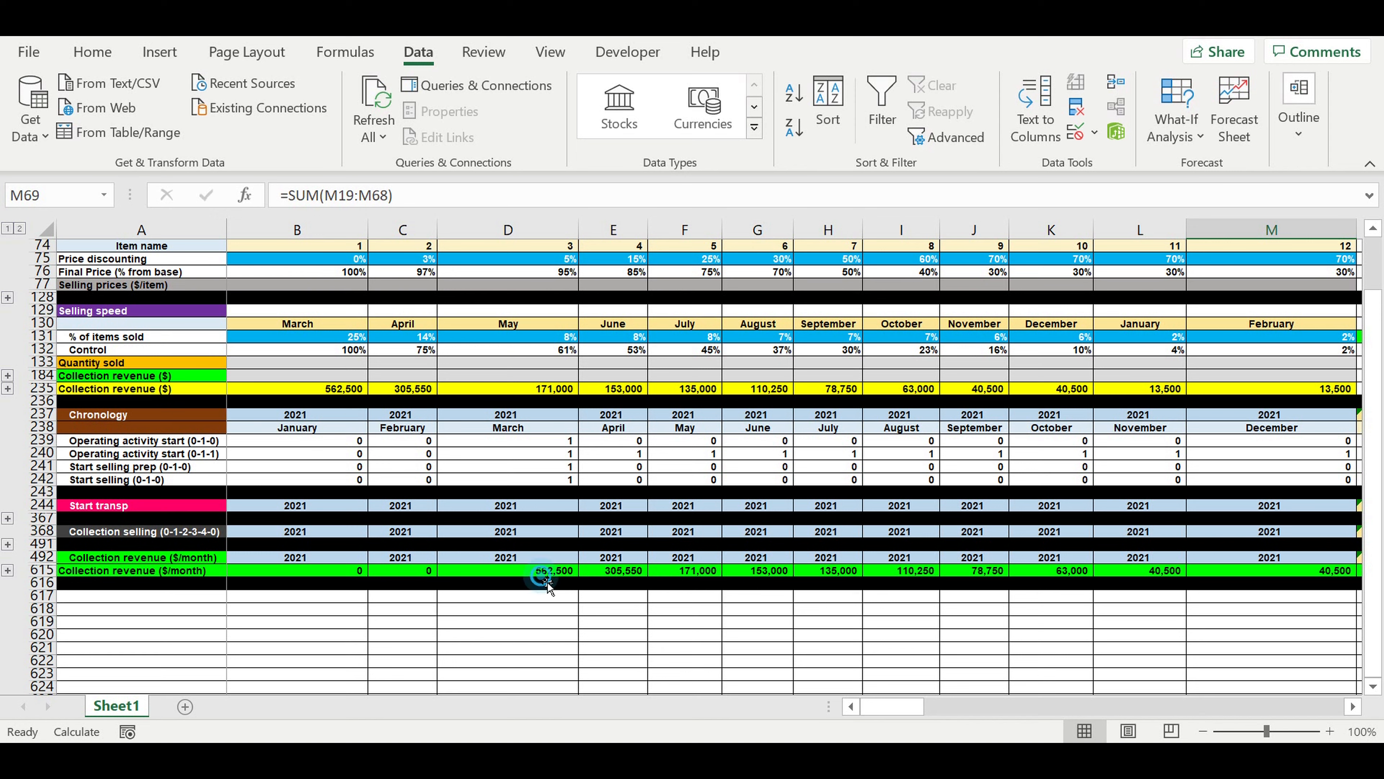
pyautogui.click(544, 571)
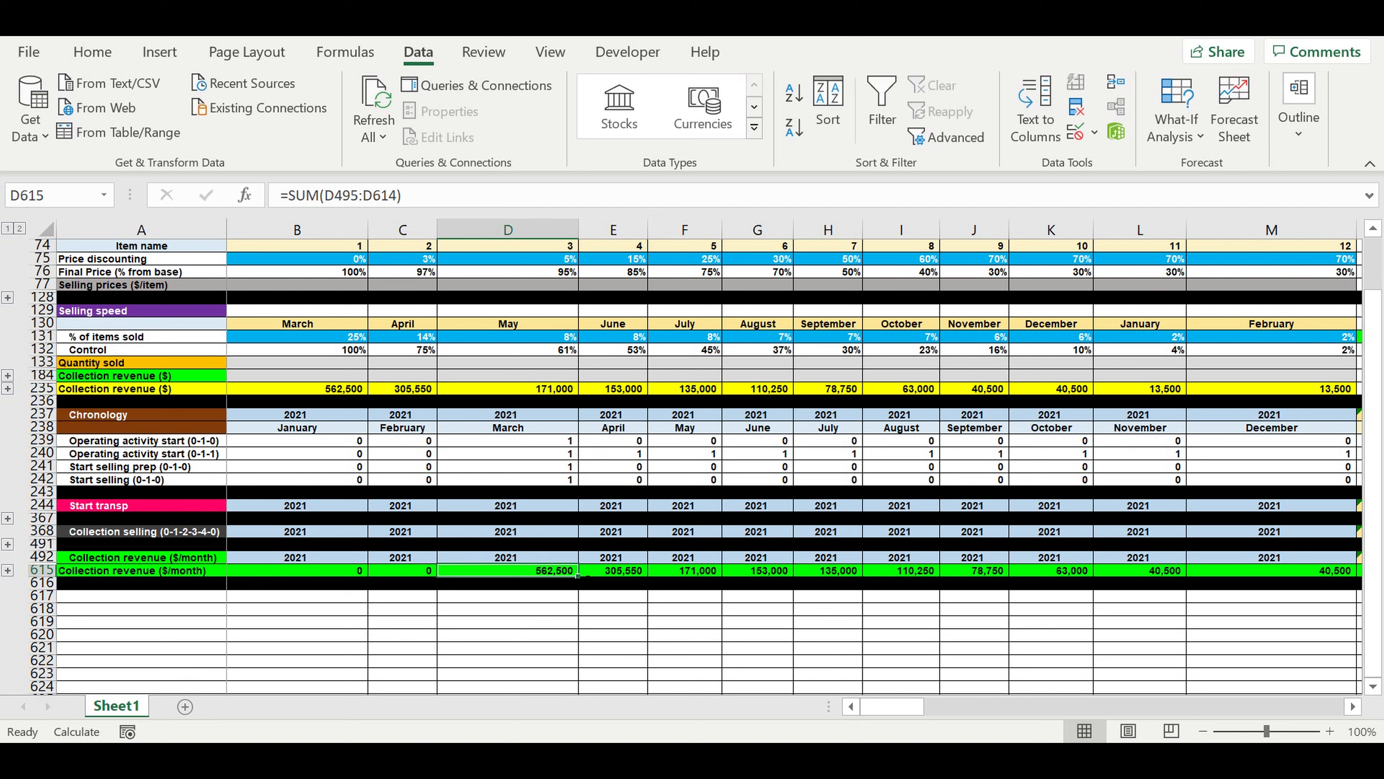
pyautogui.click(536, 582)
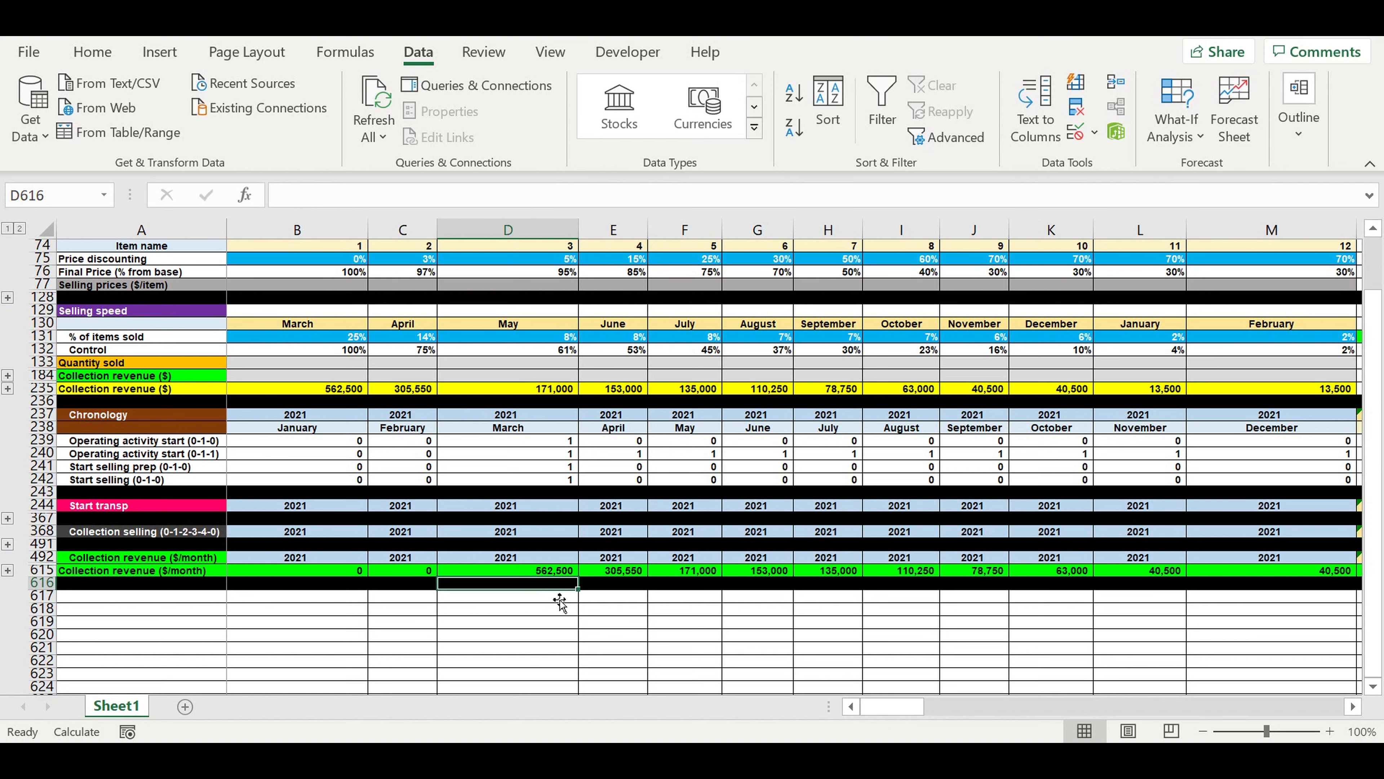
pyautogui.click(561, 597)
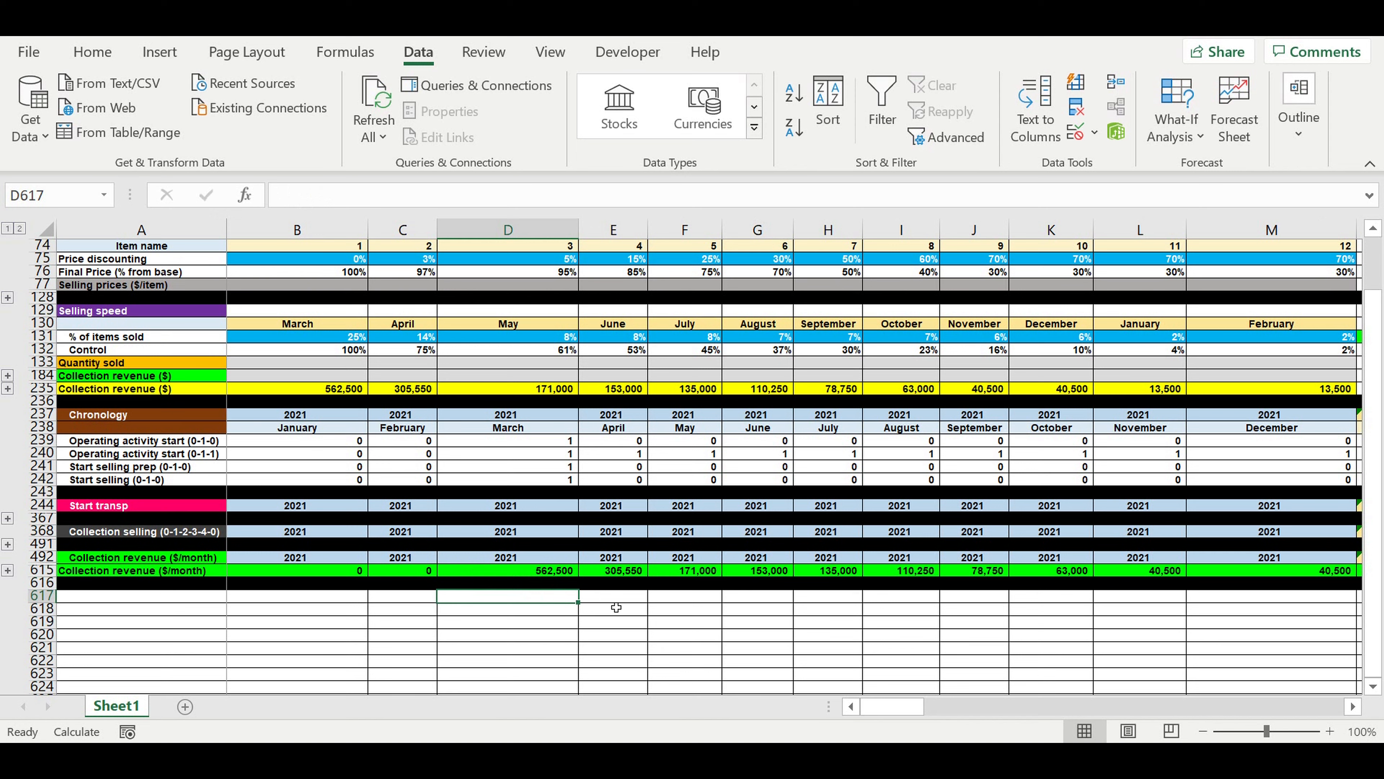
# Enter the section heading "Direct costs" in cell A617, below the monthly collection revenue row.
pyautogui.scroll(-3, 614, 601)
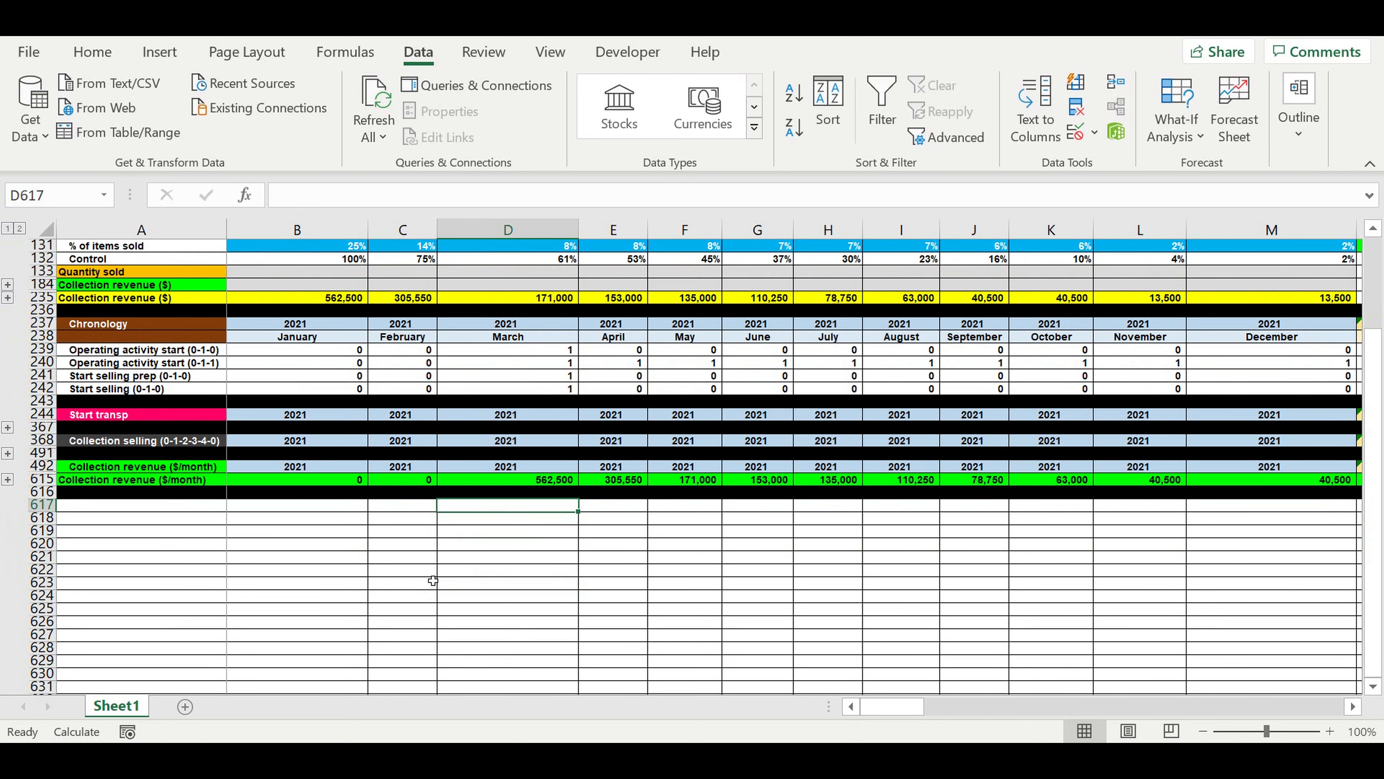
pyautogui.click(202, 507)
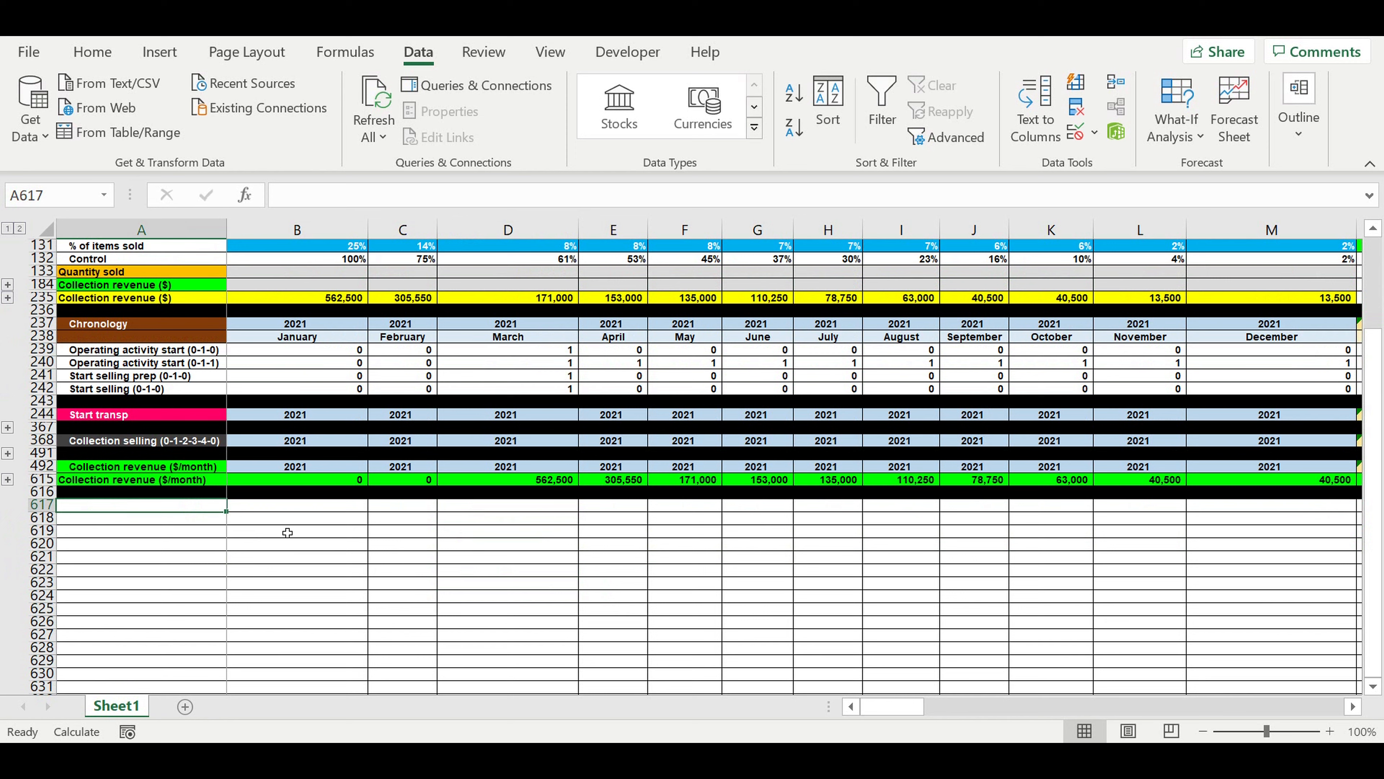
pyautogui.write('Direct costs')
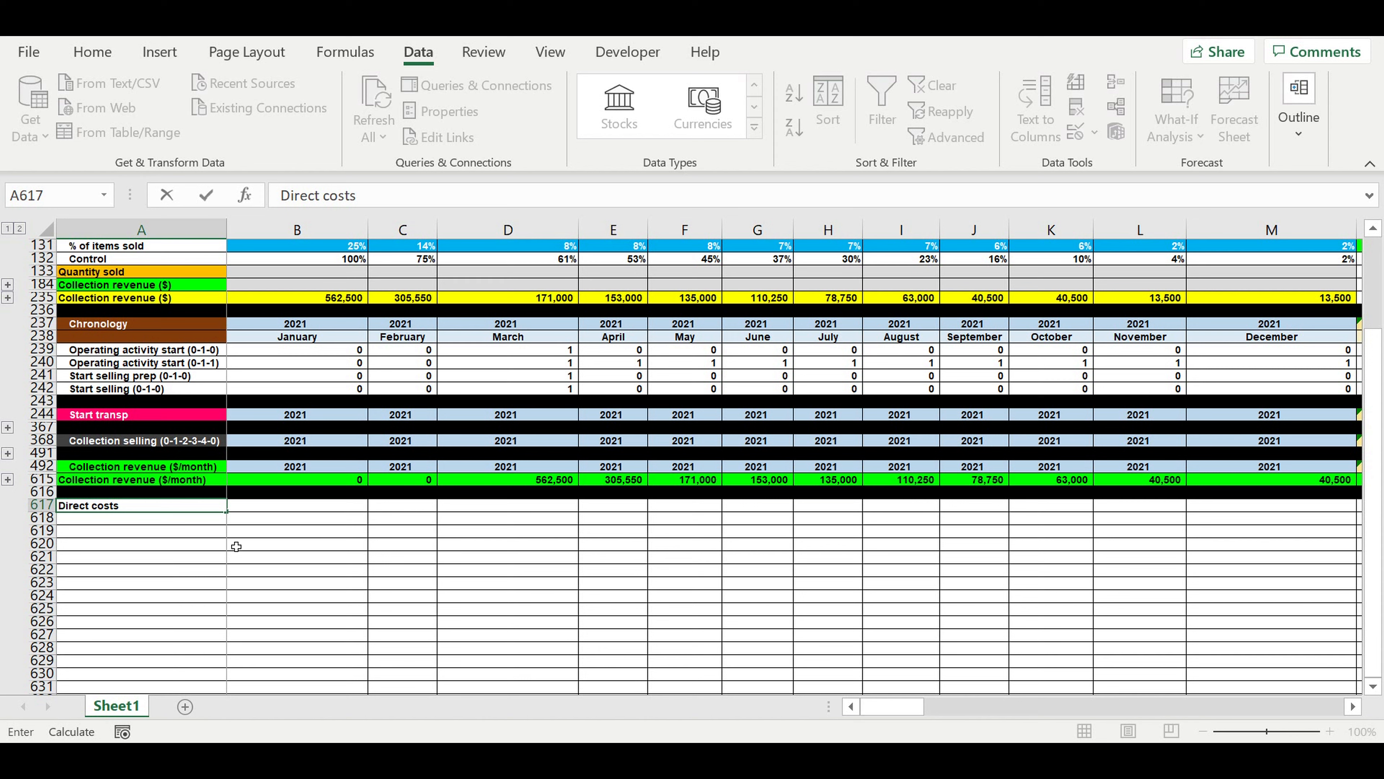
pyautogui.click(171, 546)
# Format the "Direct costs" heading in A617 with a purple fill and white font.
pyautogui.click(165, 507)
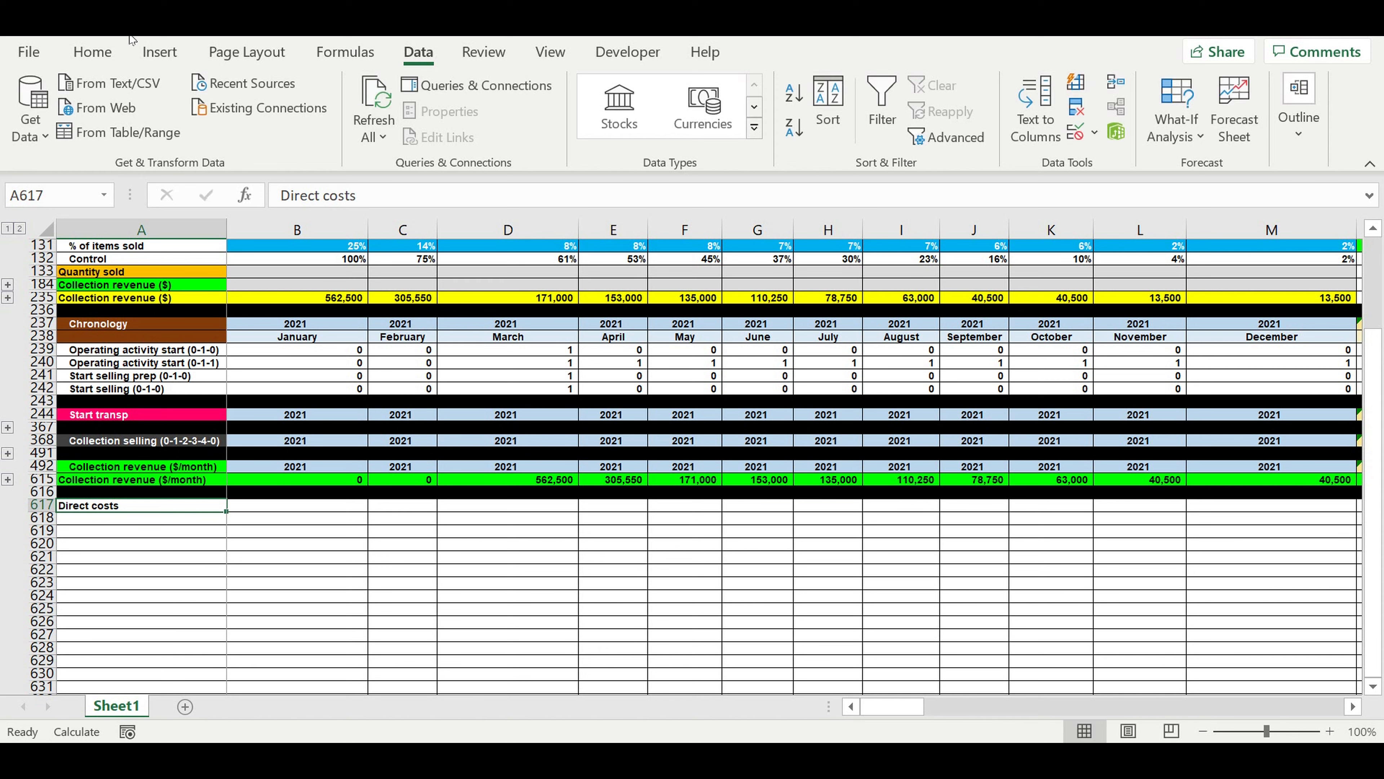
pyautogui.click(93, 52)
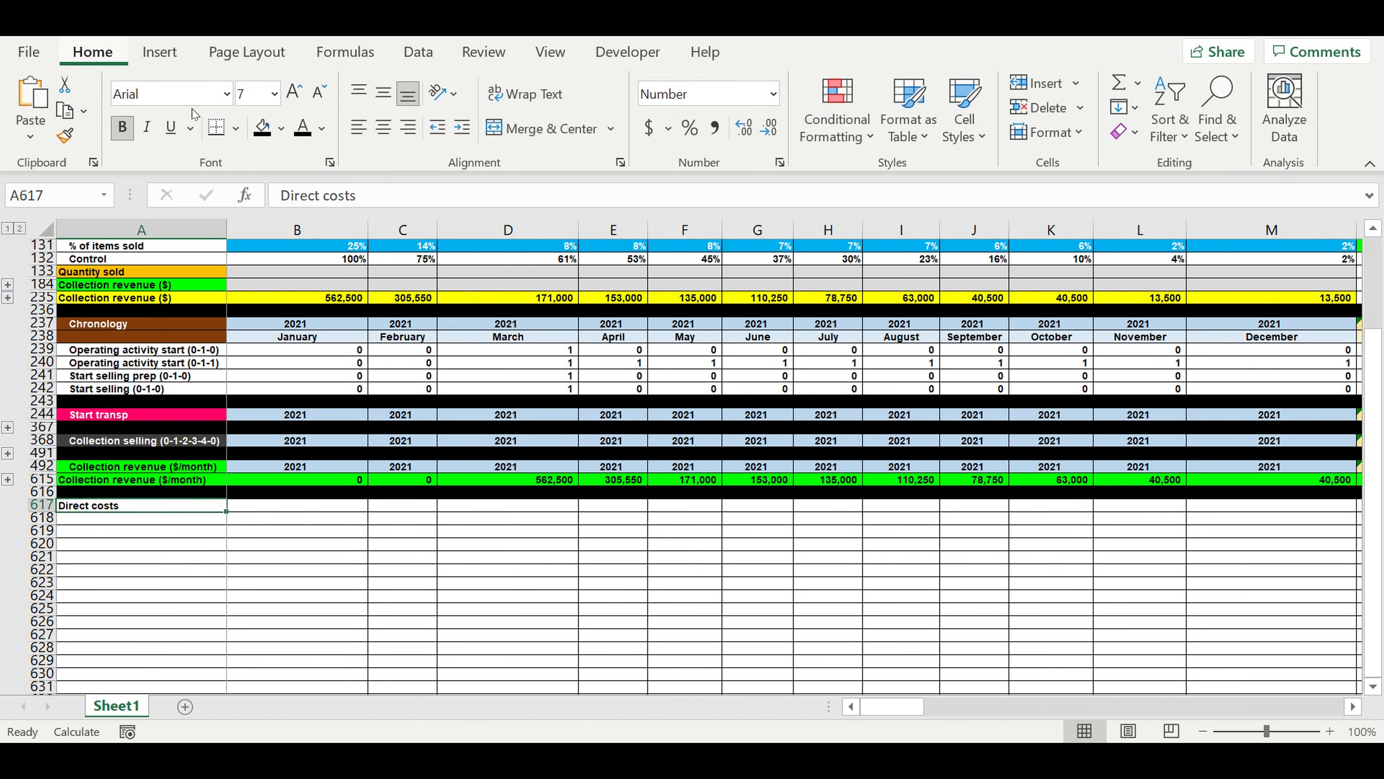
pyautogui.click(281, 127)
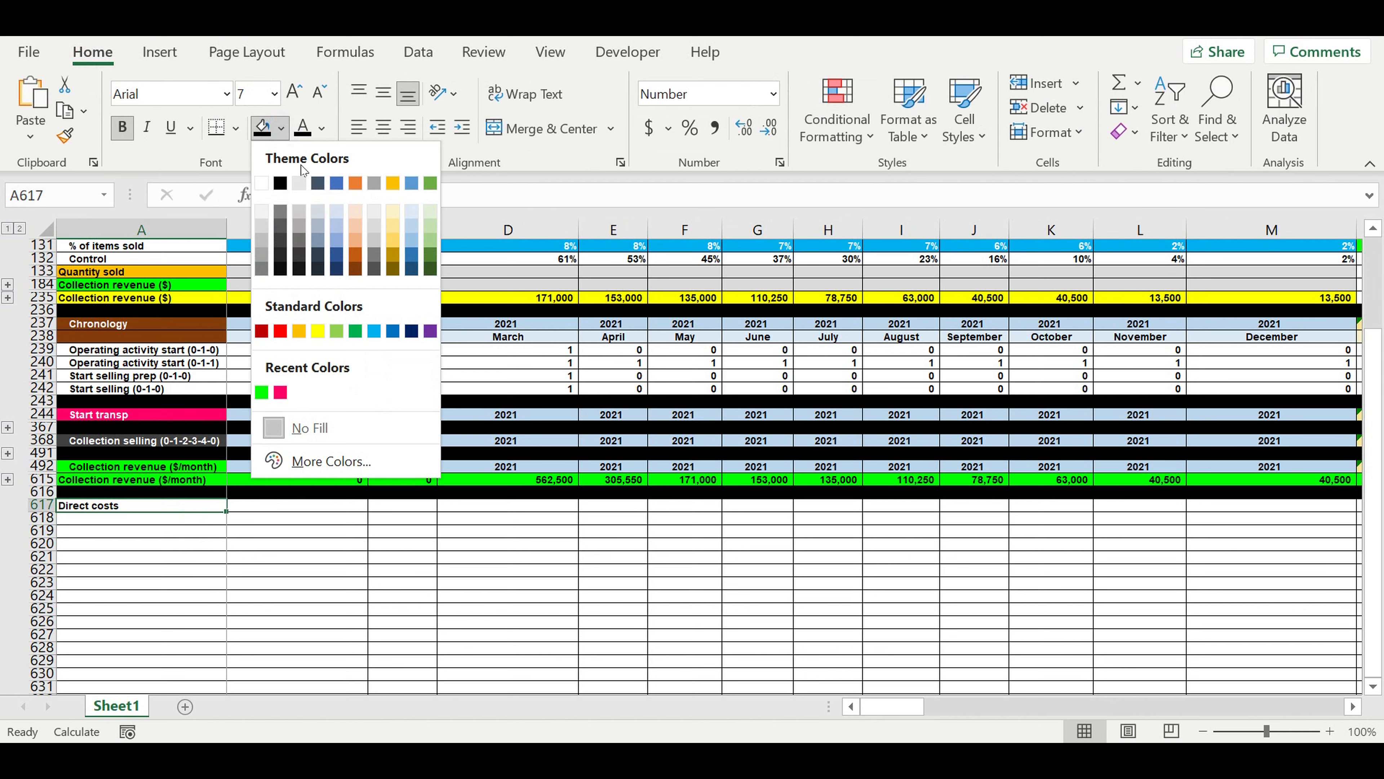
pyautogui.click(430, 331)
pyautogui.click(322, 128)
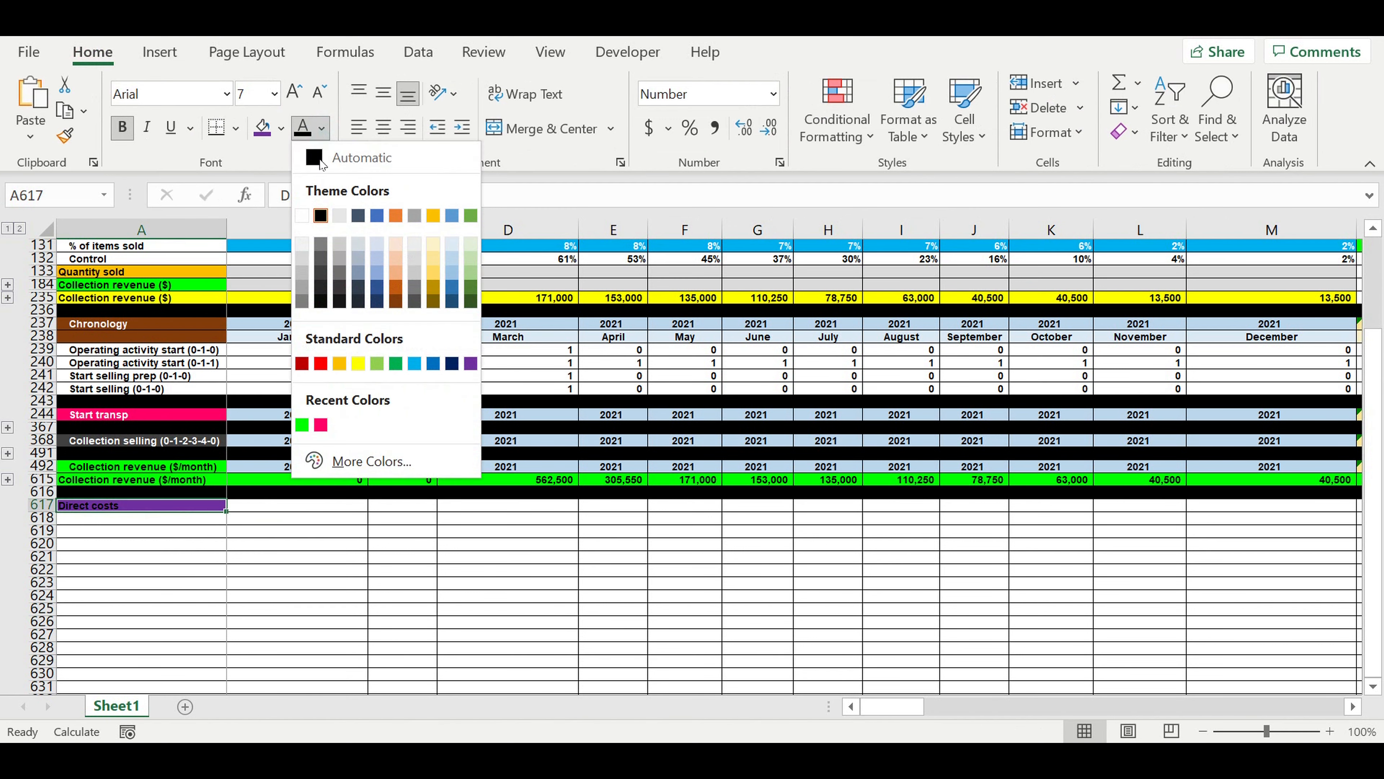
pyautogui.click(301, 216)
pyautogui.click(245, 581)
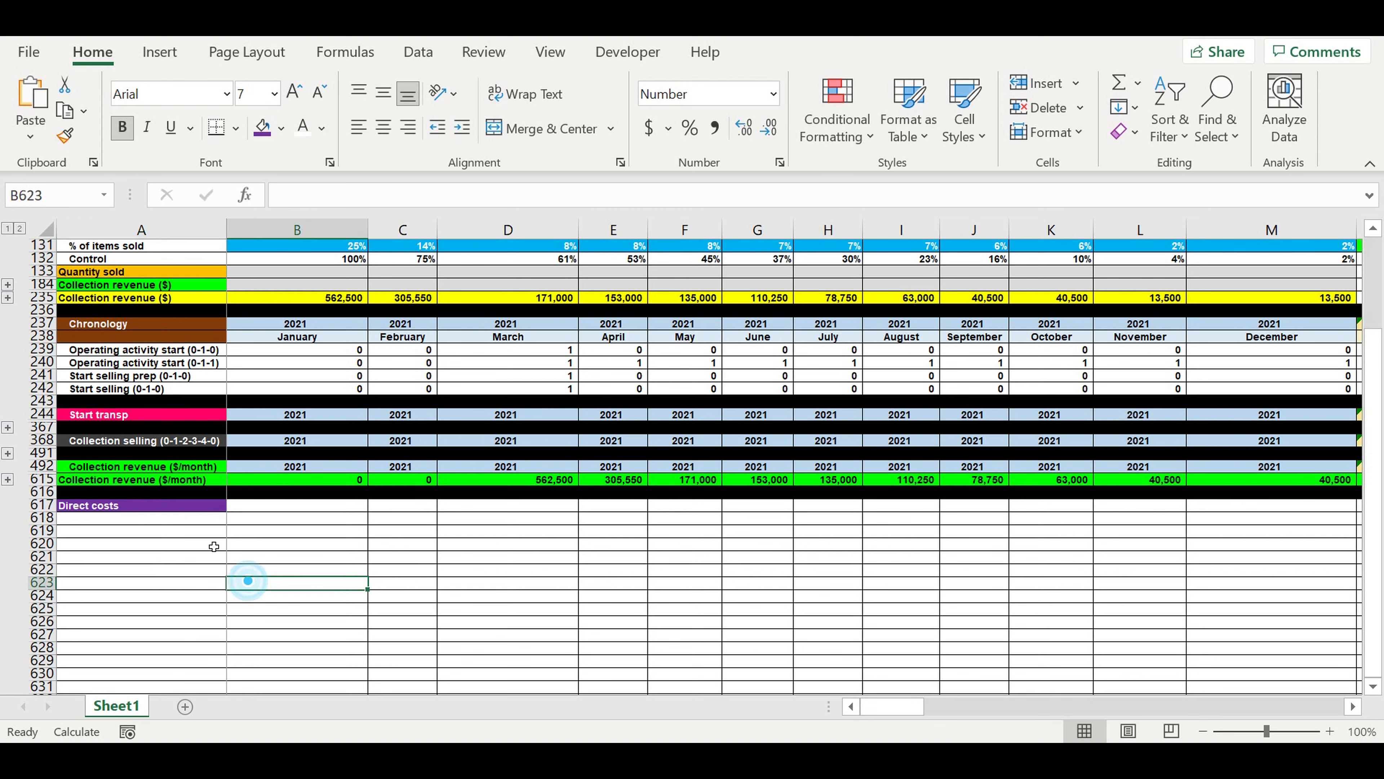
# Enter the column headers "Parameter" in A618 and "Value ($/collection)" in B618.
pyautogui.click(200, 524)
pyautogui.write('Parameter')
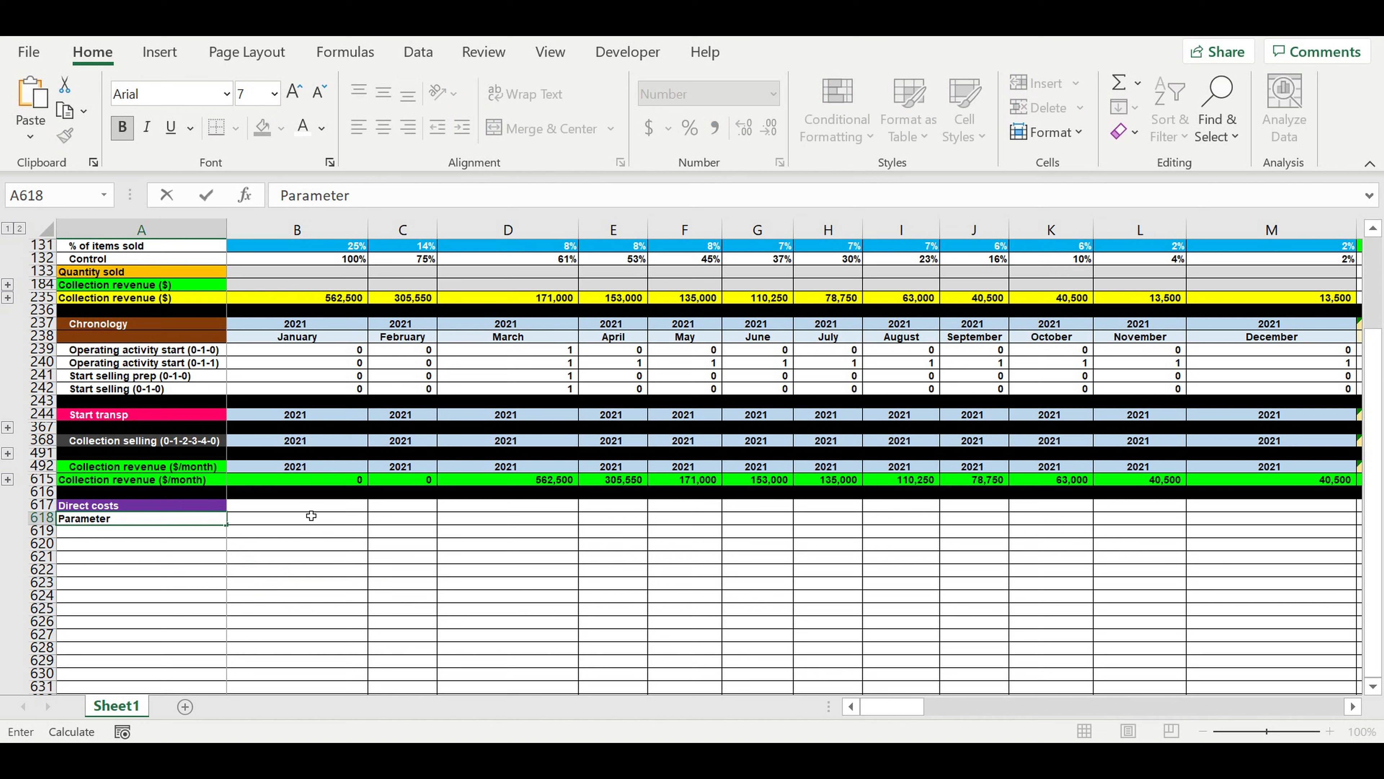
pyautogui.click(311, 516)
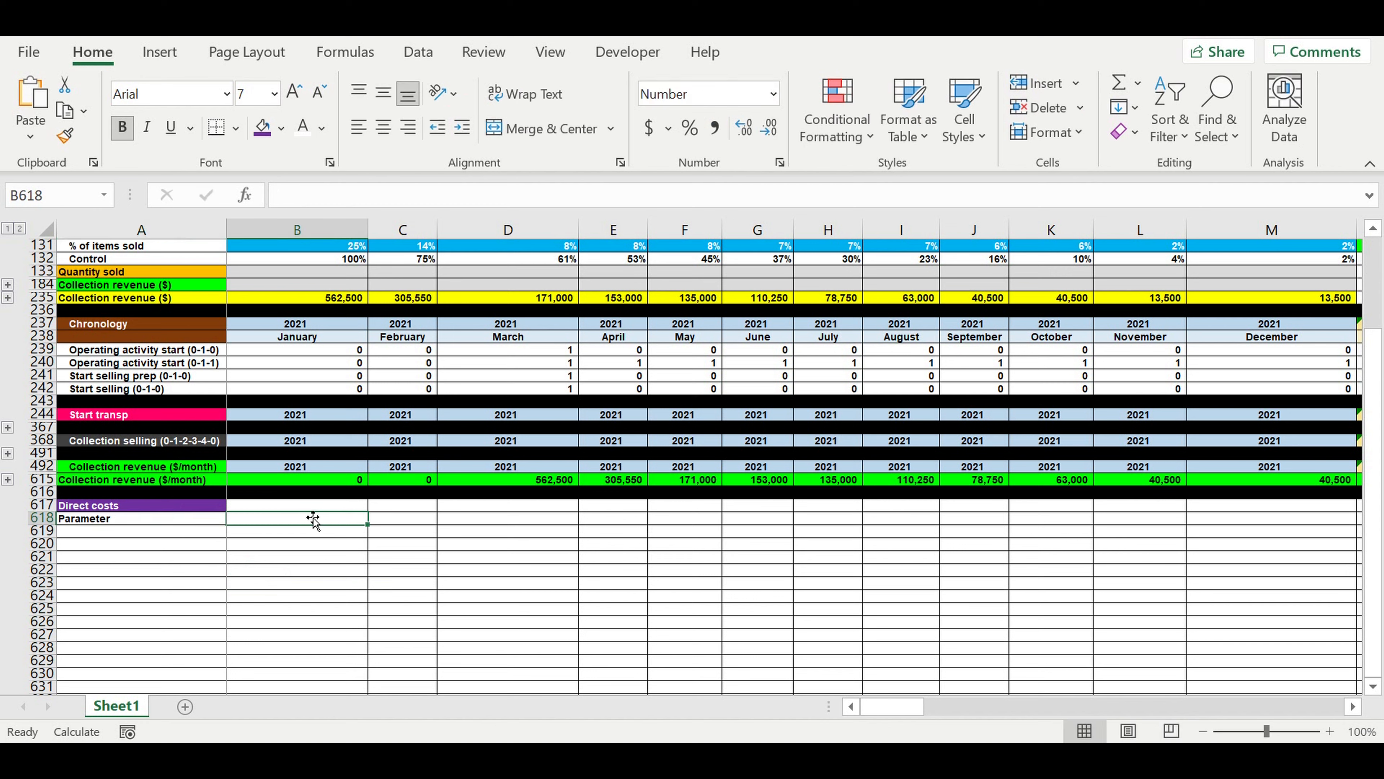
pyautogui.write('Value ($')
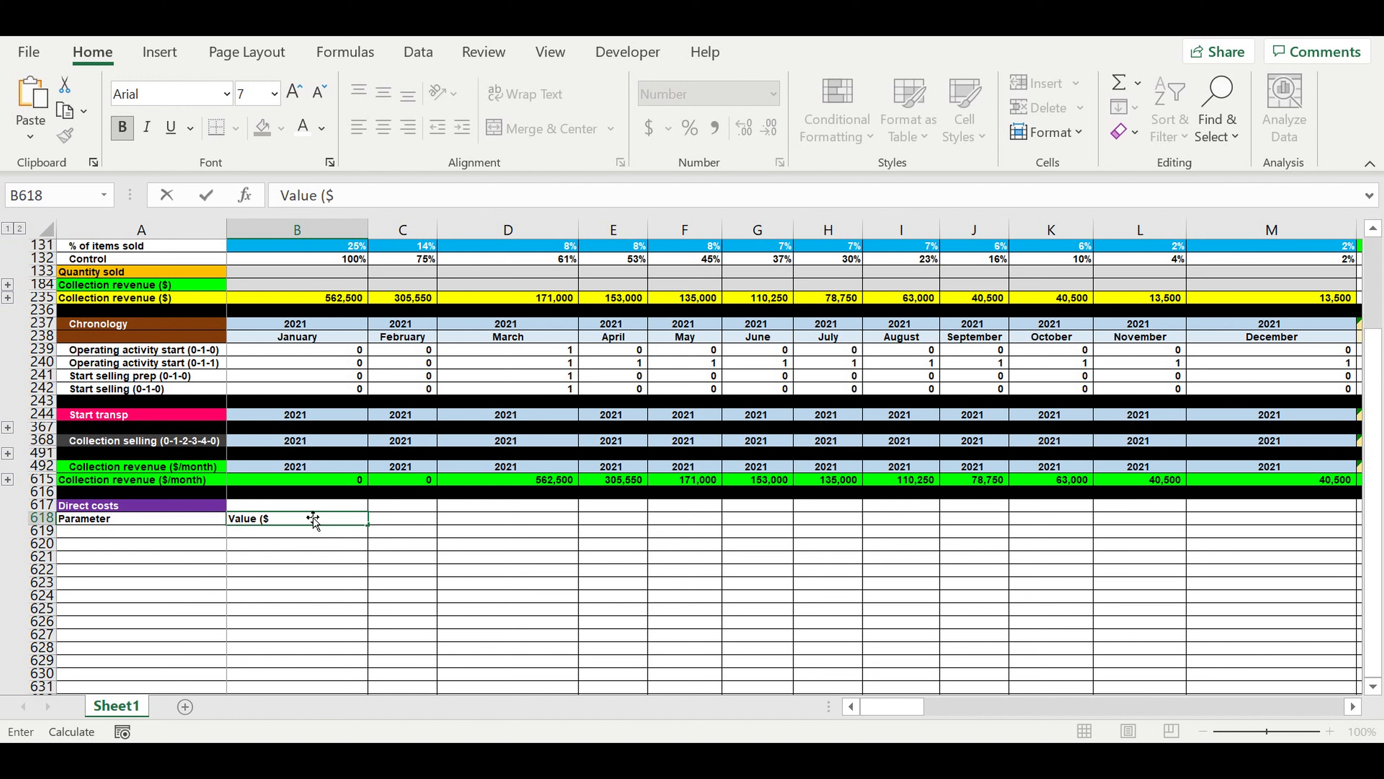
pyautogui.write('/collection')
pyautogui.press('Return')
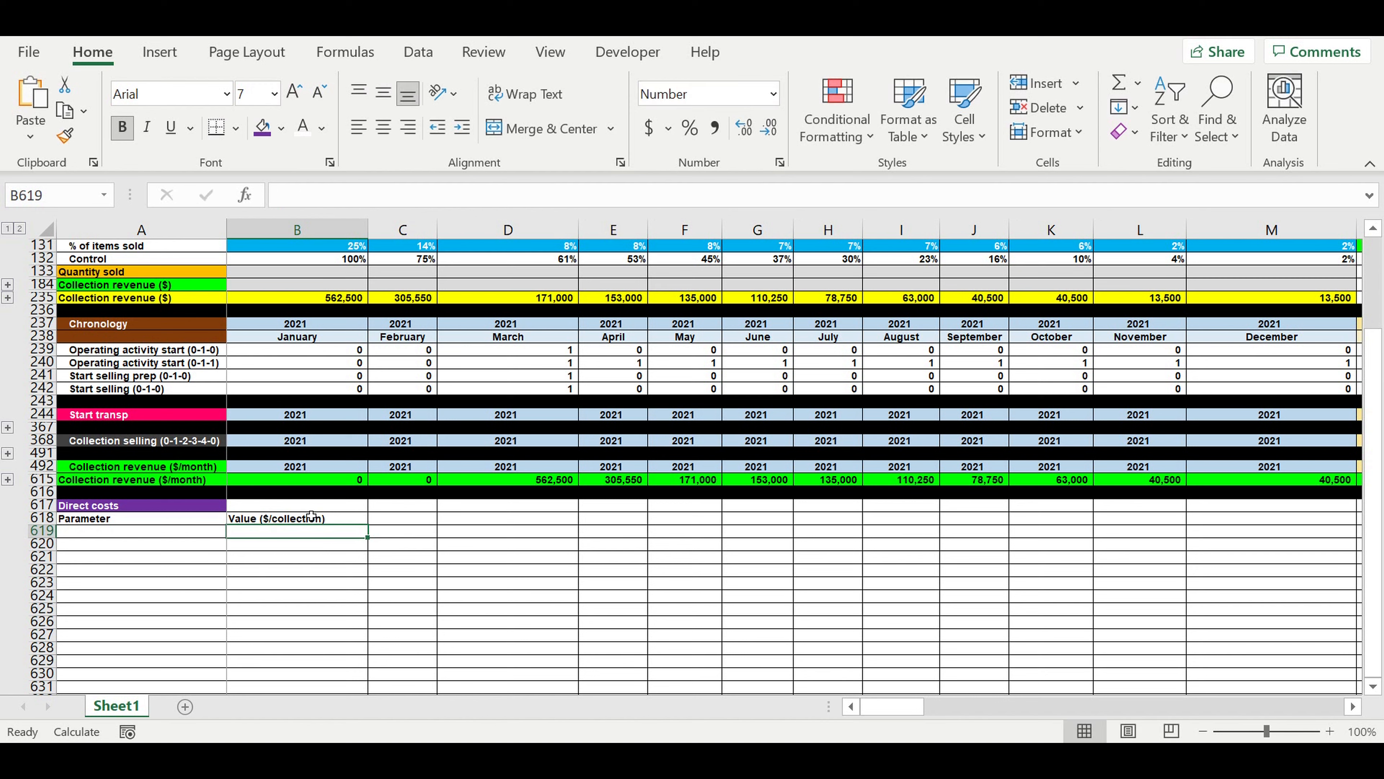
pyautogui.click(299, 557)
# Center the headers in A618:B618 and give them a light blue fill.
pyautogui.click(209, 519)
pyautogui.moveTo(234, 521); pyautogui.dragTo(248, 521)
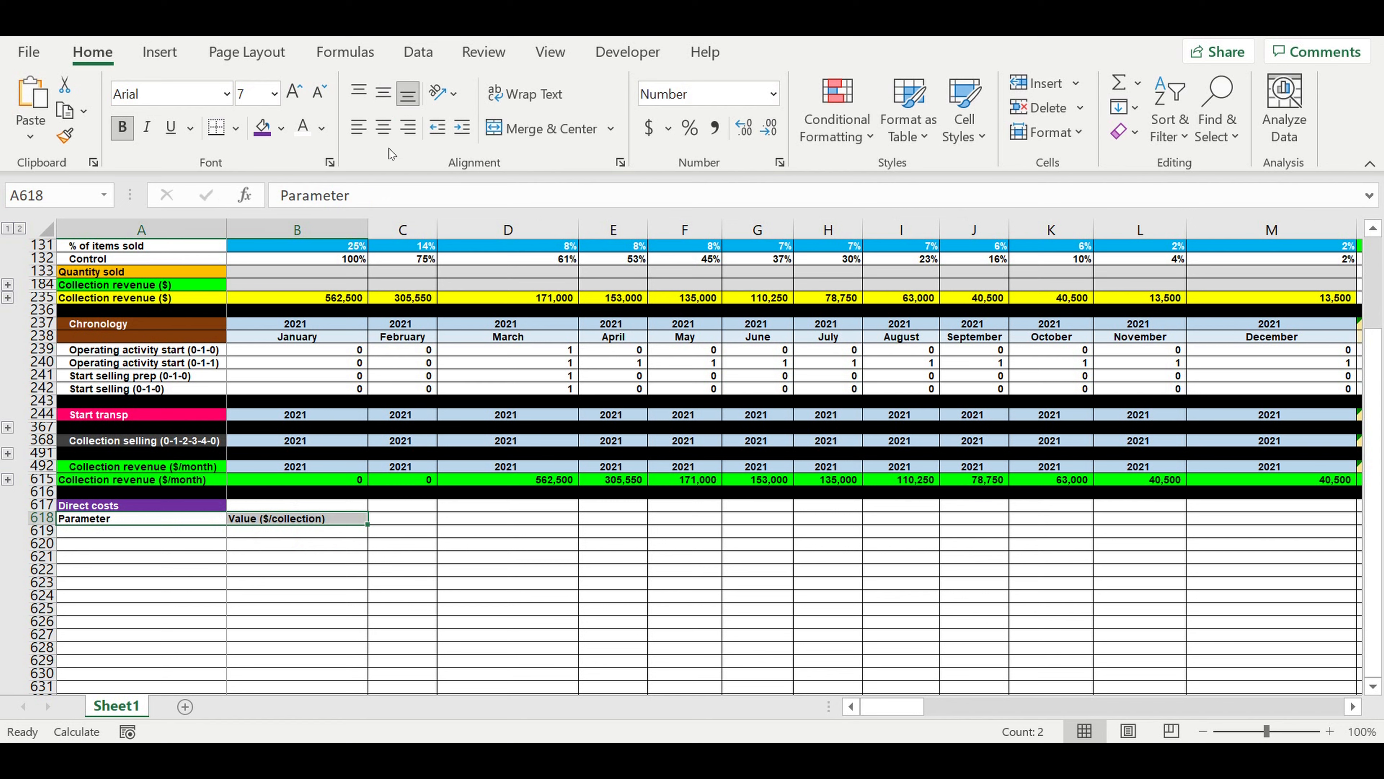
pyautogui.click(384, 129)
pyautogui.click(283, 131)
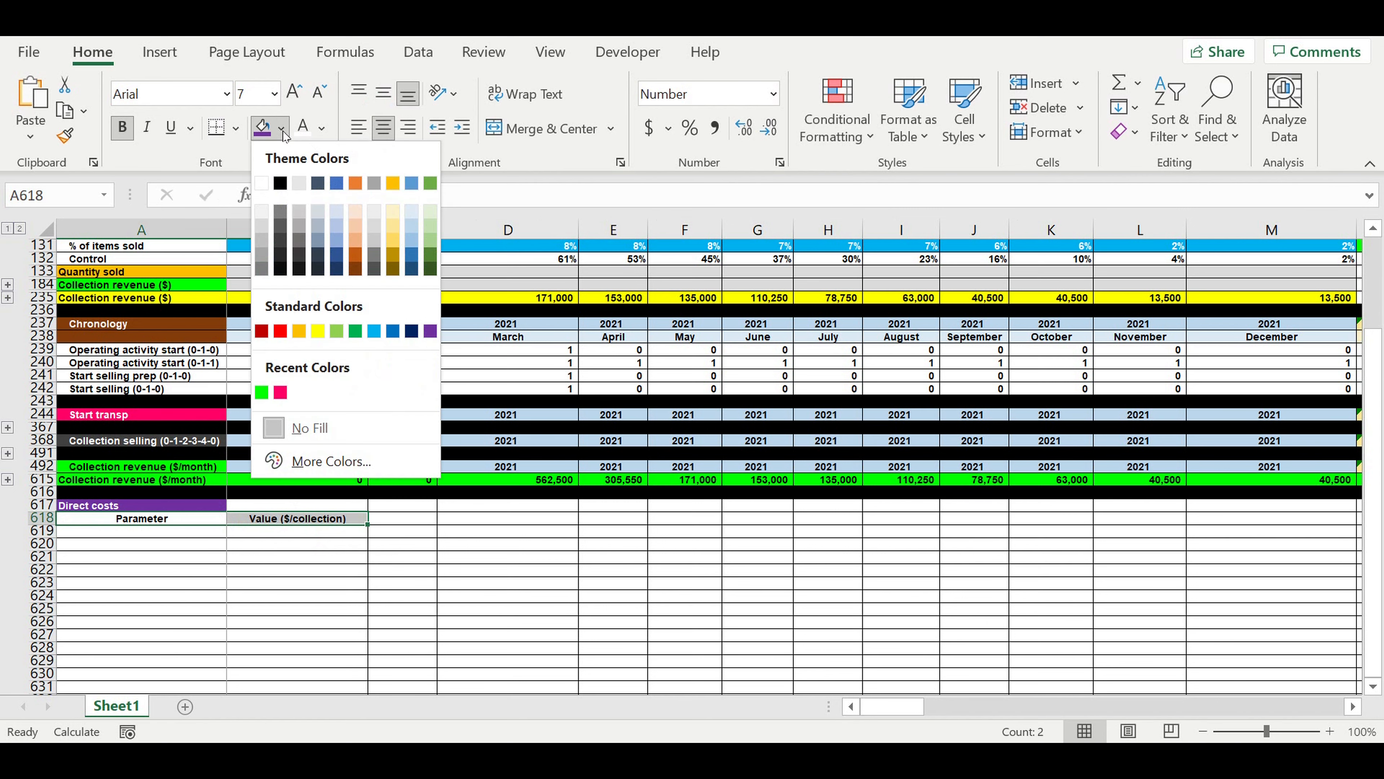
pyautogui.click(413, 213)
pyautogui.click(278, 633)
pyautogui.click(193, 536)
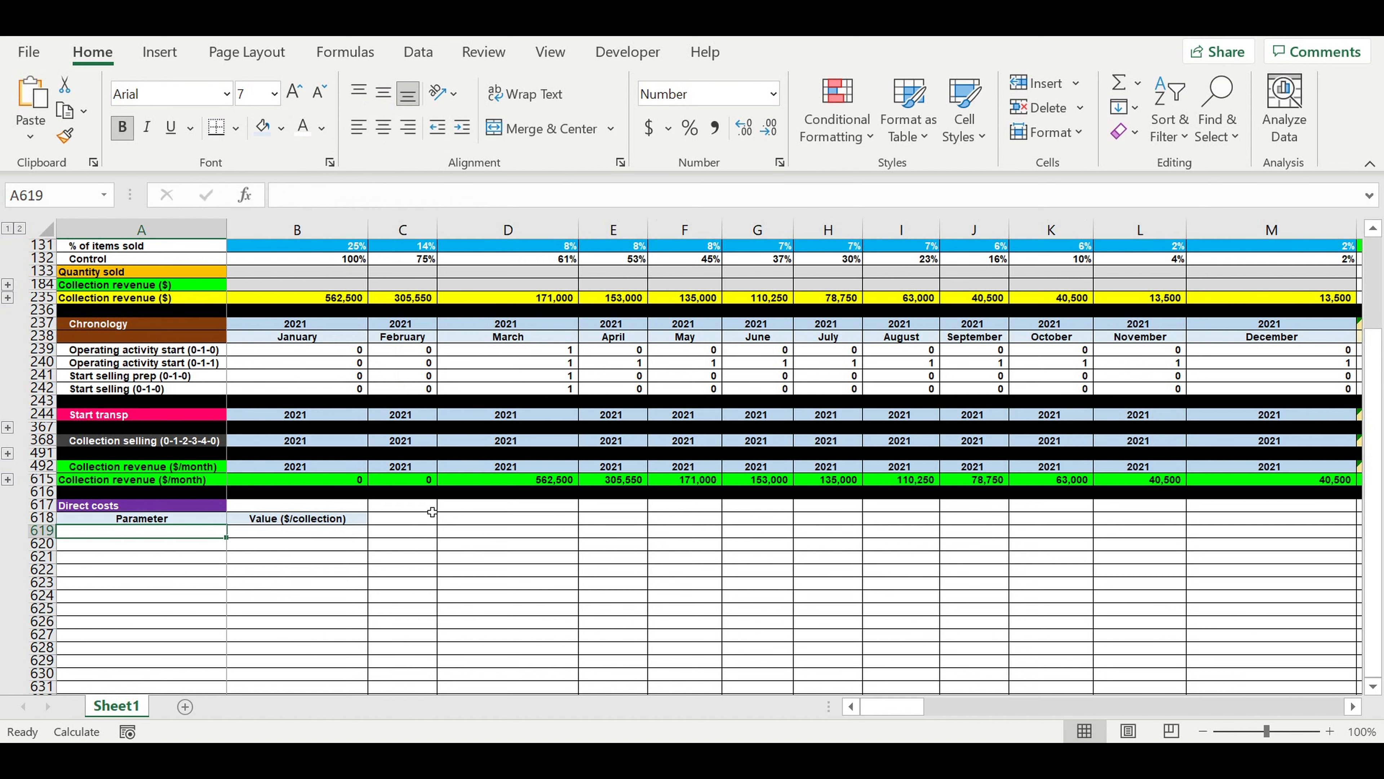
pyautogui.press('alt')
pyautogui.press('d')
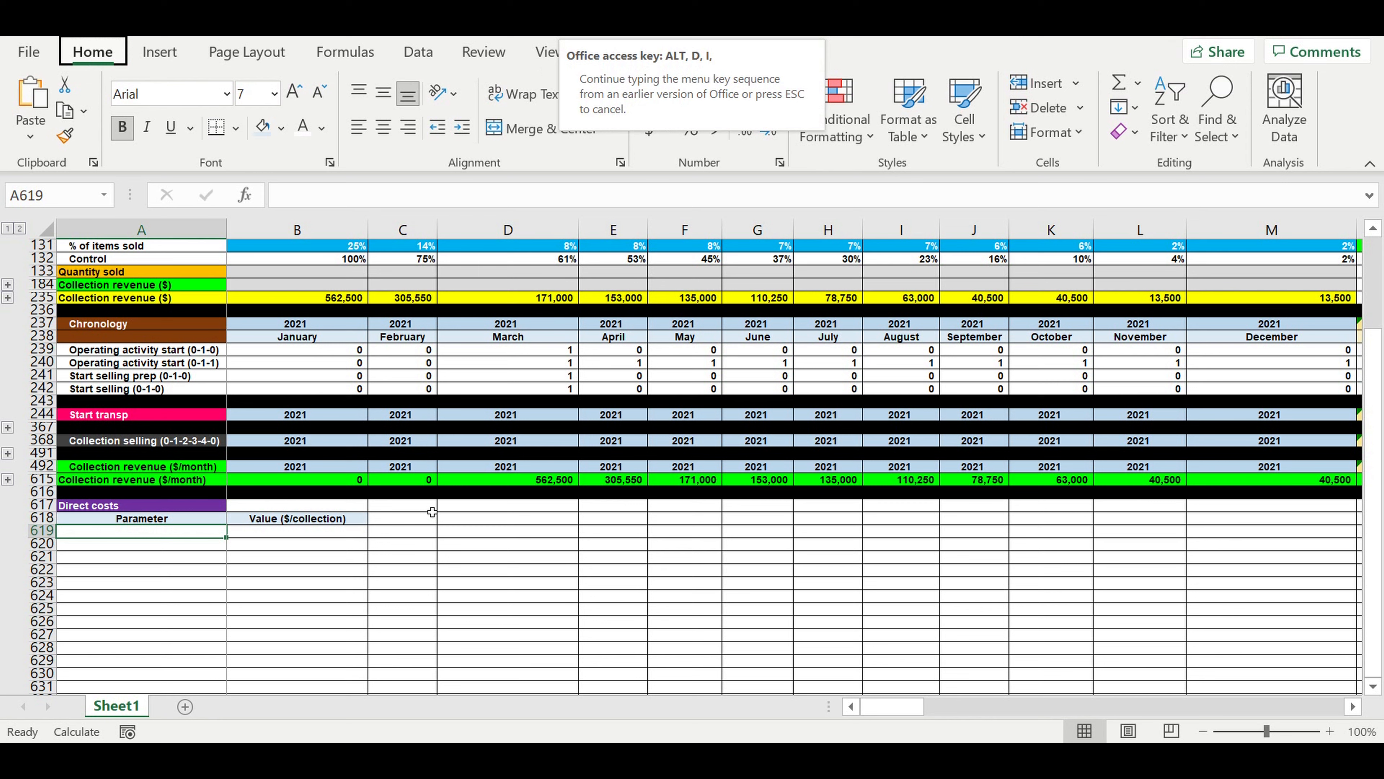
pyautogui.click(343, 557)
pyautogui.click(191, 572)
# Enter the label "Cost of production" in cell A619 under the Parameter header.
pyautogui.click(152, 534)
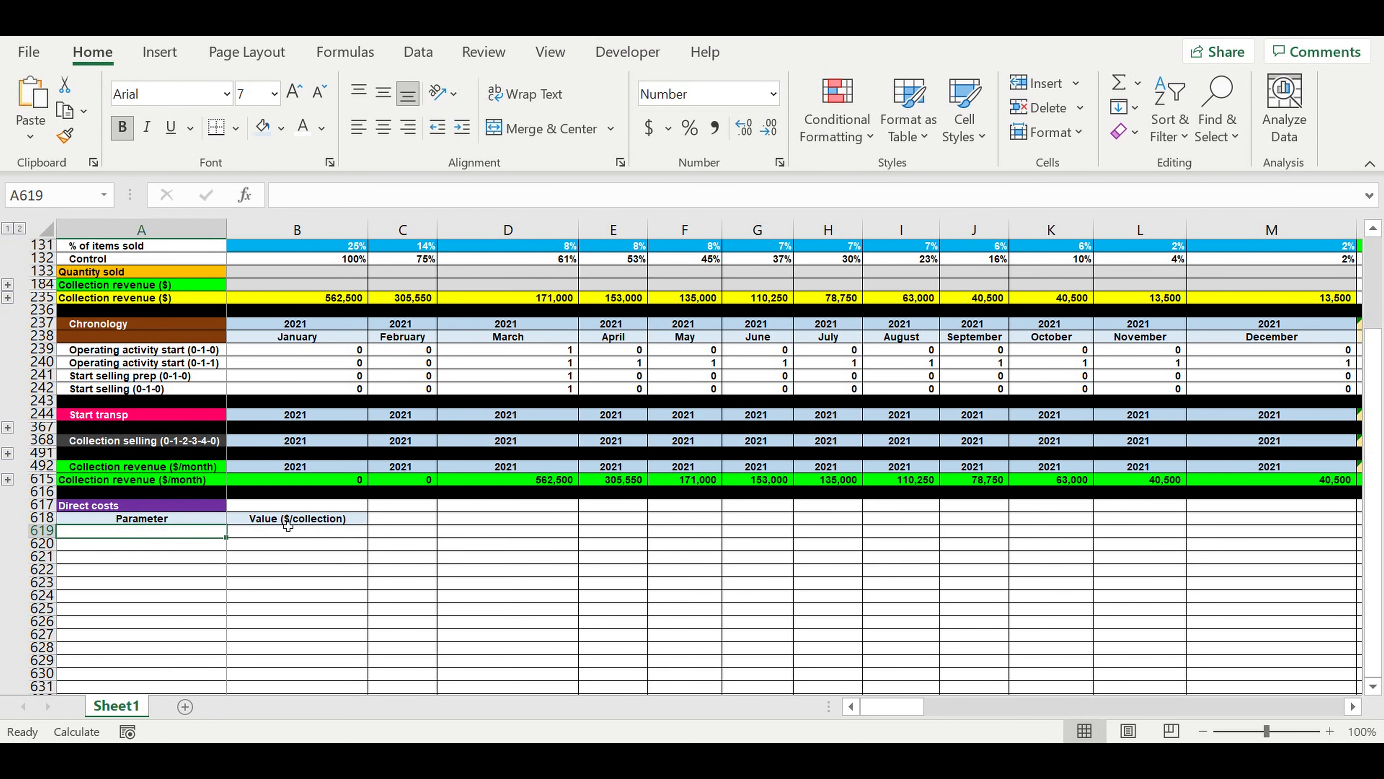
pyautogui.write('Cost')
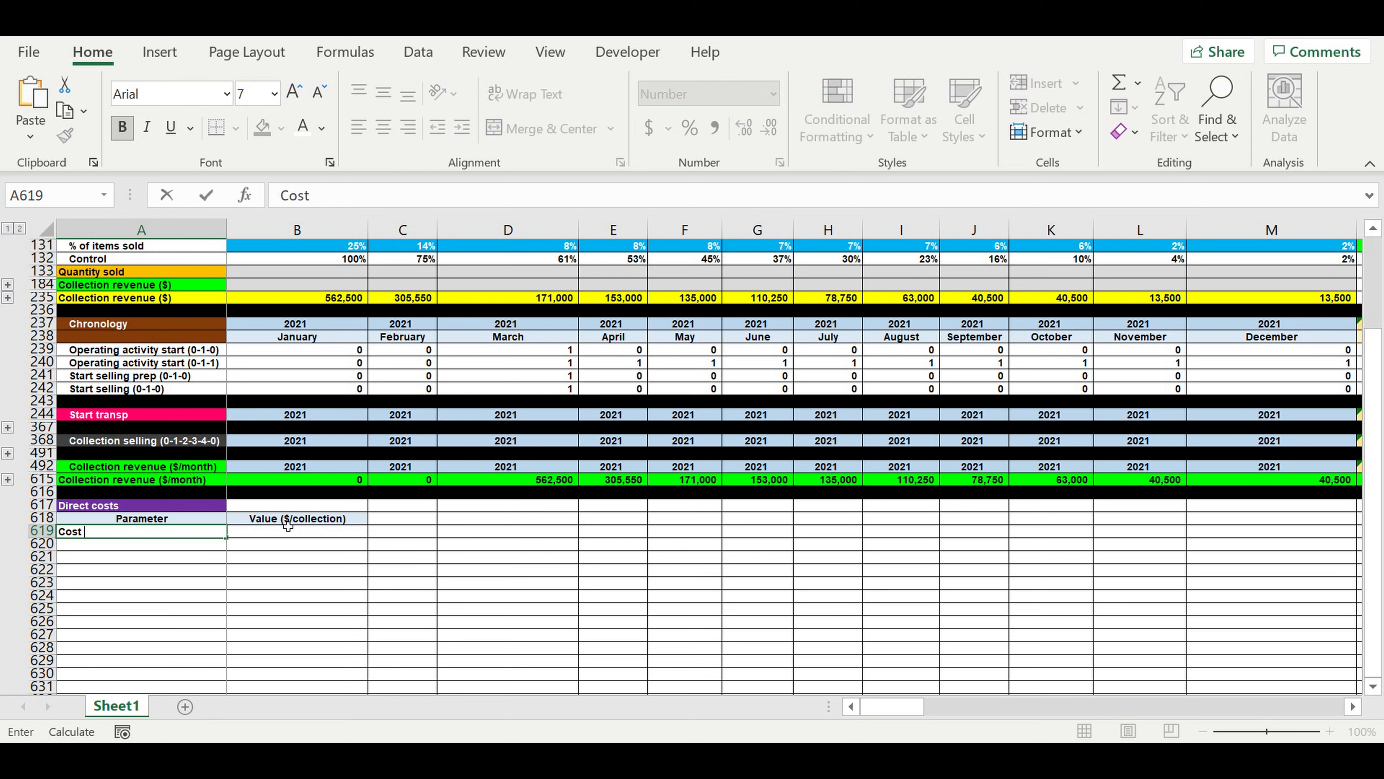
pyautogui.write(' of production')
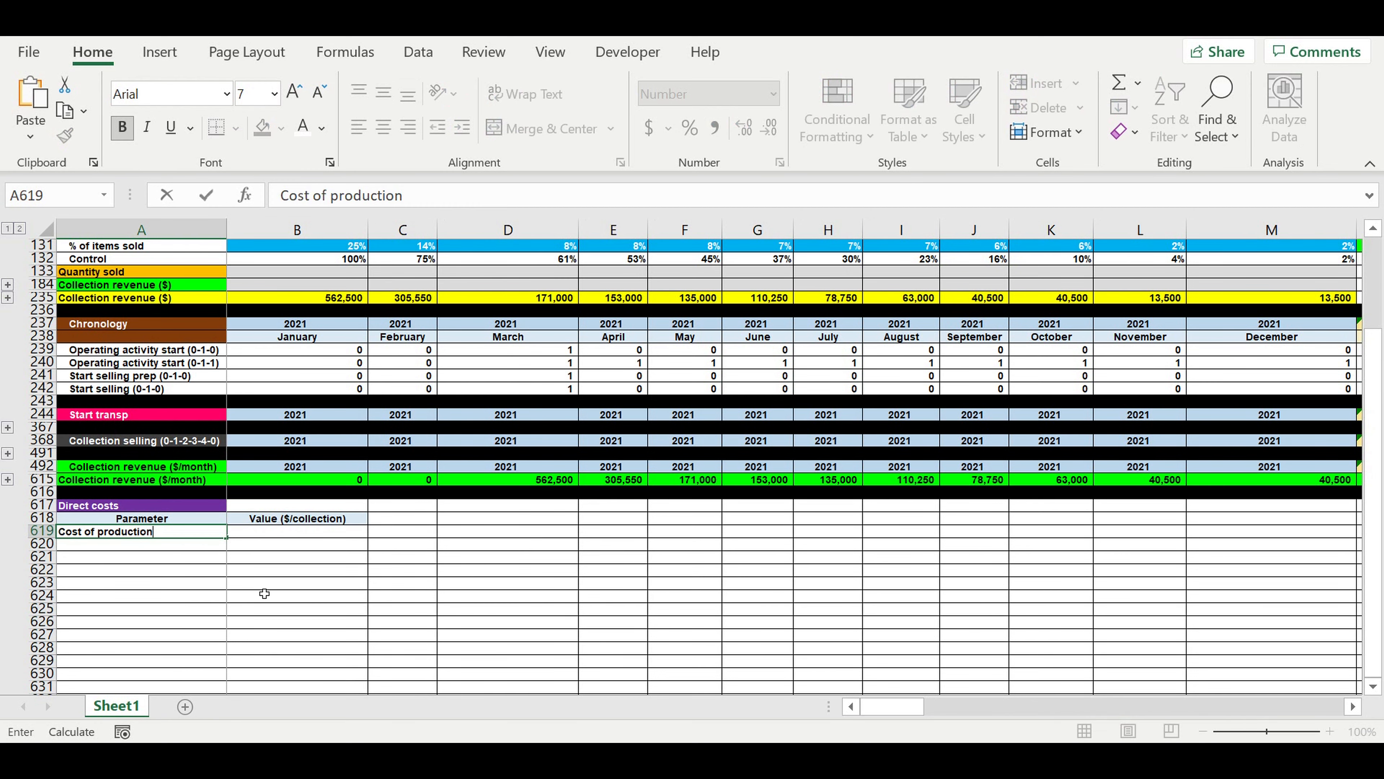
pyautogui.click(265, 582)
# Link the Cost of production value in B619 to the collection's total production cost with the formula =M69.
pyautogui.click(279, 537)
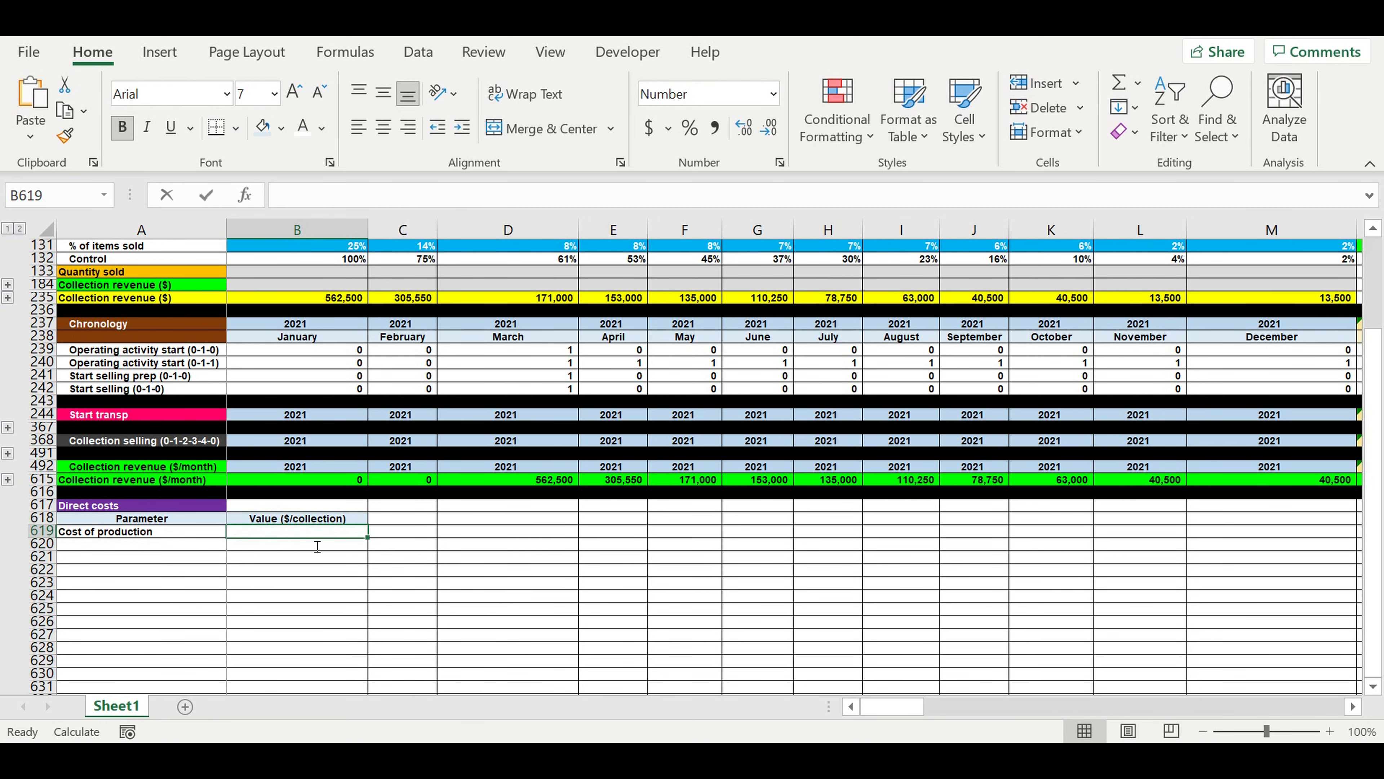
pyautogui.write('=')
pyautogui.scroll(10, 950, 509)
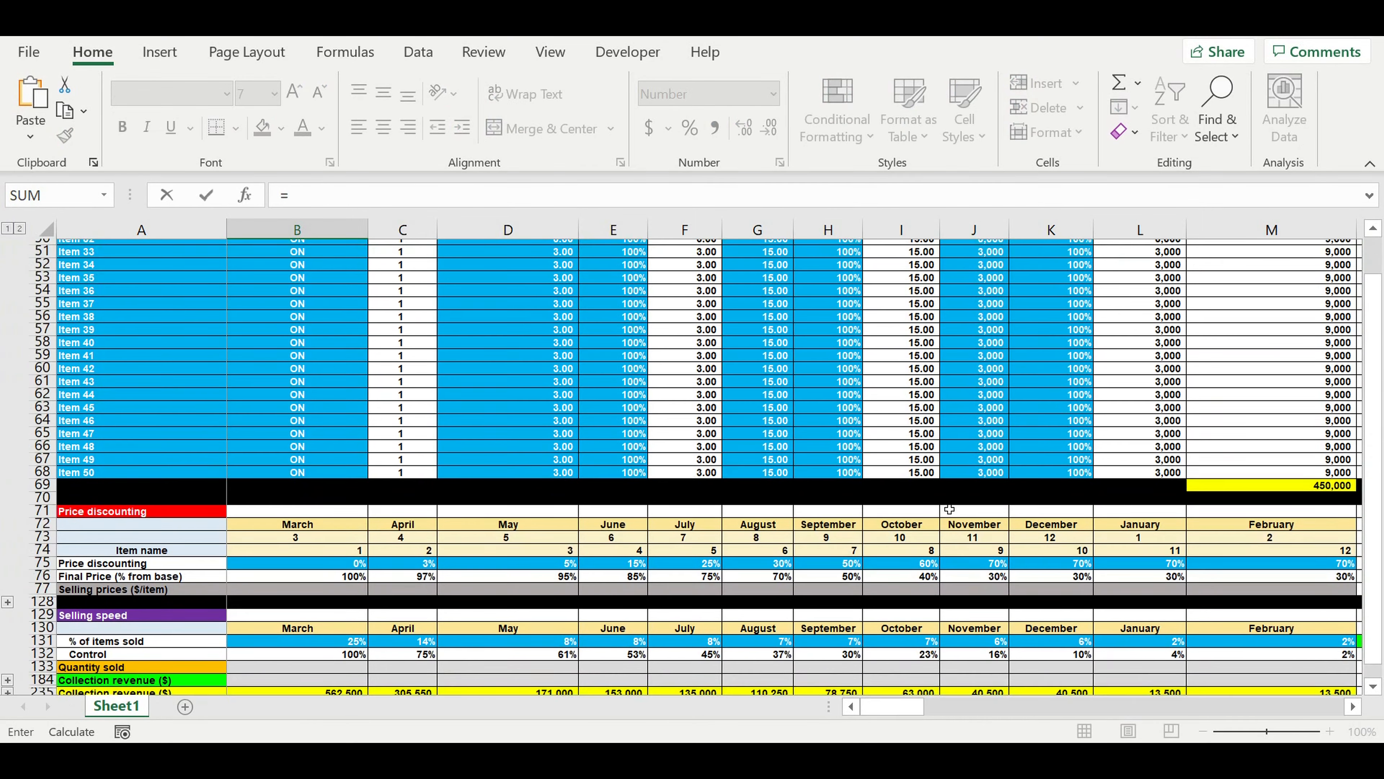
pyautogui.scroll(7, 1211, 462)
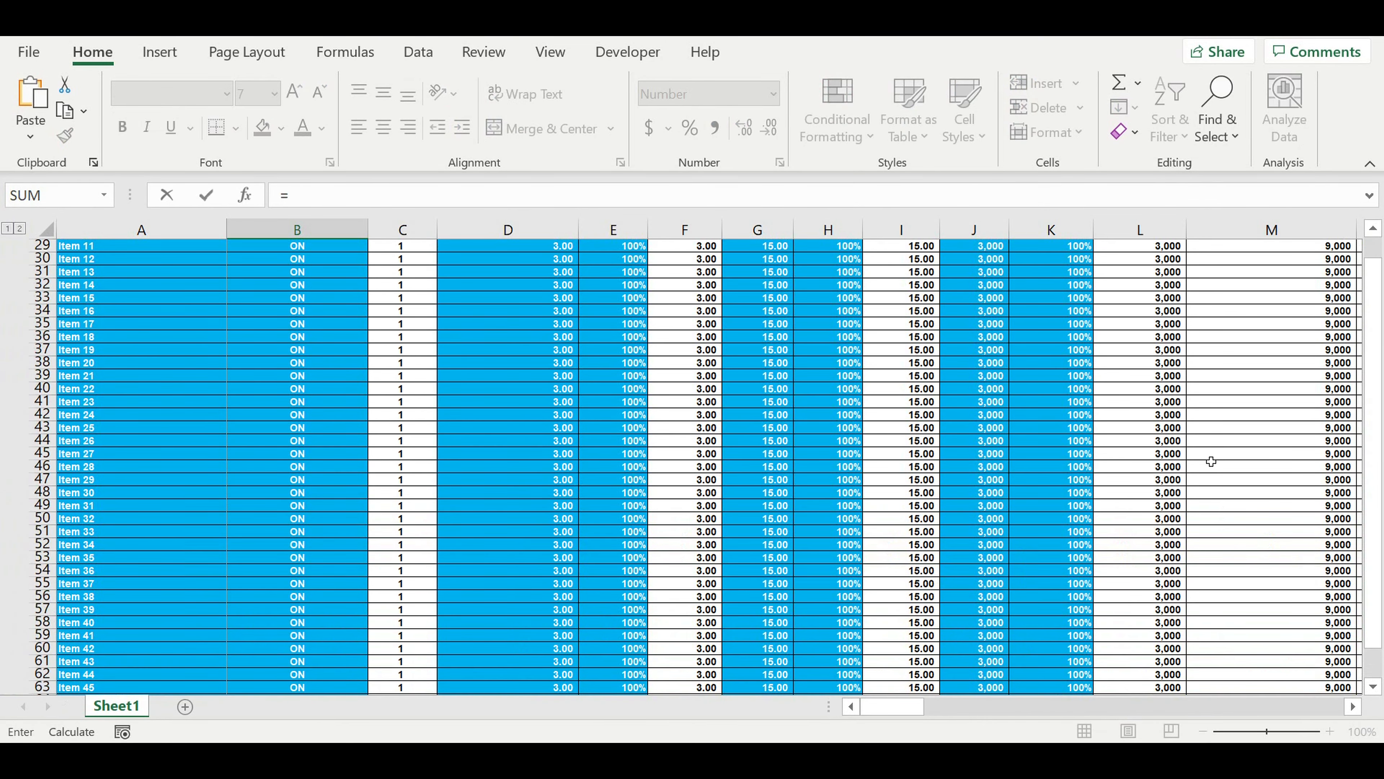
pyautogui.scroll(9, 1211, 461)
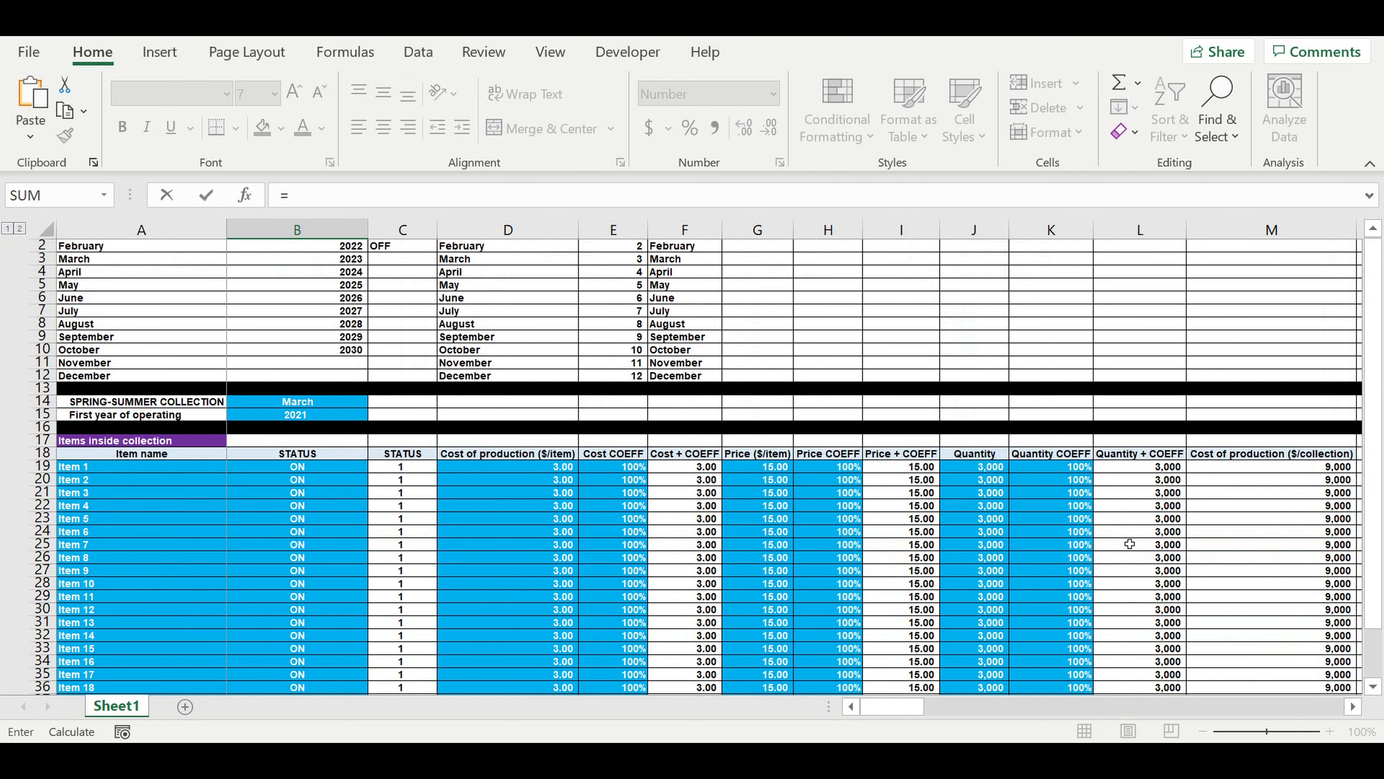
pyautogui.scroll(-7, 1115, 565)
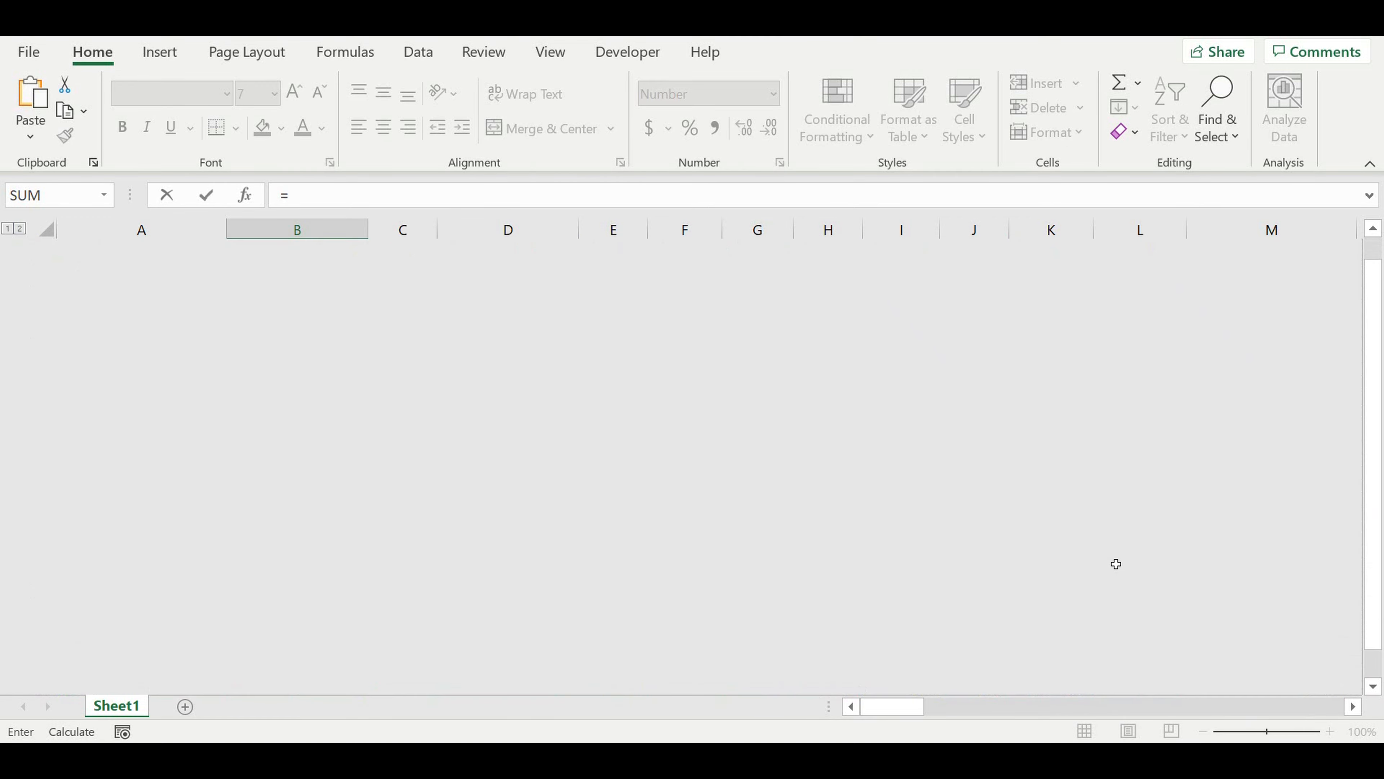
pyautogui.scroll(-6, 1116, 565)
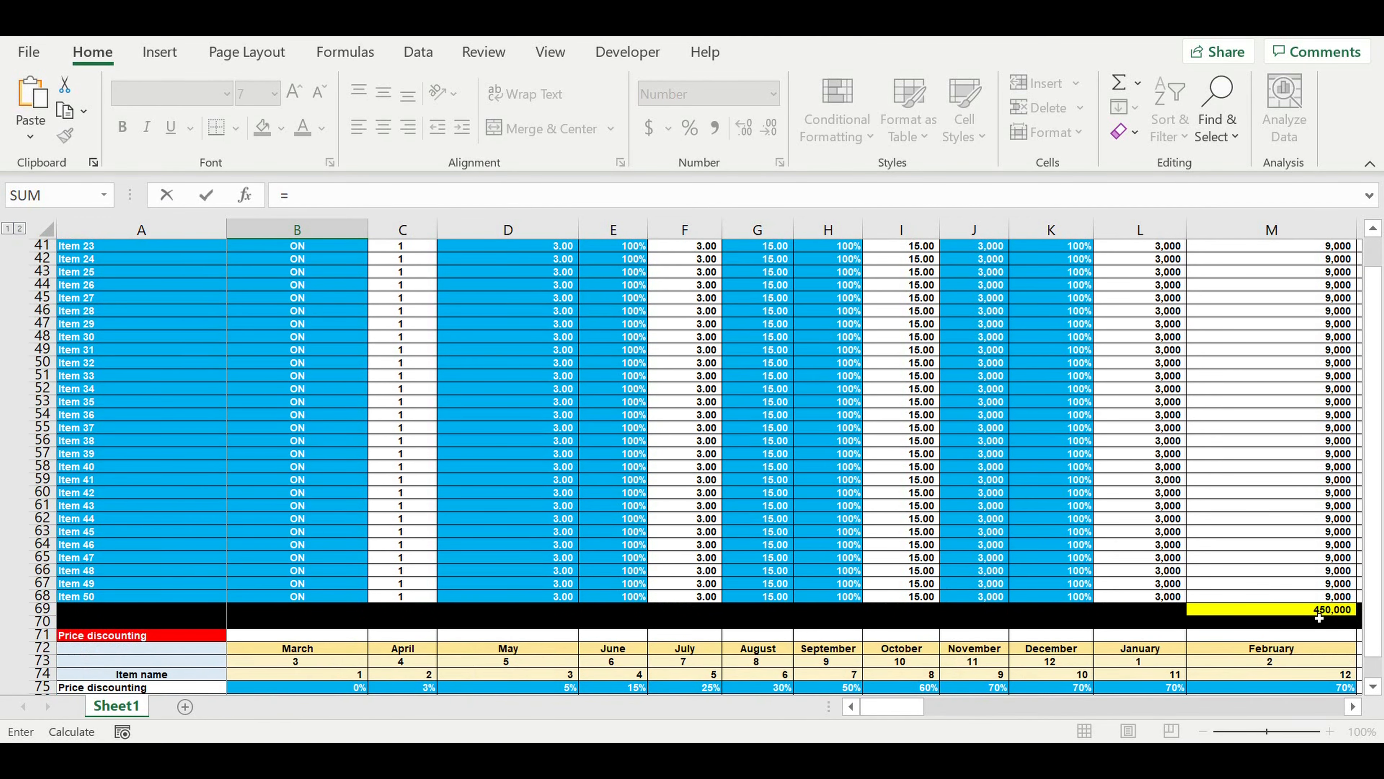
pyautogui.click(1304, 614)
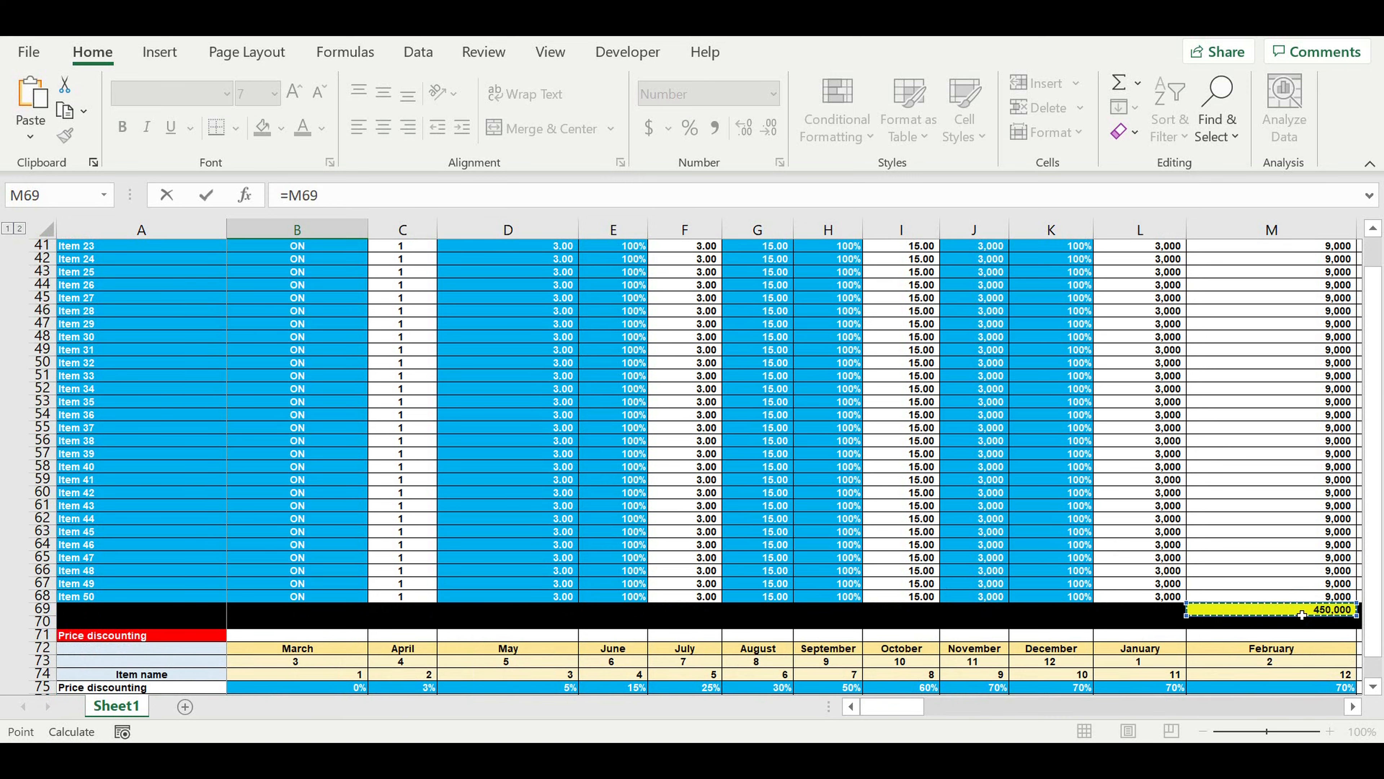
pyautogui.press('Return')
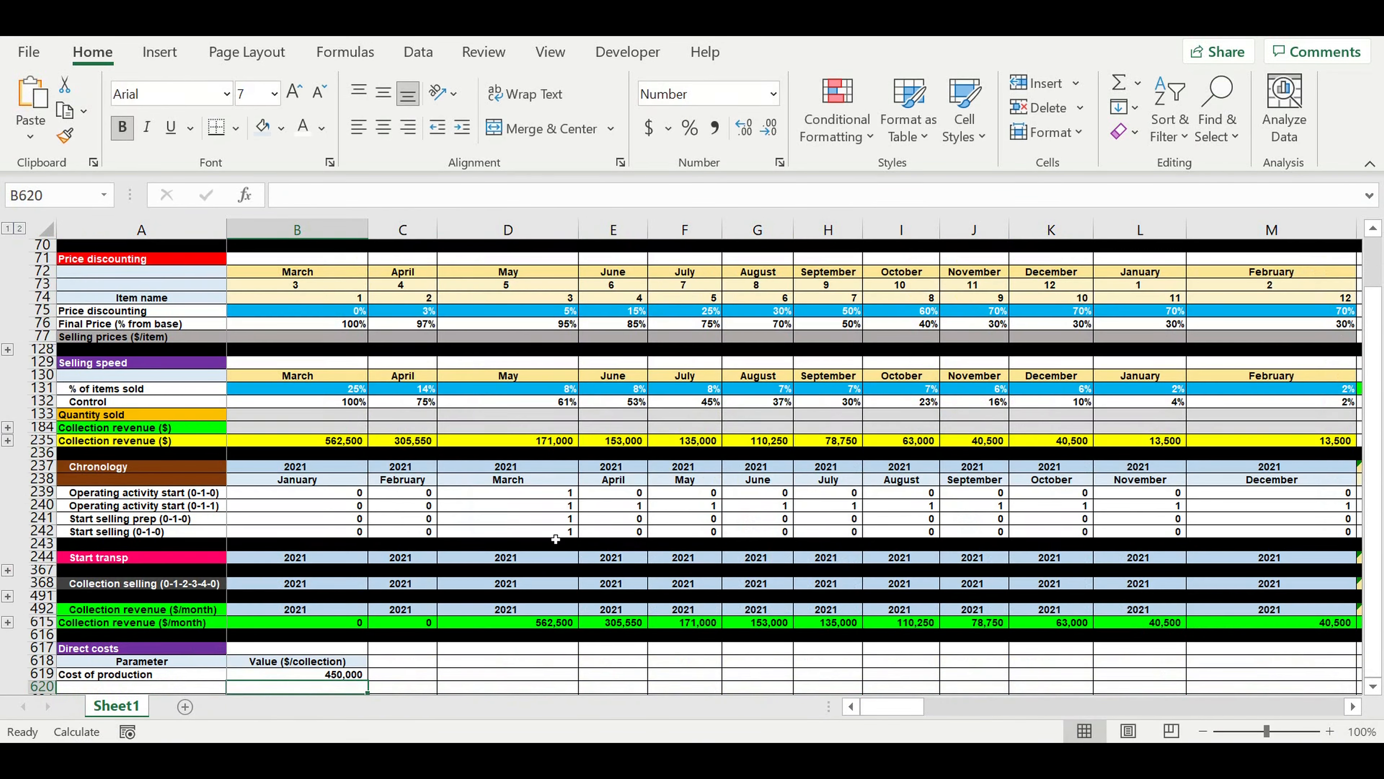
pyautogui.scroll(-3, 413, 638)
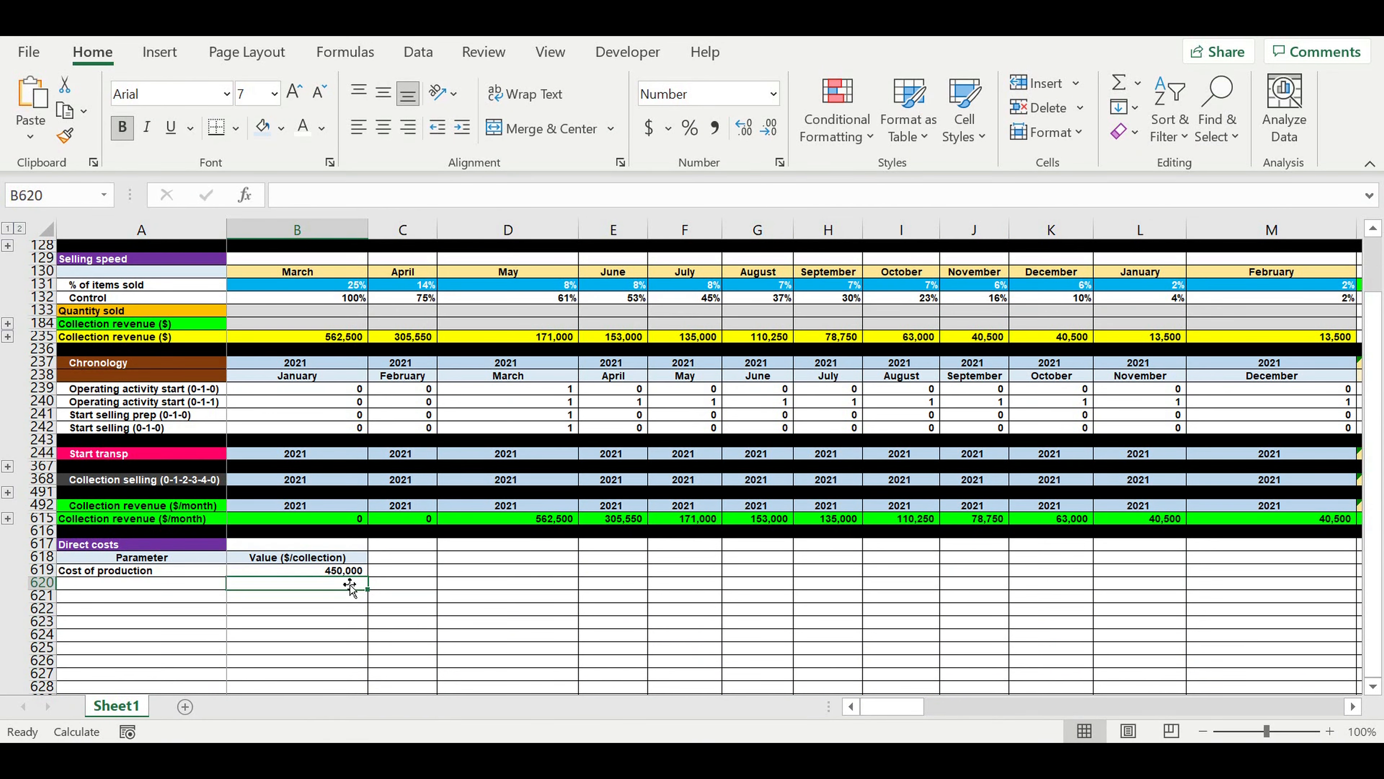
pyautogui.click(320, 572)
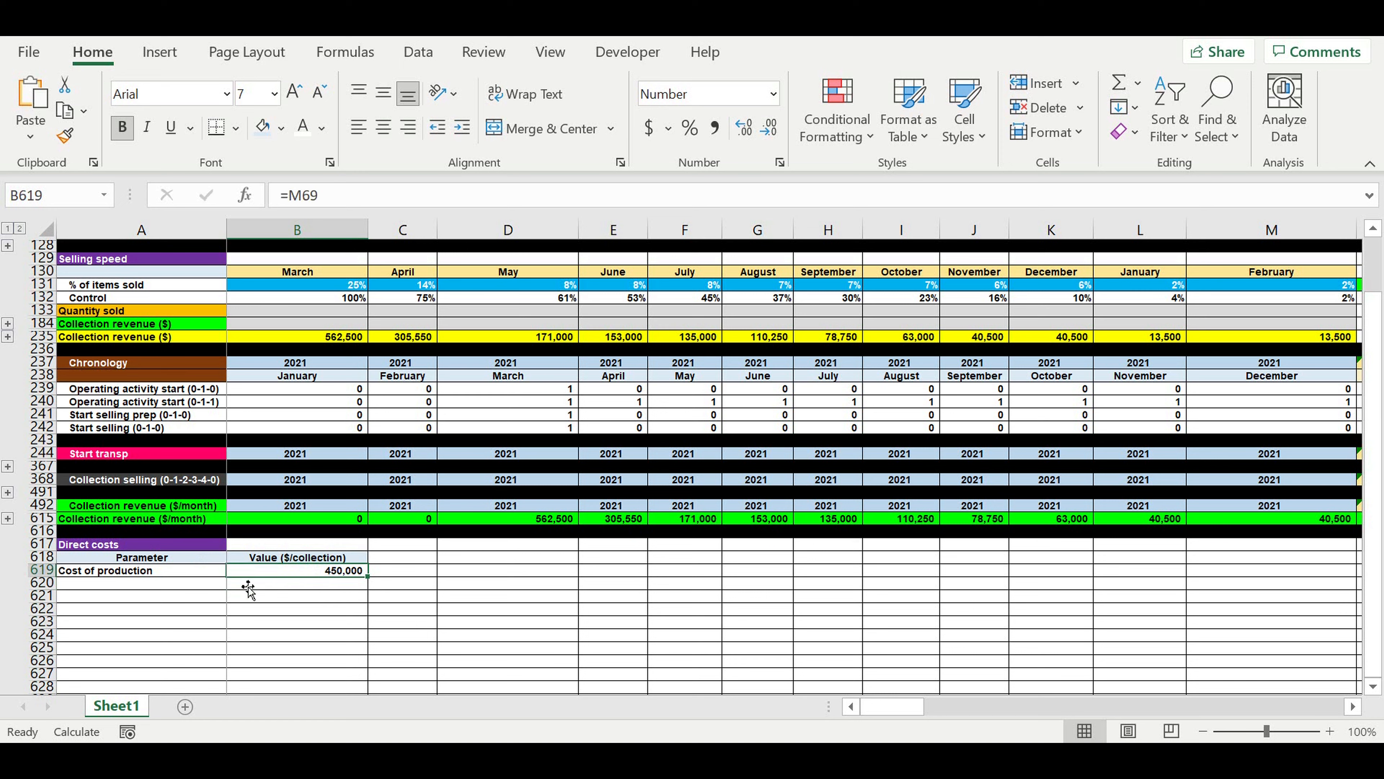
# Enter the label "Direct cost item 2" in cell A620 below Cost of production.
pyautogui.click(99, 585)
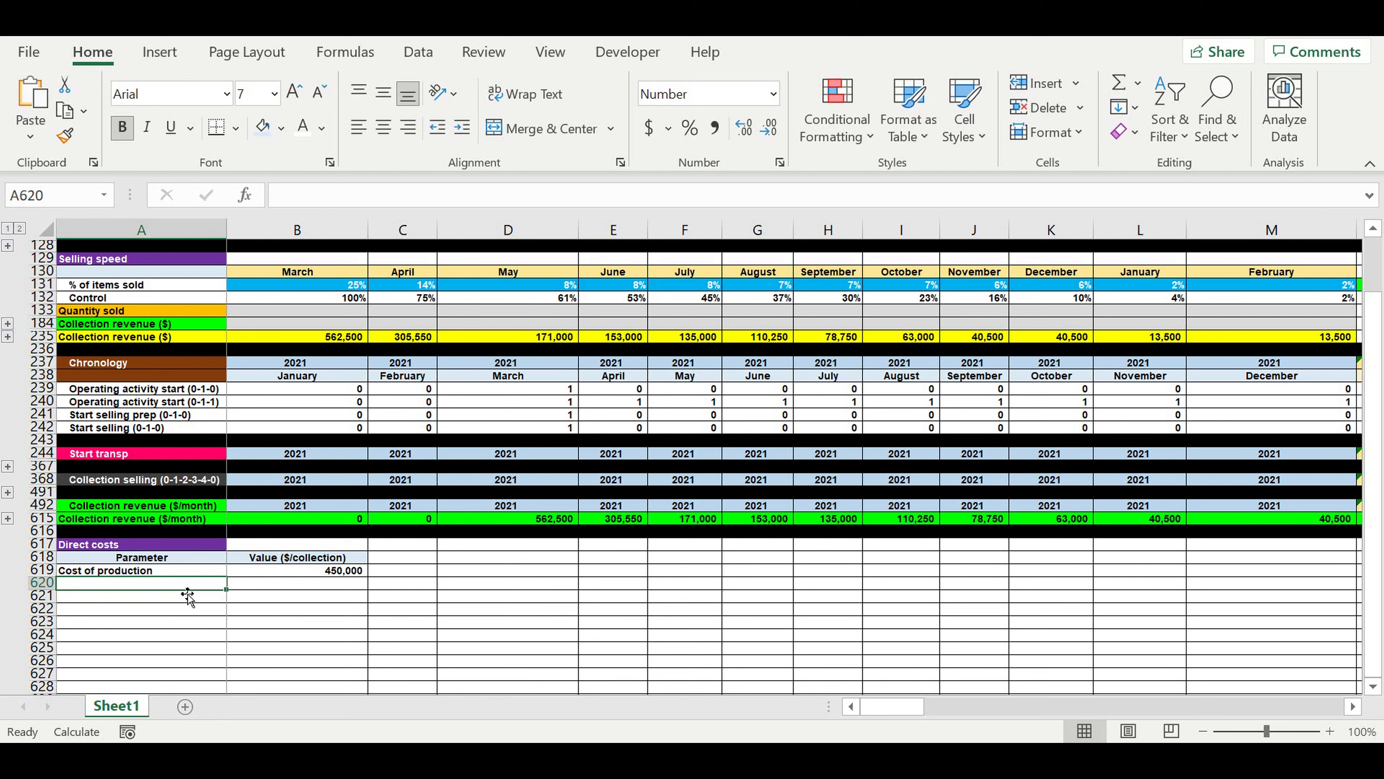
pyautogui.write('Direct cost')
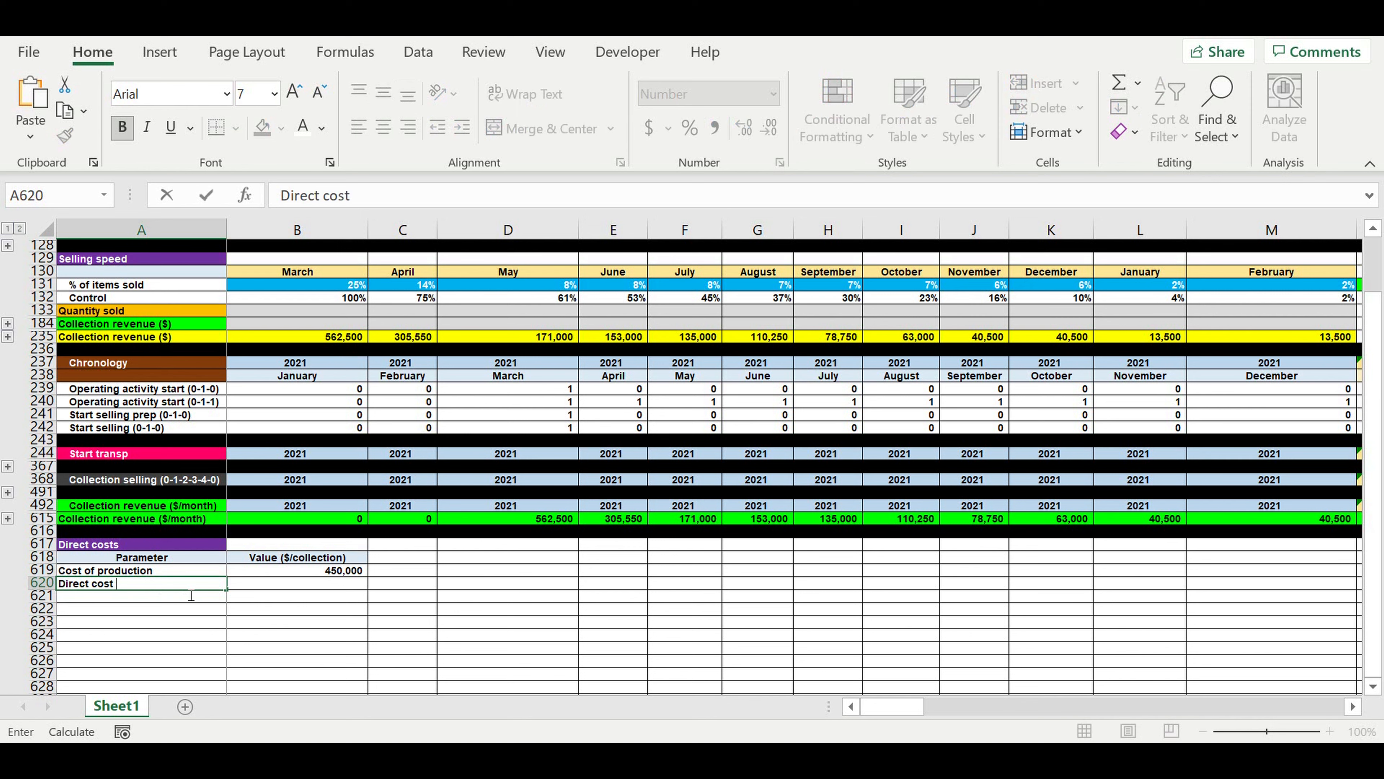
pyautogui.write(' item 1')
pyautogui.press('Return')
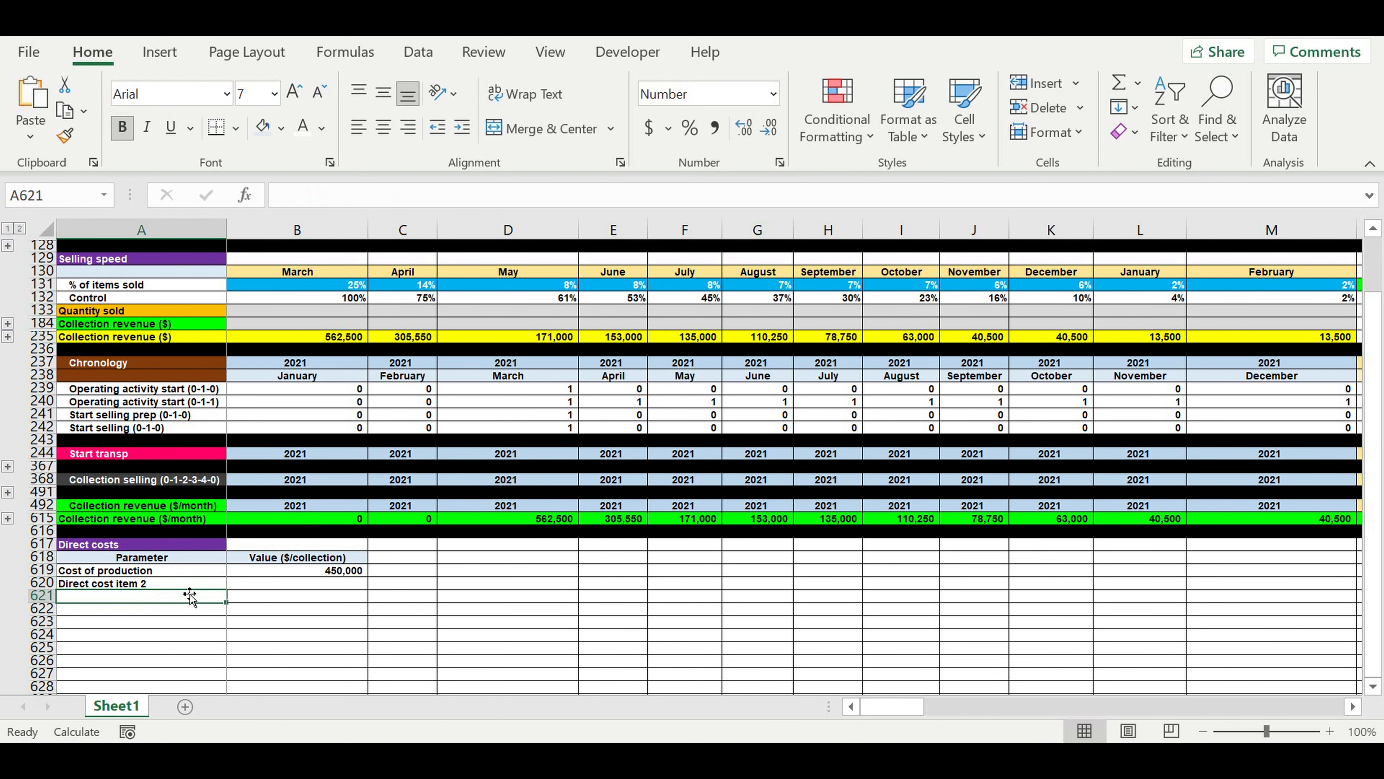
# Extend the direct cost item labels from A620 down to A633 as a numbered series ending at Direct cost item 15.
pyautogui.scroll(-3, 188, 592)
pyautogui.click(185, 514)
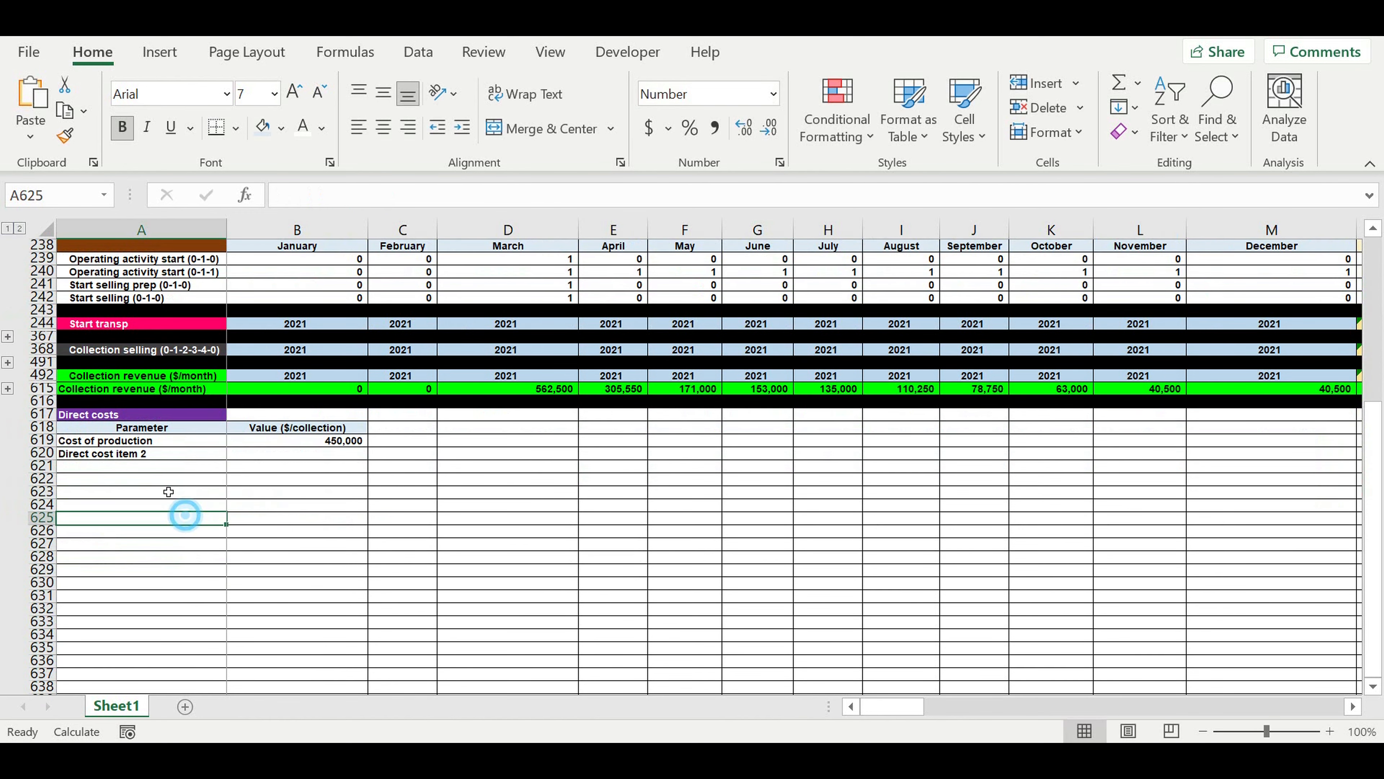
pyautogui.click(147, 455)
pyautogui.moveTo(231, 468); pyautogui.dragTo(229, 624)
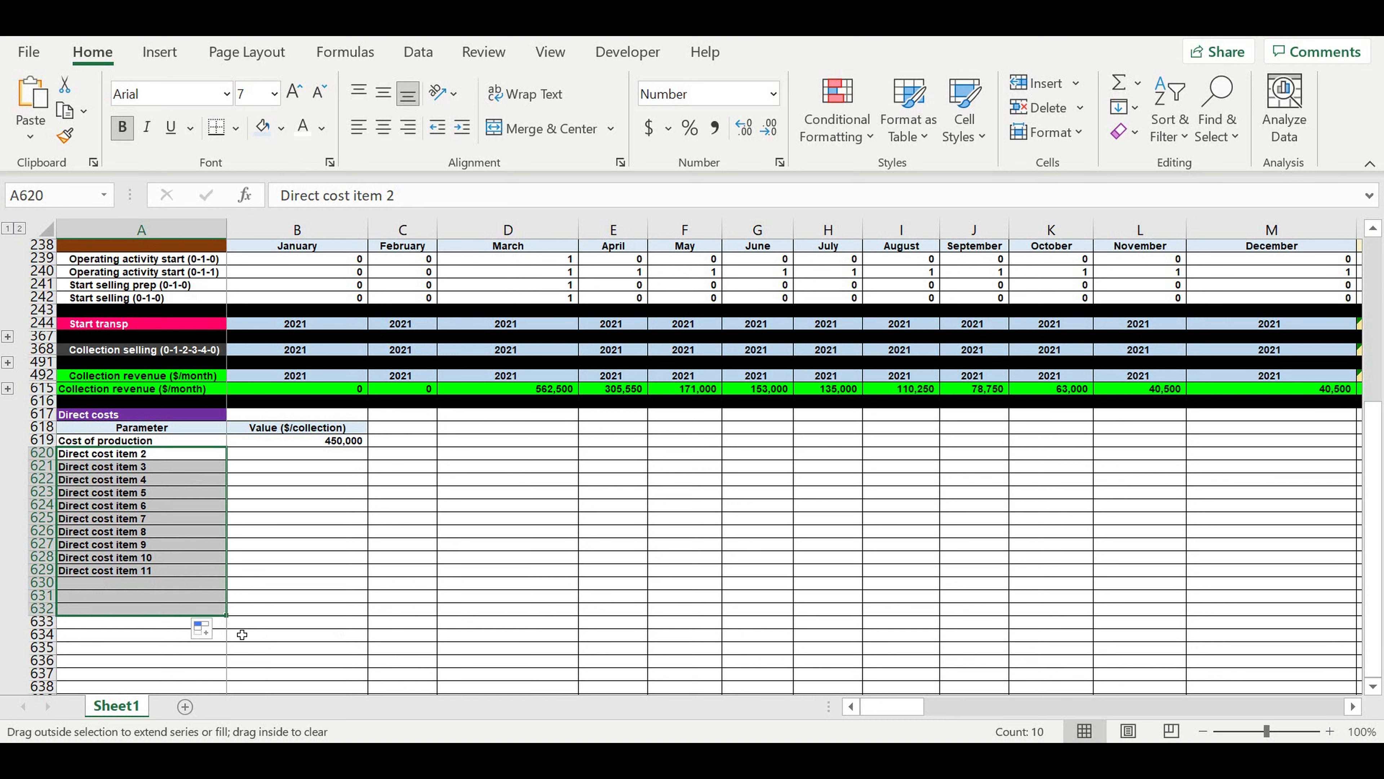
pyautogui.moveTo(233, 619); pyautogui.dragTo(232, 631)
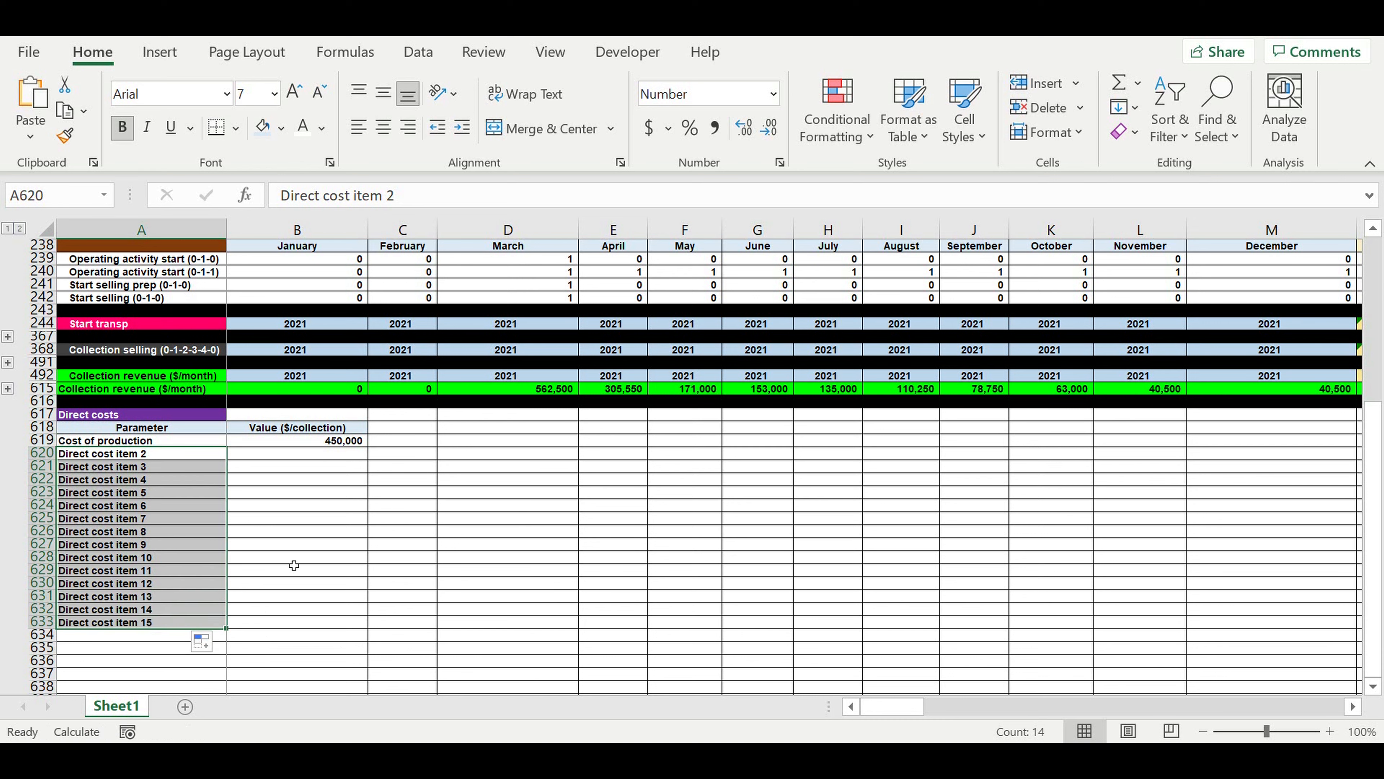
# Enter 4,000 as the value of Direct cost item 2 in B620 and copy it down through B633.
pyautogui.click(324, 453)
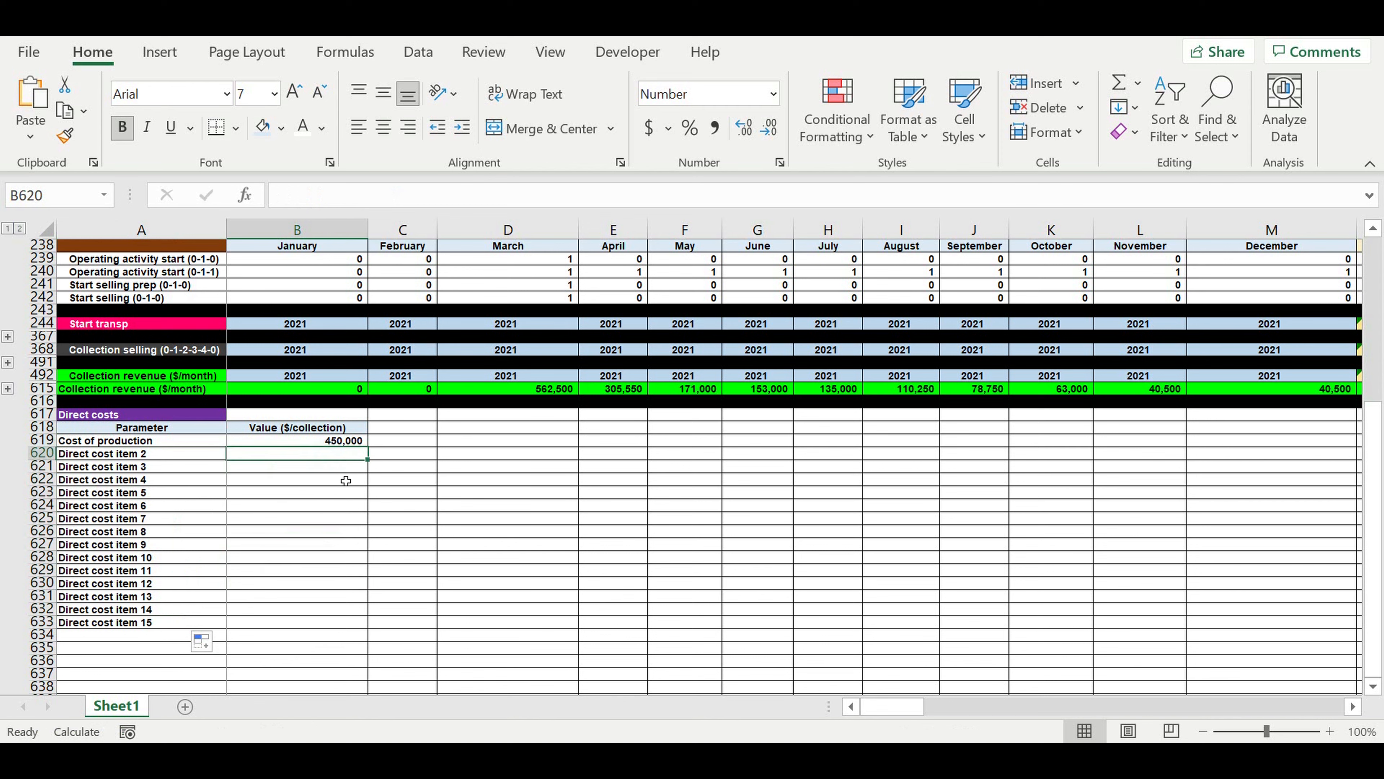
pyautogui.write('4,')
pyautogui.write('000')
pyautogui.press('Return')
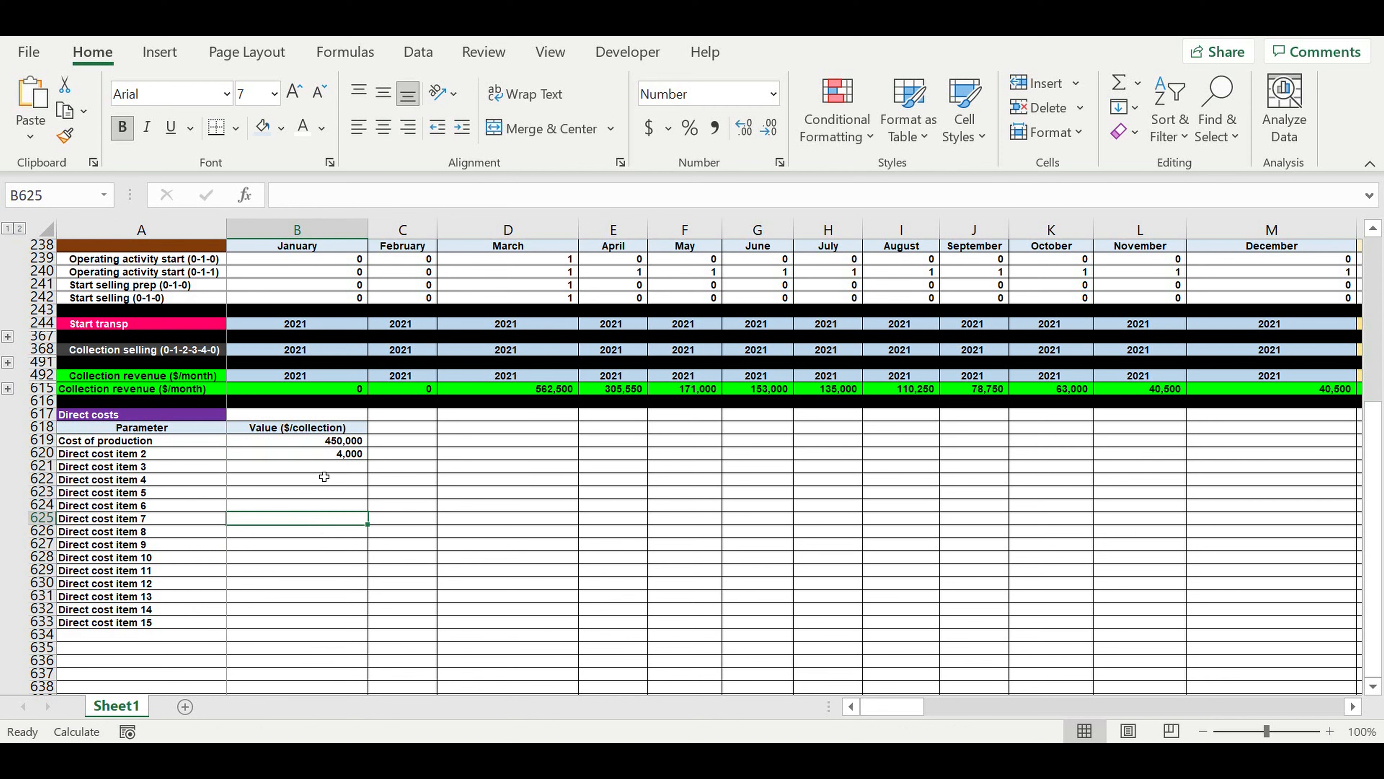
pyautogui.click(320, 453)
pyautogui.moveTo(368, 460); pyautogui.dragTo(314, 629)
pyautogui.click(434, 572)
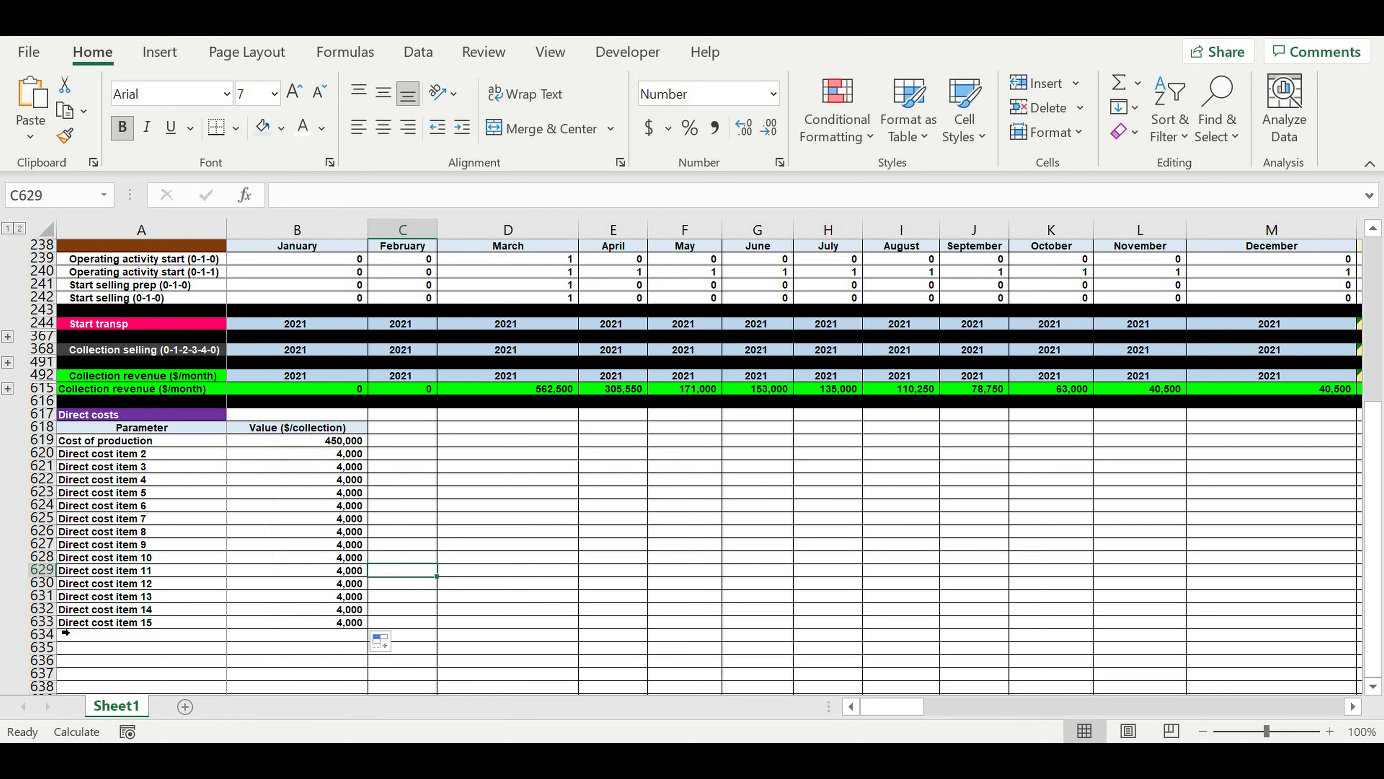
# Fill the whole of row 634 with black as a separator below the direct cost items.
pyautogui.click(41, 634)
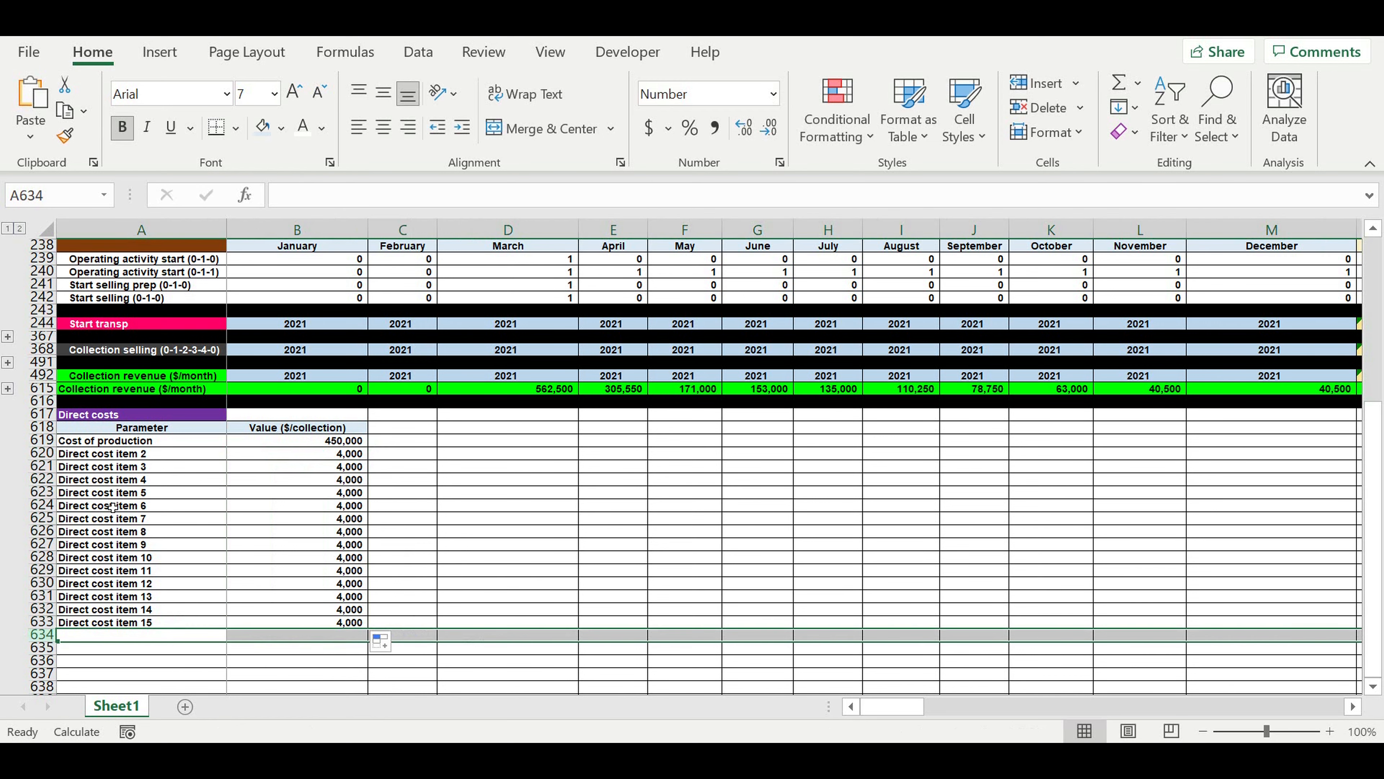
pyautogui.click(281, 128)
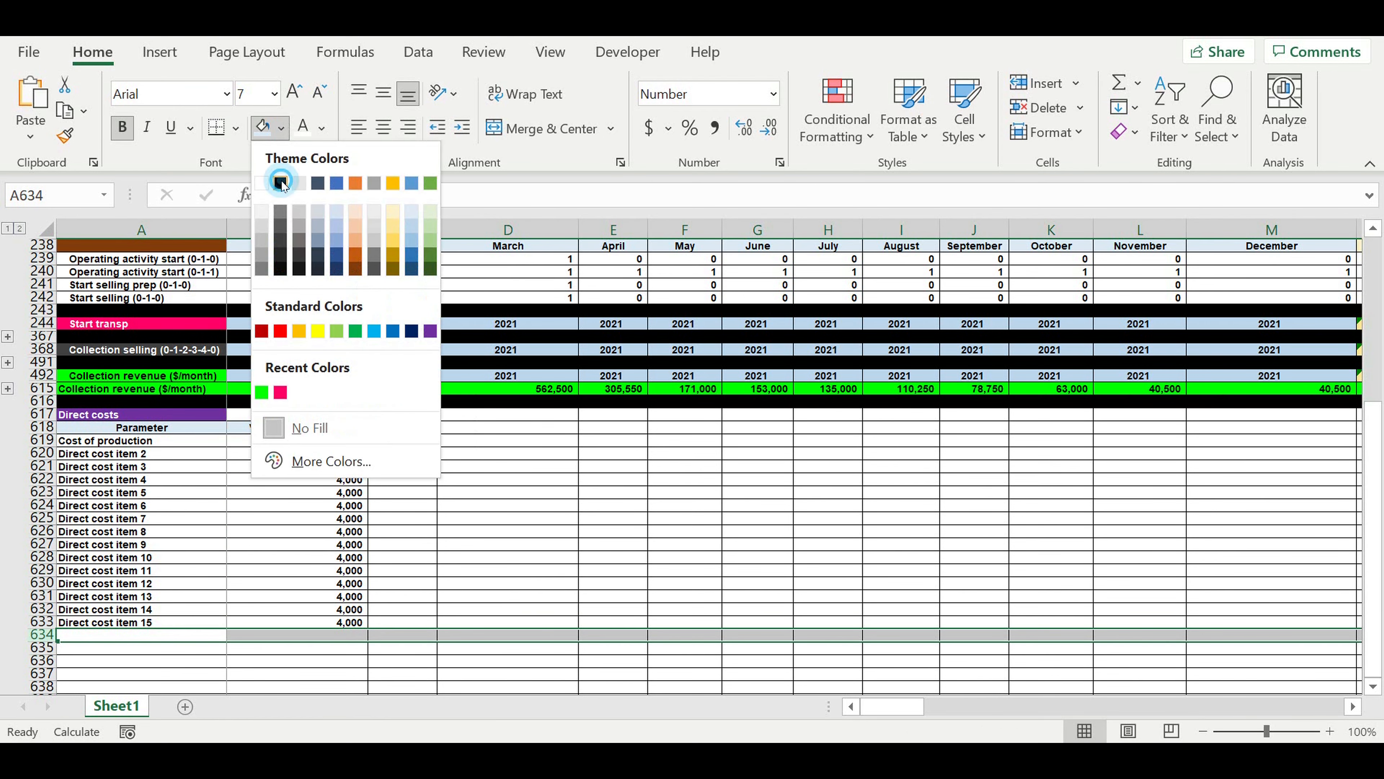
pyautogui.click(281, 183)
pyautogui.click(507, 492)
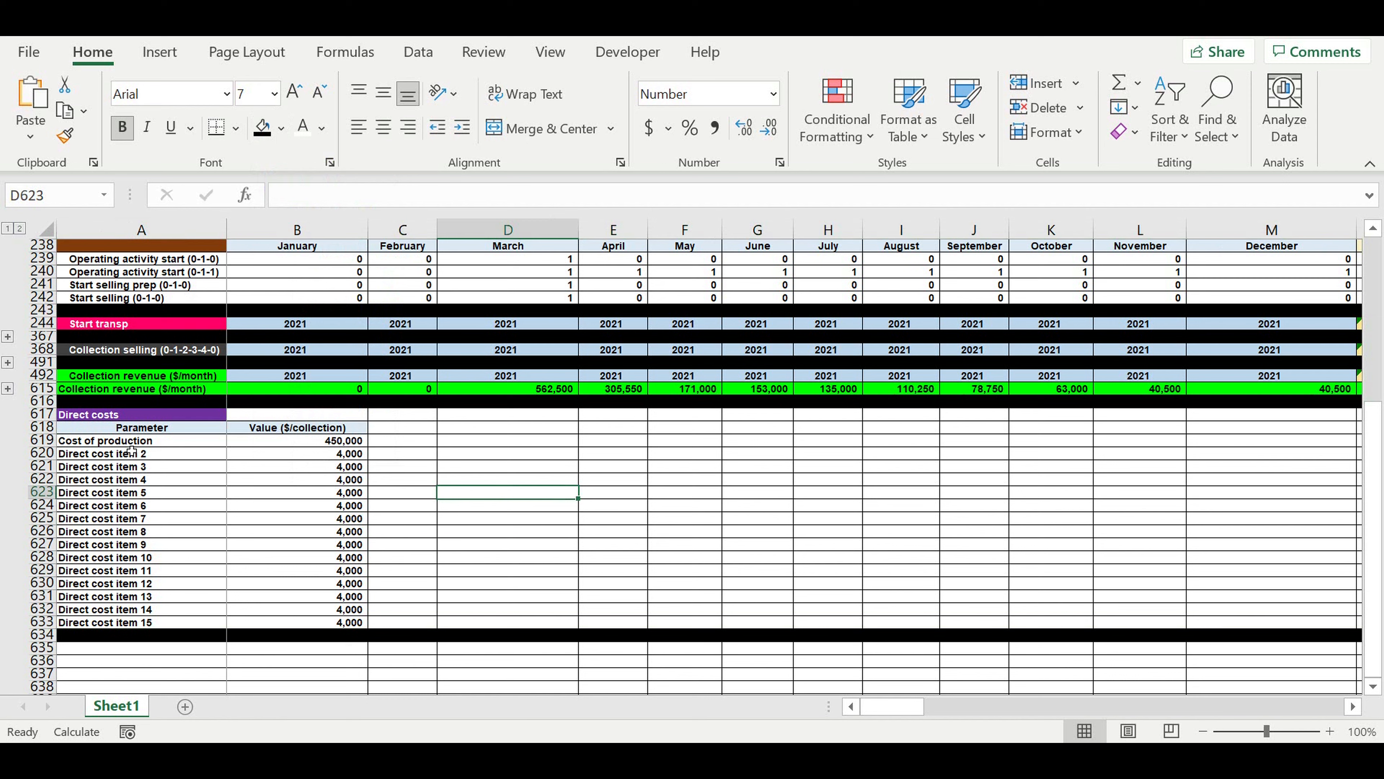
# Increase the indent of the parameter labels in A619:A633 by one level.
pyautogui.moveTo(130, 444); pyautogui.dragTo(126, 626)
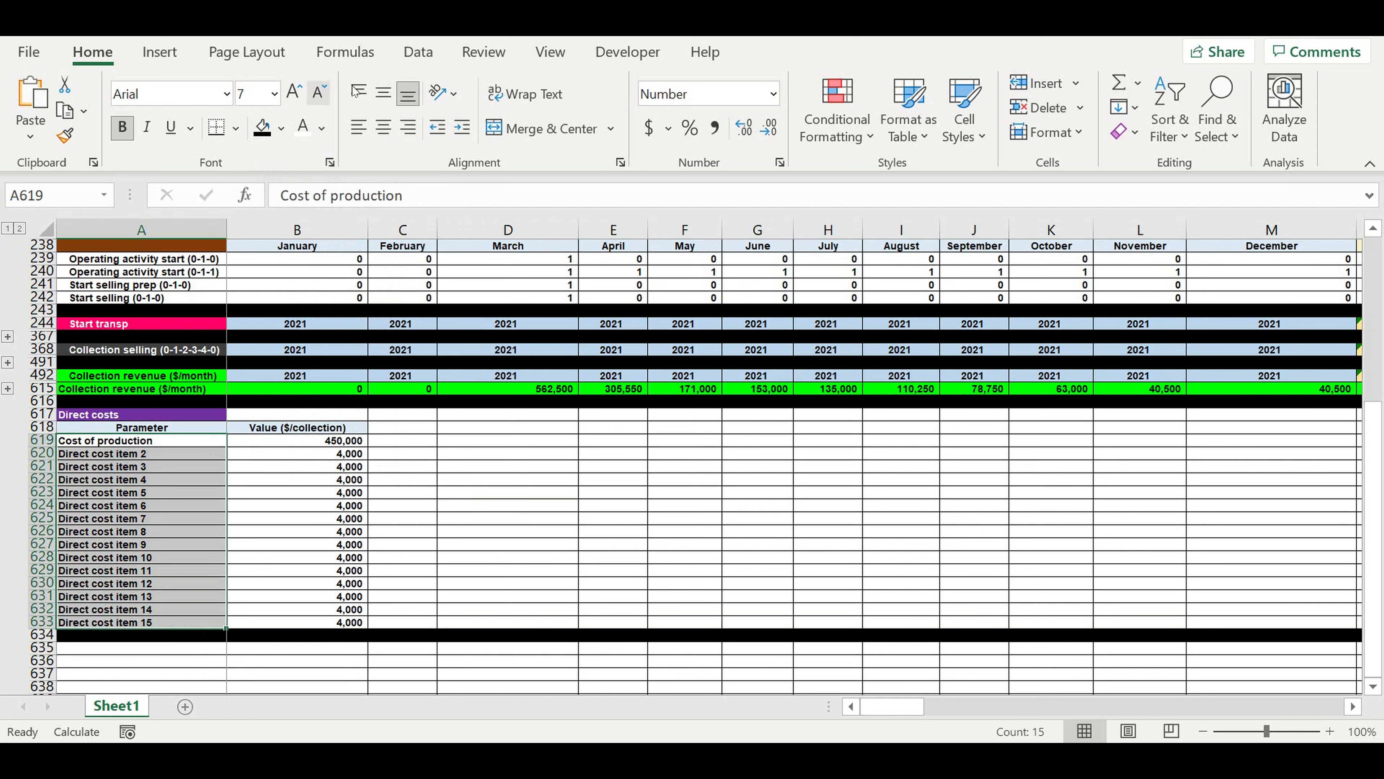
pyautogui.click(462, 127)
pyautogui.click(474, 523)
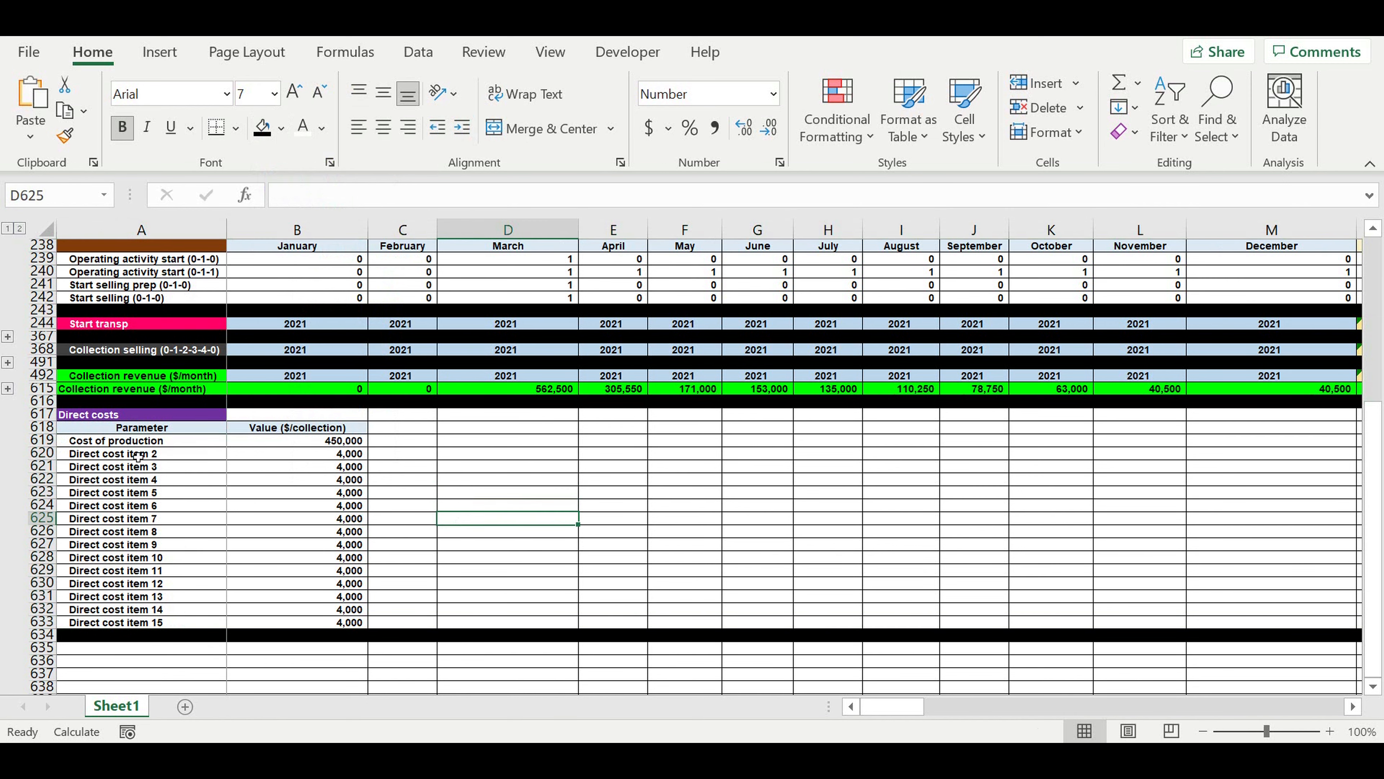
# Give the direct cost item labels in A620:A633 a white font and the standard light blue fill.
pyautogui.moveTo(112, 457); pyautogui.dragTo(112, 625)
pyautogui.click(303, 126)
pyautogui.click(282, 127)
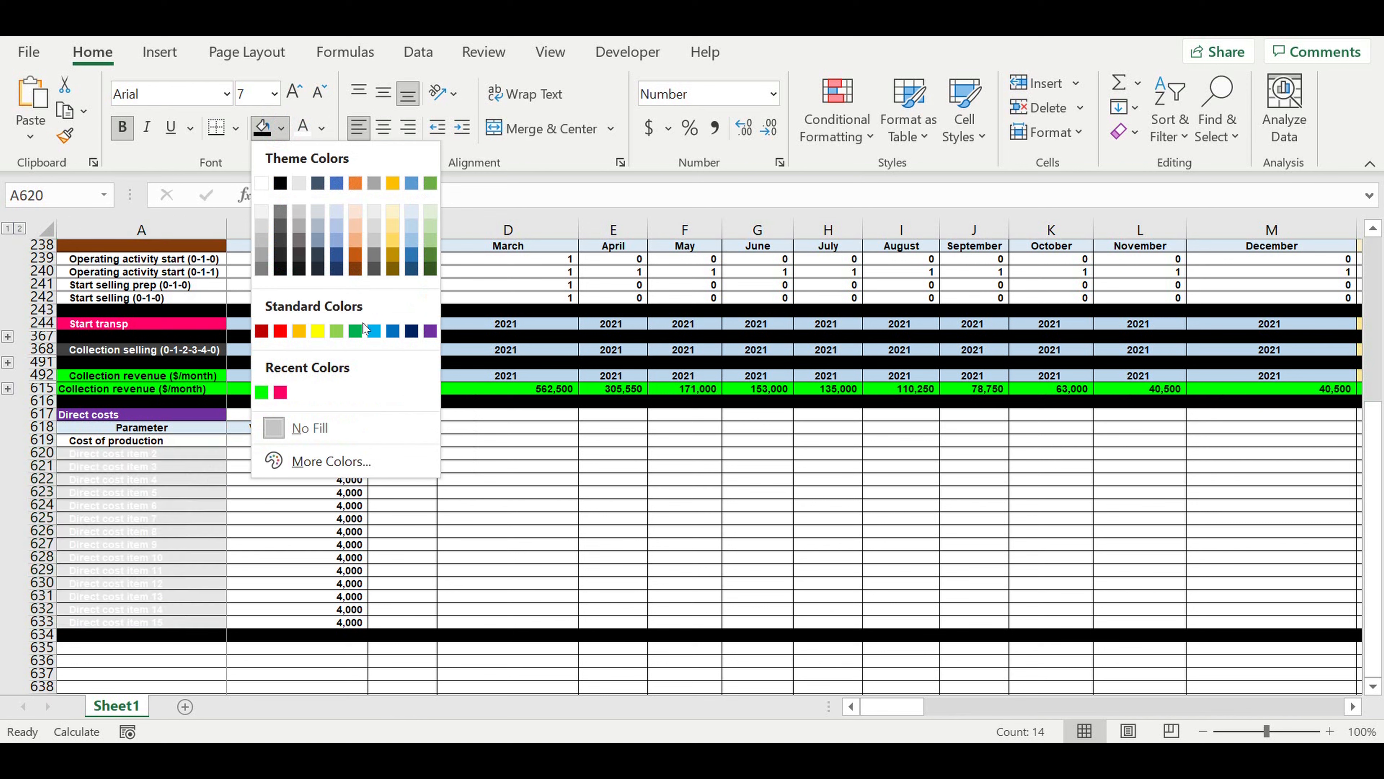
pyautogui.click(374, 331)
pyautogui.click(448, 477)
# Apply the same light blue fill and white font to the direct cost values in B620:B633.
pyautogui.moveTo(318, 459); pyautogui.dragTo(305, 623)
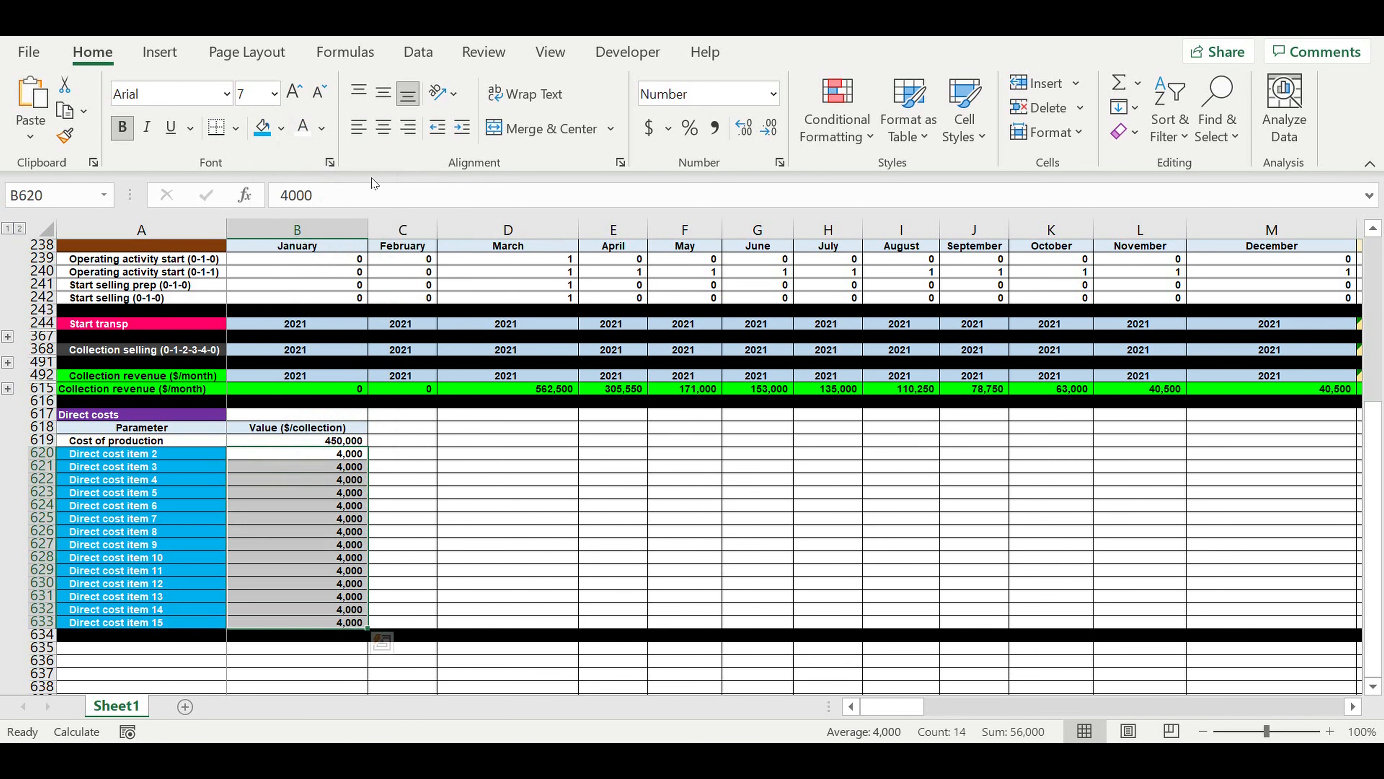
pyautogui.click(266, 130)
pyautogui.click(303, 128)
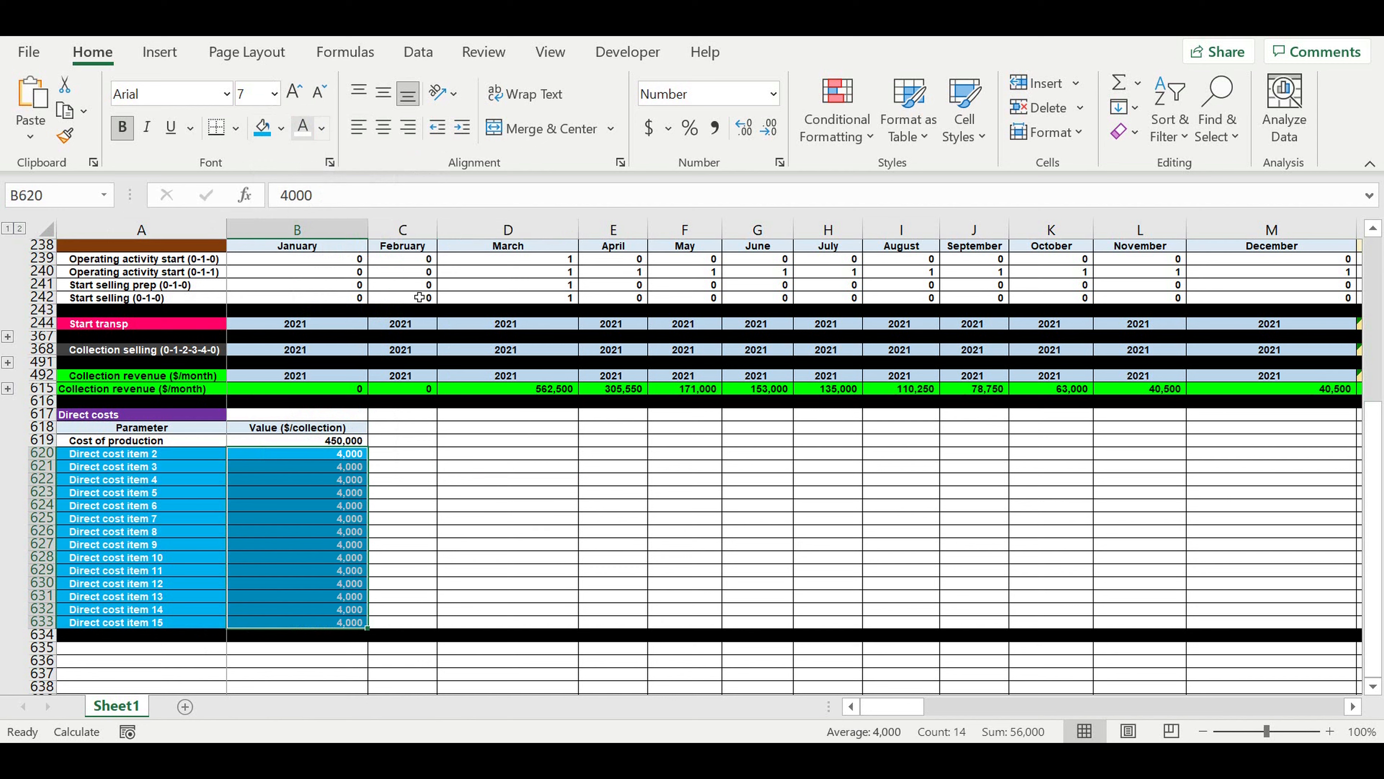
pyautogui.click(479, 443)
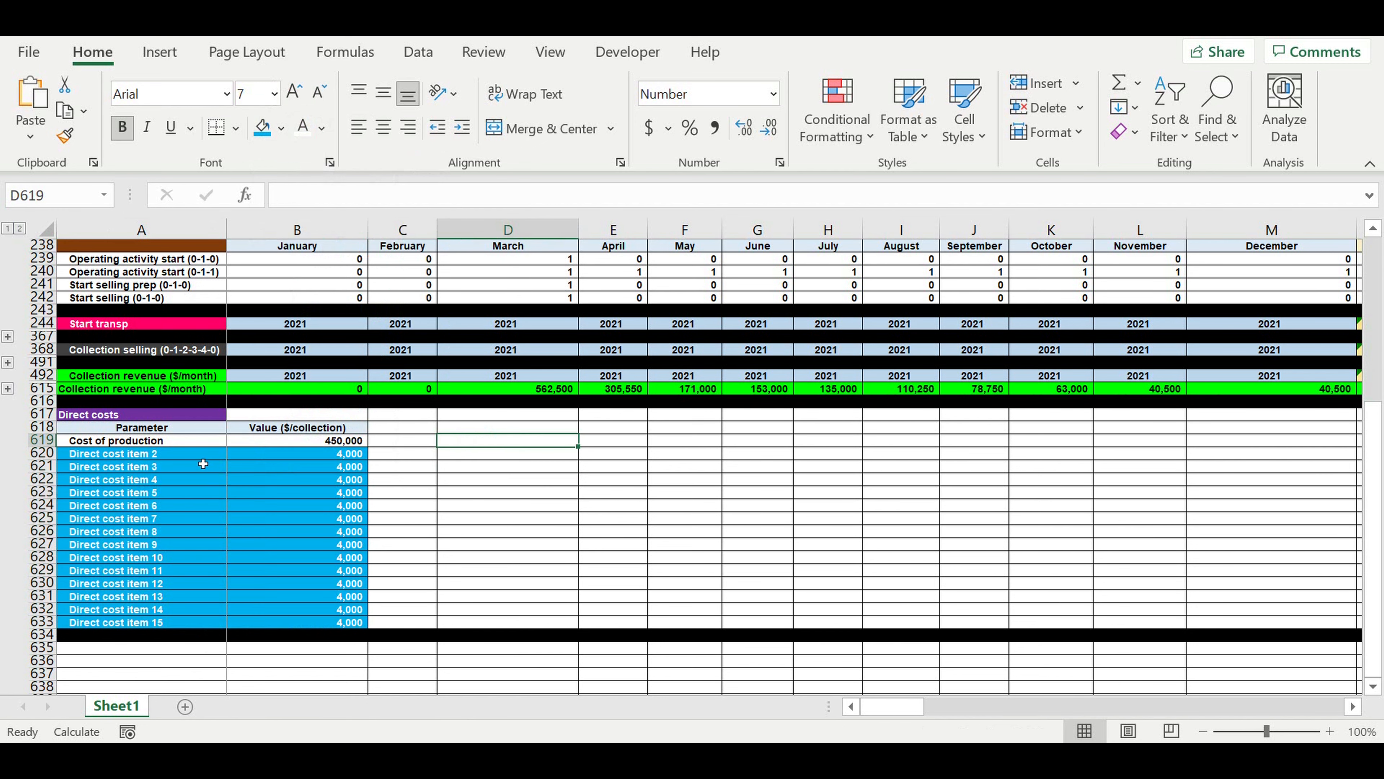
# Trace the Cost of production value in B619 back through M69 to the item cost and quantity formulas in row 19.
pyautogui.click(199, 442)
pyautogui.click(292, 440)
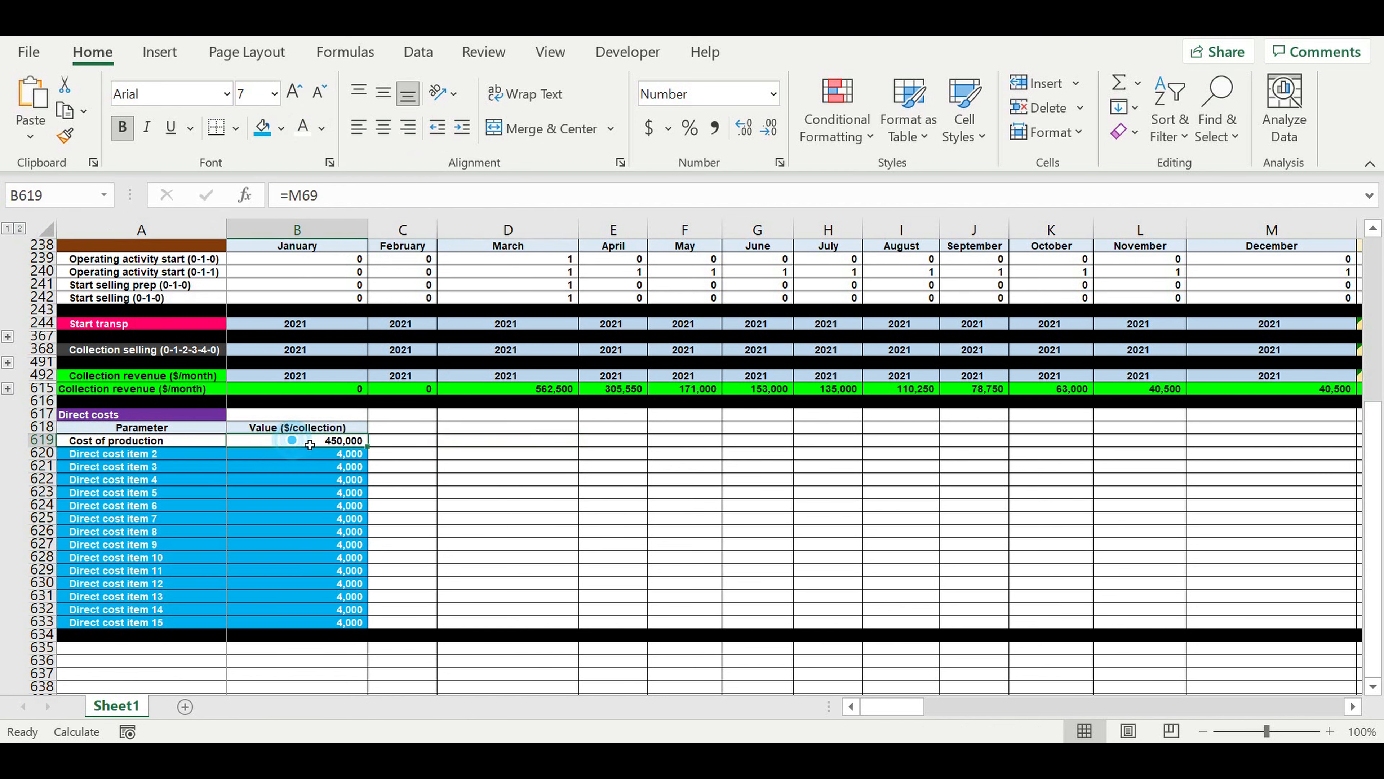
pyautogui.scroll(3, 681, 407)
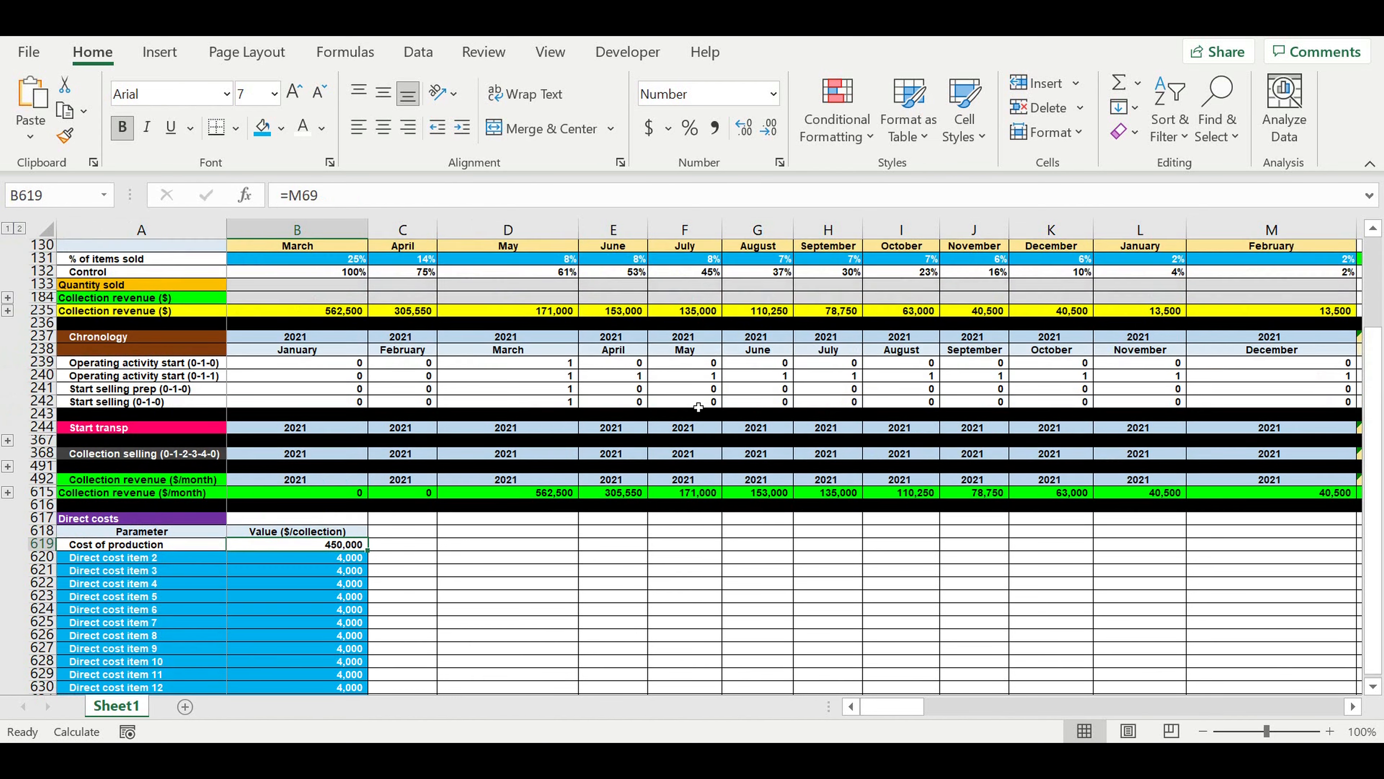
pyautogui.scroll(12, 698, 406)
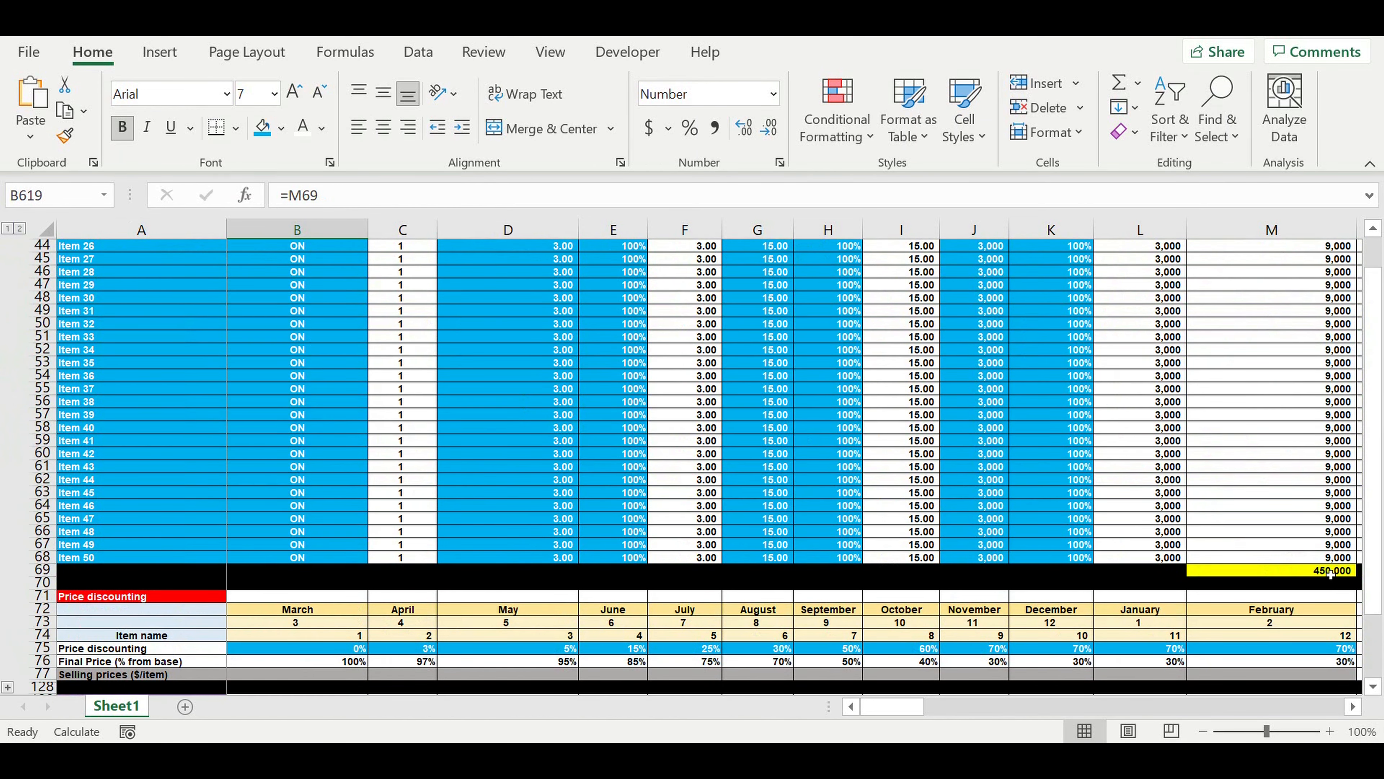
pyautogui.click(1330, 571)
pyautogui.scroll(10, 735, 451)
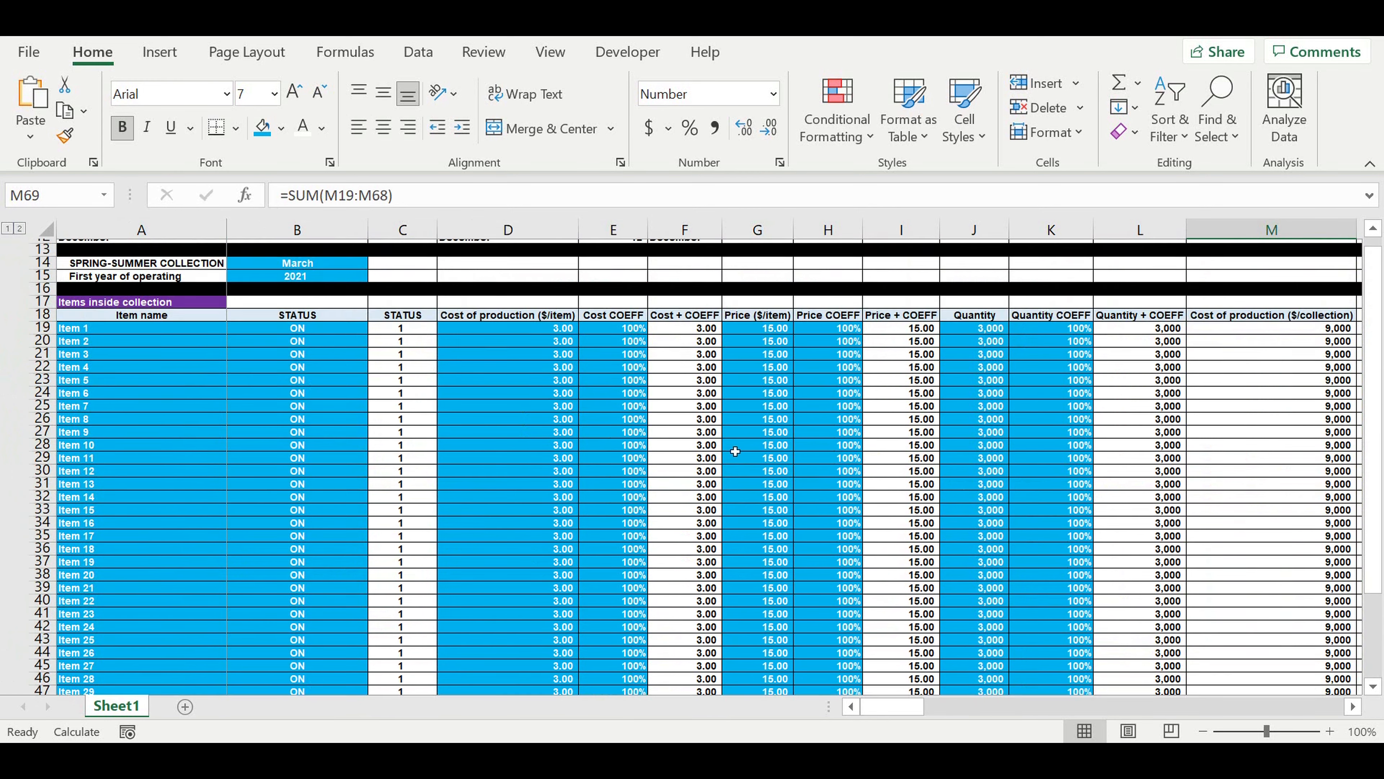
pyautogui.scroll(2, 734, 451)
pyautogui.click(518, 390)
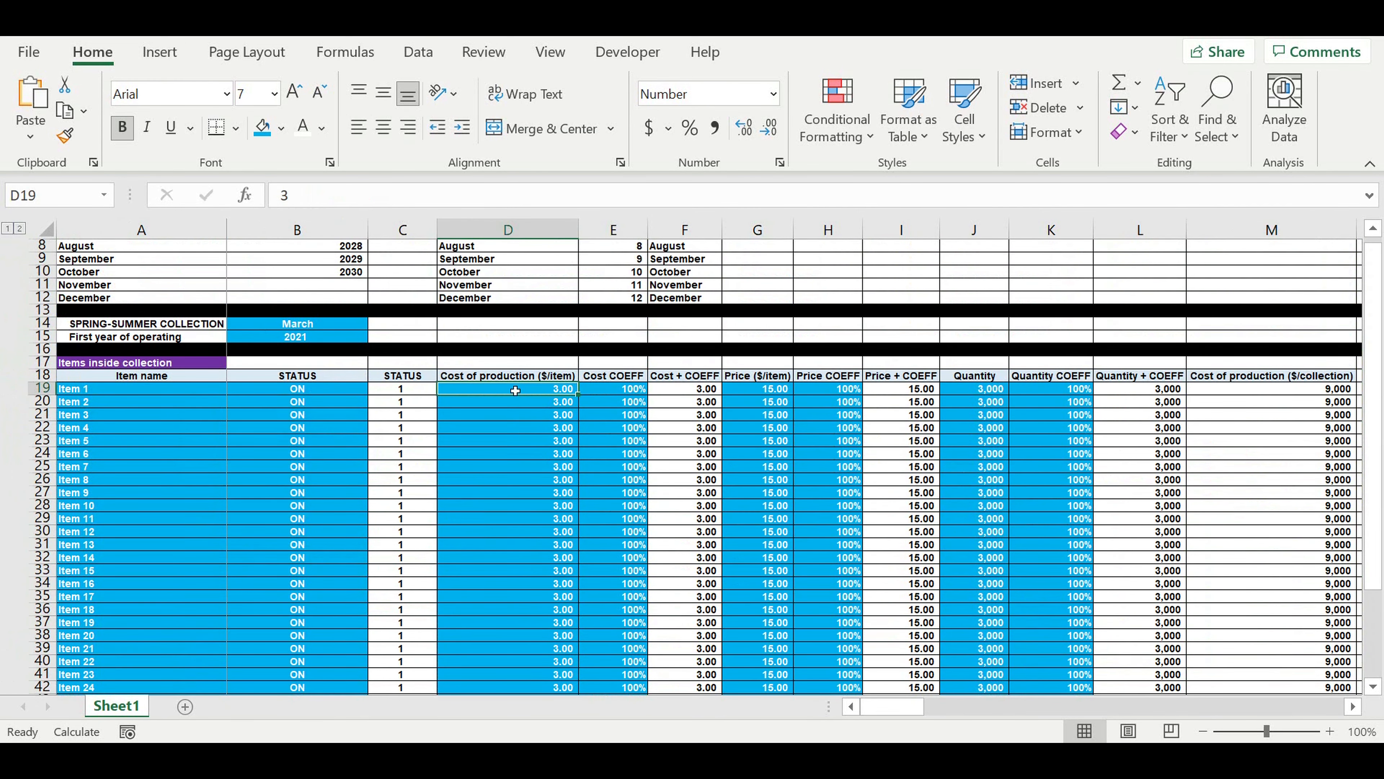
pyautogui.click(678, 392)
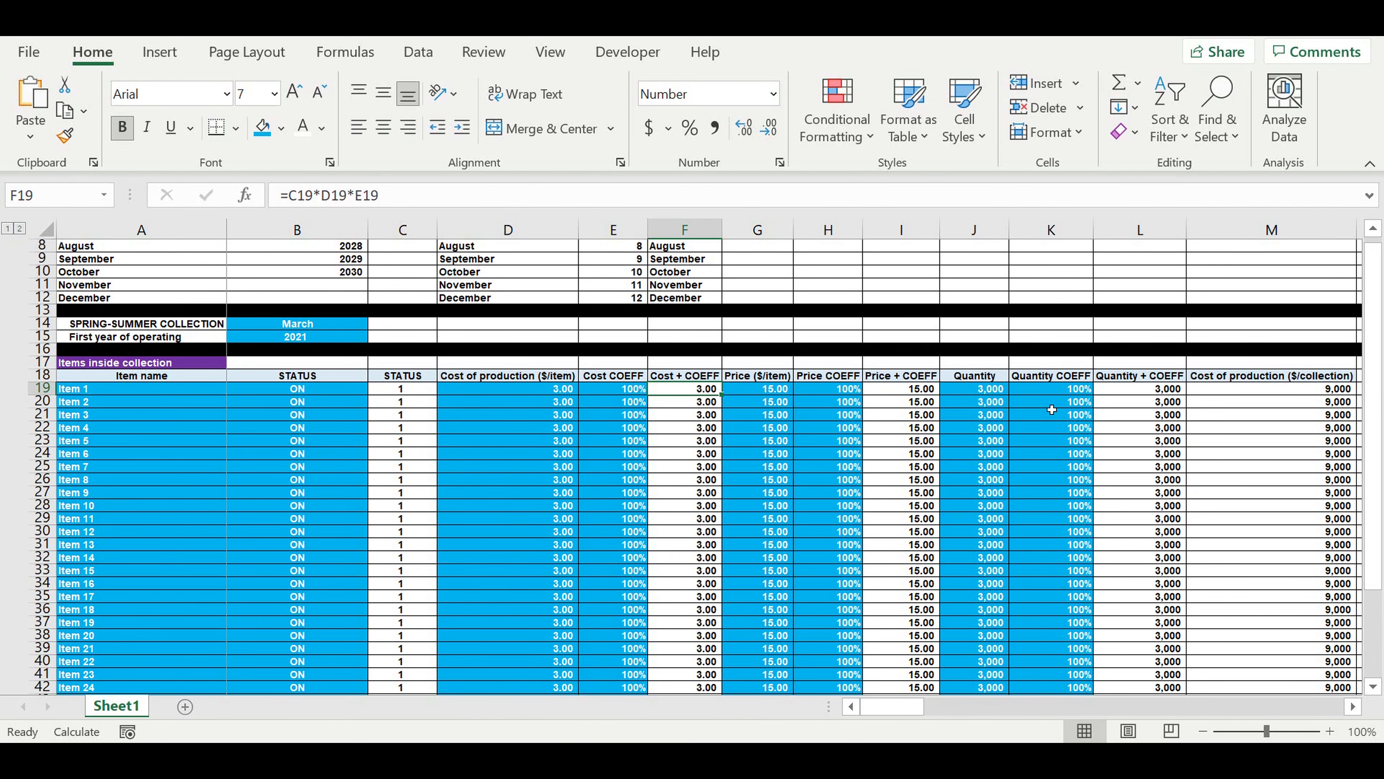
pyautogui.click(1129, 390)
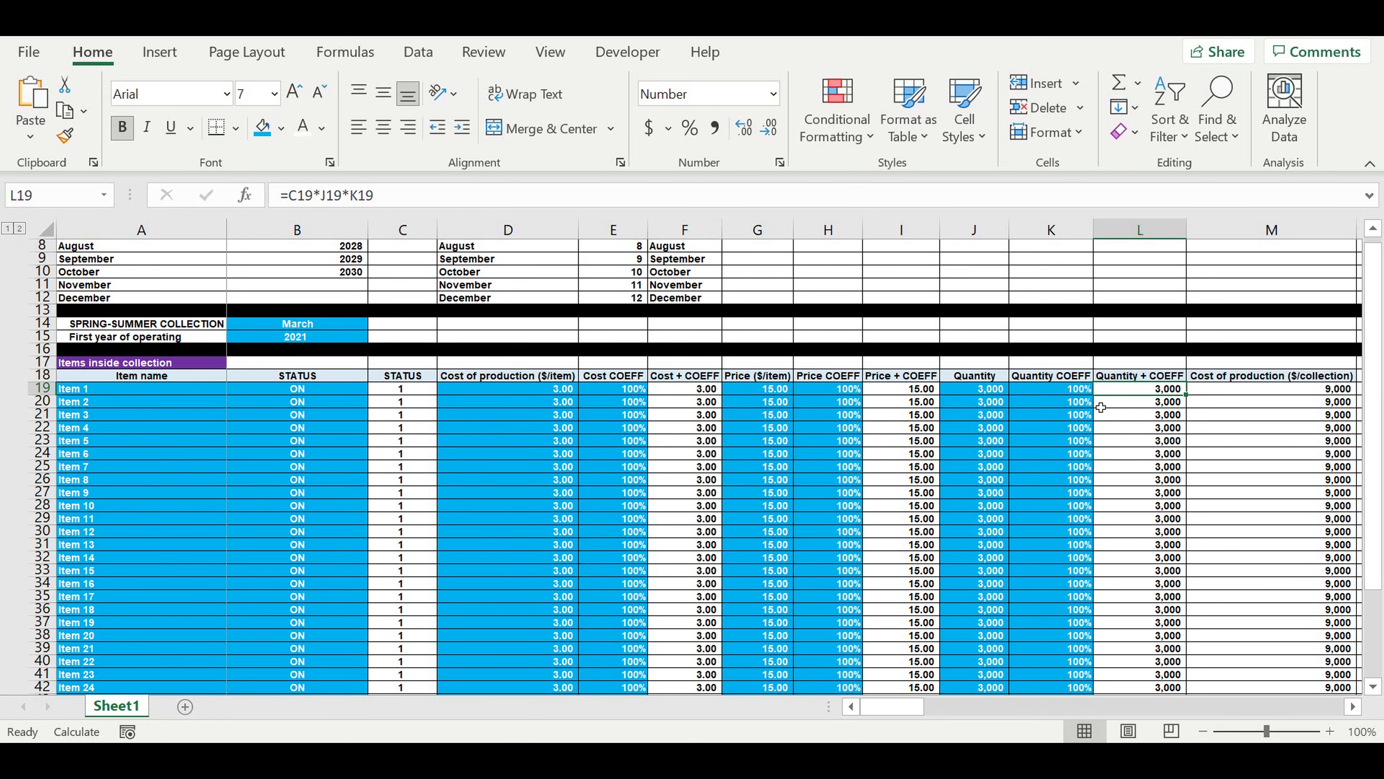
pyautogui.scroll(-3, 1218, 480)
pyautogui.scroll(-6, 1221, 485)
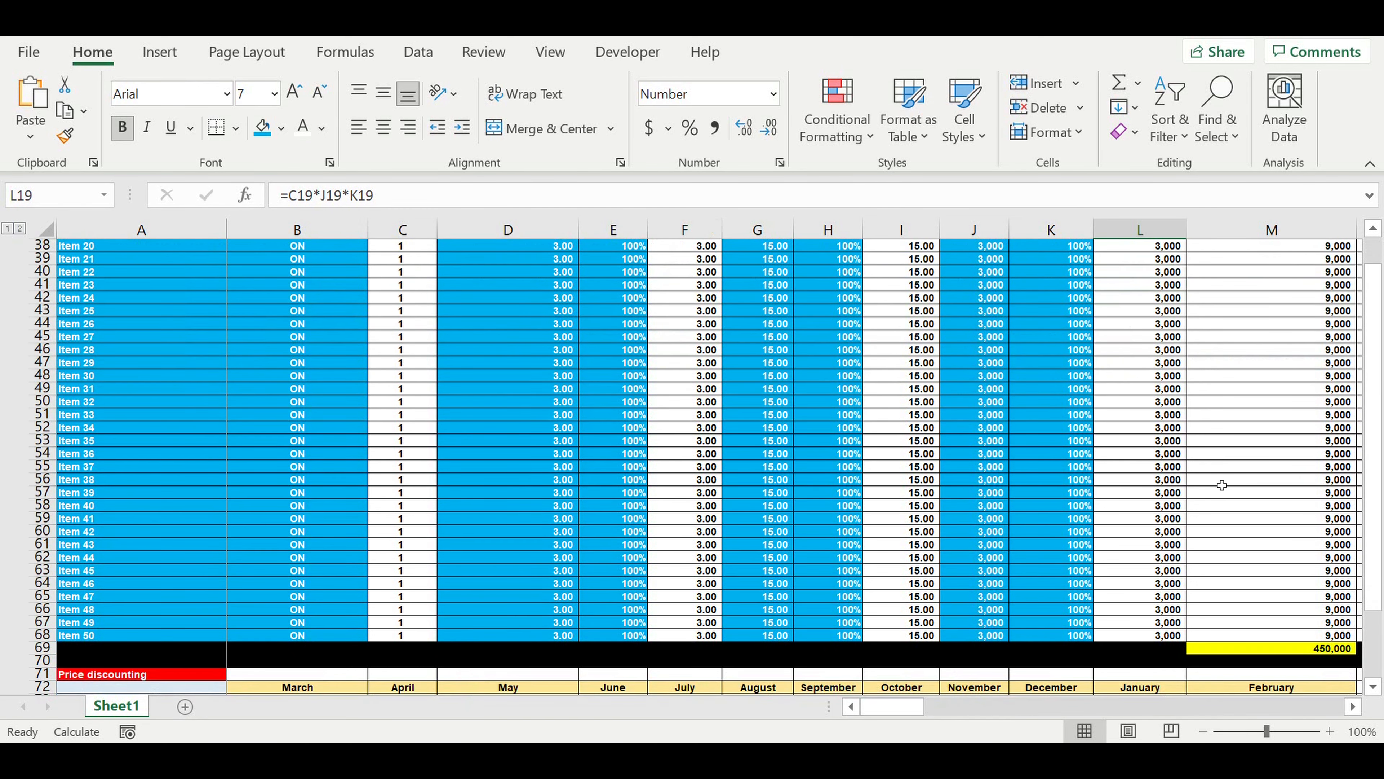
pyautogui.click(1318, 574)
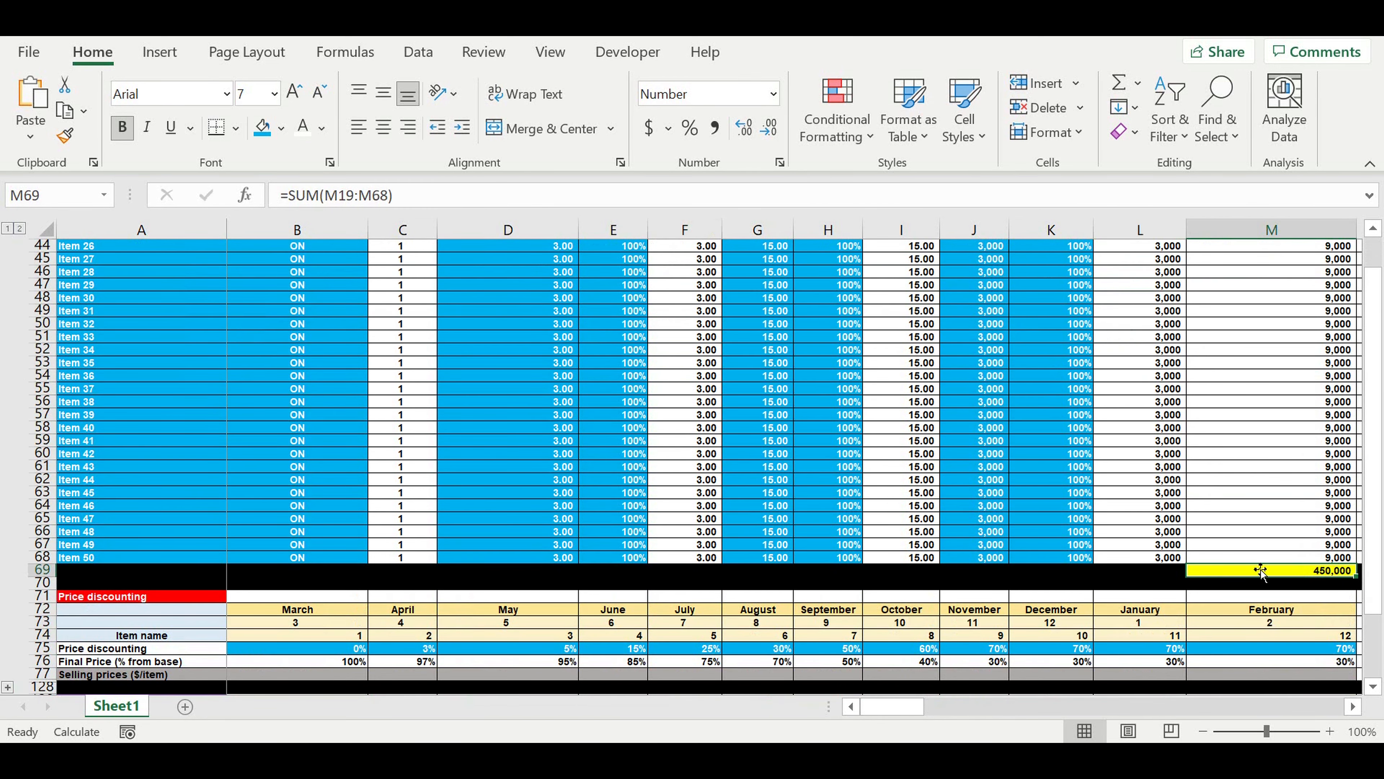
pyautogui.scroll(-20, 865, 560)
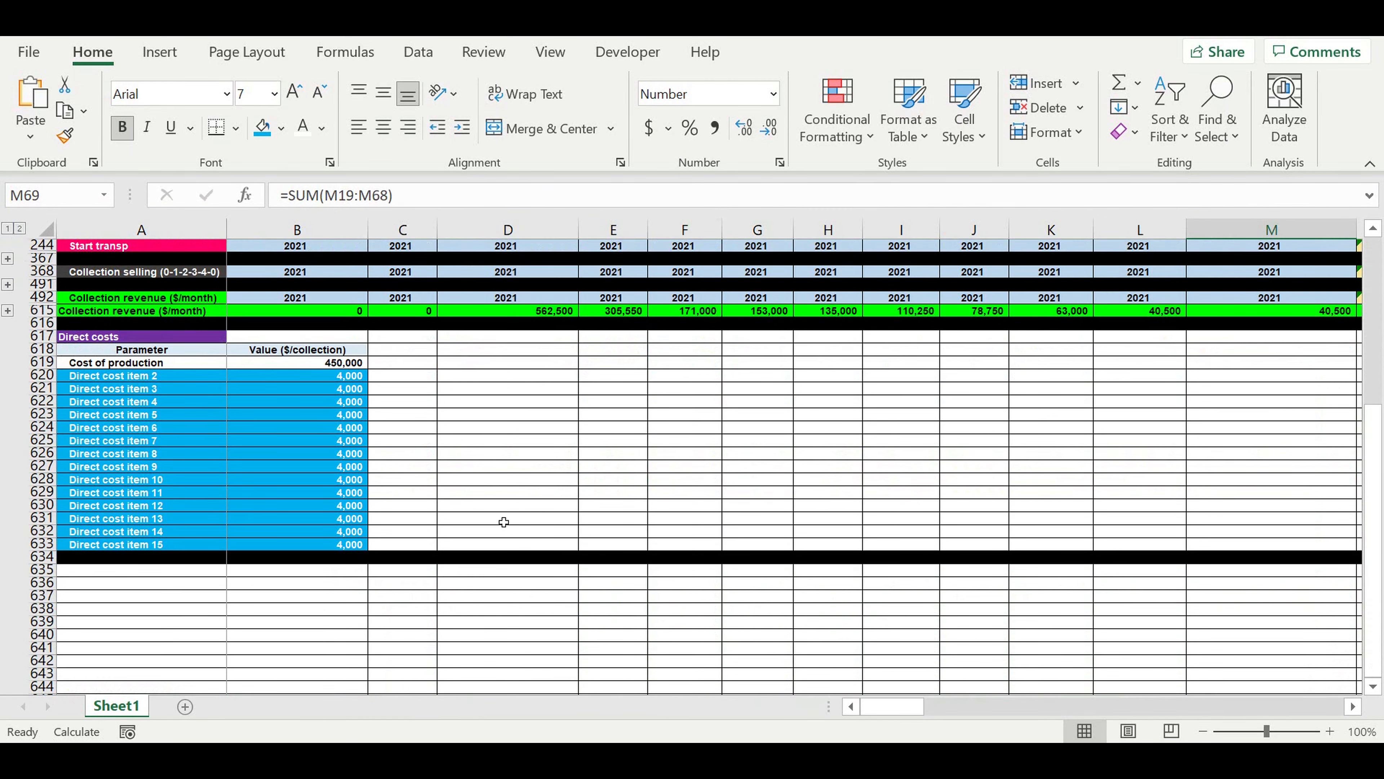
pyautogui.click(320, 366)
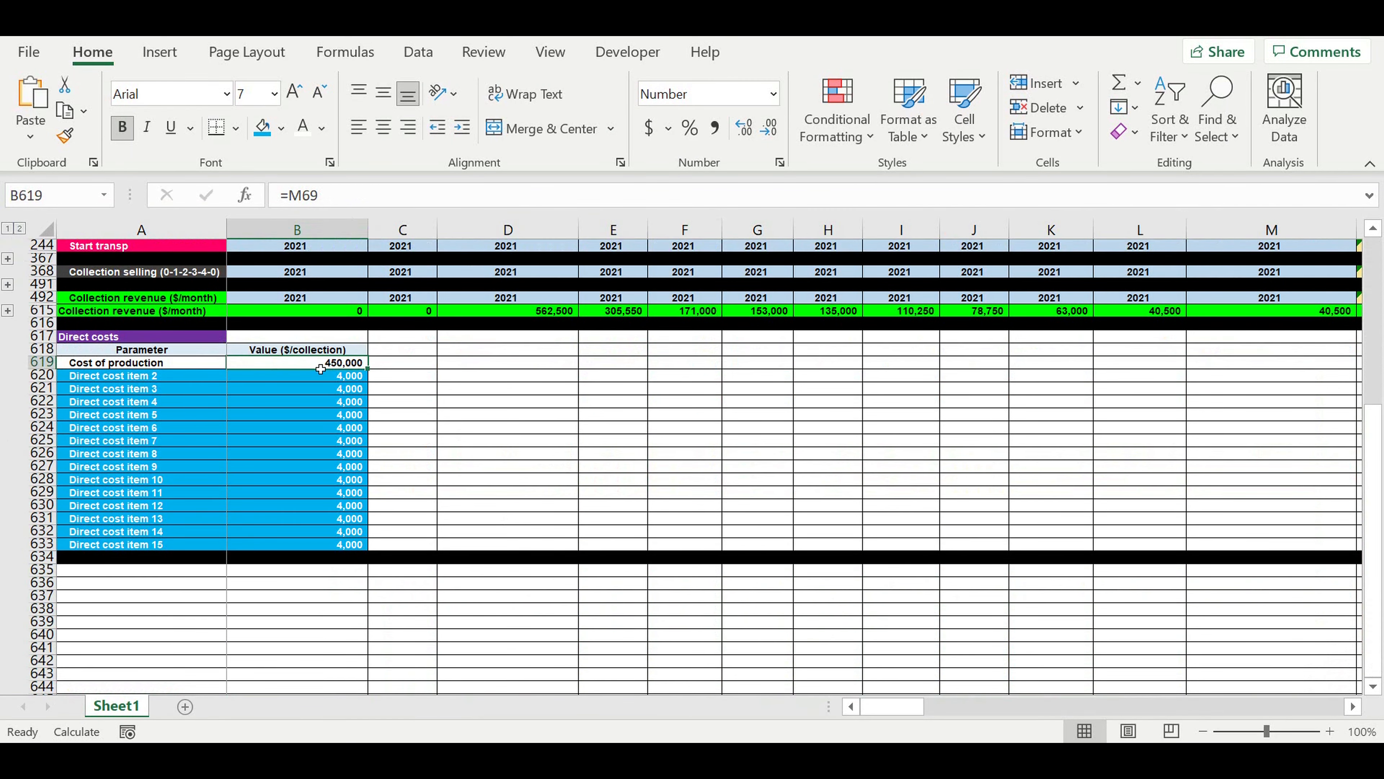
pyautogui.click(460, 483)
pyautogui.click(455, 581)
pyautogui.scroll(-2, 466, 593)
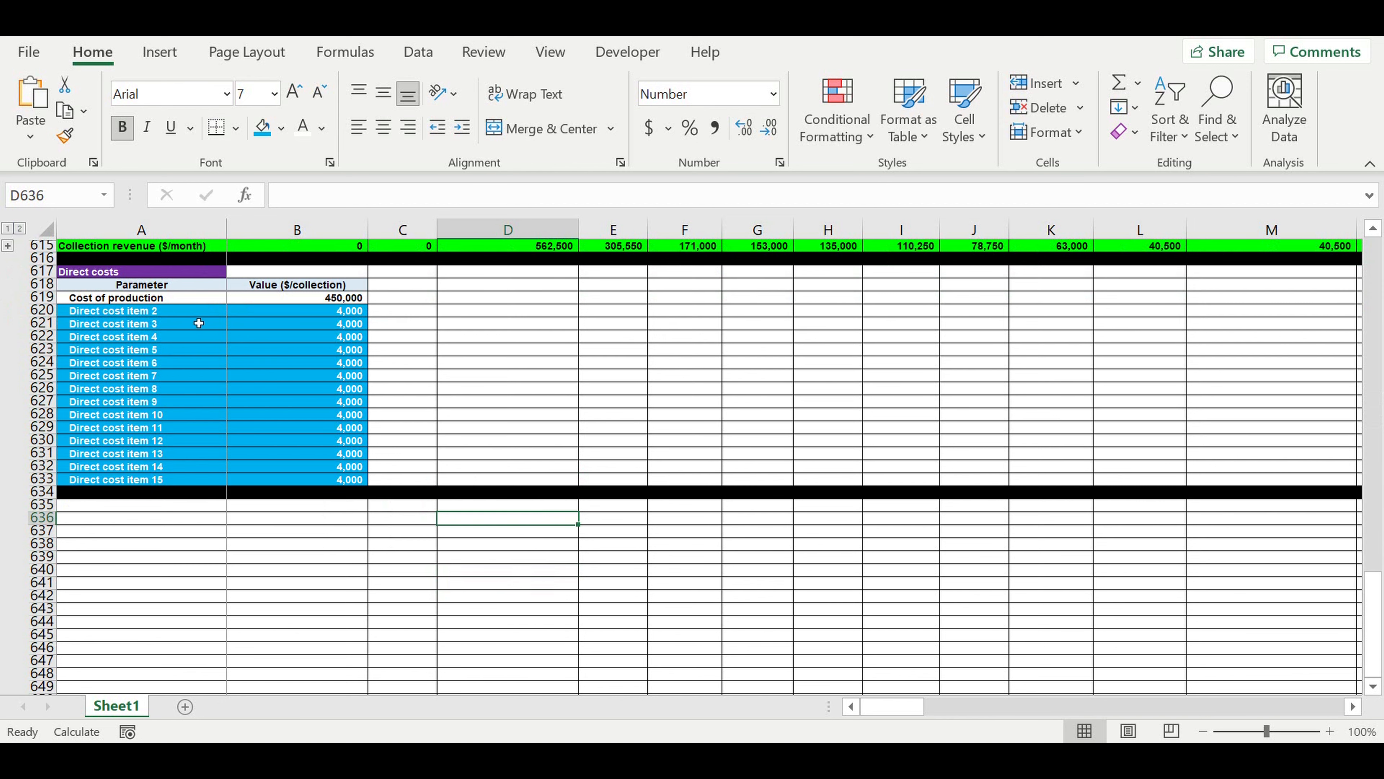
pyautogui.moveTo(197, 315); pyautogui.dragTo(327, 349)
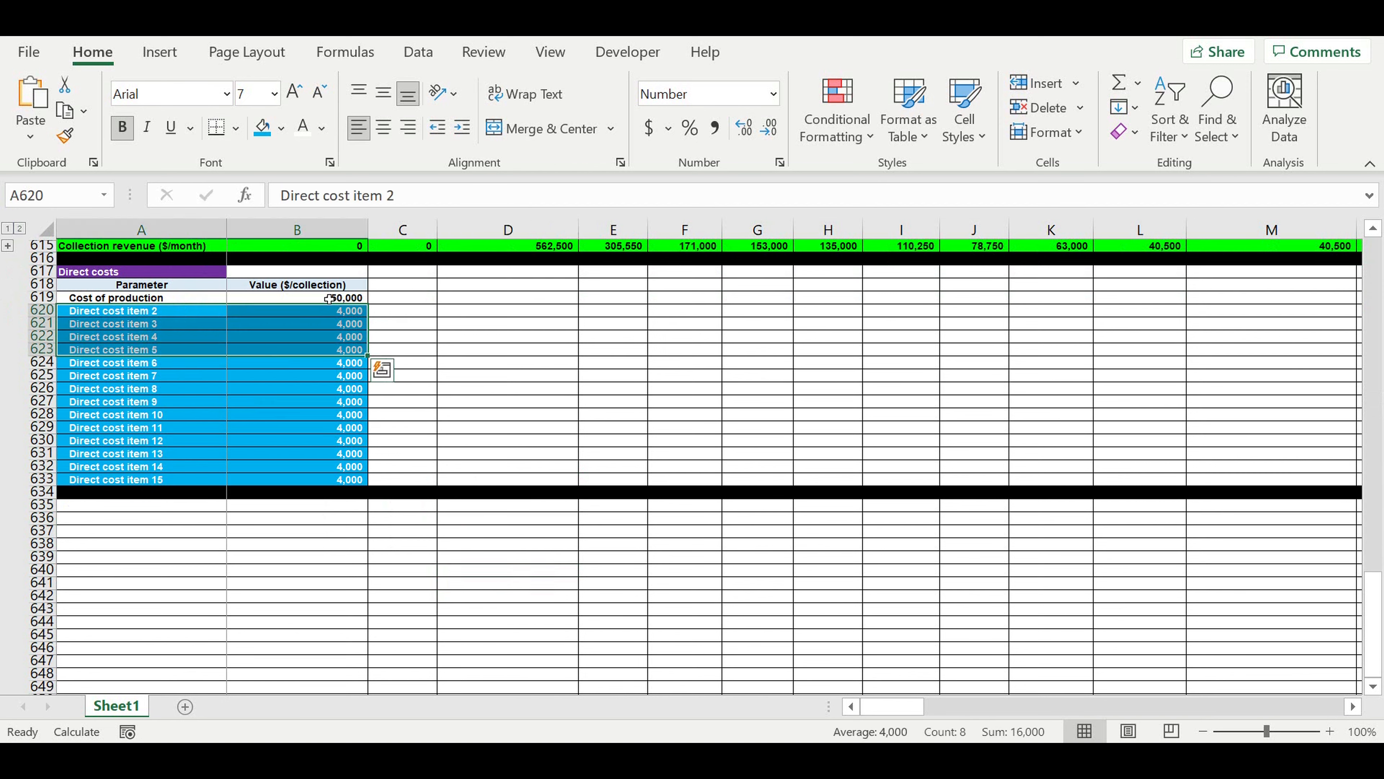
pyautogui.moveTo(329, 297); pyautogui.dragTo(349, 479)
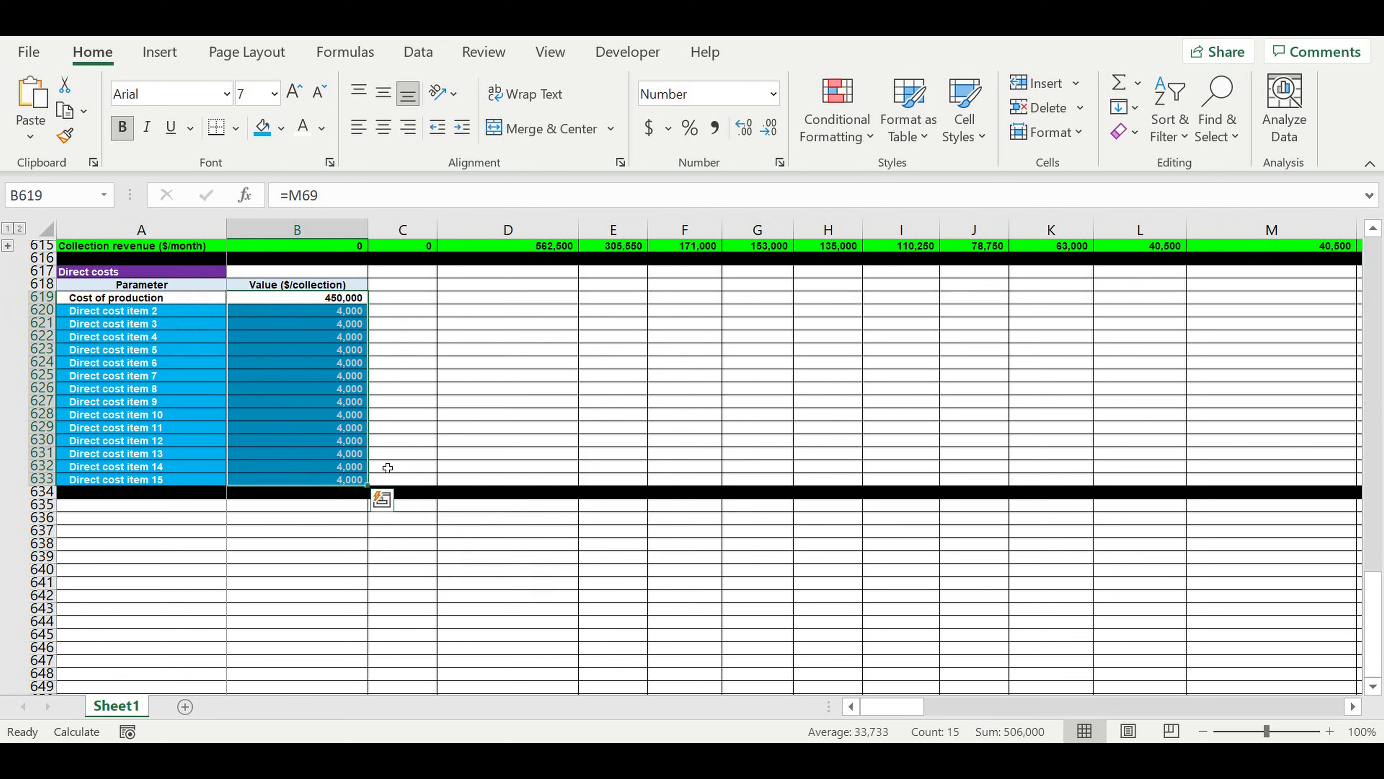
pyautogui.click(497, 596)
pyautogui.click(394, 505)
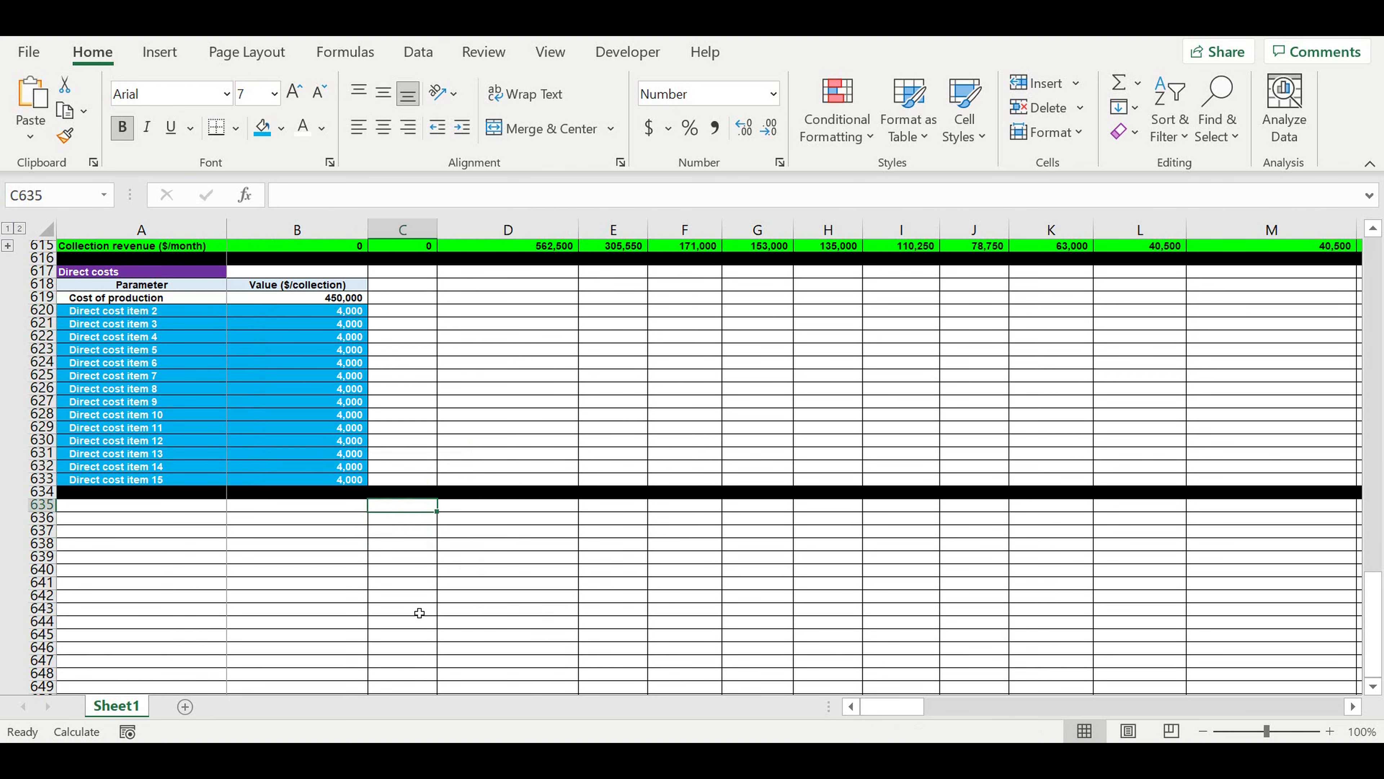
pyautogui.click(318, 506)
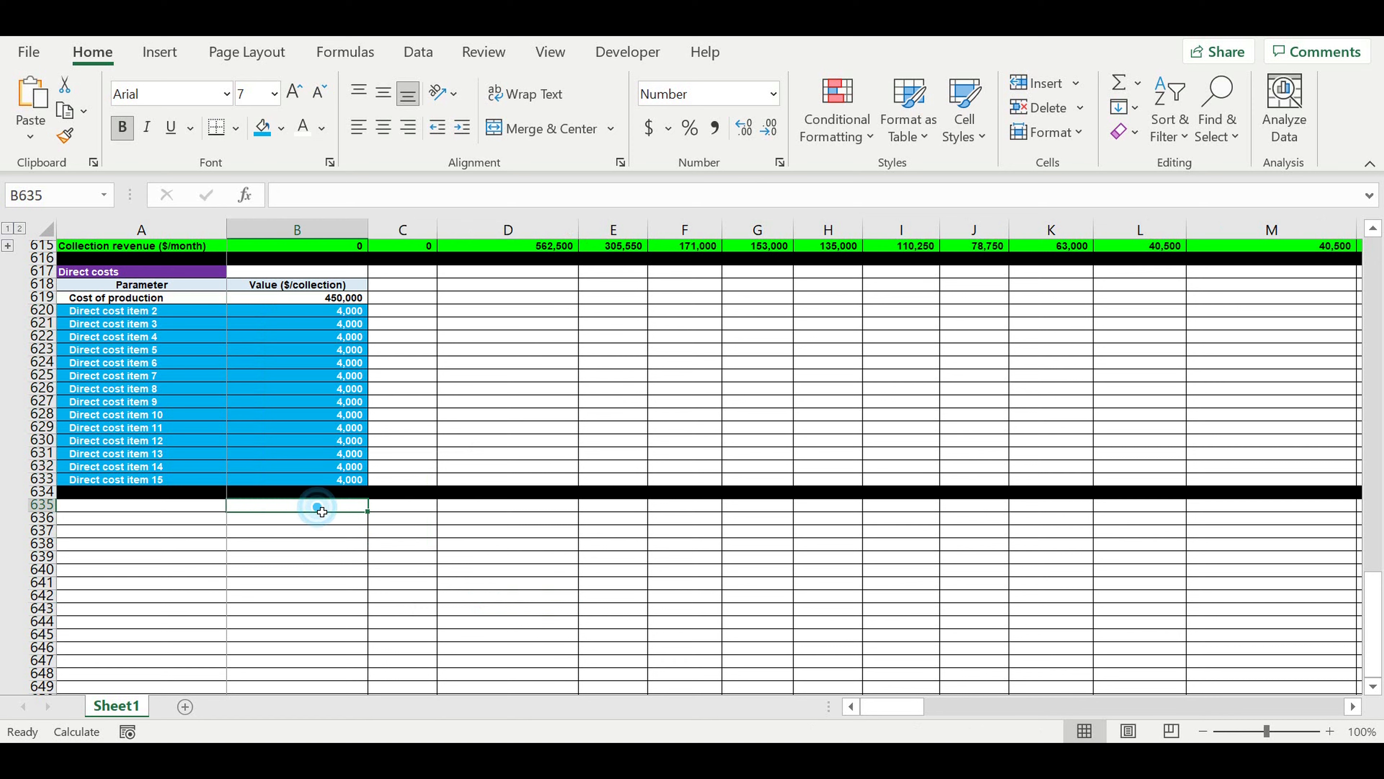
pyautogui.moveTo(409, 518); pyautogui.dragTo(597, 510)
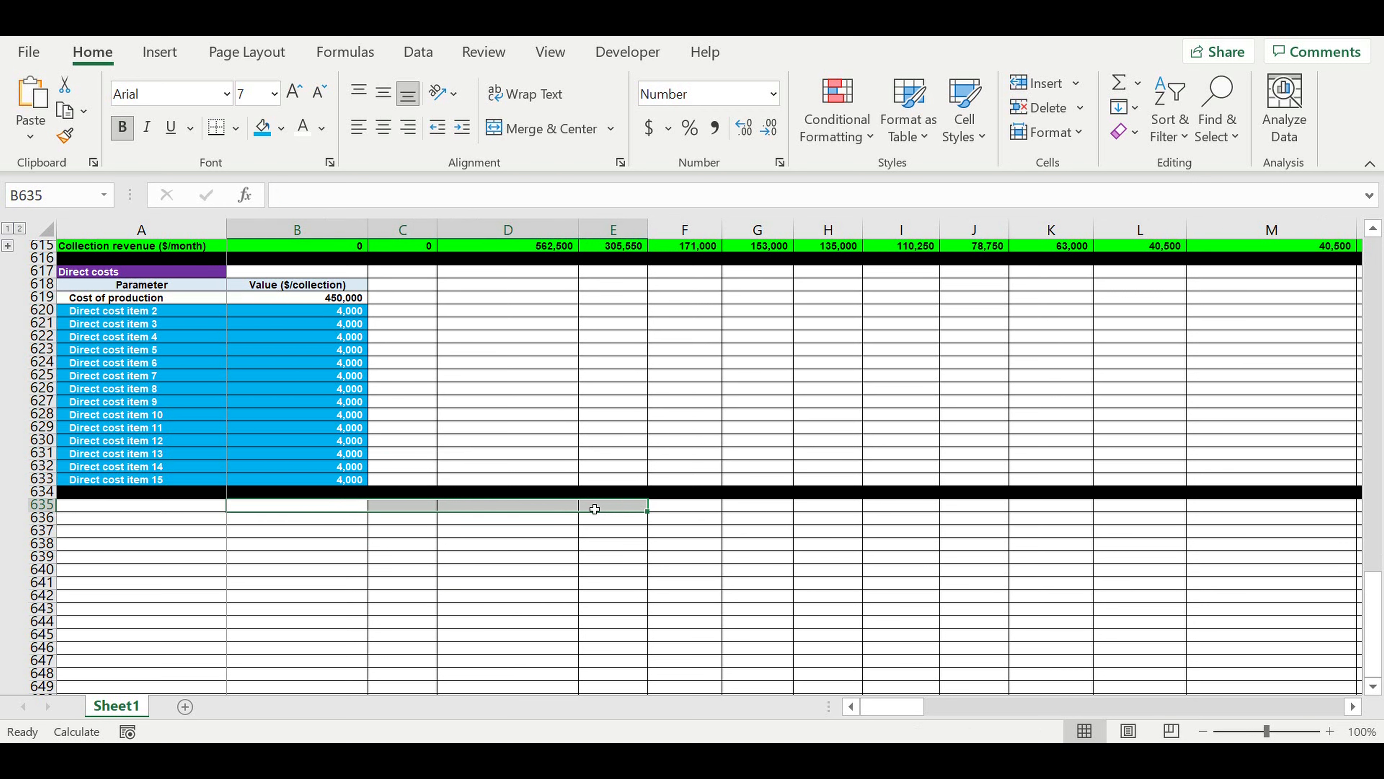
pyautogui.click(690, 506)
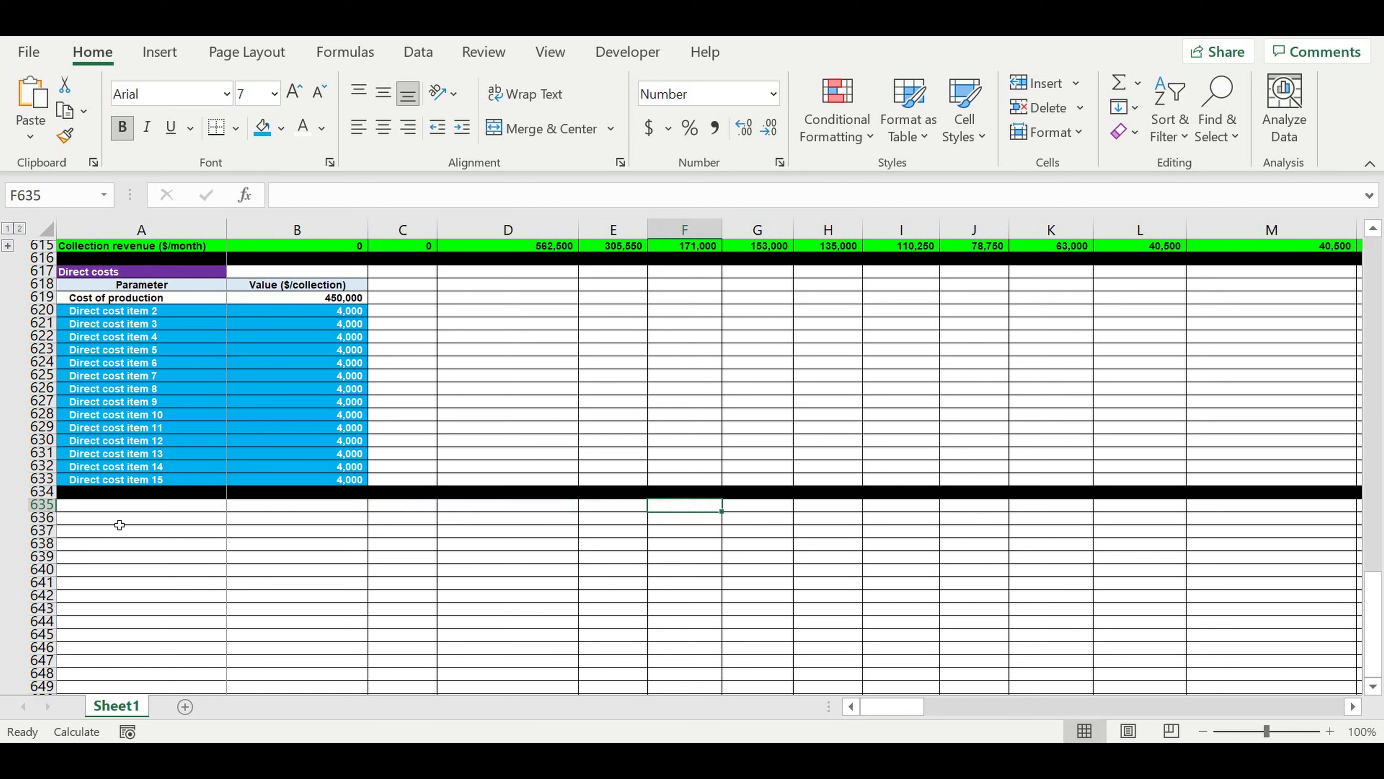
# Enter the label "Period before start revenue" in A635, directly beneath the direct costs table.
pyautogui.click(130, 512)
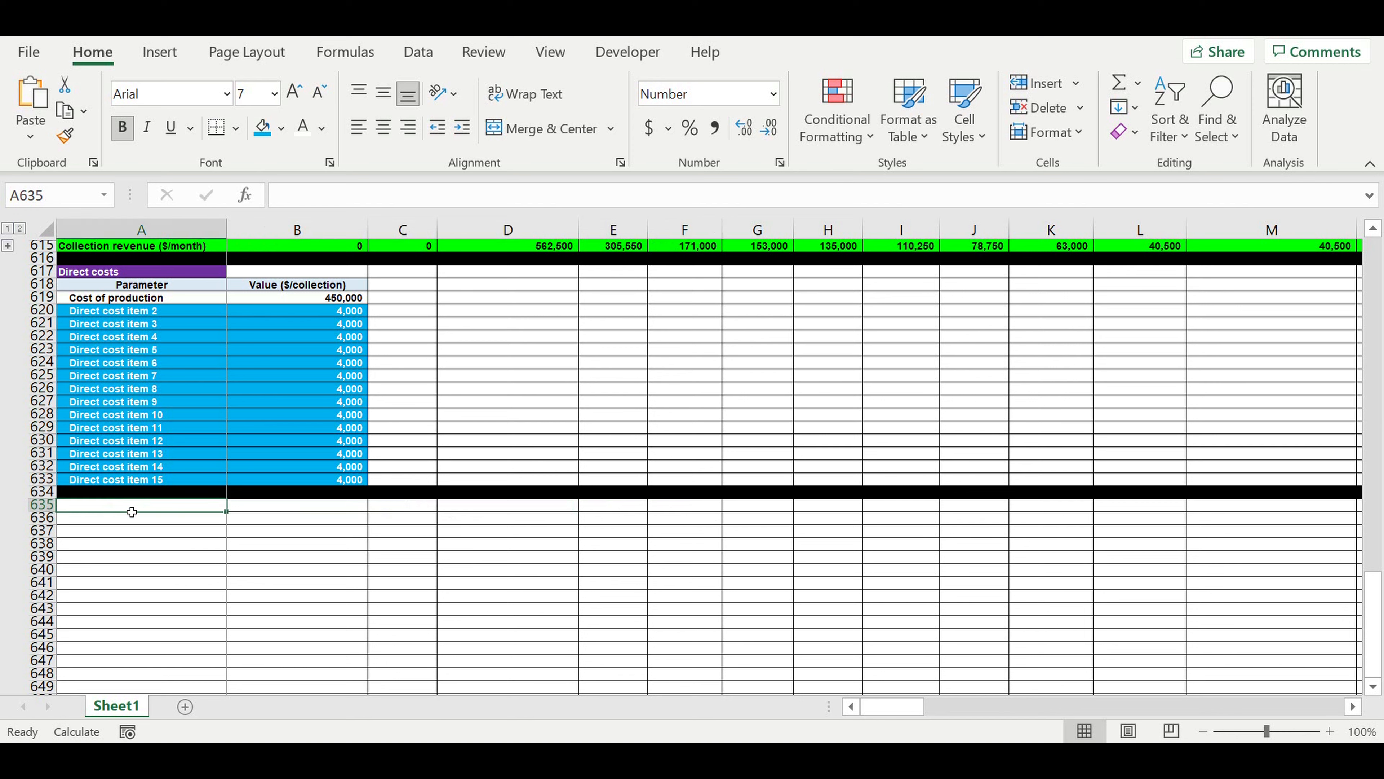
pyautogui.write('Period')
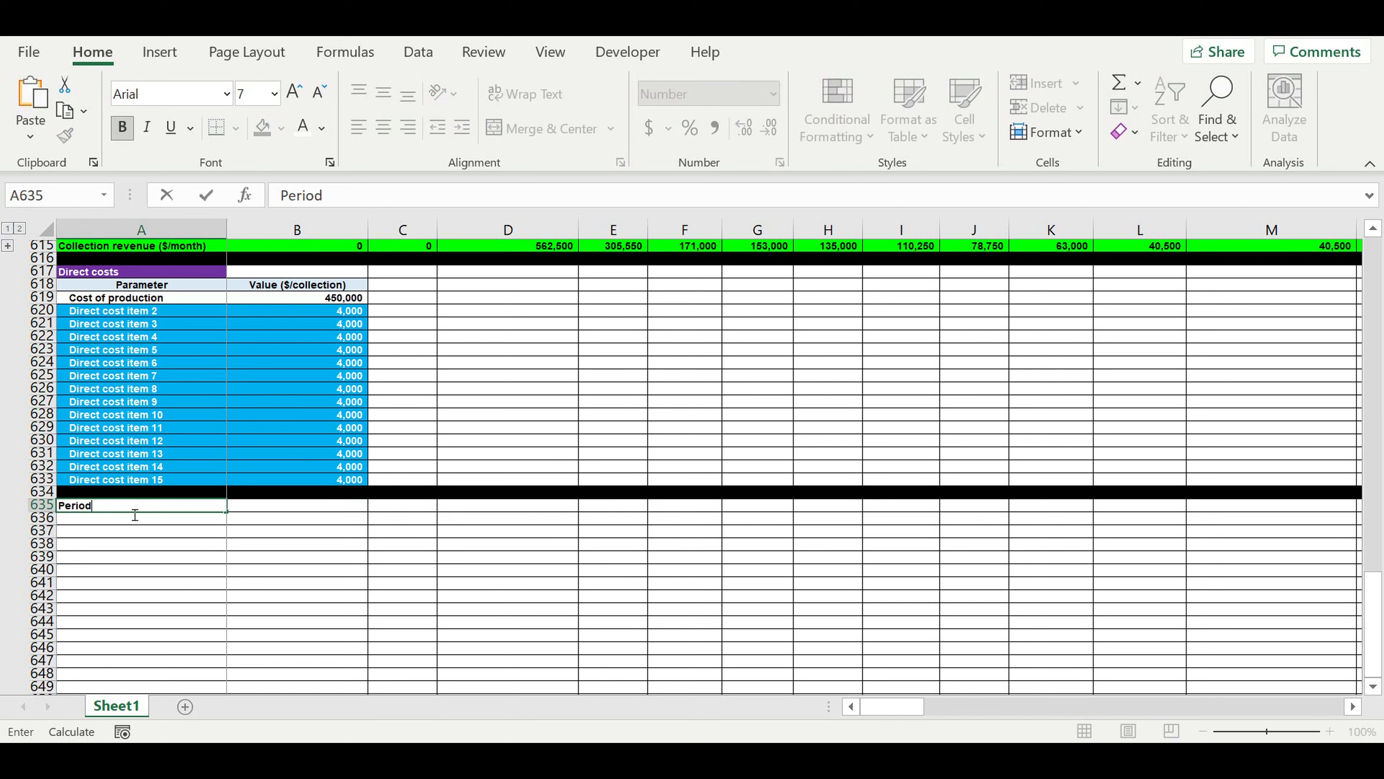
pyautogui.write(' before start revenue')
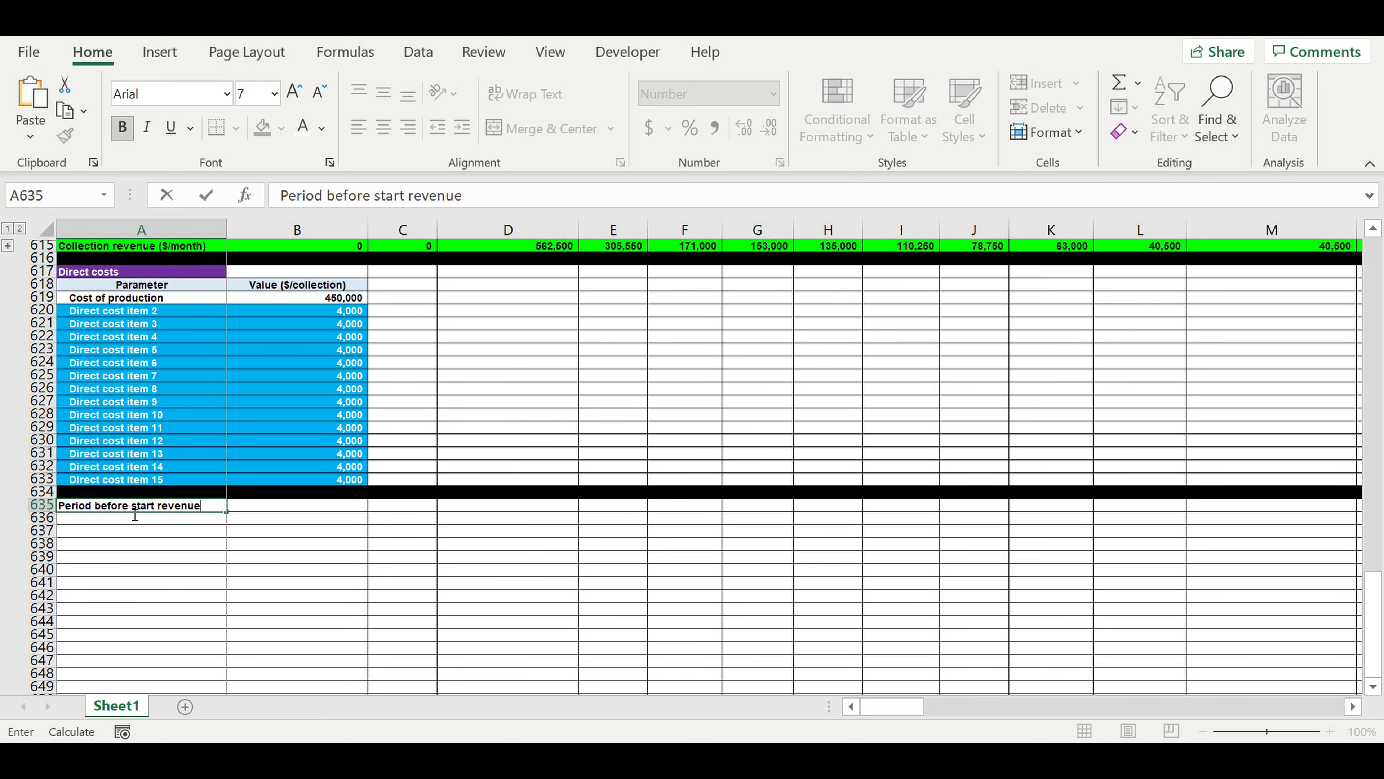
pyautogui.press('Return')
pyautogui.press('Down')
pyautogui.press('Down')
pyautogui.press('Down')
pyautogui.press('Down')
pyautogui.press('Down')
pyautogui.press('Down')
pyautogui.press('Down')
pyautogui.press('Down')
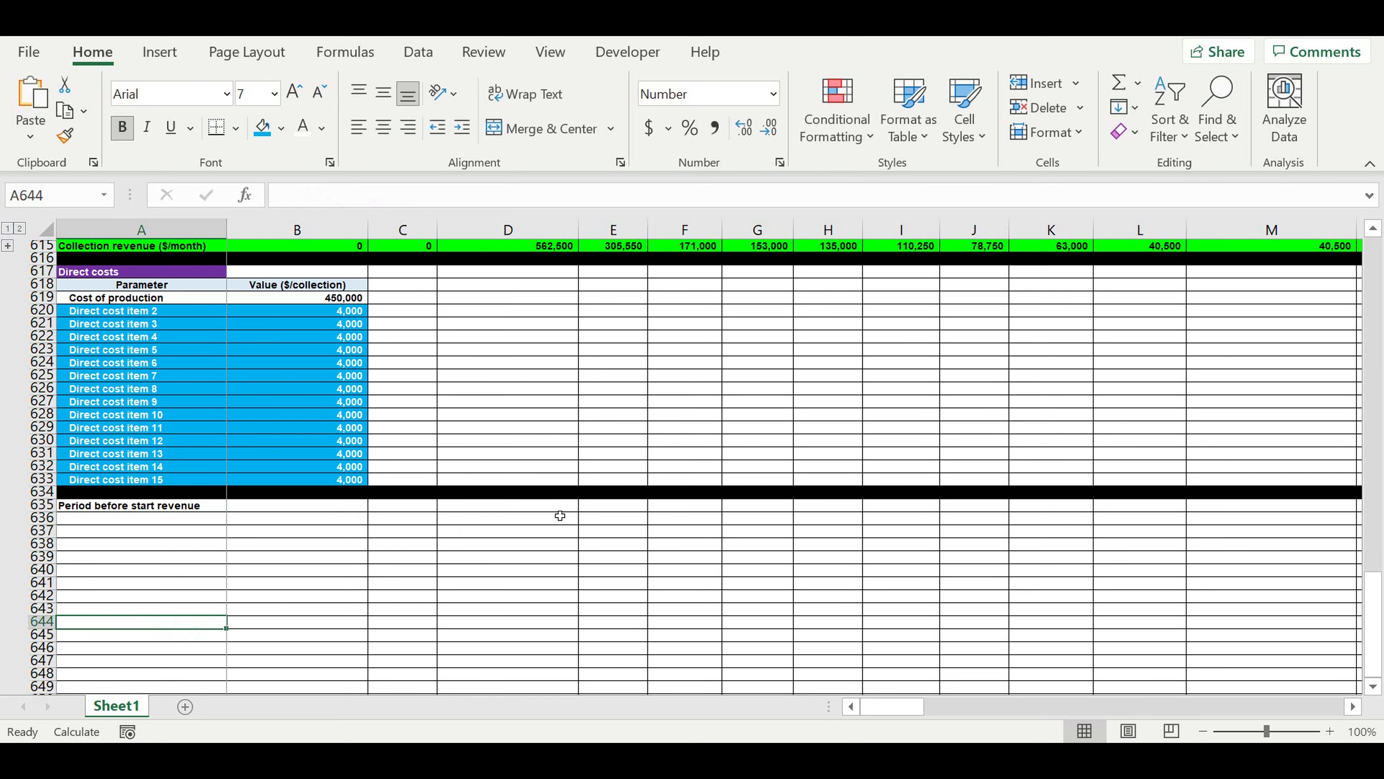
# Link F635 to the spring-summer collection start month with =B14 and center the cell.
pyautogui.click(701, 514)
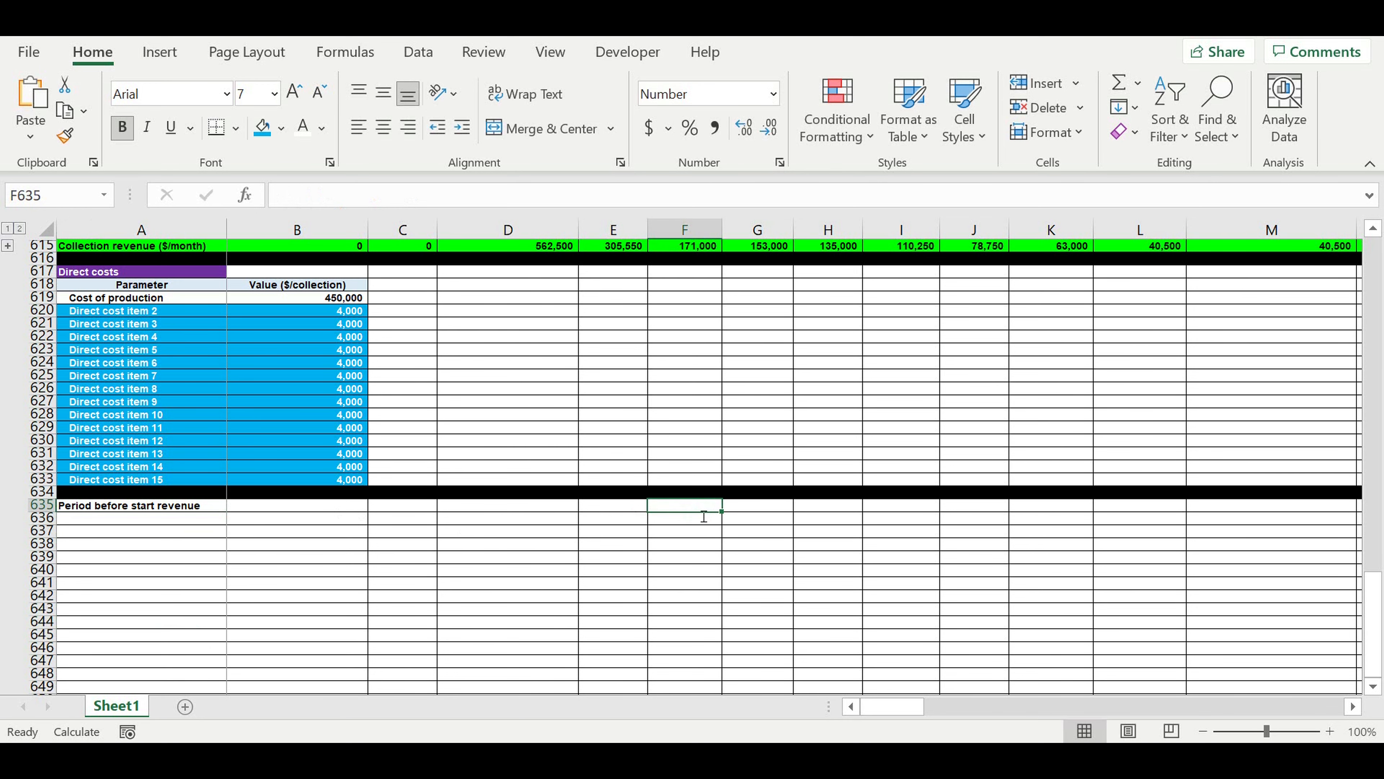
pyautogui.write('=')
pyautogui.scroll(2, 439, 472)
pyautogui.scroll(20, 350, 436)
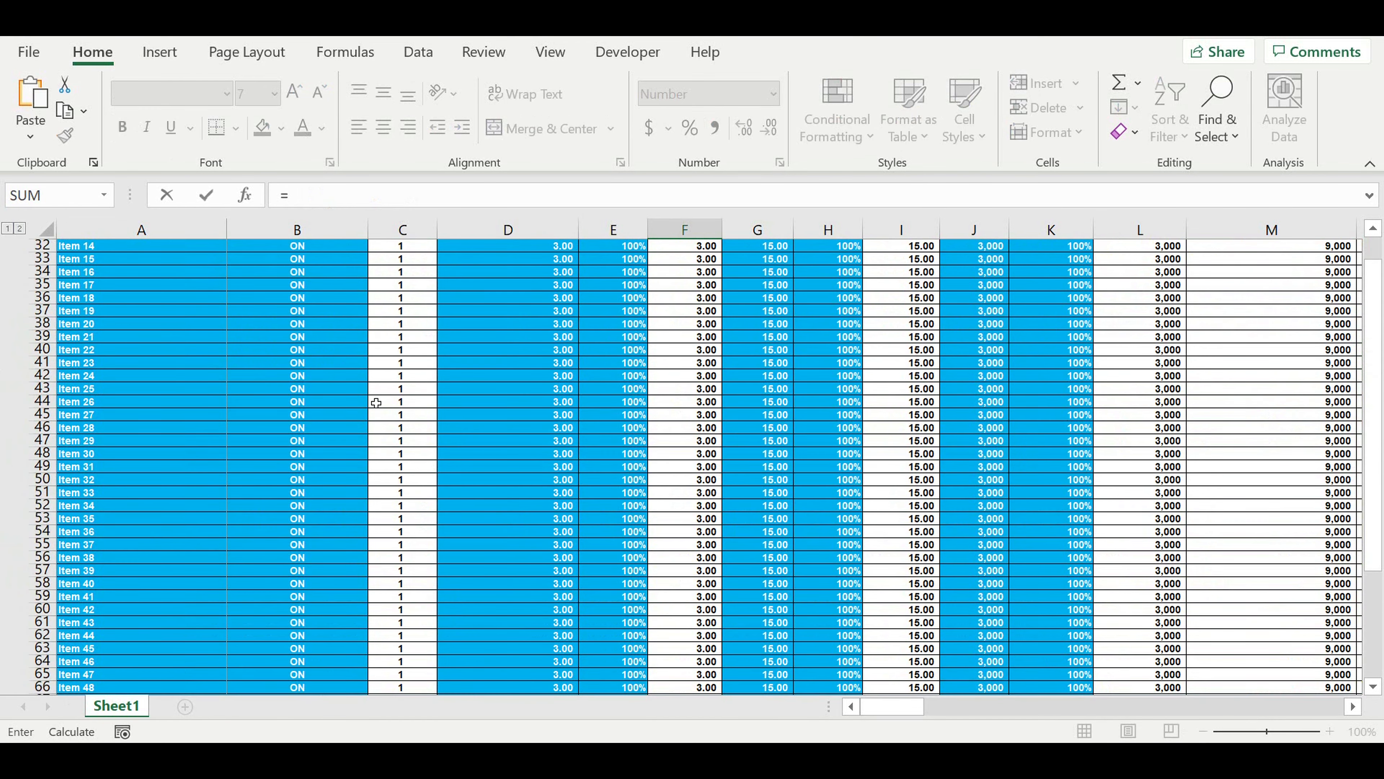
pyautogui.scroll(8, 376, 402)
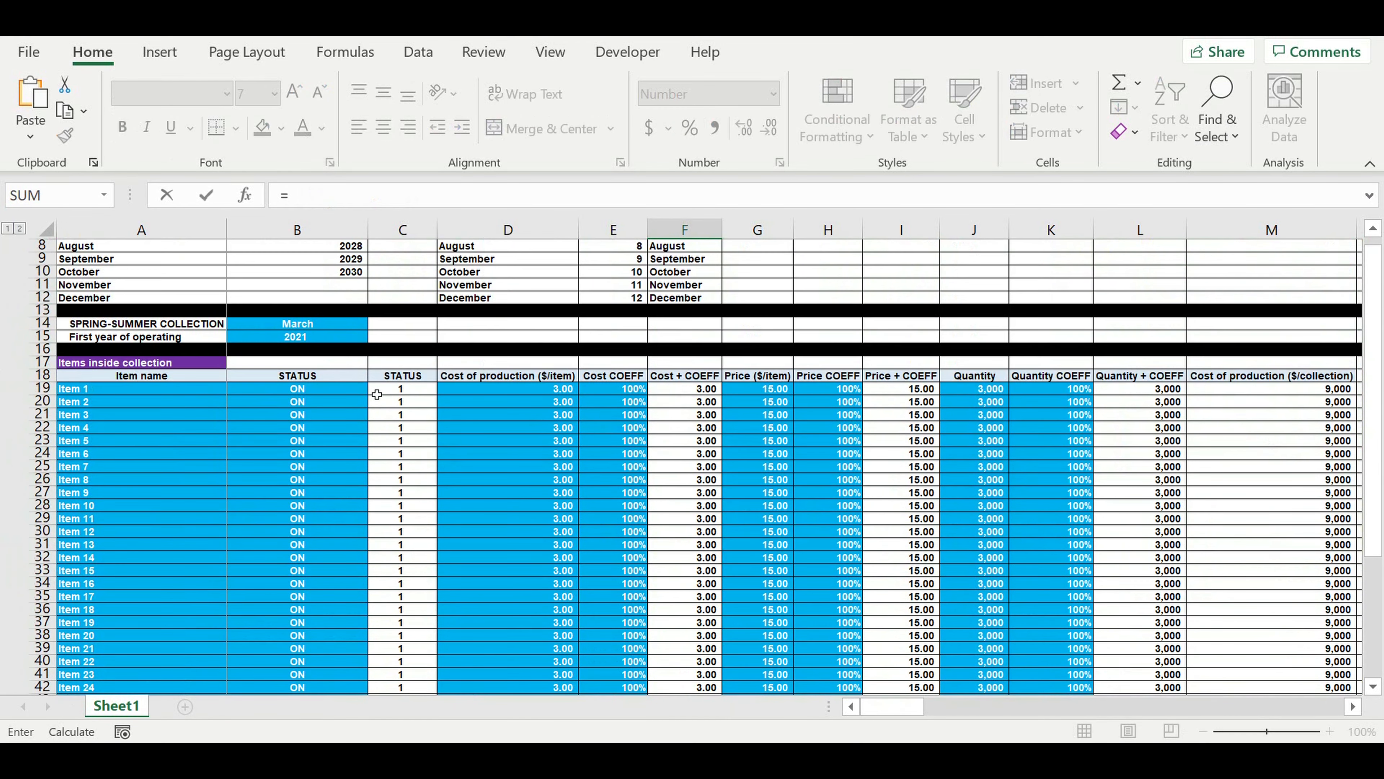
pyautogui.click(276, 327)
pyautogui.press('Return')
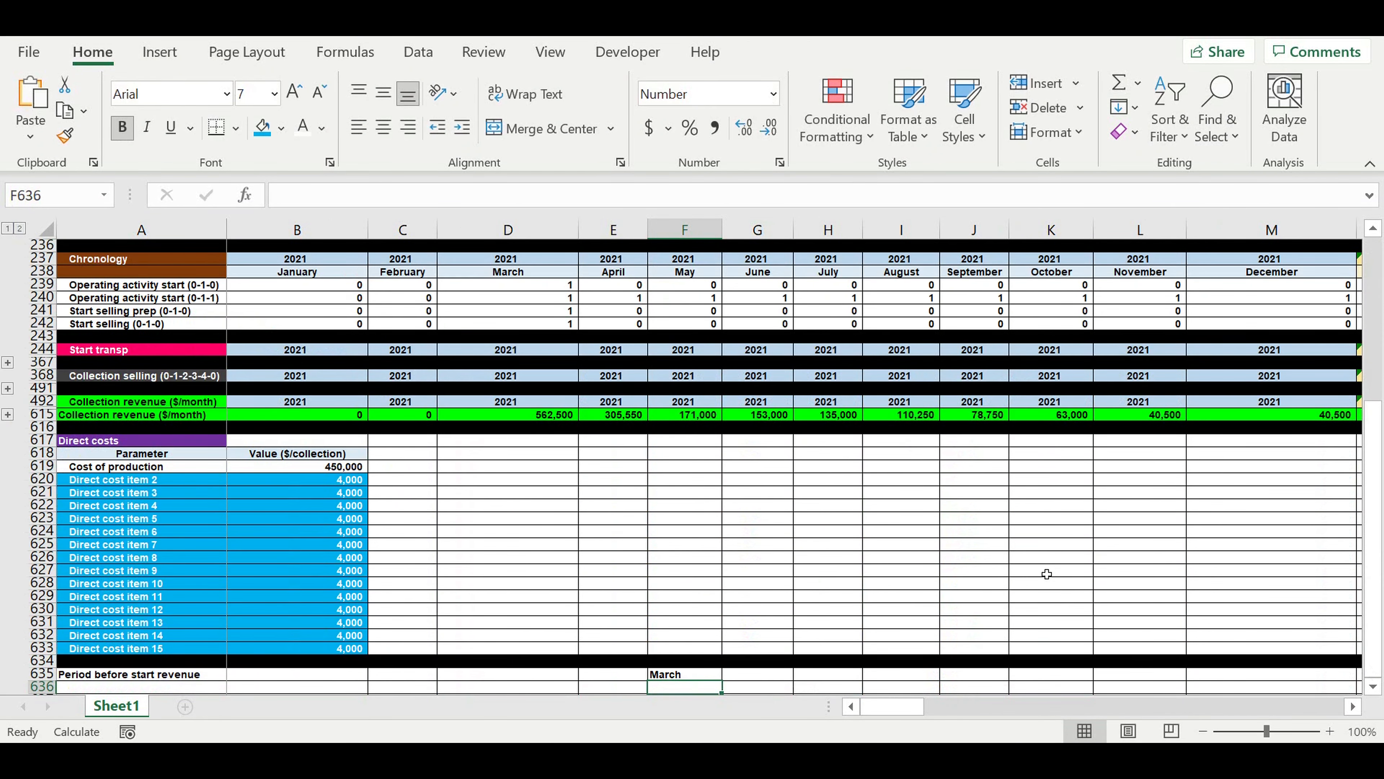
pyautogui.scroll(-5, 1013, 561)
pyautogui.click(698, 505)
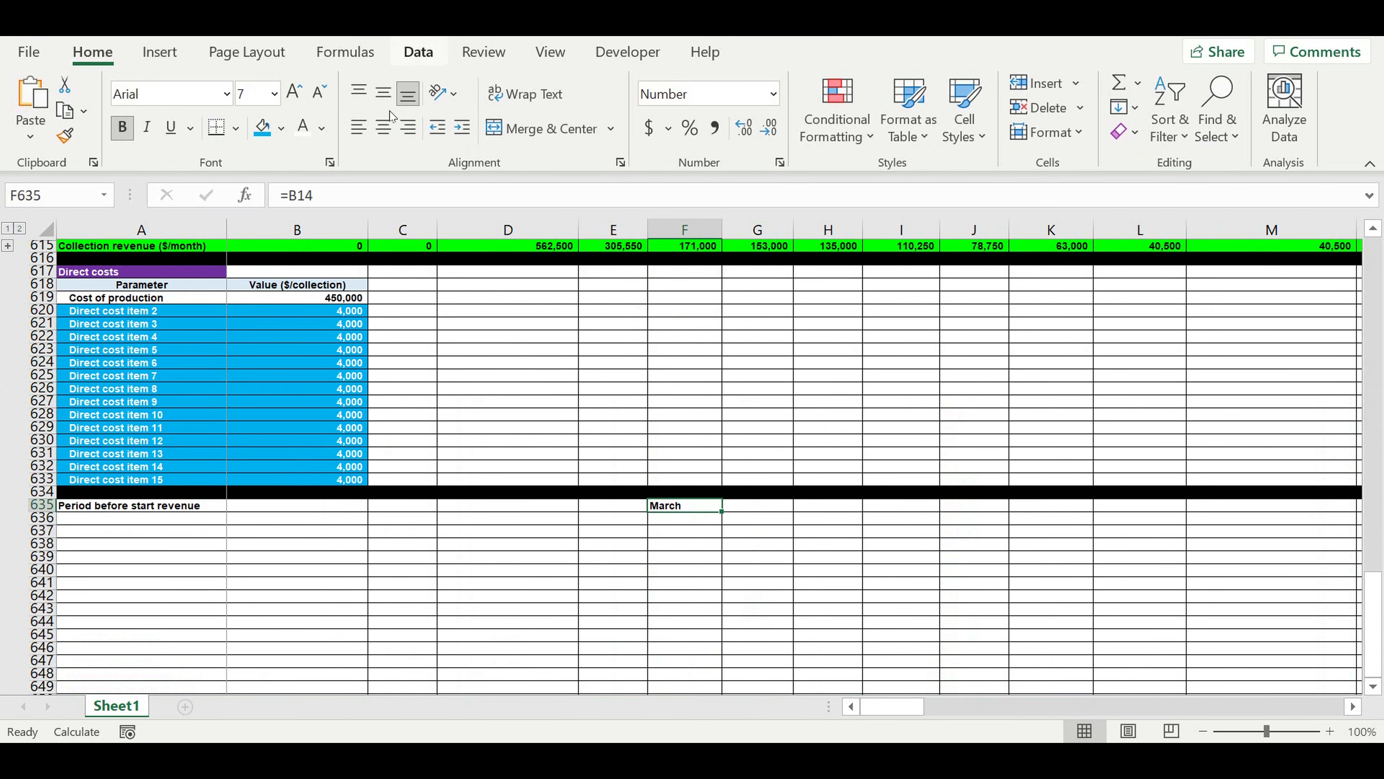
pyautogui.click(384, 126)
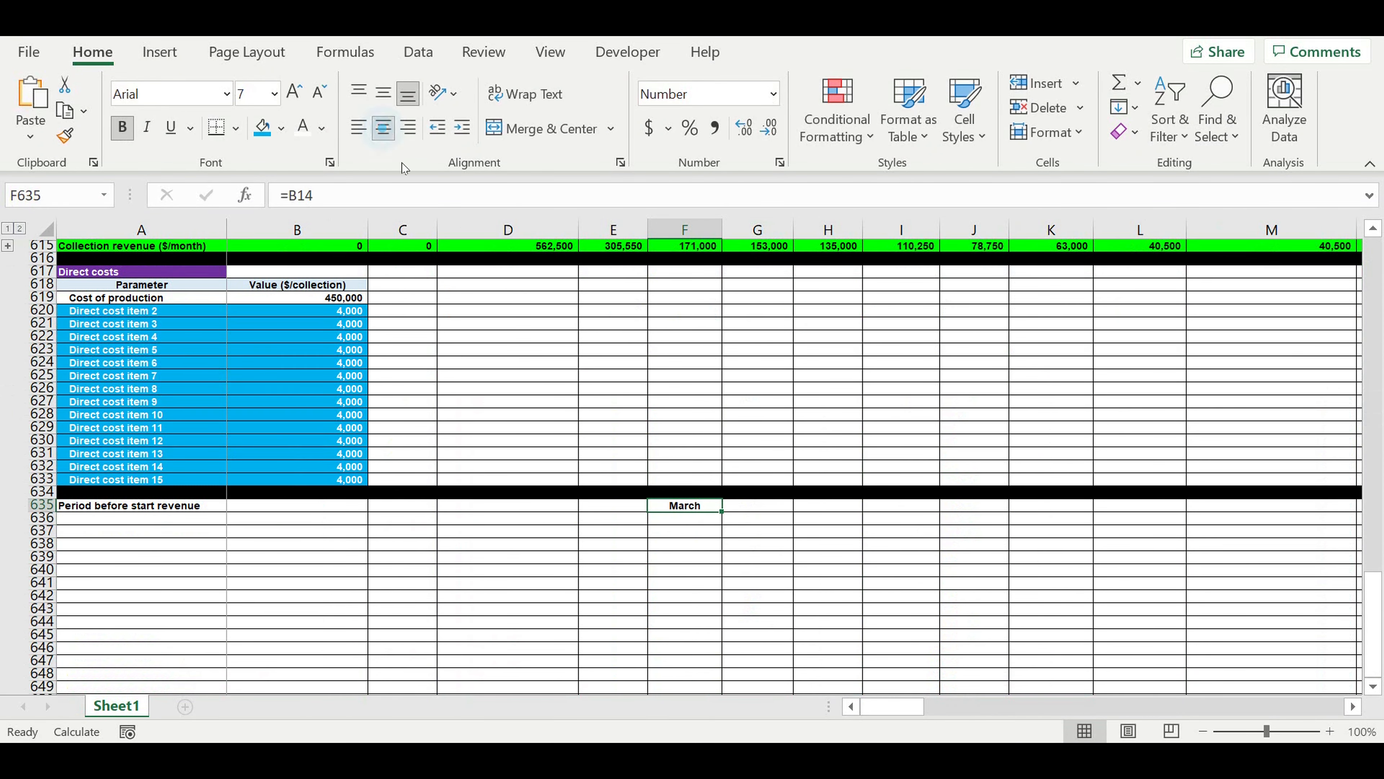
# Number the periods before the start month: enter 1 in E636 and the formula =E636+1 in D636.
pyautogui.click(699, 611)
pyautogui.click(612, 505)
pyautogui.click(691, 519)
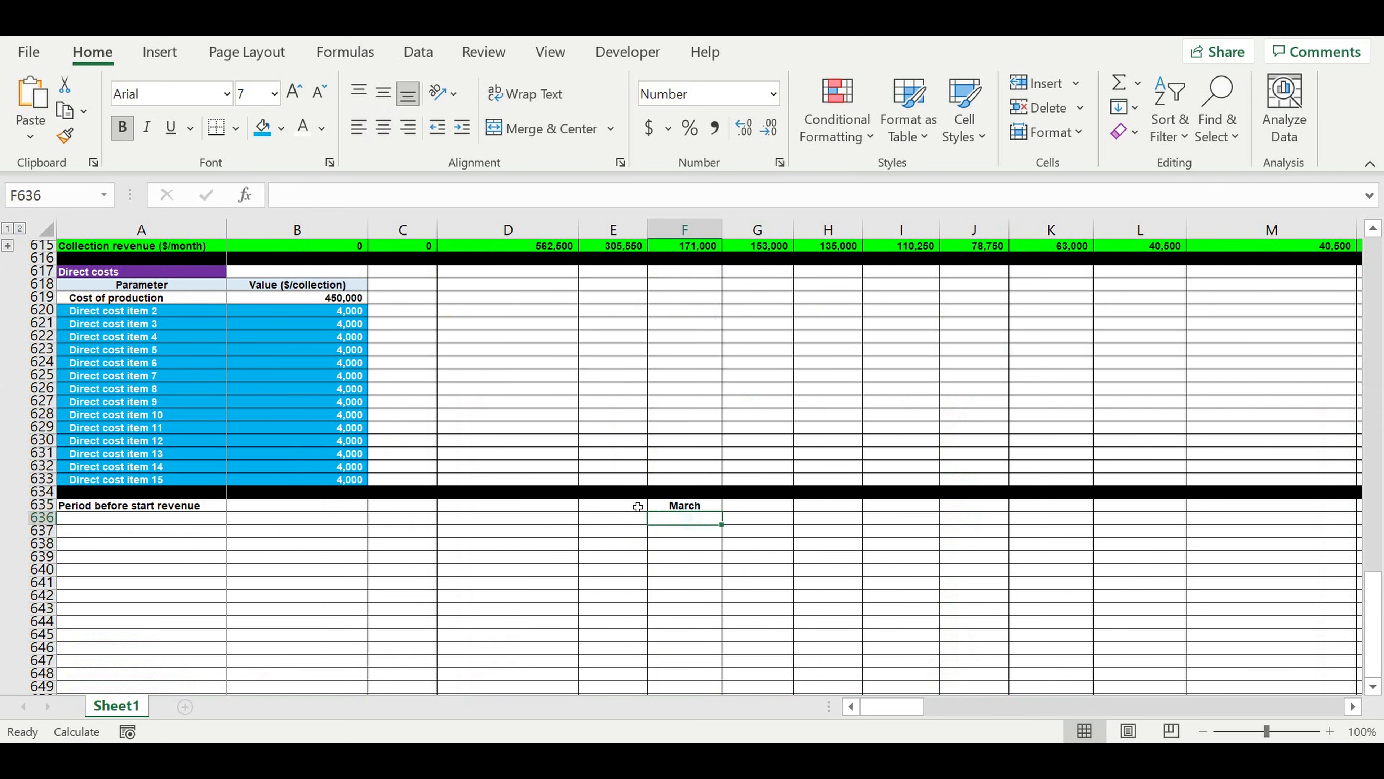
pyautogui.click(619, 521)
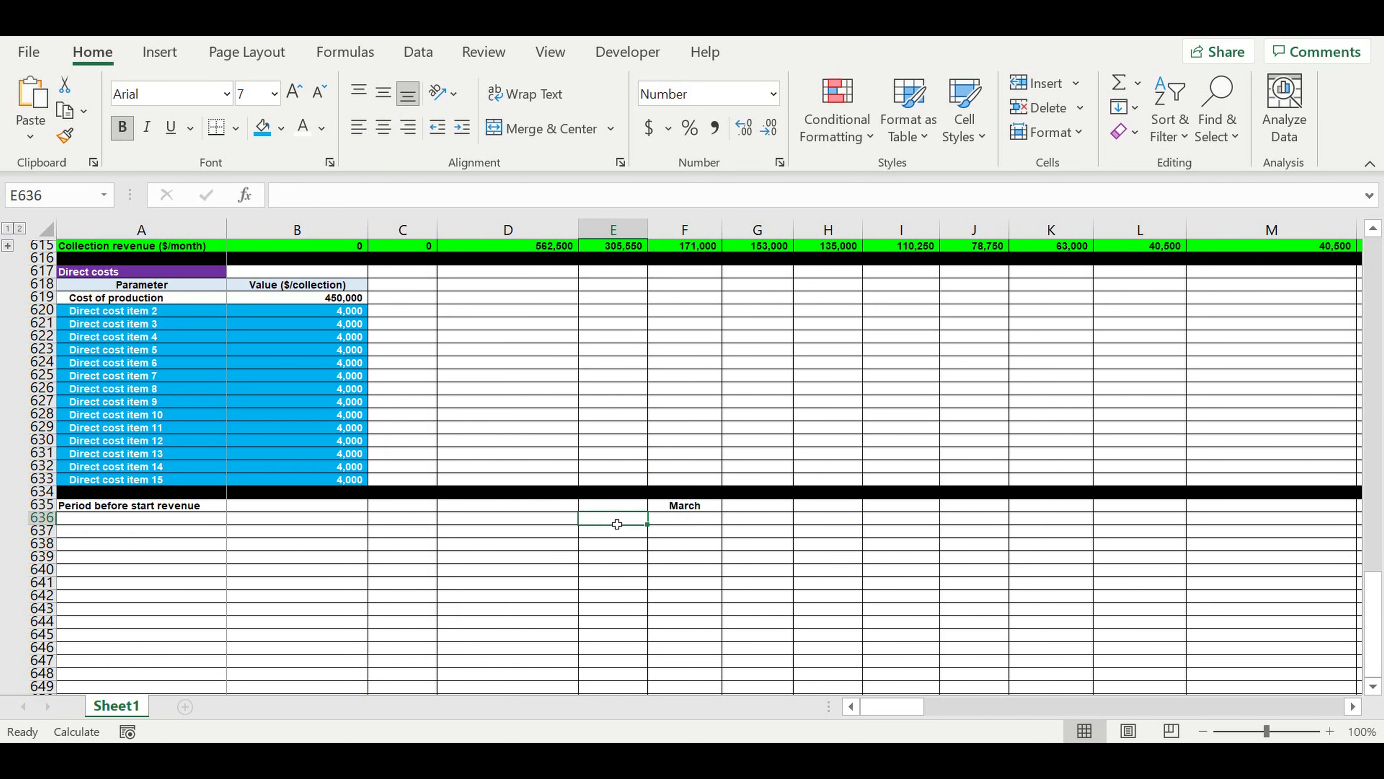
pyautogui.write('1')
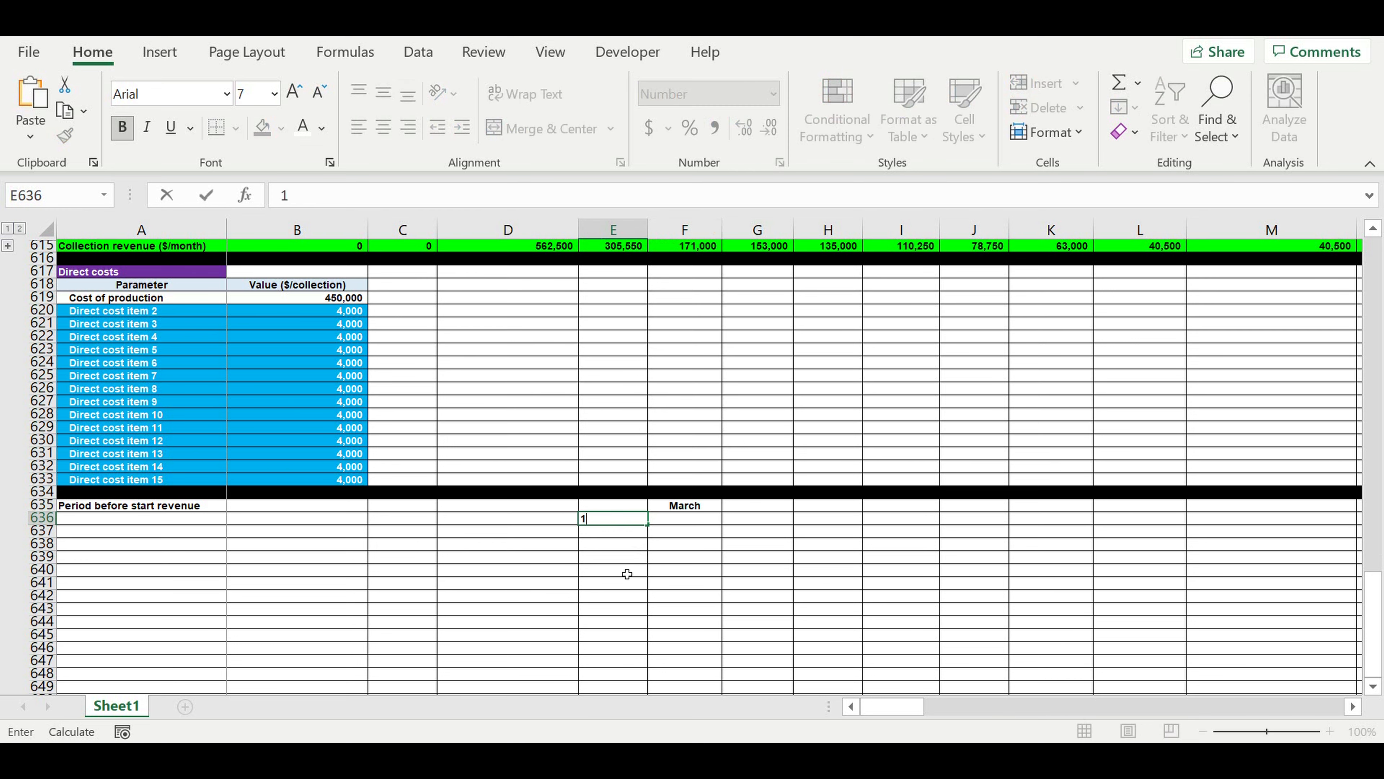
pyautogui.click(546, 520)
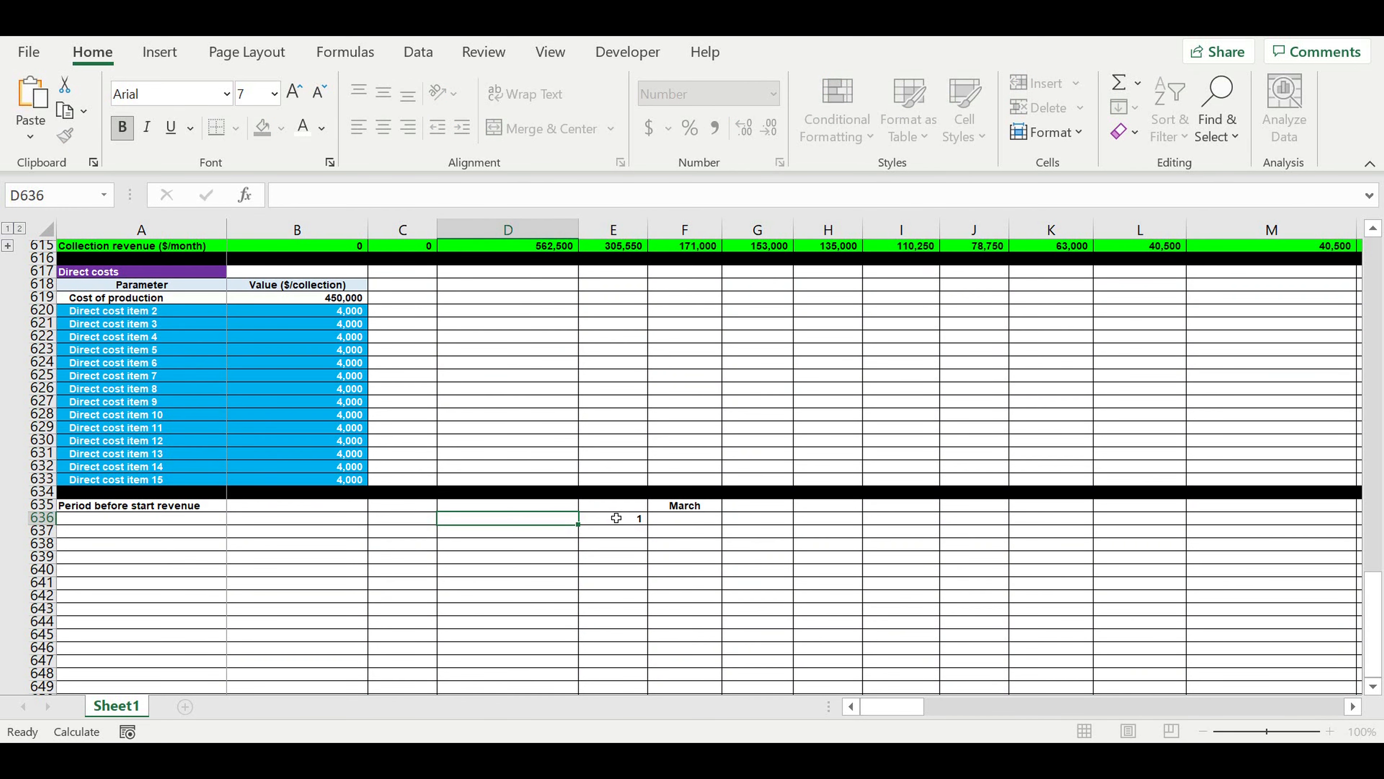
pyautogui.write('=')
pyautogui.click(610, 522)
pyautogui.write('+1')
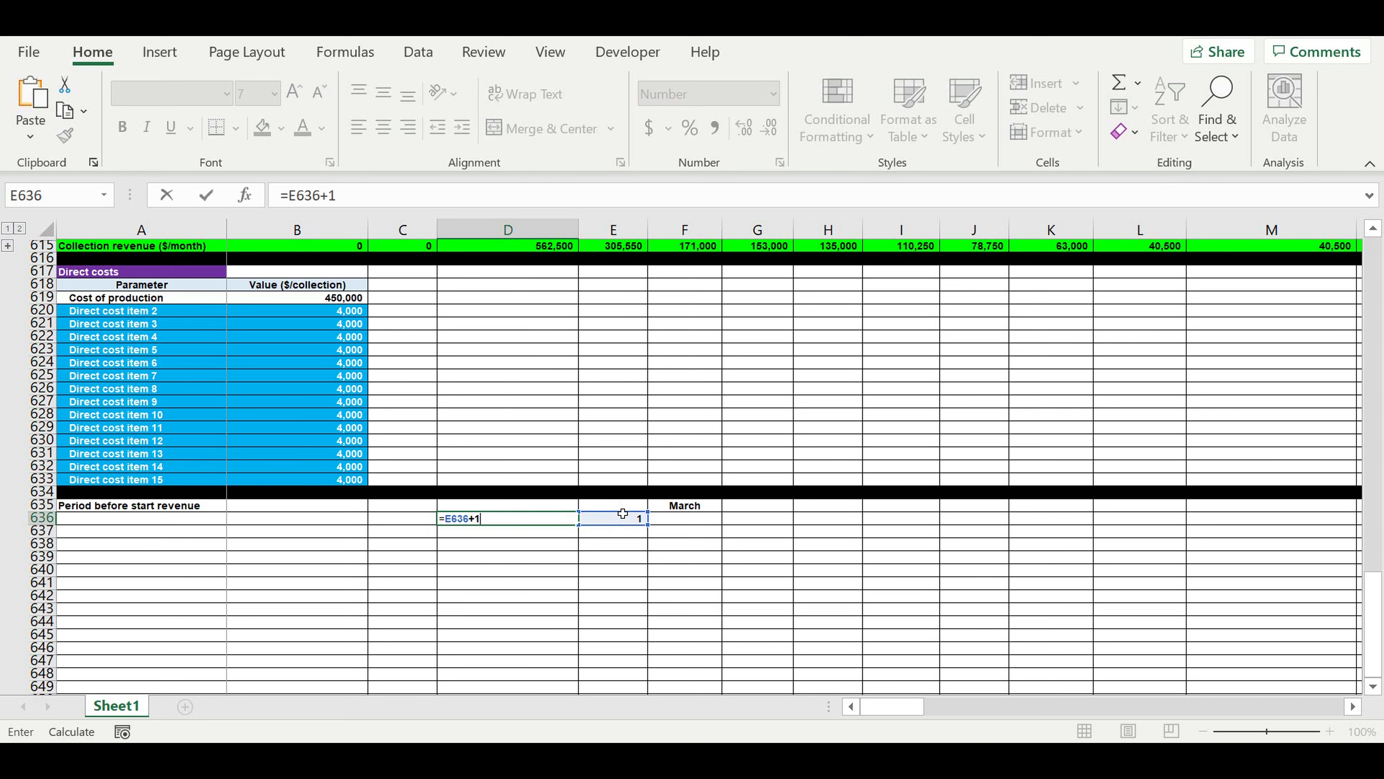
pyautogui.press('Return')
# Center the period numbers in D636:E636 and give them the lightest gold theme fill.
pyautogui.moveTo(565, 518); pyautogui.dragTo(627, 519)
pyautogui.click(384, 127)
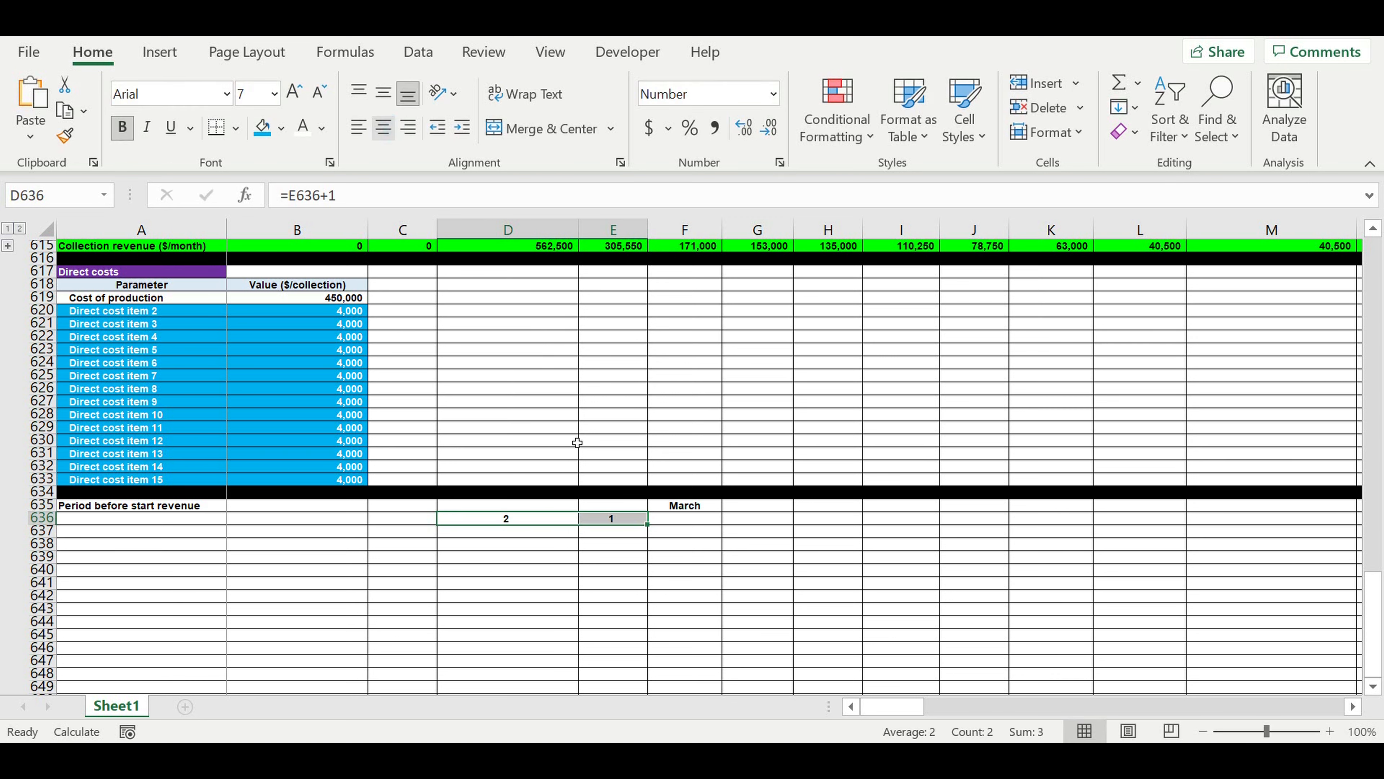
pyautogui.click(282, 128)
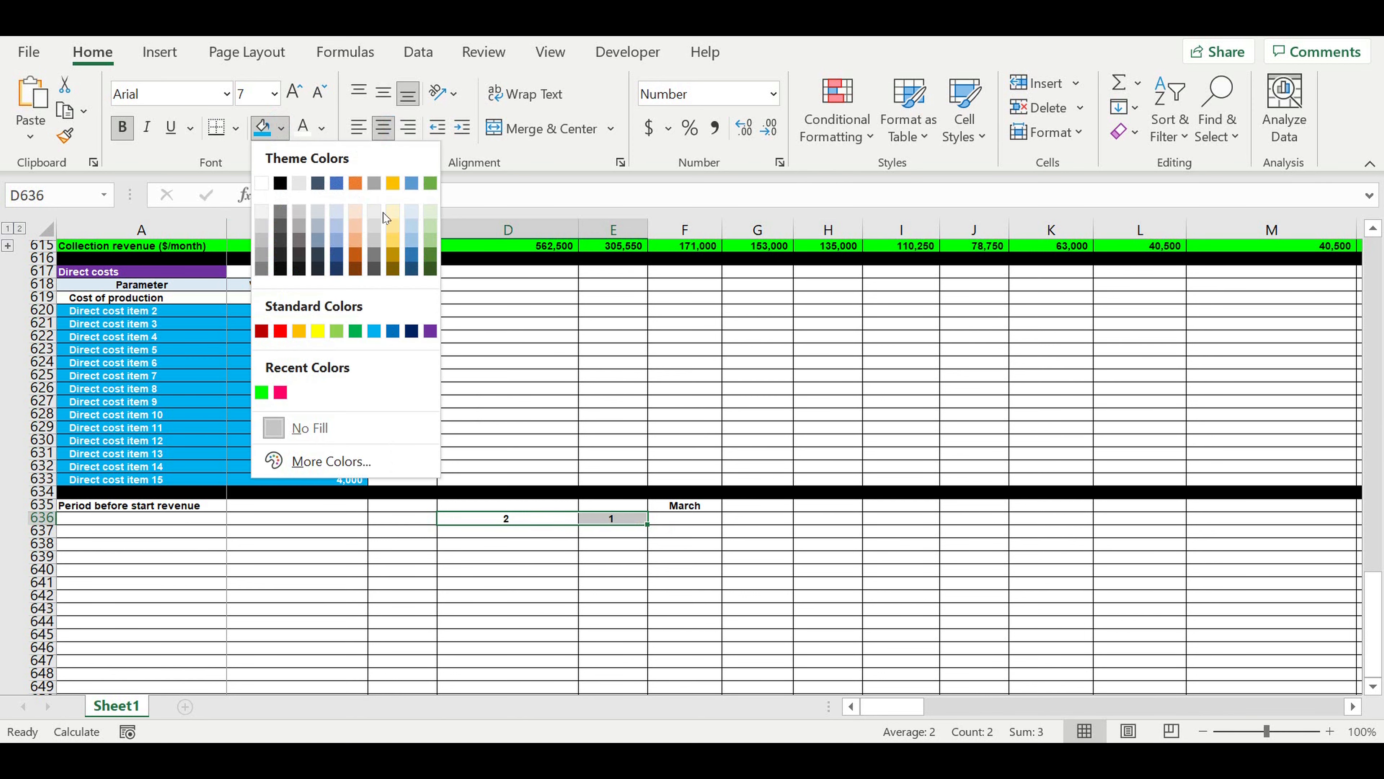
pyautogui.click(393, 211)
pyautogui.click(534, 518)
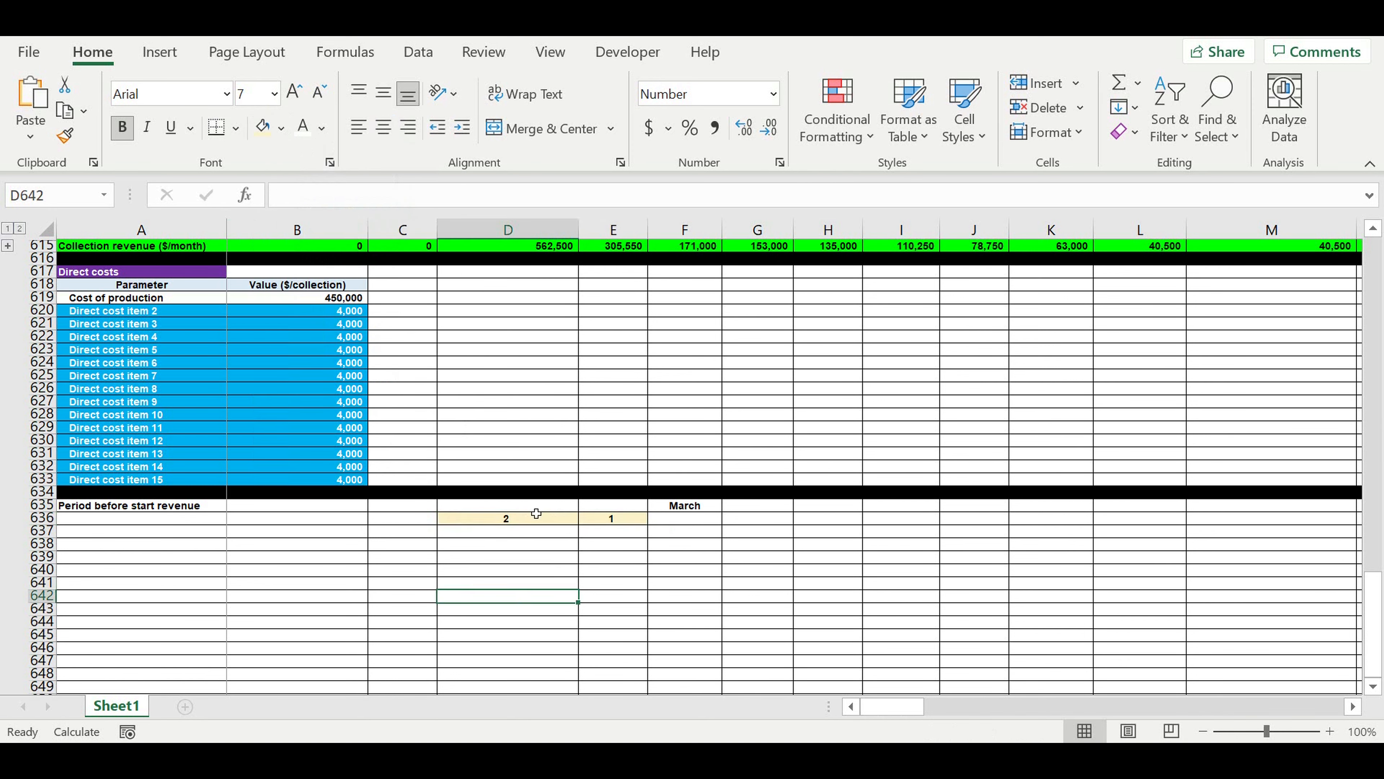
# Enter the label "start revenue" in F636 beneath the linked start month.
pyautogui.click(687, 525)
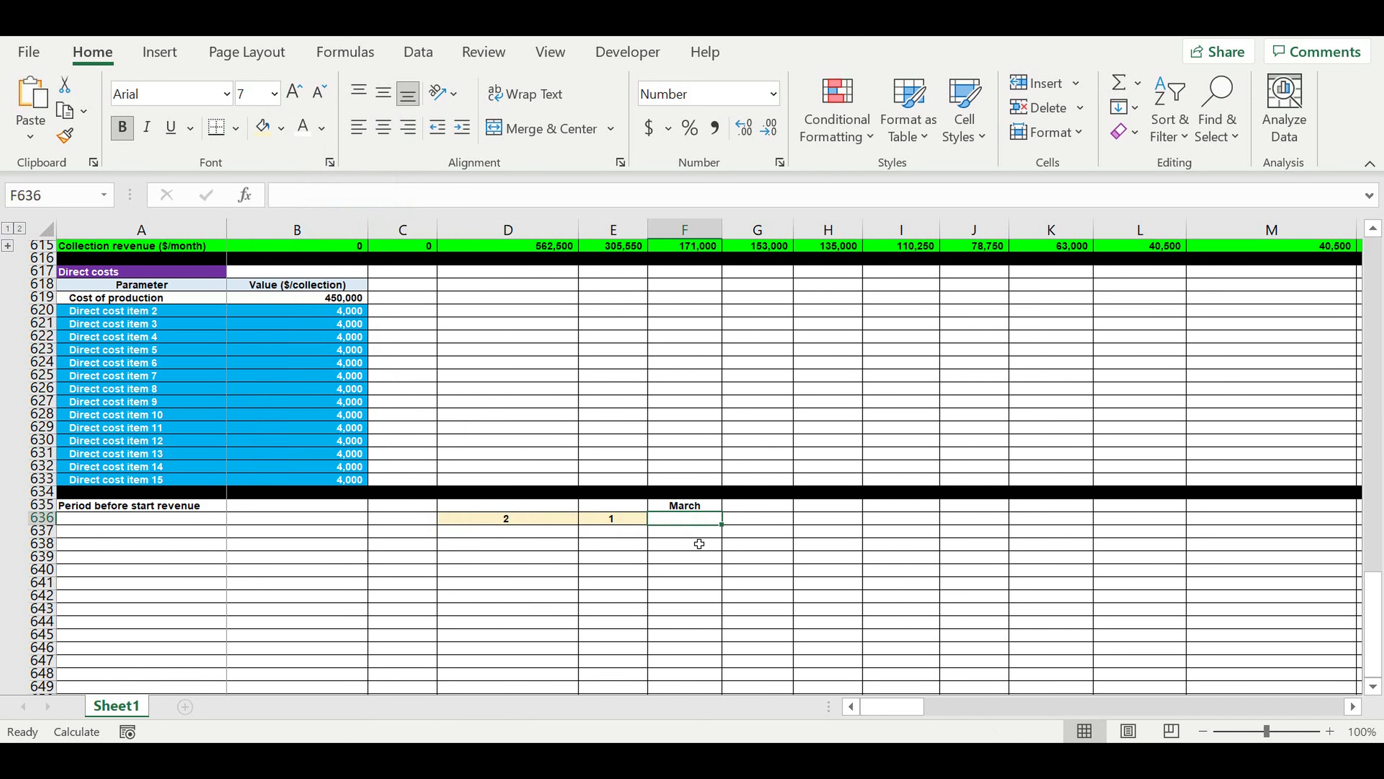
pyautogui.write('start revenu')
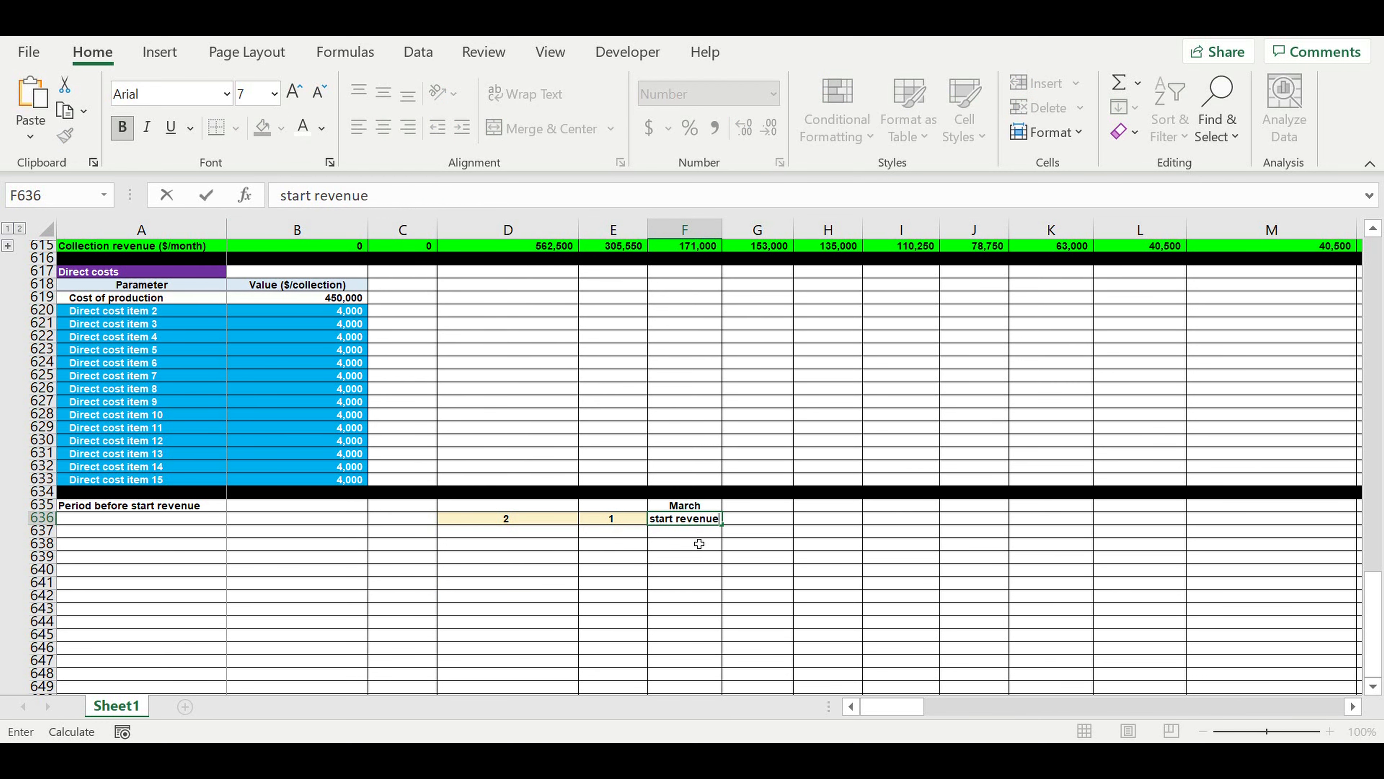
pyautogui.write('e')
pyautogui.press('Return')
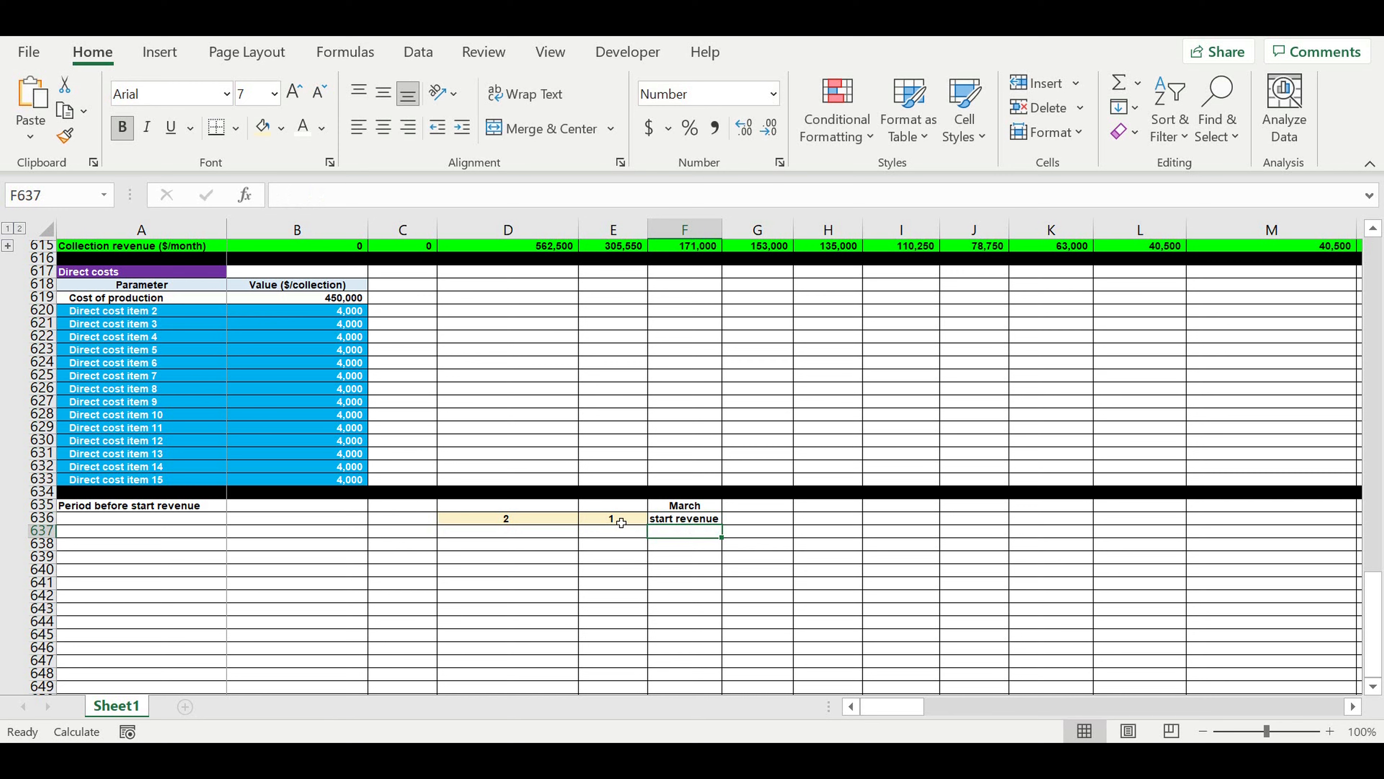
# Extend the period numbering formula from D636 leftward across C636 and B636.
pyautogui.click(505, 519)
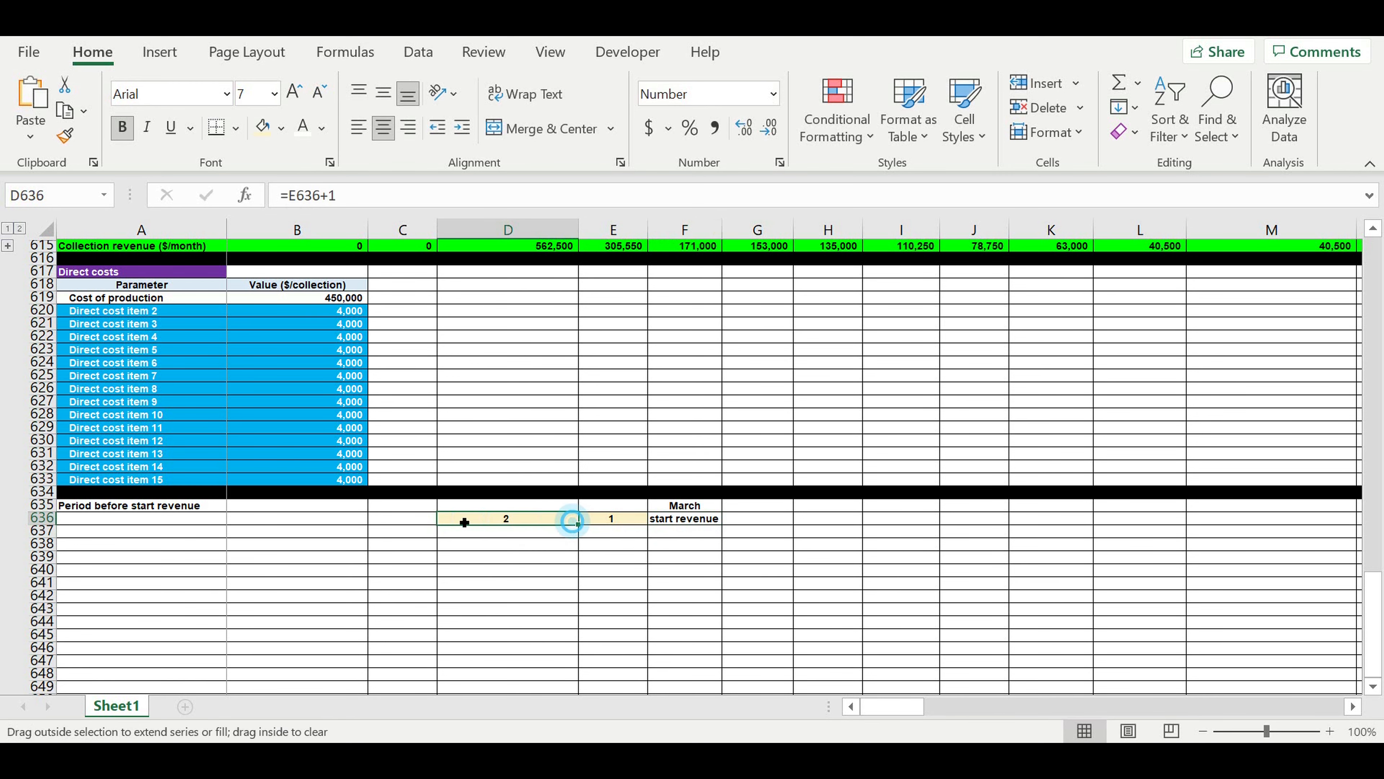
pyautogui.moveTo(11, 524); pyautogui.dragTo(262, 545)
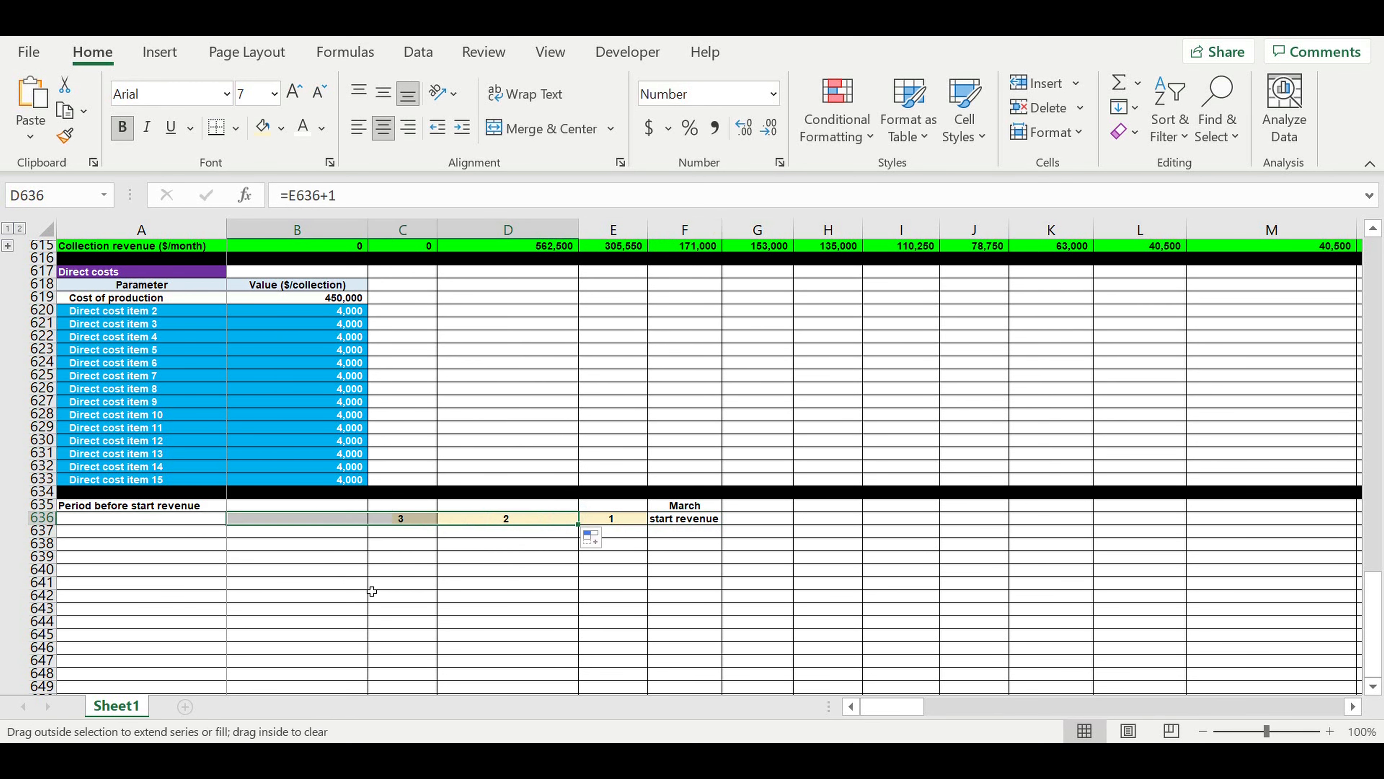
pyautogui.click(434, 583)
pyautogui.click(605, 596)
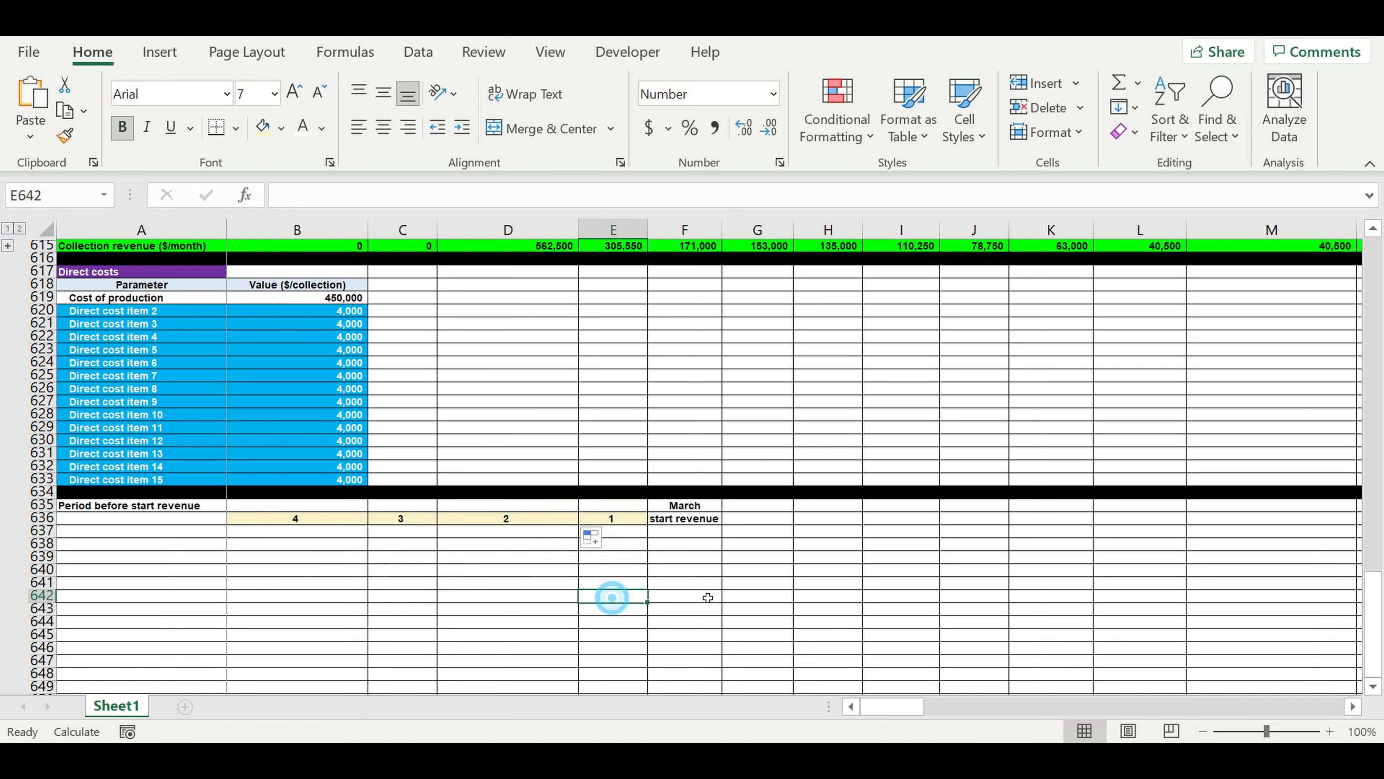
pyautogui.click(620, 505)
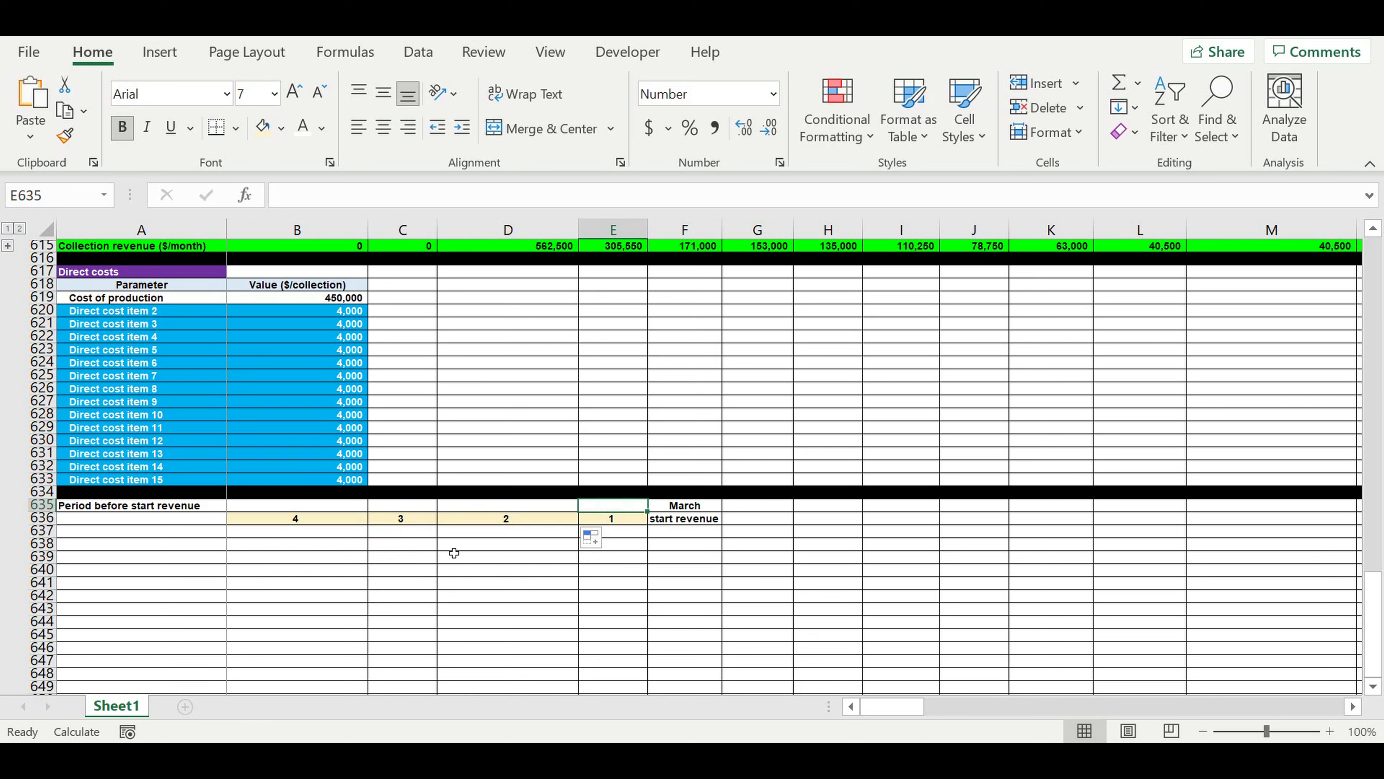
pyautogui.click(697, 535)
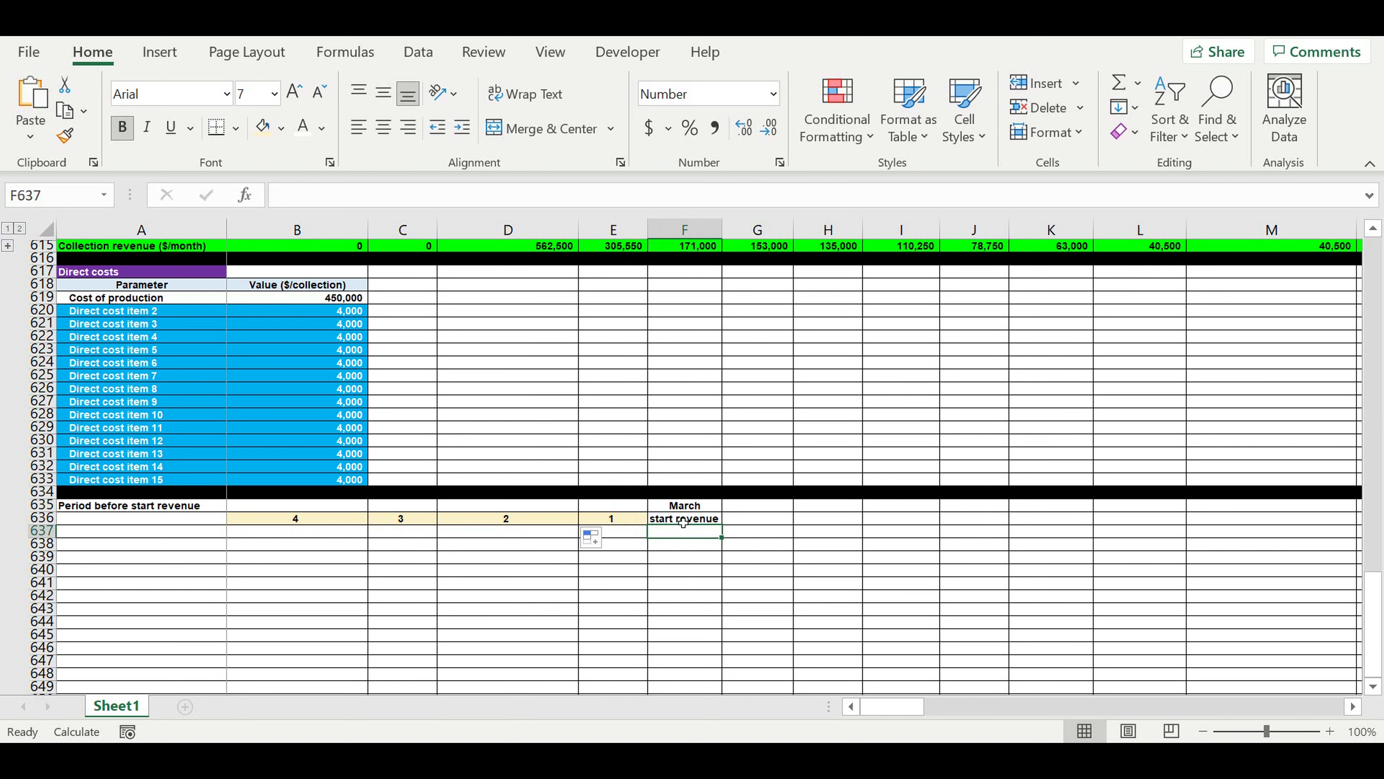
# Fill the start revenue column cells F636:F648 with the recently used bright green.
pyautogui.moveTo(686, 519); pyautogui.dragTo(692, 672)
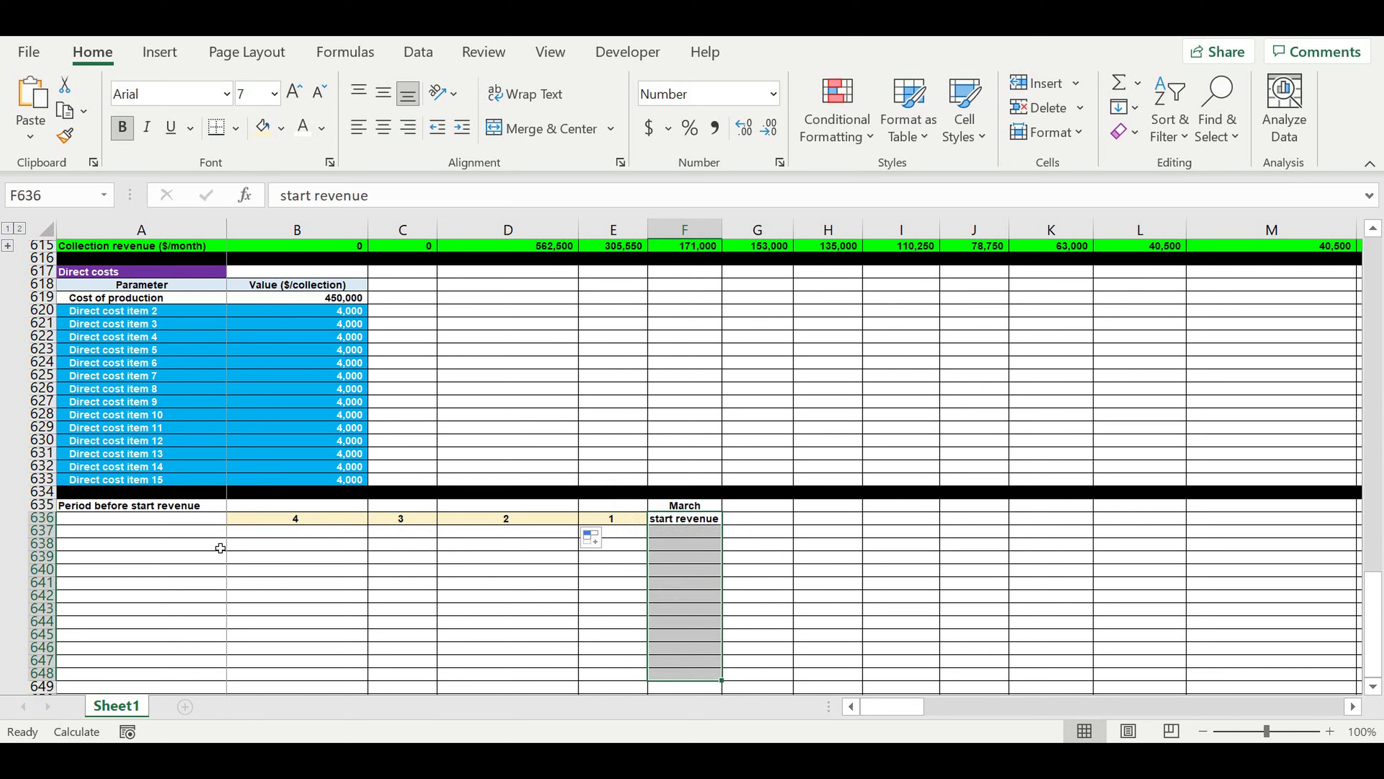
pyautogui.click(281, 128)
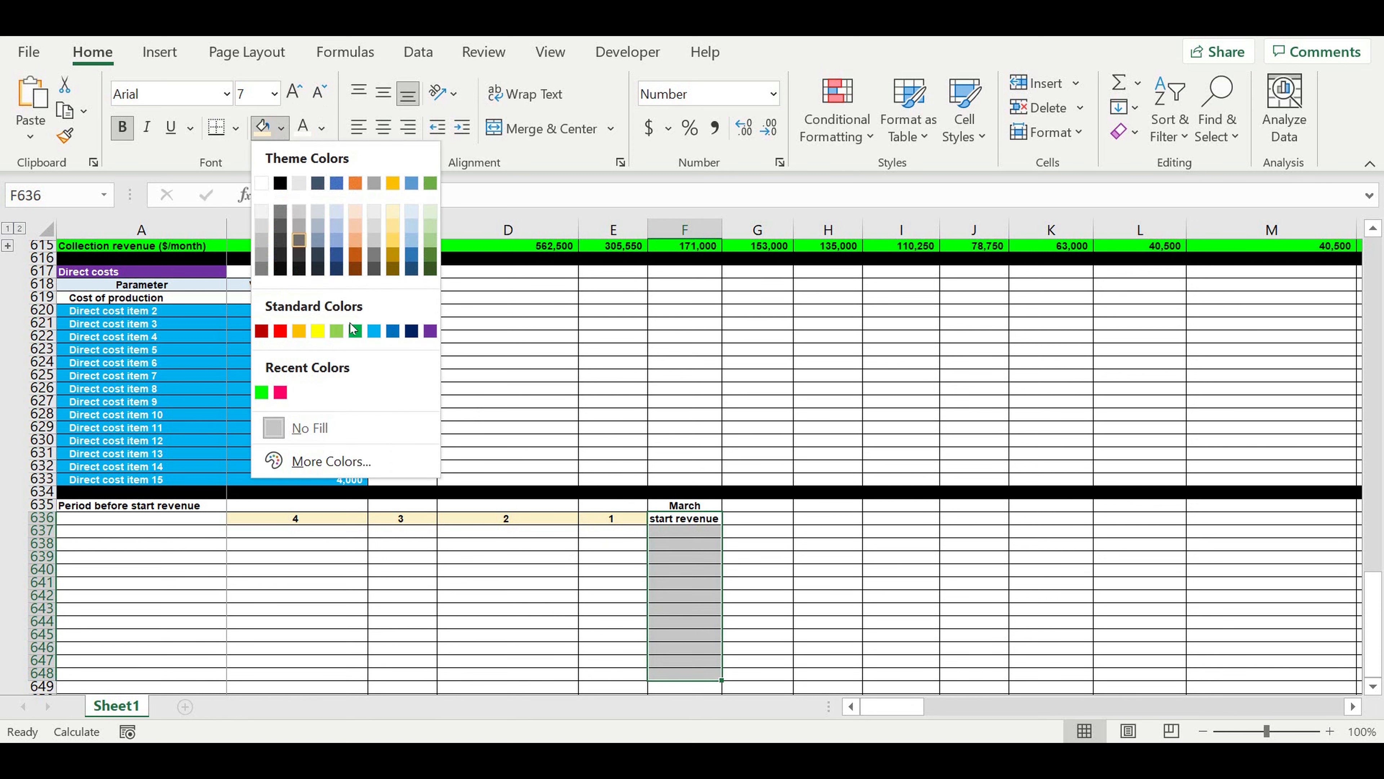
pyautogui.click(262, 392)
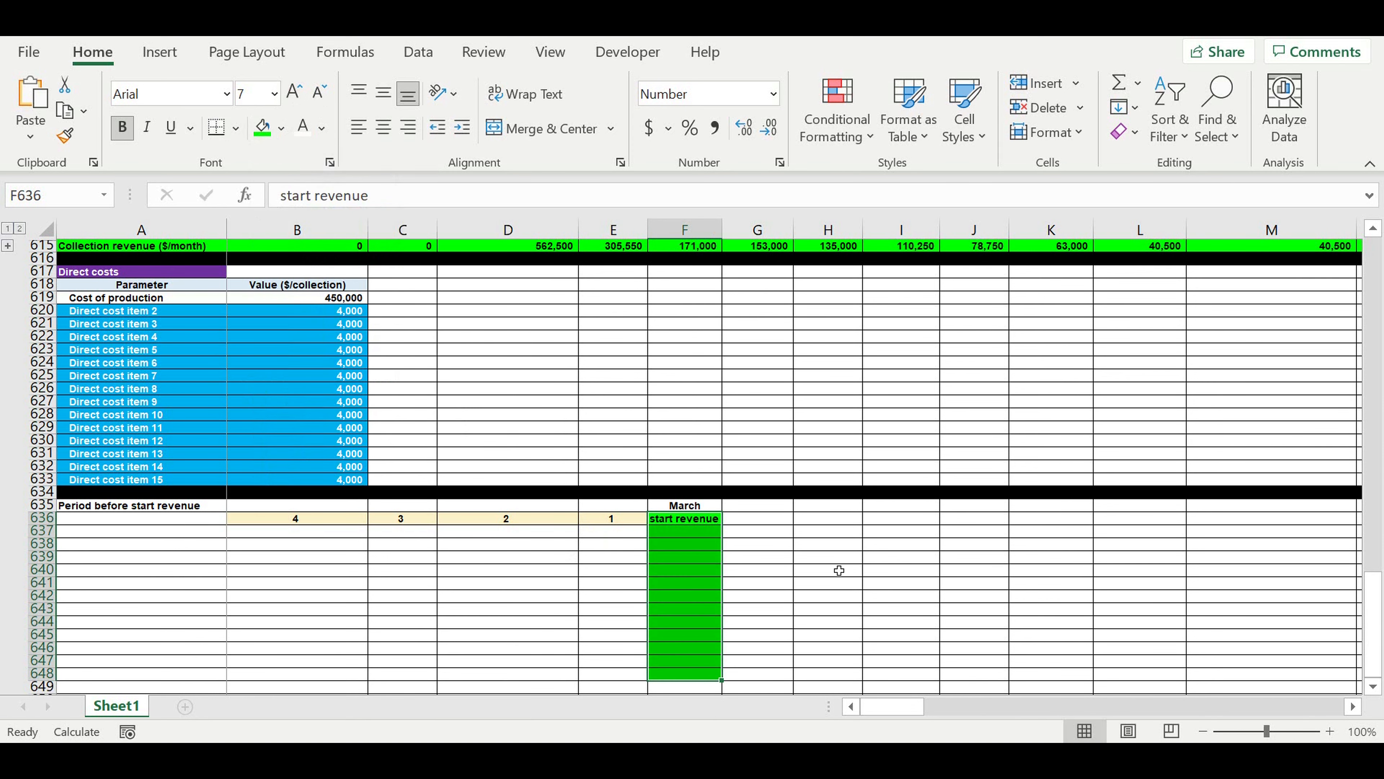
pyautogui.click(822, 556)
# Enter =VLOOKUP(F635,D1:E12,2,0) in F637 to look up the start month's number from the month table.
pyautogui.click(682, 532)
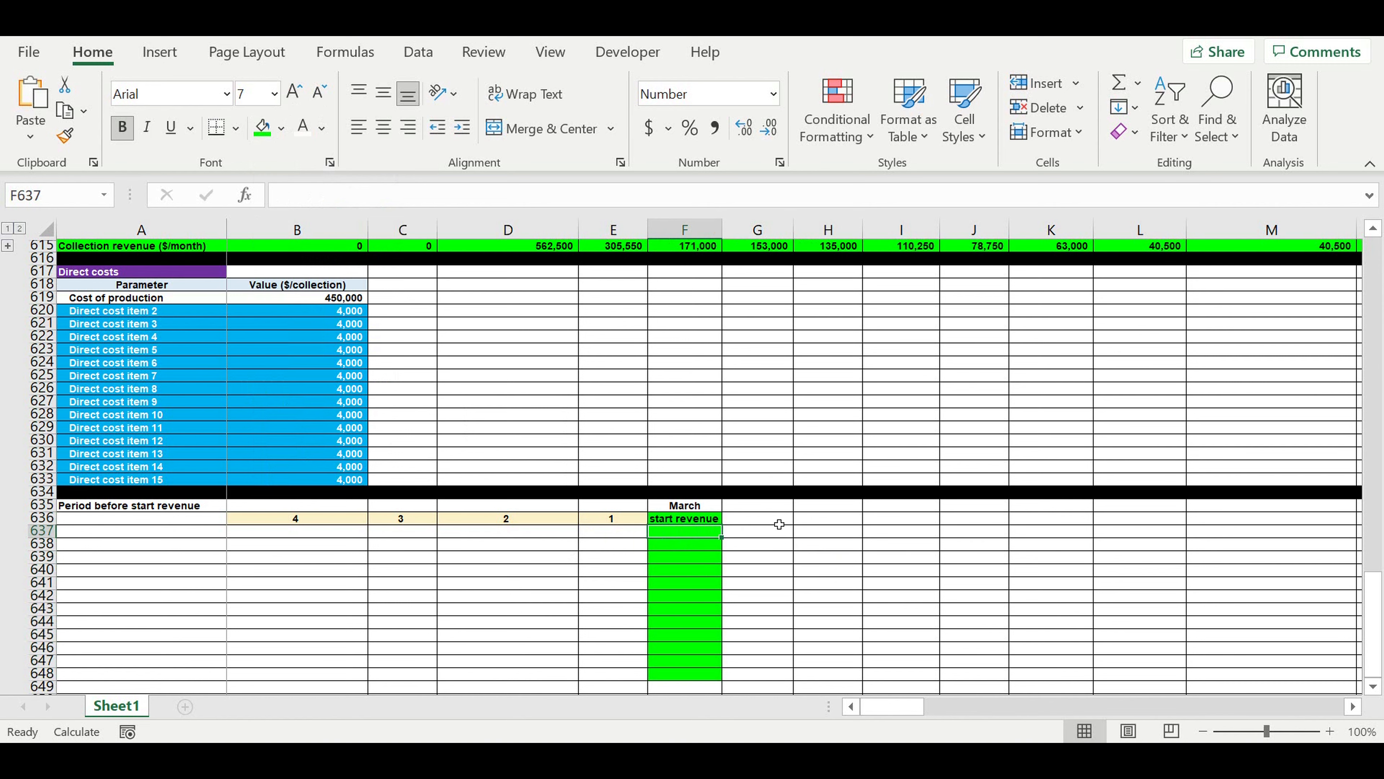
pyautogui.write('=')
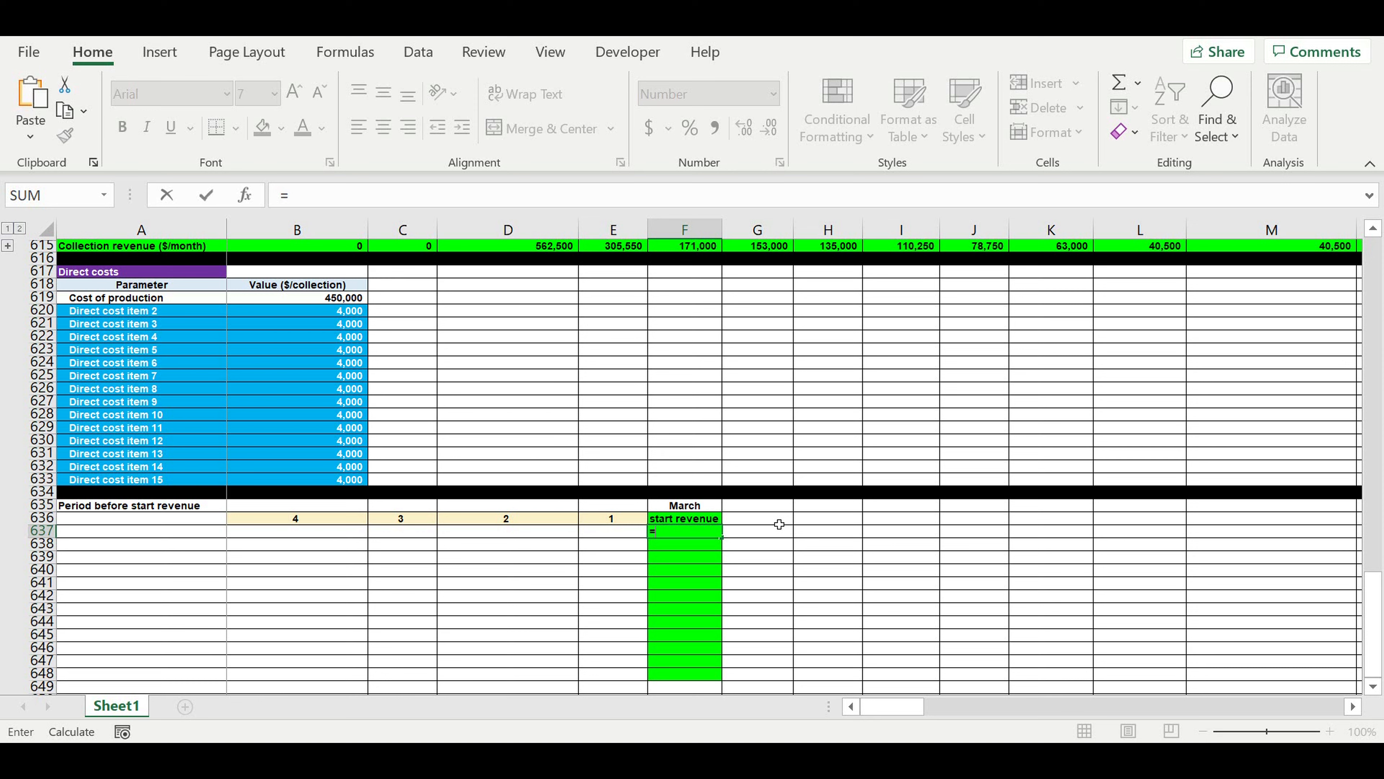
pyautogui.write('vl')
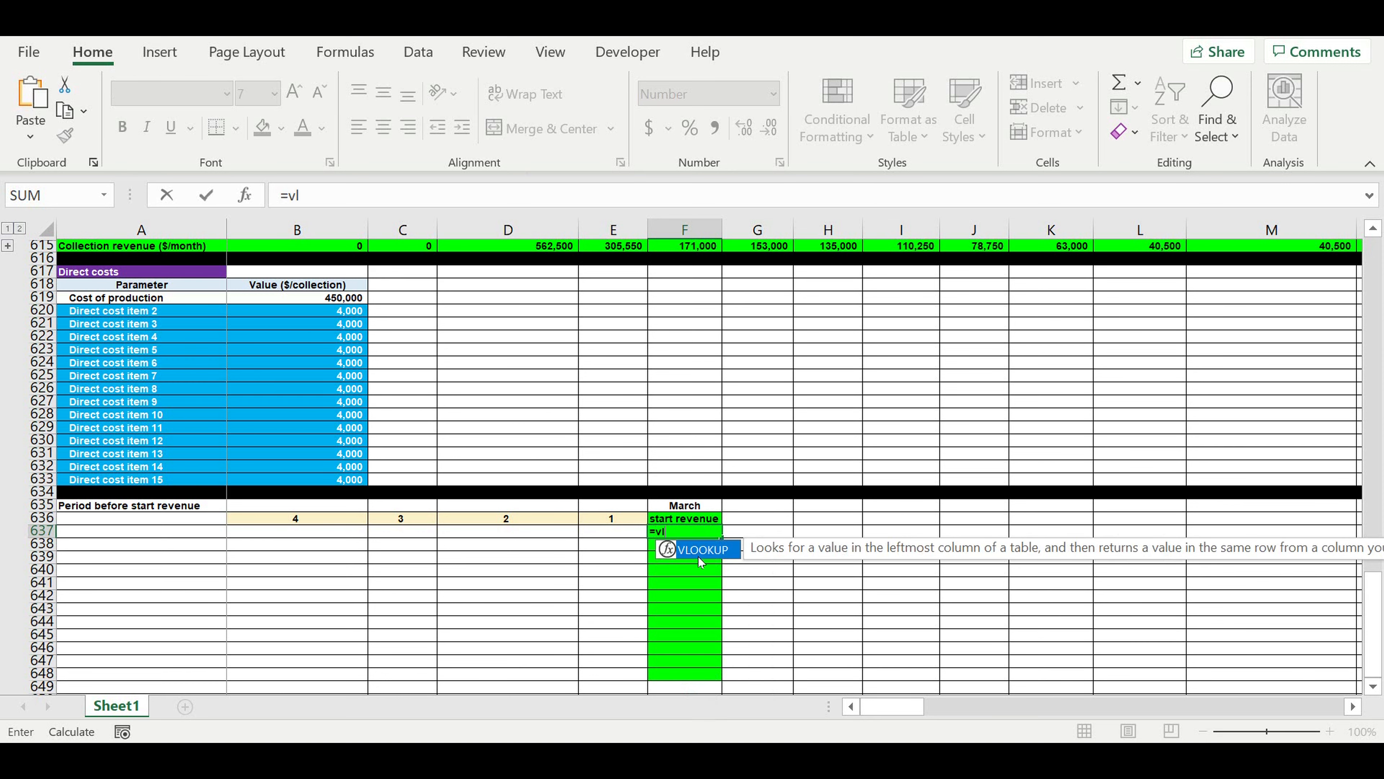
pyautogui.doubleClick(703, 551)
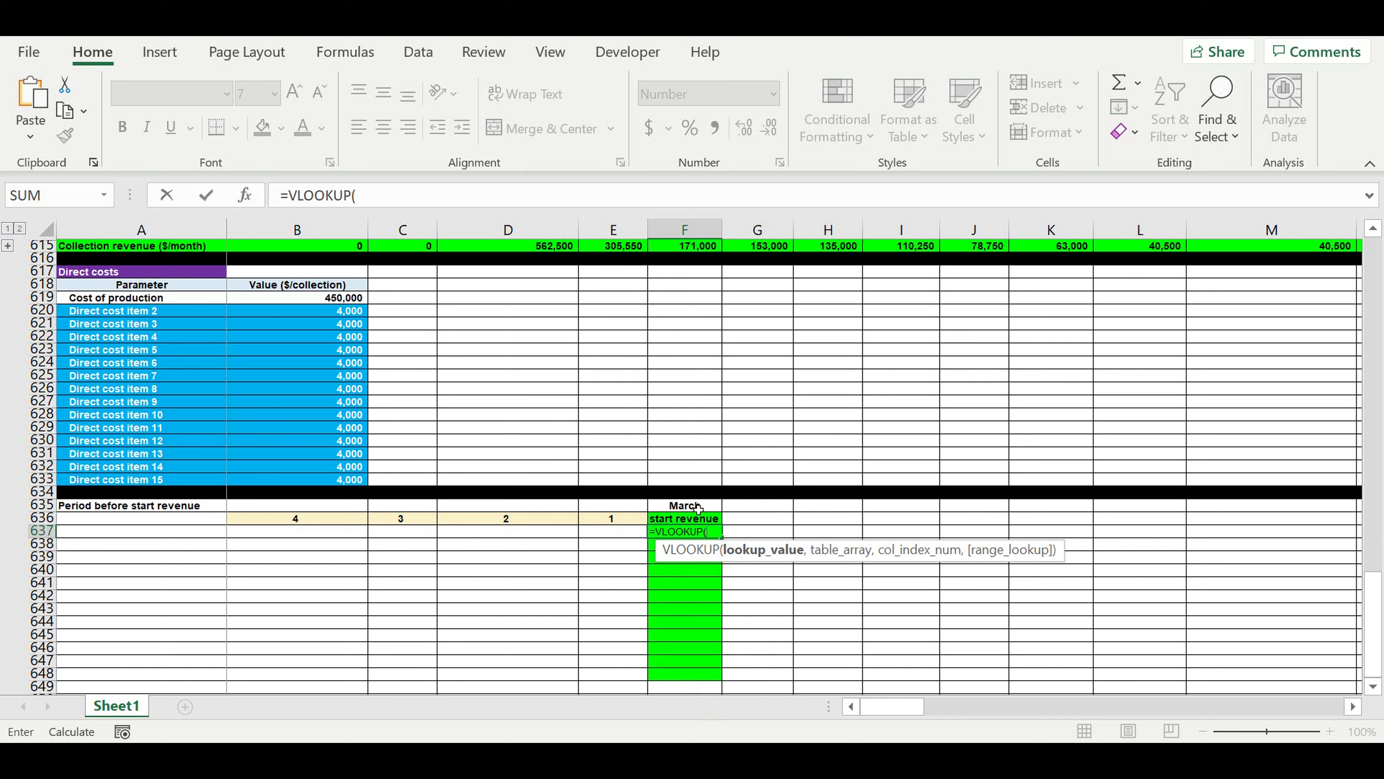
pyautogui.click(698, 508)
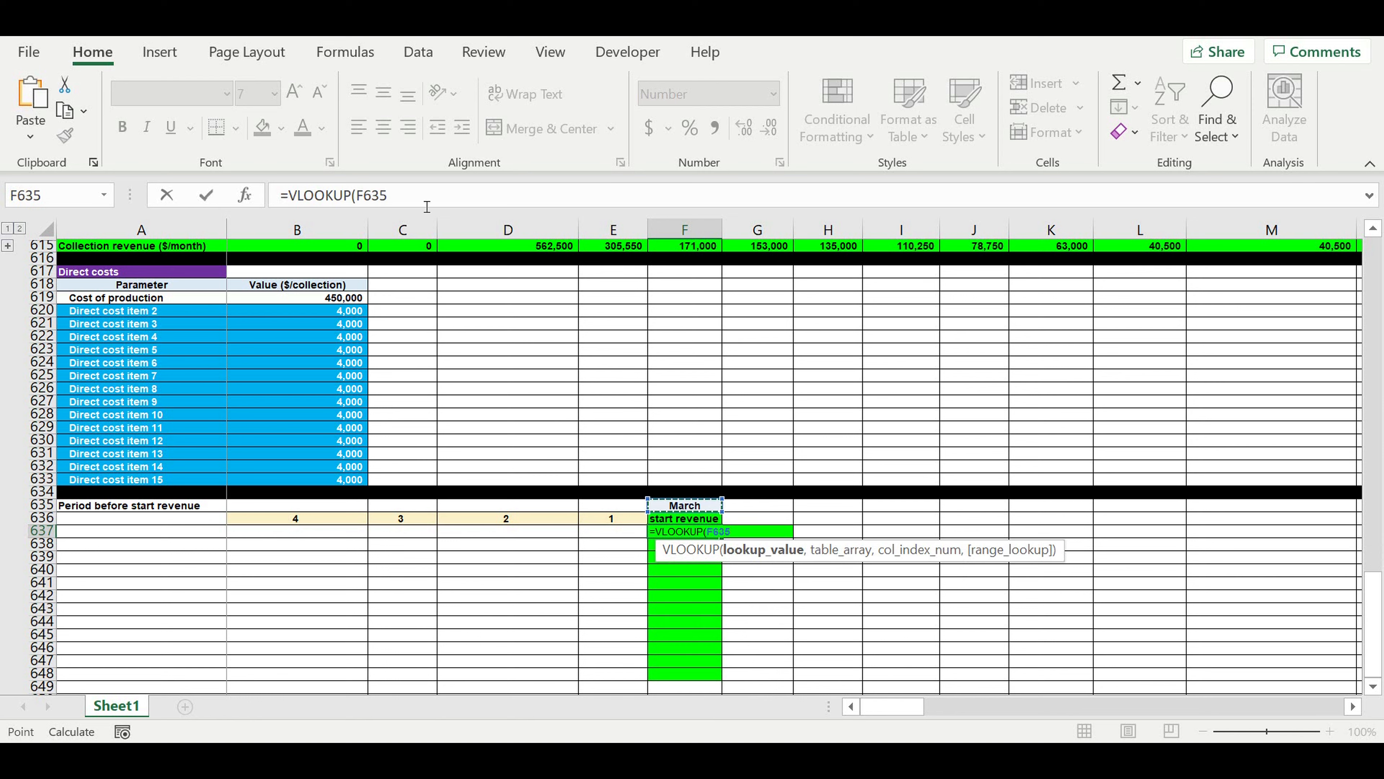
pyautogui.click(438, 196)
pyautogui.write(',')
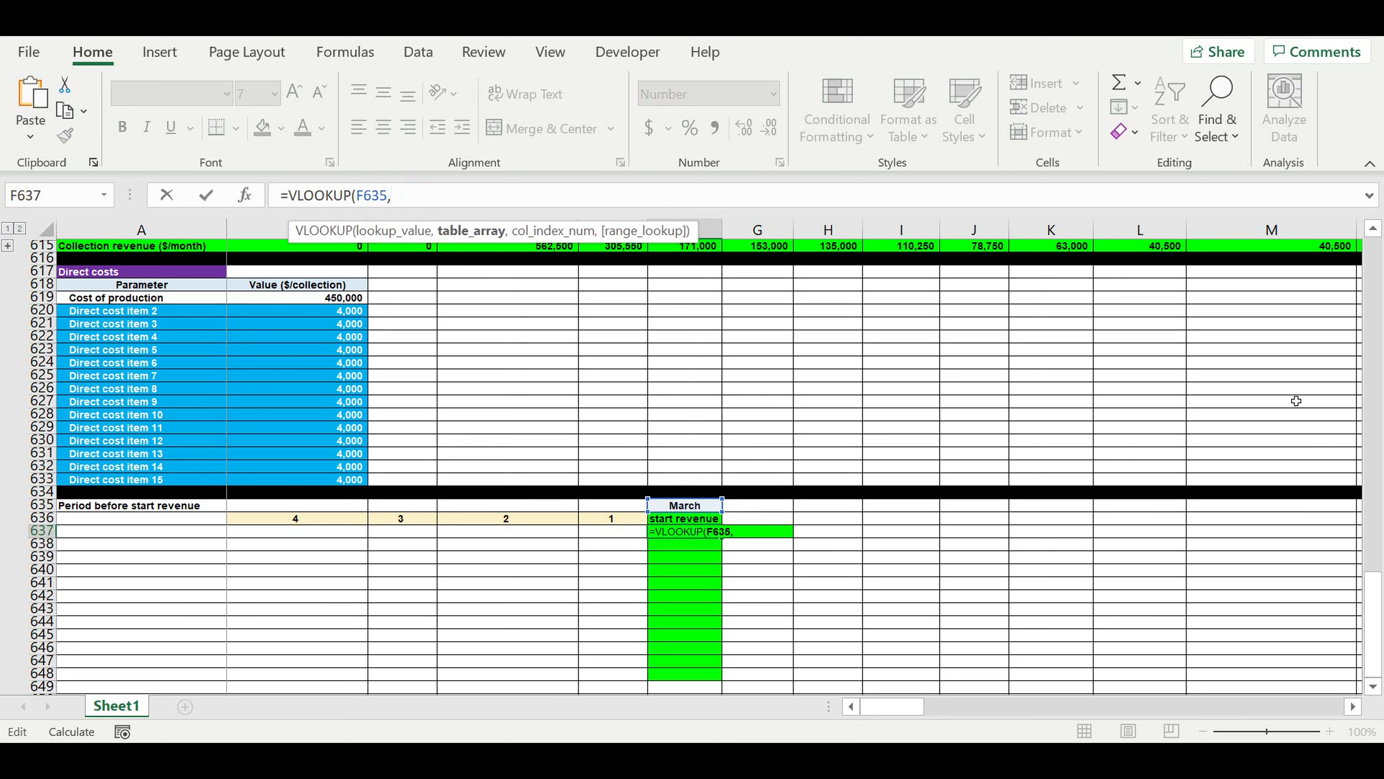
pyautogui.moveTo(1375, 581); pyautogui.dragTo(1357, 231)
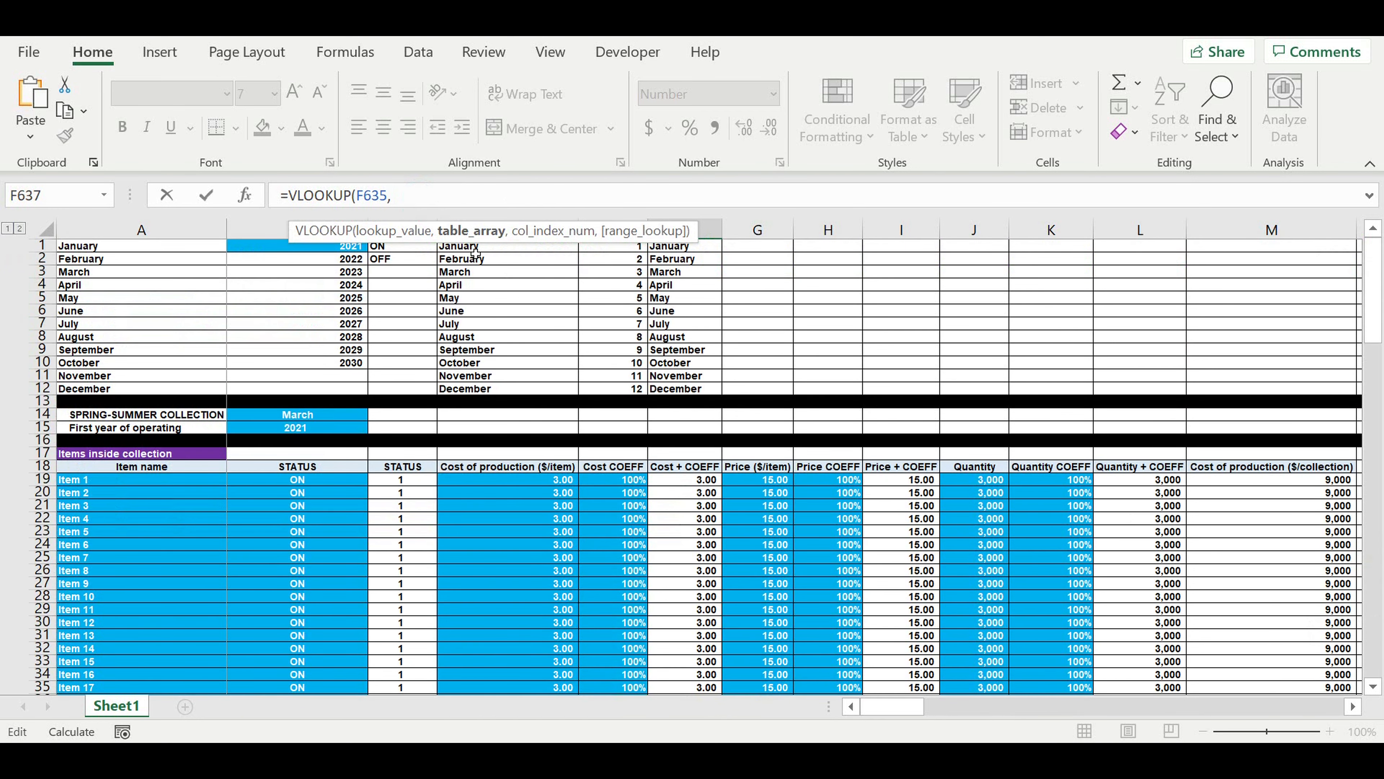
pyautogui.moveTo(474, 248); pyautogui.dragTo(626, 390)
pyautogui.click(494, 197)
pyautogui.write(',')
pyautogui.write('2,2')
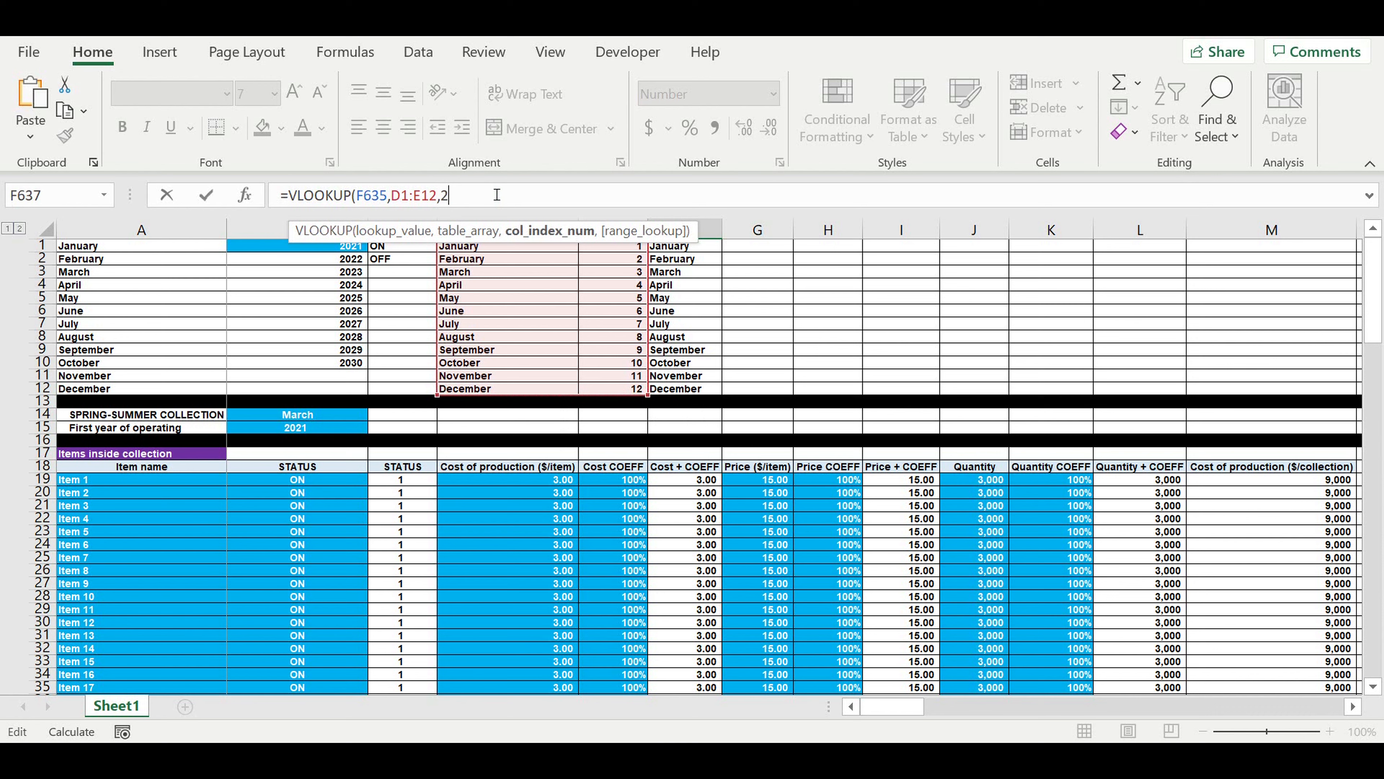
pyautogui.write(',0)')
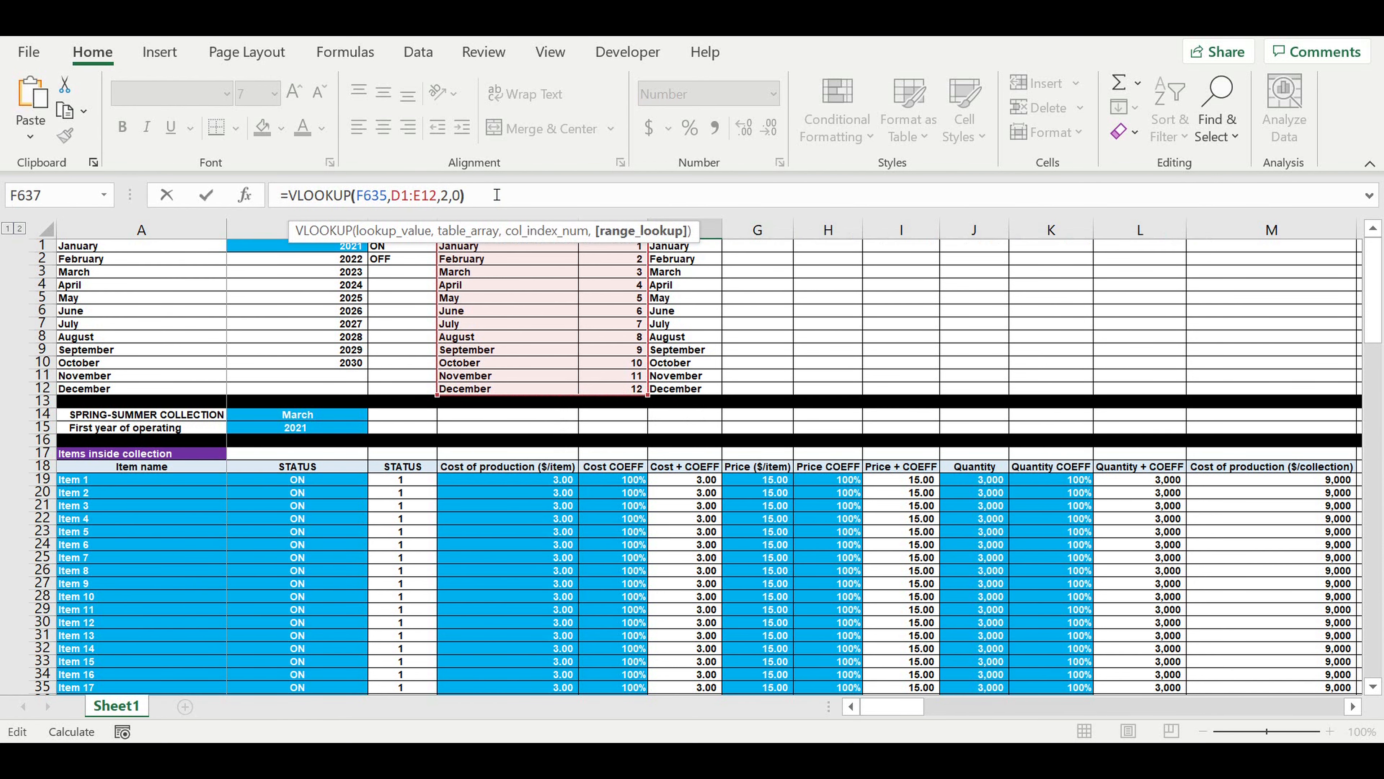
pyautogui.press('Return')
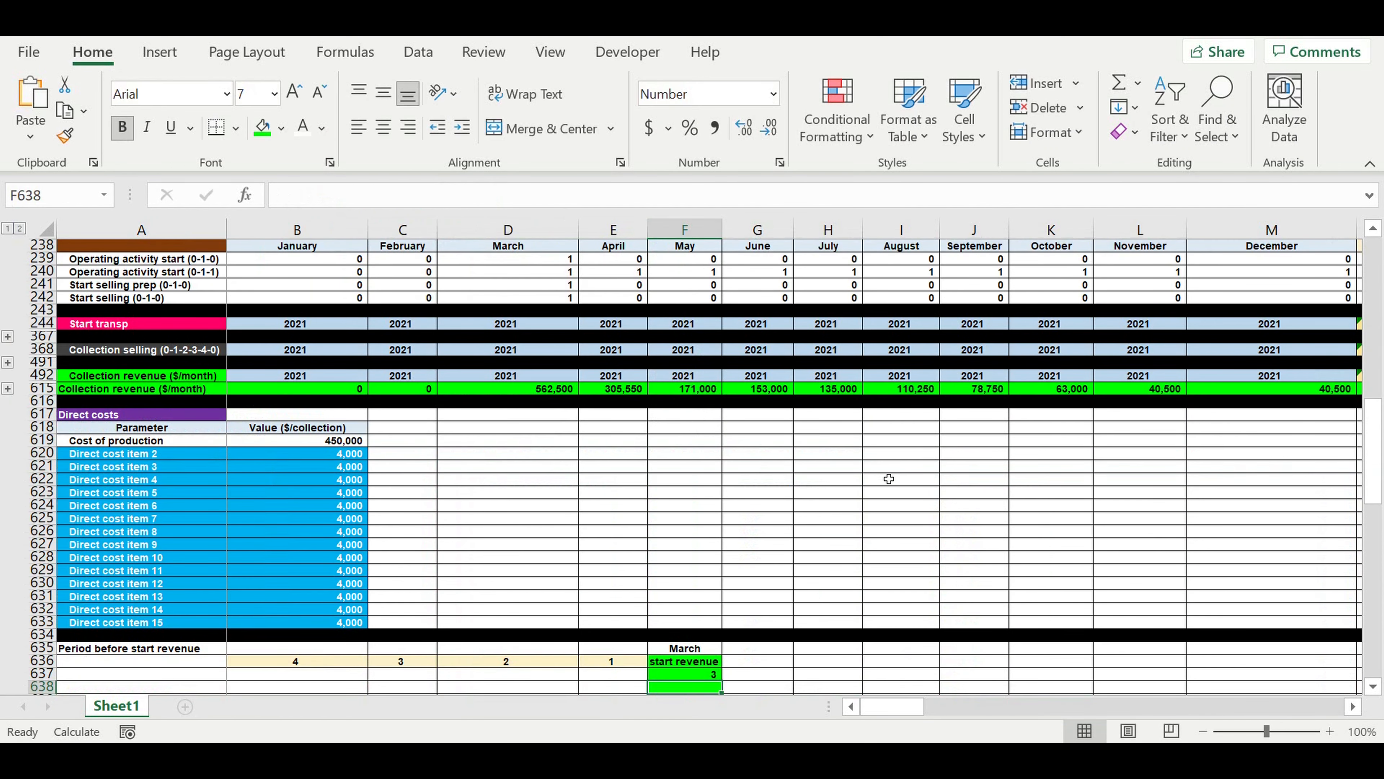
# Center the start month number in F637.
pyautogui.click(693, 650)
pyautogui.click(692, 676)
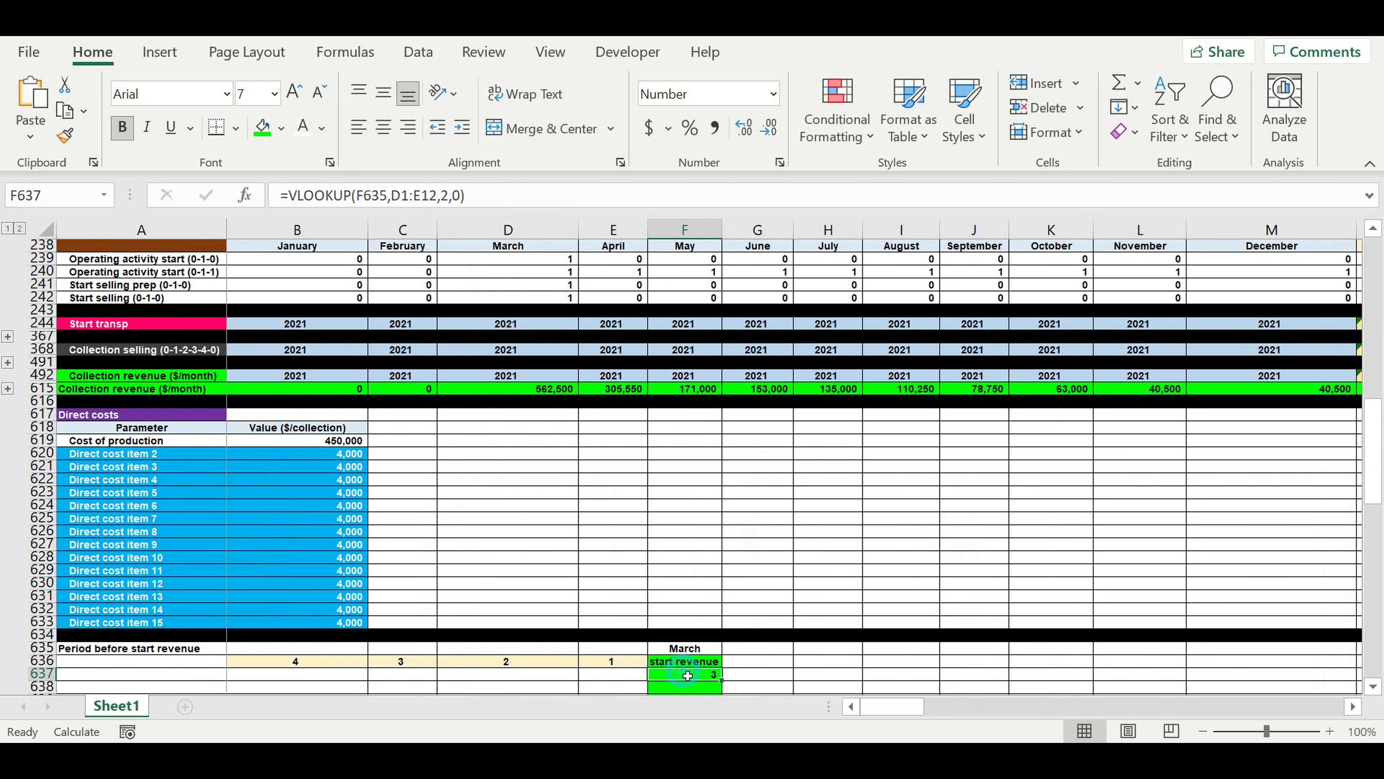
pyautogui.click(383, 129)
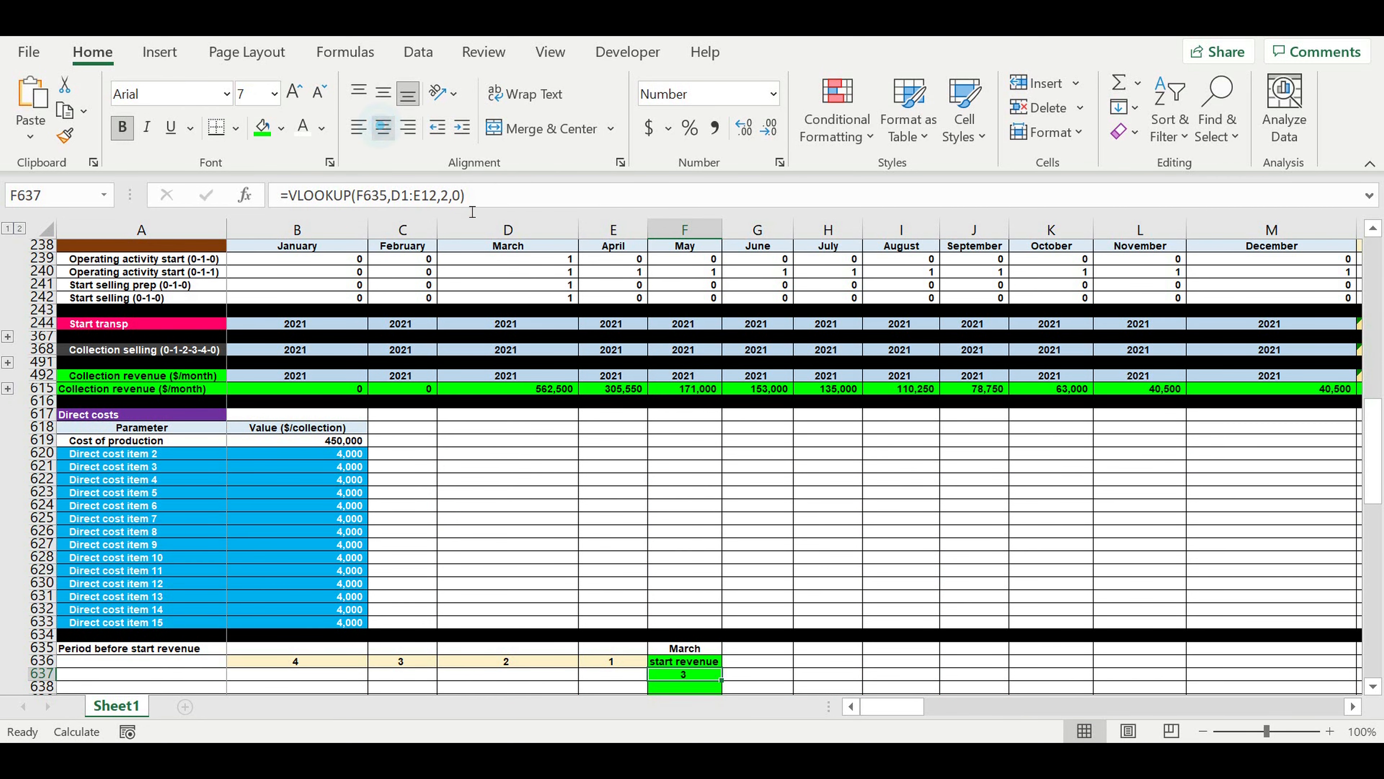
# Enter =IF(F637-1=0,12,F637-1) in E637 to calculate the preceding month's number, wrapping to 12.
pyautogui.scroll(-3, 774, 408)
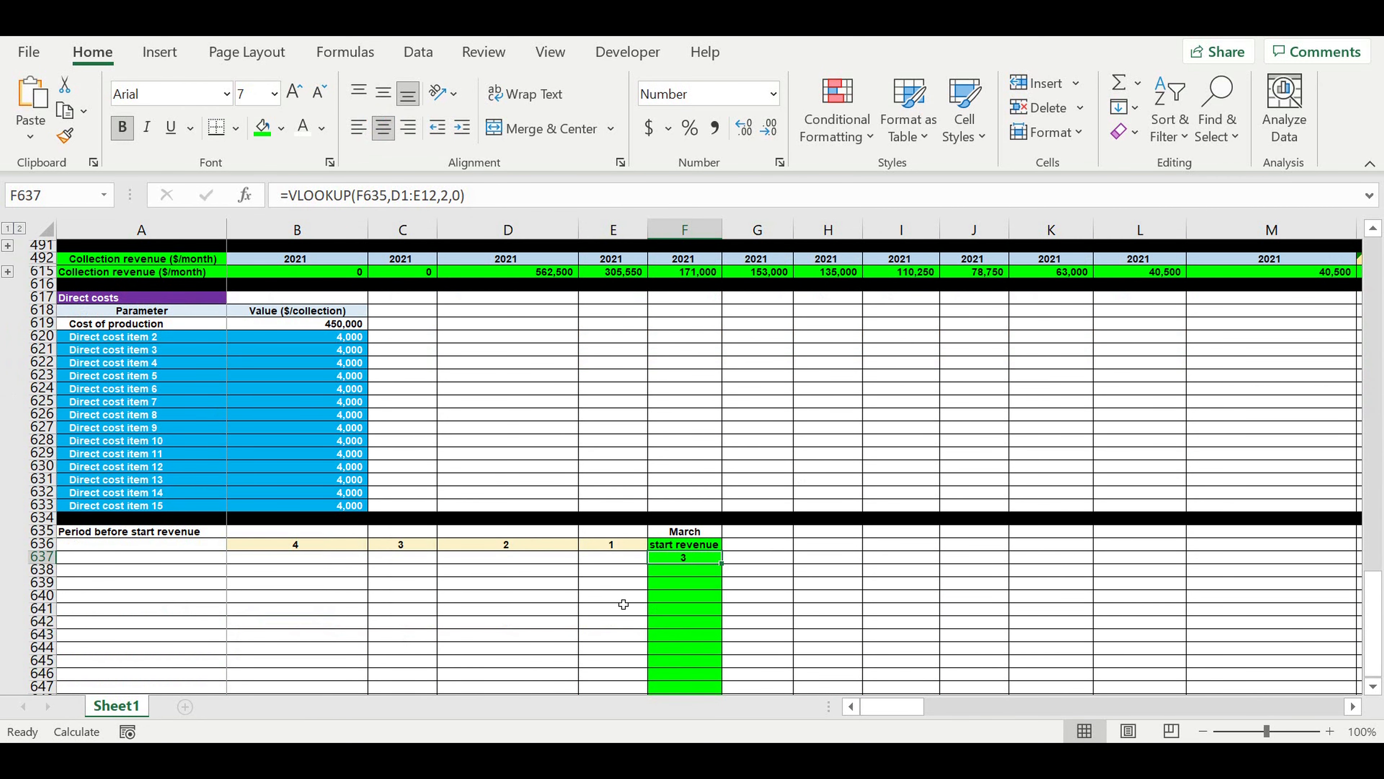
pyautogui.press('Left')
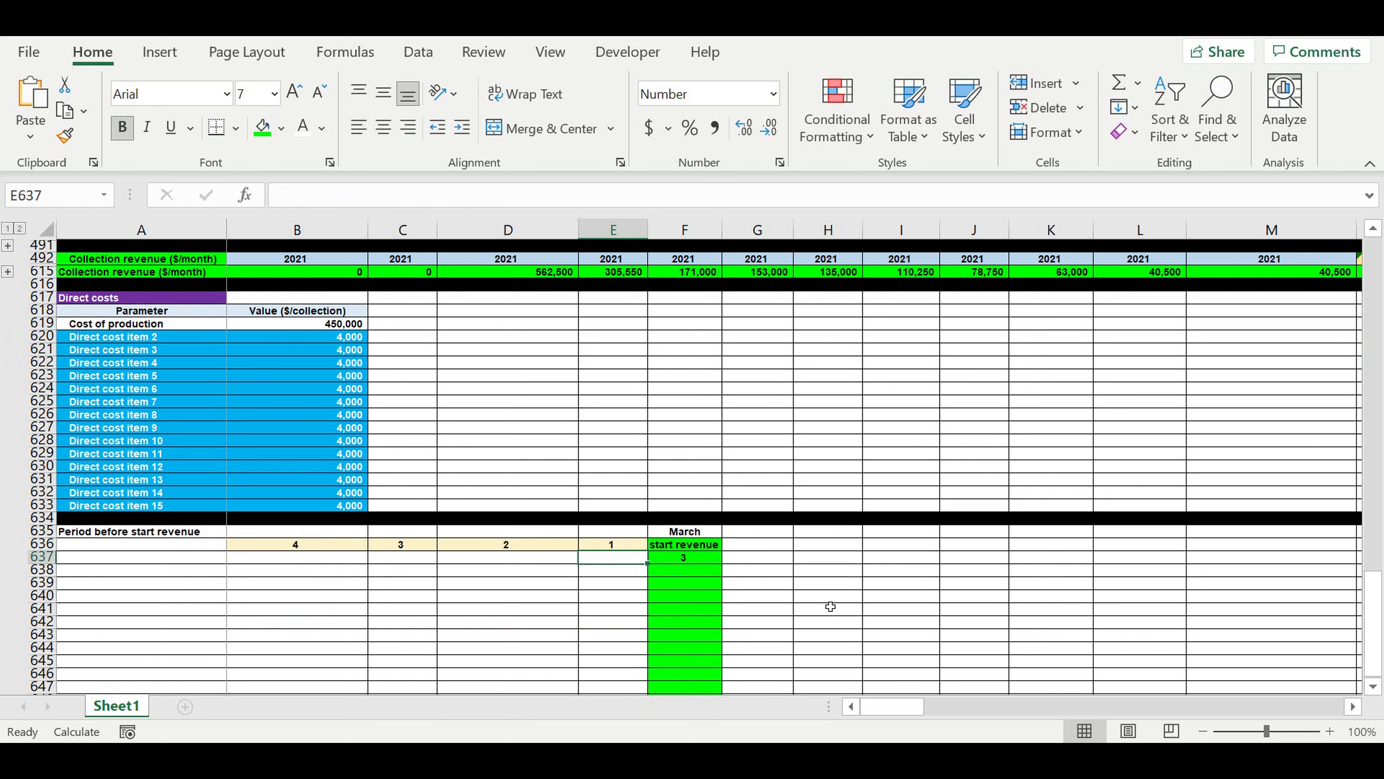
pyautogui.write('=')
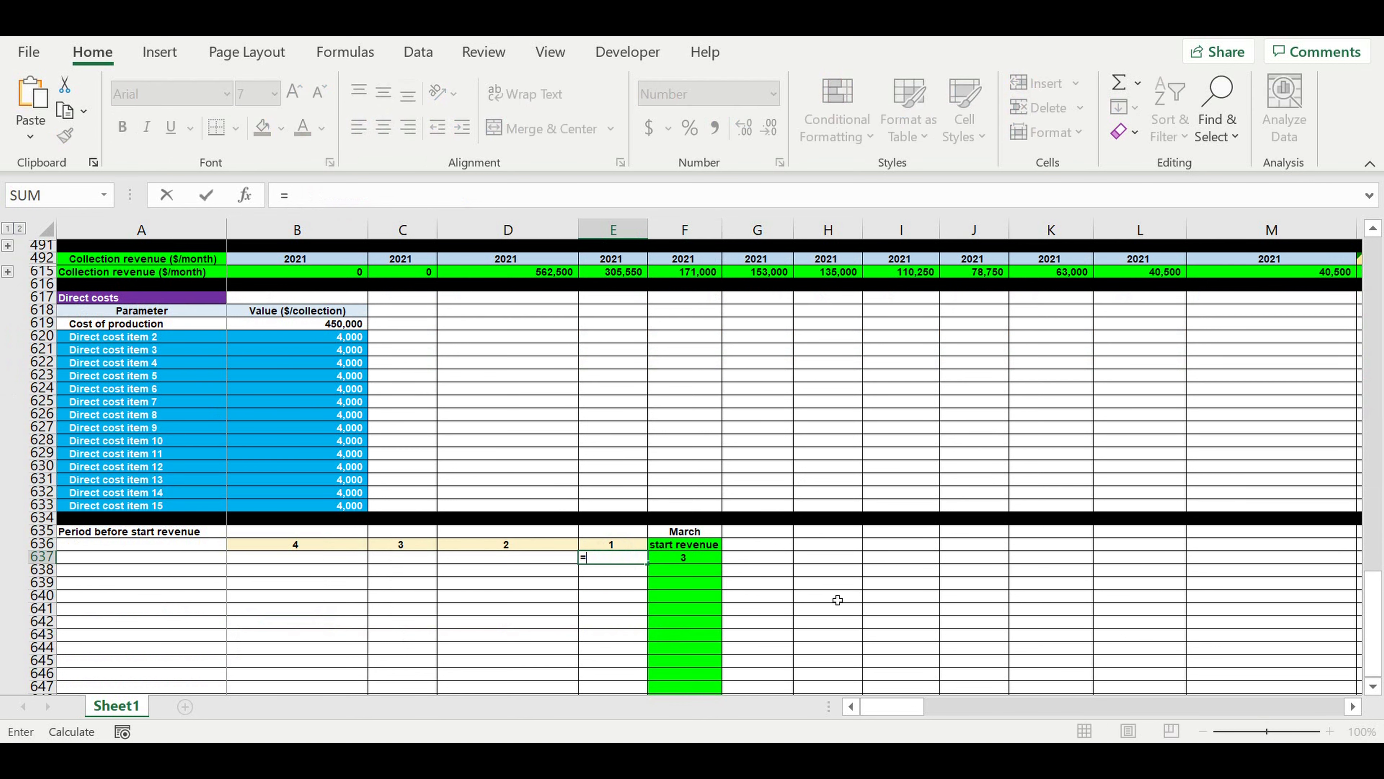
pyautogui.write('i')
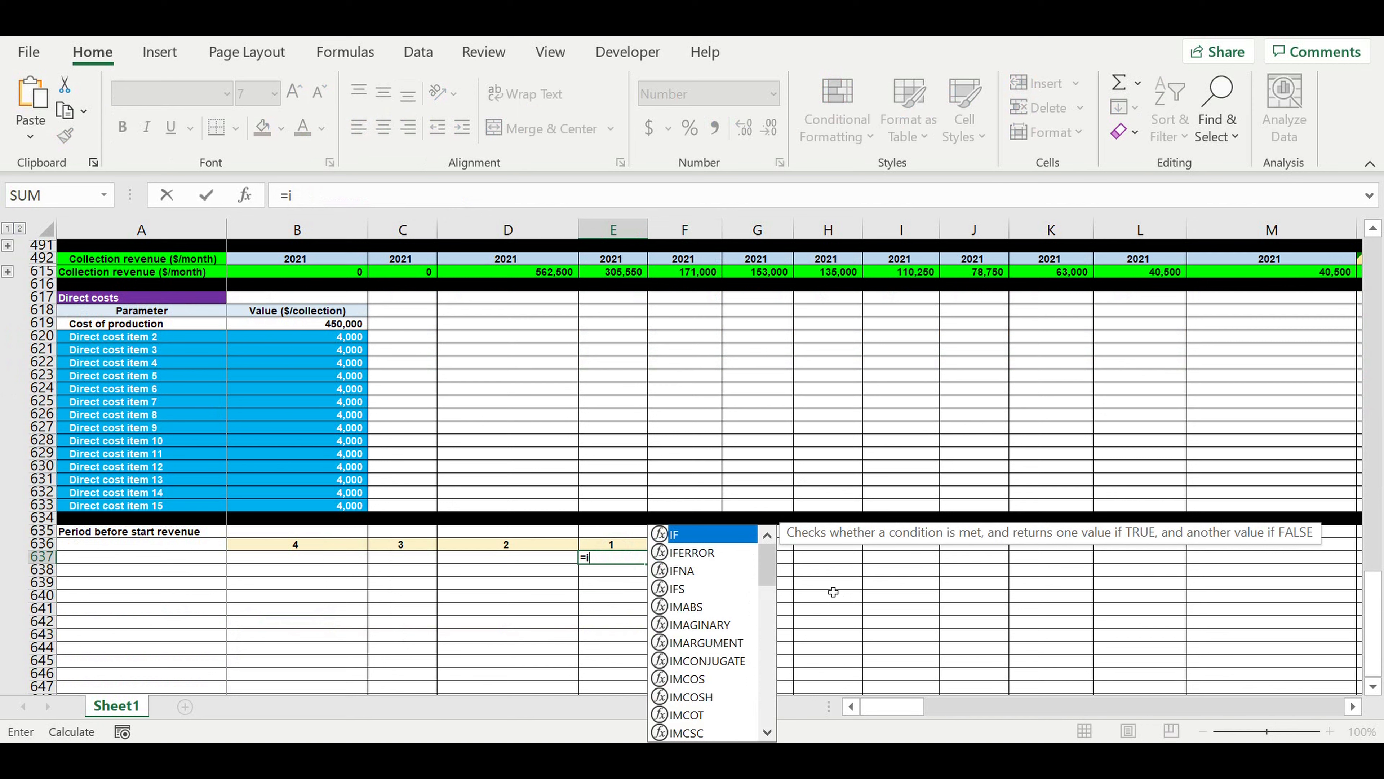
pyautogui.write('f(')
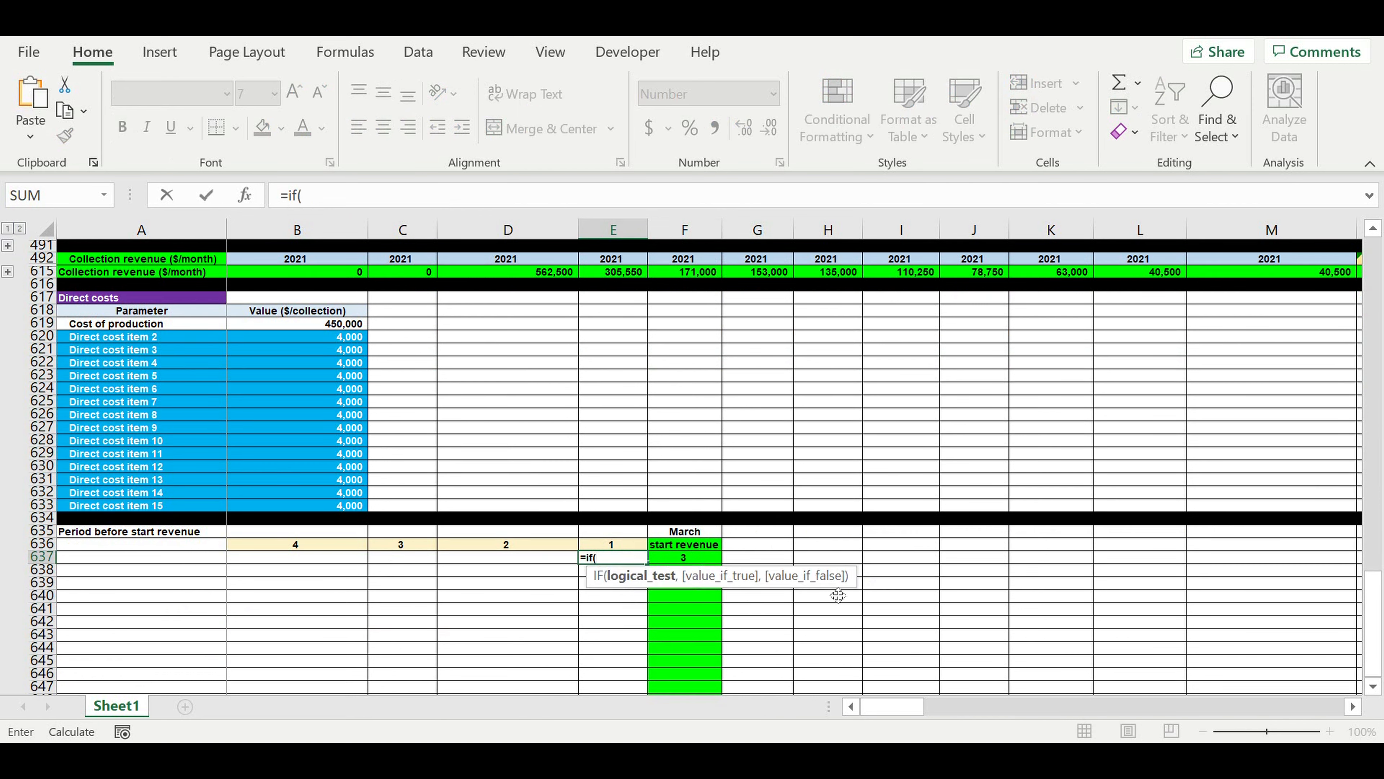
pyautogui.click(697, 561)
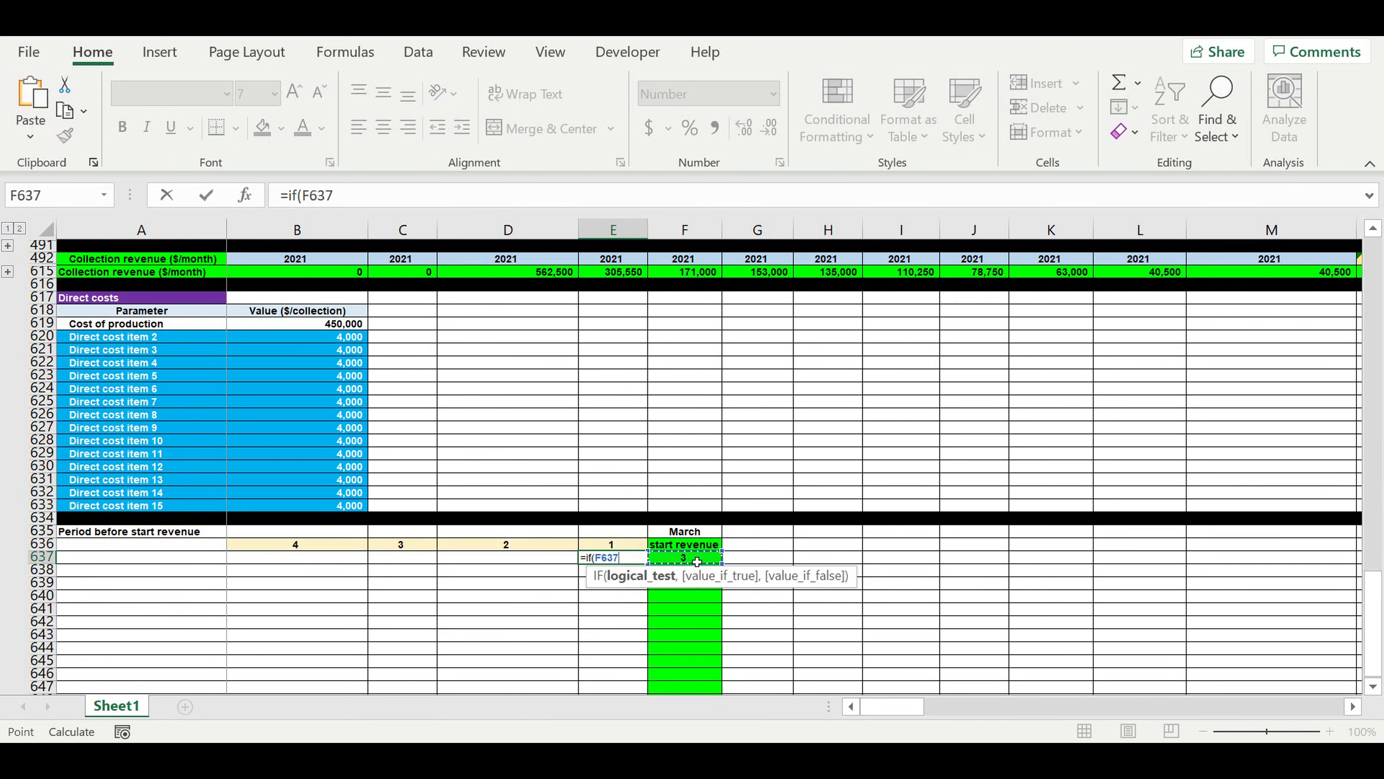
pyautogui.write('-1=0')
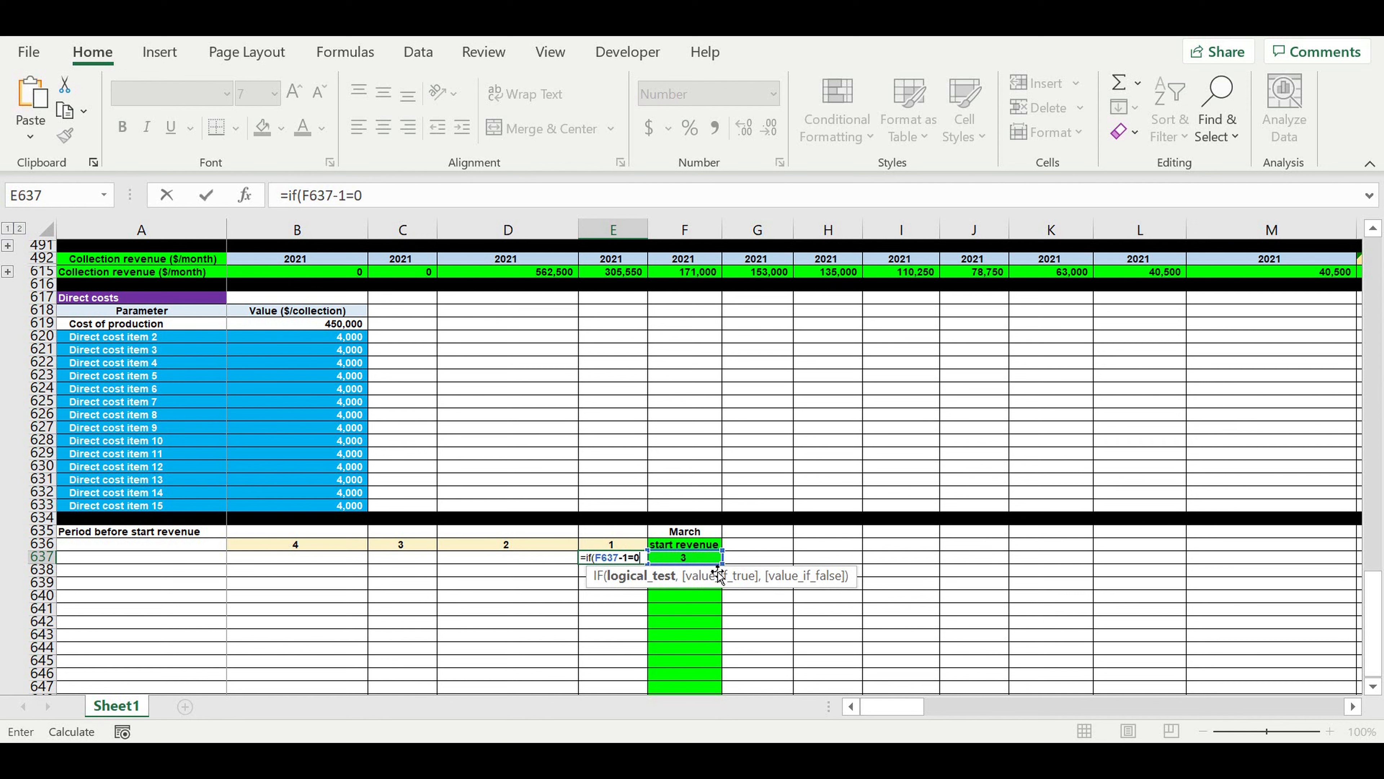
pyautogui.write(',')
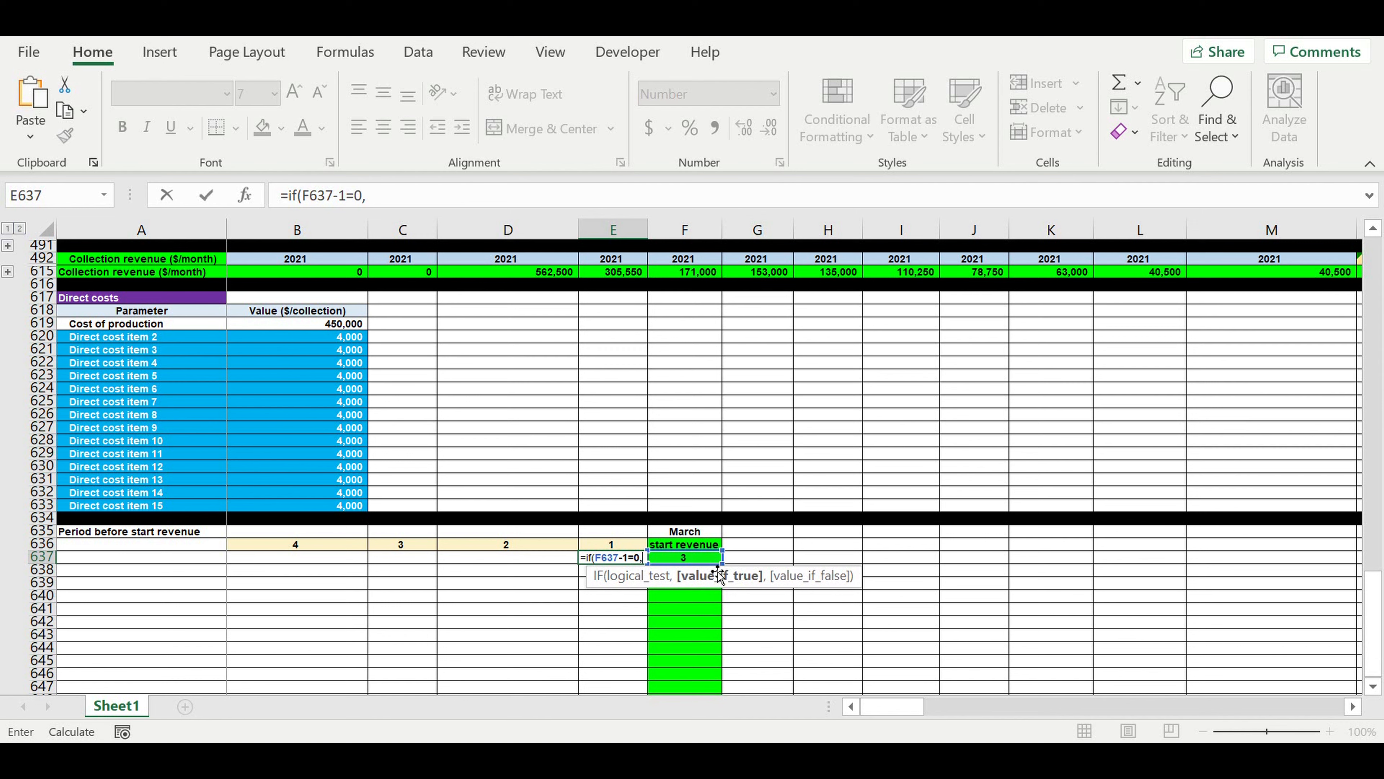
pyautogui.write('12,')
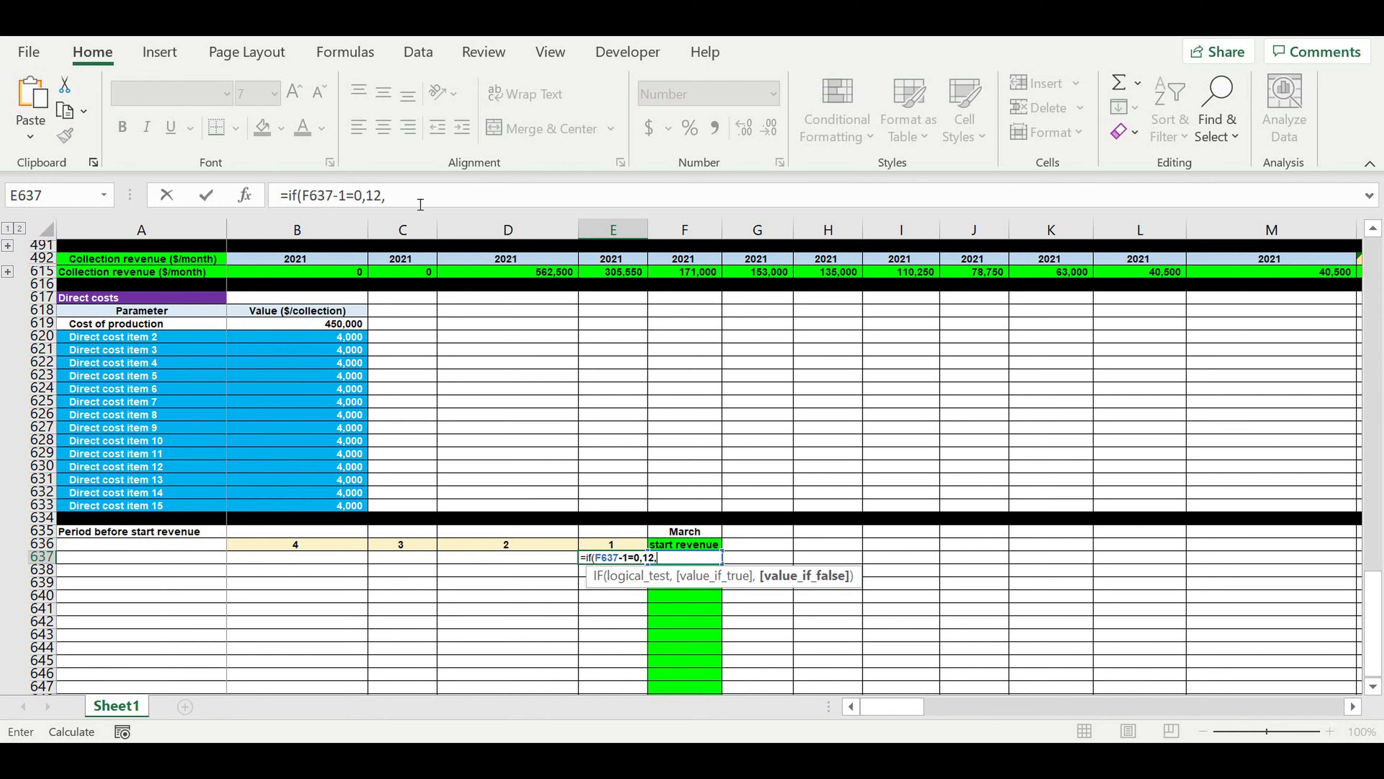
pyautogui.click(330, 196)
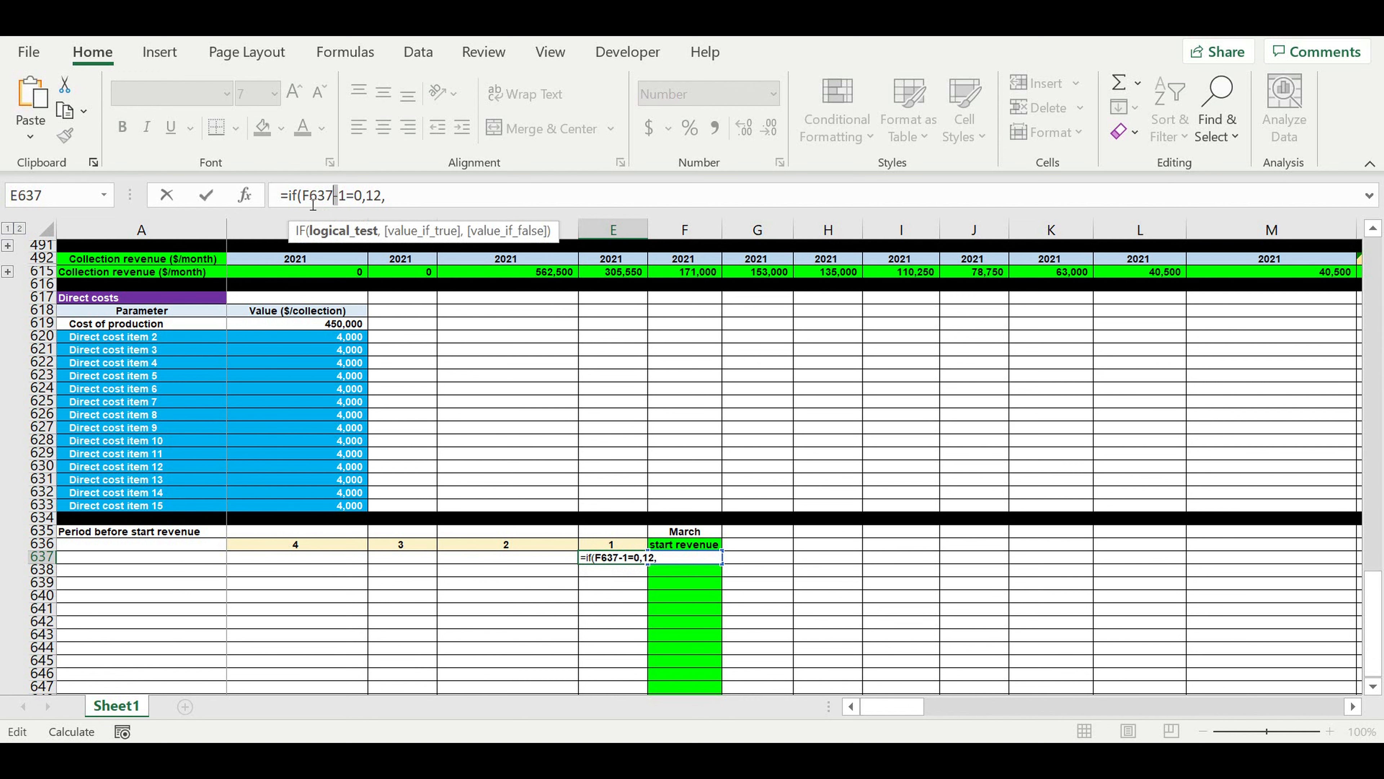
pyautogui.moveTo(303, 196); pyautogui.dragTo(339, 201)
pyautogui.hotkey('ctrl', 'c')
pyautogui.click(412, 206)
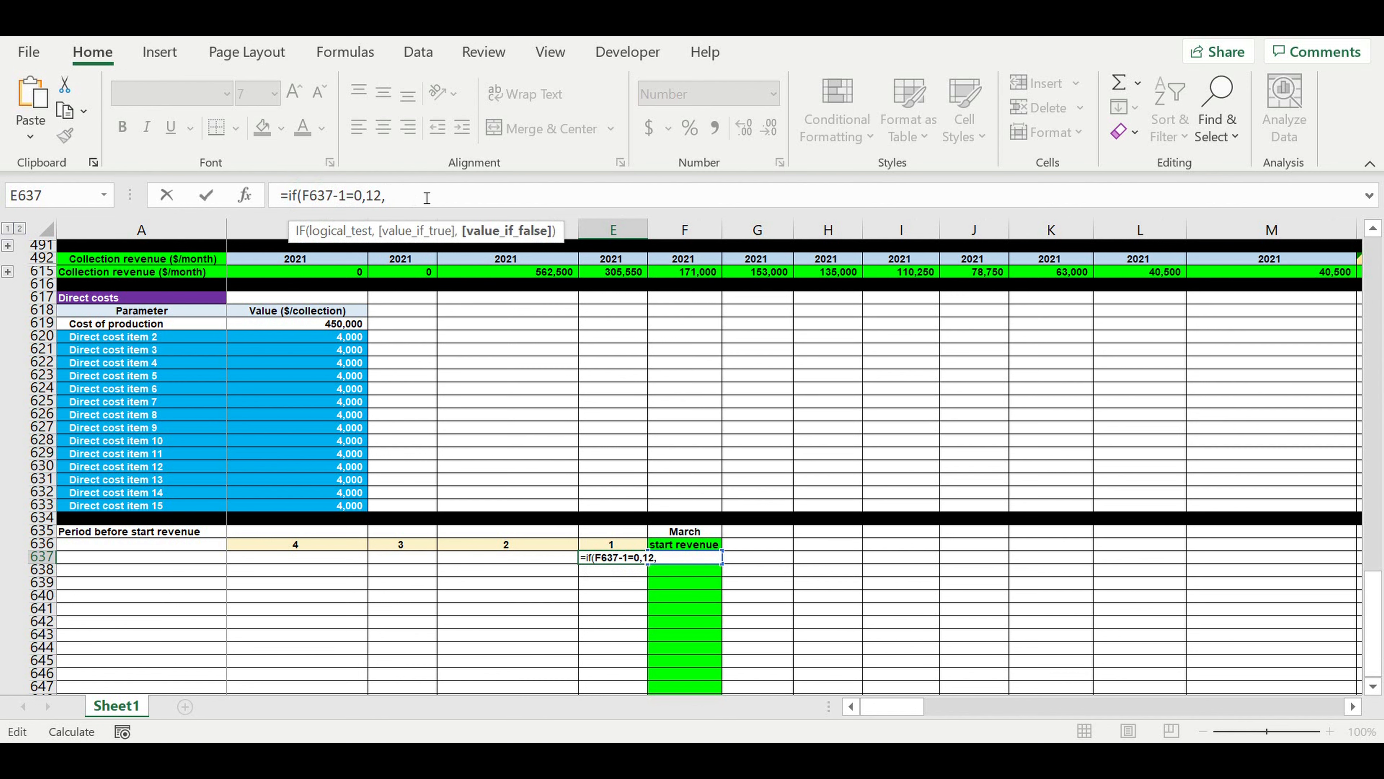
pyautogui.hotkey('ctrl', 'v')
pyautogui.write(')')
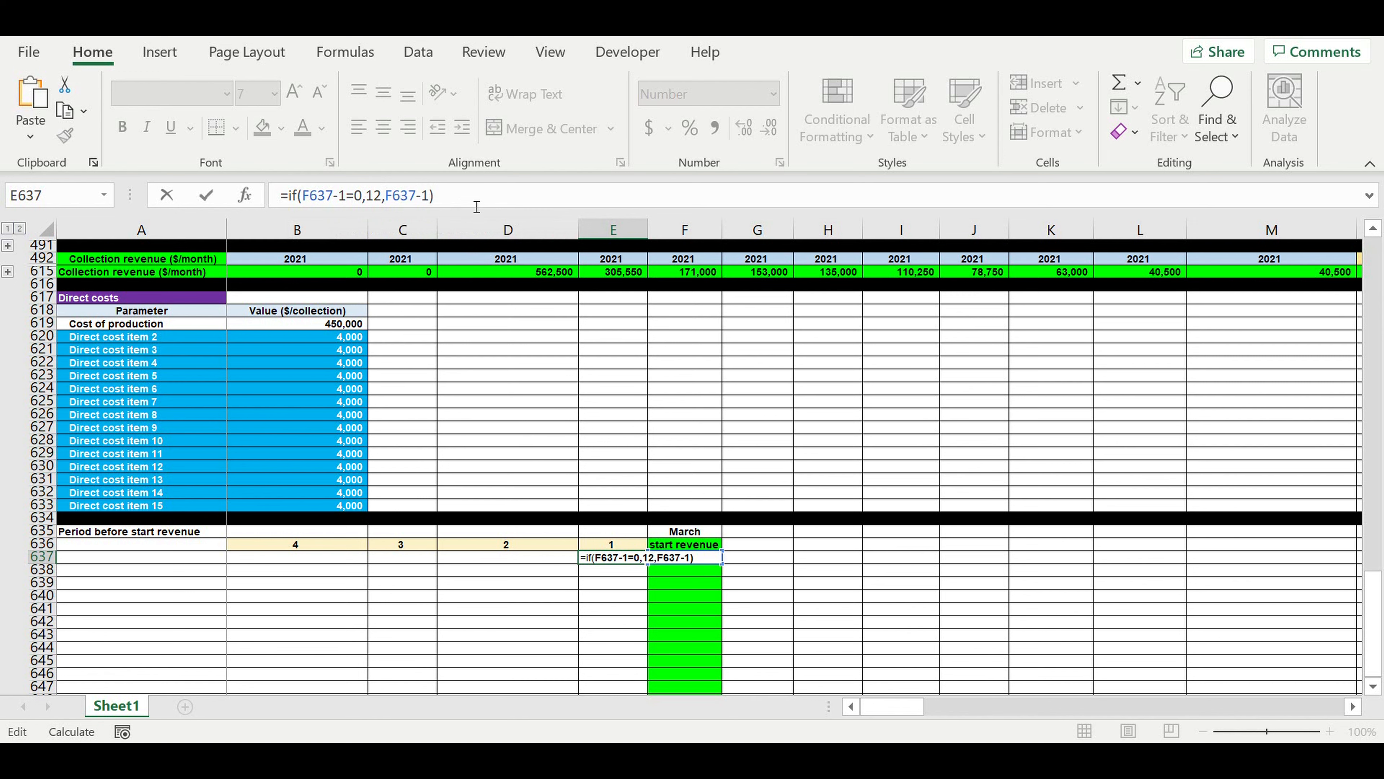
pyautogui.press('Return')
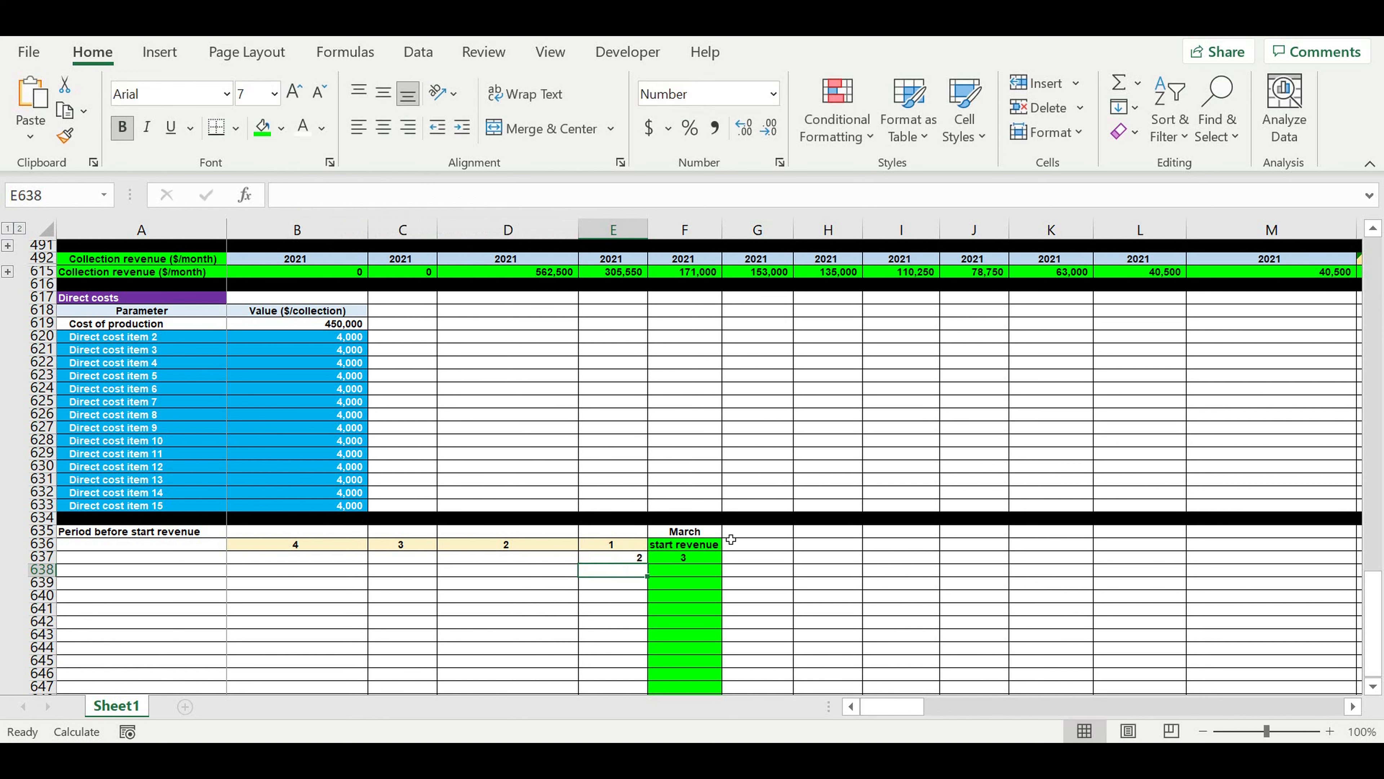
# Center E637 and extend its preceding-month formula leftward through B637.
pyautogui.click(628, 559)
pyautogui.click(383, 126)
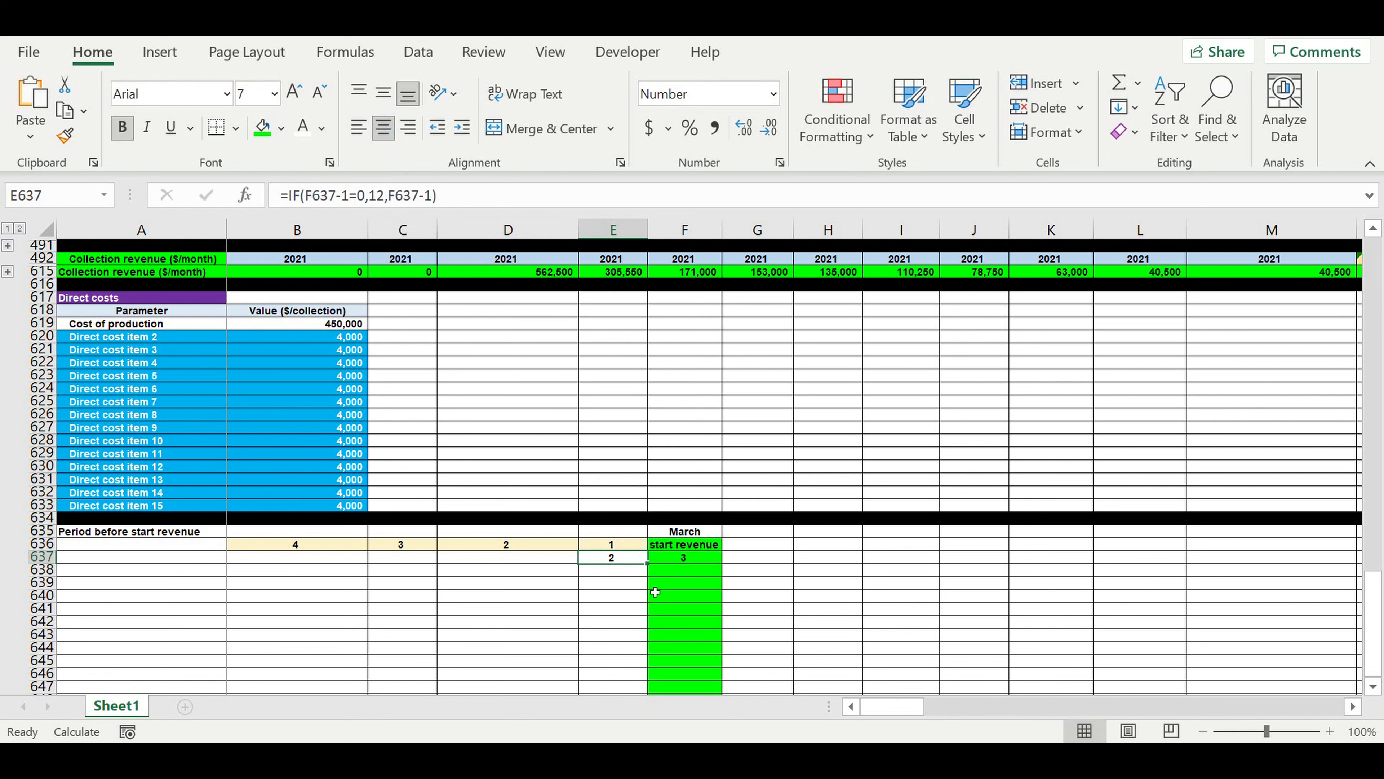
pyautogui.moveTo(652, 569); pyautogui.dragTo(314, 578)
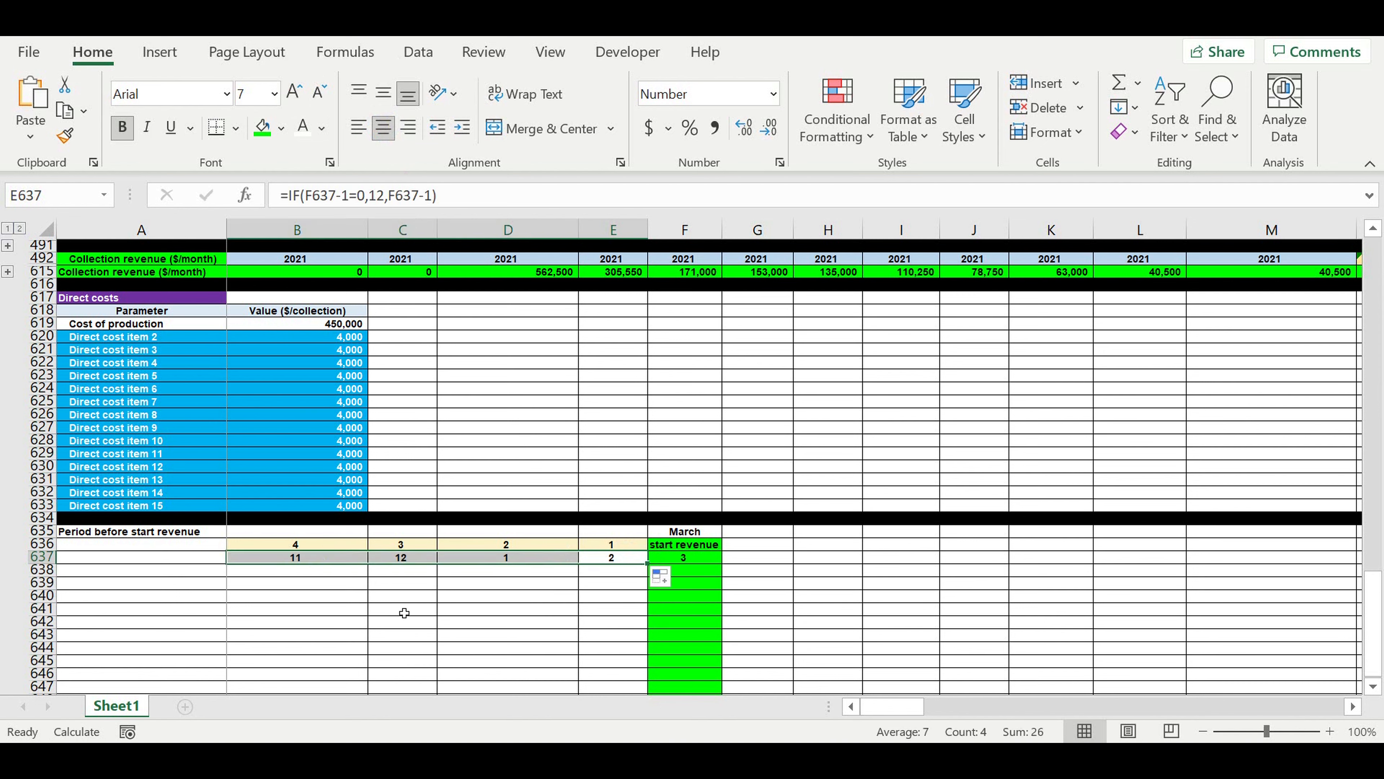
pyautogui.click(536, 622)
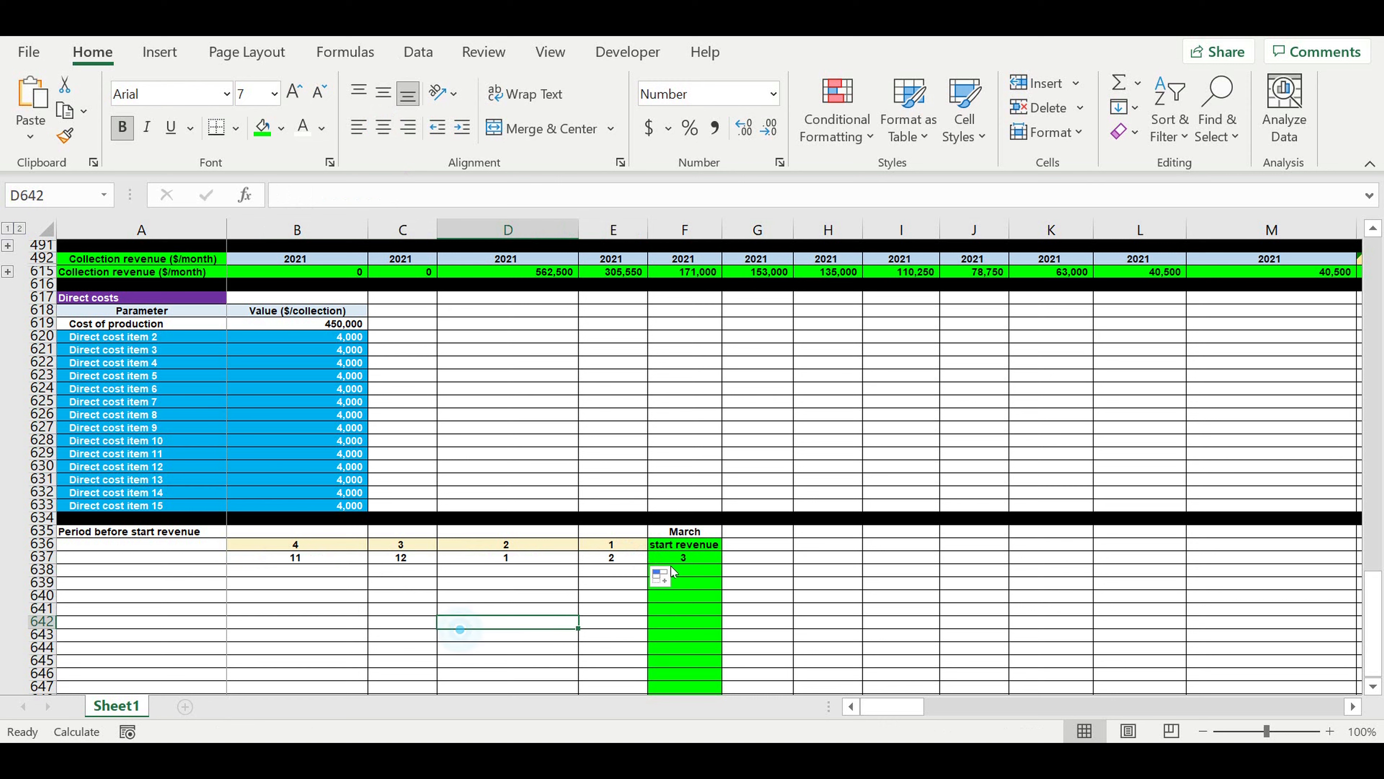
pyautogui.click(632, 530)
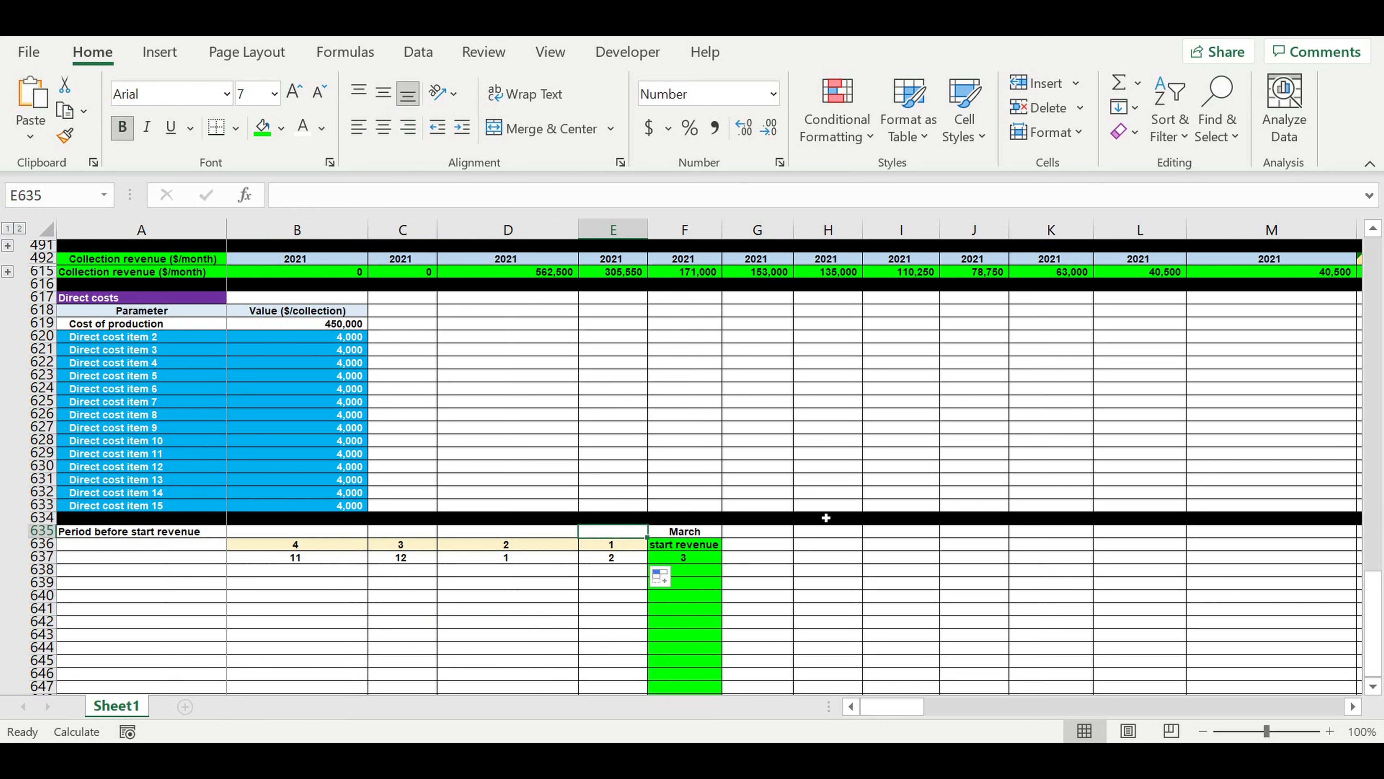
# Fill the month numbers in B637:E637 with the second-lightest gold theme color.
pyautogui.moveTo(622, 562); pyautogui.dragTo(257, 560)
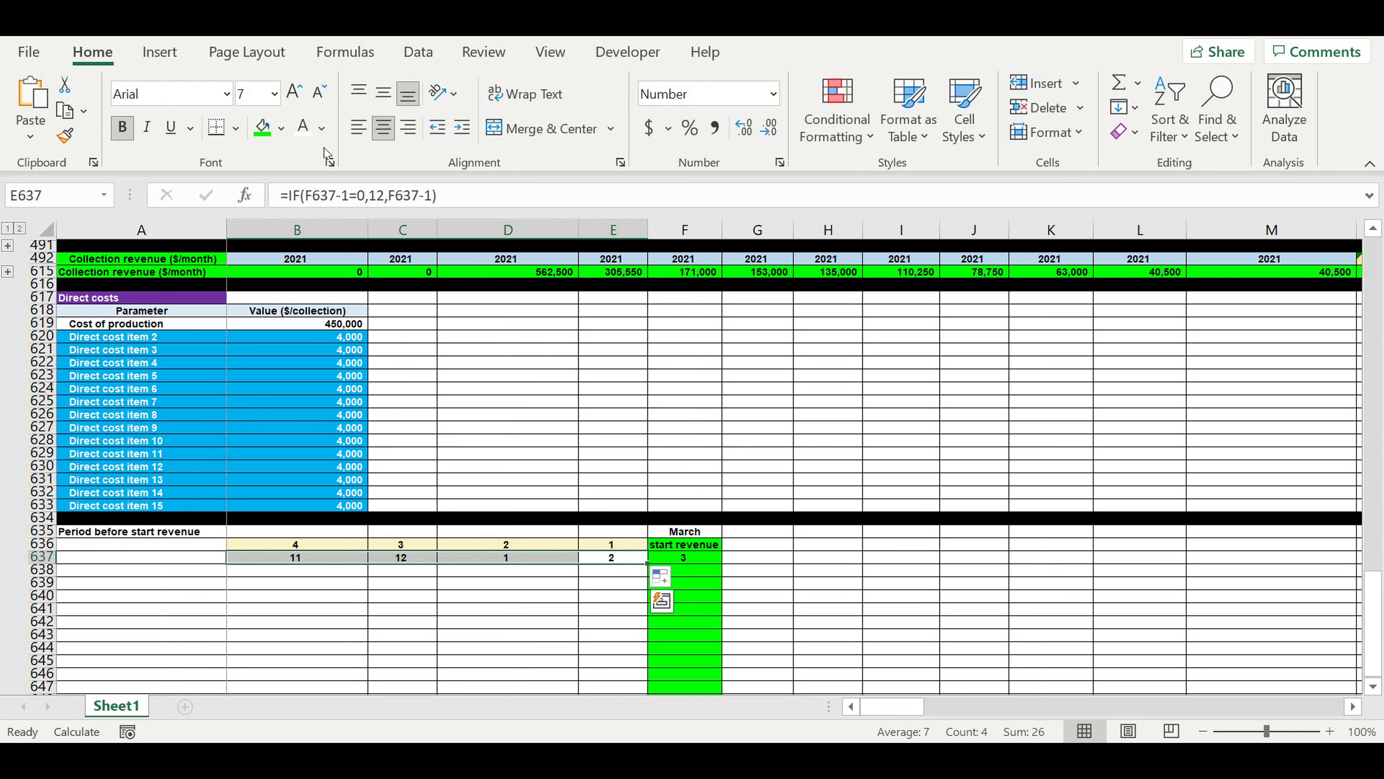
pyautogui.click(282, 130)
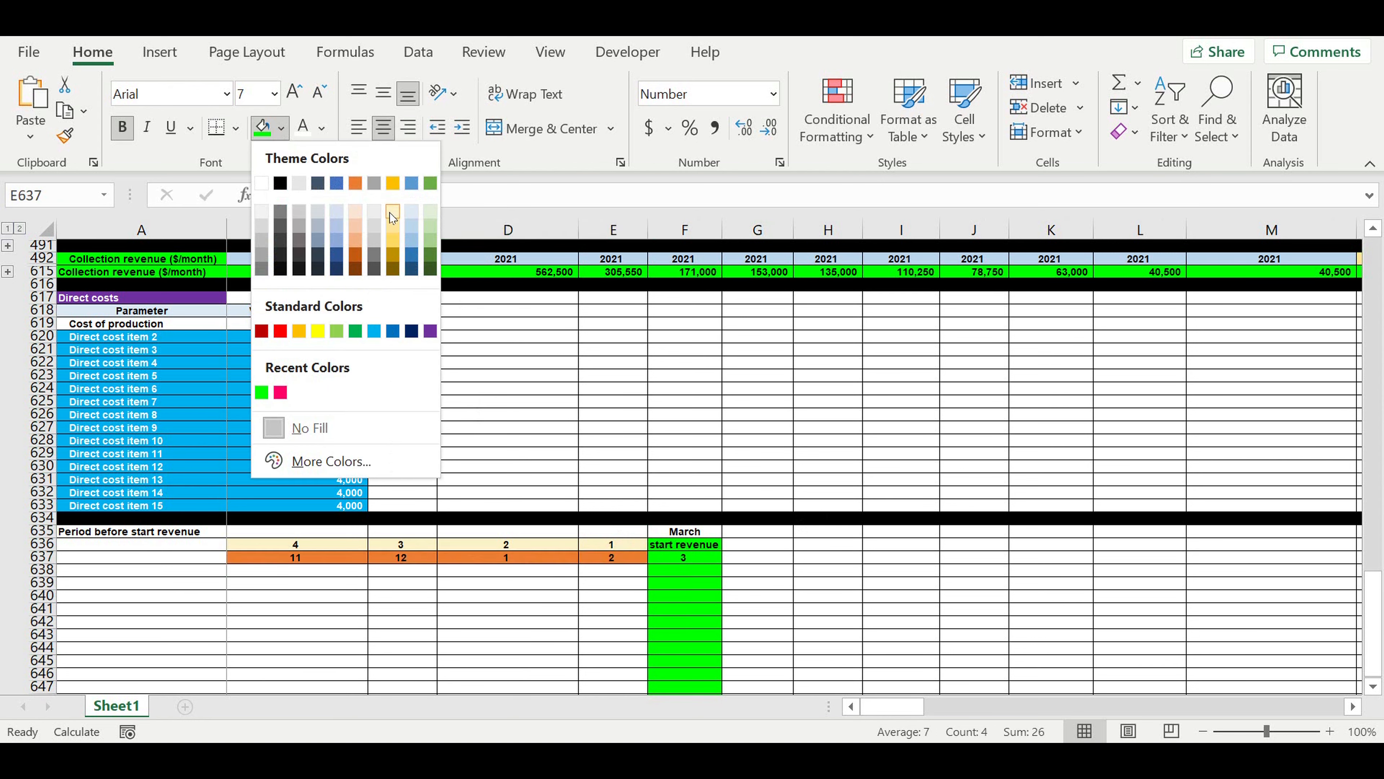
pyautogui.click(389, 224)
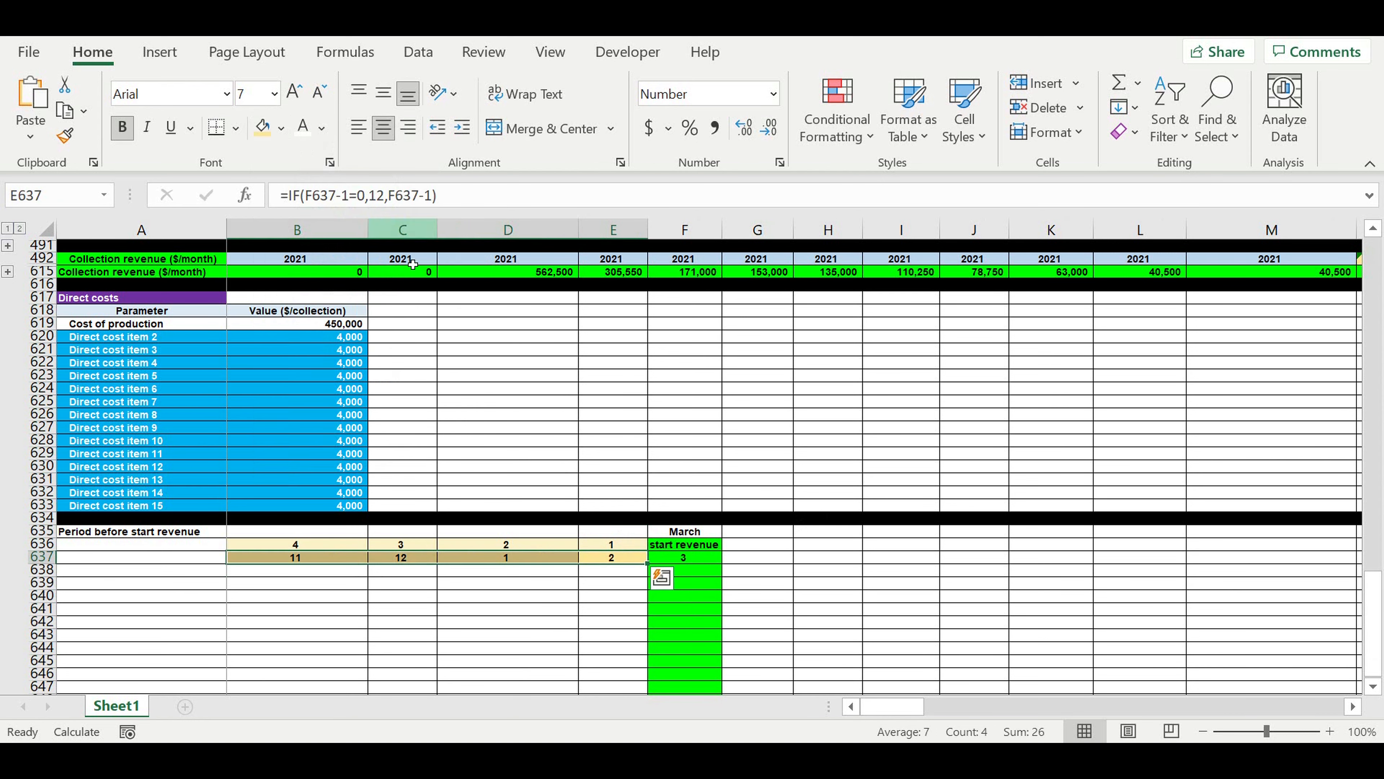
pyautogui.click(599, 595)
# Compose =VLOOKUP(E637,E1:F12,2,0) in E635 to look up the month name from the month number.
pyautogui.click(632, 532)
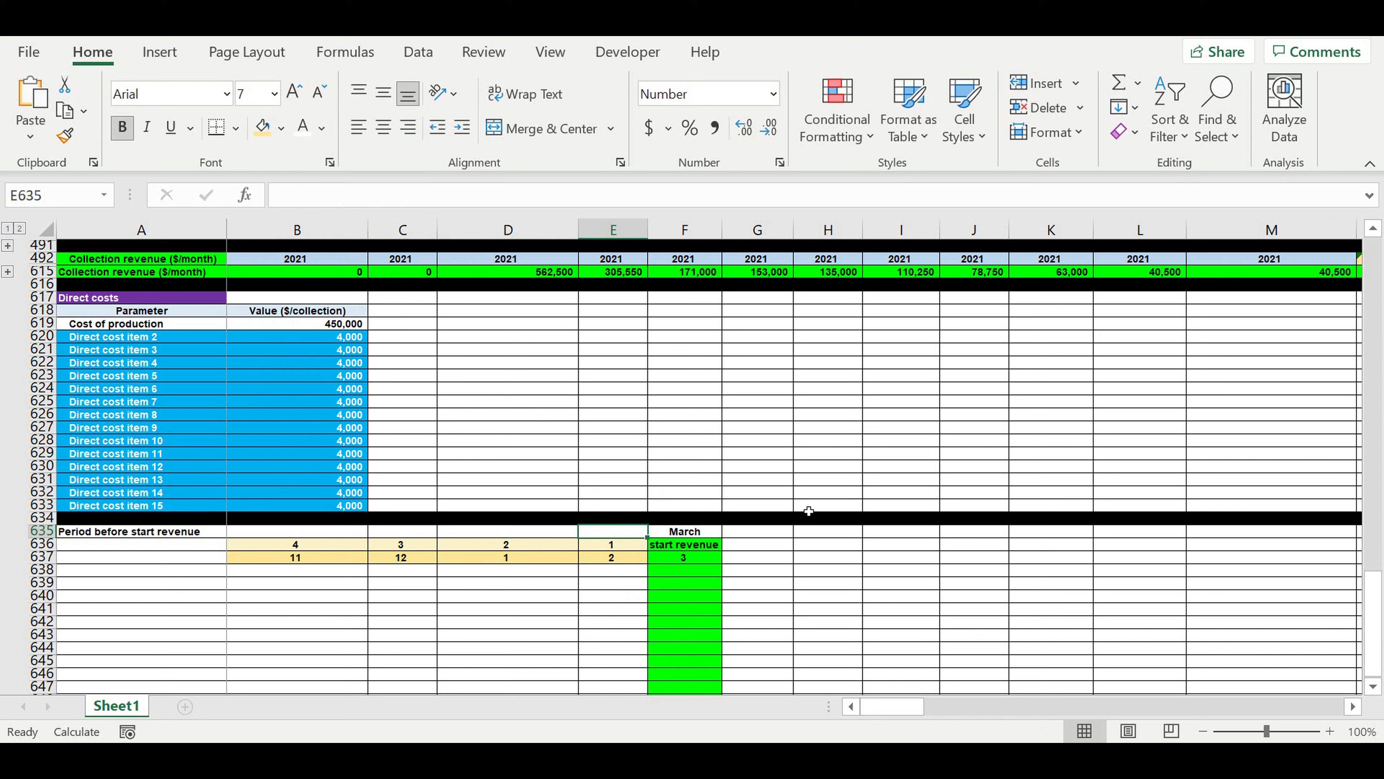
pyautogui.write('=vl')
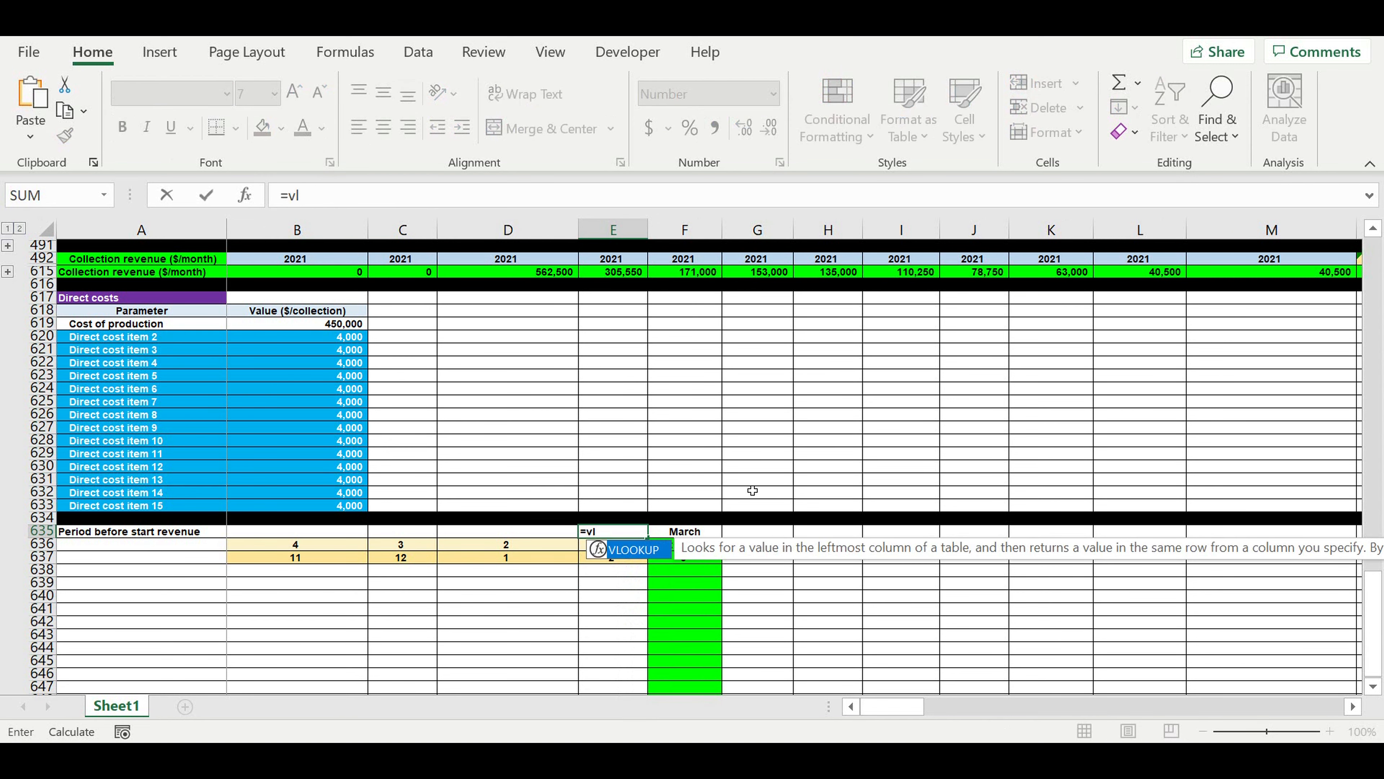
pyautogui.doubleClick(628, 549)
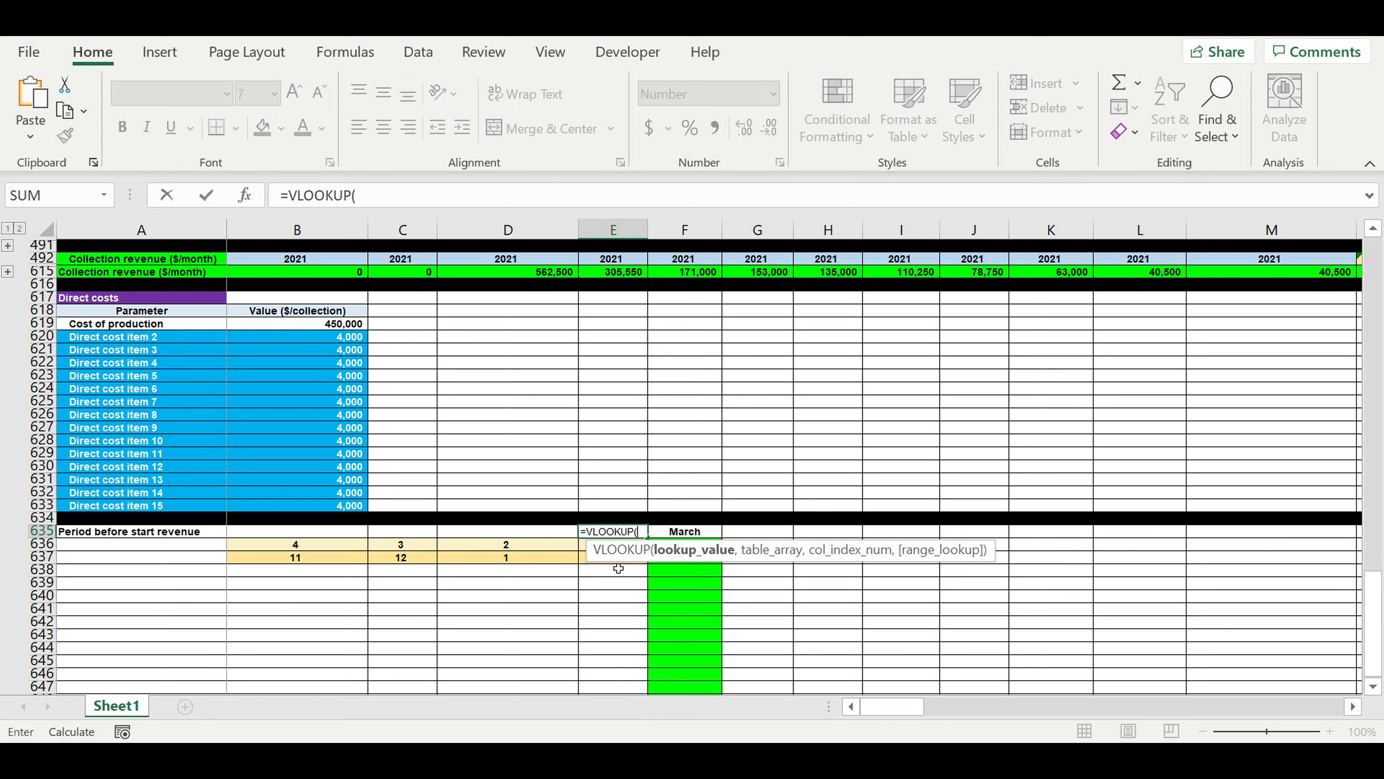
pyautogui.click(590, 562)
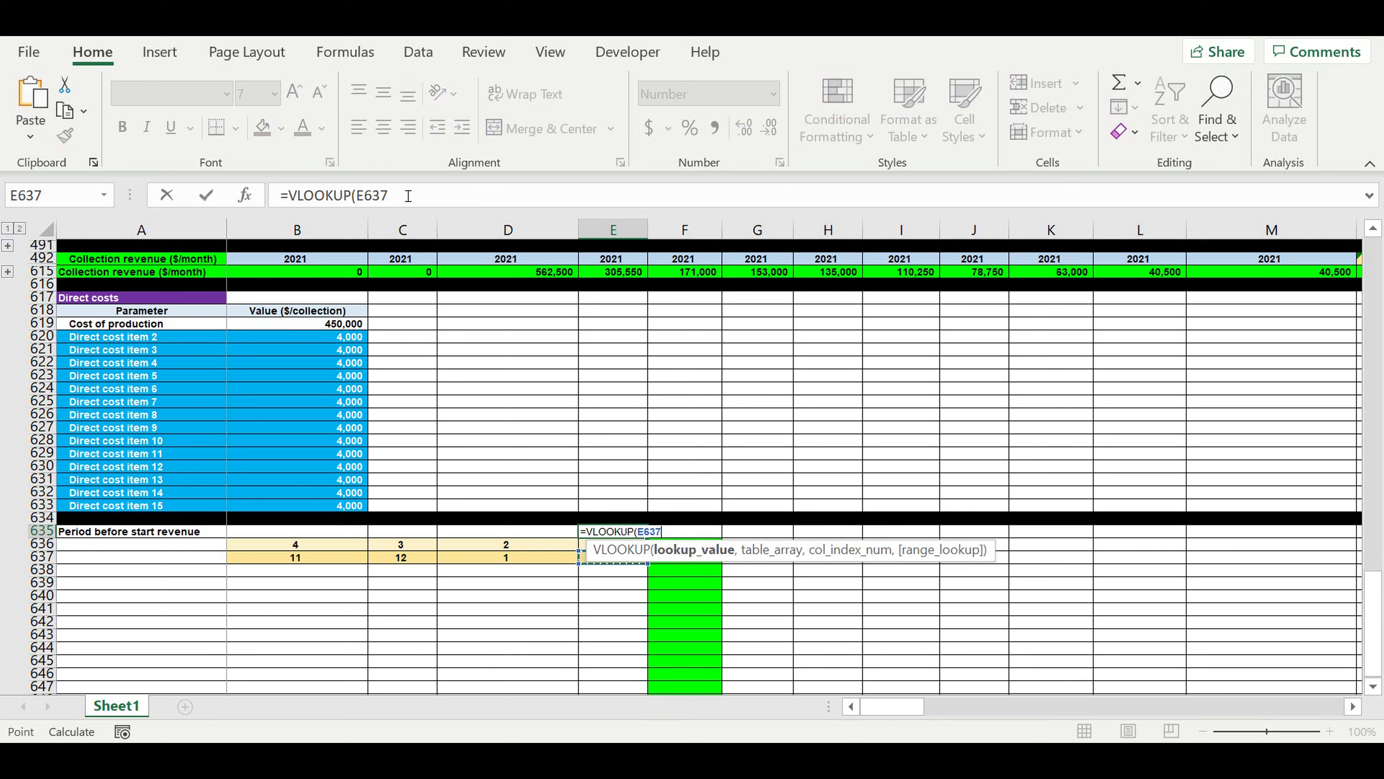
pyautogui.click(438, 196)
pyautogui.write(',')
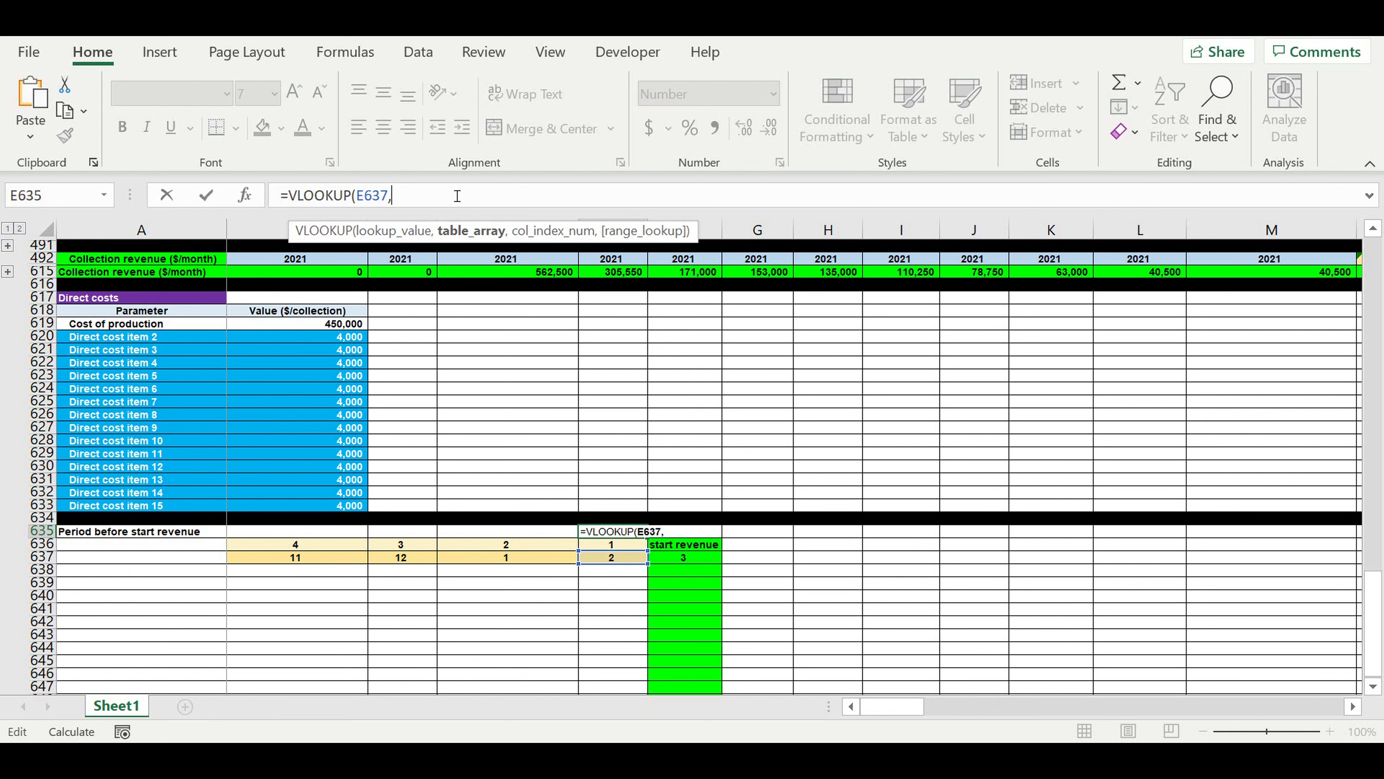
pyautogui.moveTo(1377, 578); pyautogui.dragTo(1374, 48)
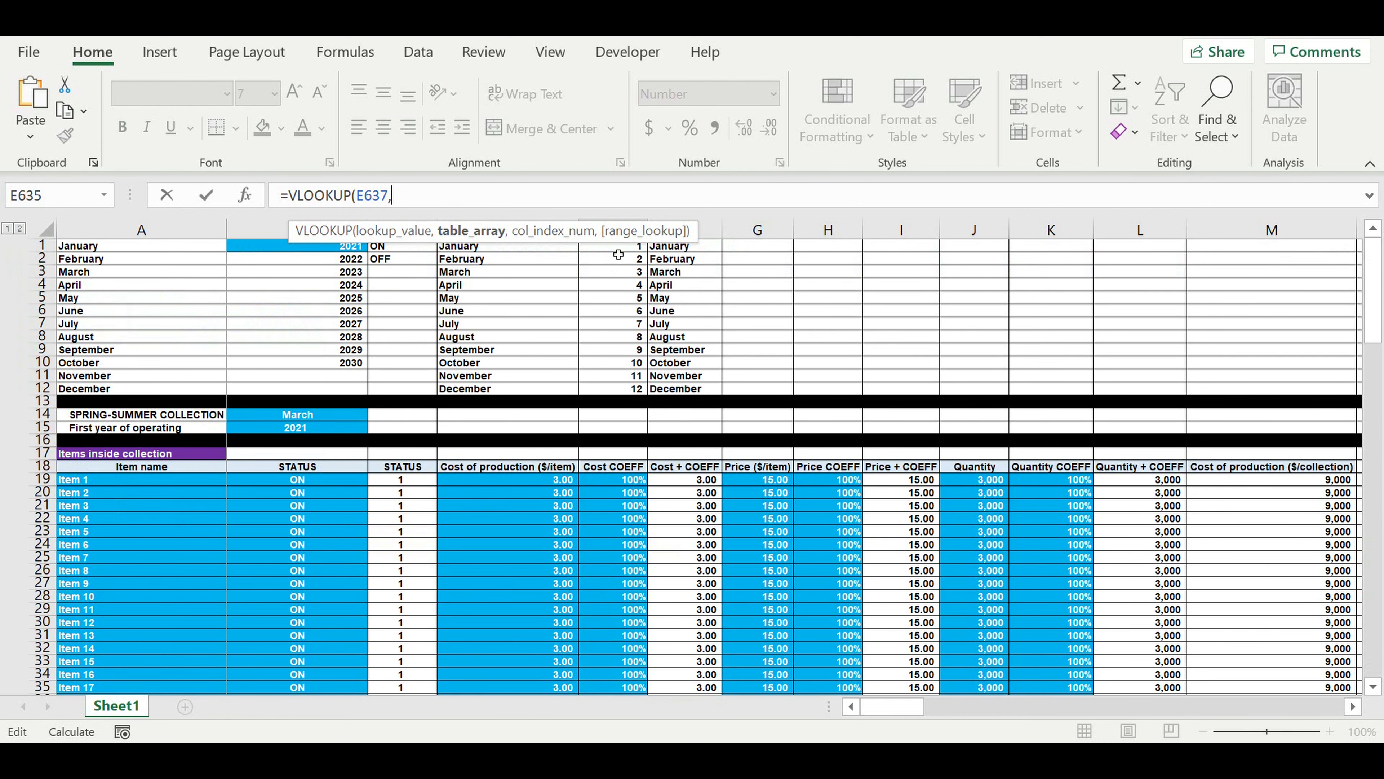
pyautogui.moveTo(623, 251); pyautogui.dragTo(674, 389)
pyautogui.click(479, 196)
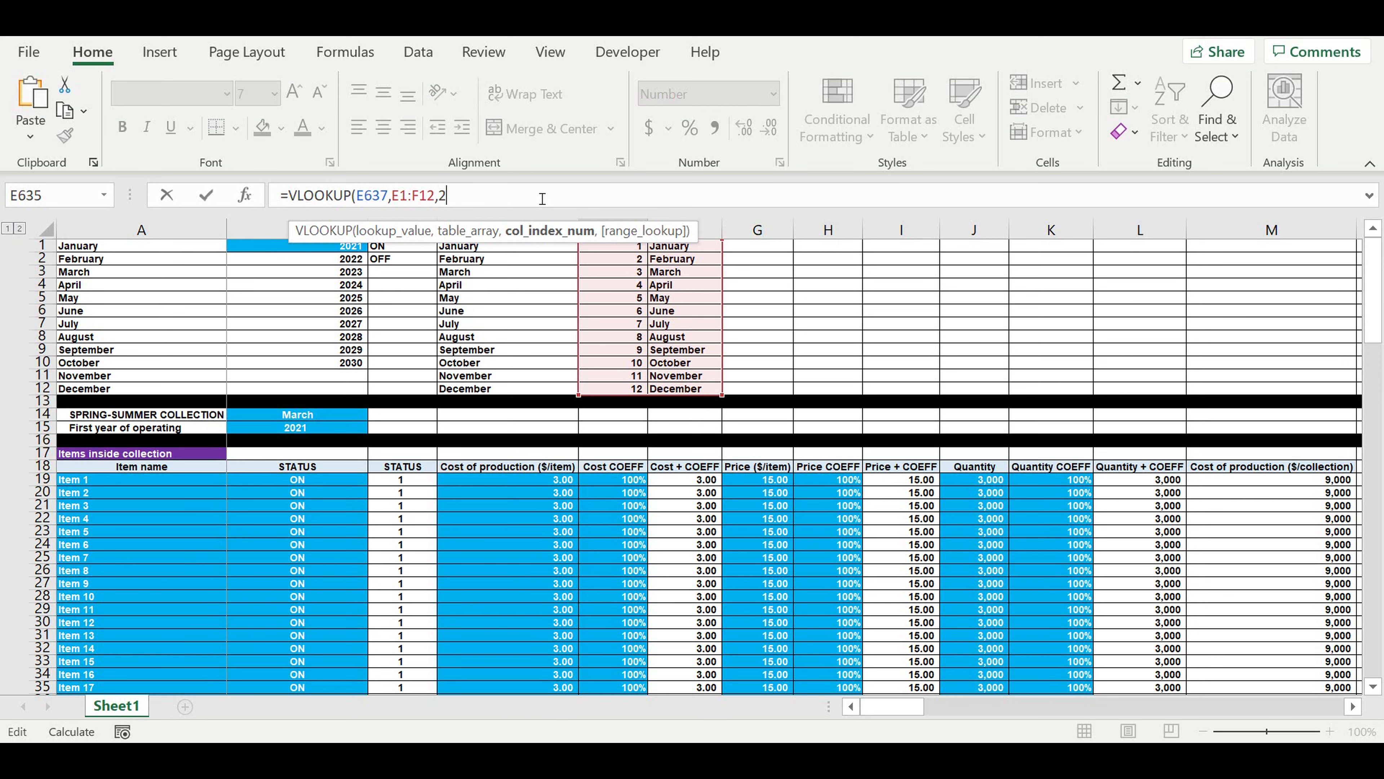
pyautogui.write(',2,')
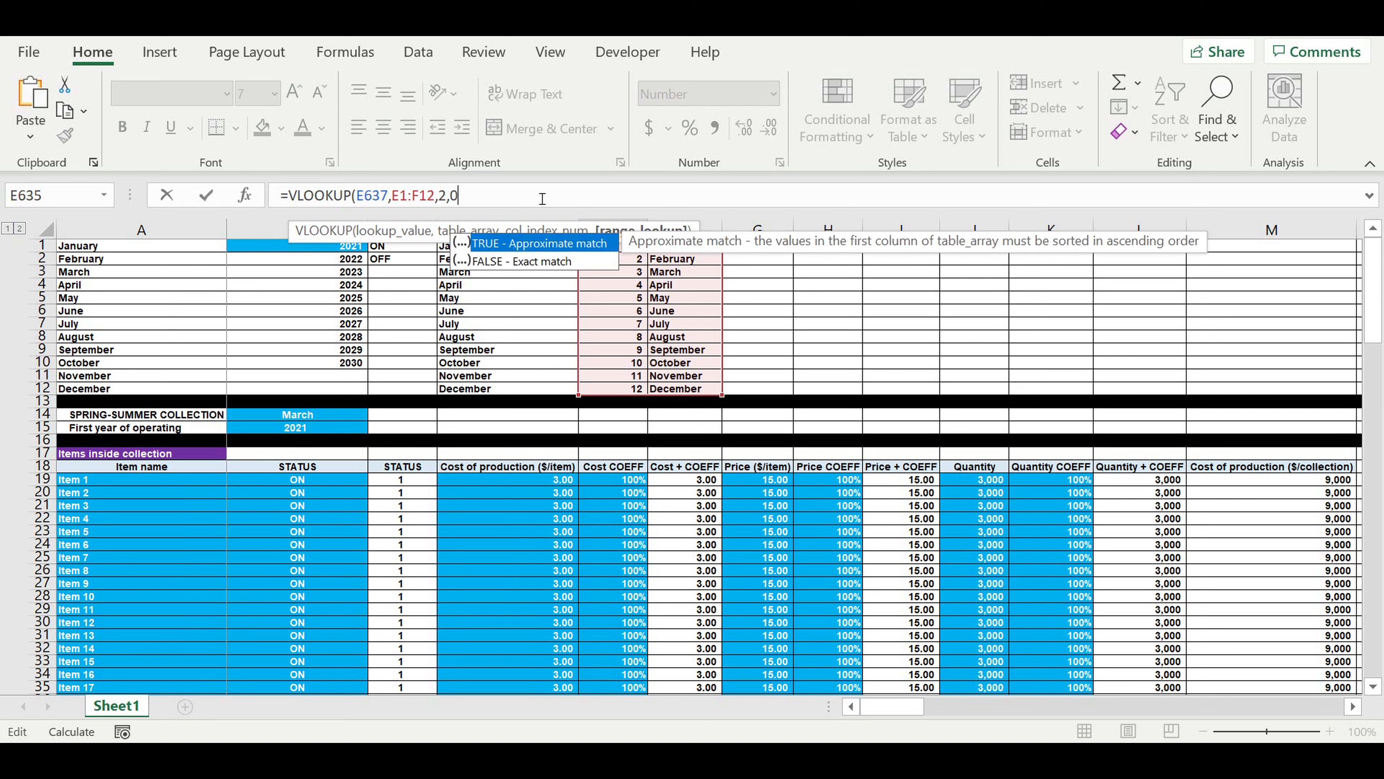
pyautogui.write('0)')
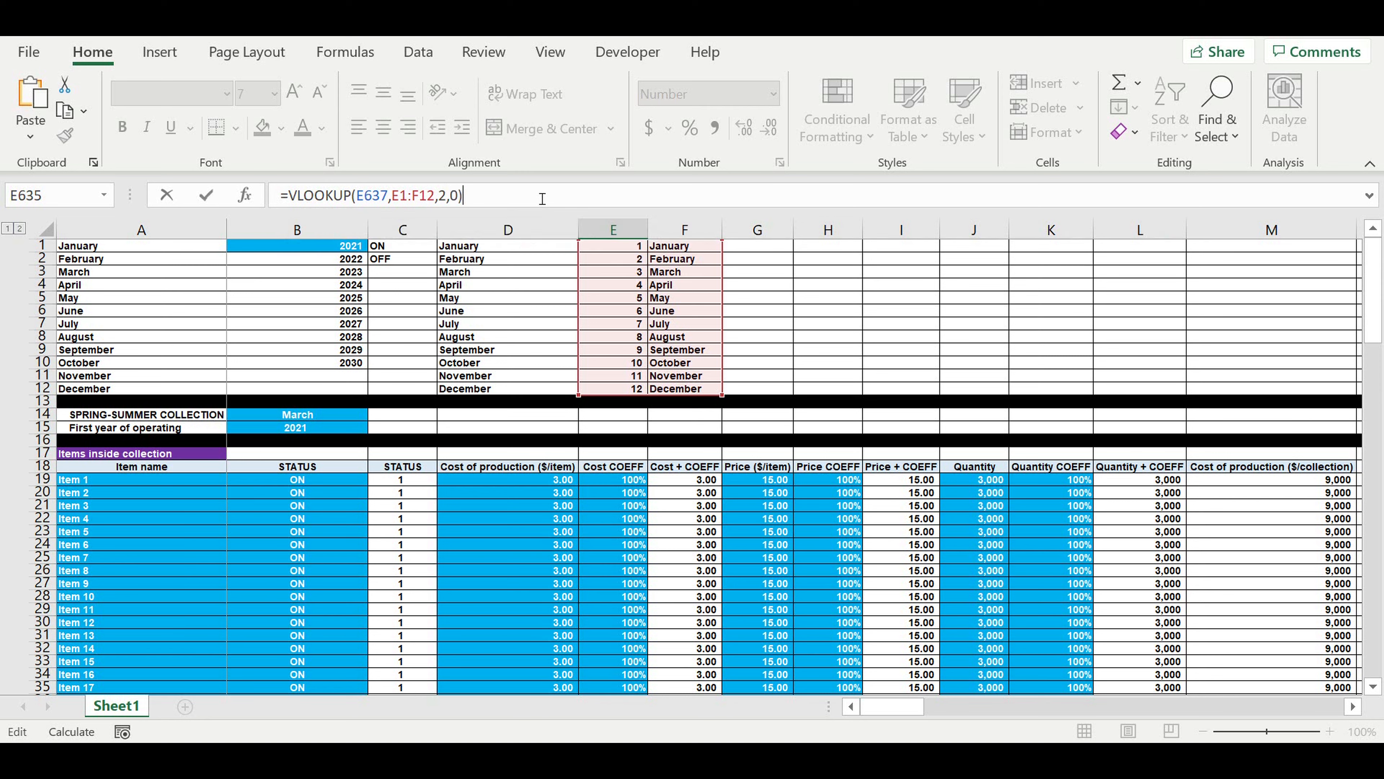
# Make the lookup table reference in E635's formula absolute as $E$1:$F$12 and commit the formula.
pyautogui.click(405, 199)
pyautogui.press('Left')
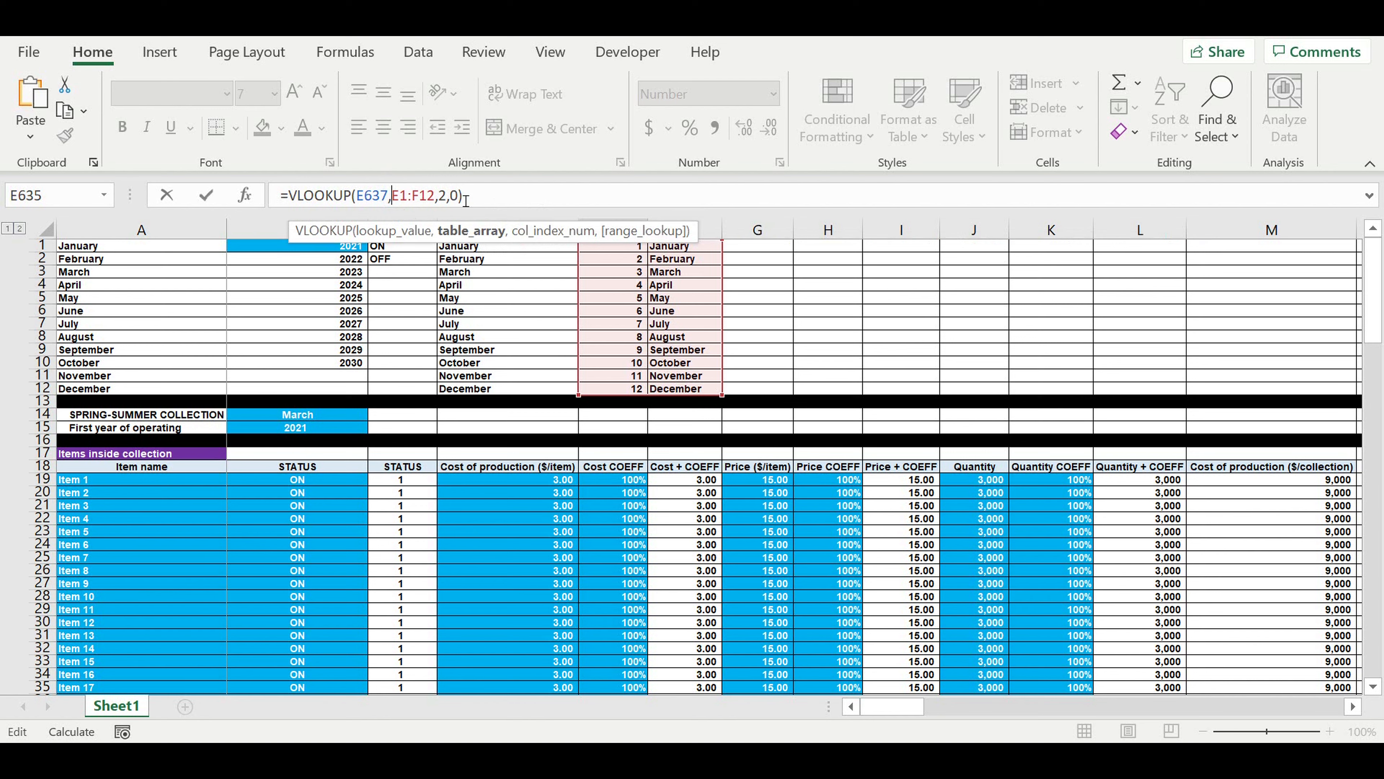
pyautogui.write('$')
pyautogui.press('Right')
pyautogui.write('$')
pyautogui.press('Right')
pyautogui.press('Right')
pyautogui.write('$')
pyautogui.press('Right')
pyautogui.write('$')
pyautogui.press('Return')
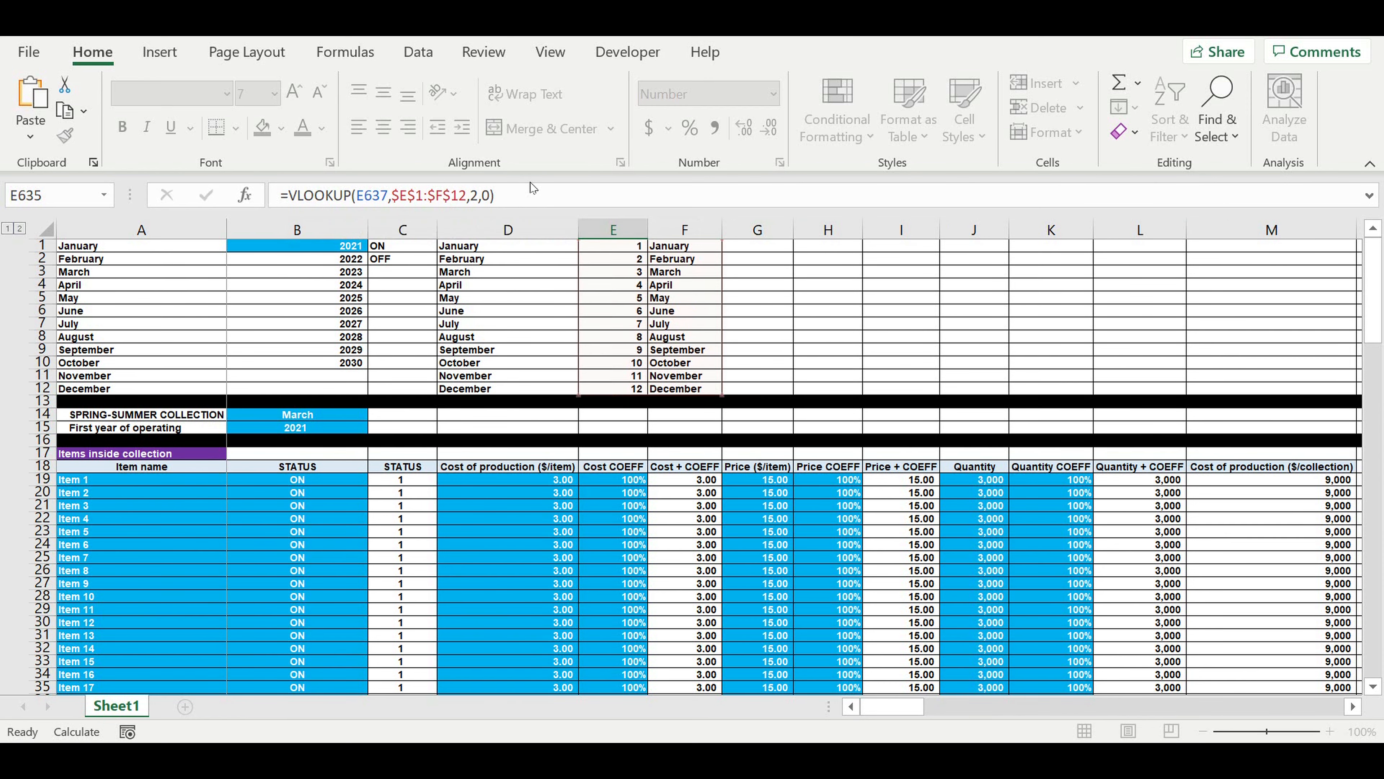
# Center E635 and extend its month name lookup formula leftward through B635.
pyautogui.scroll(-4, 697, 489)
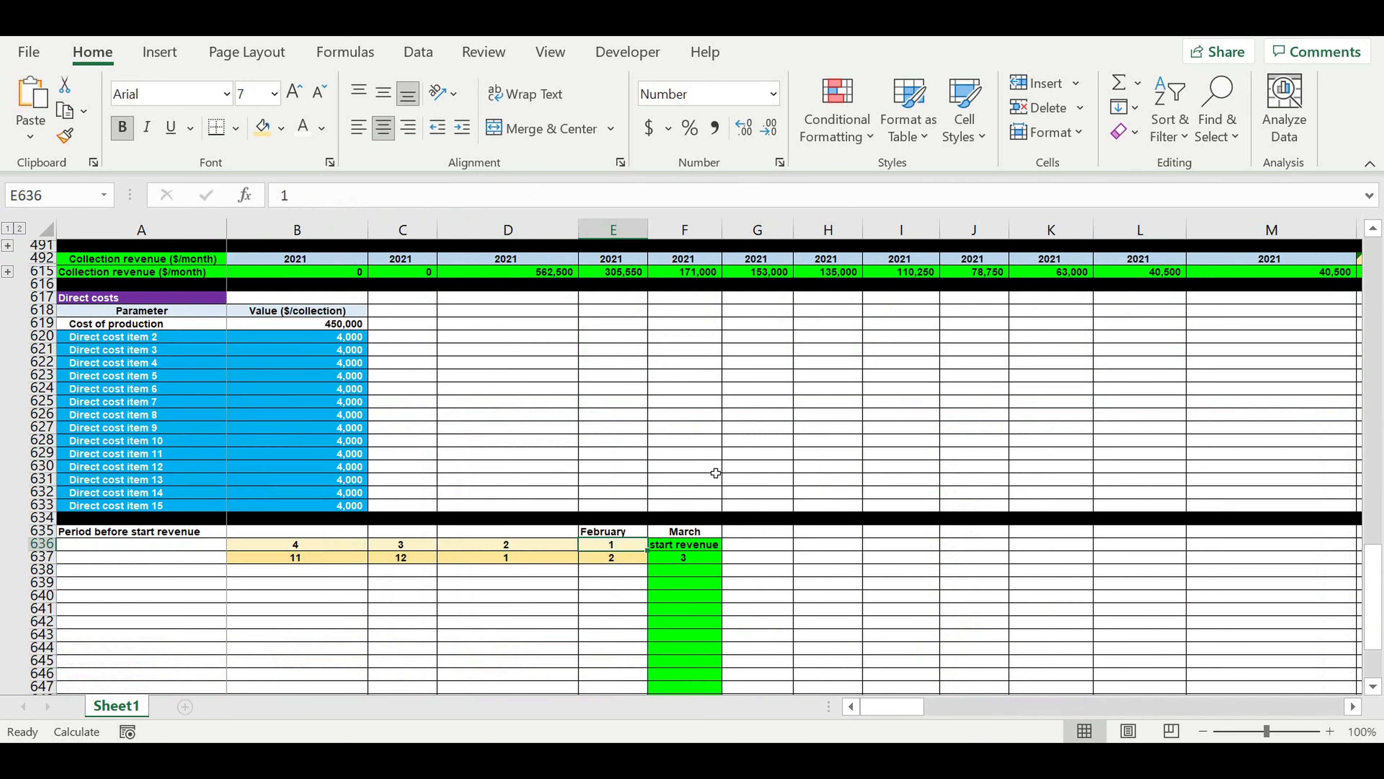
pyautogui.click(620, 536)
pyautogui.click(383, 127)
pyautogui.moveTo(648, 538); pyautogui.dragTo(297, 540)
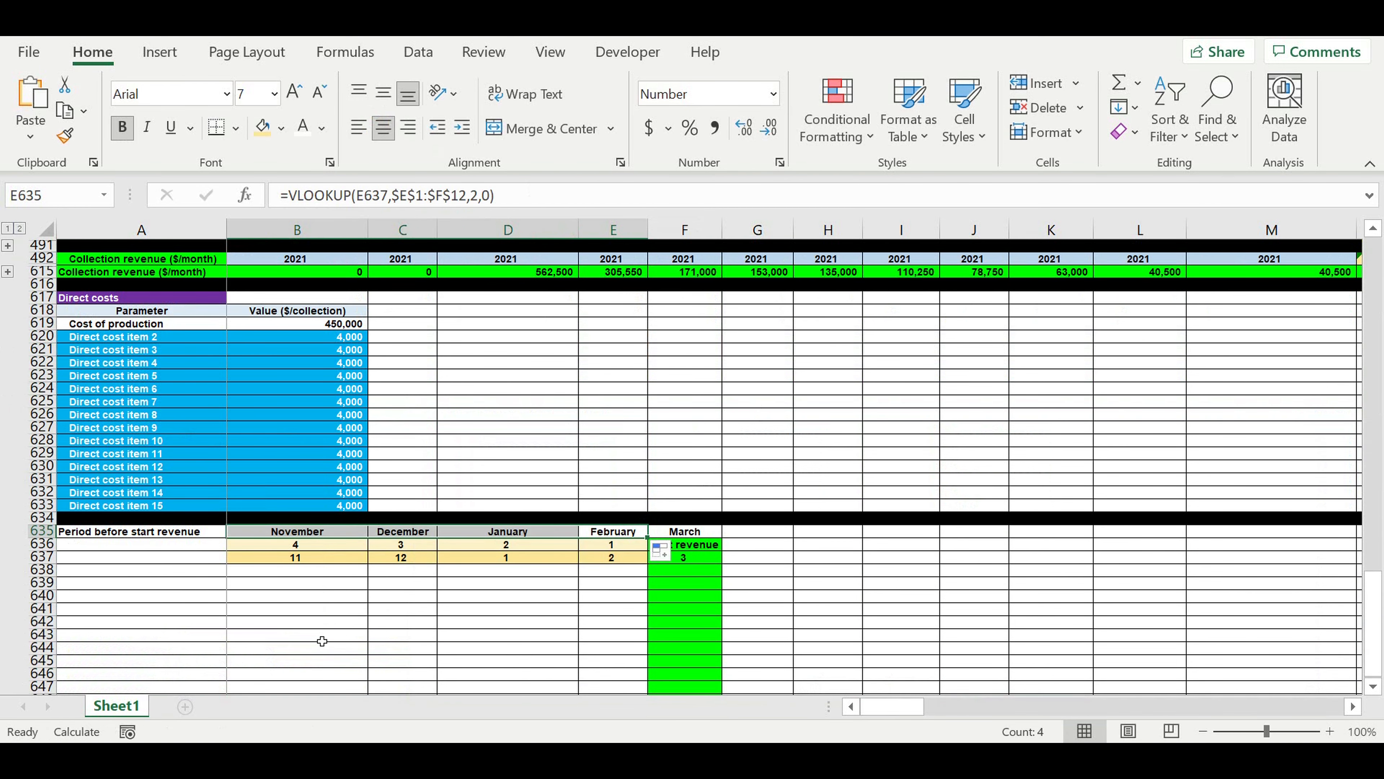
pyautogui.click(301, 648)
# Enter the label "% of expenses" in A636 beneath the period heading.
pyautogui.scroll(-3, 382, 490)
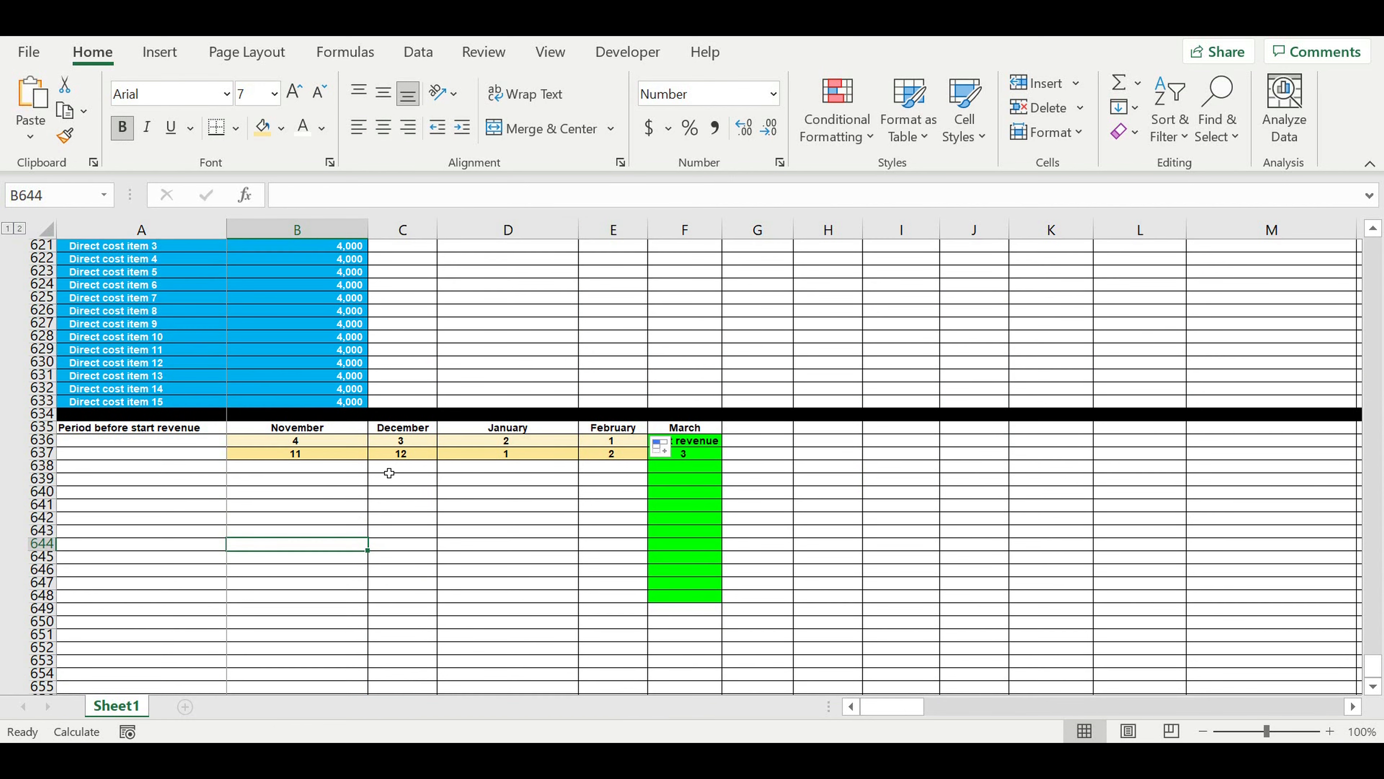
pyautogui.click(153, 430)
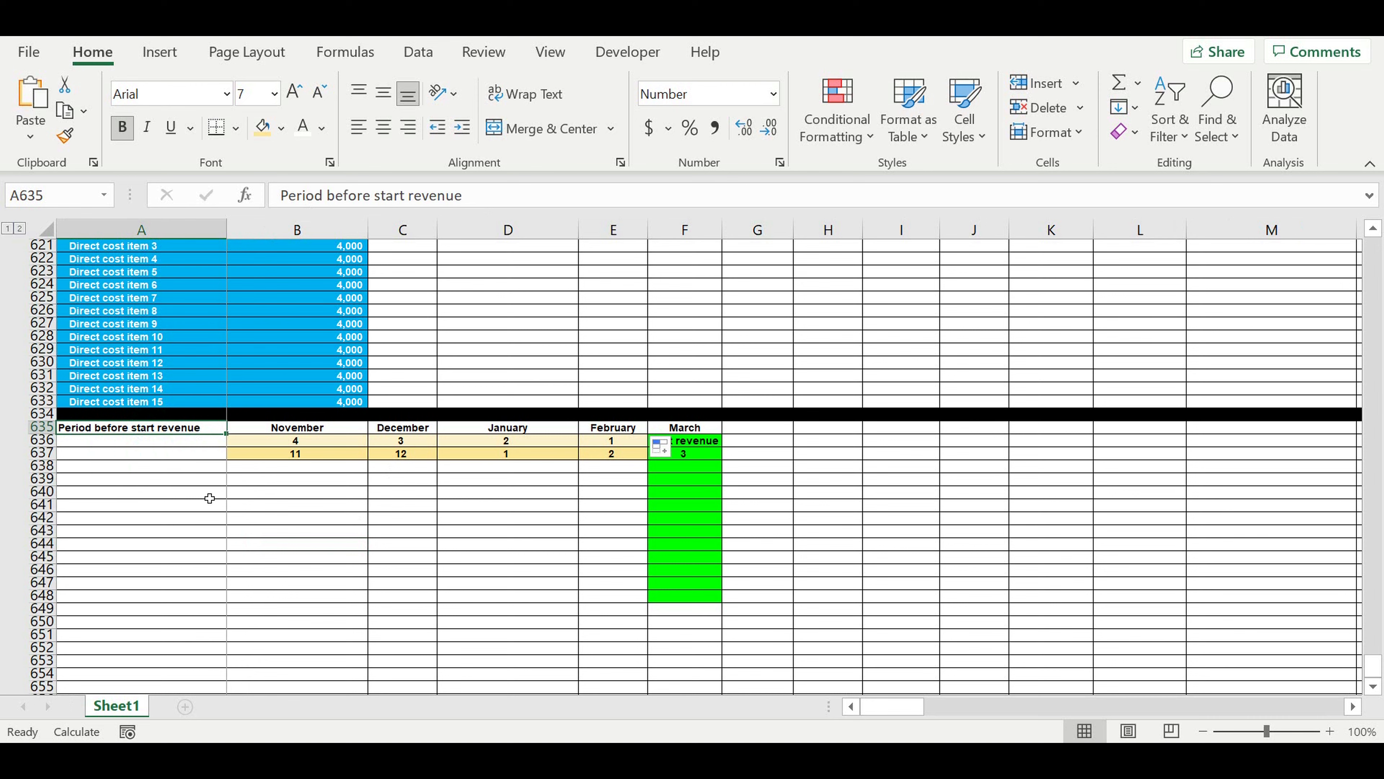
pyautogui.click(124, 442)
pyautogui.write('% of expenses')
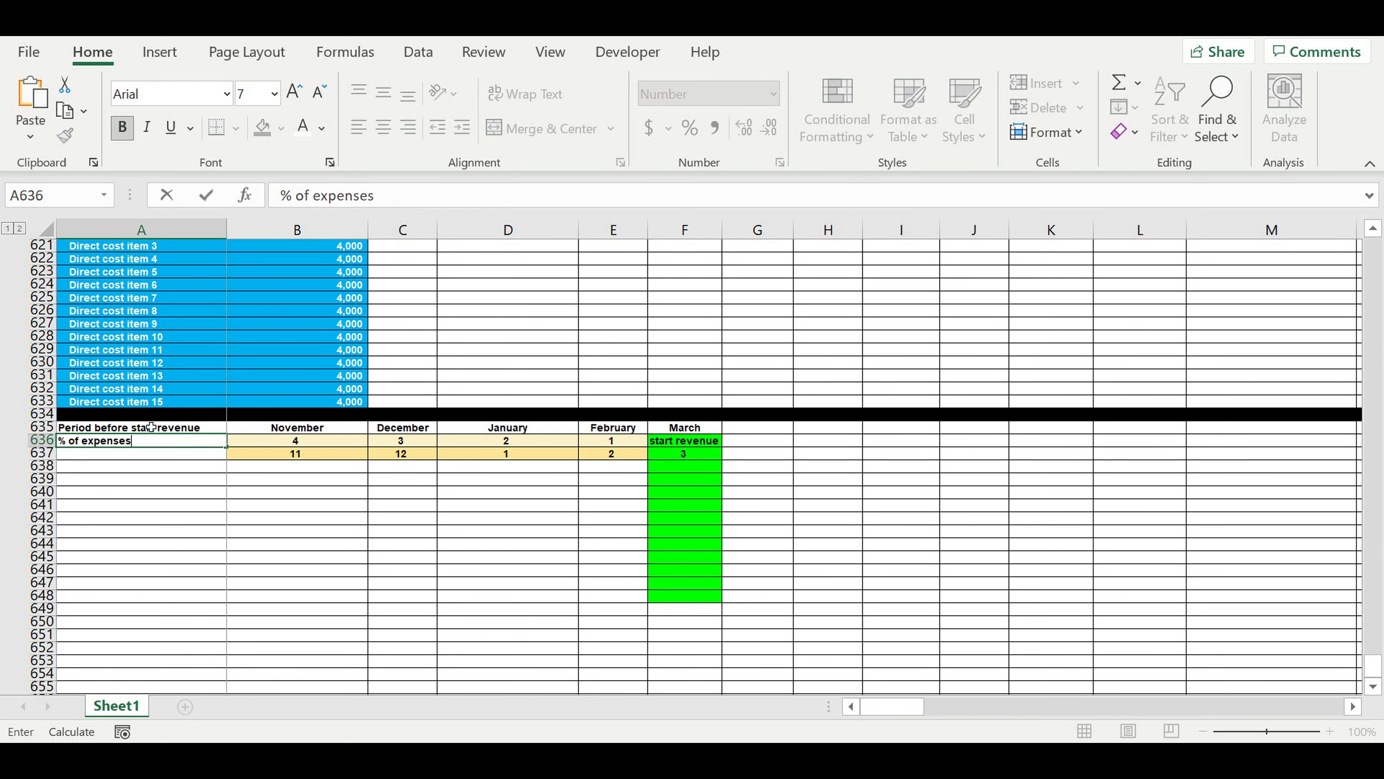
pyautogui.press('Return')
pyautogui.click(139, 442)
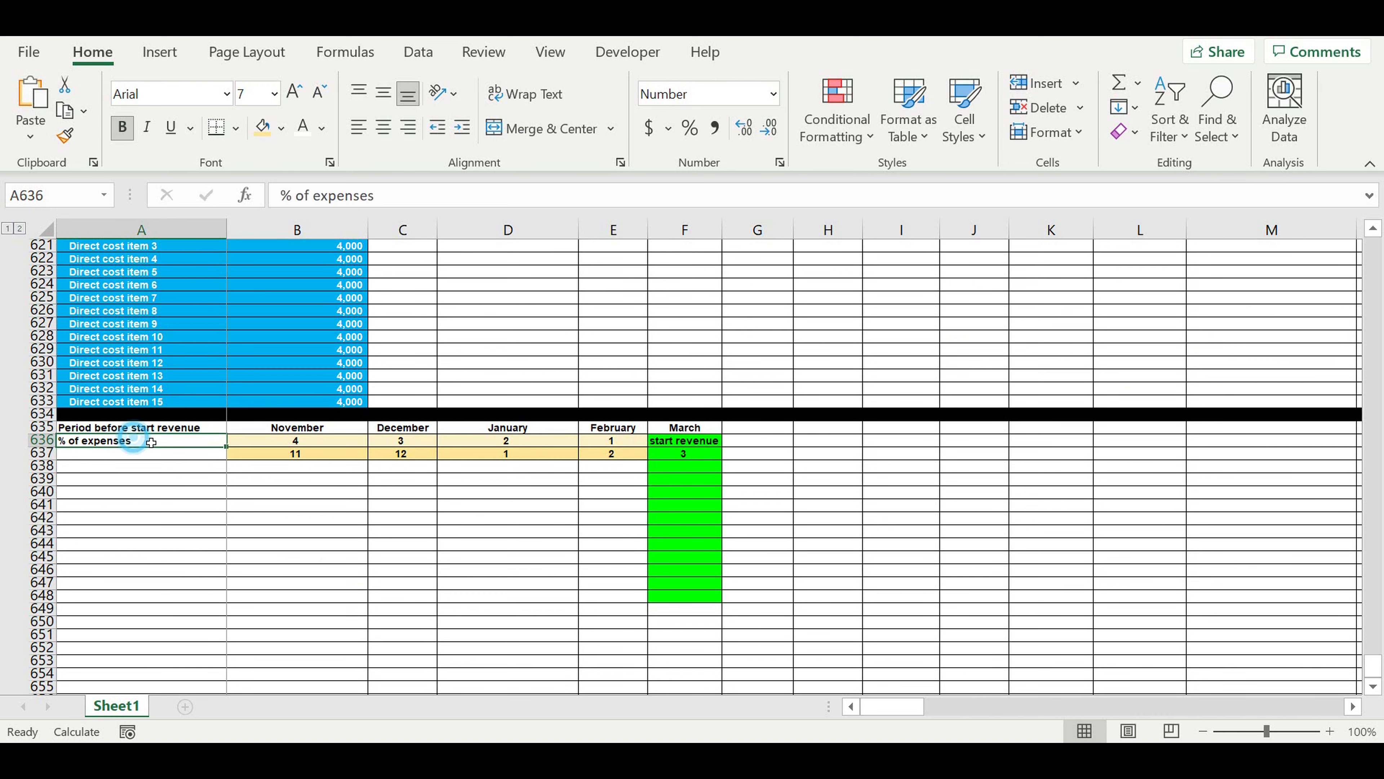
# Fill the month names in B635:F635 with the third-lightest gold theme color.
pyautogui.moveTo(119, 431); pyautogui.dragTo(123, 443)
pyautogui.moveTo(698, 429); pyautogui.dragTo(294, 428)
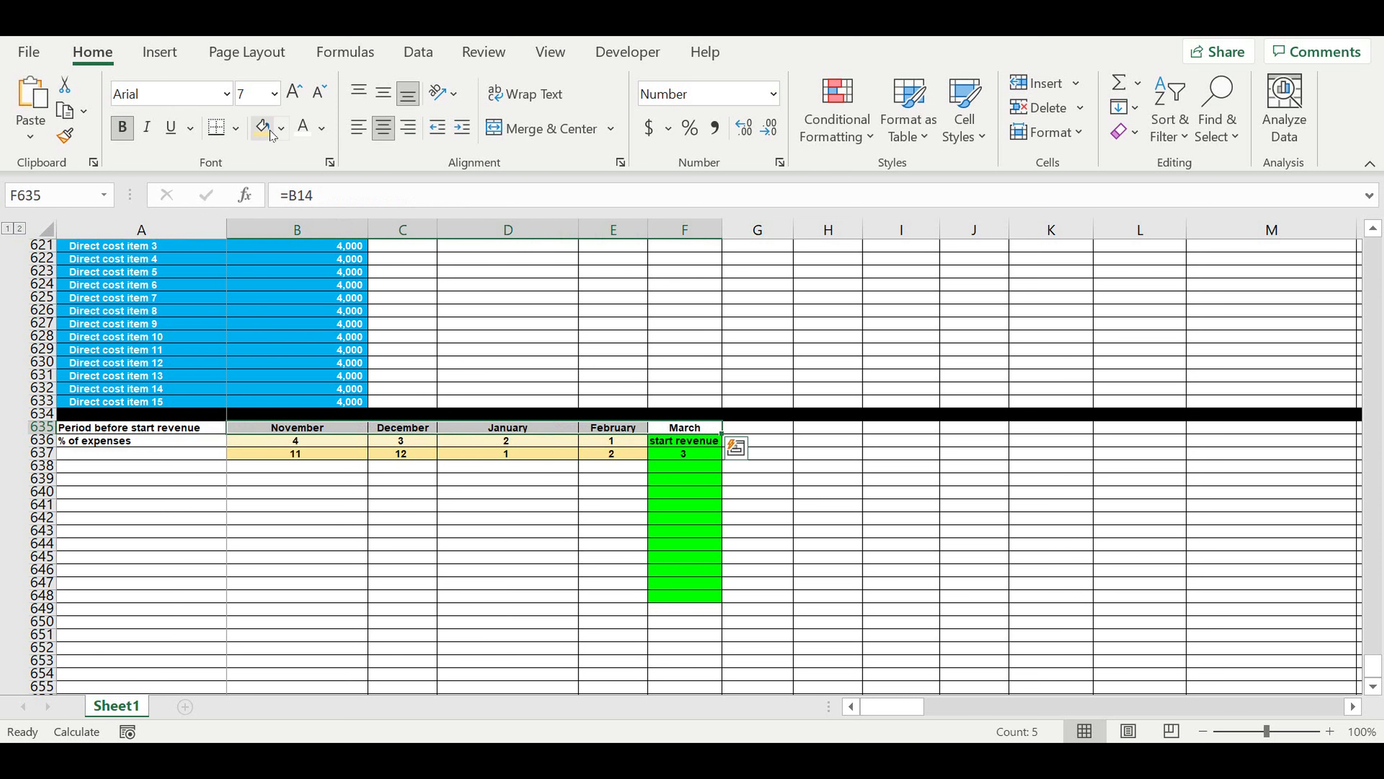
pyautogui.click(281, 129)
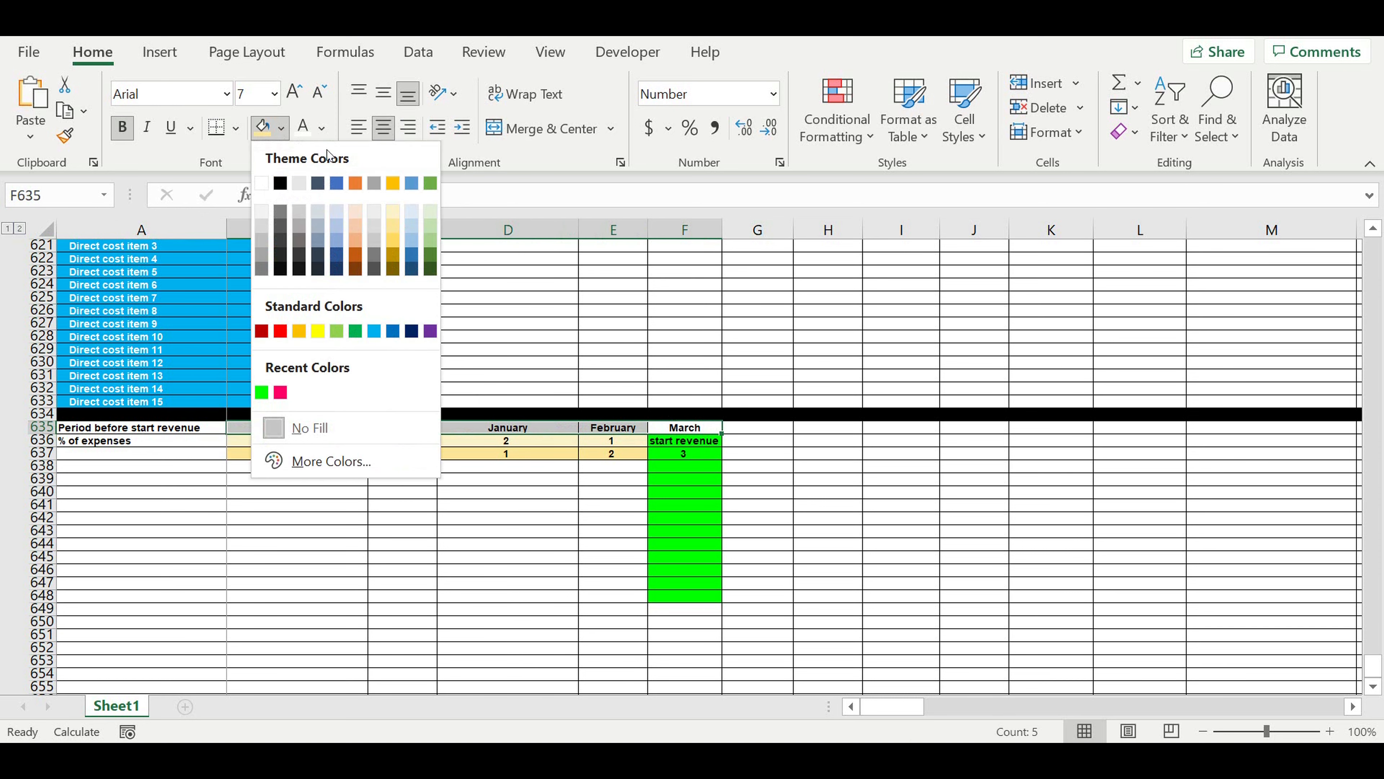
pyautogui.click(393, 242)
pyautogui.click(506, 539)
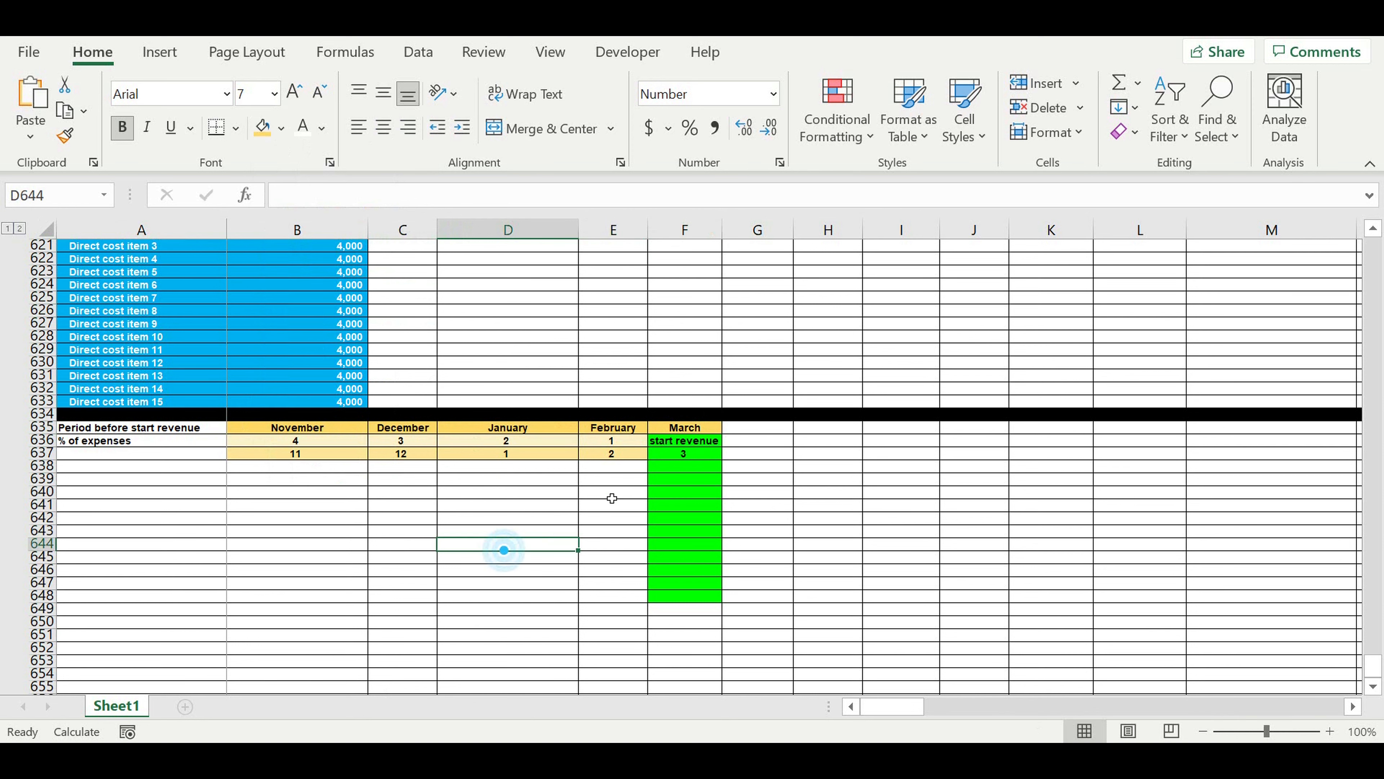
# Copy the "start revenue" label from F636 to F638 and fill it down through F648.
pyautogui.click(685, 445)
pyautogui.hotkey('ctrl', 'c')
pyautogui.click(684, 466)
pyautogui.hotkey('ctrl', 'v')
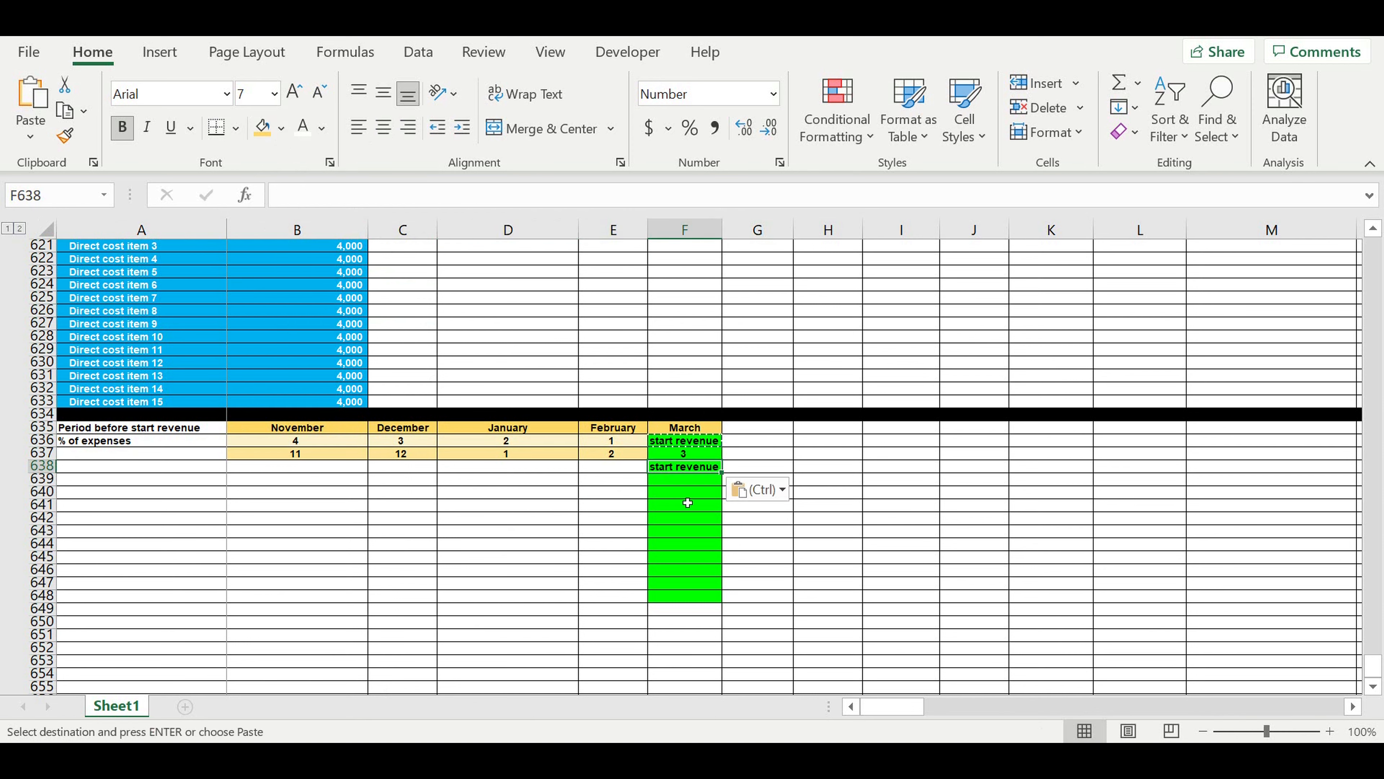
pyautogui.click(678, 466)
pyautogui.moveTo(728, 477); pyautogui.dragTo(707, 600)
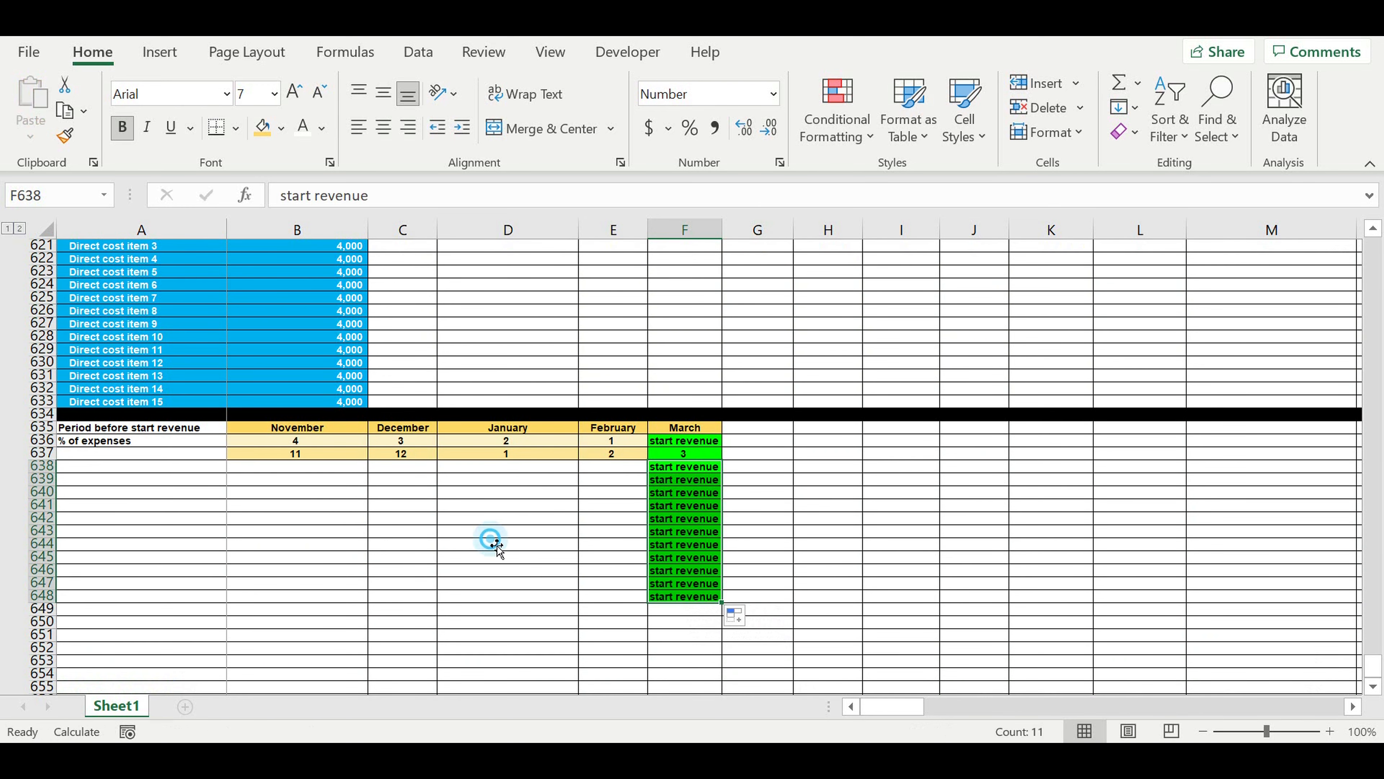
pyautogui.click(493, 543)
# Enter the heading "Direct cost item" in A637.
pyautogui.click(137, 457)
pyautogui.write('Direct cost ite')
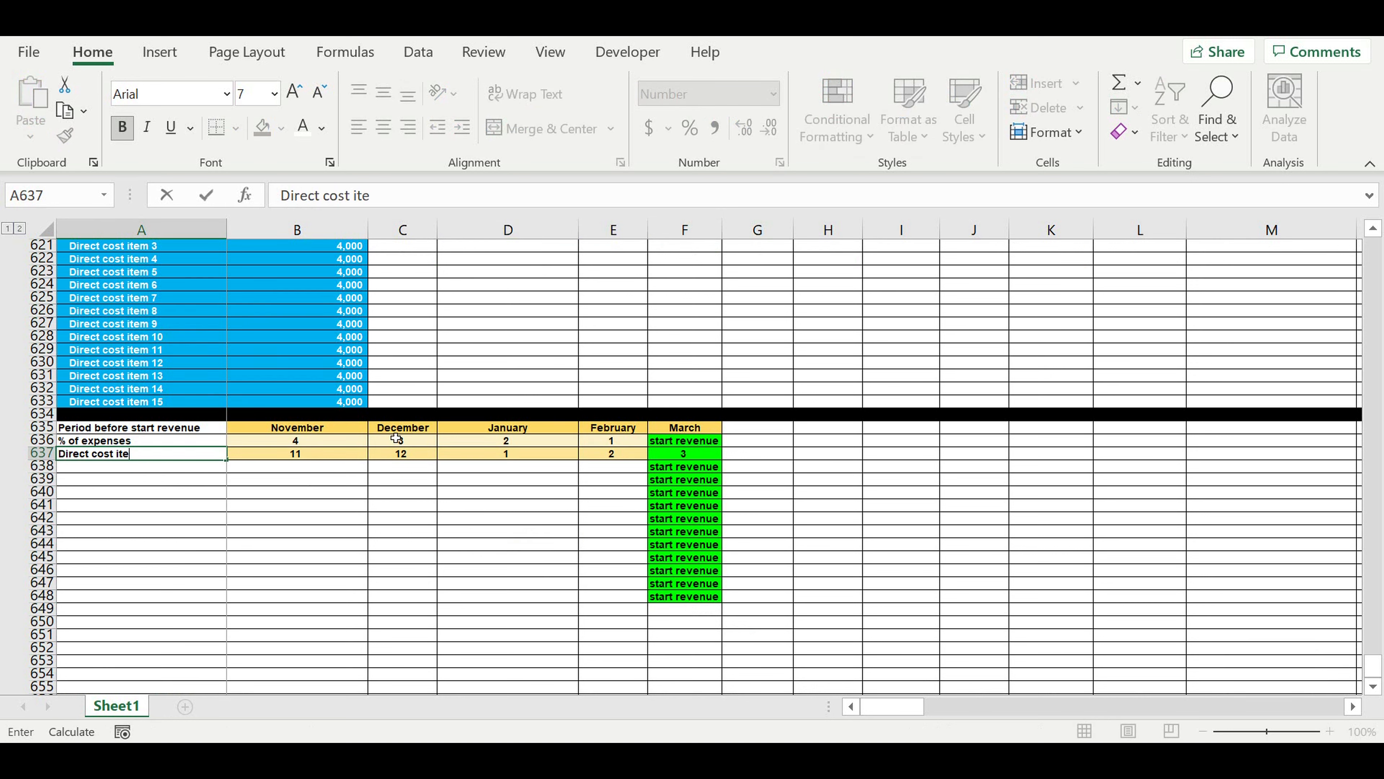
pyautogui.click(210, 513)
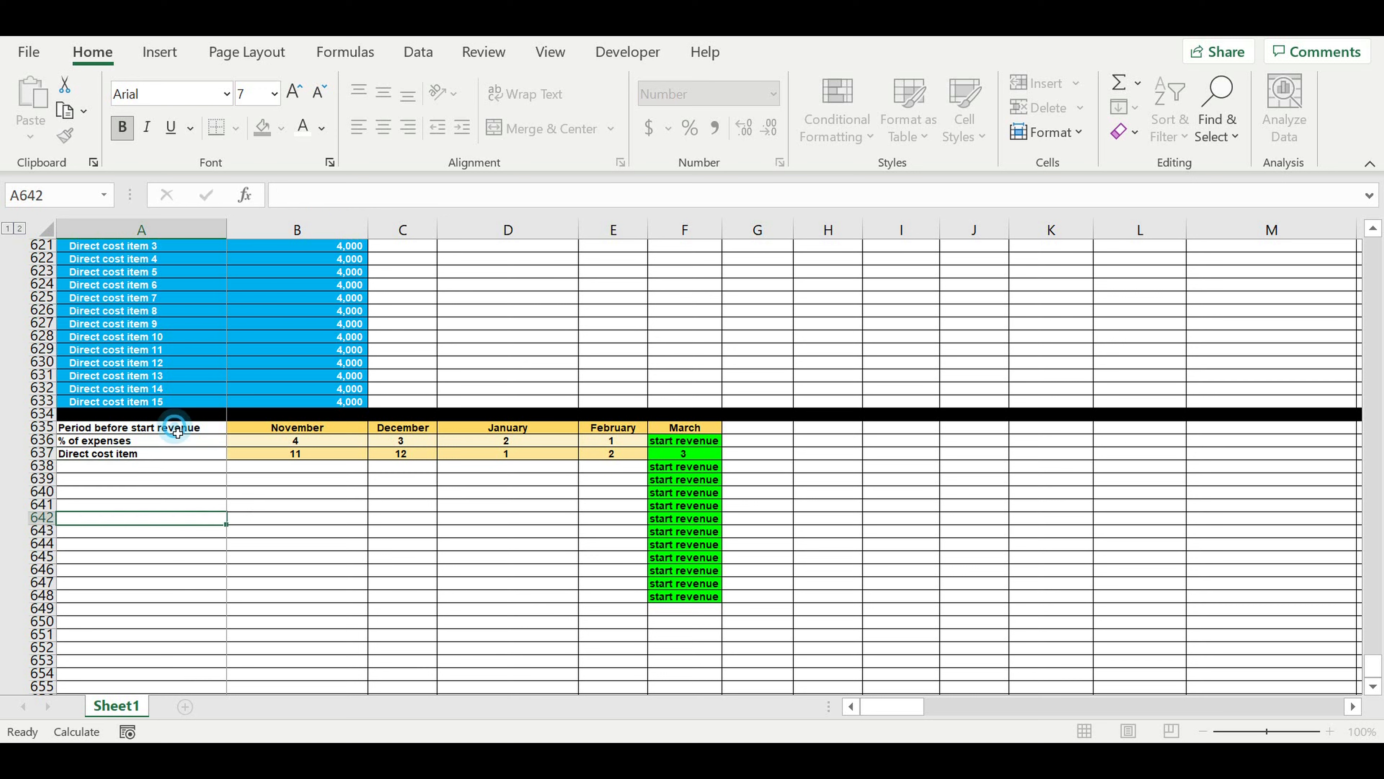
# Format the labels in A635:A636 with the standard dark blue fill and white font.
pyautogui.moveTo(174, 428); pyautogui.dragTo(173, 442)
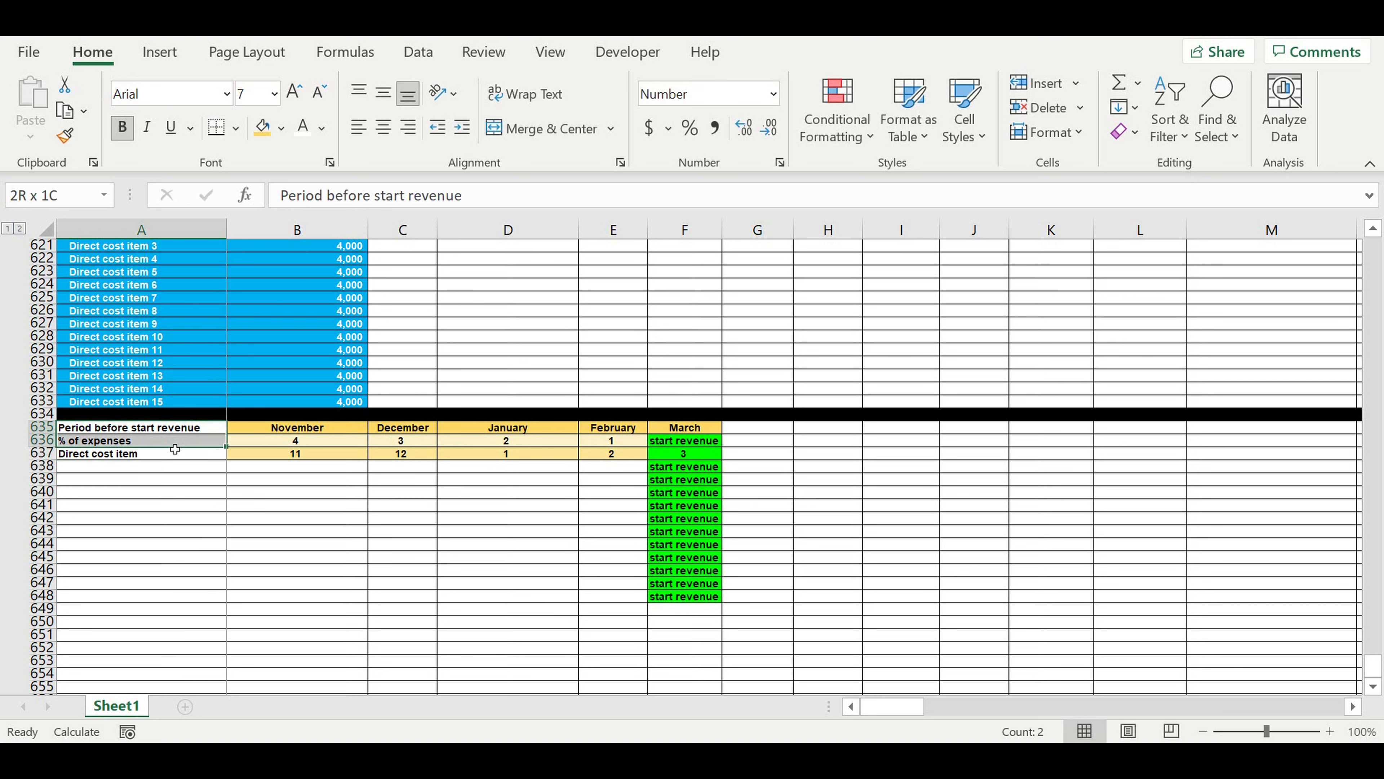
pyautogui.click(281, 128)
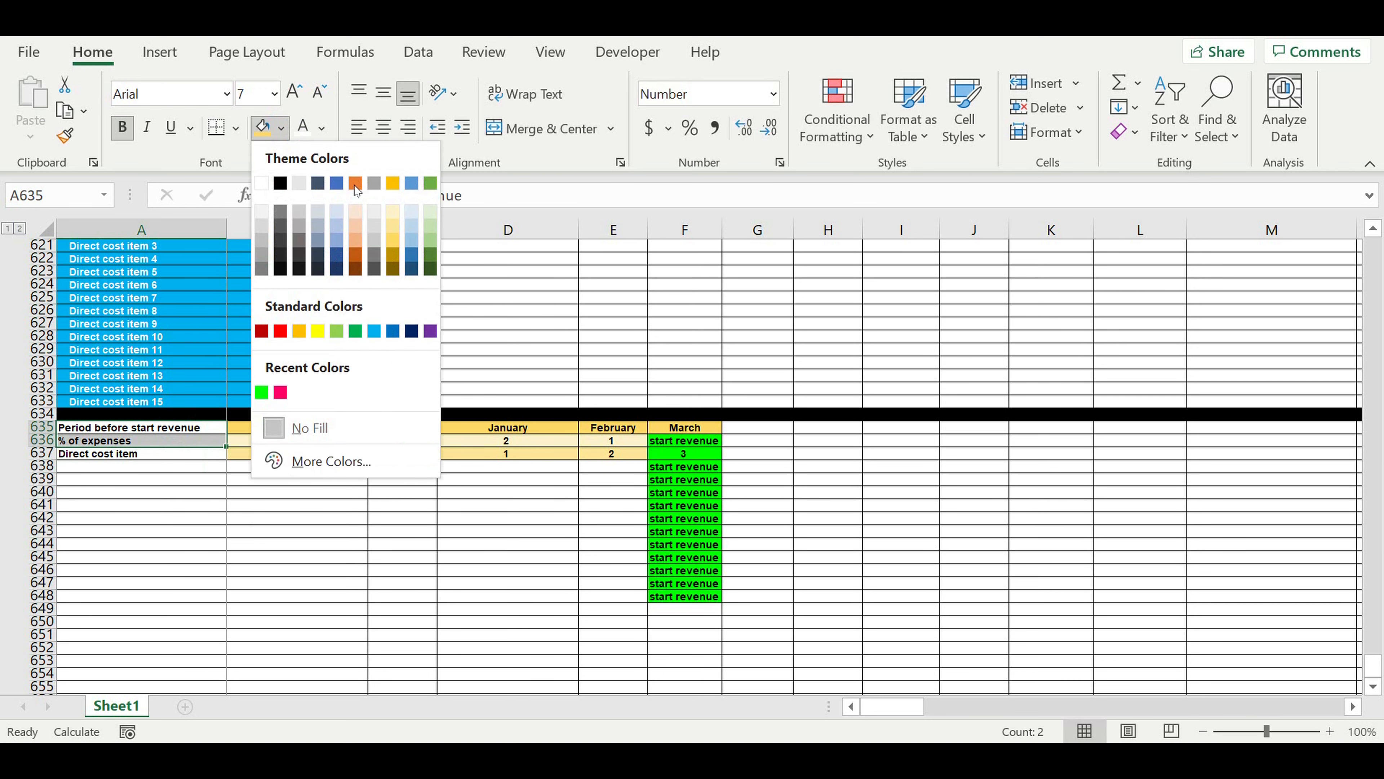
pyautogui.click(411, 331)
pyautogui.click(306, 130)
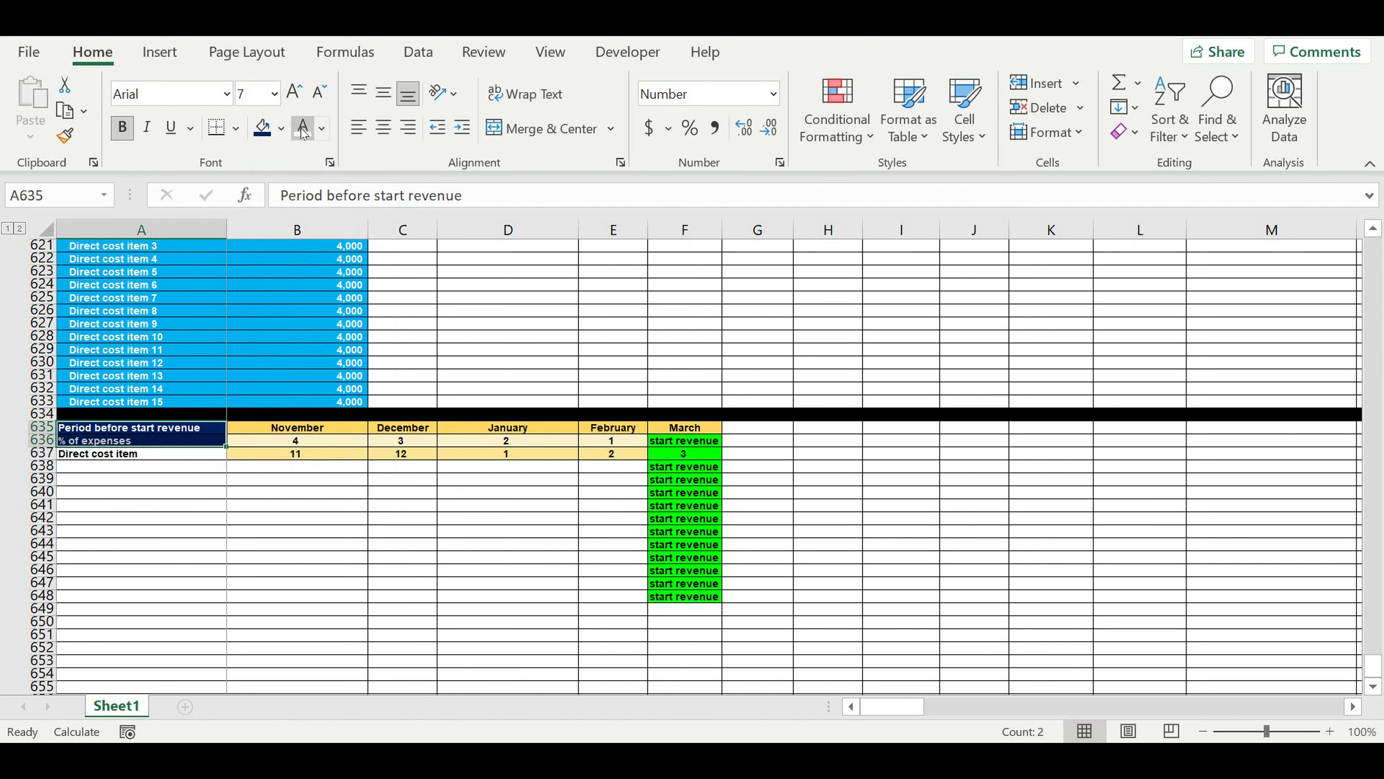
pyautogui.click(170, 528)
# Center the "Direct cost item" heading in A637 and fill it with the lightest blue theme color.
pyautogui.click(170, 455)
pyautogui.click(383, 127)
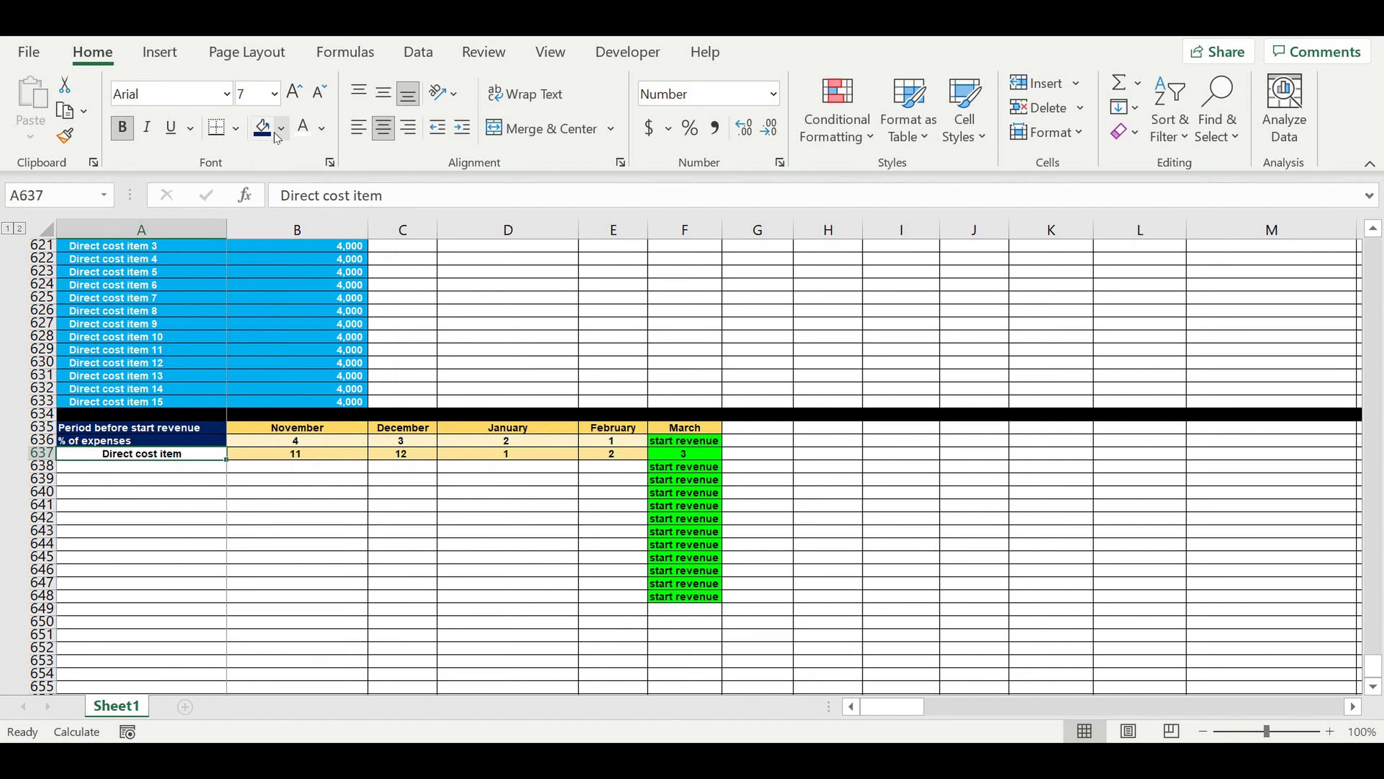
pyautogui.click(282, 127)
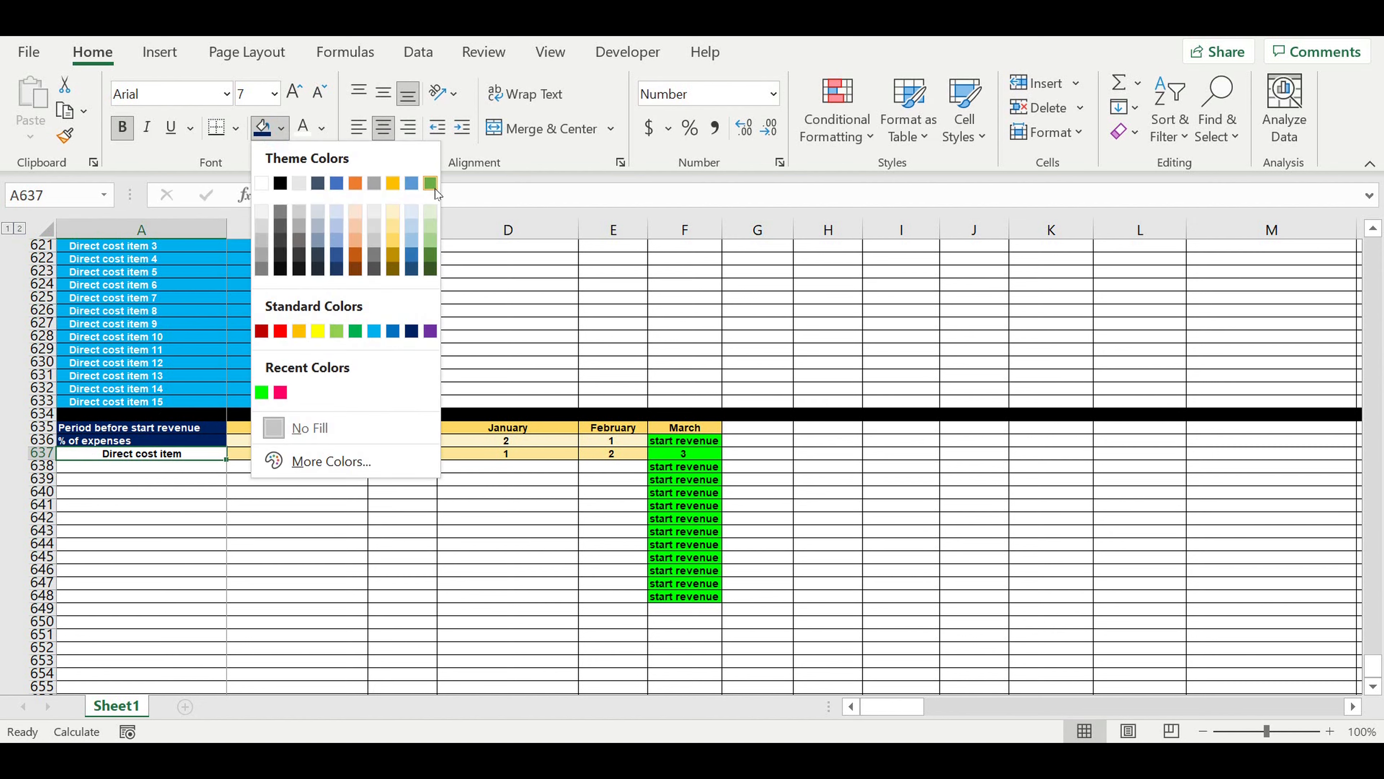
pyautogui.click(407, 212)
pyautogui.moveTo(232, 531); pyautogui.dragTo(220, 532)
# Link A638 to the Cost of production label with =A619 and indent it one level.
pyautogui.click(213, 468)
pyautogui.write('=')
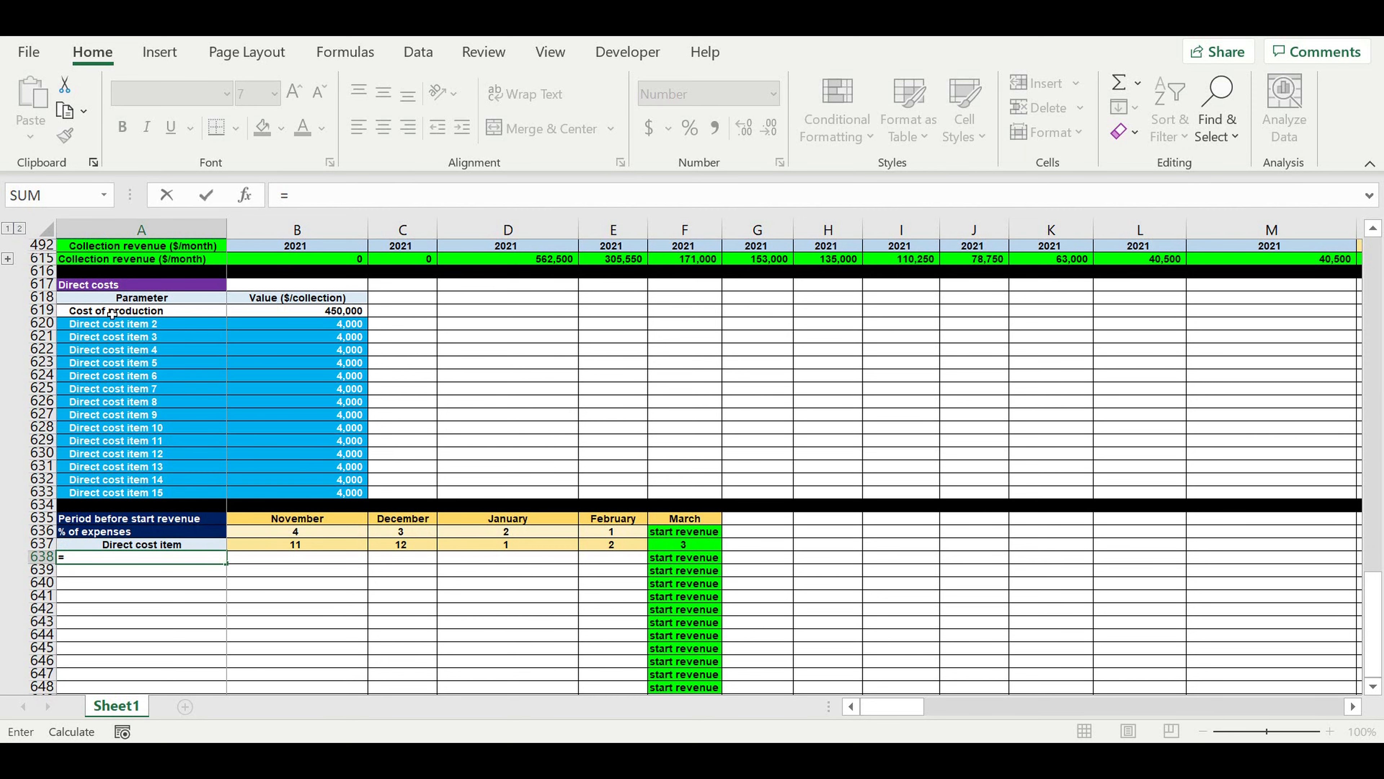
pyautogui.click(114, 312)
pyautogui.press('Return')
pyautogui.scroll(-2, 269, 505)
pyautogui.click(180, 467)
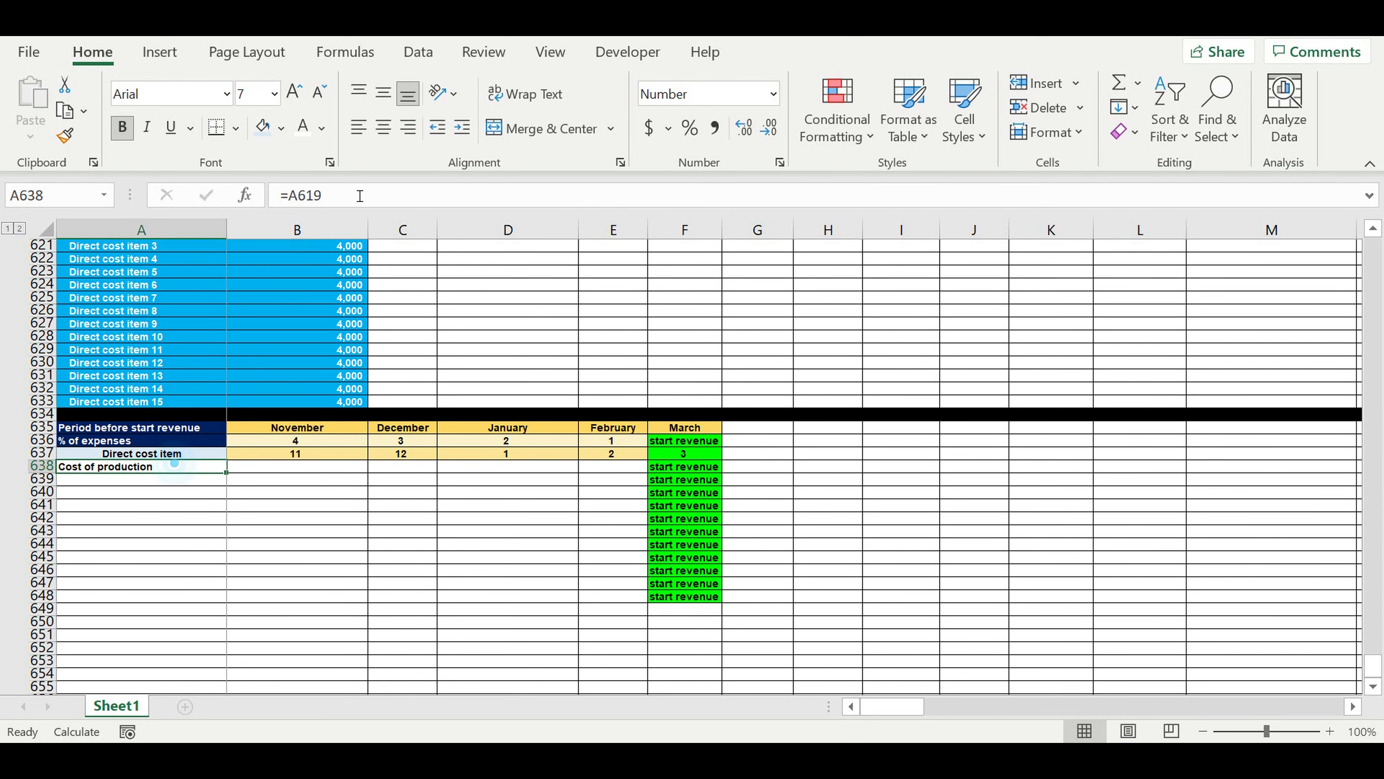
pyautogui.click(462, 127)
# Extend the linked item name formula from A638 down through A652 to list all direct cost items.
pyautogui.scroll(-3, 290, 479)
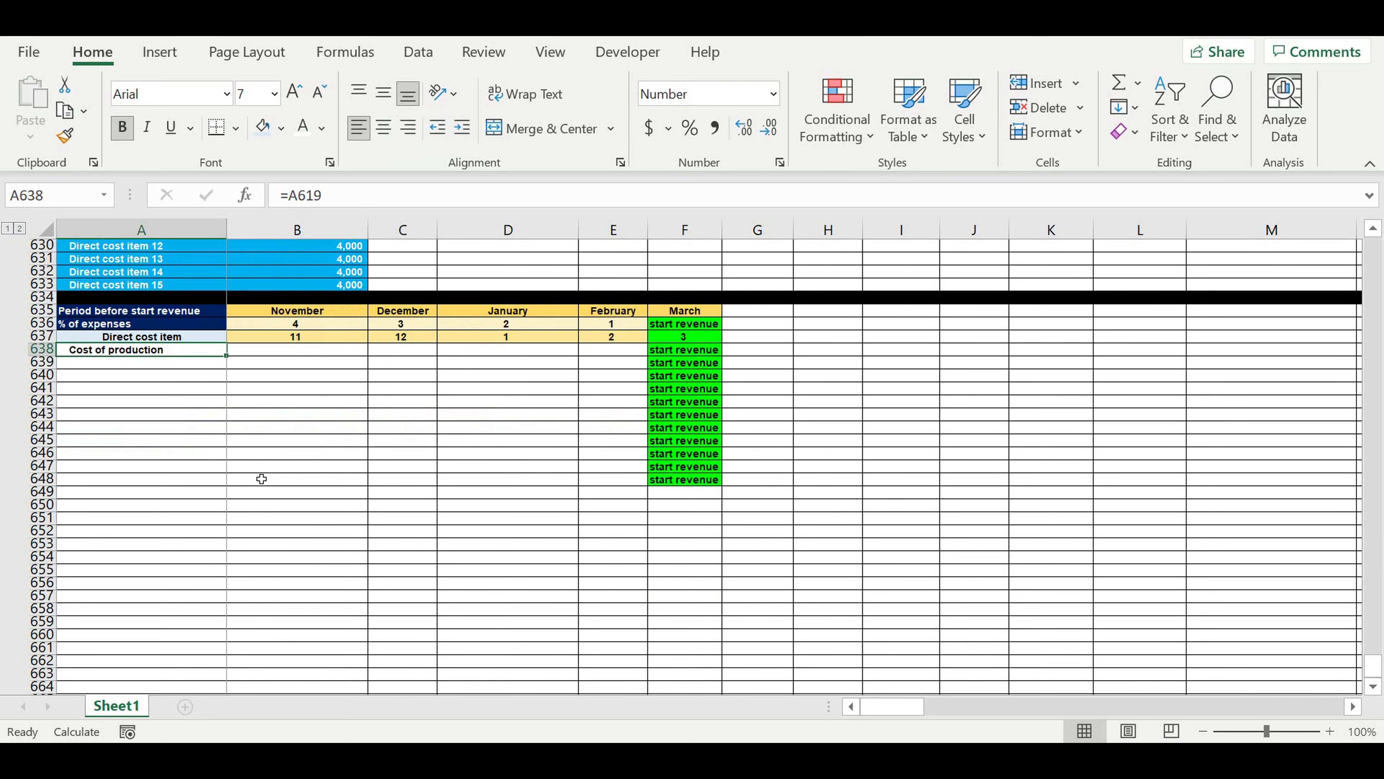
pyautogui.moveTo(231, 364); pyautogui.dragTo(286, 517)
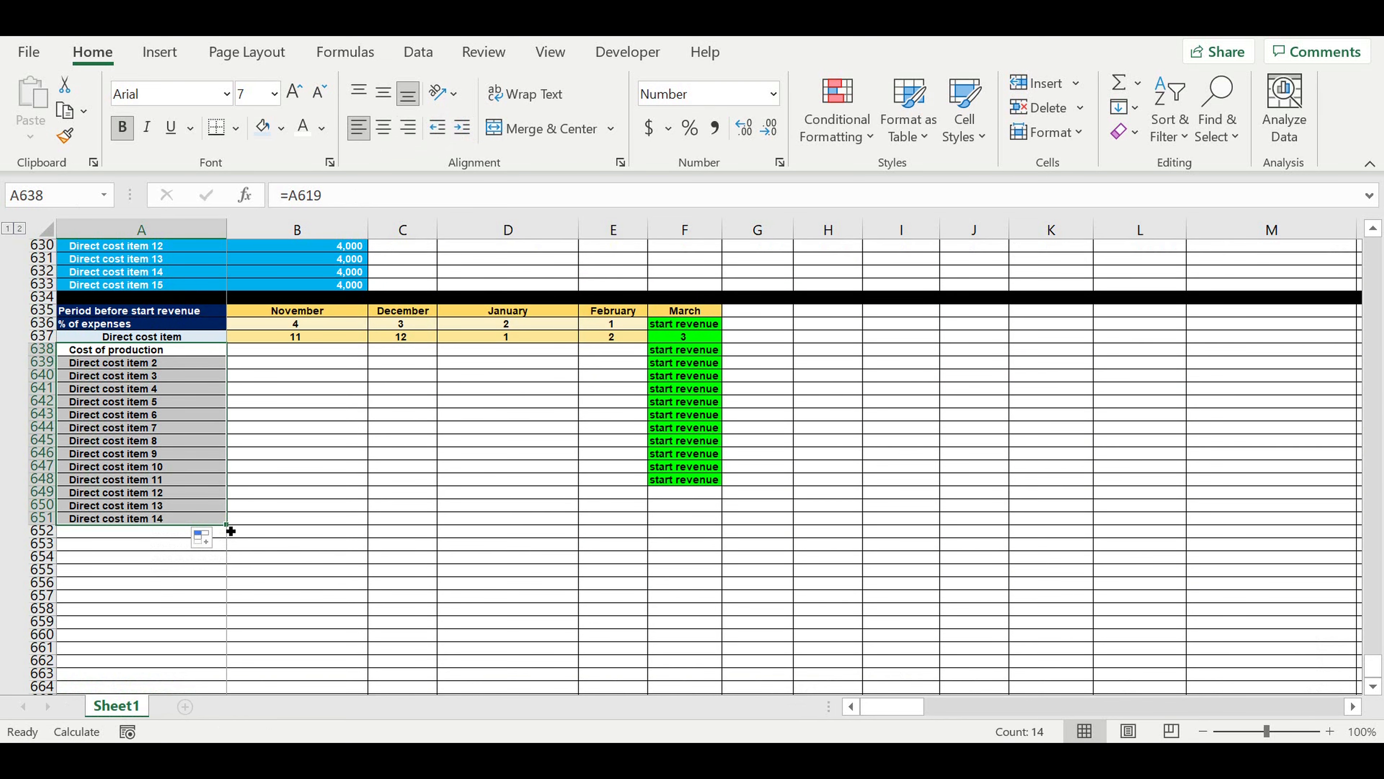
pyautogui.moveTo(231, 530); pyautogui.dragTo(319, 573)
pyautogui.click(316, 573)
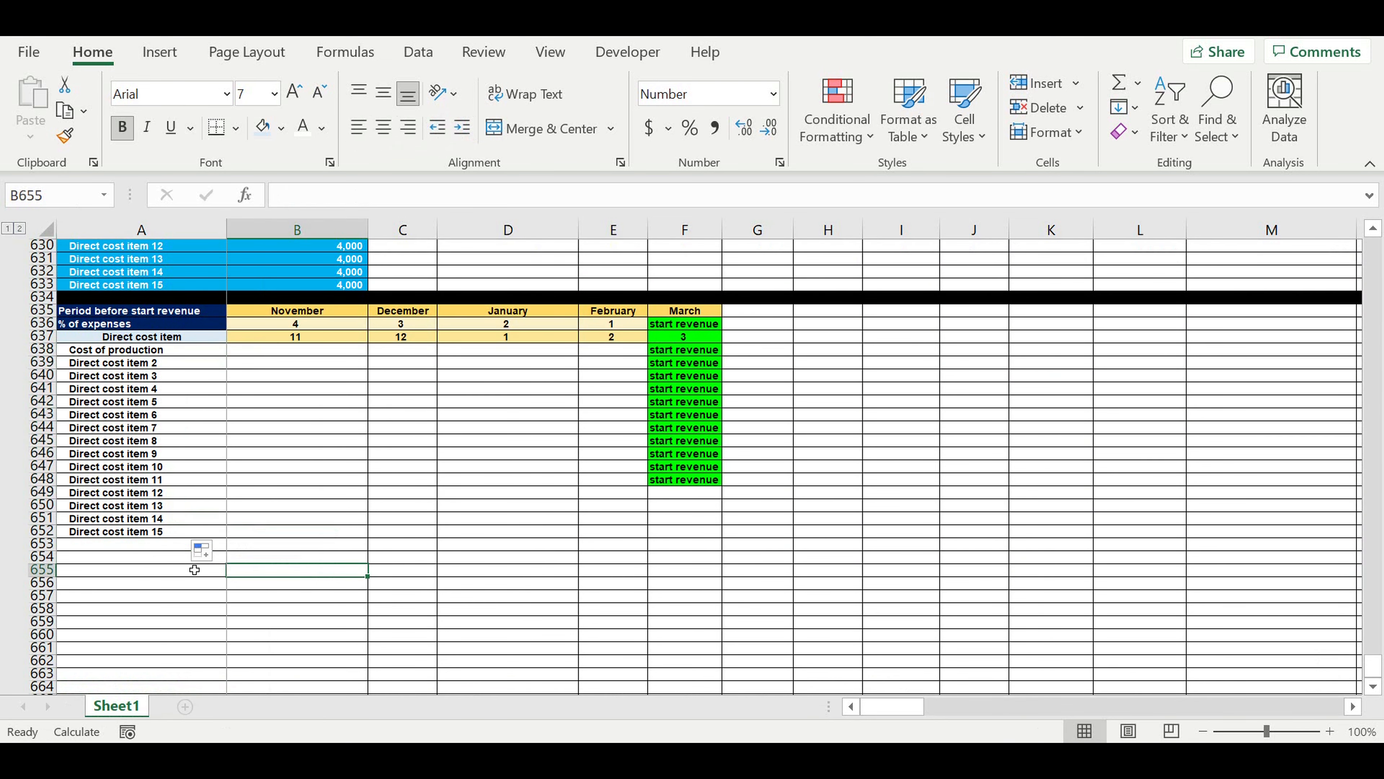
# Fill row 653 with black and extend the "start revenue" cells in column F down through F652.
pyautogui.click(44, 544)
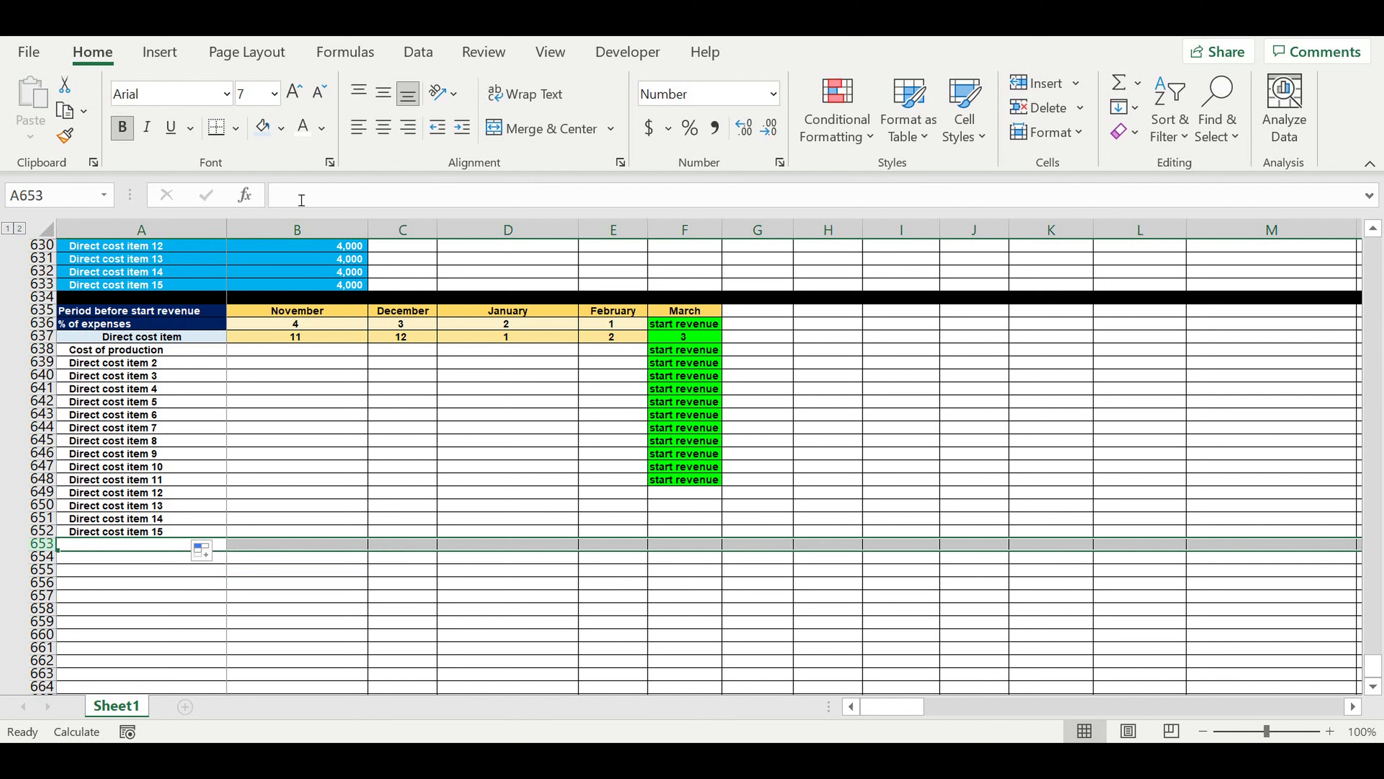
pyautogui.click(282, 128)
pyautogui.click(283, 185)
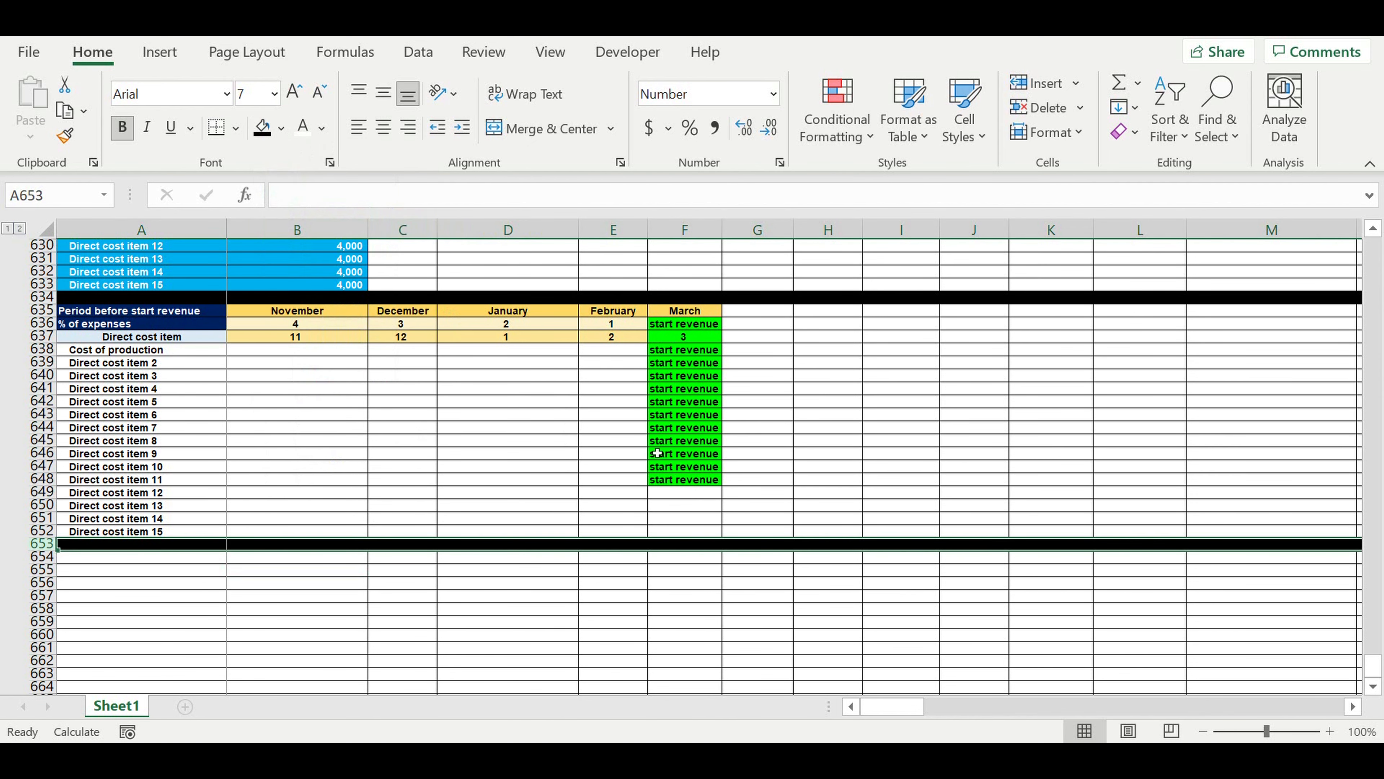
pyautogui.click(698, 469)
pyautogui.moveTo(731, 477); pyautogui.dragTo(723, 535)
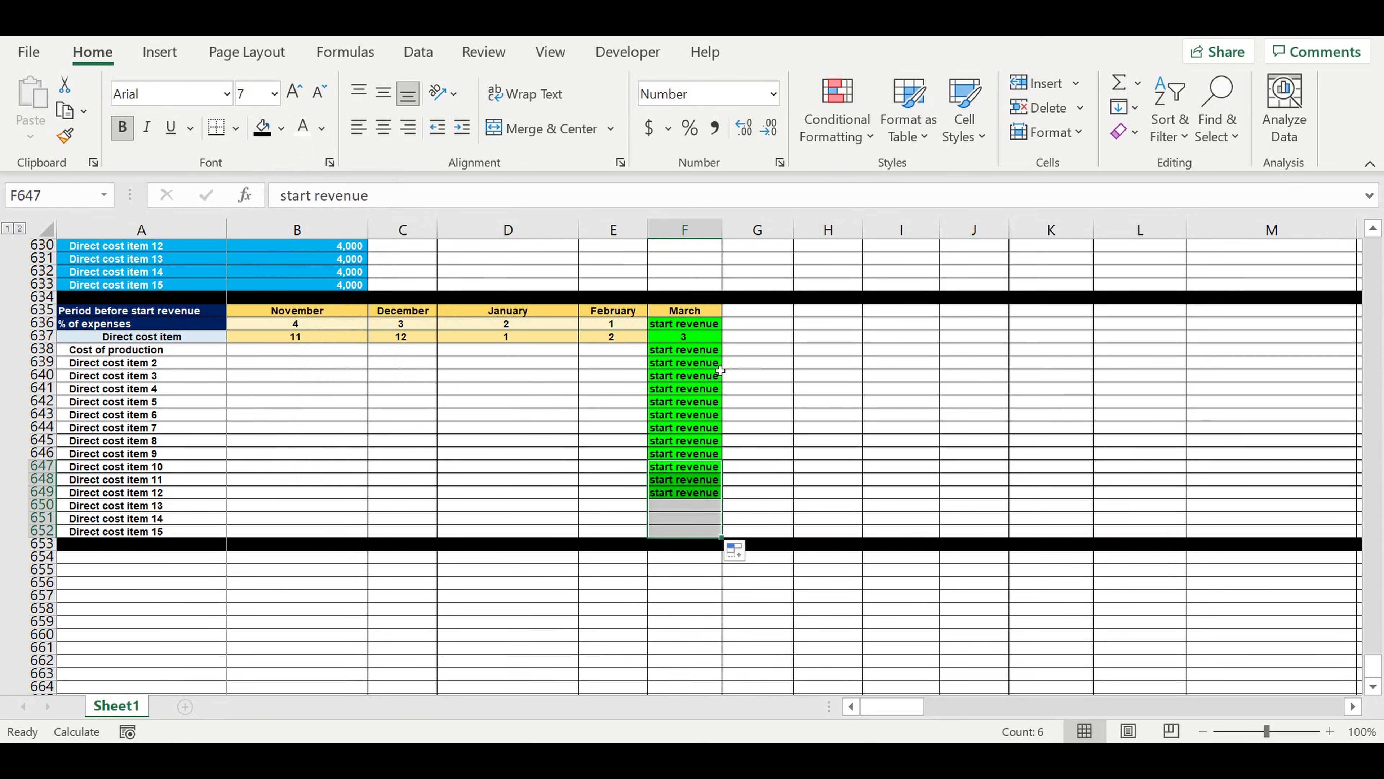
# Enter the heading "Totals" in G637, beside the Direct cost item header row.
pyautogui.click(698, 329)
pyautogui.click(719, 339)
pyautogui.click(755, 342)
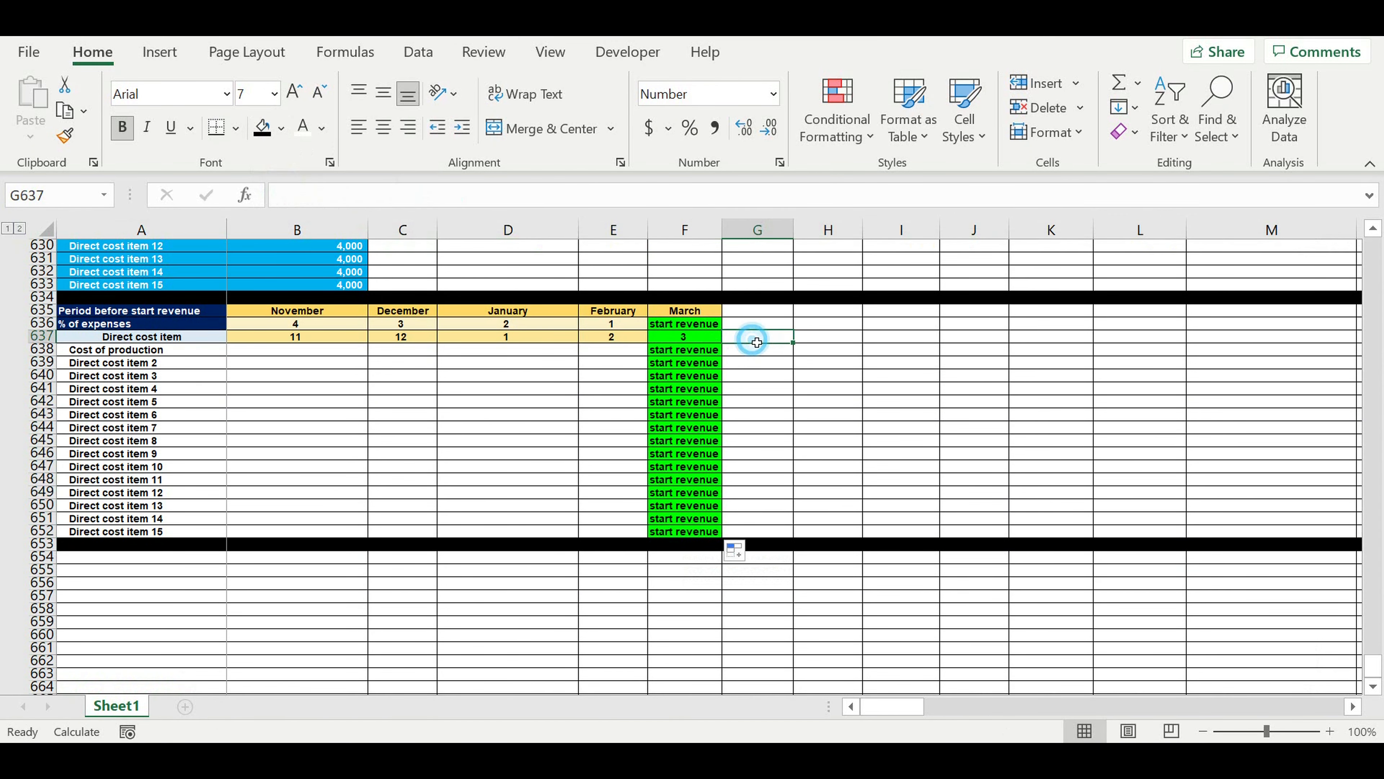
pyautogui.write('Totals')
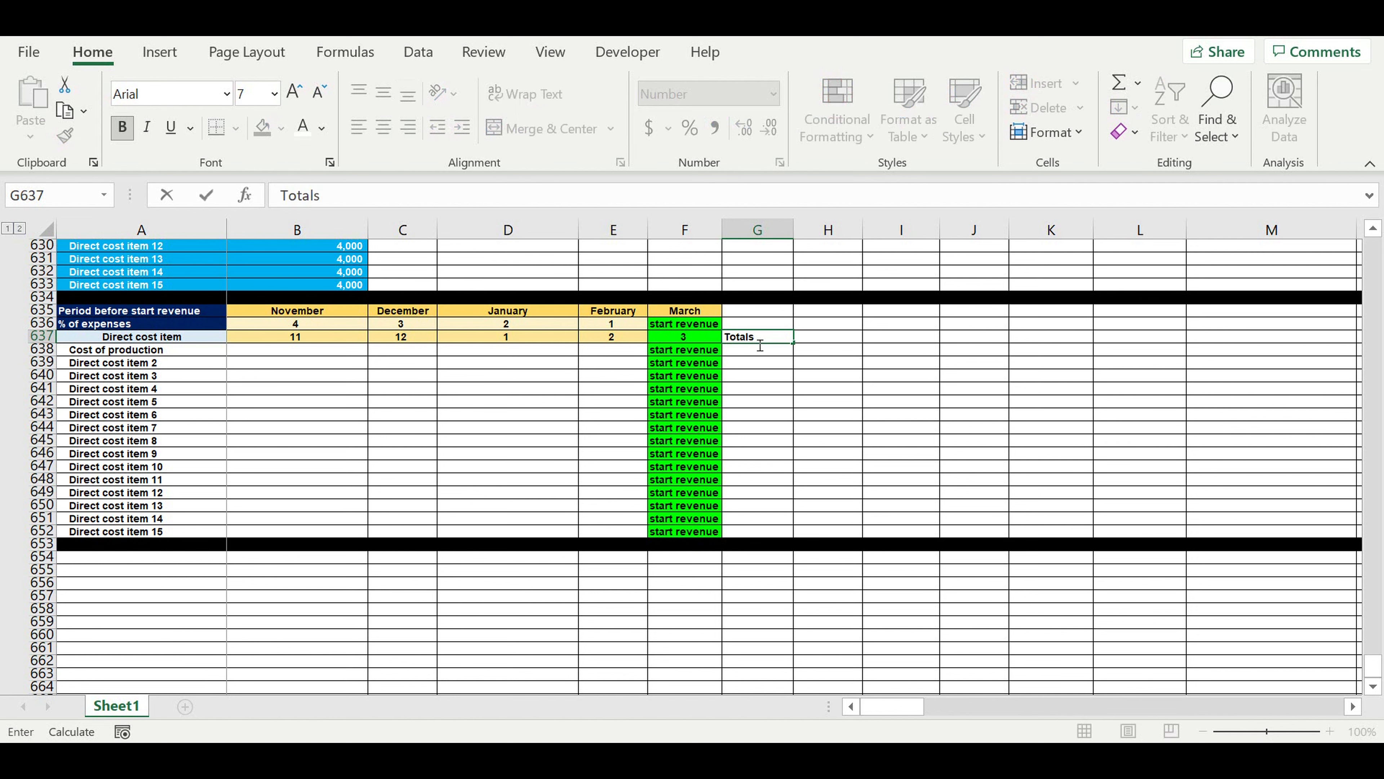
pyautogui.press('Return')
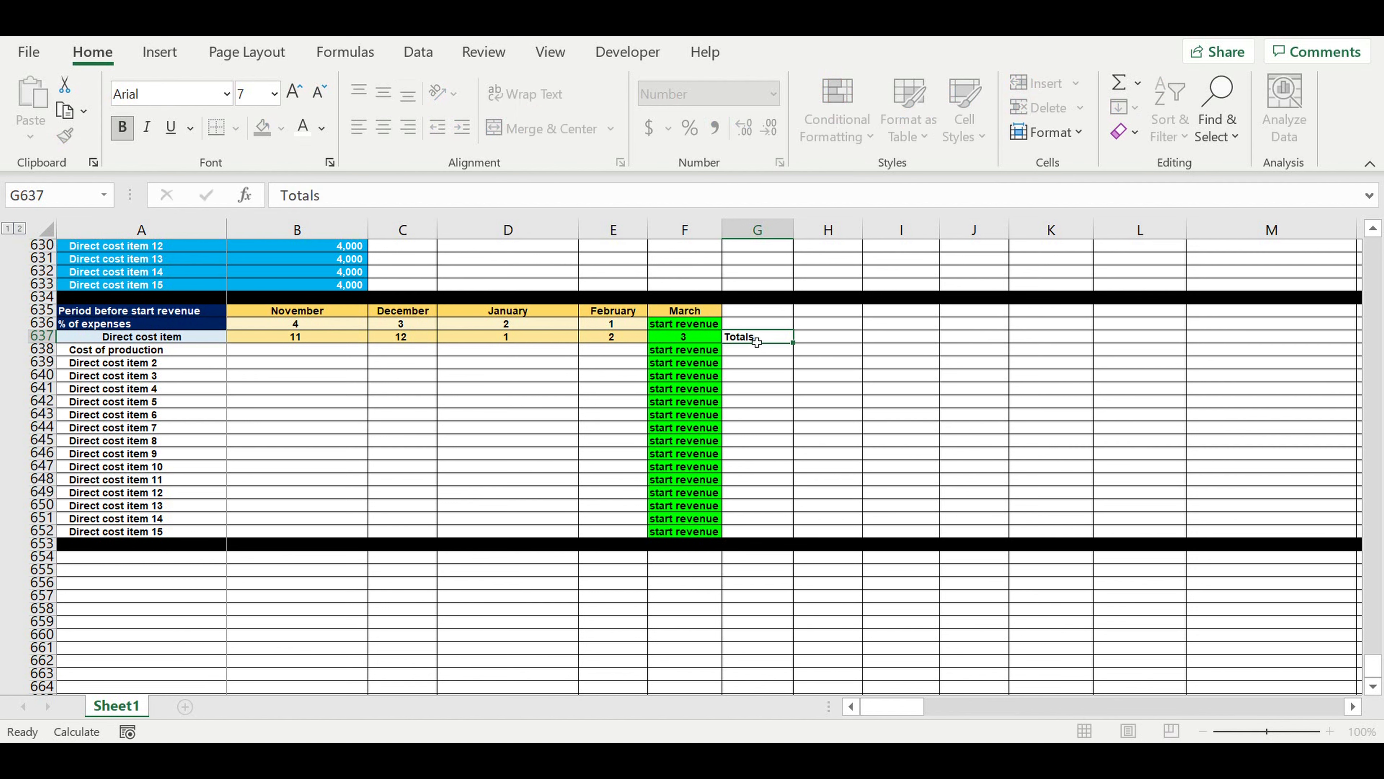
# Center the Totals heading in G637 and fill it with standard yellow.
pyautogui.click(745, 339)
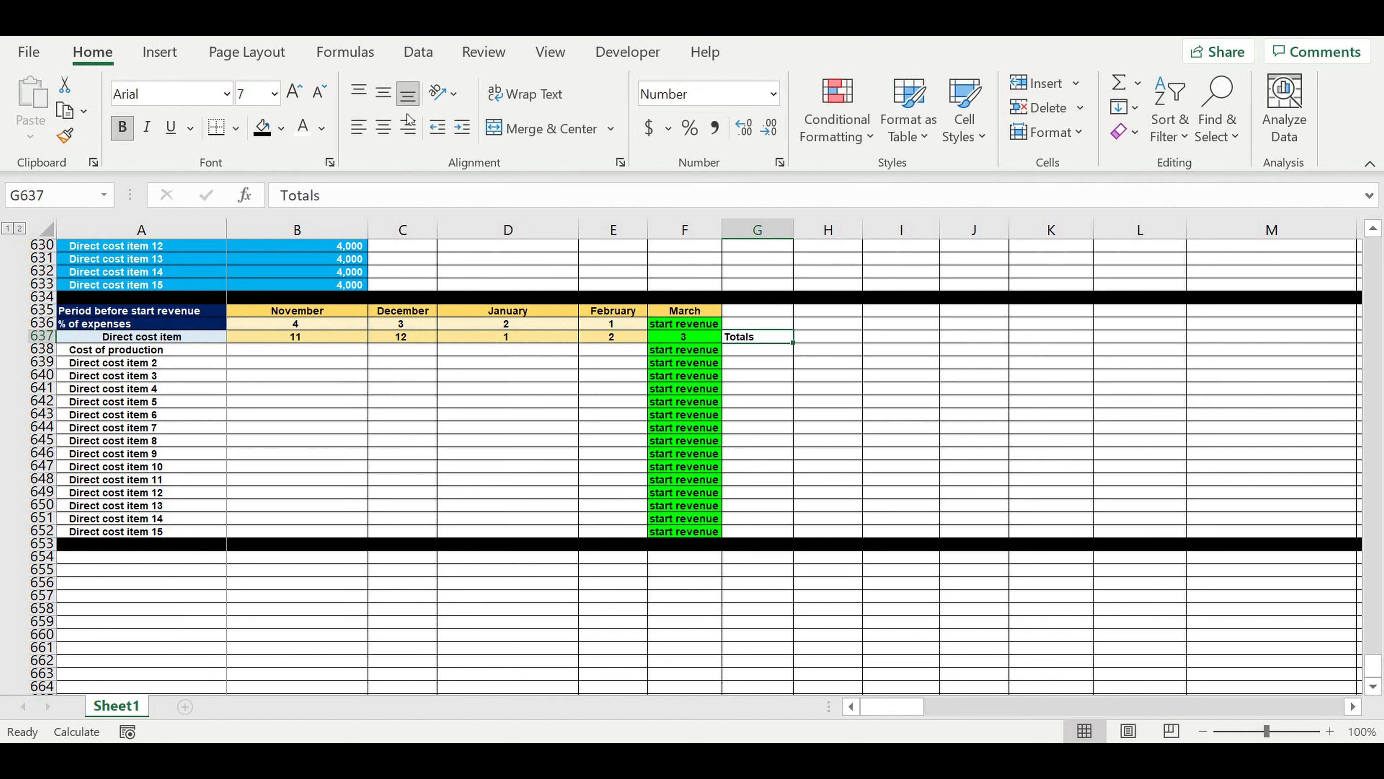
pyautogui.click(383, 127)
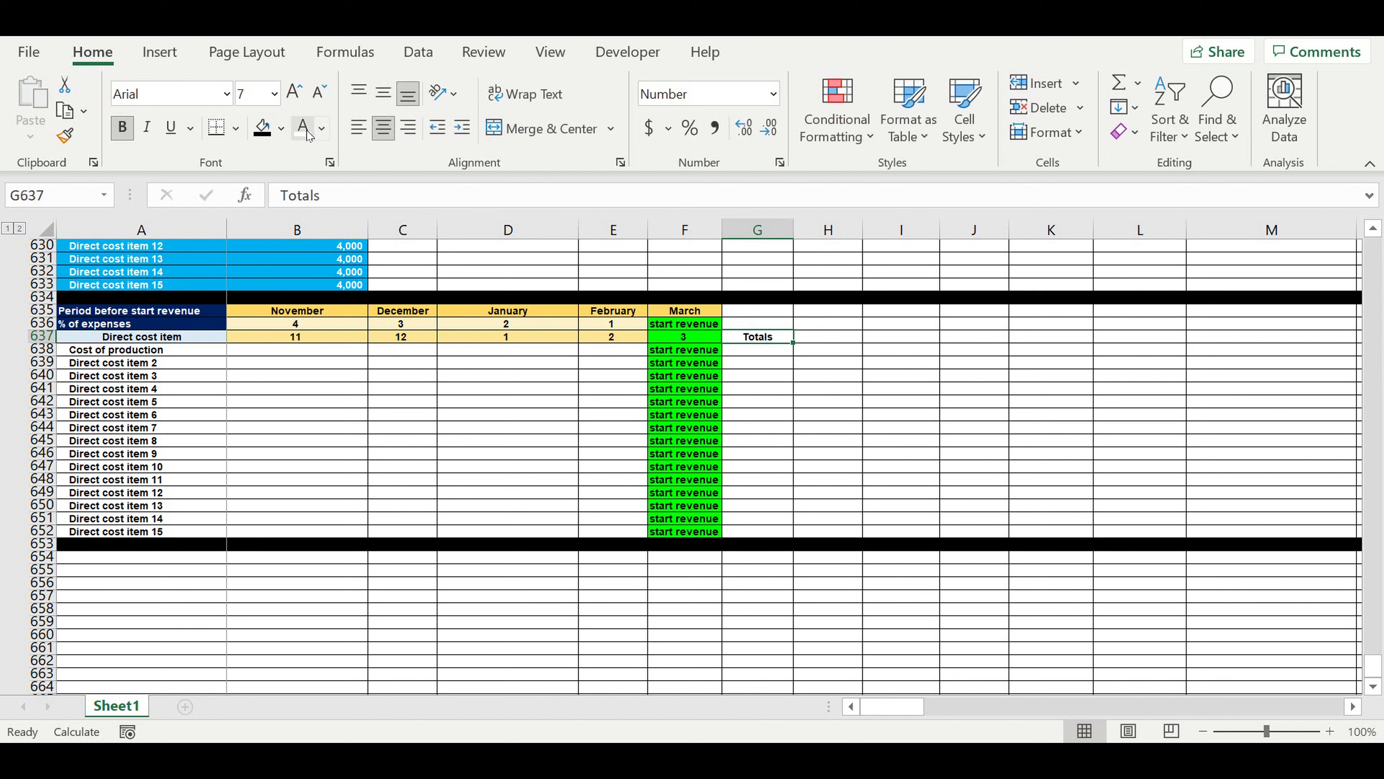
pyautogui.click(281, 128)
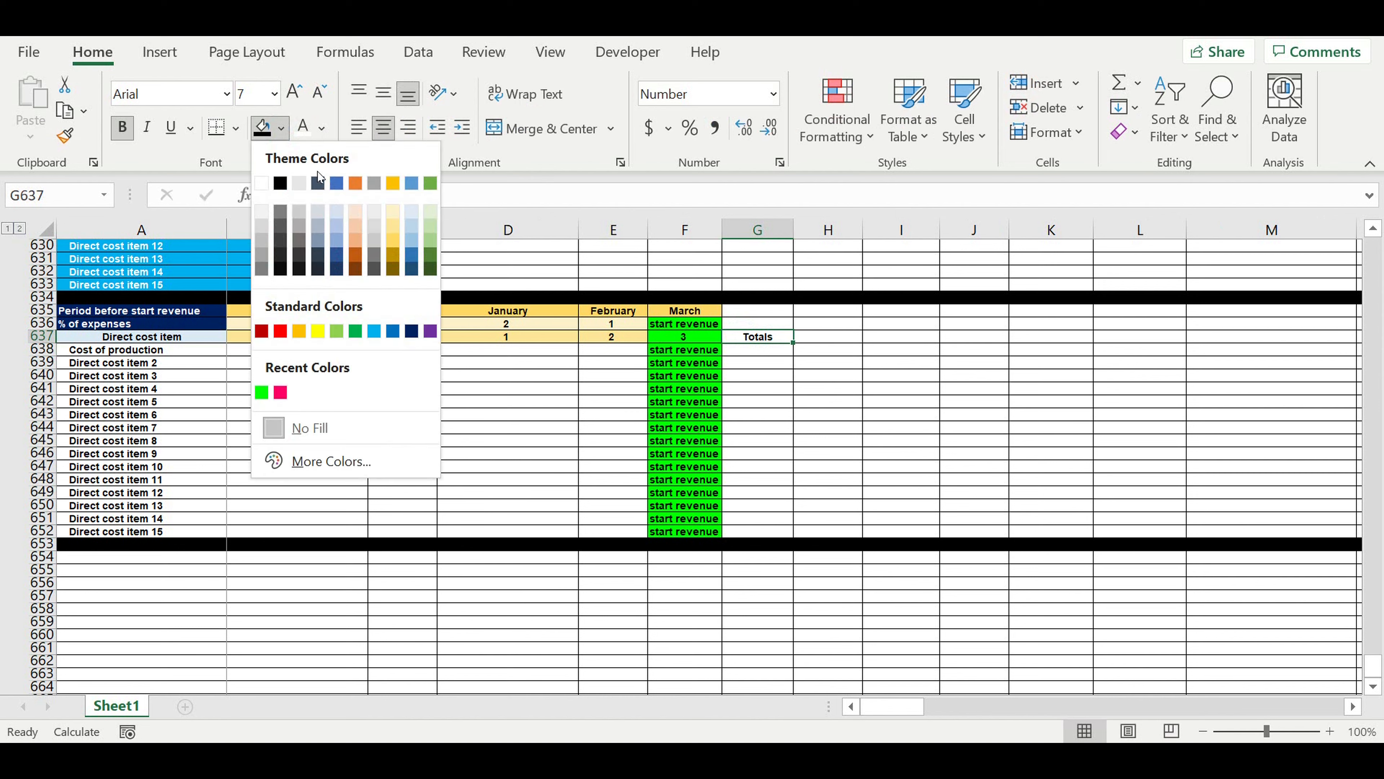
pyautogui.click(318, 330)
pyautogui.click(458, 416)
# Fill the monthly percentage cells B638:E652 with the standard light blue color.
pyautogui.moveTo(308, 349); pyautogui.dragTo(599, 531)
pyautogui.click(281, 128)
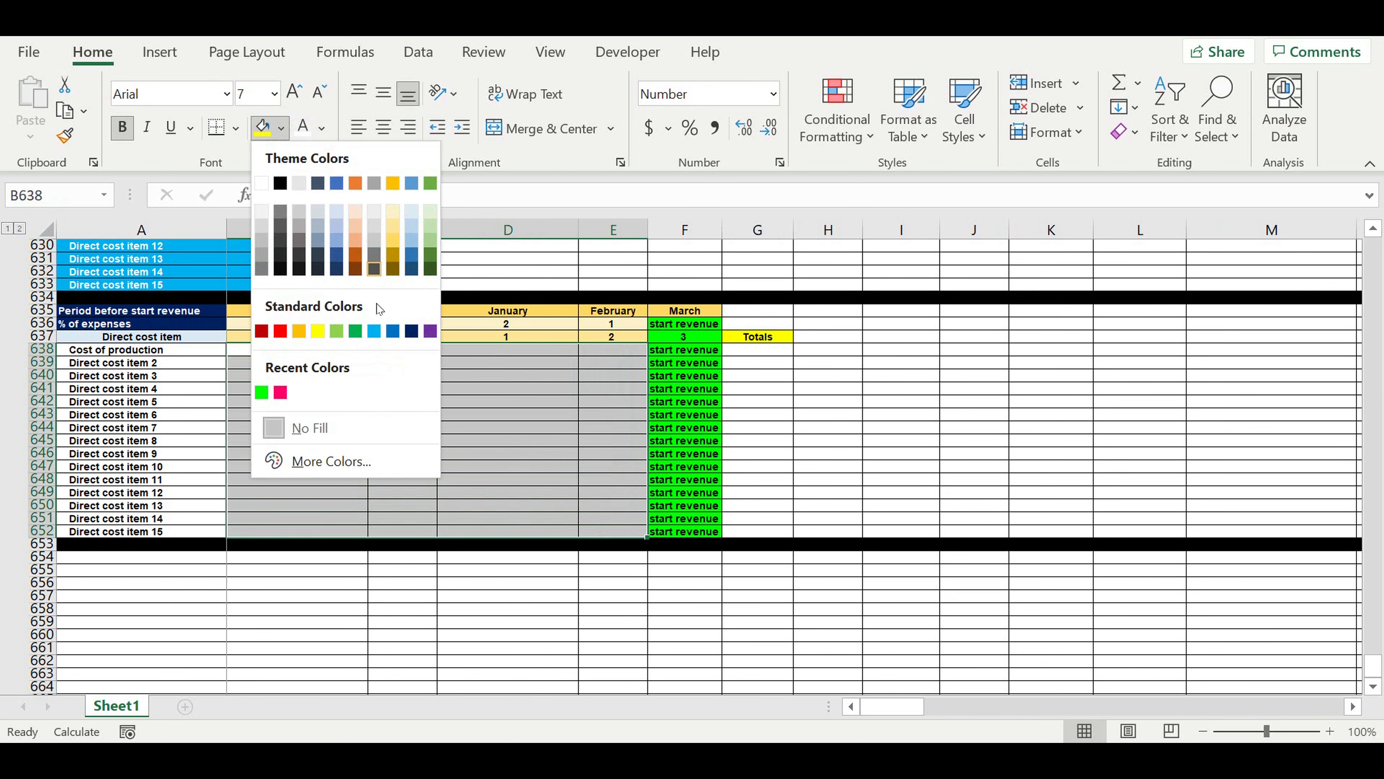
pyautogui.click(374, 327)
pyautogui.click(751, 374)
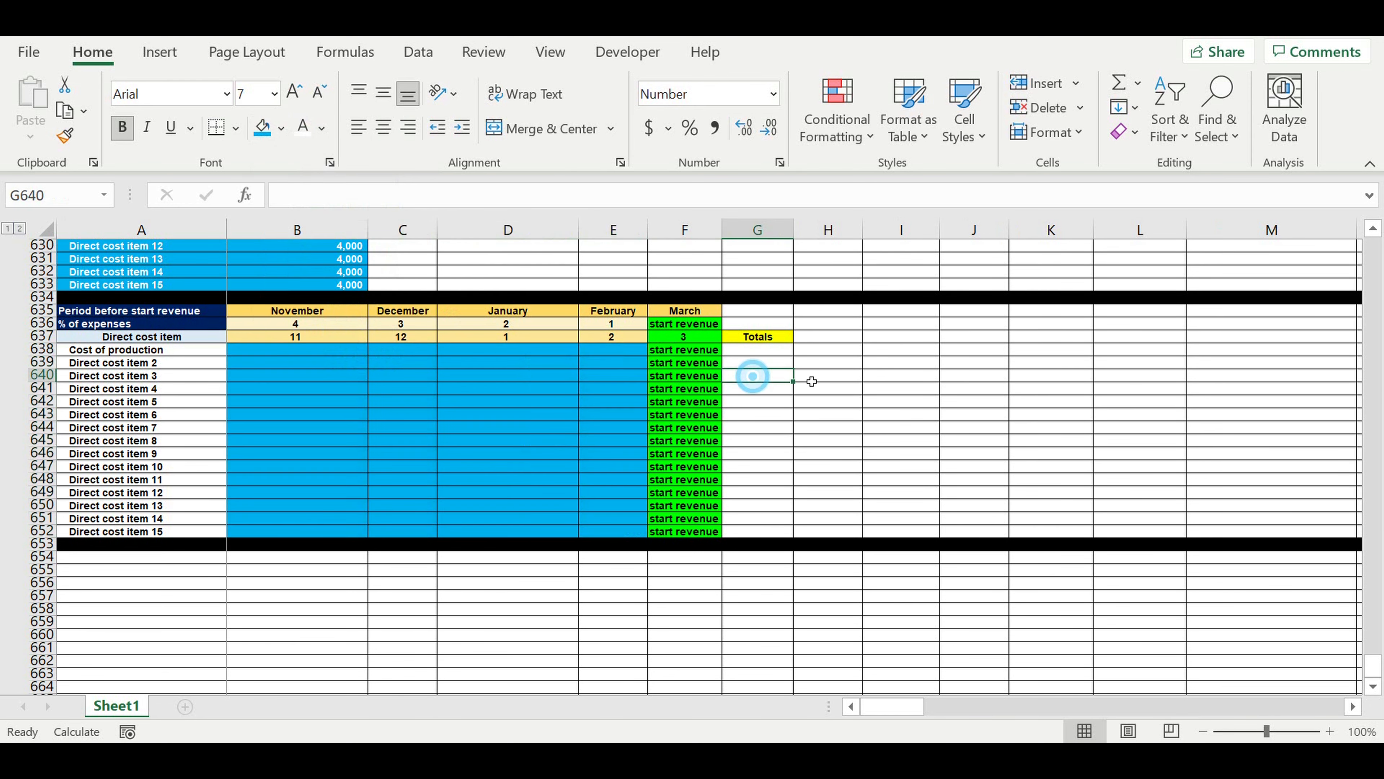
# Fill the totals cells G638:G652 with the lightest orange theme color.
pyautogui.click(763, 352)
pyautogui.moveTo(764, 355); pyautogui.dragTo(765, 532)
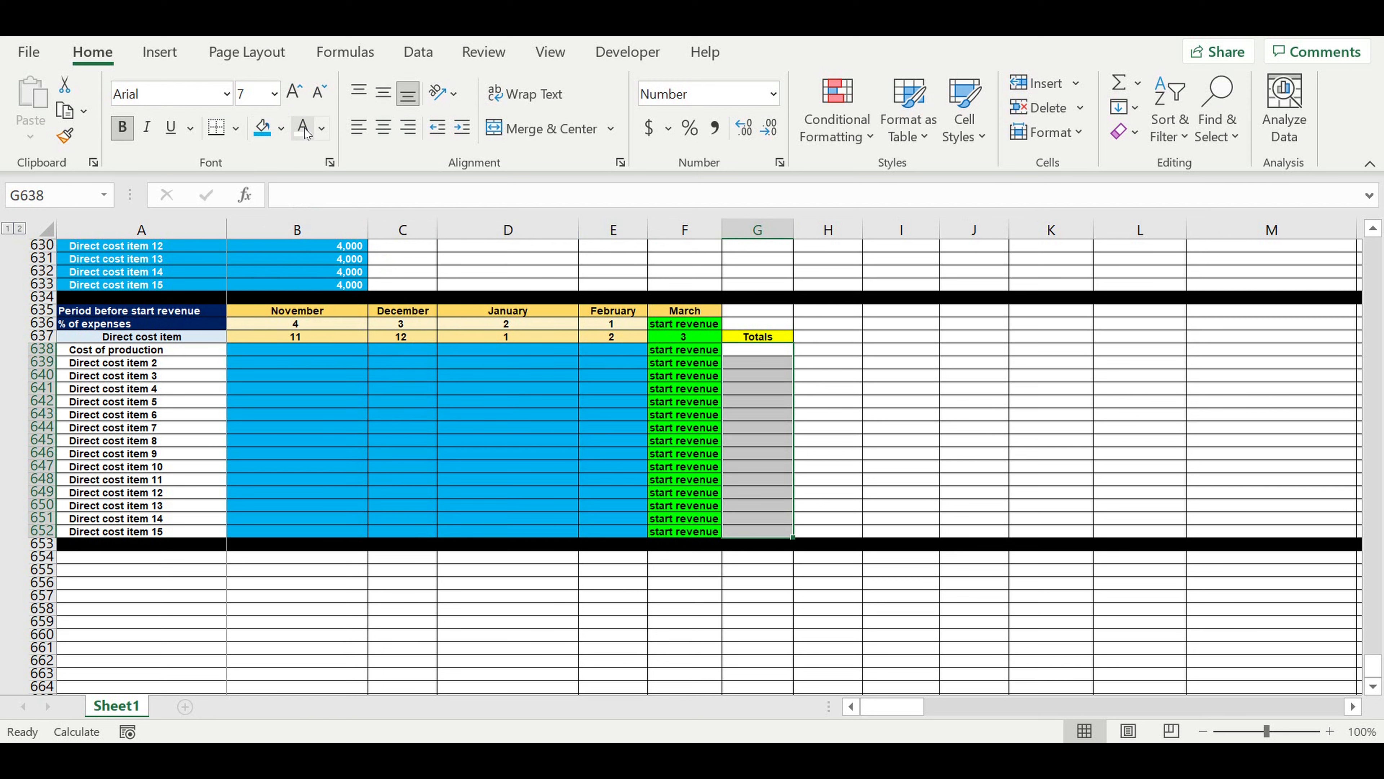
pyautogui.click(281, 128)
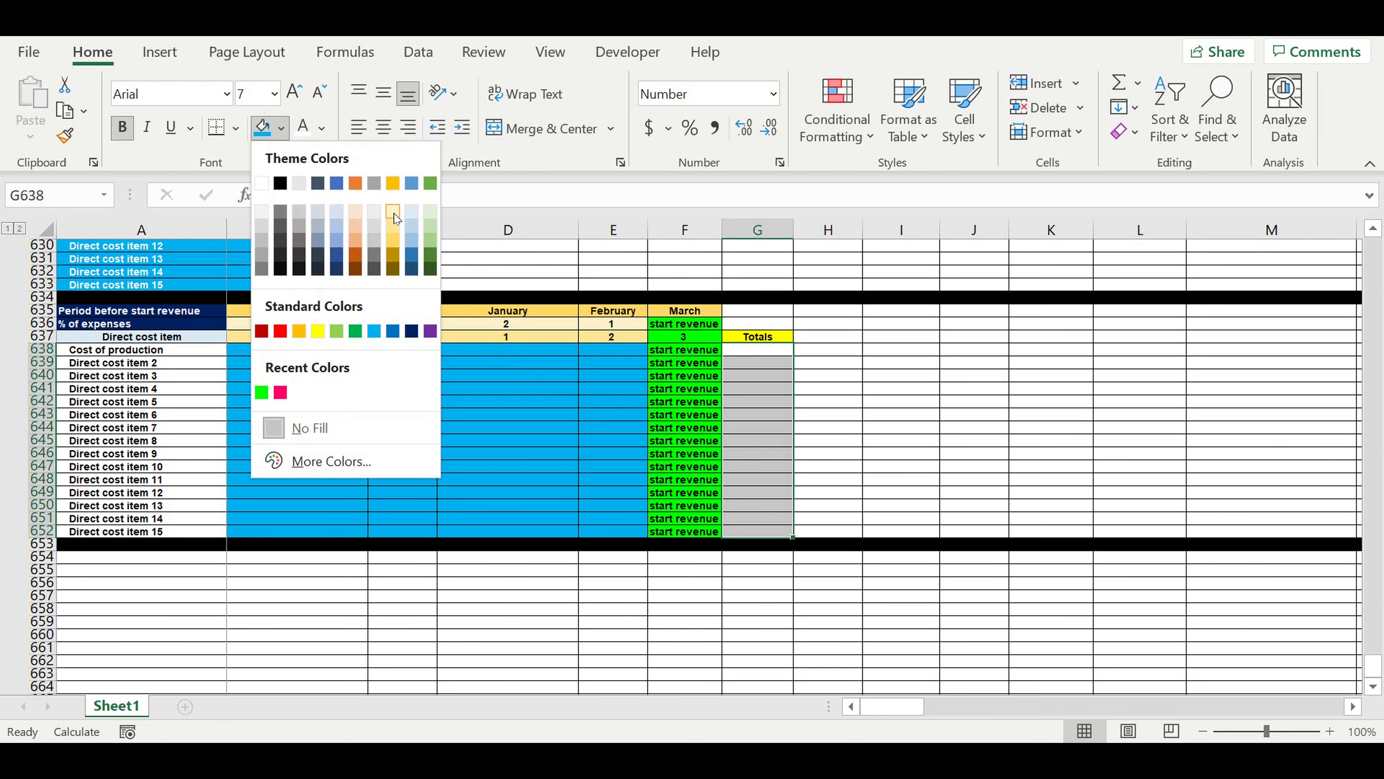
pyautogui.click(355, 217)
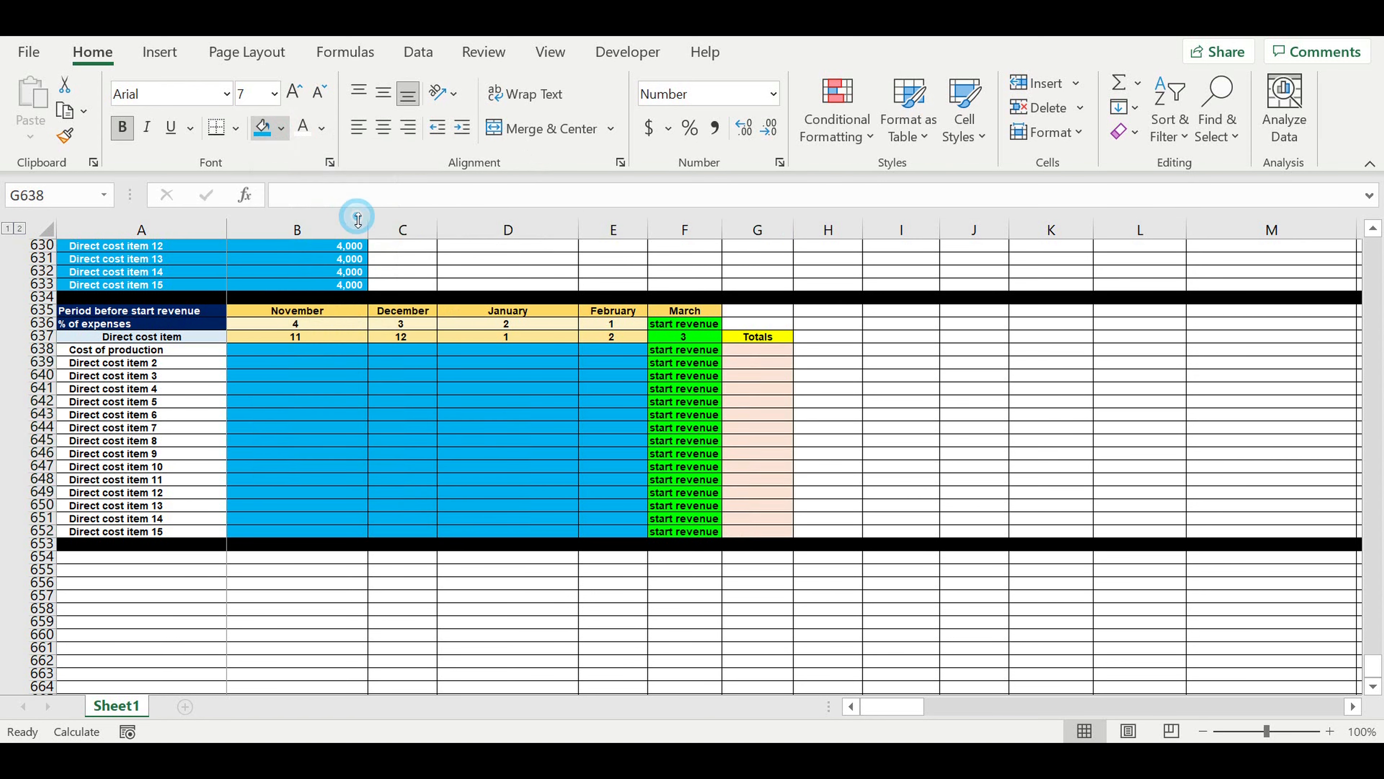
# Total the Cost of production percentages in G638 with =SUM(B638:E638).
pyautogui.click(757, 353)
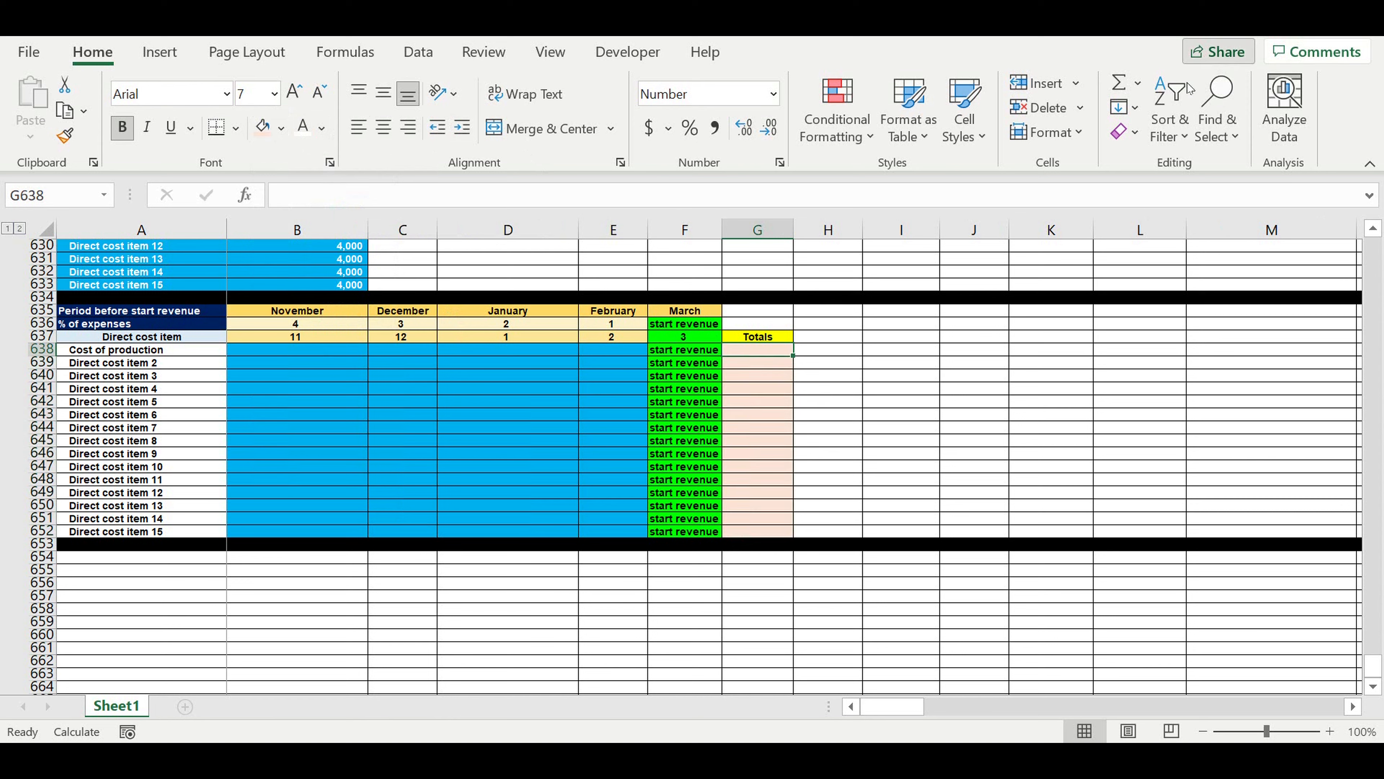
pyautogui.click(1109, 89)
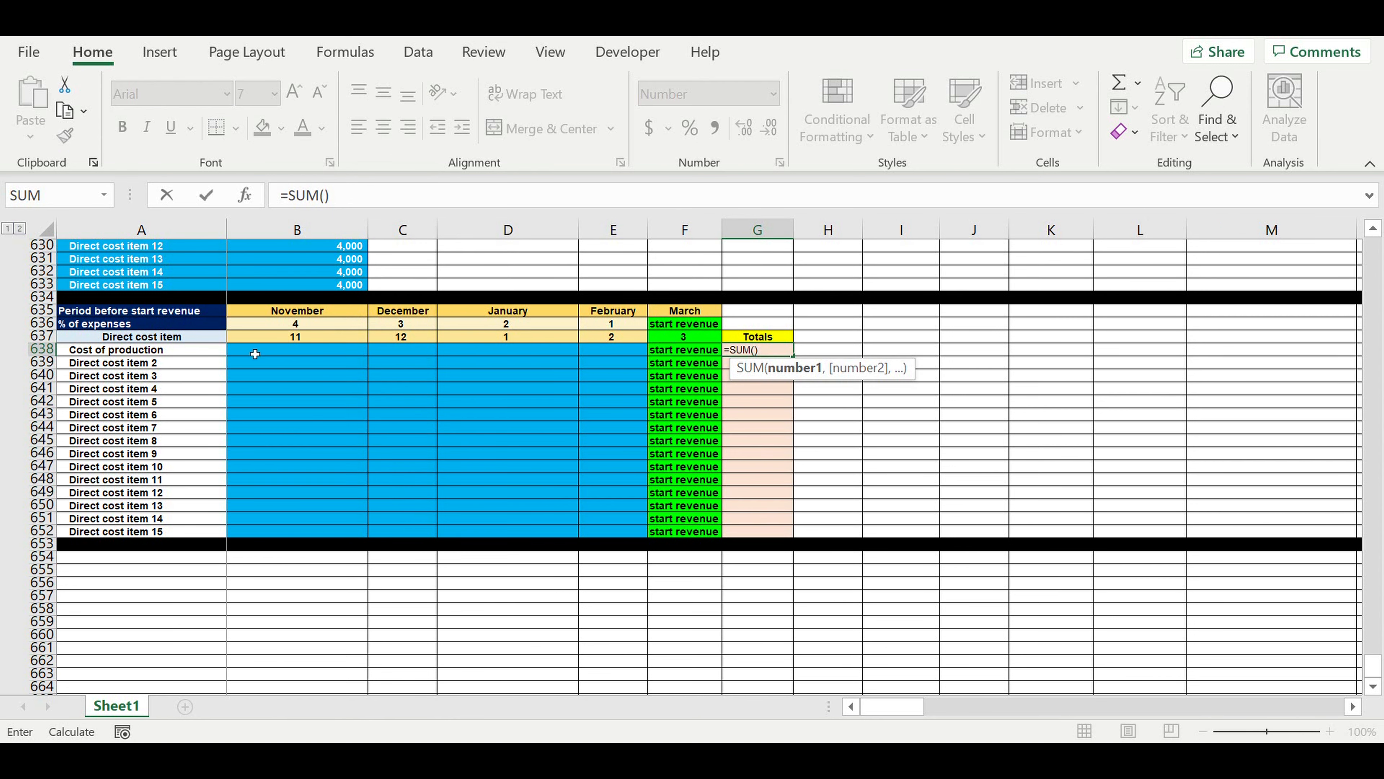
pyautogui.moveTo(258, 355); pyautogui.dragTo(597, 360)
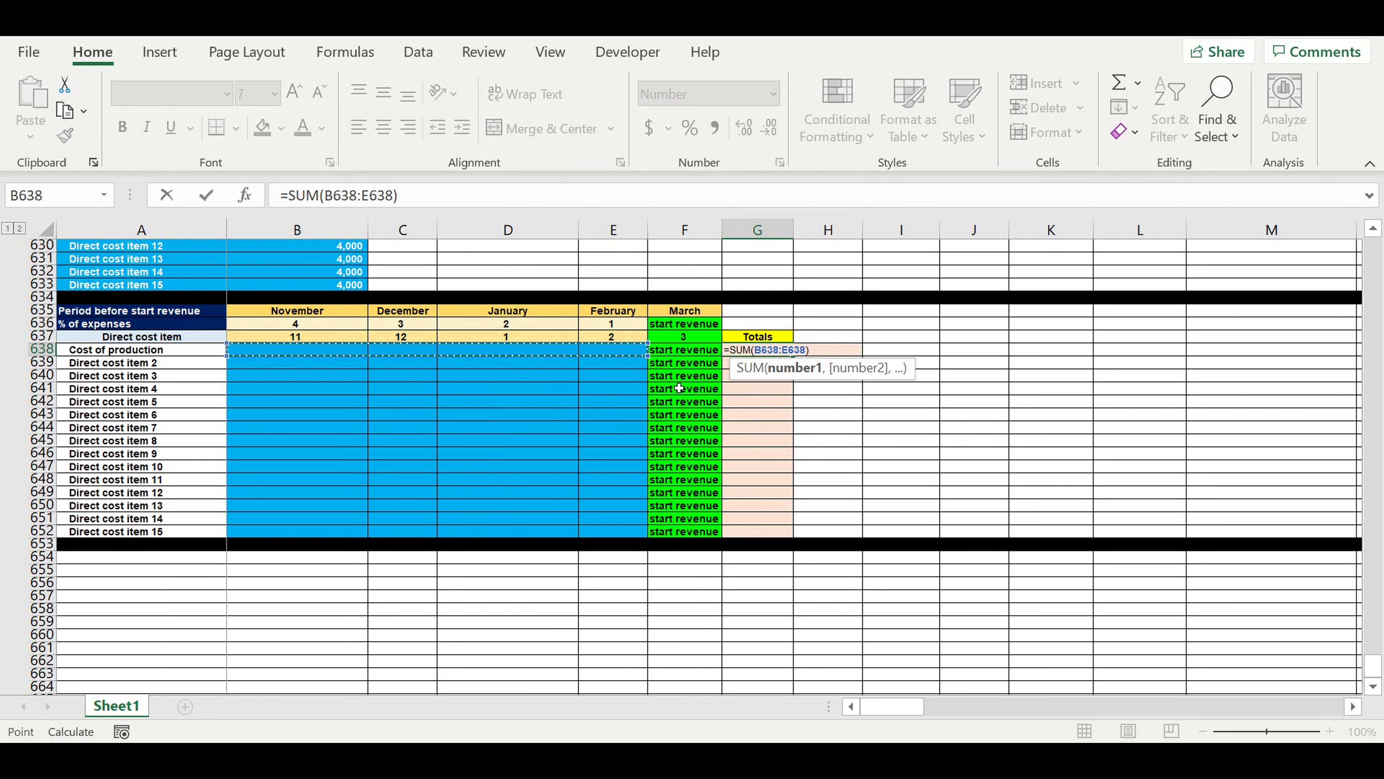
pyautogui.press('Return')
# Format the G638 total as a percentage and copy its formula down through G652.
pyautogui.click(759, 352)
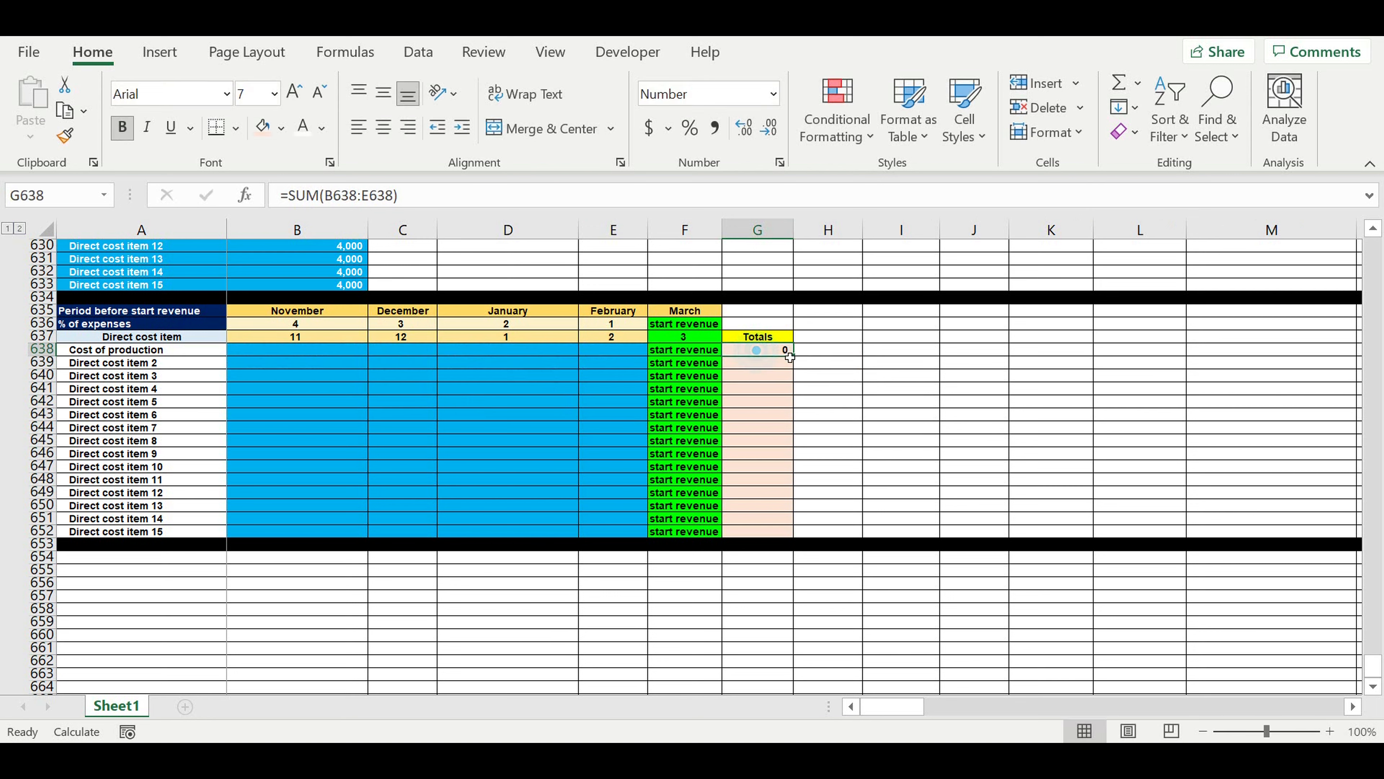
pyautogui.click(688, 129)
pyautogui.moveTo(793, 354); pyautogui.dragTo(790, 536)
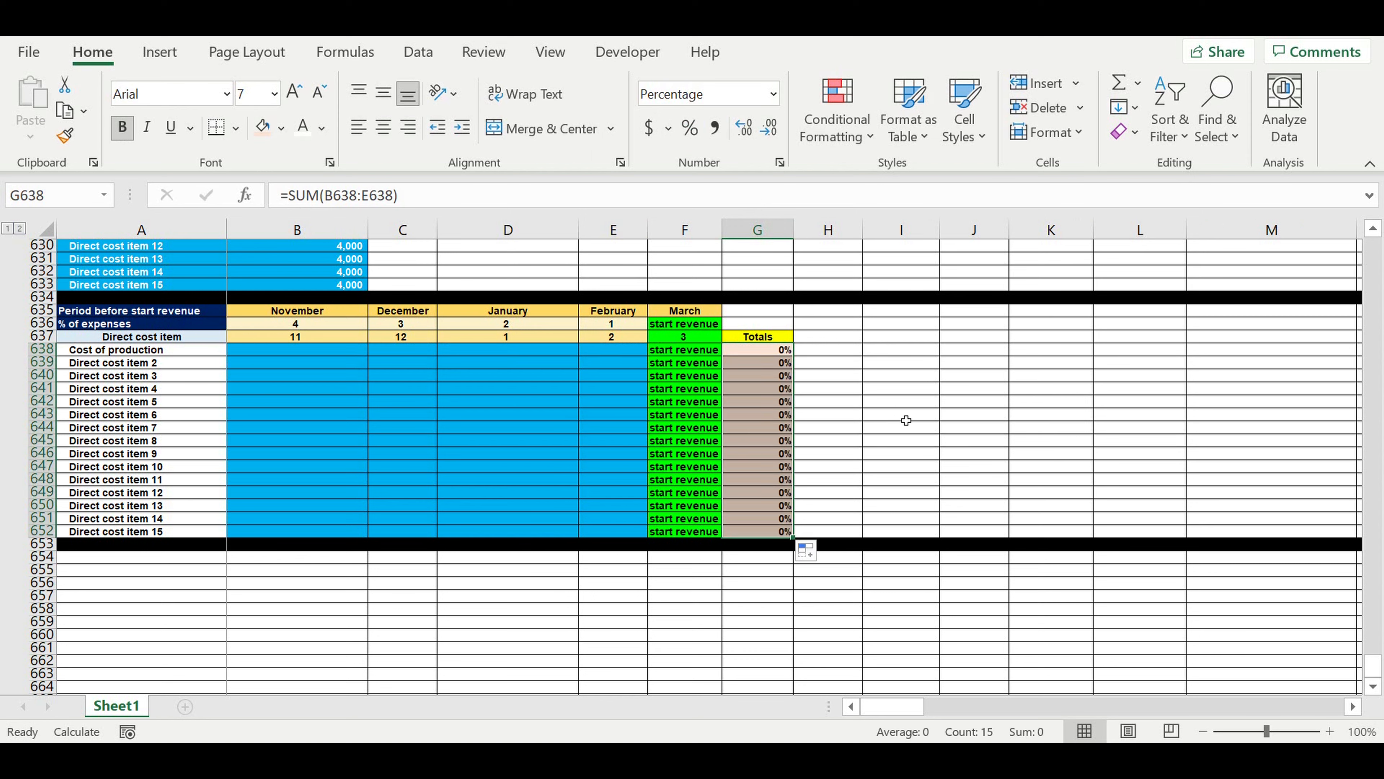
pyautogui.click(906, 444)
# Enter 0 in B638, format it as a percentage, and copy it across the monthly cells through E652.
pyautogui.click(334, 349)
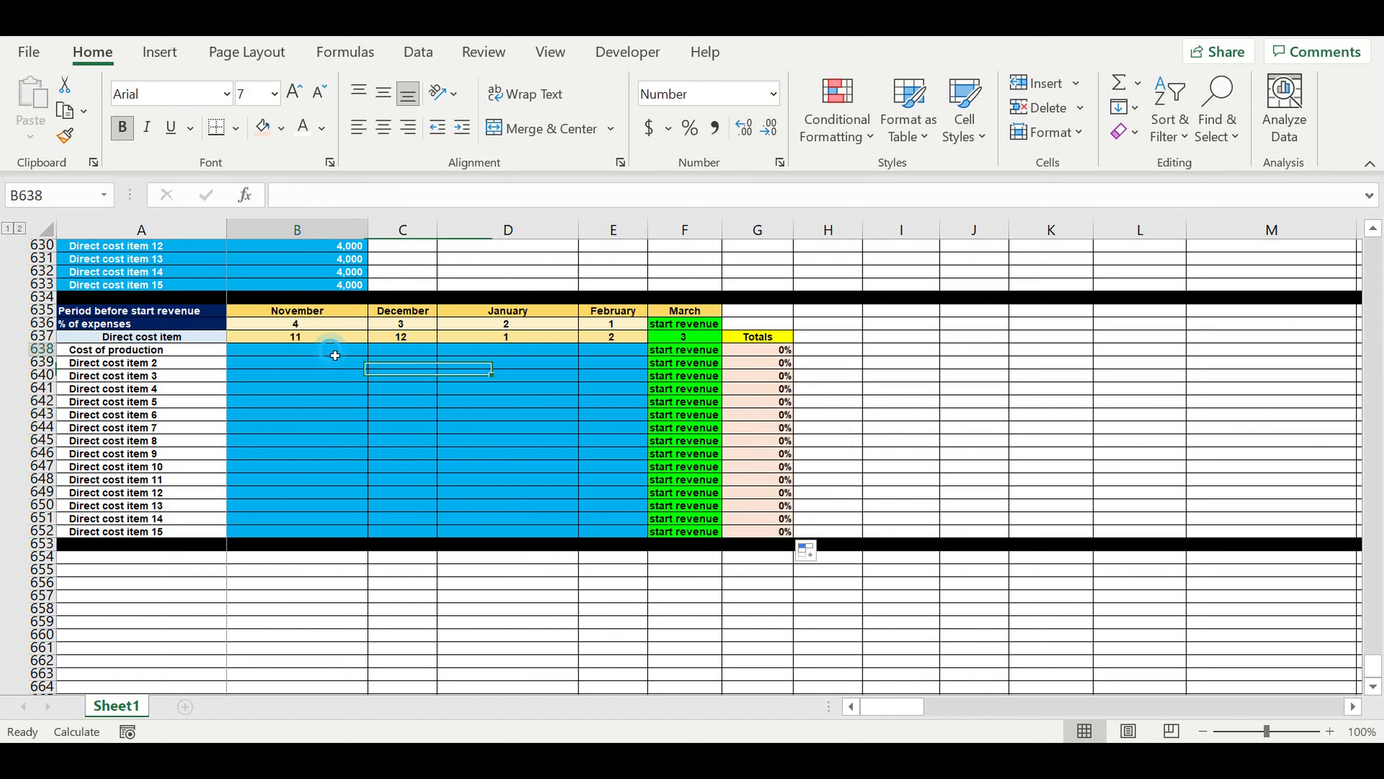
pyautogui.write('0')
pyautogui.press('Return')
pyautogui.click(331, 349)
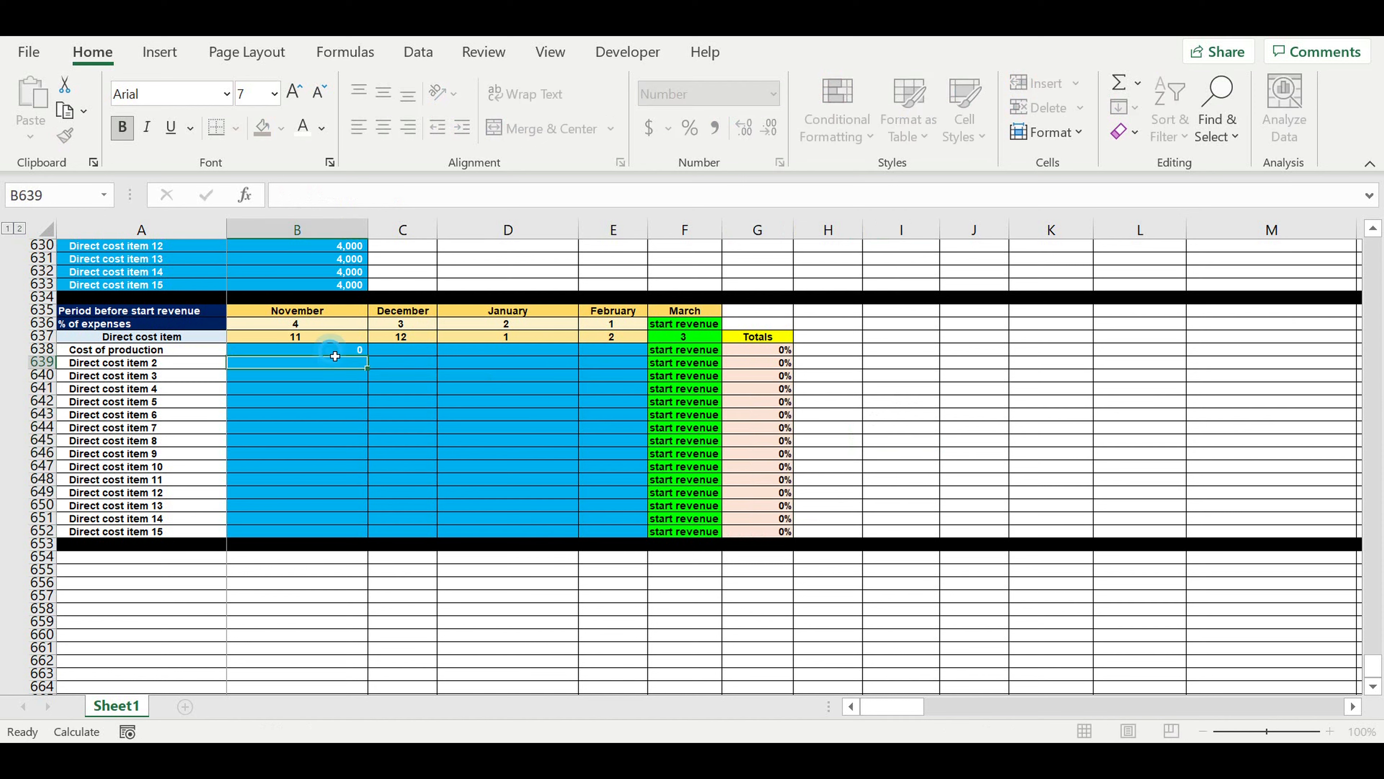
pyautogui.click(691, 130)
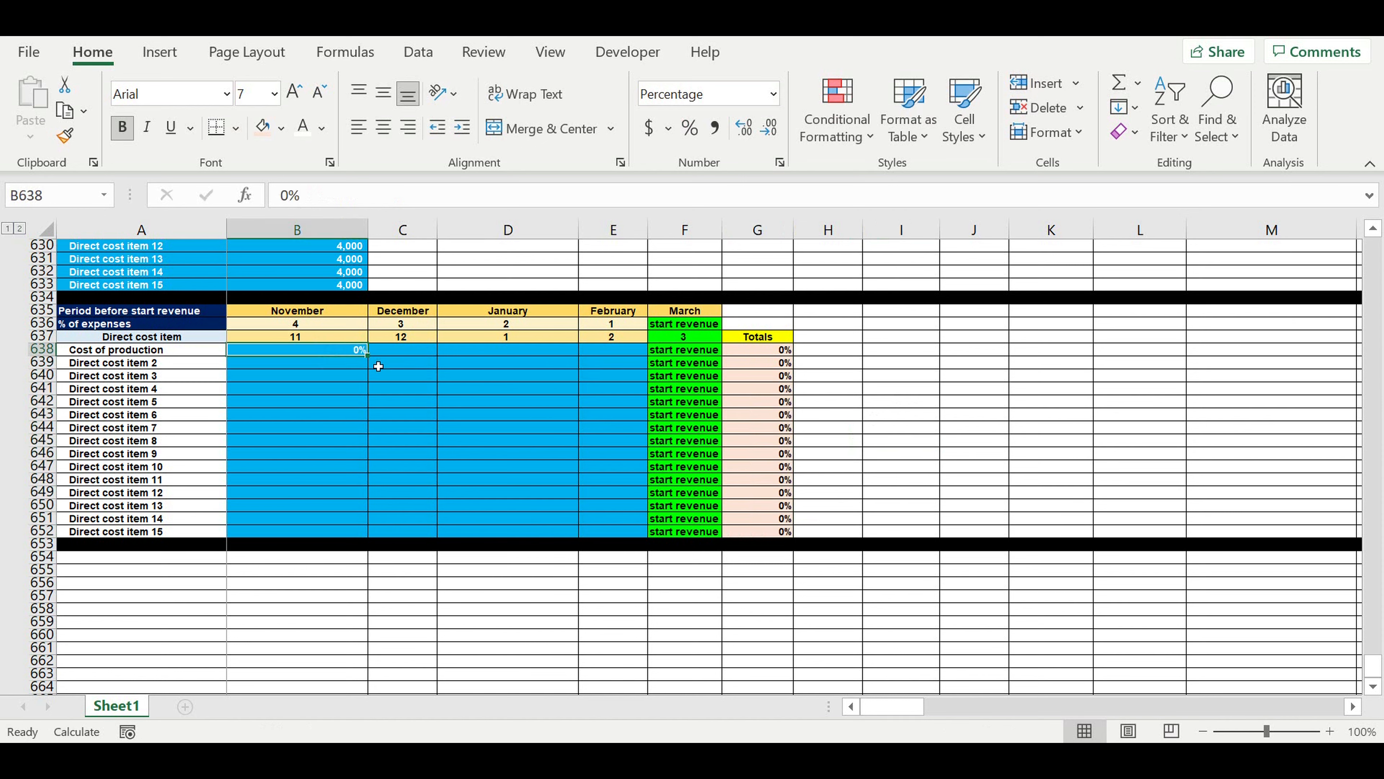
pyautogui.moveTo(375, 362); pyautogui.dragTo(619, 536)
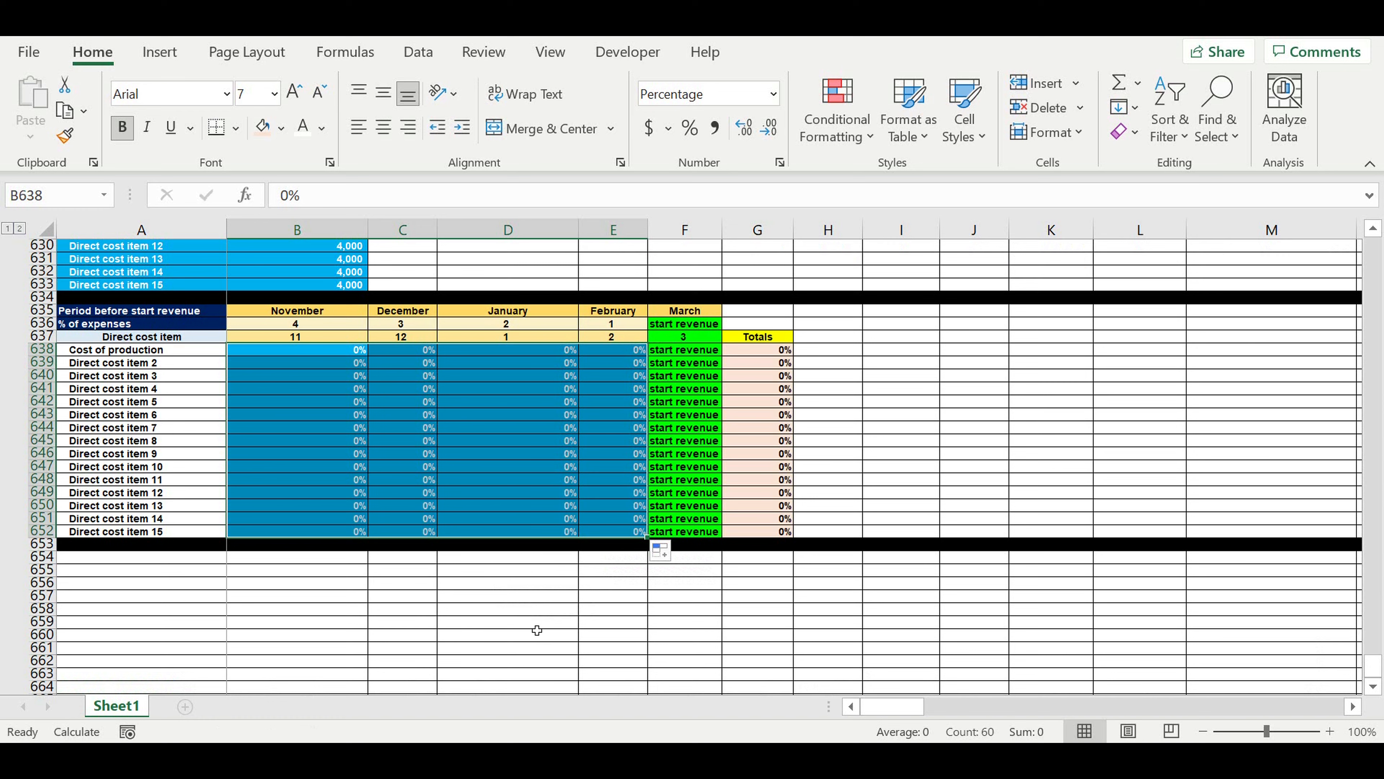
pyautogui.click(537, 626)
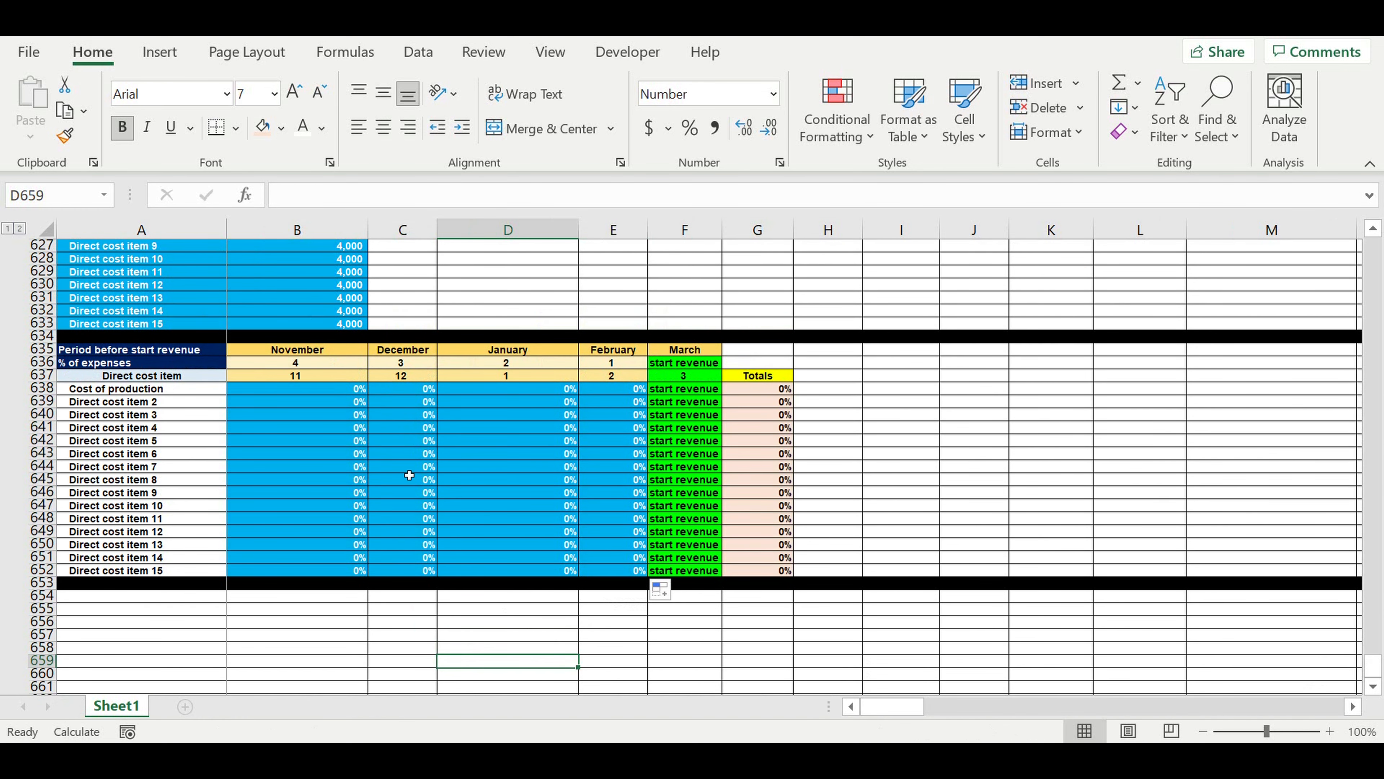
pyautogui.scroll(3, 416, 325)
pyautogui.moveTo(342, 264); pyautogui.dragTo(354, 441)
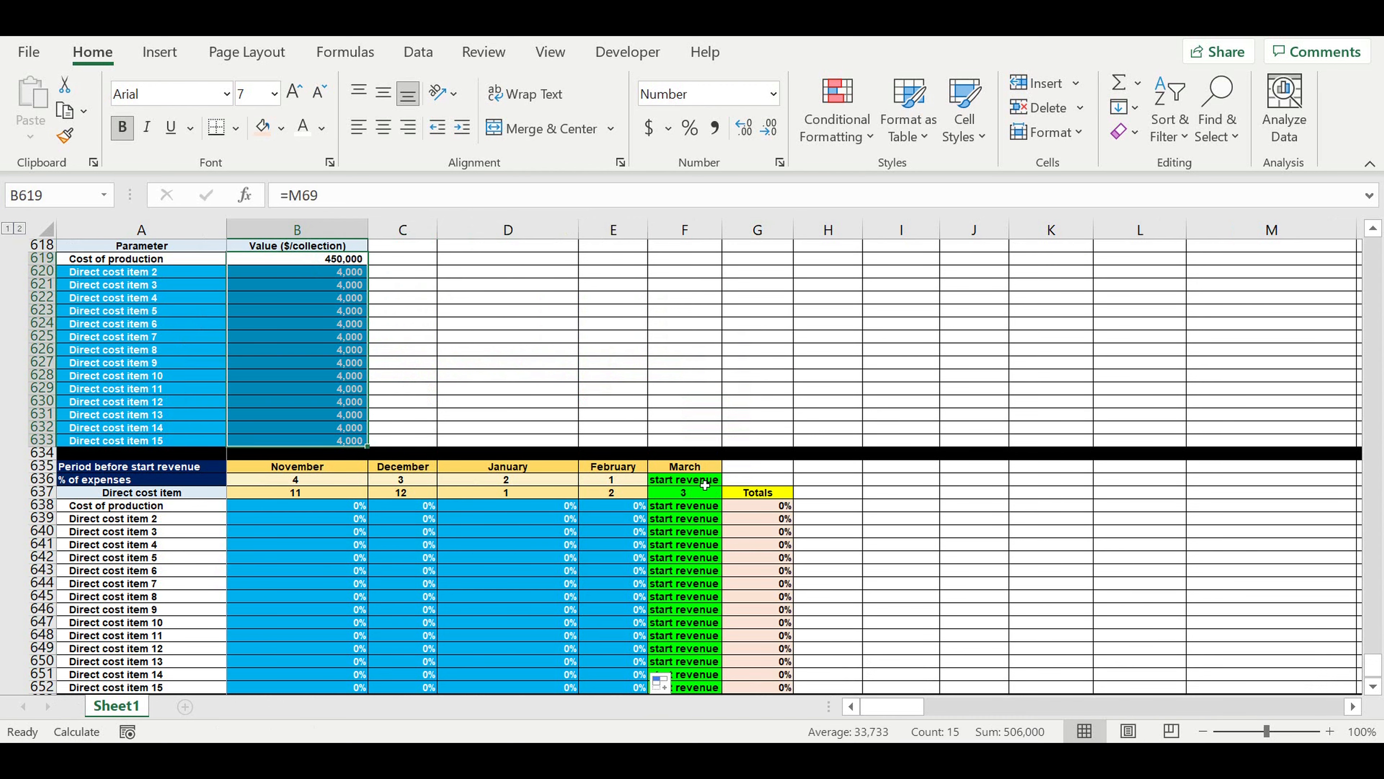
pyautogui.moveTo(698, 480); pyautogui.dragTo(698, 635)
pyautogui.scroll(-2, 615, 544)
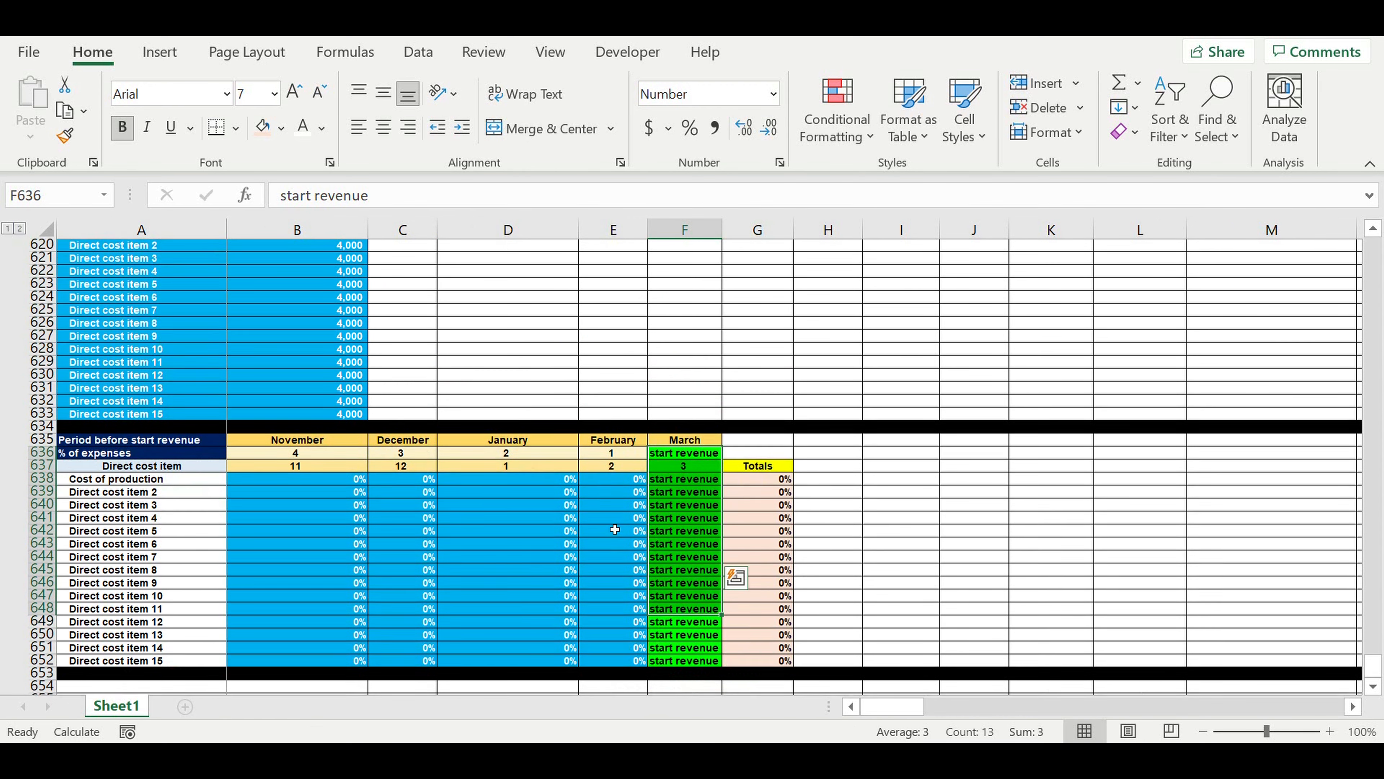
pyautogui.click(508, 480)
# Set the Cost of production percentages to 70% in November and 30% in February.
pyautogui.click(349, 429)
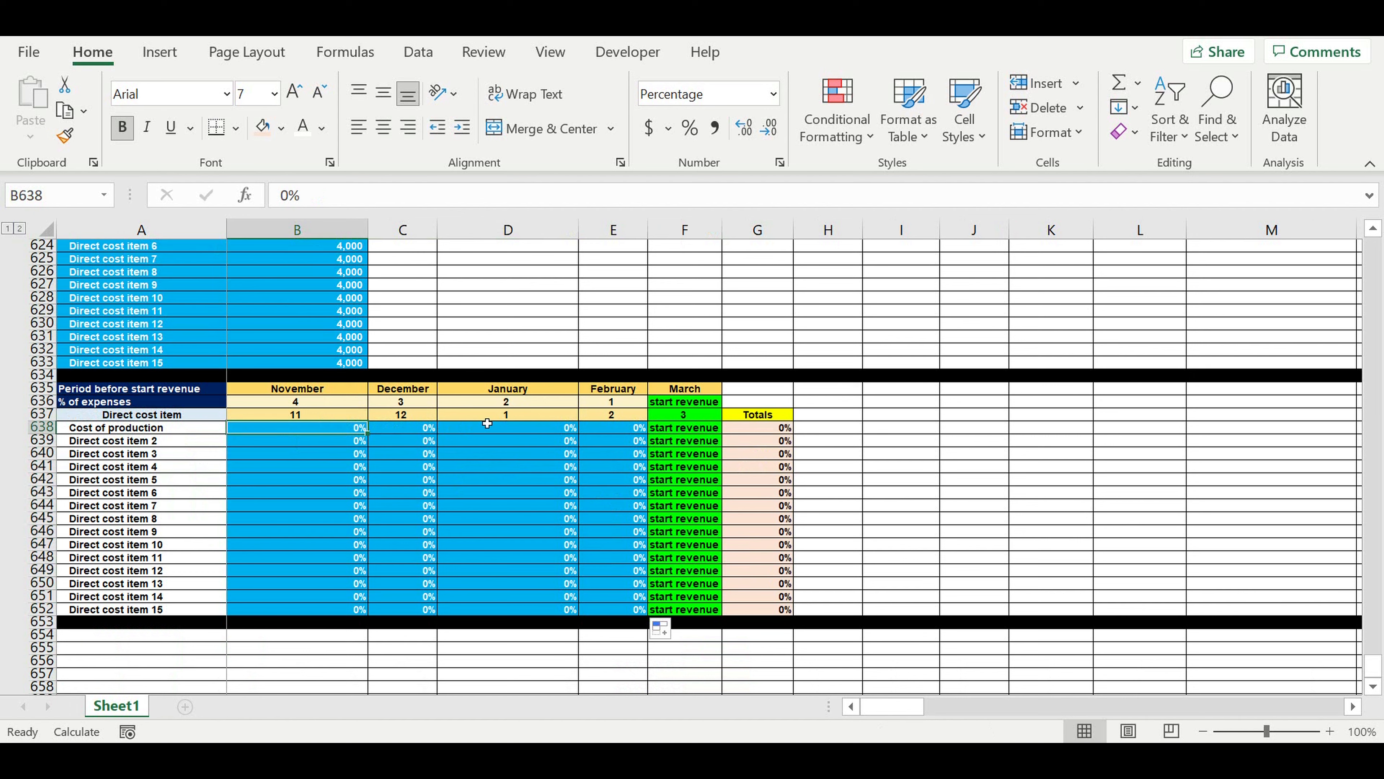
pyautogui.write('70')
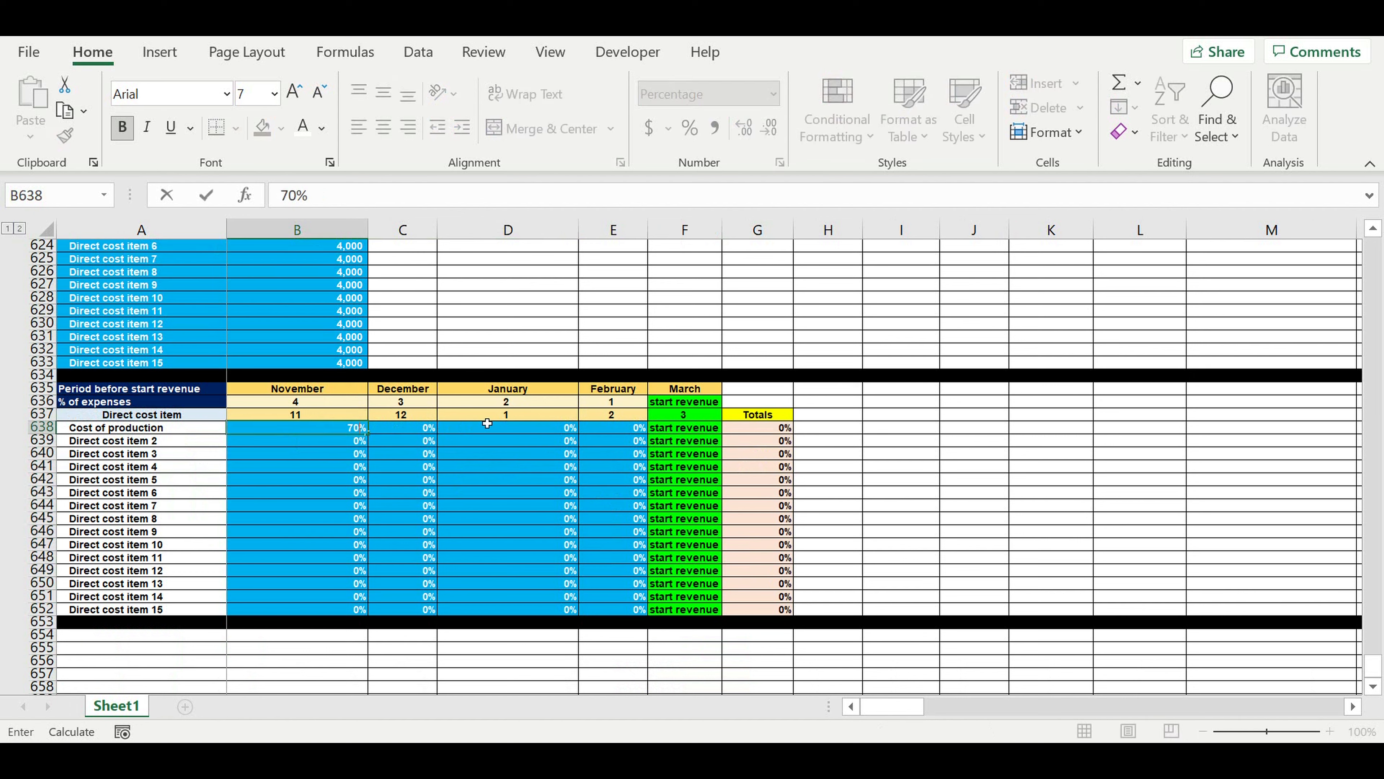
pyautogui.press('Return')
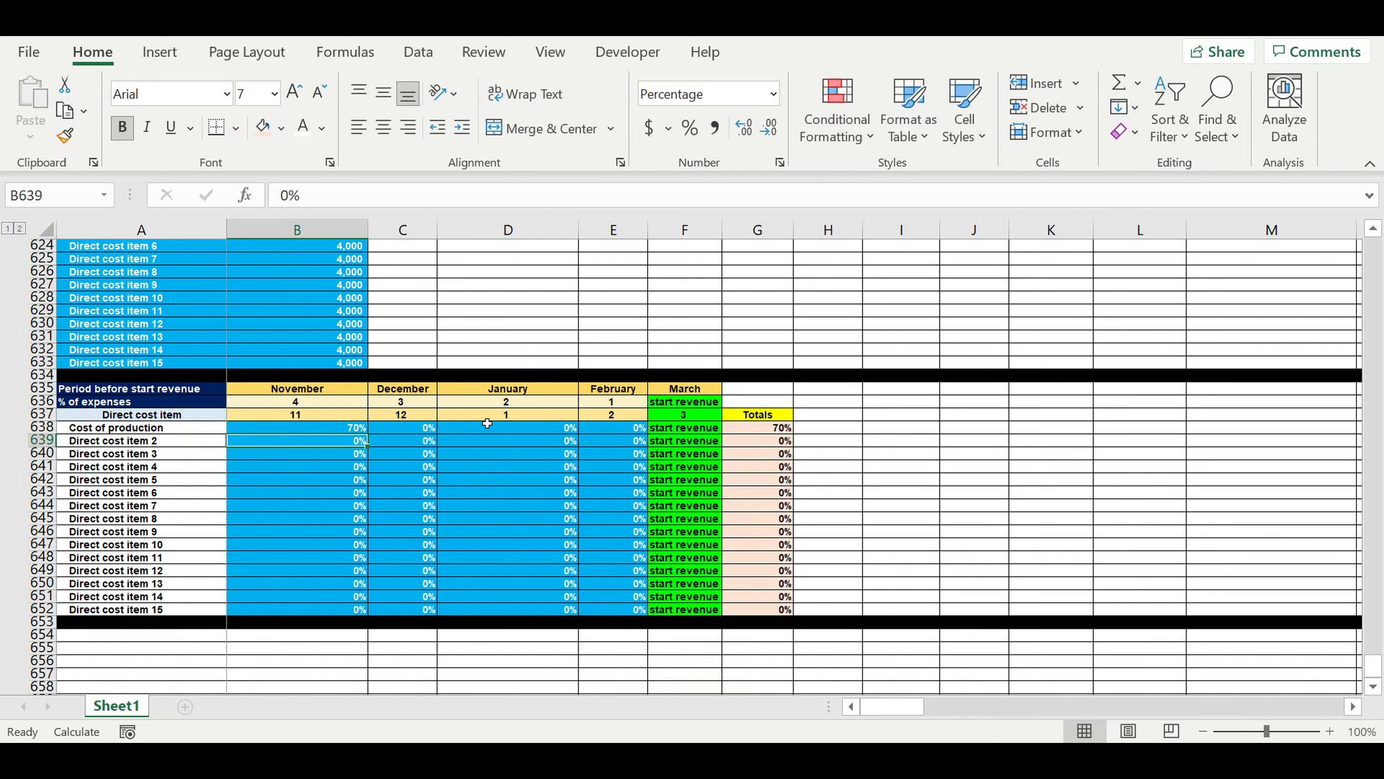
pyautogui.click(614, 431)
pyautogui.write('30')
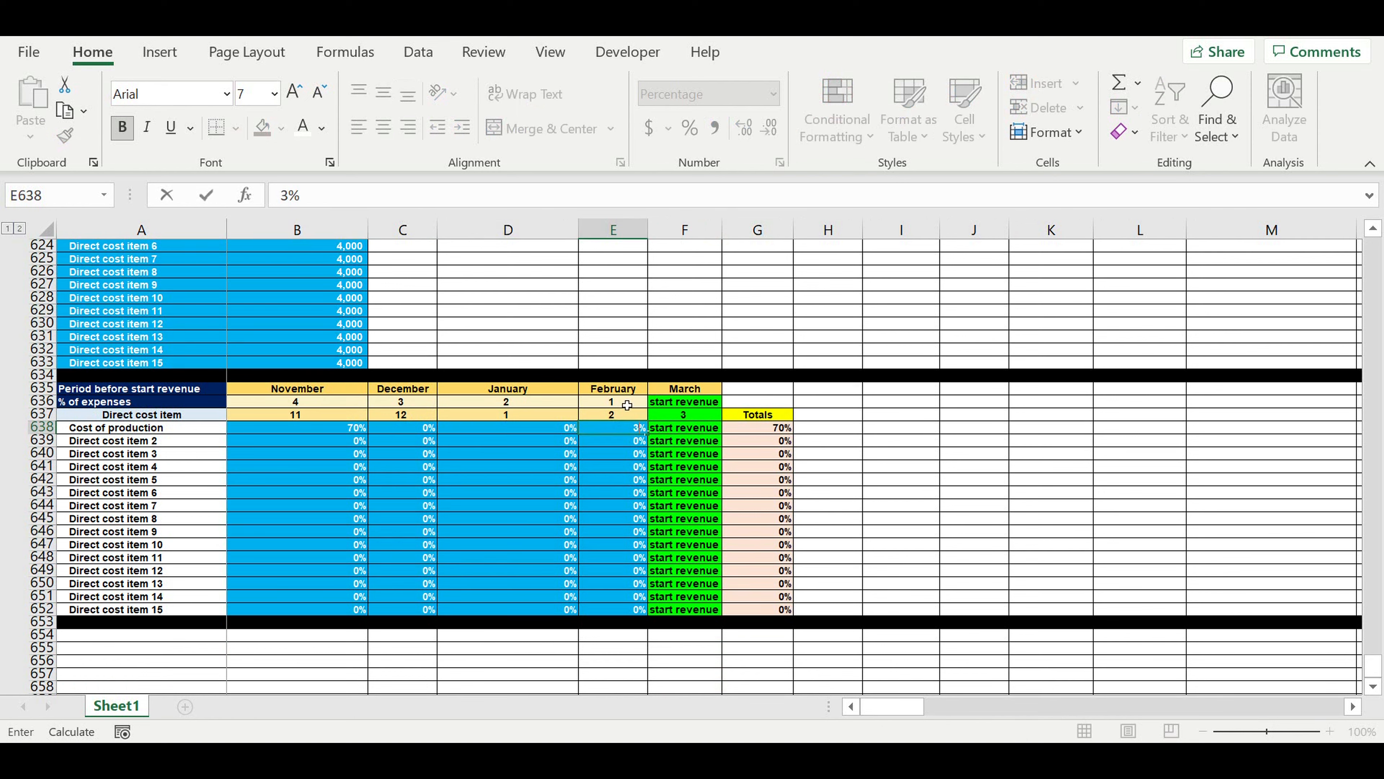
pyautogui.press('Return')
pyautogui.click(620, 481)
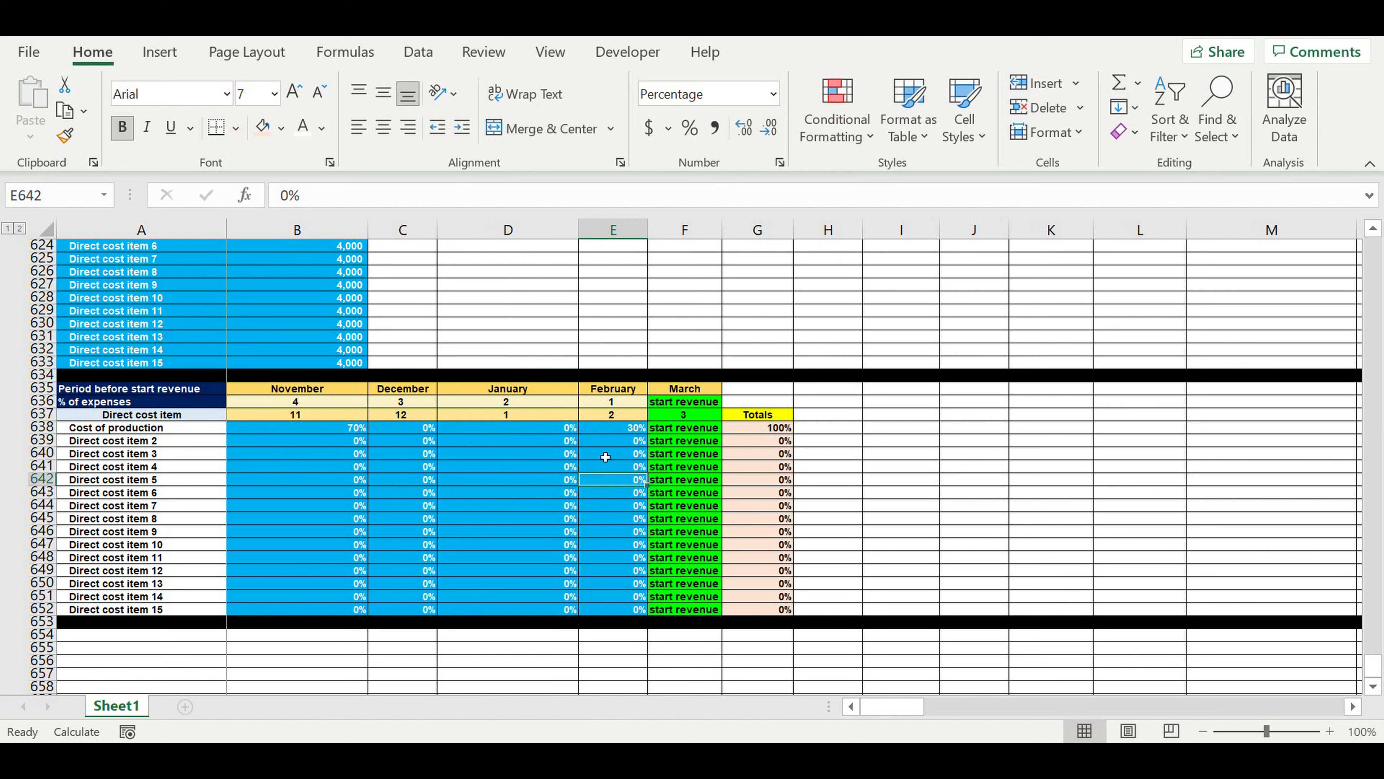
pyautogui.click(621, 428)
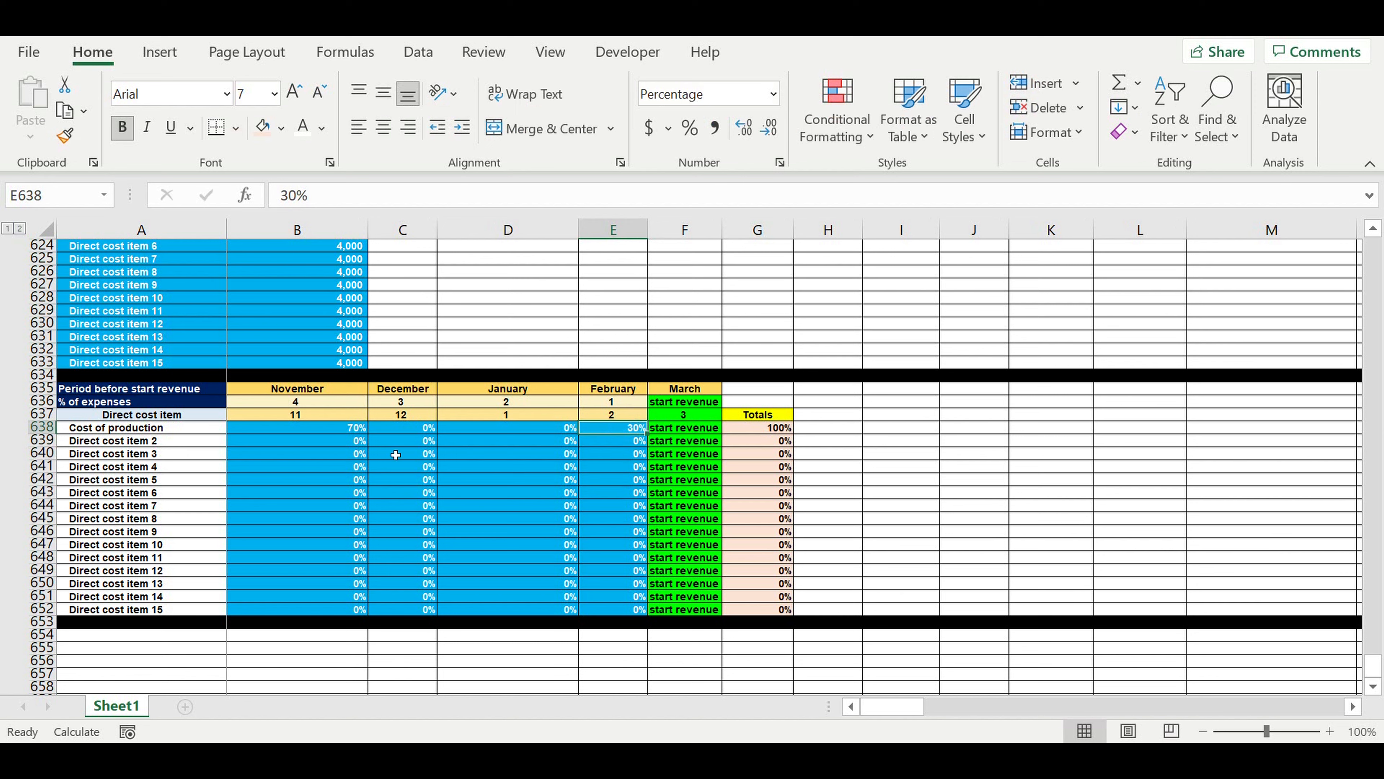
# Set the Direct cost item 2 percentages to 50% in December and 50% in January.
pyautogui.click(417, 441)
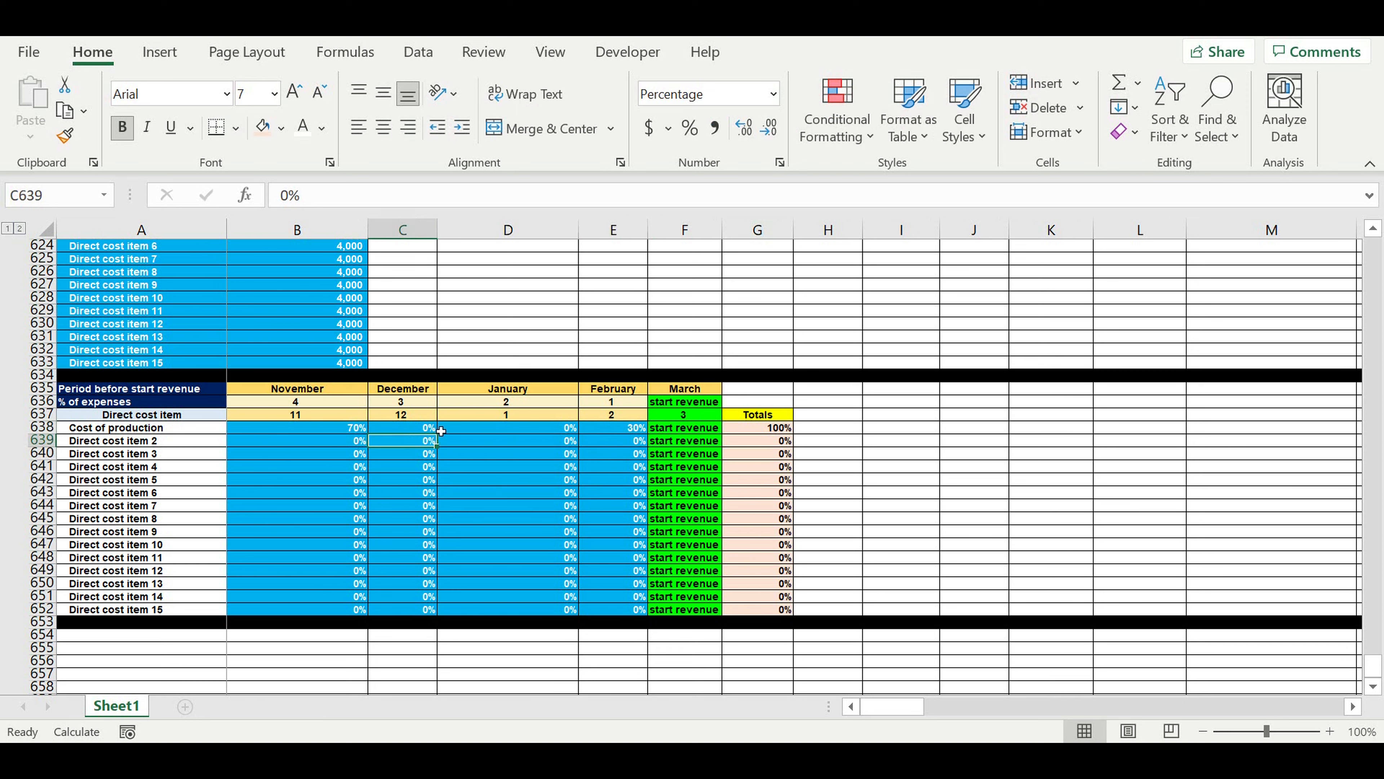
pyautogui.write('50')
pyautogui.press('Tab')
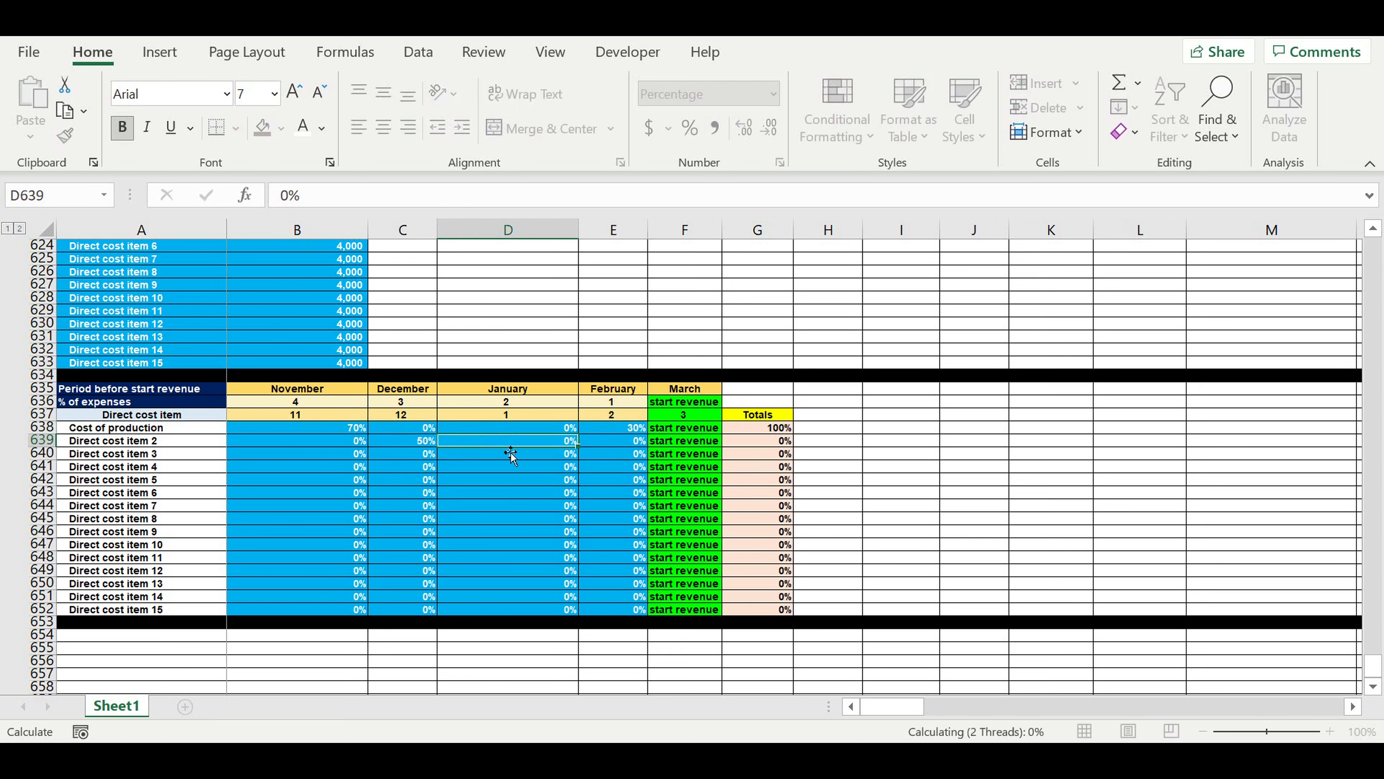
pyautogui.write('50')
pyautogui.click(504, 480)
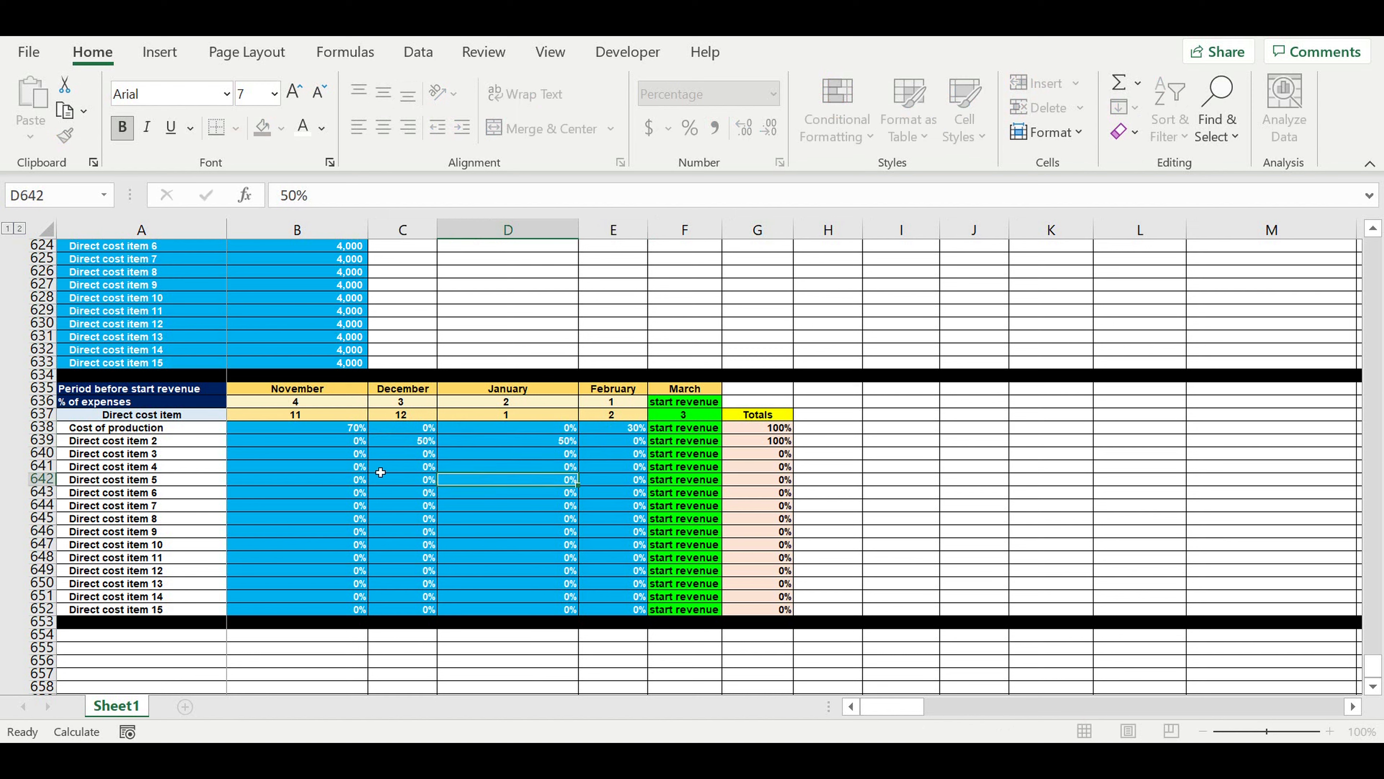
# Set the Direct cost item 3 percentage to 25% in November and copy it across through February.
pyautogui.click(344, 457)
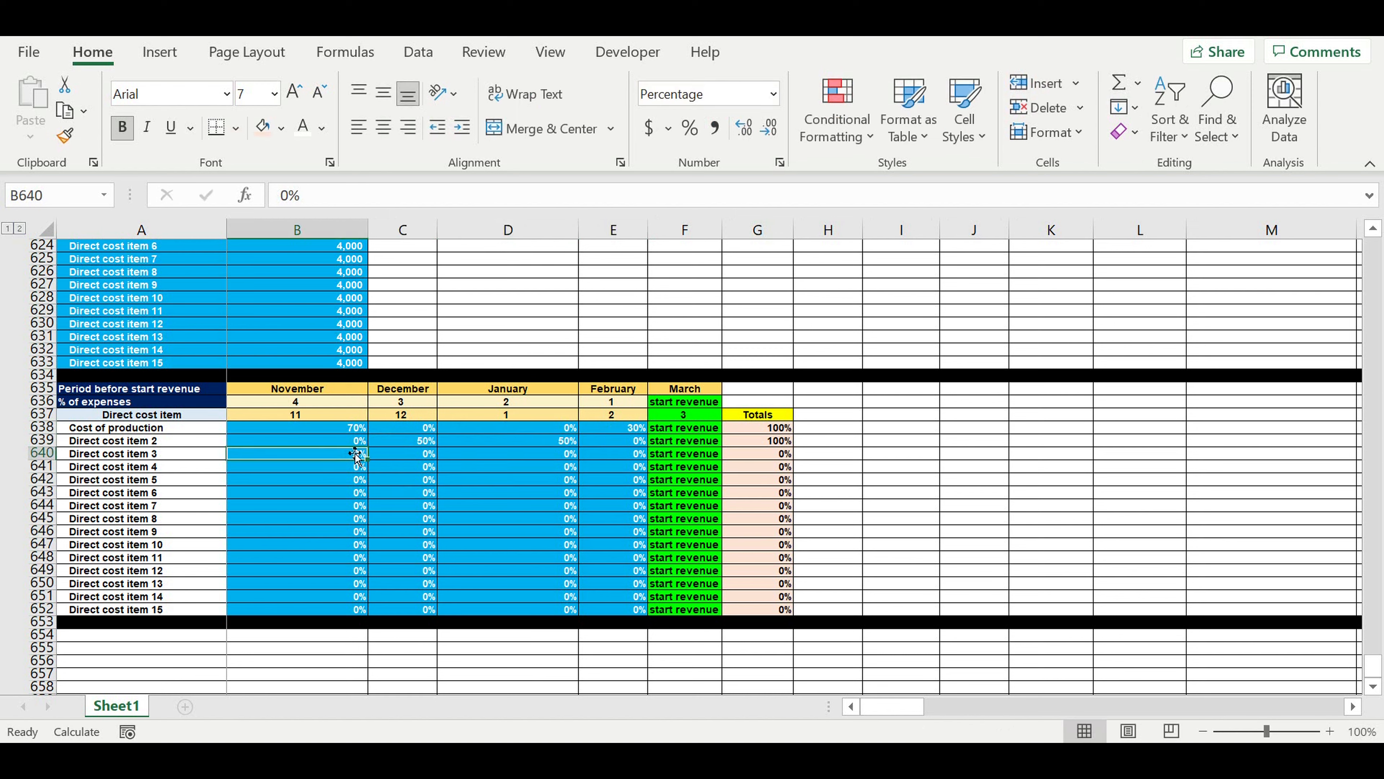
pyautogui.write('25')
pyautogui.press('Return')
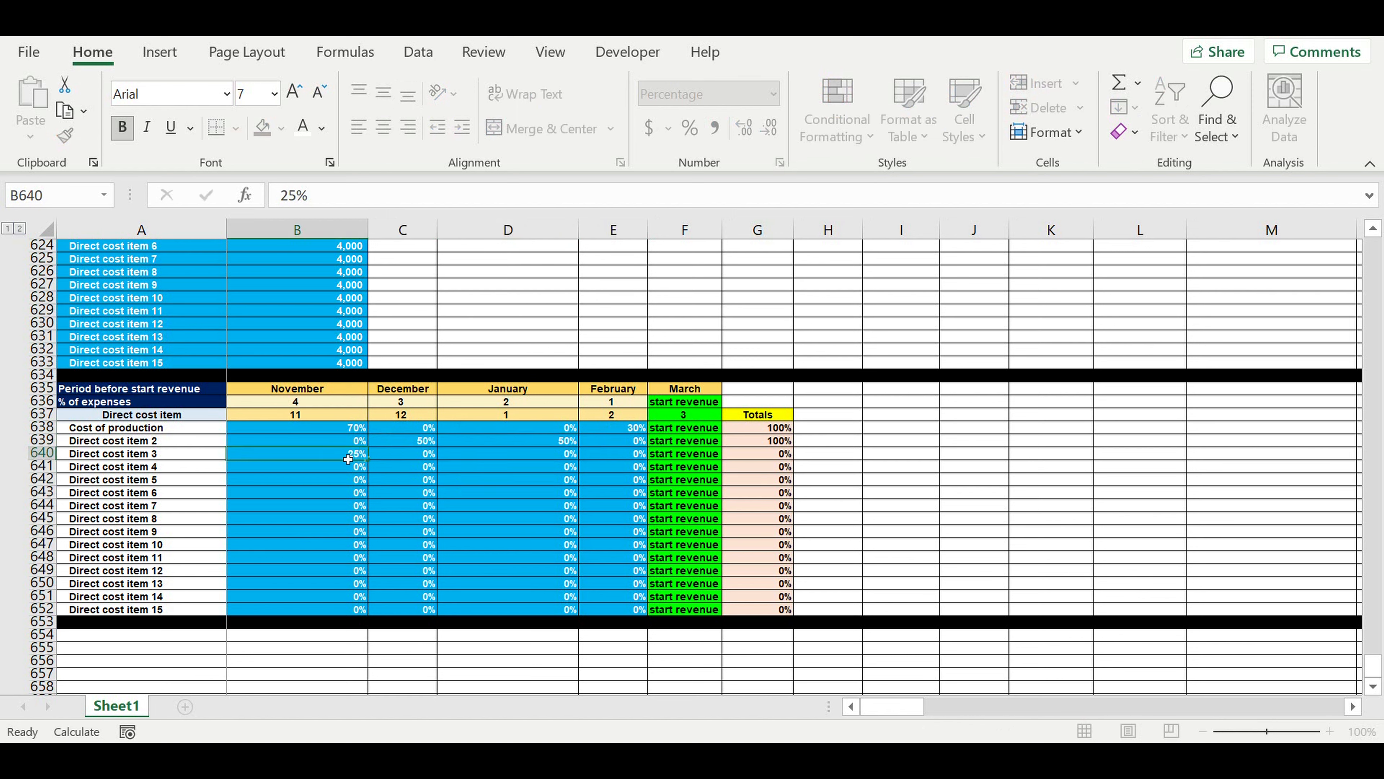
pyautogui.click(343, 457)
pyautogui.moveTo(375, 465); pyautogui.dragTo(618, 472)
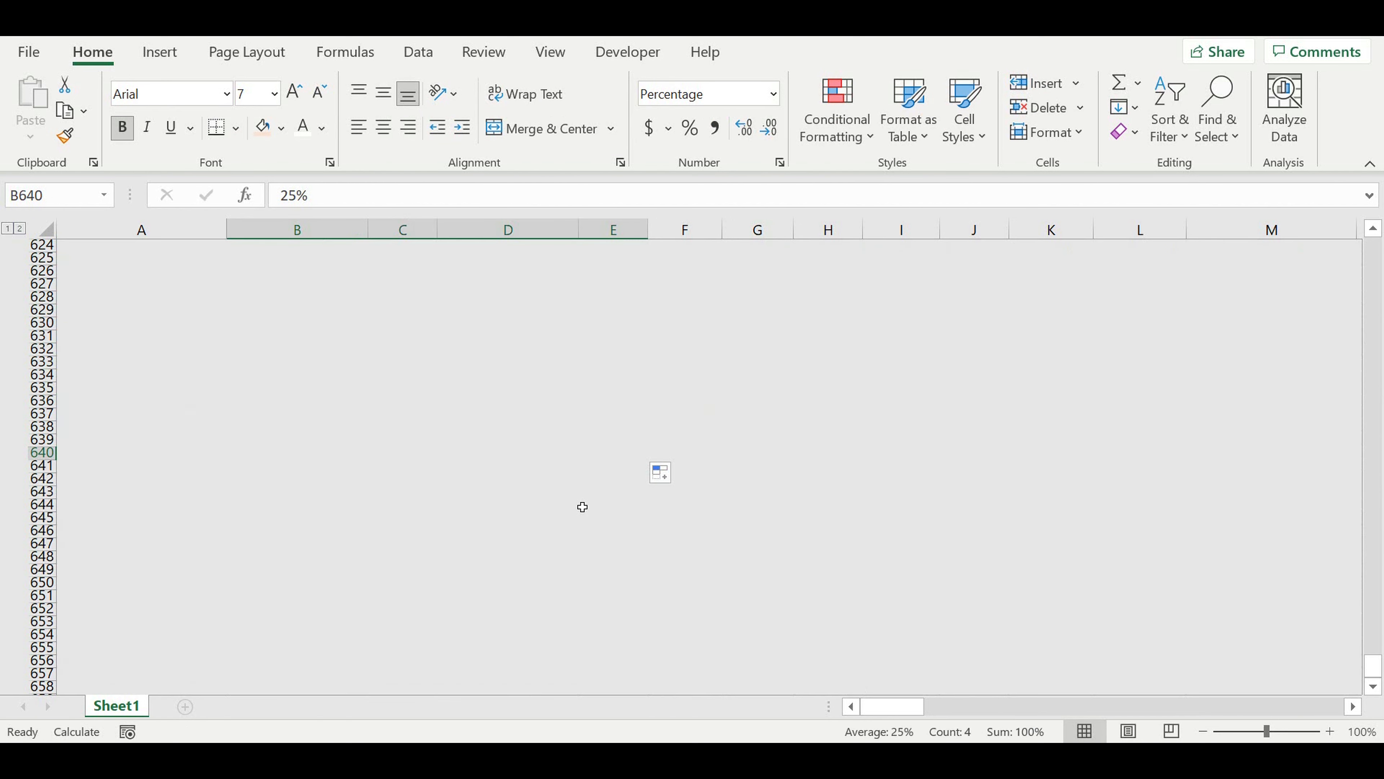
pyautogui.click(567, 504)
# Set Direct cost item 4 to 100% in November and Direct cost item 5 to 100% in December.
pyautogui.click(338, 470)
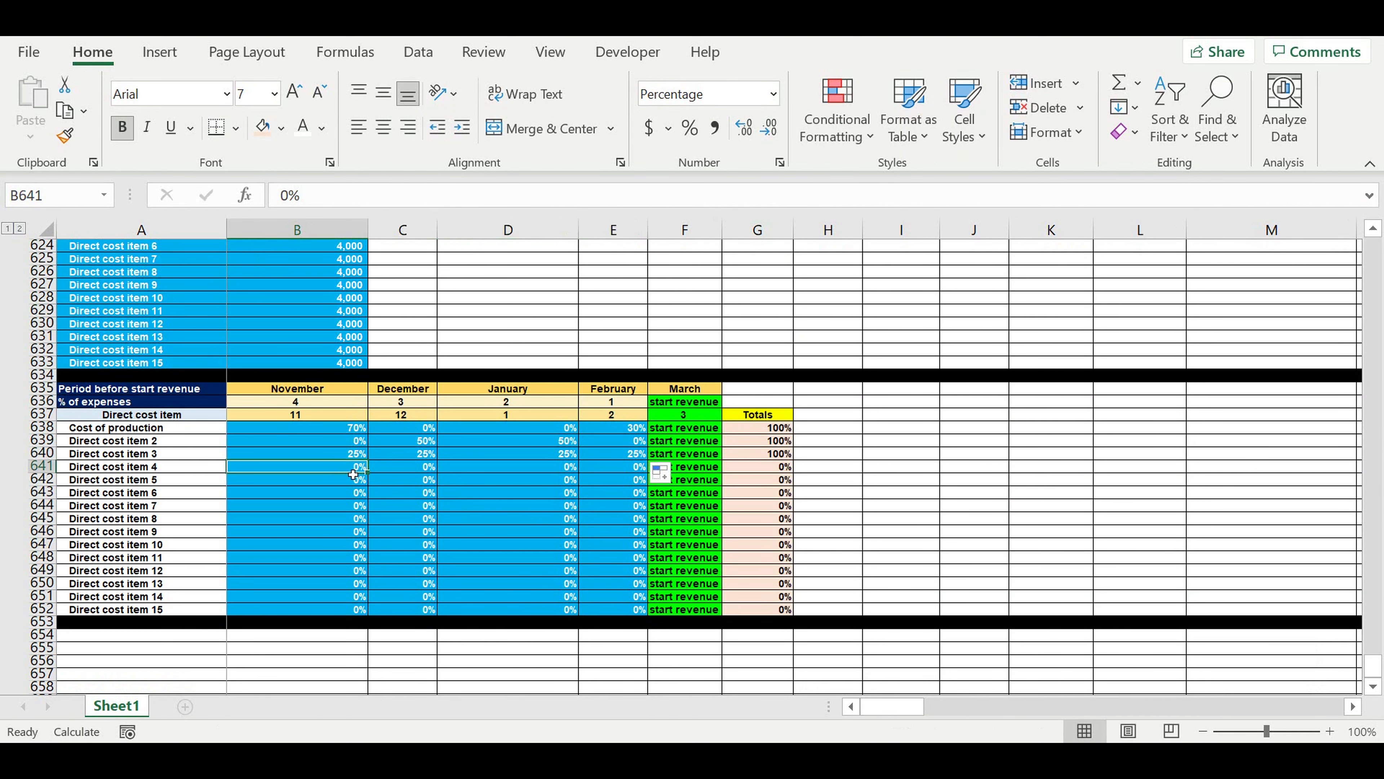
pyautogui.write('100')
pyautogui.press('Return')
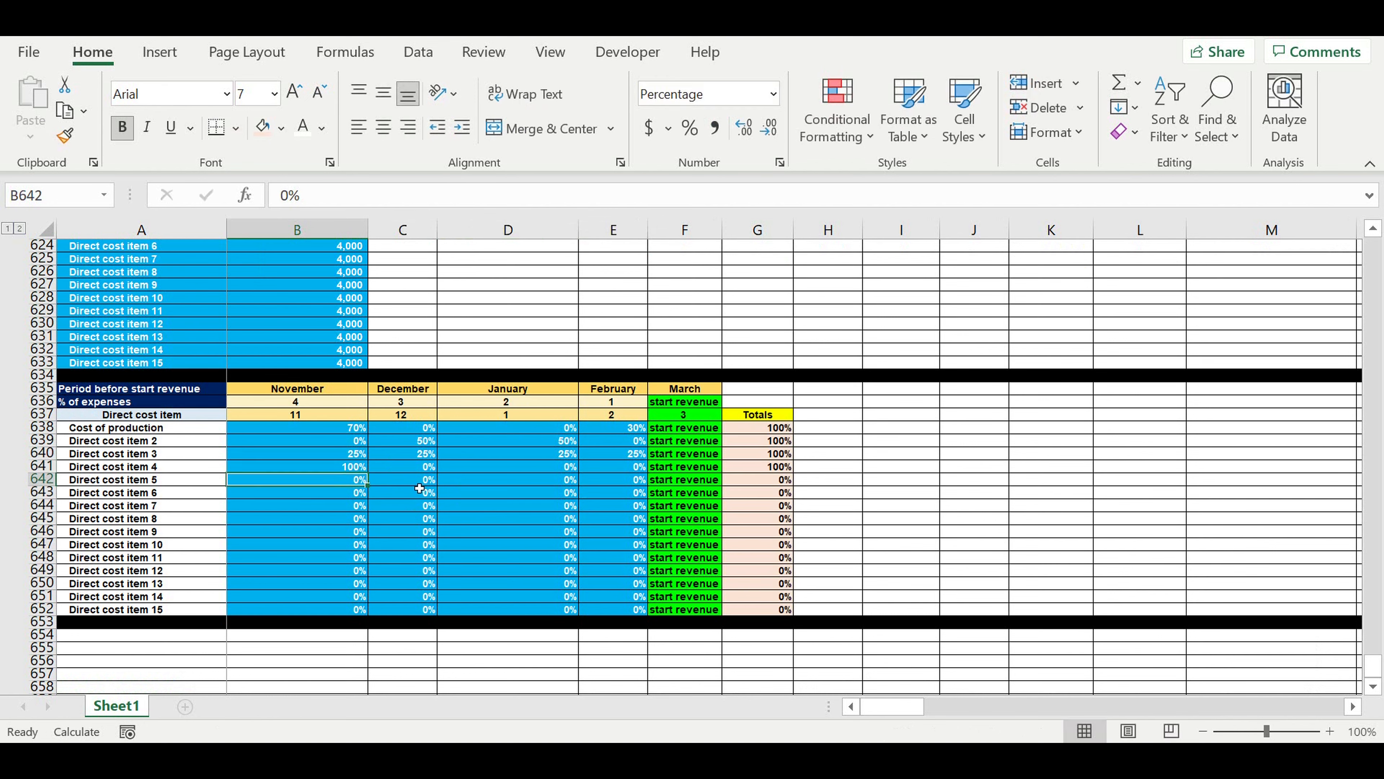
pyautogui.click(428, 480)
# Set Direct cost item 6 to 100% in January and Direct cost item 7 to 100% in February.
pyautogui.write('100')
pyautogui.press('Return')
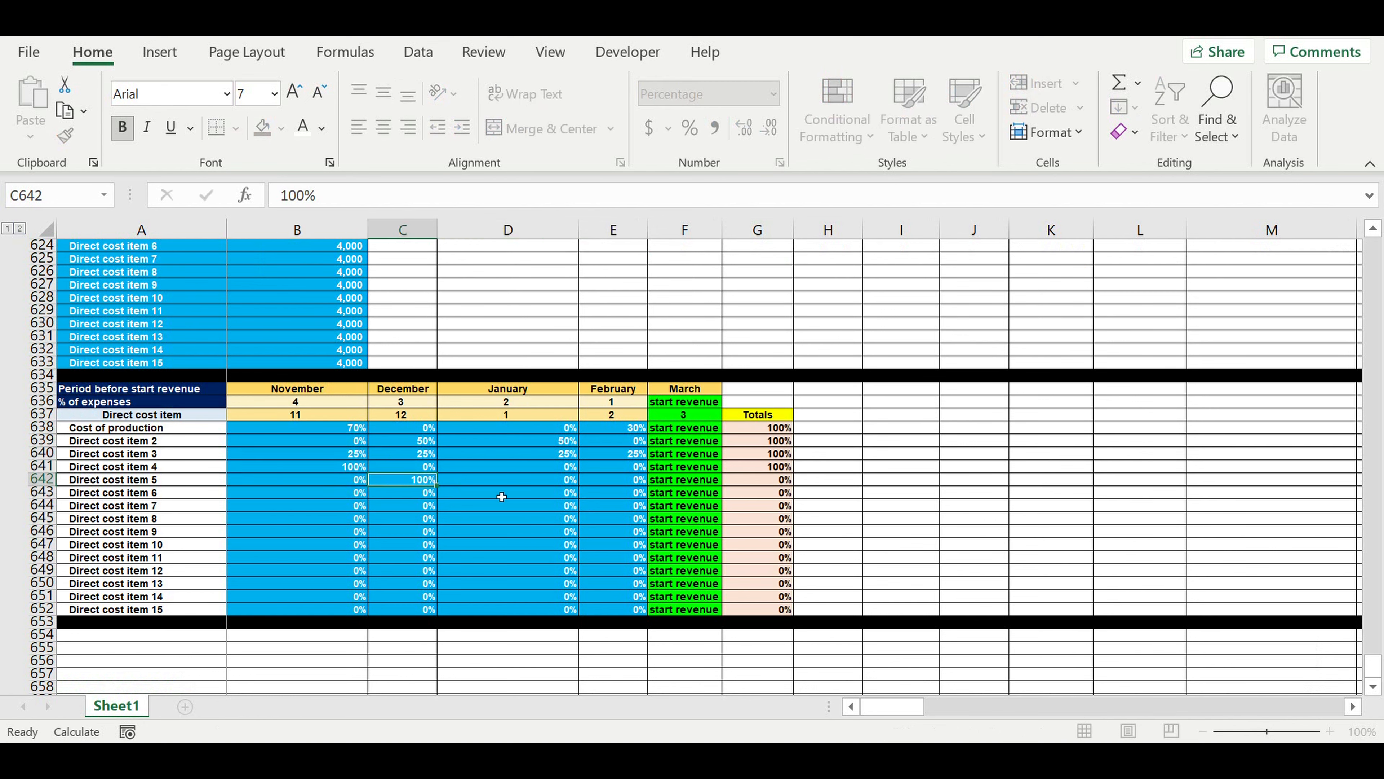
pyautogui.click(515, 497)
pyautogui.write('100')
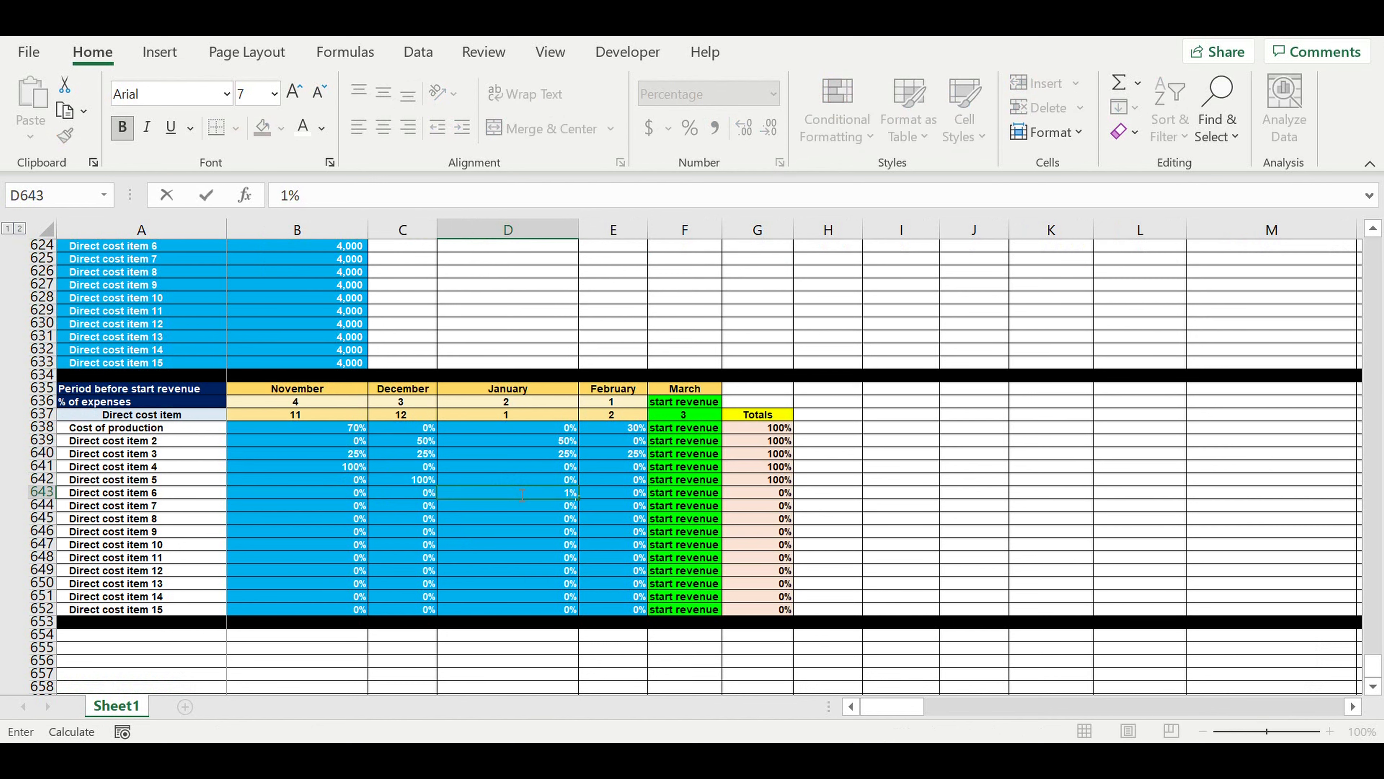
pyautogui.click(618, 513)
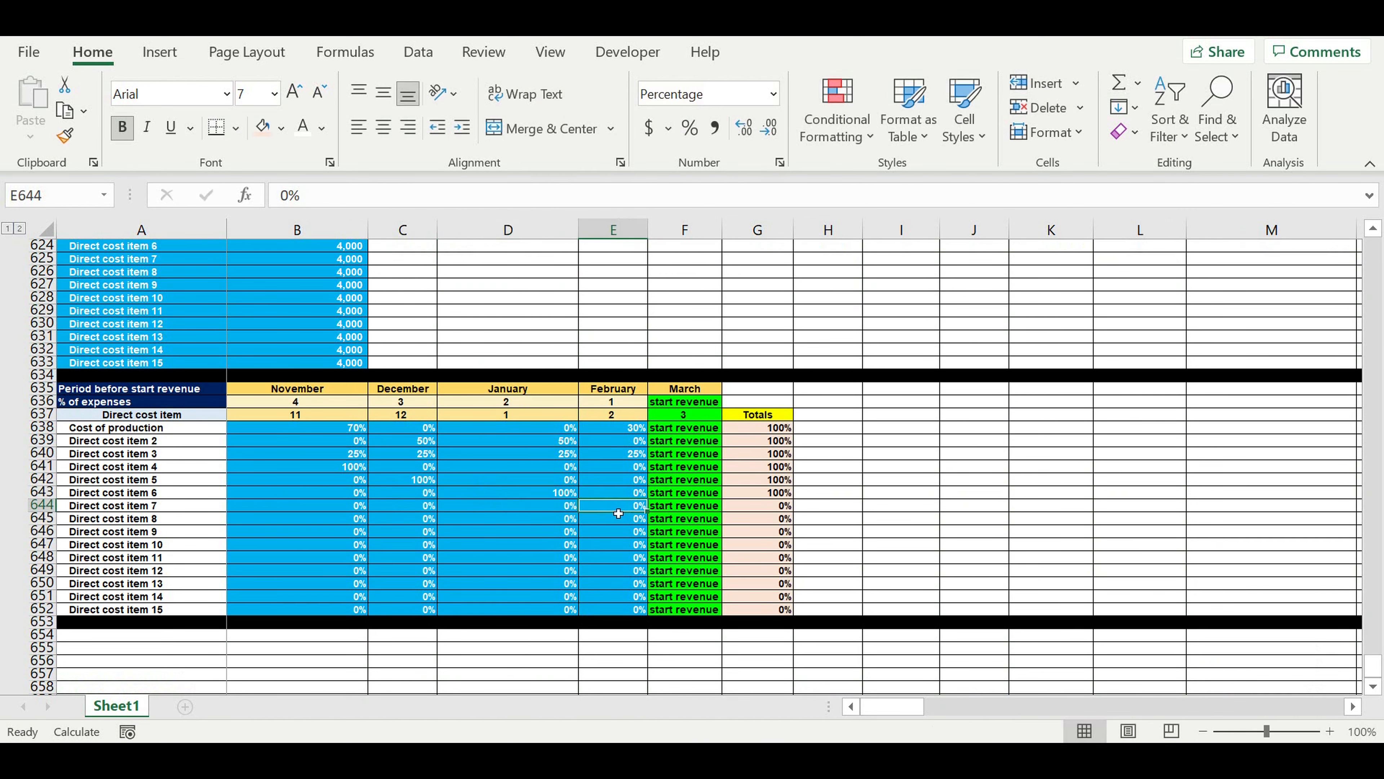
pyautogui.write('100')
pyautogui.press('Return')
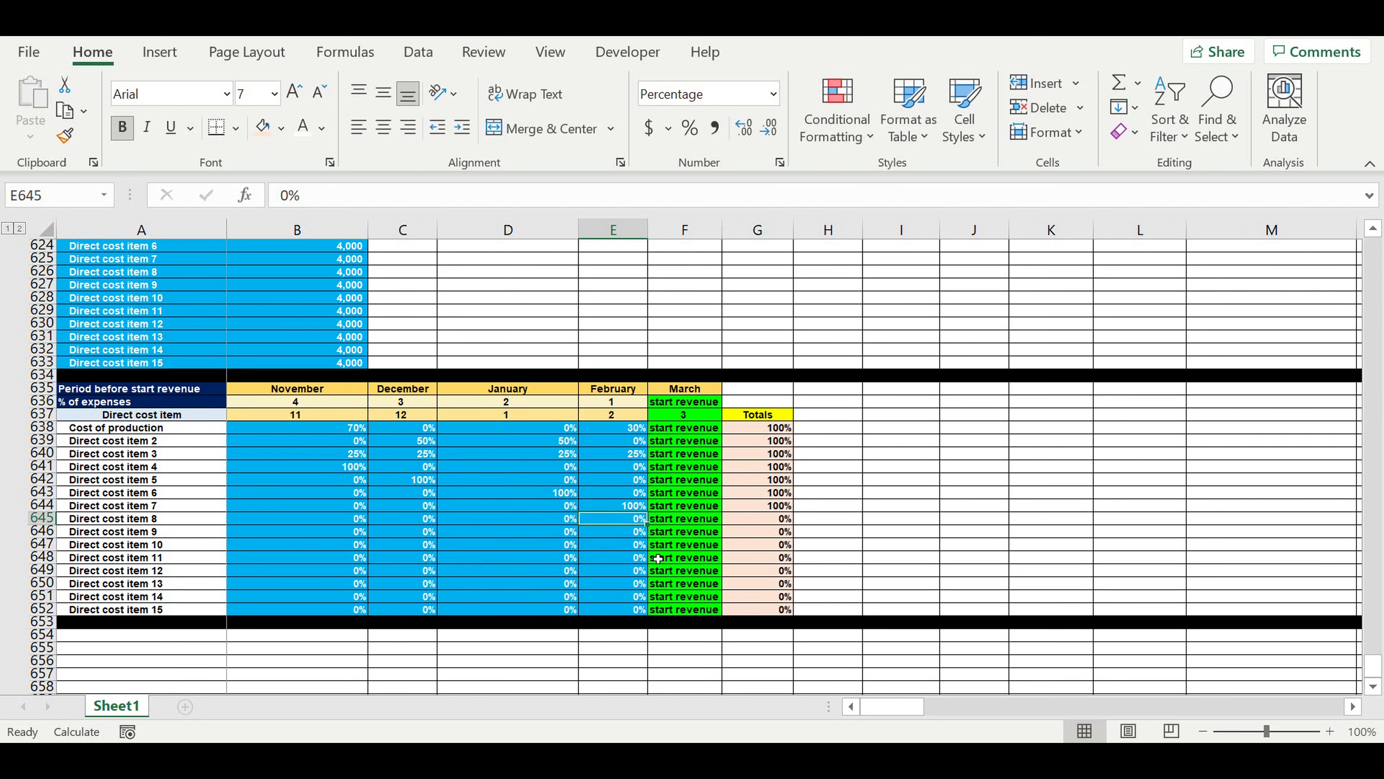
# Copy the December percentage of Direct cost item 5 down through Direct cost item 10.
pyautogui.click(351, 536)
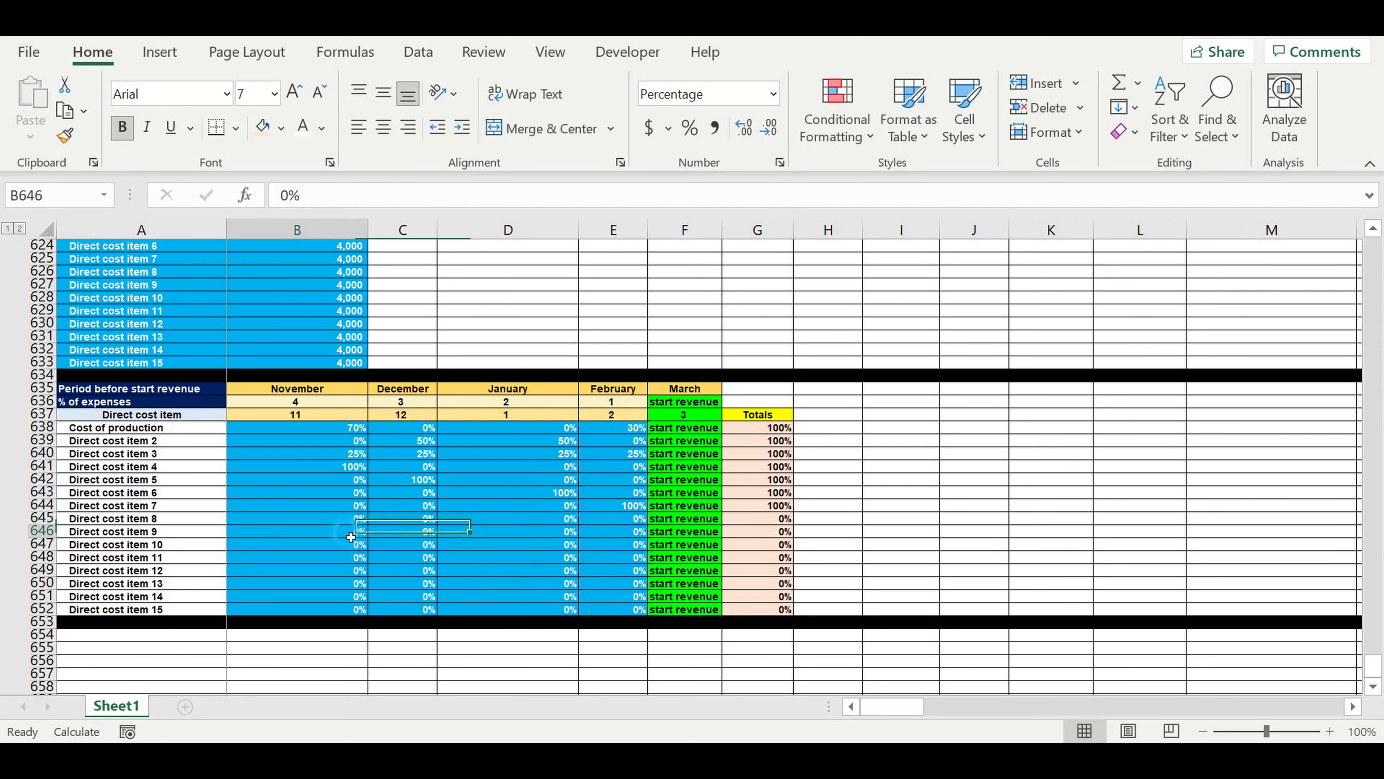
pyautogui.click(426, 483)
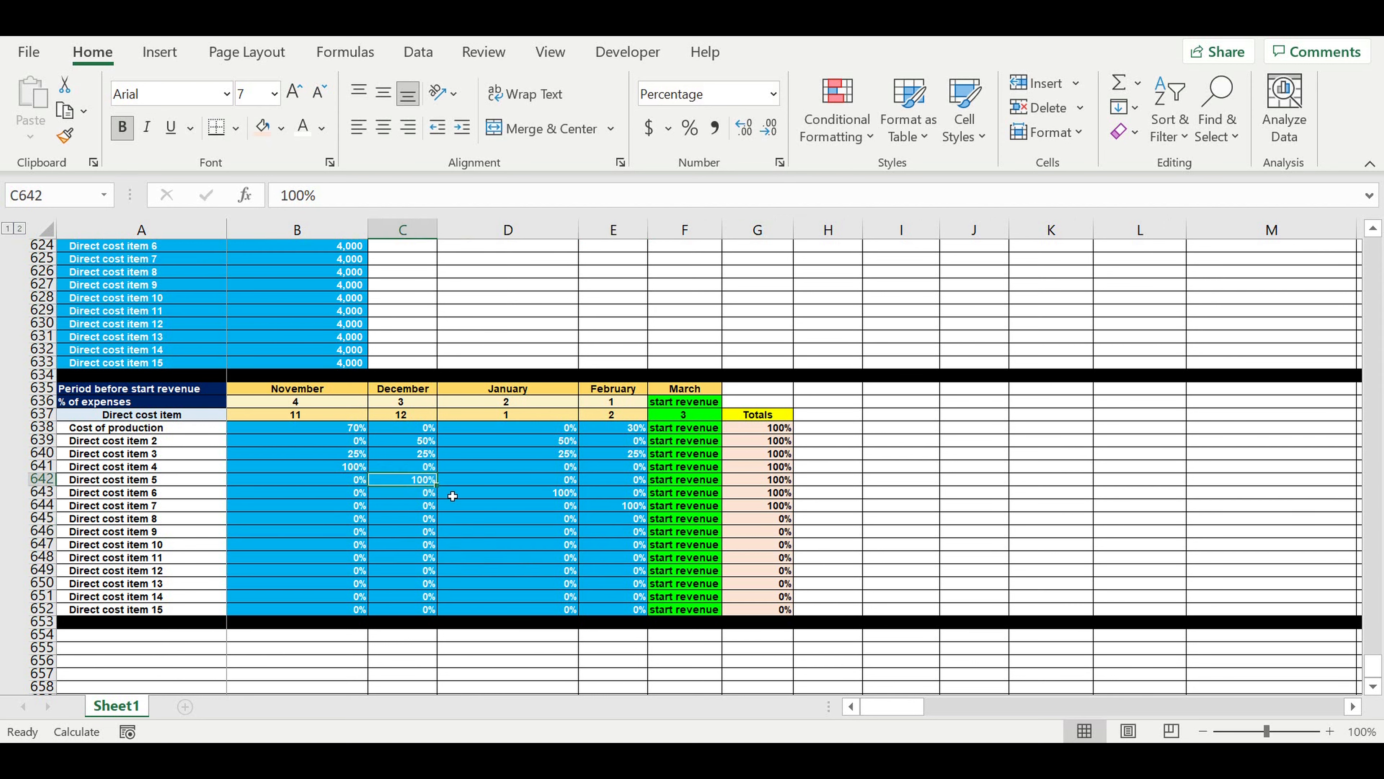
pyautogui.moveTo(443, 491); pyautogui.dragTo(443, 546)
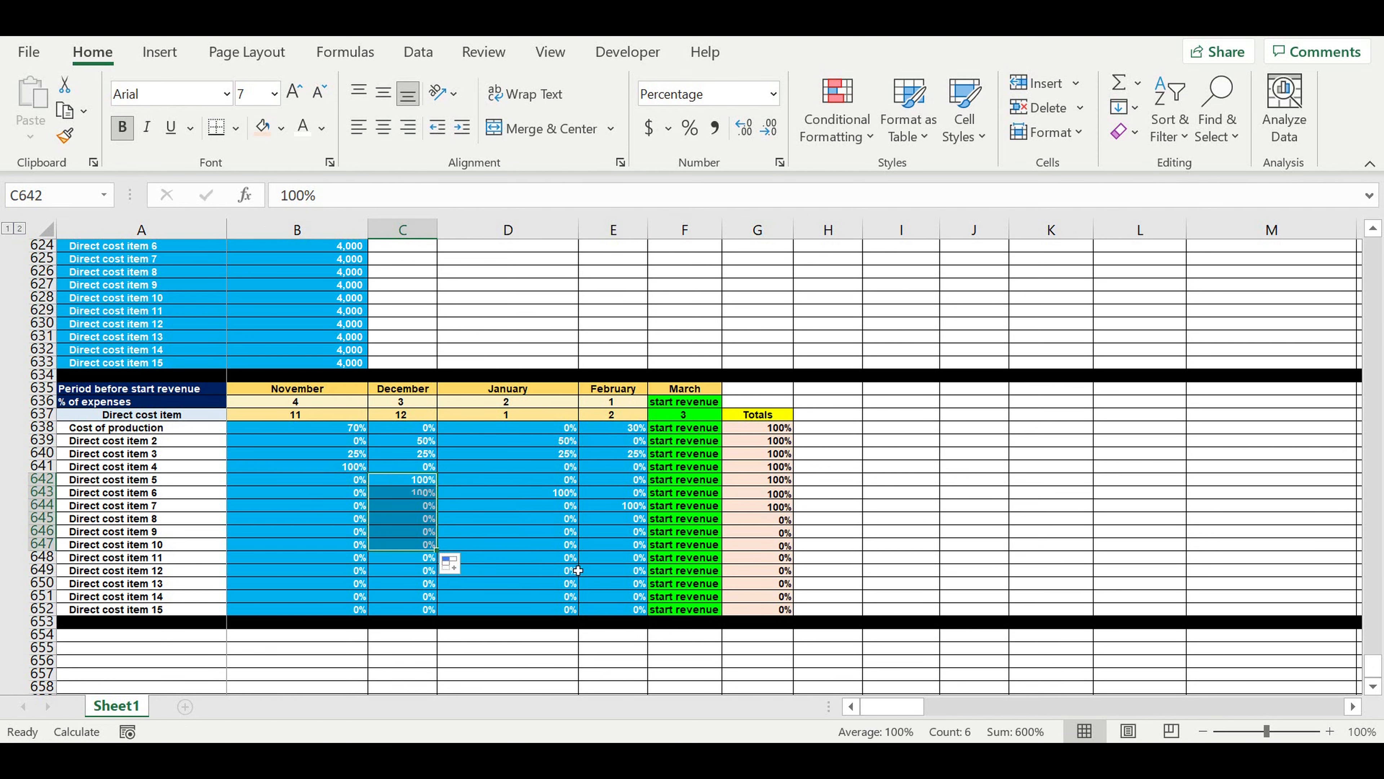
pyautogui.click(553, 562)
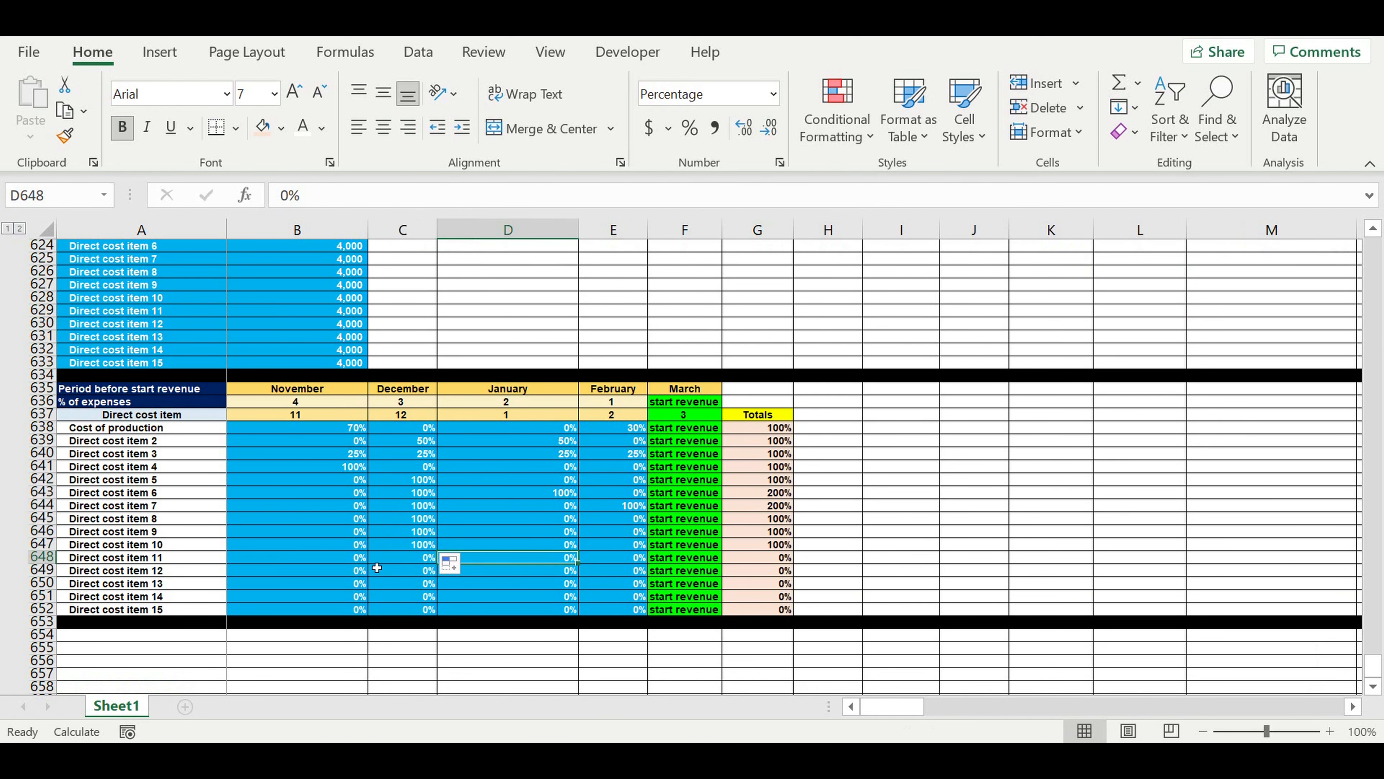
# Set the Direct cost item 11 percentages to 5% in November and 95% in February.
pyautogui.click(353, 558)
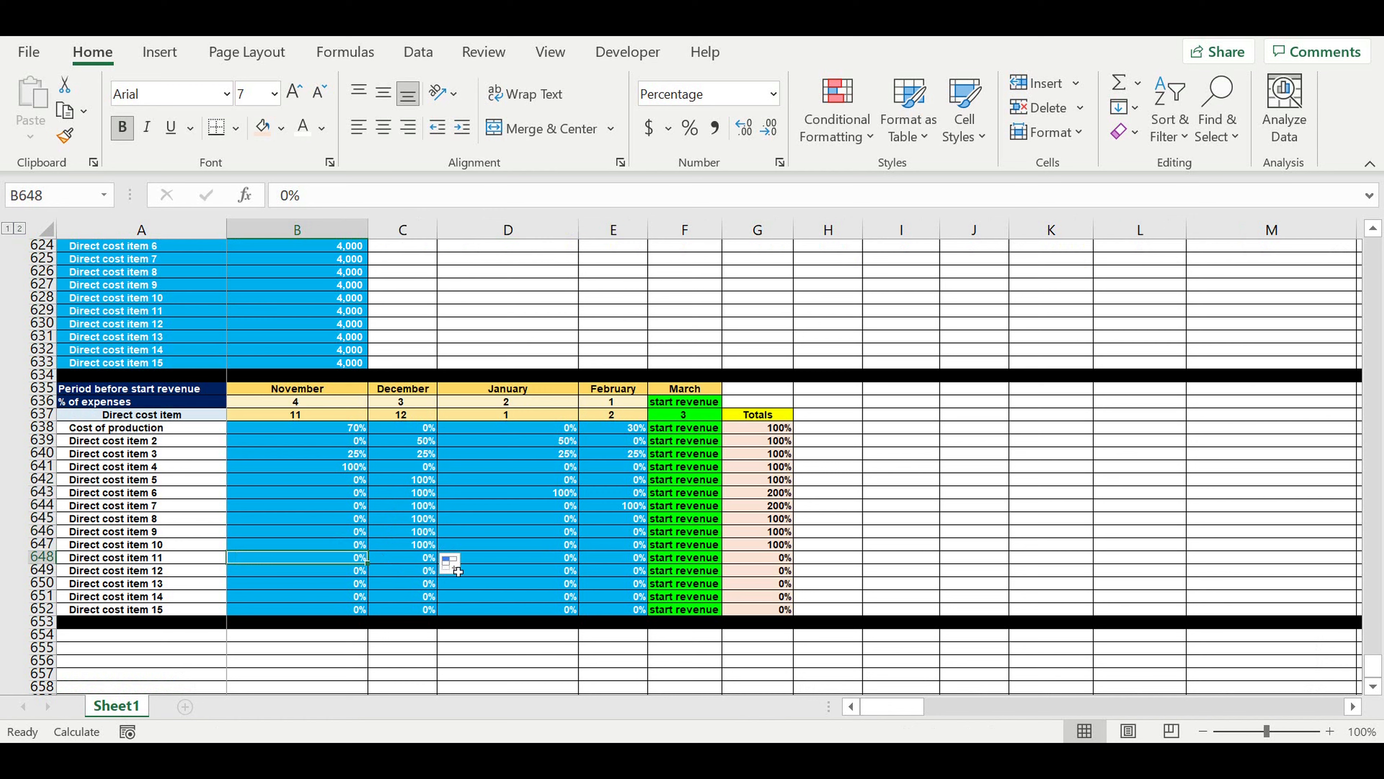
pyautogui.write('5')
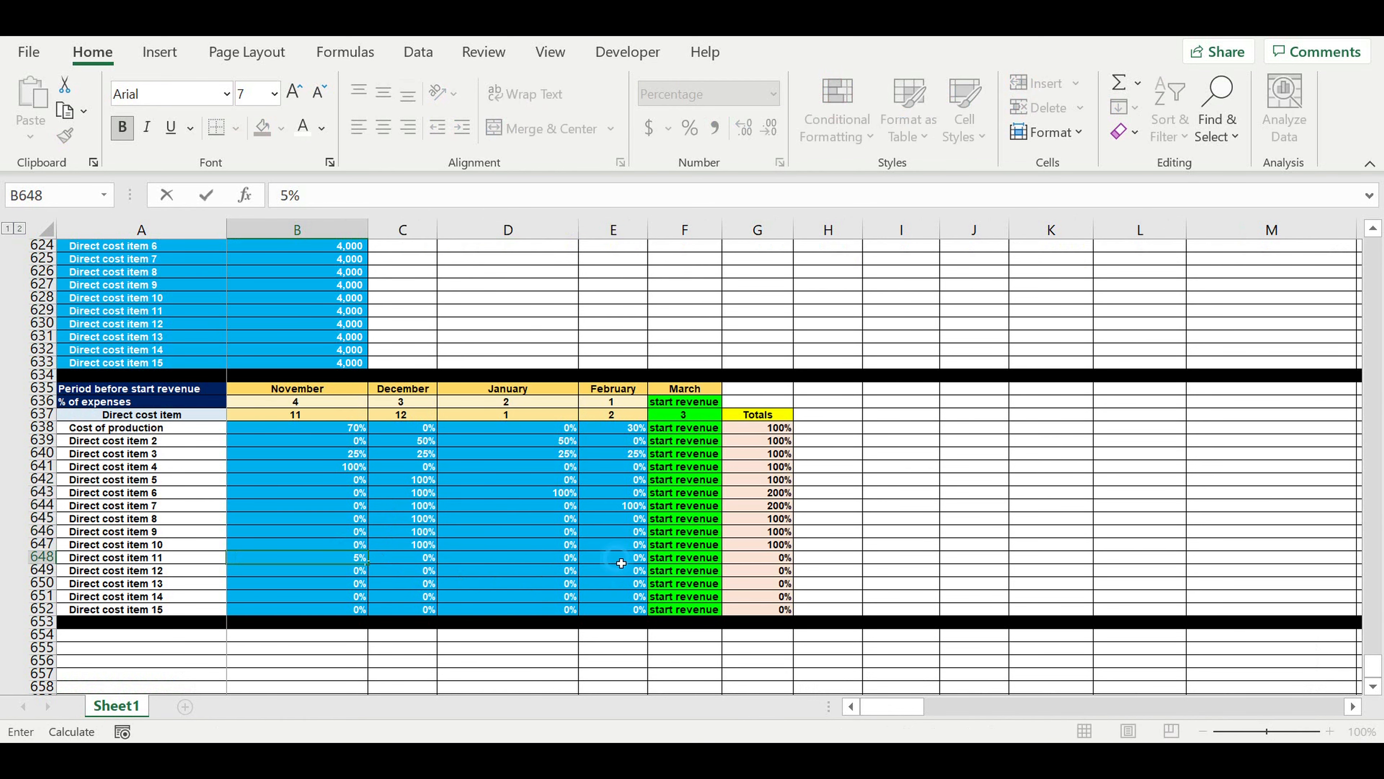
pyautogui.click(621, 563)
pyautogui.write('95')
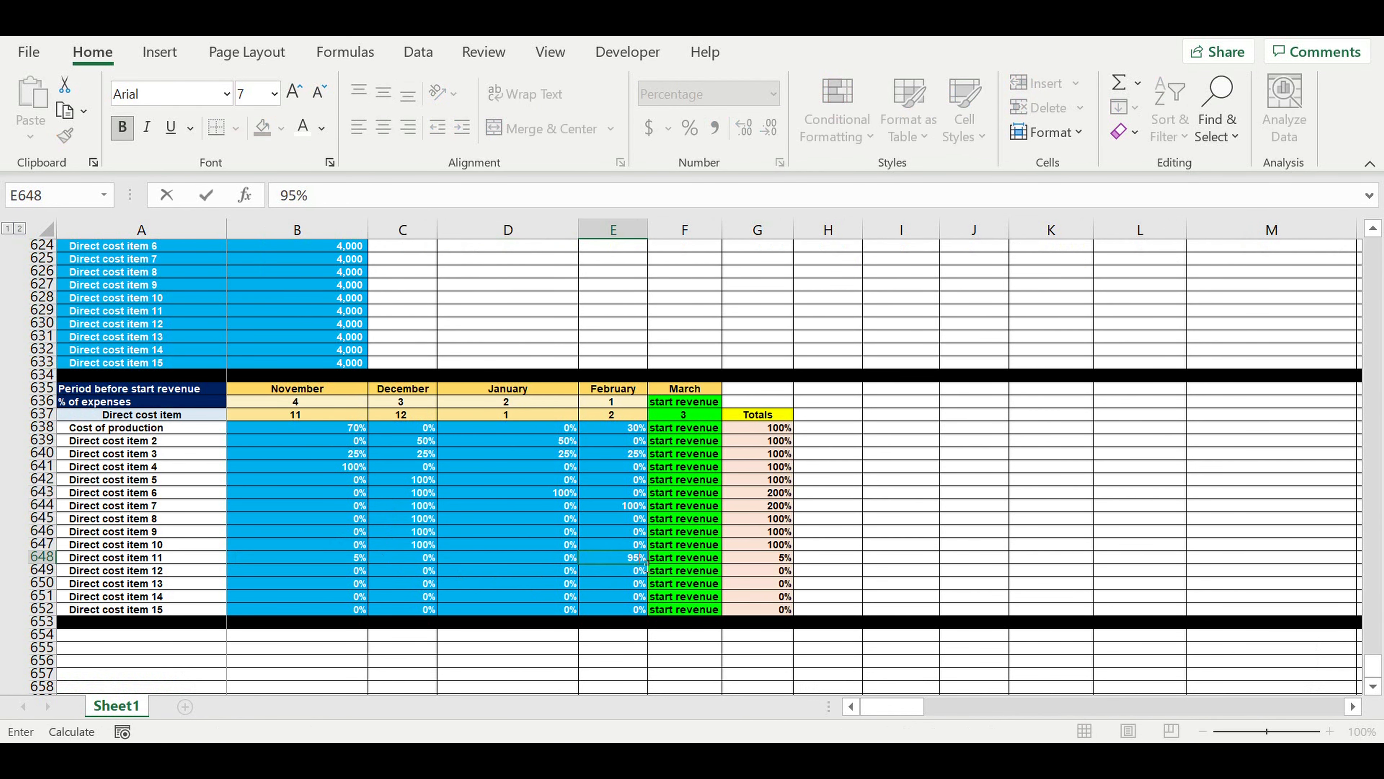
pyautogui.press('Return')
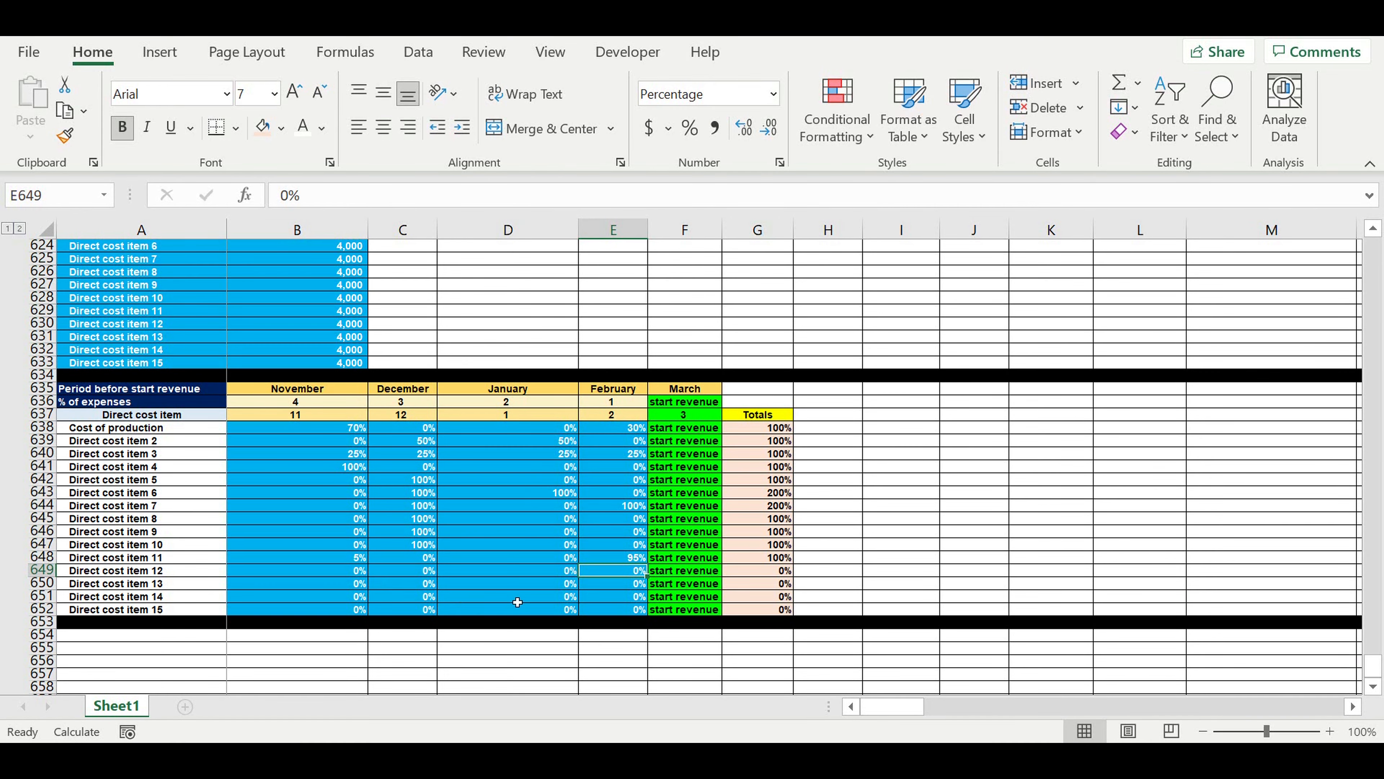
# Set the Direct cost item 13 percentages to 80% in December and 20% in January.
pyautogui.click(419, 585)
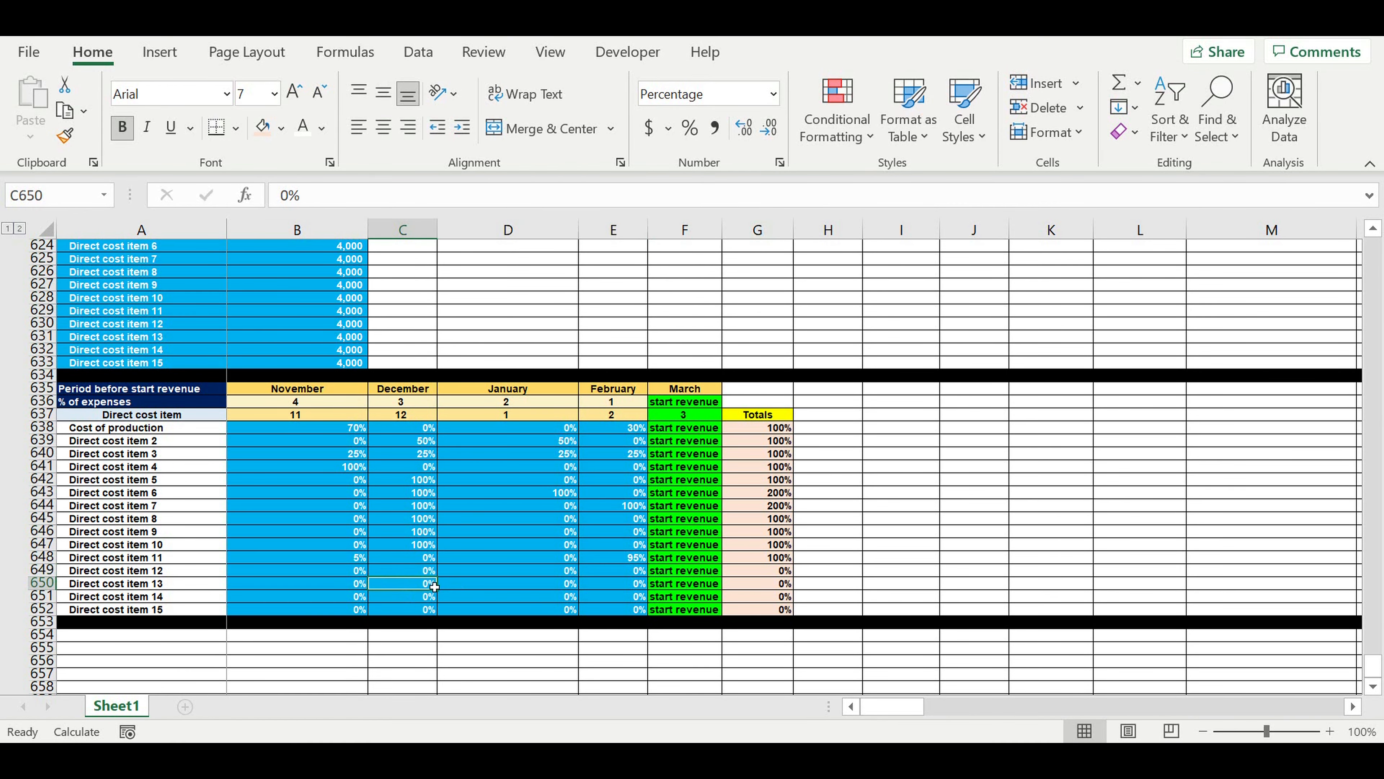
pyautogui.write('80')
pyautogui.click(520, 596)
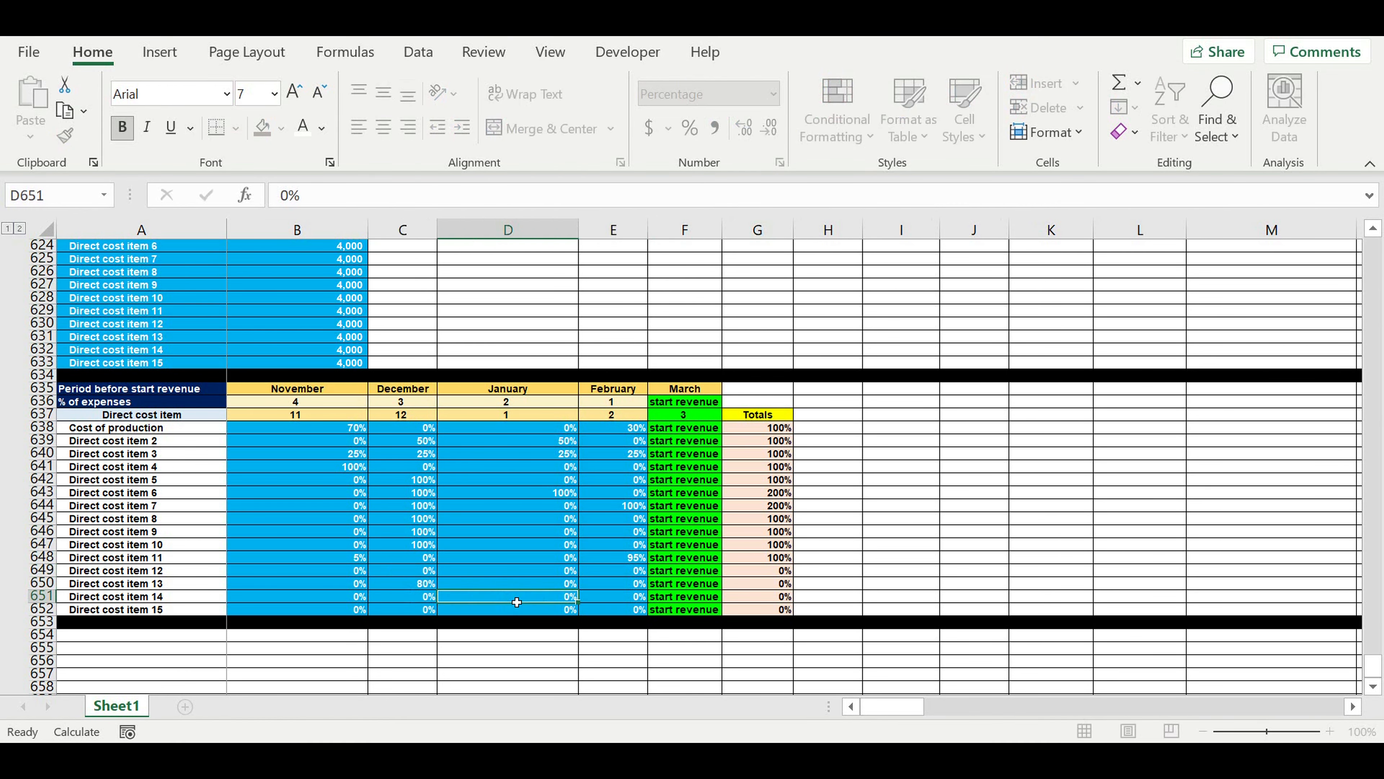
pyautogui.write('20')
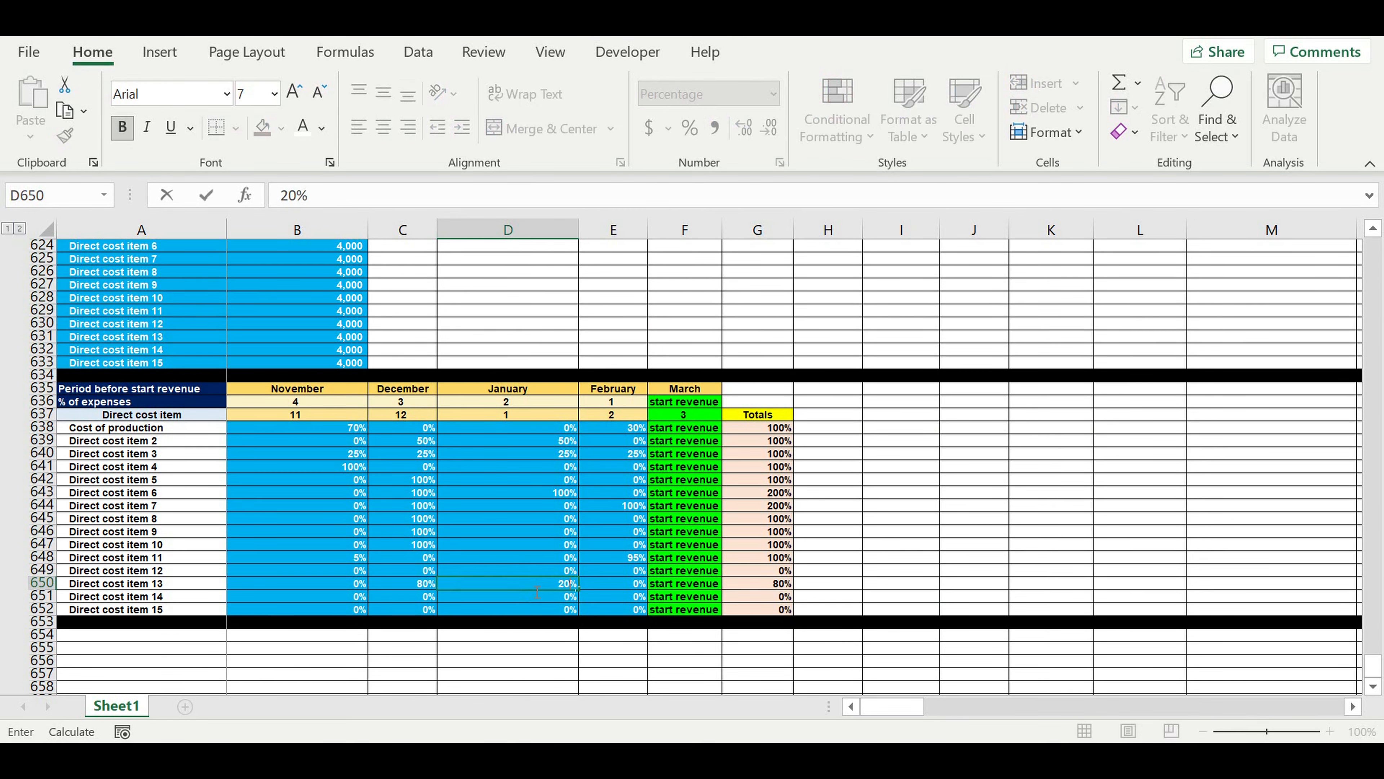
pyautogui.click(537, 593)
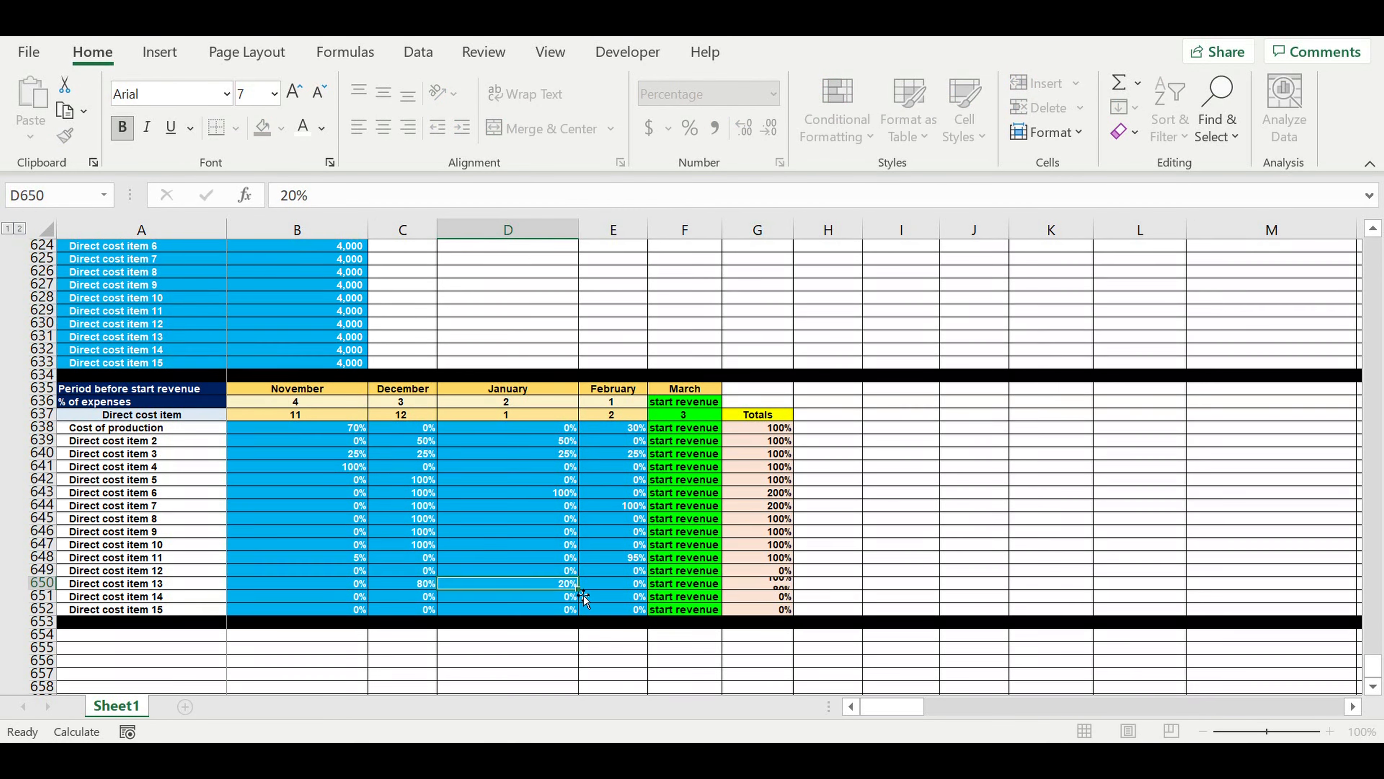
# Set the Direct cost item 12 percentages to 5% in December, 90% in January and 5% in February.
pyautogui.click(540, 575)
pyautogui.write('90')
pyautogui.click(404, 573)
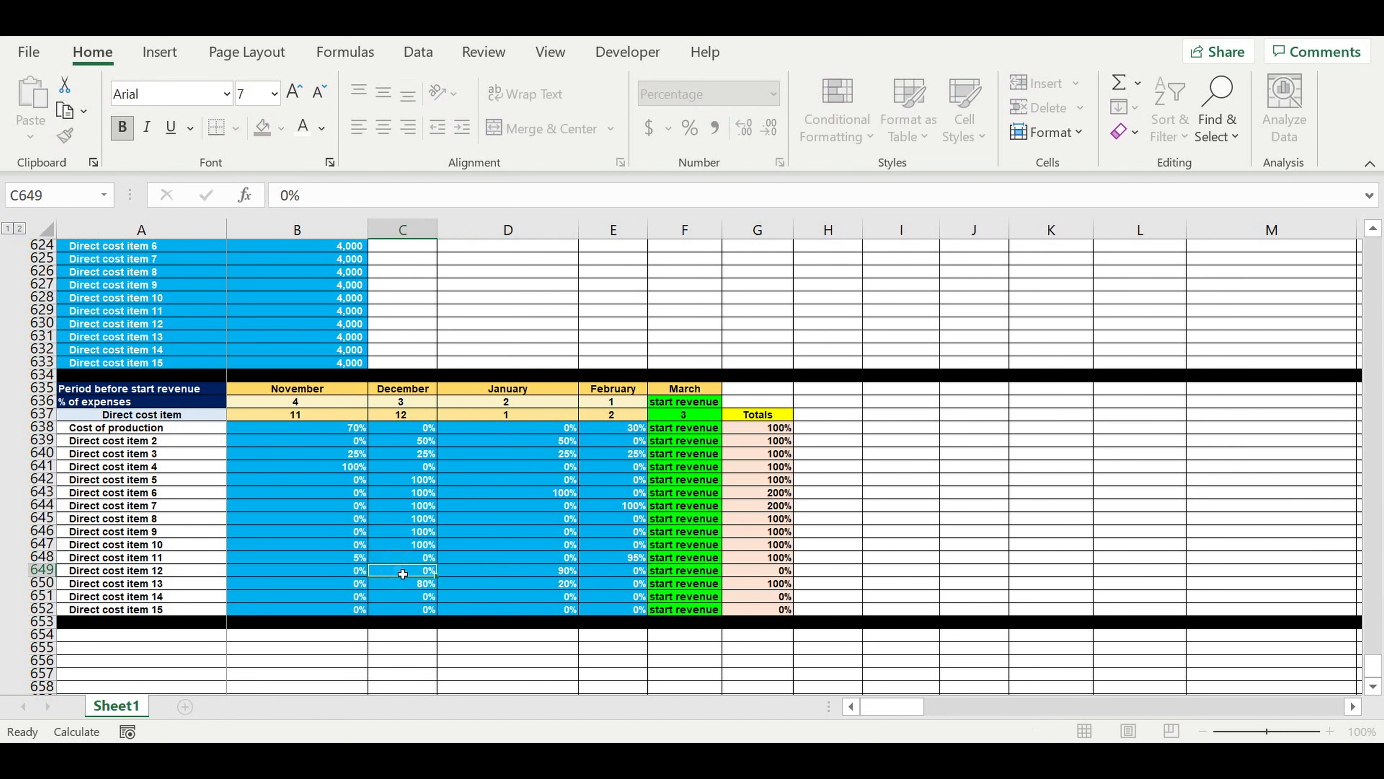
pyautogui.write('5')
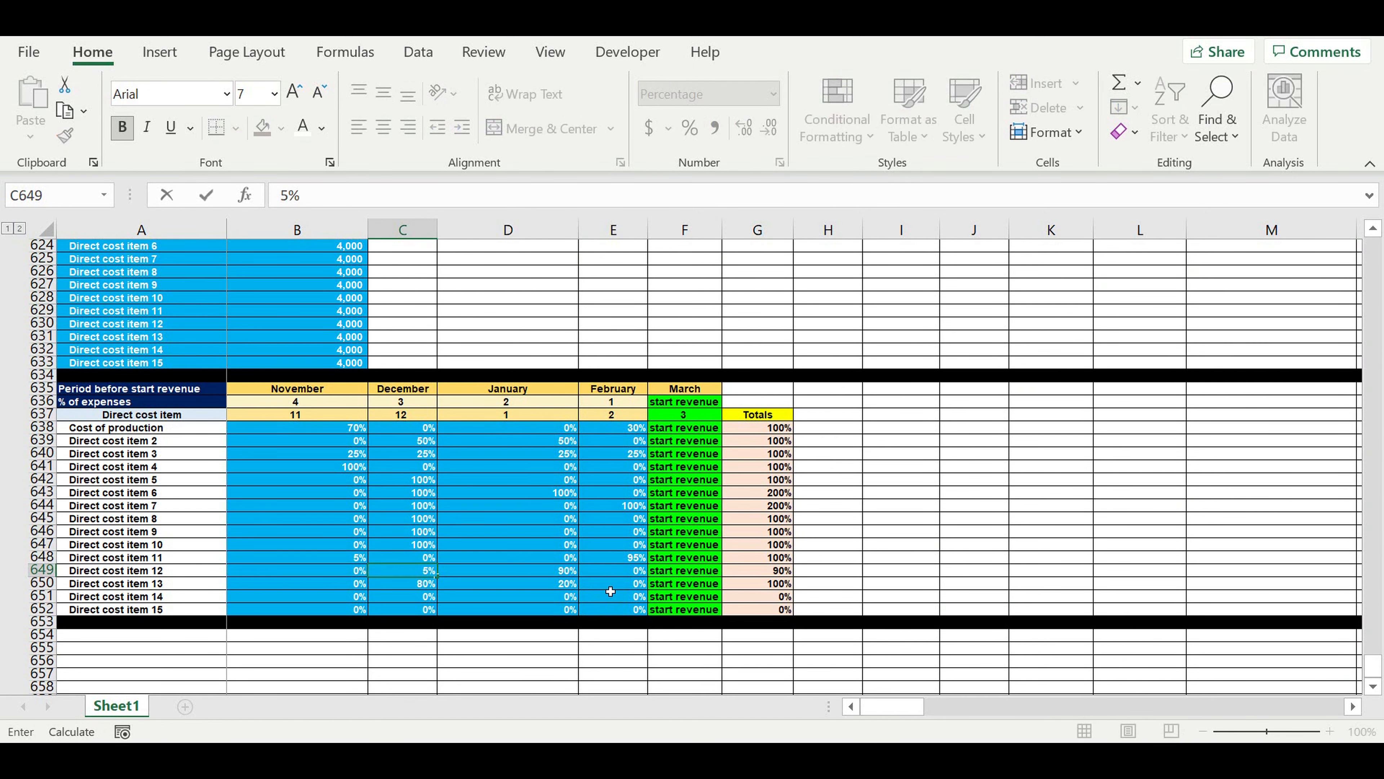
pyautogui.click(610, 572)
pyautogui.write('5')
pyautogui.click(613, 609)
# Set the Direct cost item 14 percentages to 60% in November, 20% in January and 20% in February.
pyautogui.click(631, 599)
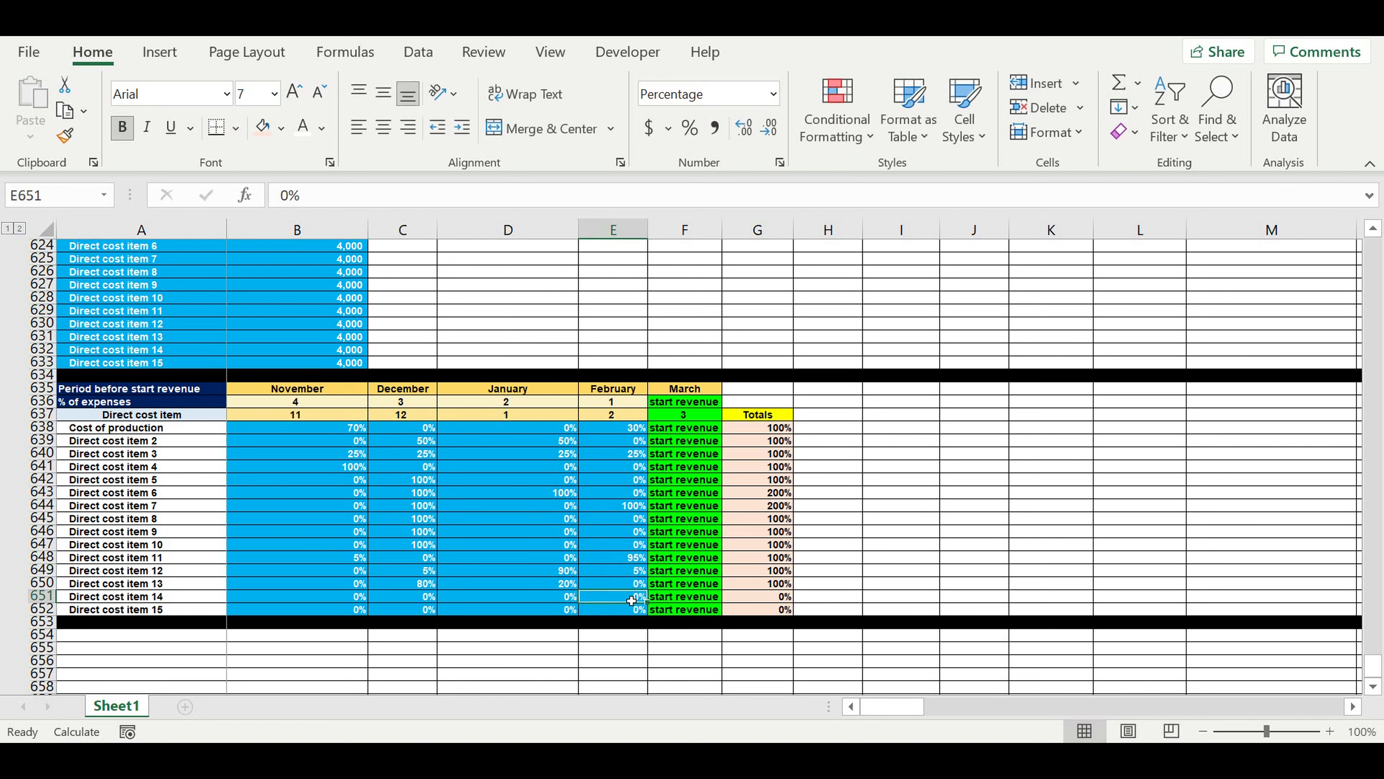
pyautogui.write('20')
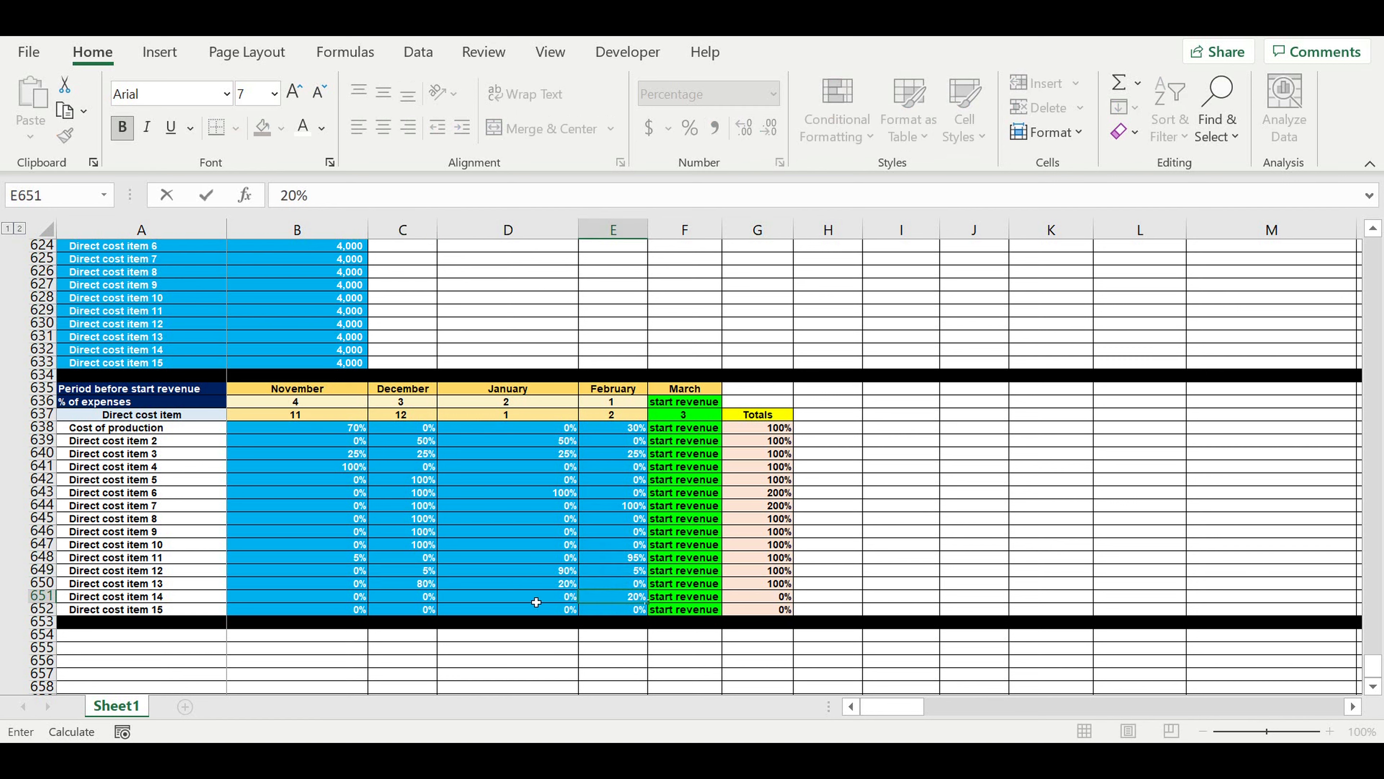
pyautogui.click(540, 601)
pyautogui.write('20')
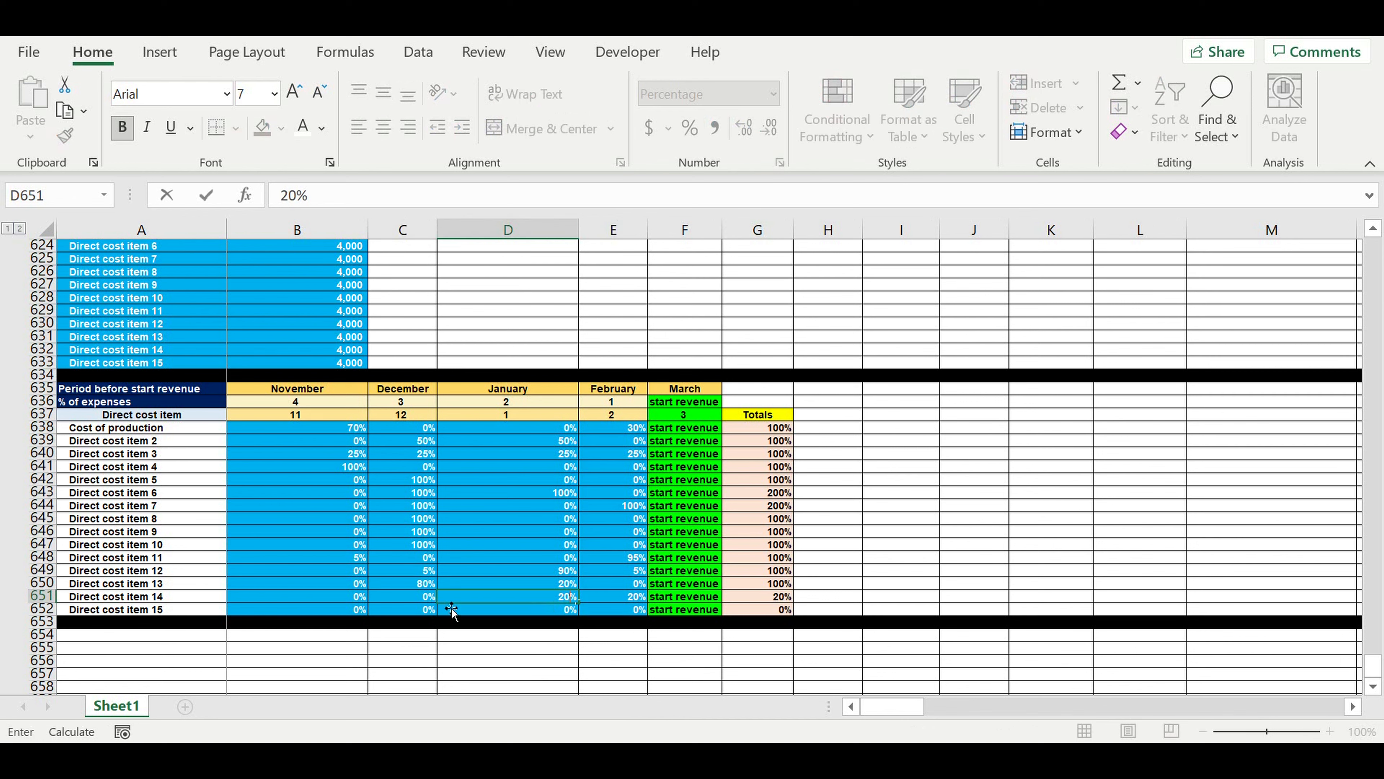
pyautogui.click(337, 598)
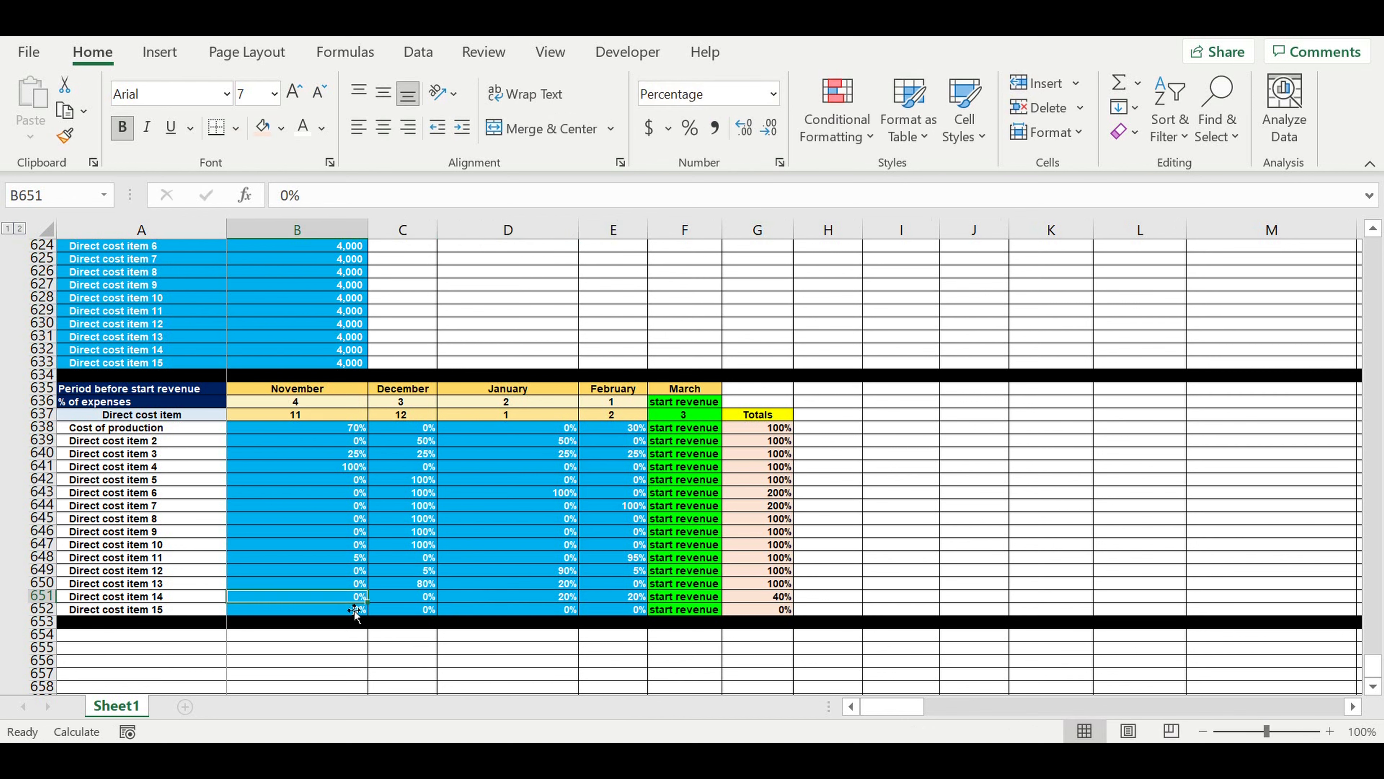
pyautogui.write('60')
pyautogui.press('Return')
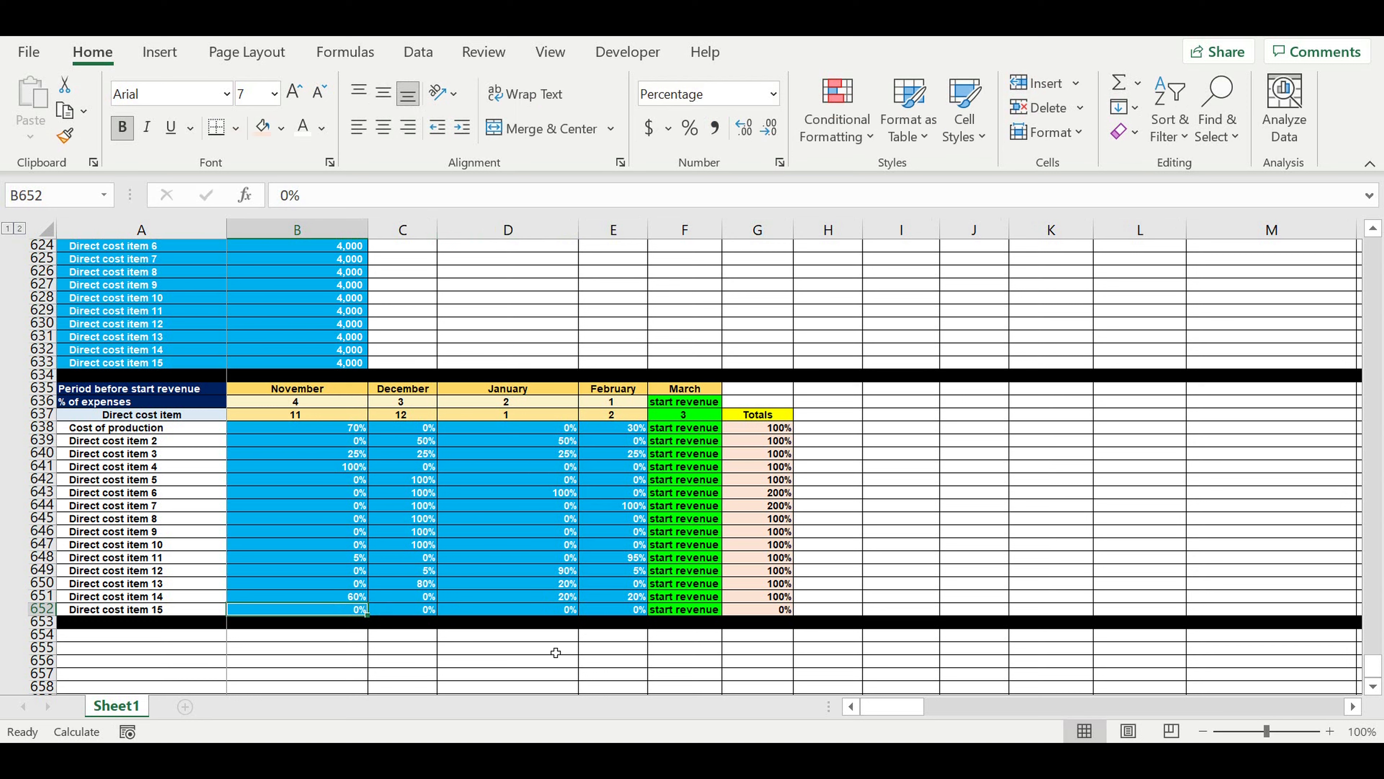
# Set the Direct cost item 15 percentages to 50% in December, 30% in January and 20% in February.
pyautogui.click(420, 614)
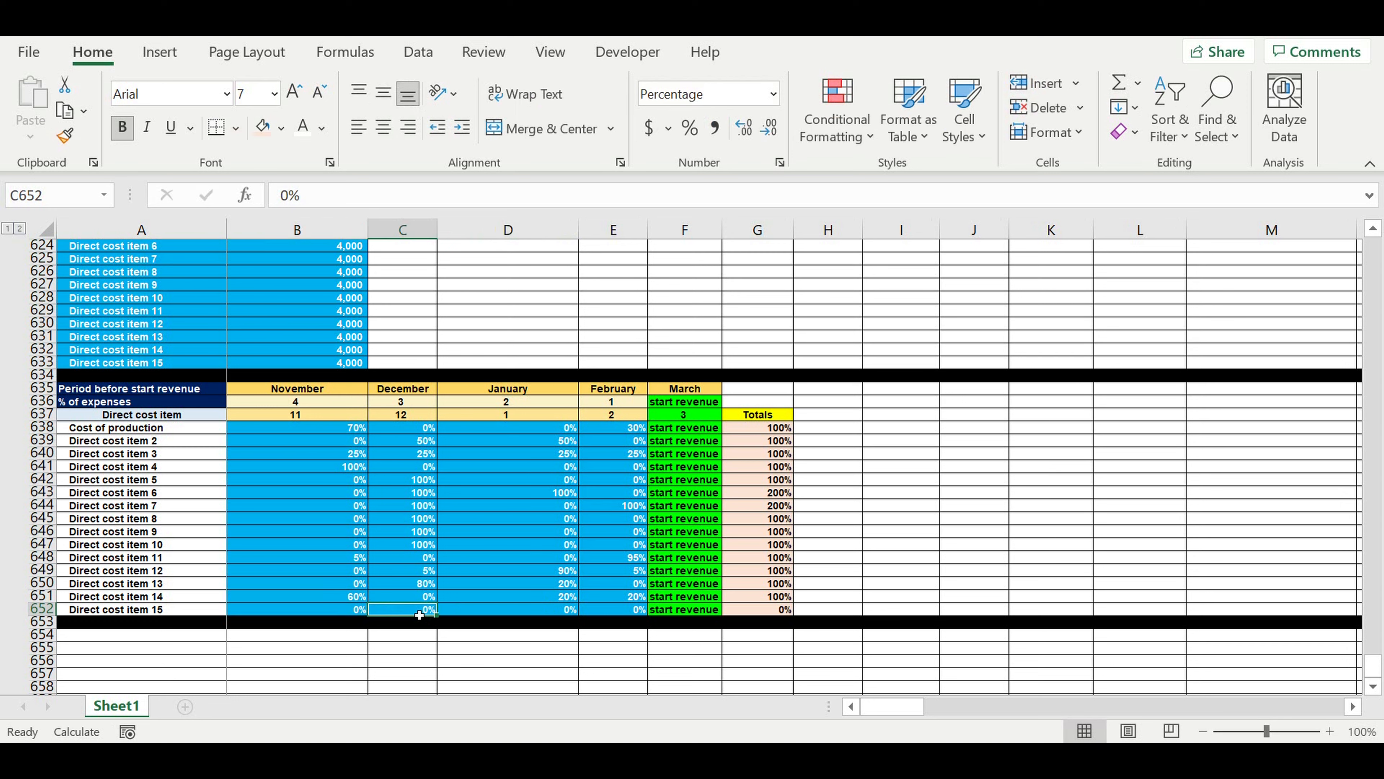
pyautogui.write('50')
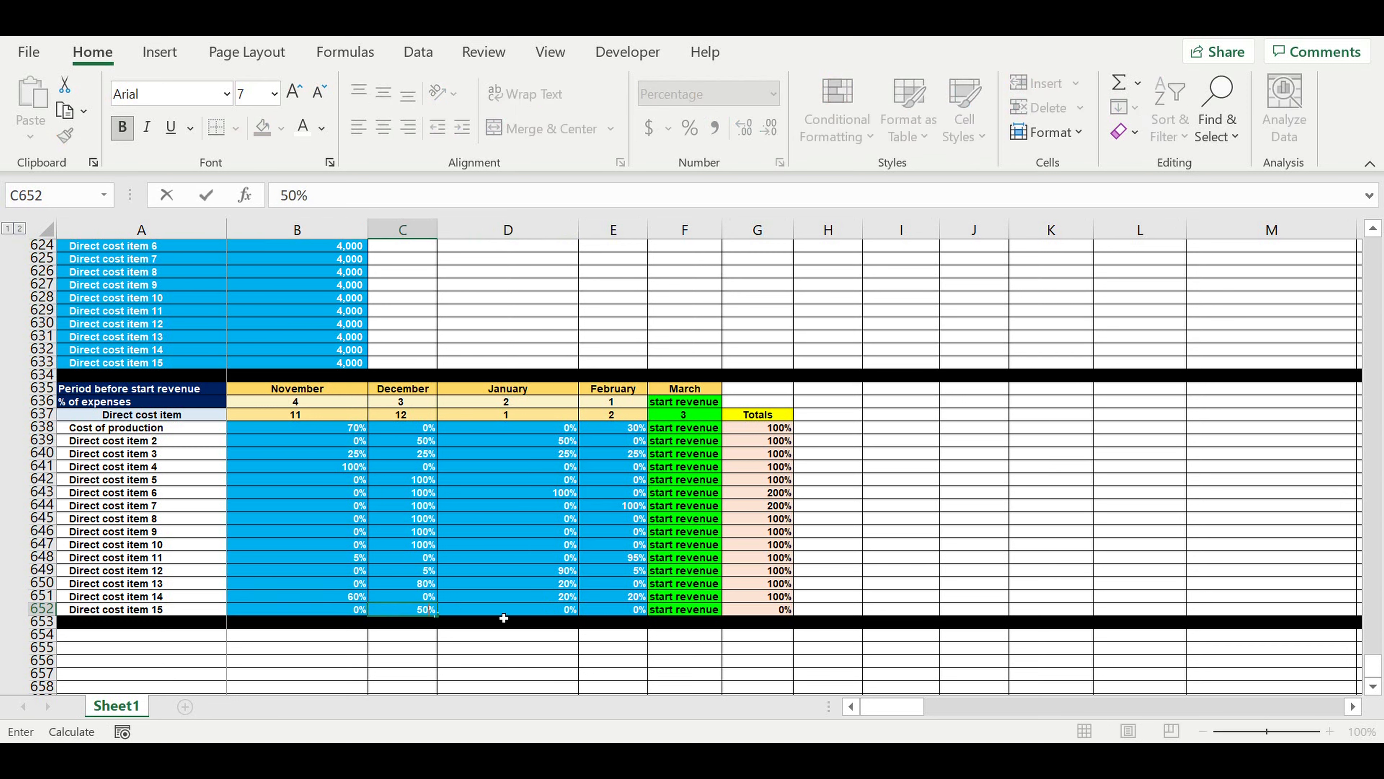
pyautogui.click(523, 614)
pyautogui.write('30')
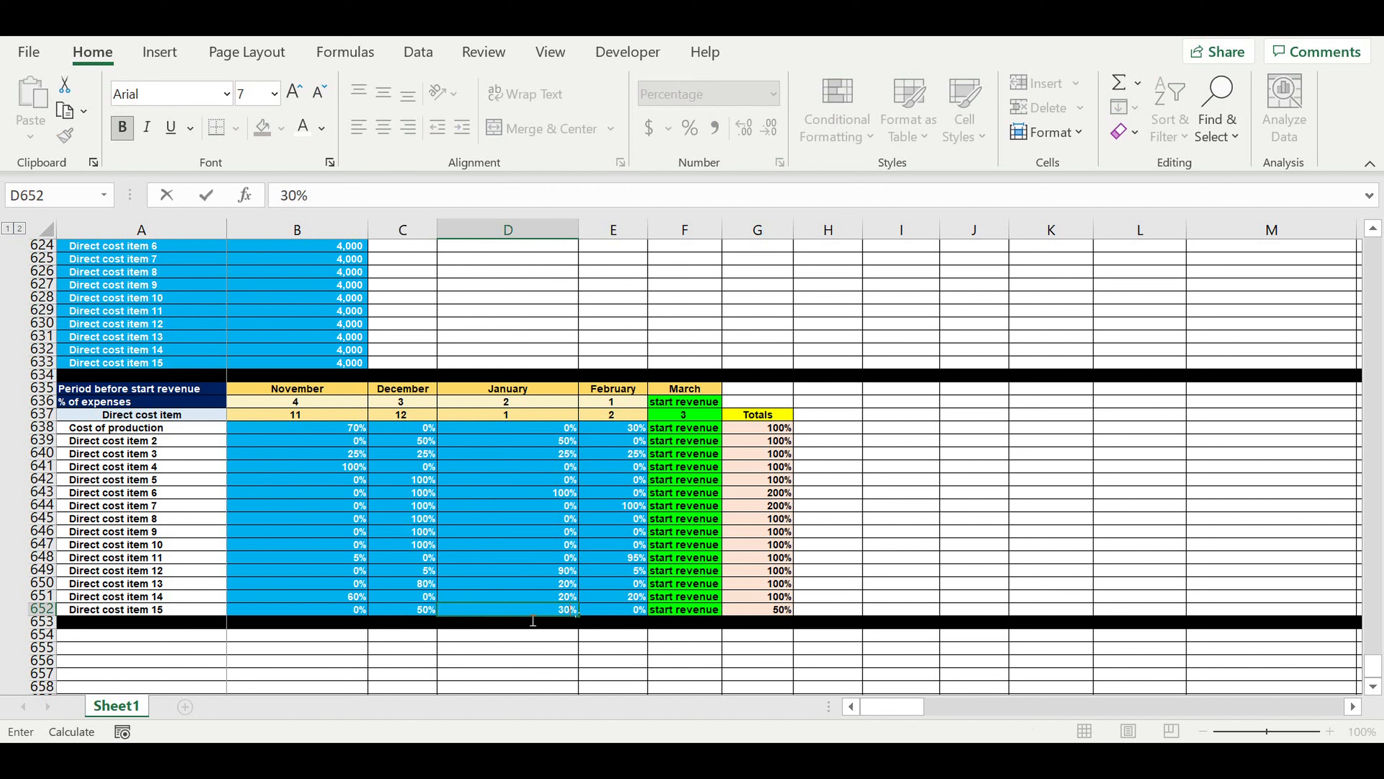
pyautogui.click(636, 615)
pyautogui.write('20')
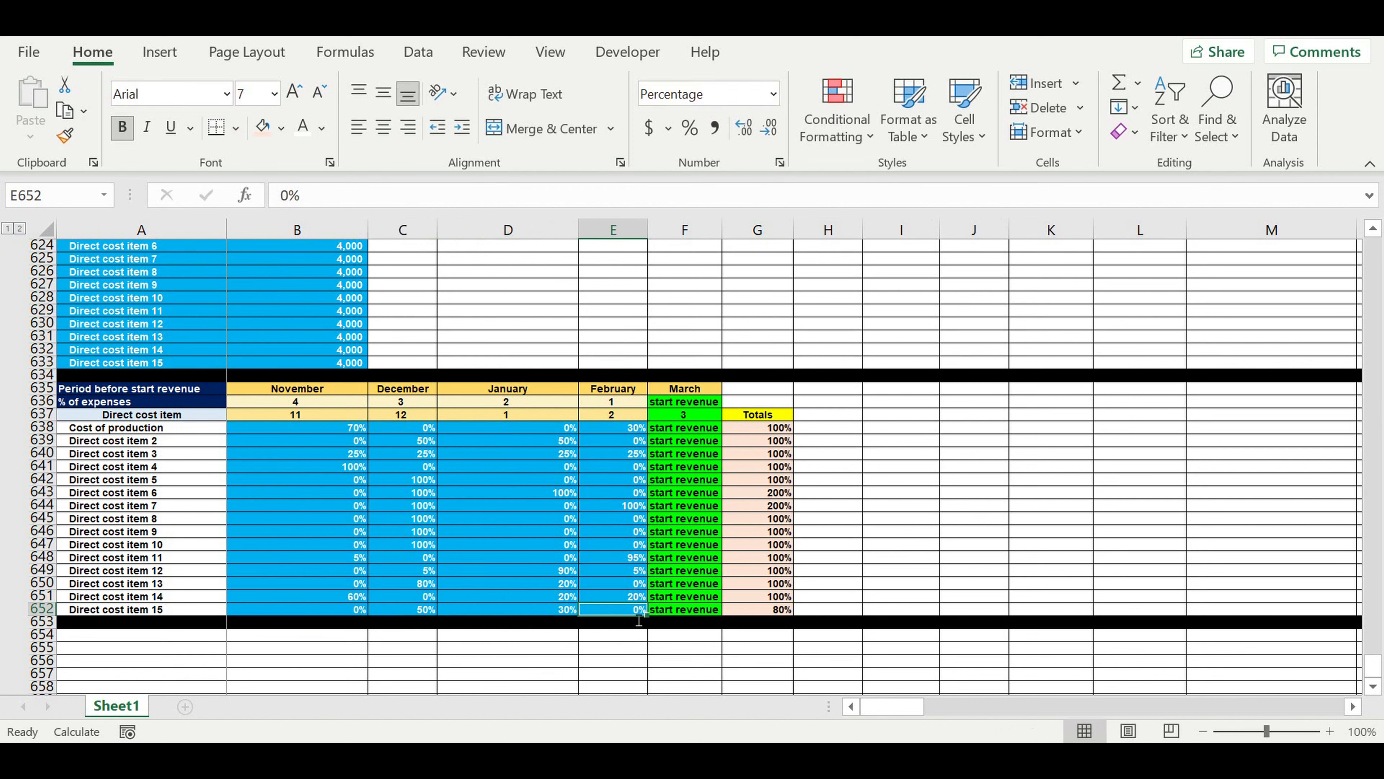
pyautogui.click(644, 625)
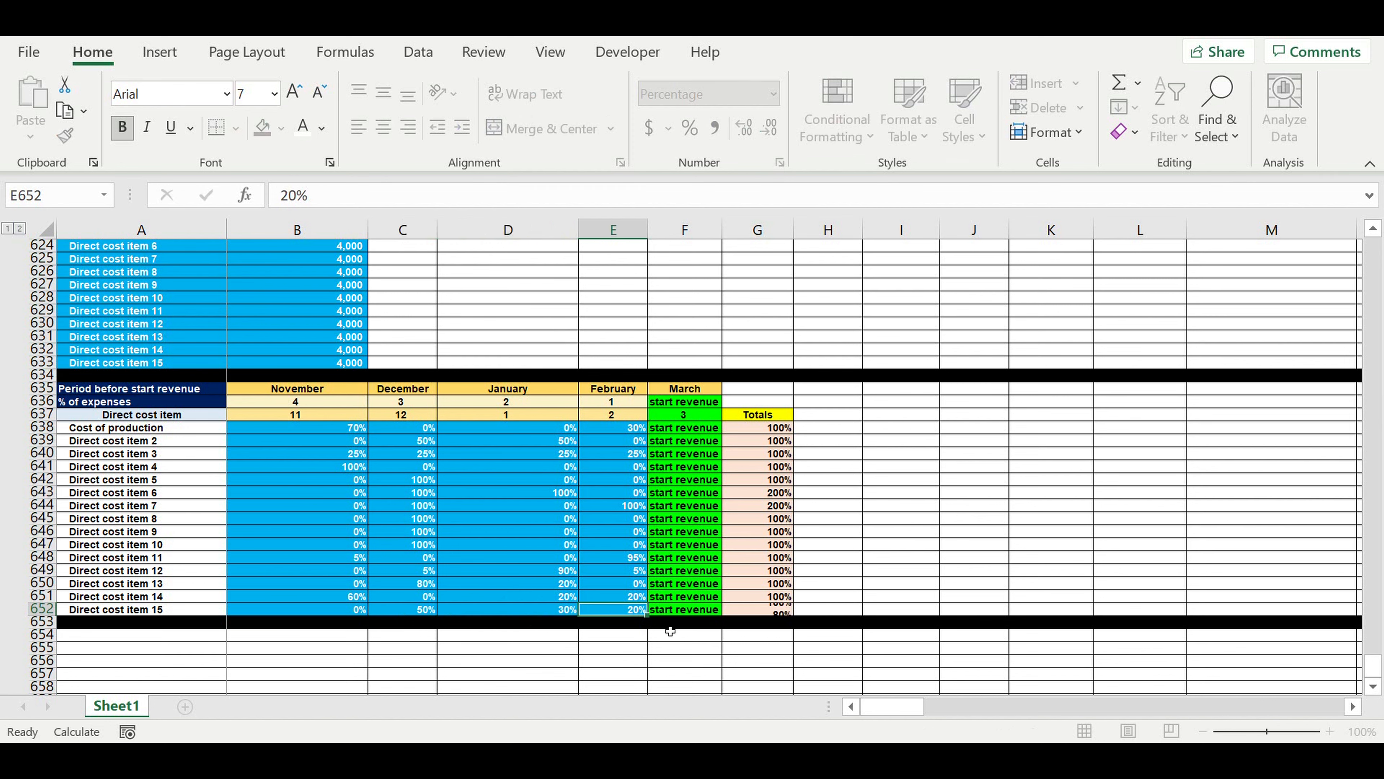
pyautogui.click(730, 661)
# Copy the Totals header from G637 into H637 and change the copy's text to $.
pyautogui.click(773, 414)
pyautogui.moveTo(796, 422); pyautogui.dragTo(865, 424)
pyautogui.click(842, 420)
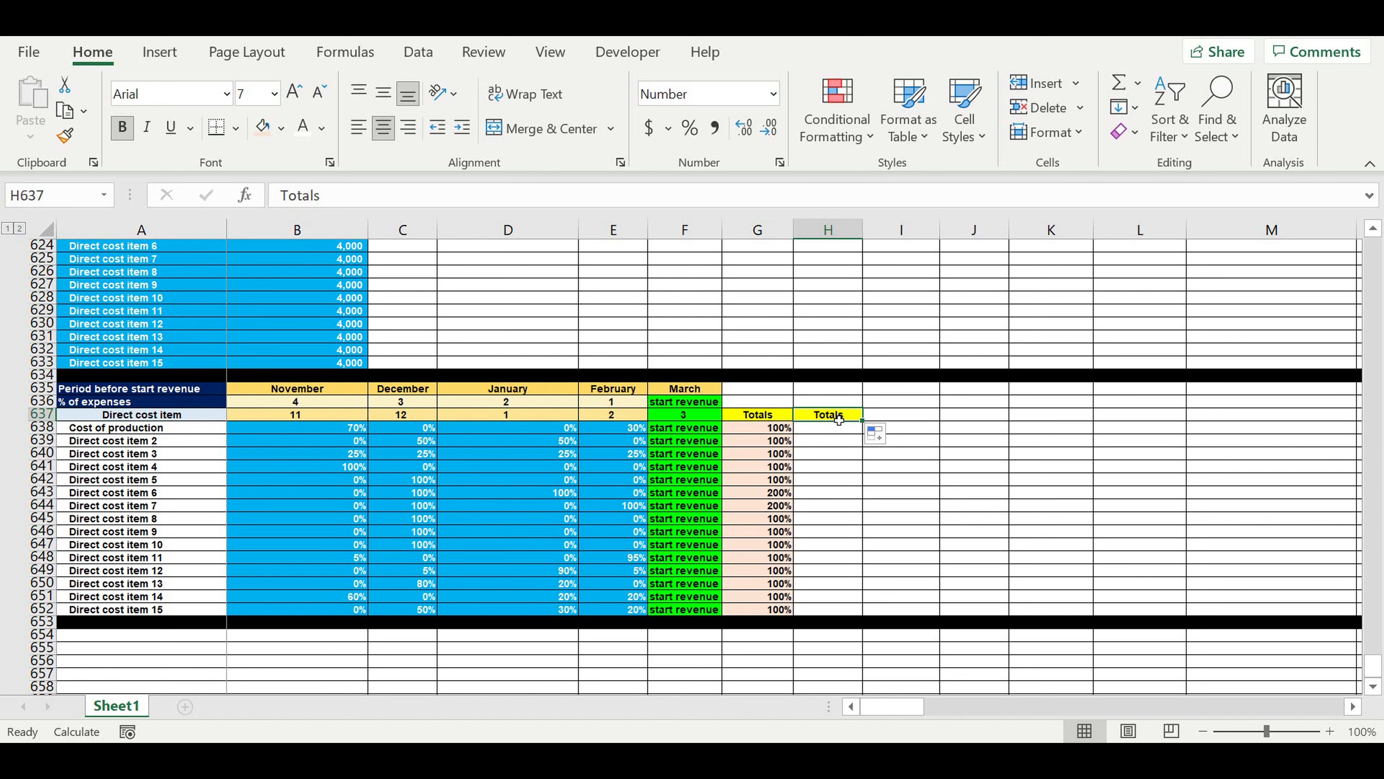
pyautogui.write('$')
pyautogui.press('Return')
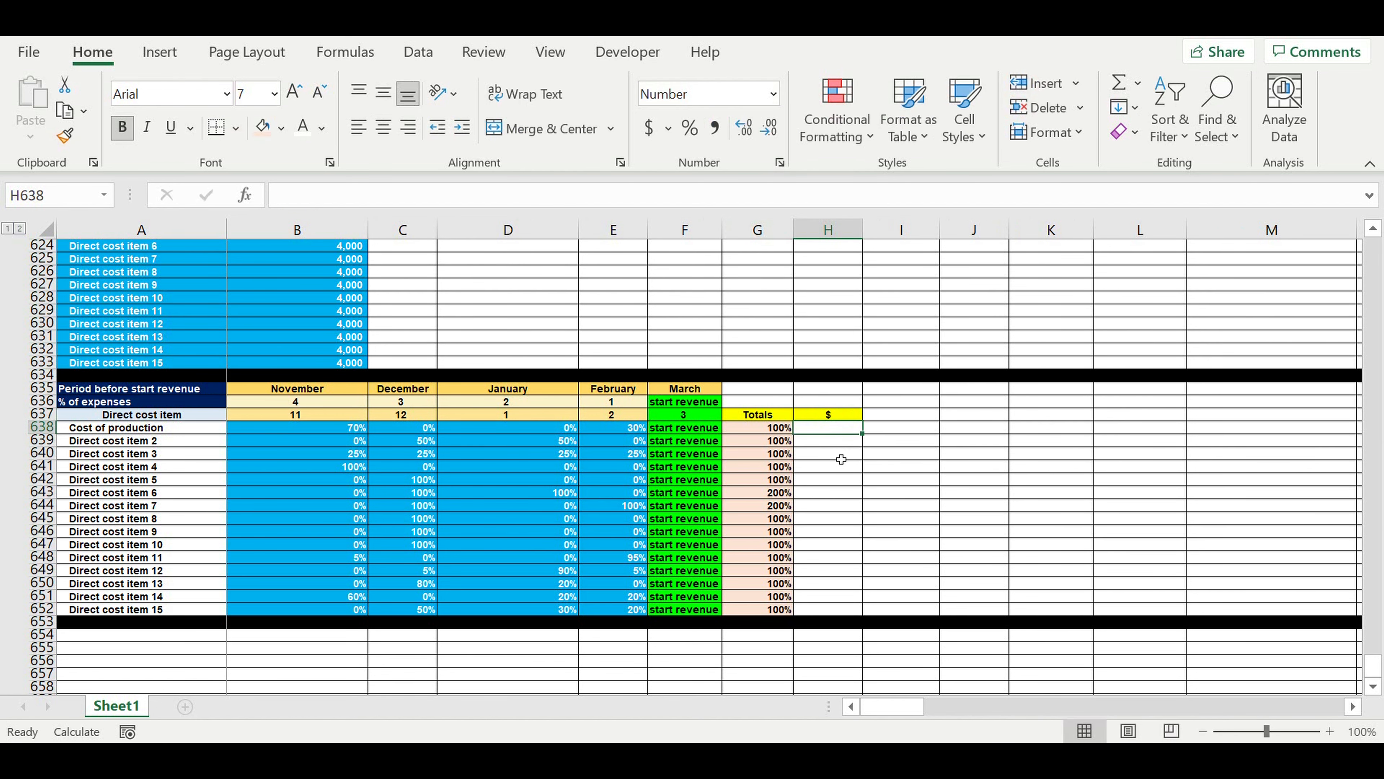
# Link H638 to the Cost of production value in B619 and fill the formula down through H652.
pyautogui.write('=')
pyautogui.scroll(2, 336, 365)
pyautogui.click(354, 261)
pyautogui.press('Return')
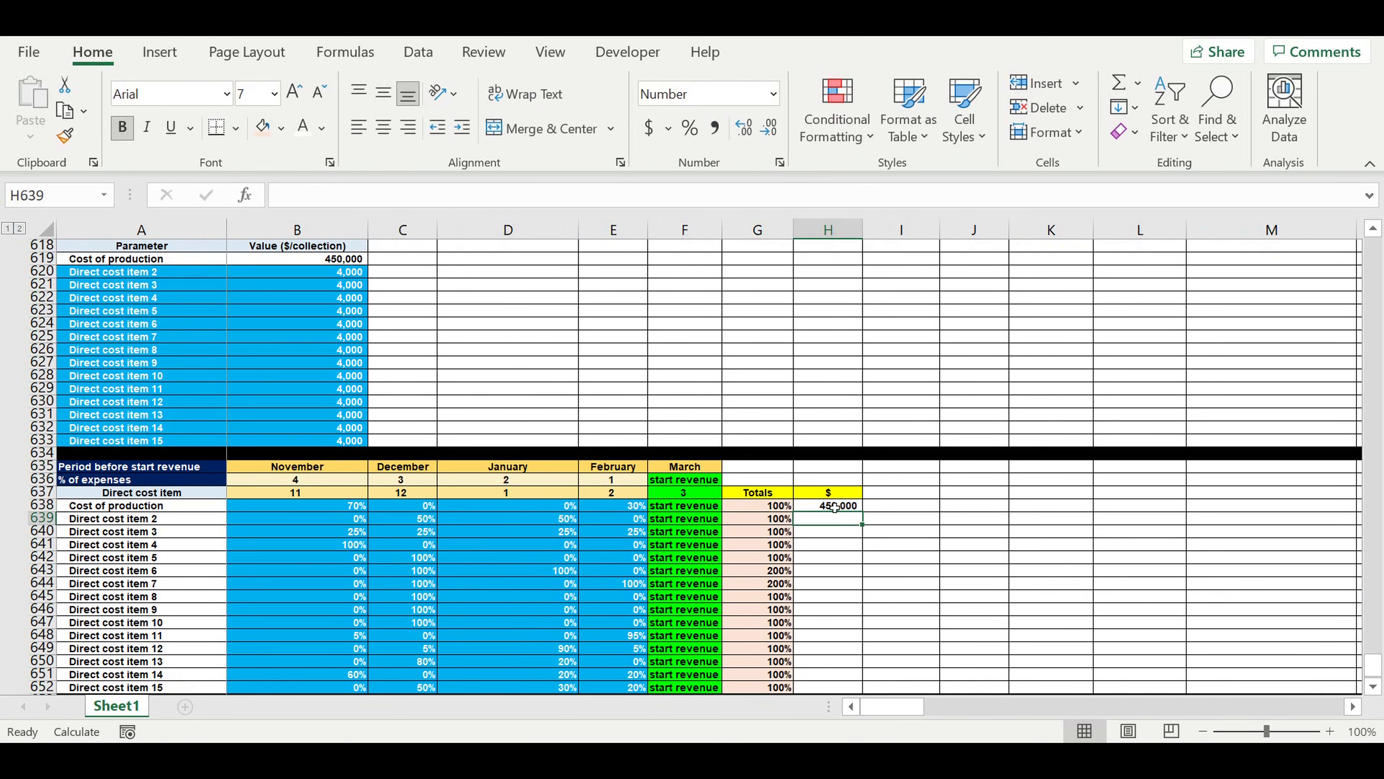
pyautogui.moveTo(871, 517); pyautogui.dragTo(849, 698)
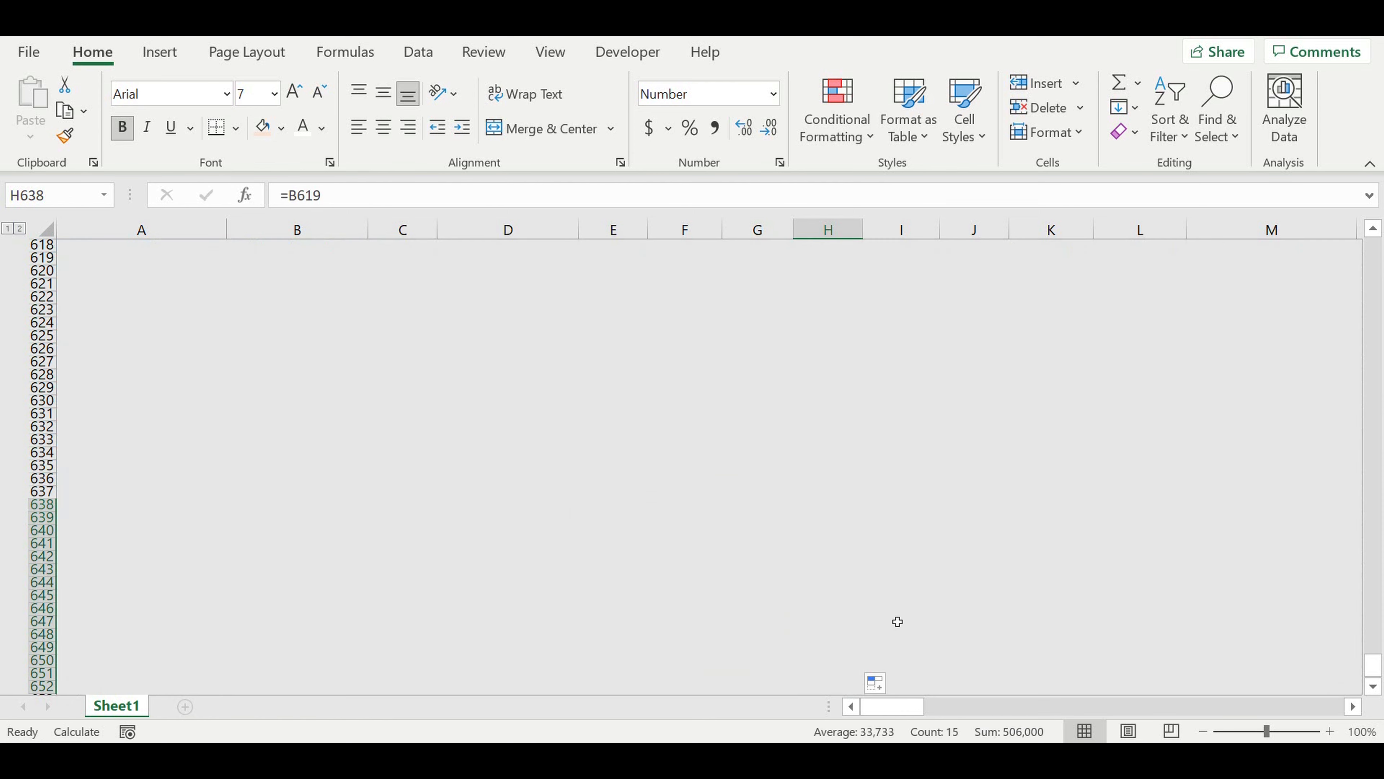
pyautogui.scroll(-2, 925, 545)
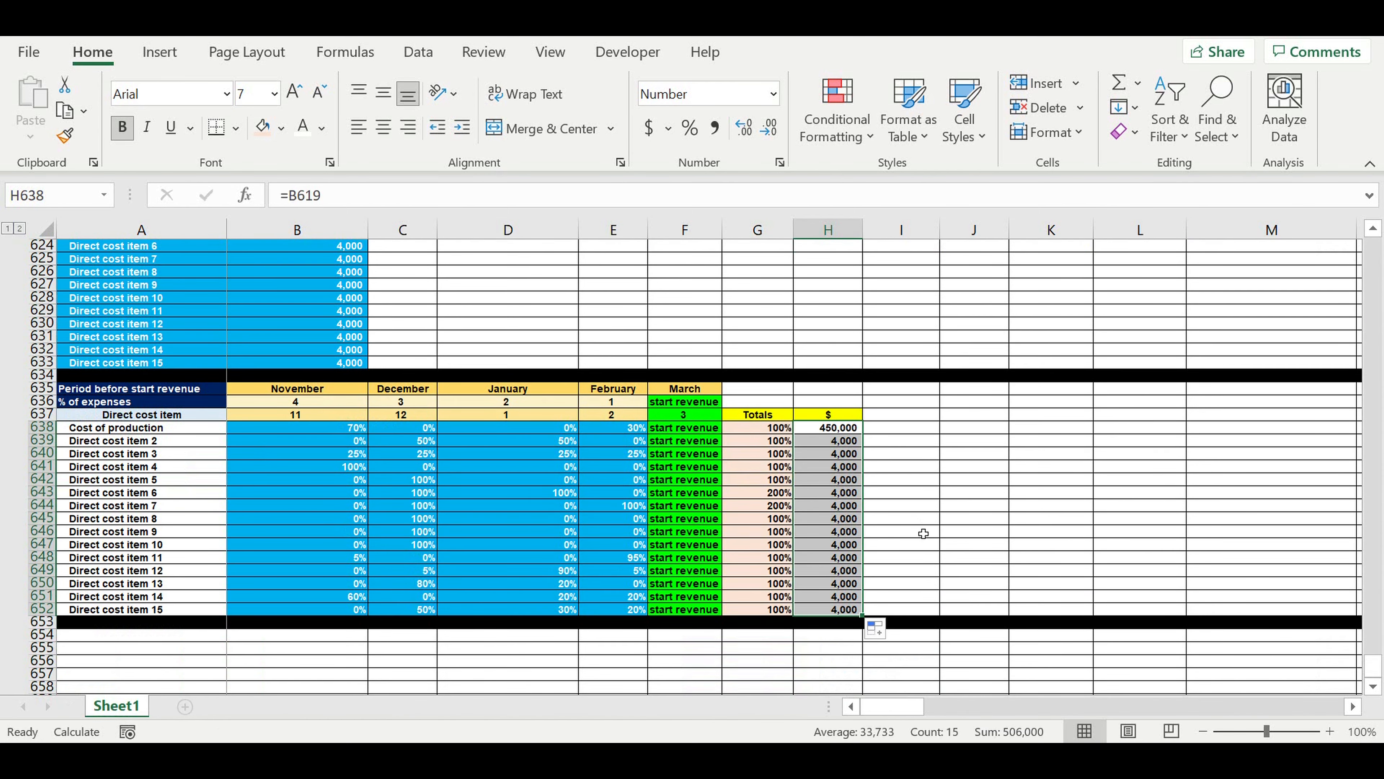
pyautogui.click(905, 493)
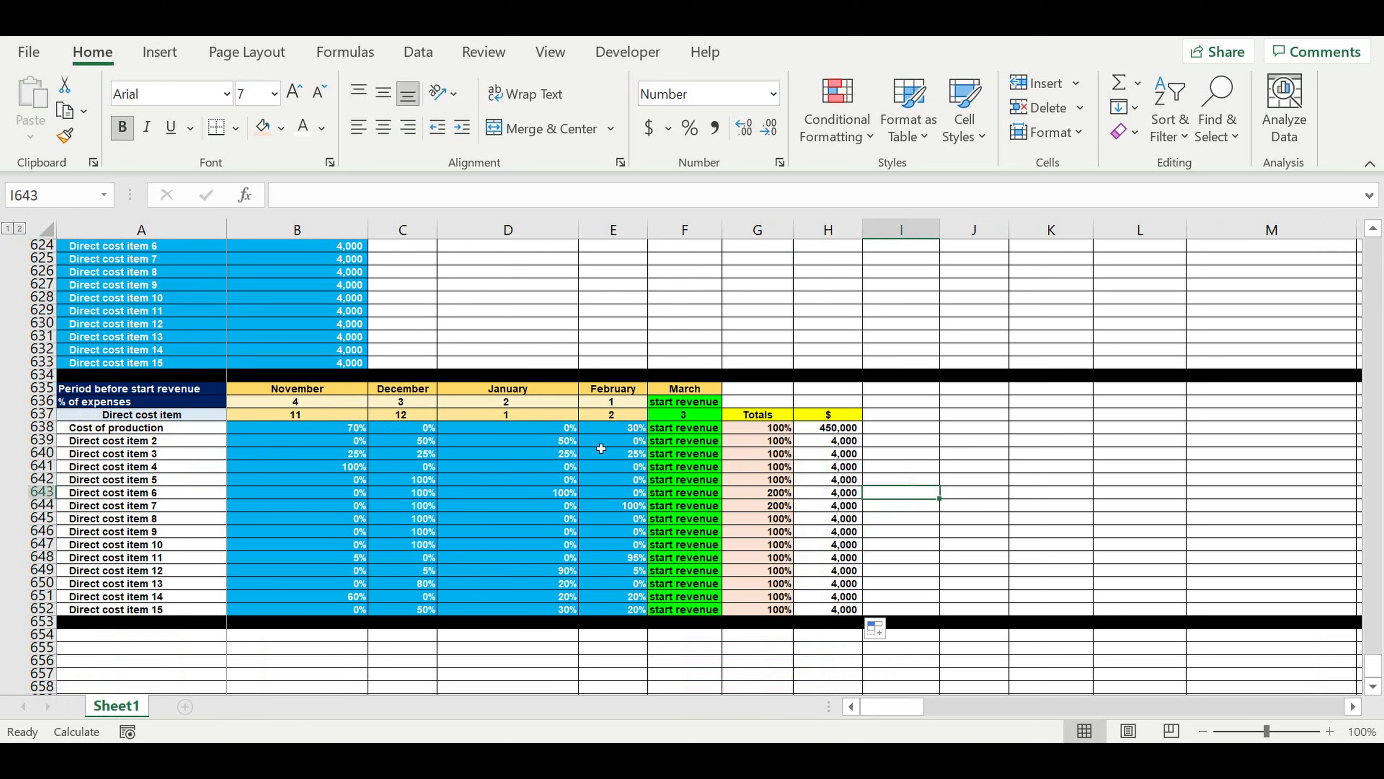
# Copy the $ header from H637 into I637 and change the copy's text to Control.
pyautogui.moveTo(315, 431); pyautogui.dragTo(567, 532)
pyautogui.click(848, 420)
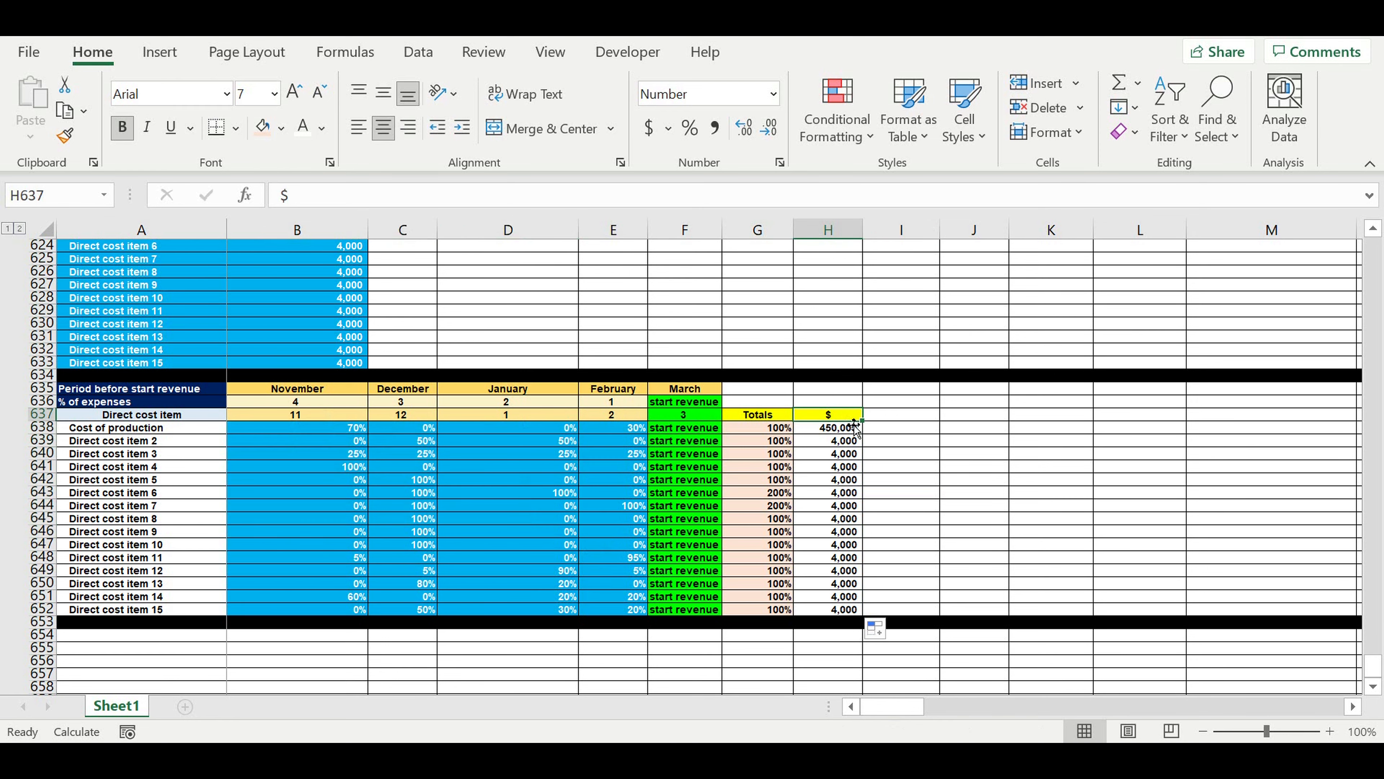
pyautogui.moveTo(863, 420); pyautogui.dragTo(927, 430)
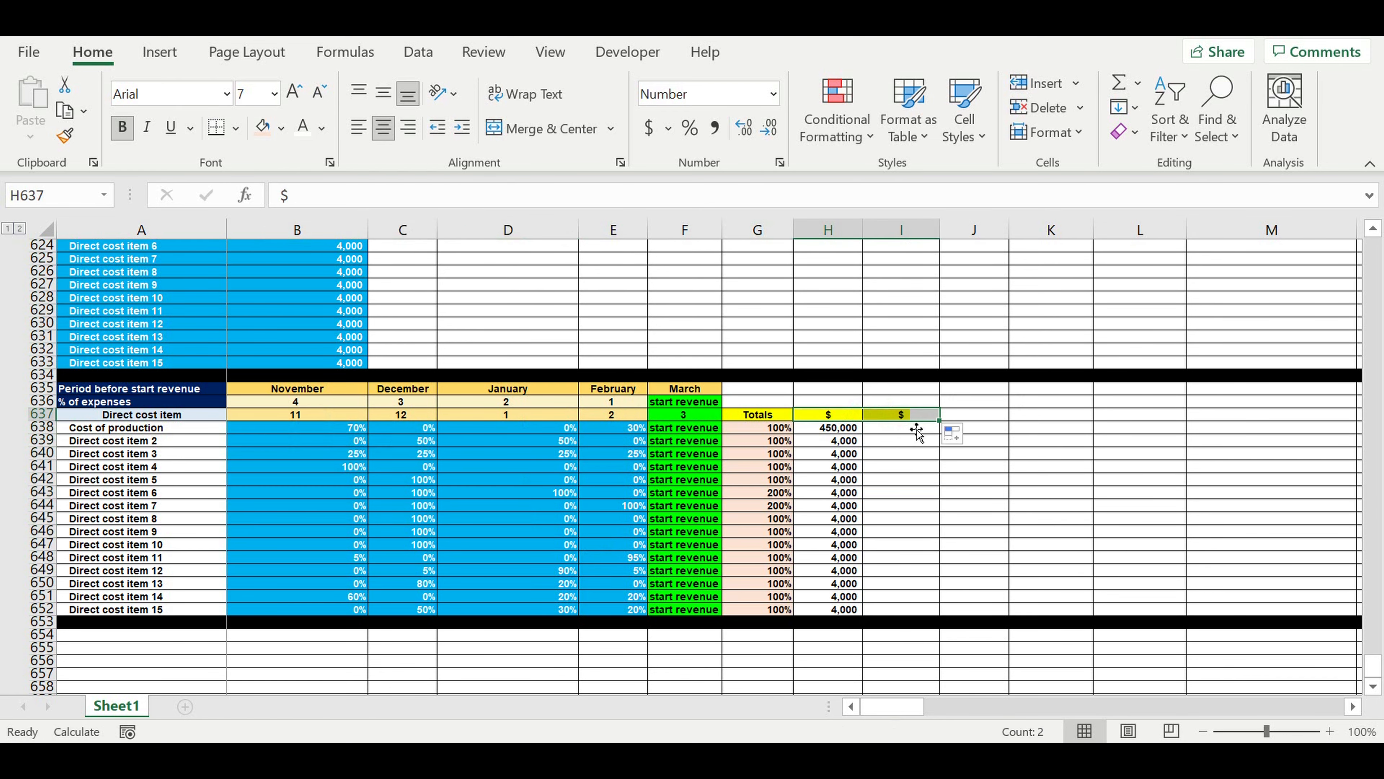
pyautogui.click(898, 417)
pyautogui.write('Control')
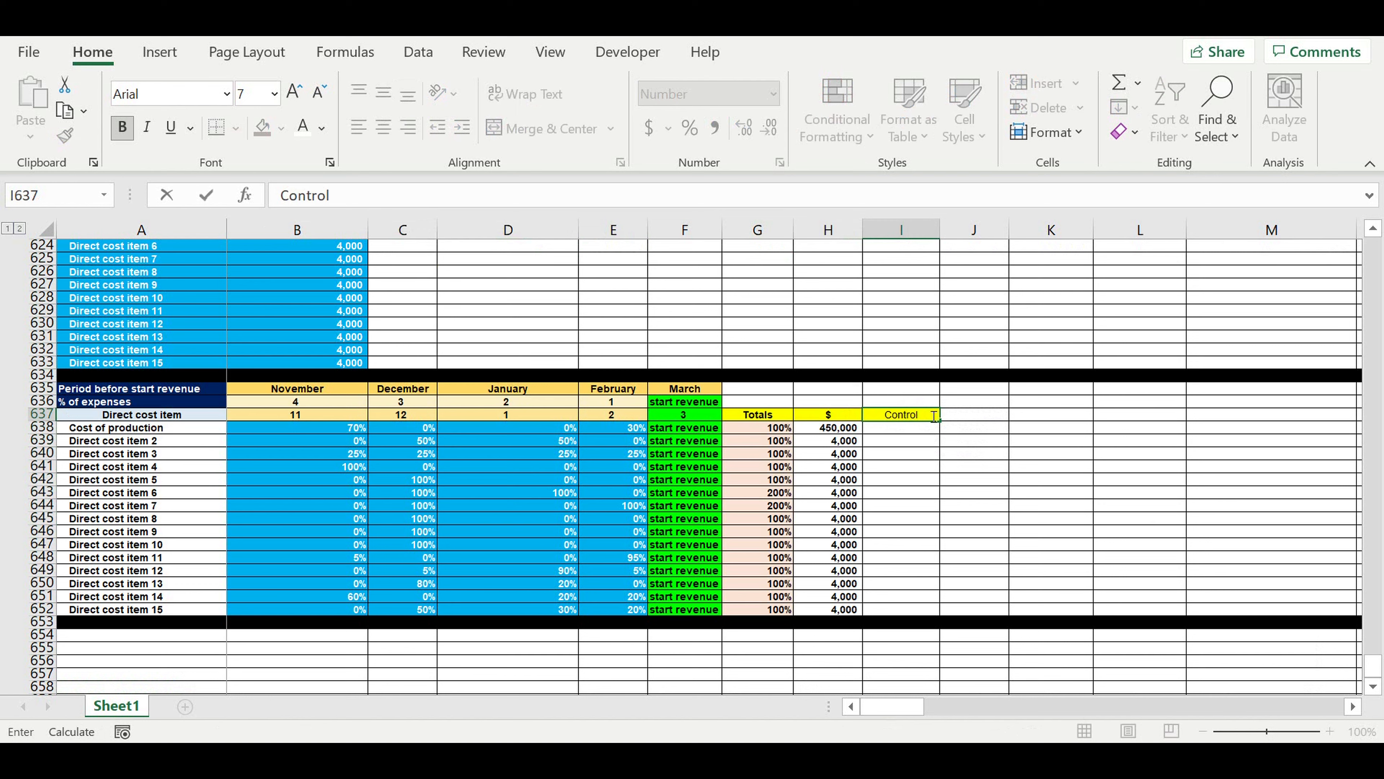
pyautogui.click(914, 483)
# Begin the Control formula in I638 with =if(and(G638=0,H638=0,"ok", as its first condition and result.
pyautogui.click(926, 433)
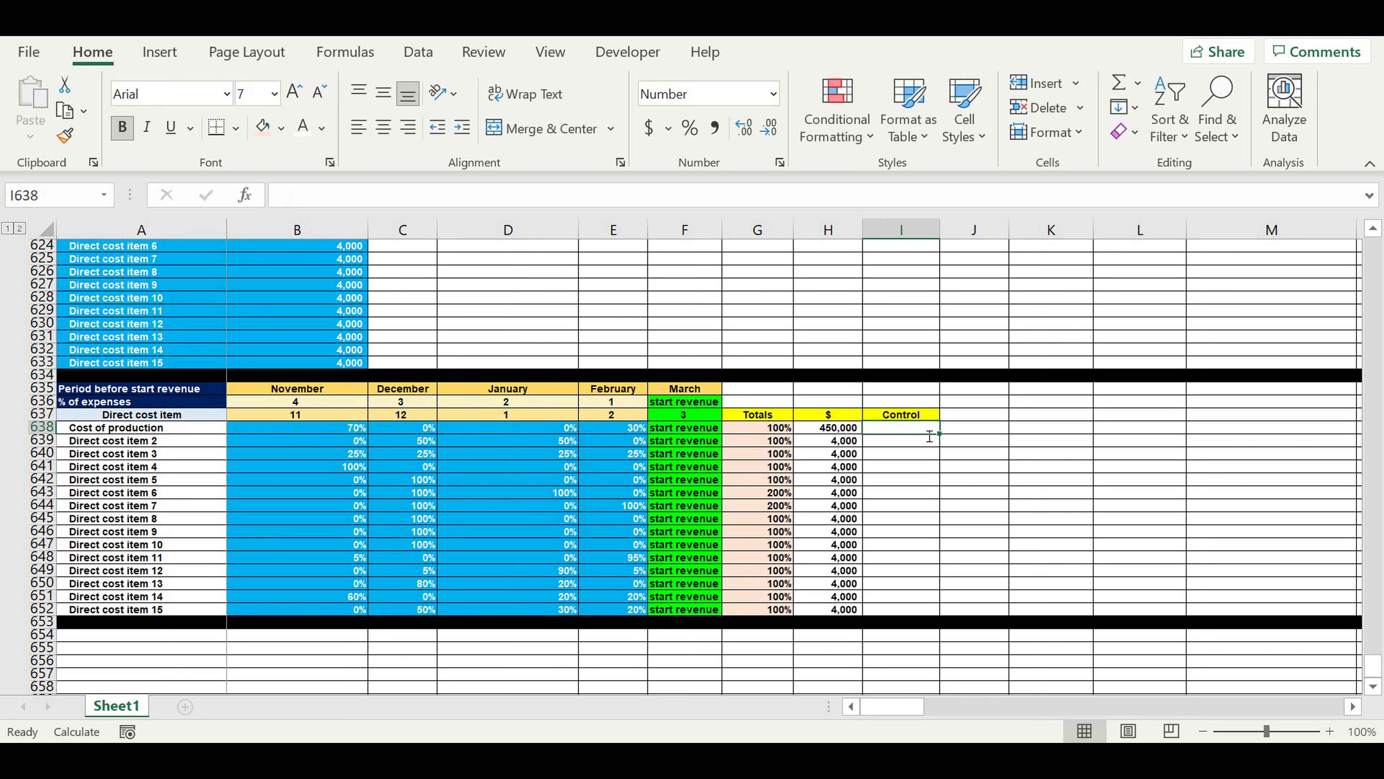
pyautogui.write('if=if')
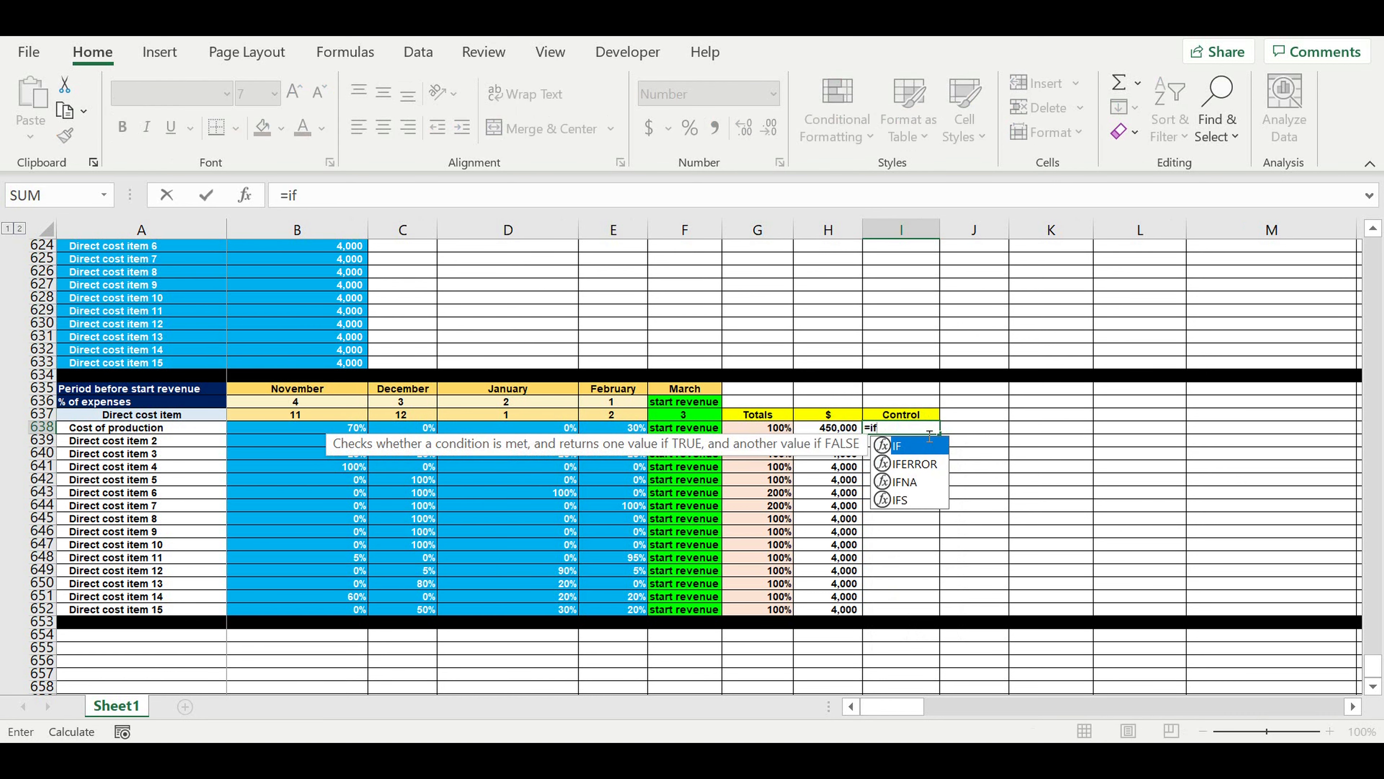
pyautogui.write('(and(')
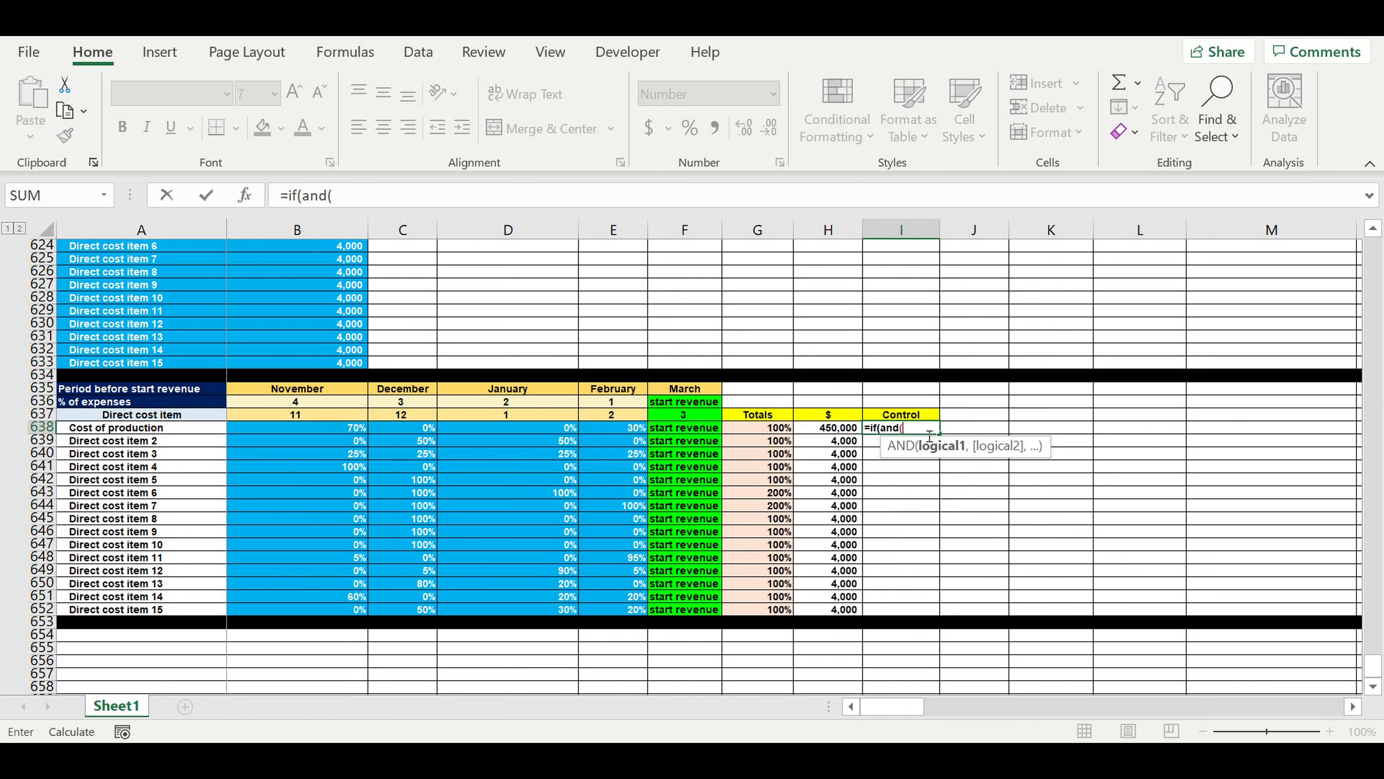
pyautogui.click(754, 433)
pyautogui.write('=0,')
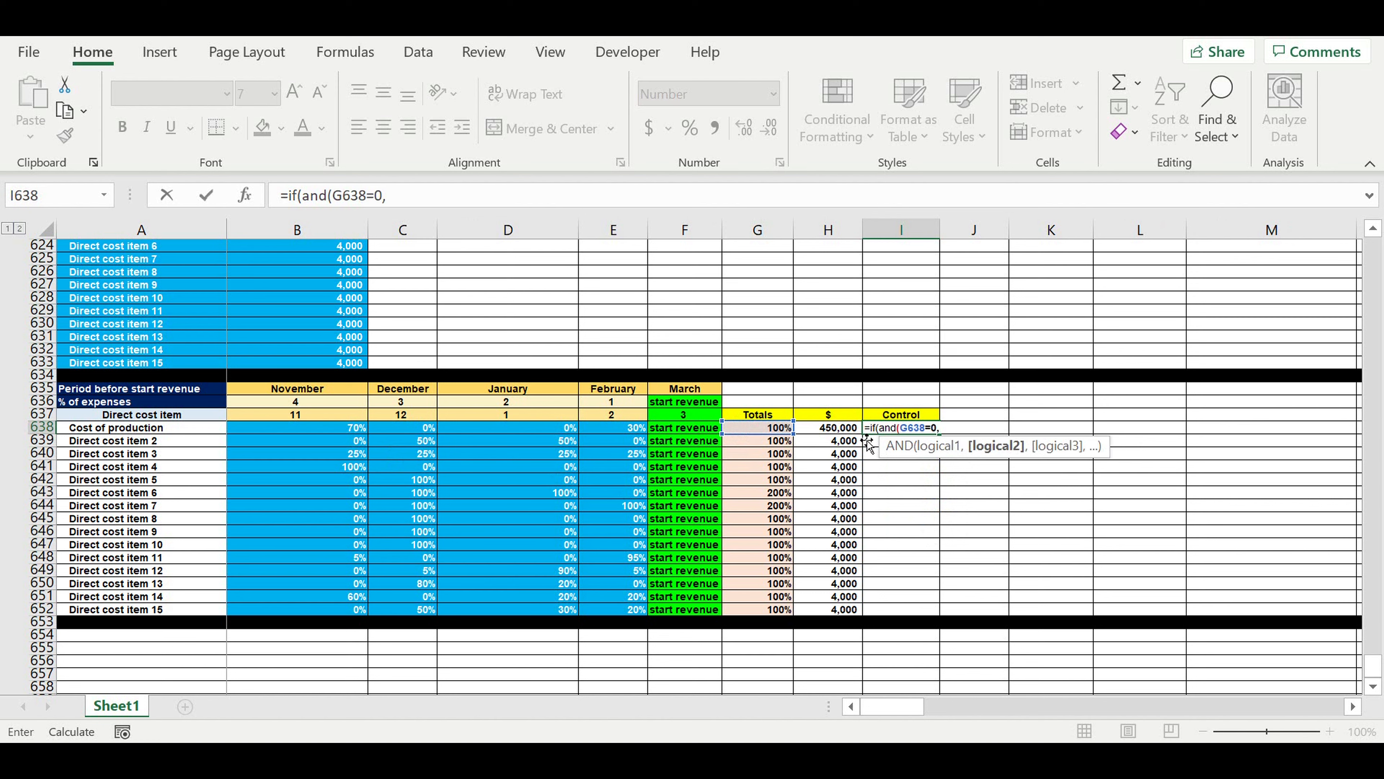
pyautogui.click(828, 432)
pyautogui.write('=')
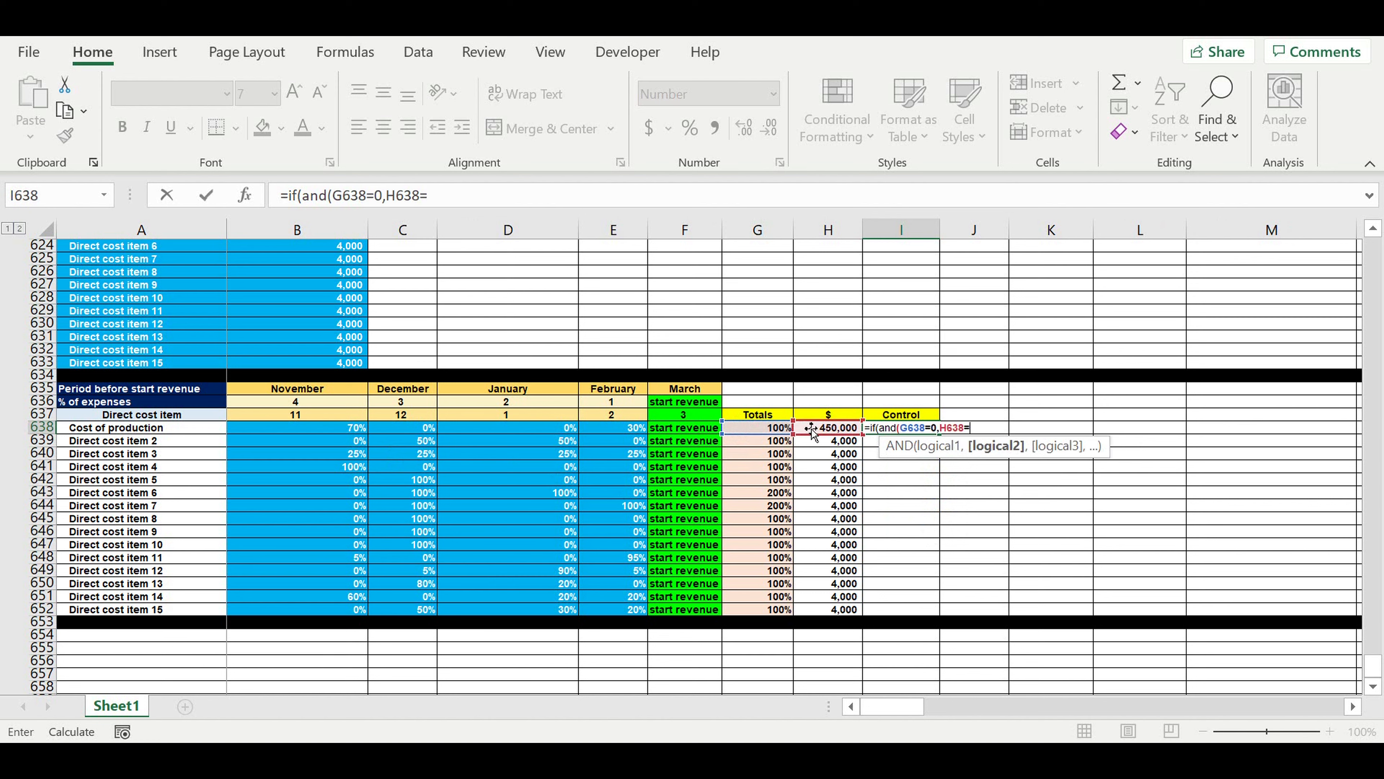
pyautogui.write('0,')
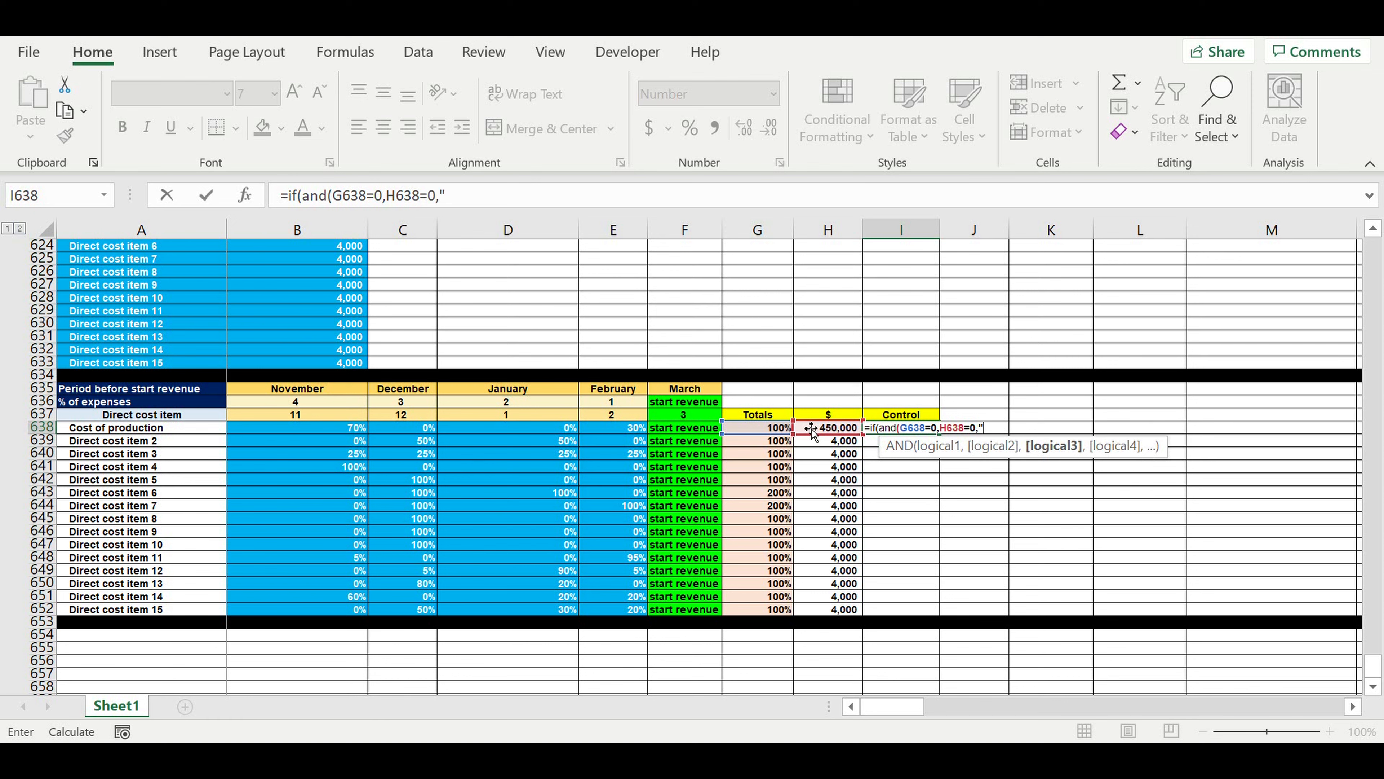
pyautogui.write('"ok",')
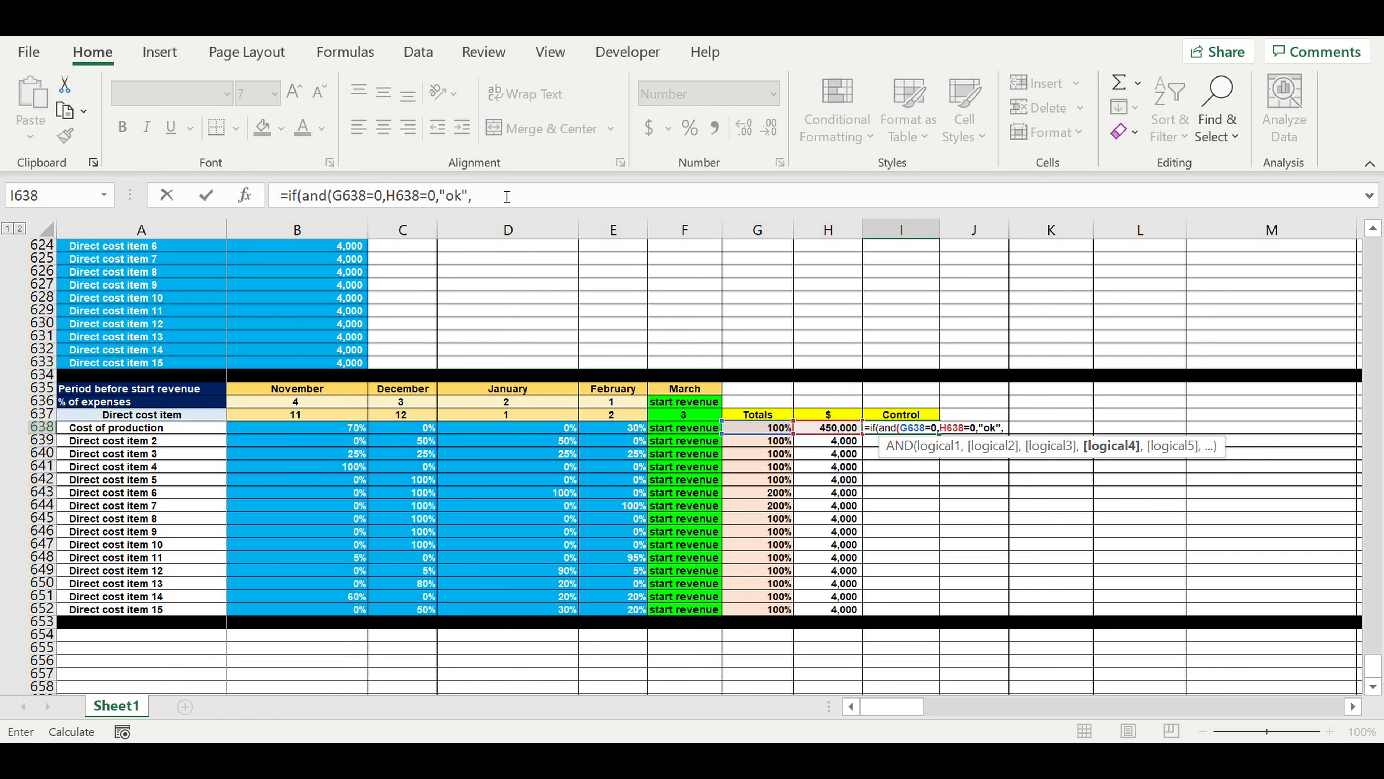
# Duplicate the IF(AND condition inside the I638 formula as a nested second one, changing its tests to G638=1 and H638>0.
pyautogui.moveTo(507, 196); pyautogui.dragTo(288, 196)
pyautogui.hotkey('ctrl', 'c')
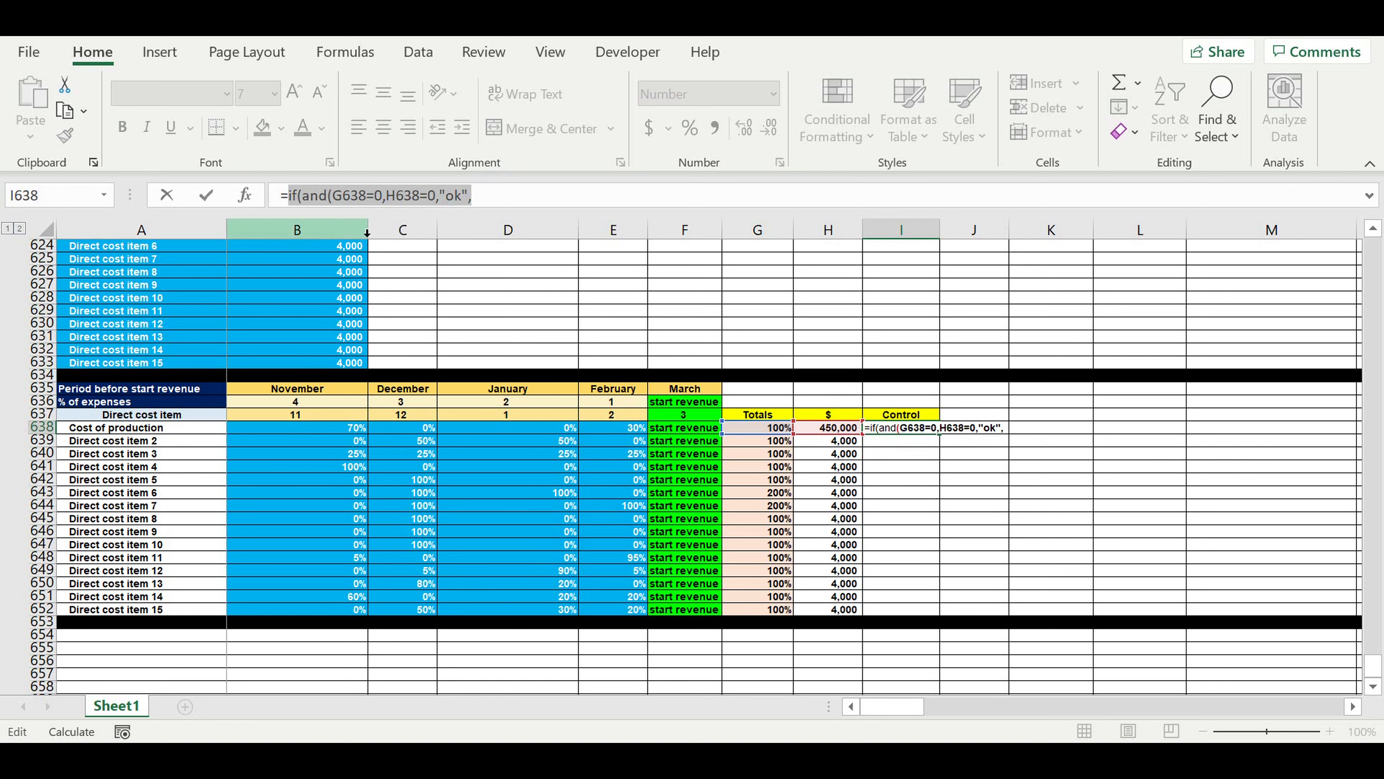
pyautogui.click(514, 199)
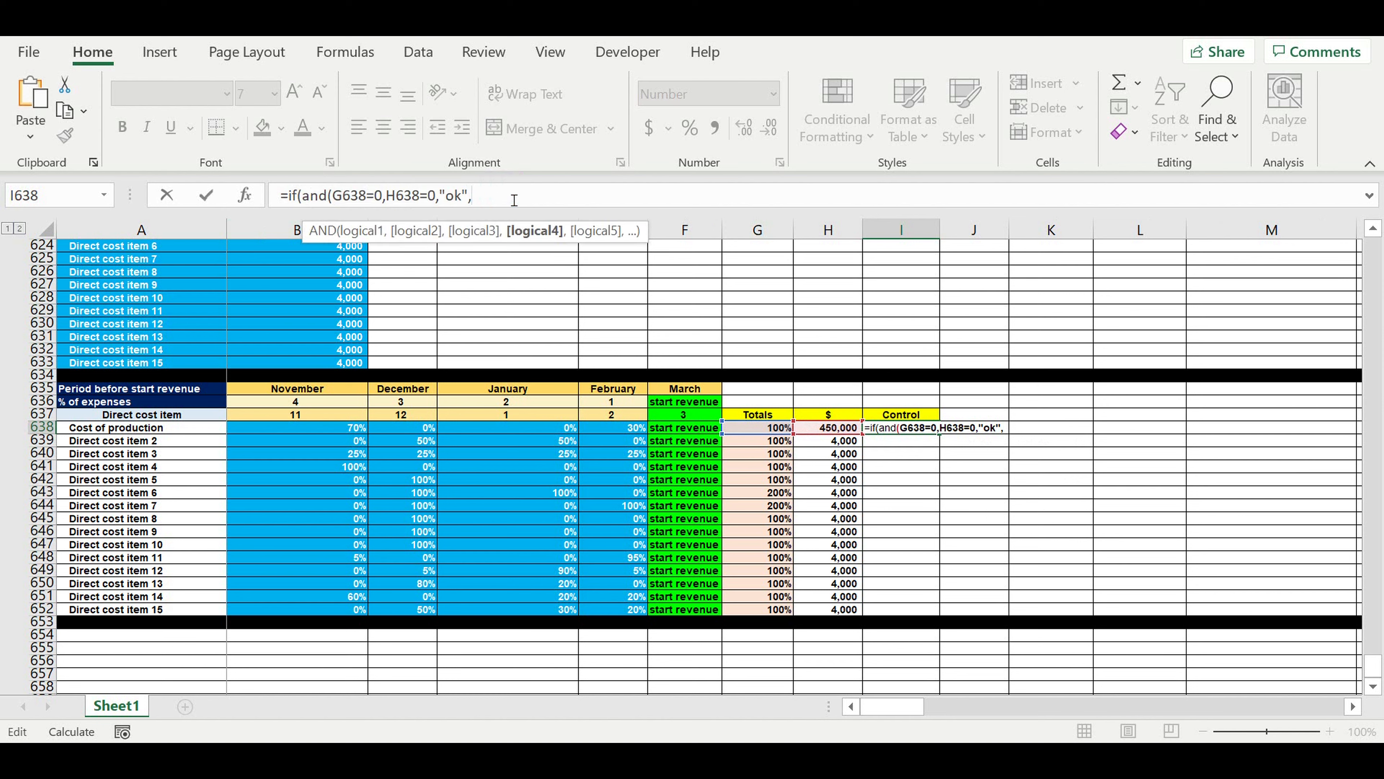
pyautogui.hotkey('ctrl', 'v')
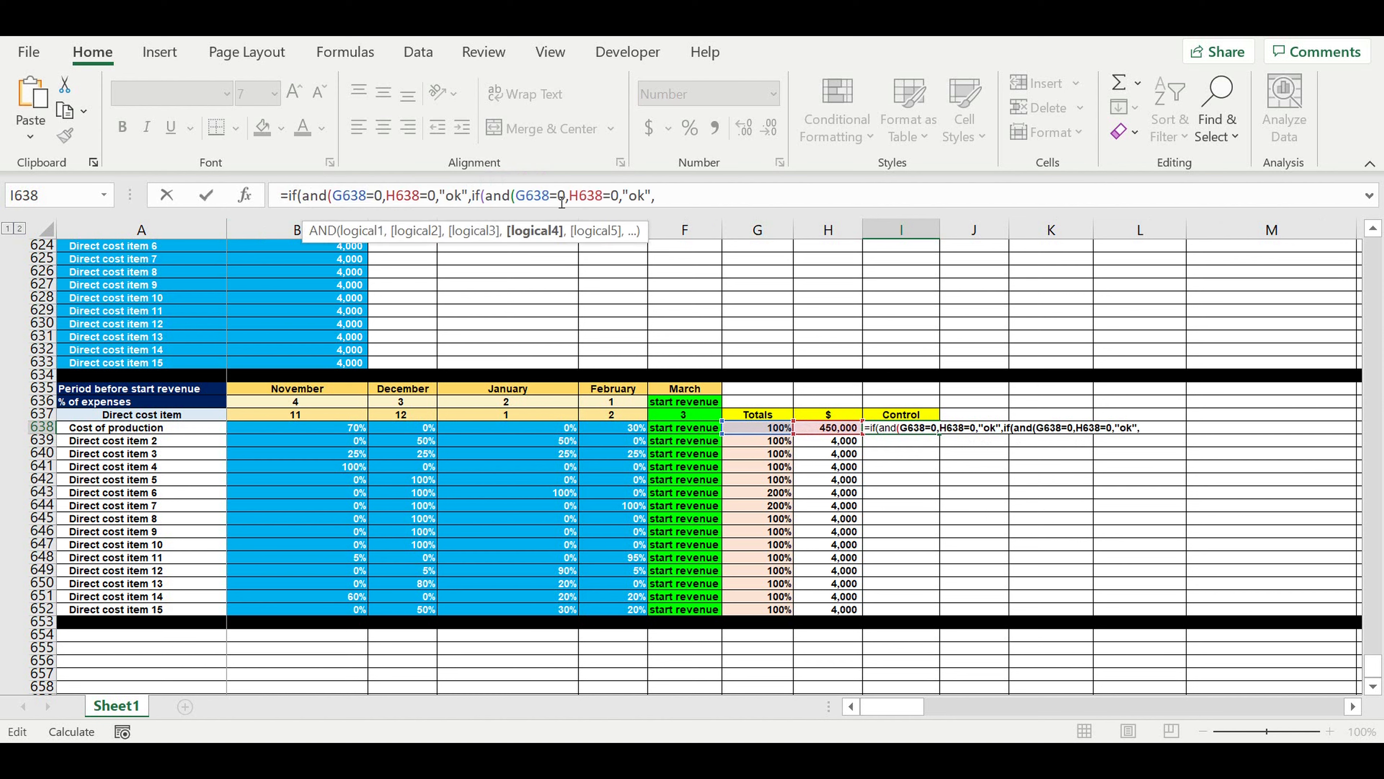
pyautogui.click(553, 197)
pyautogui.write('>')
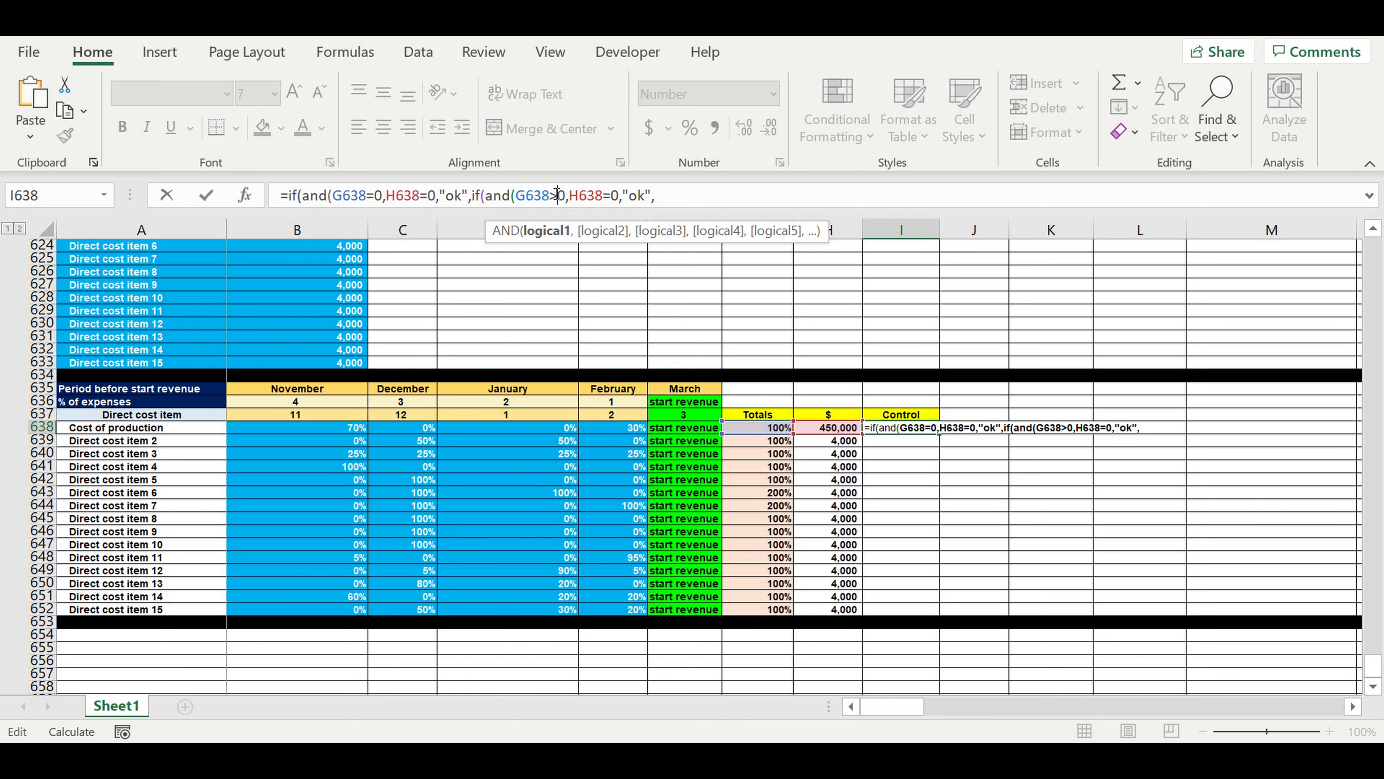
pyautogui.doubleClick(562, 203)
pyautogui.click(574, 200)
pyautogui.moveTo(565, 192); pyautogui.dragTo(551, 193)
pyautogui.write('=1')
pyautogui.moveTo(610, 195); pyautogui.dragTo(602, 195)
pyautogui.write('>')
pyautogui.click(674, 196)
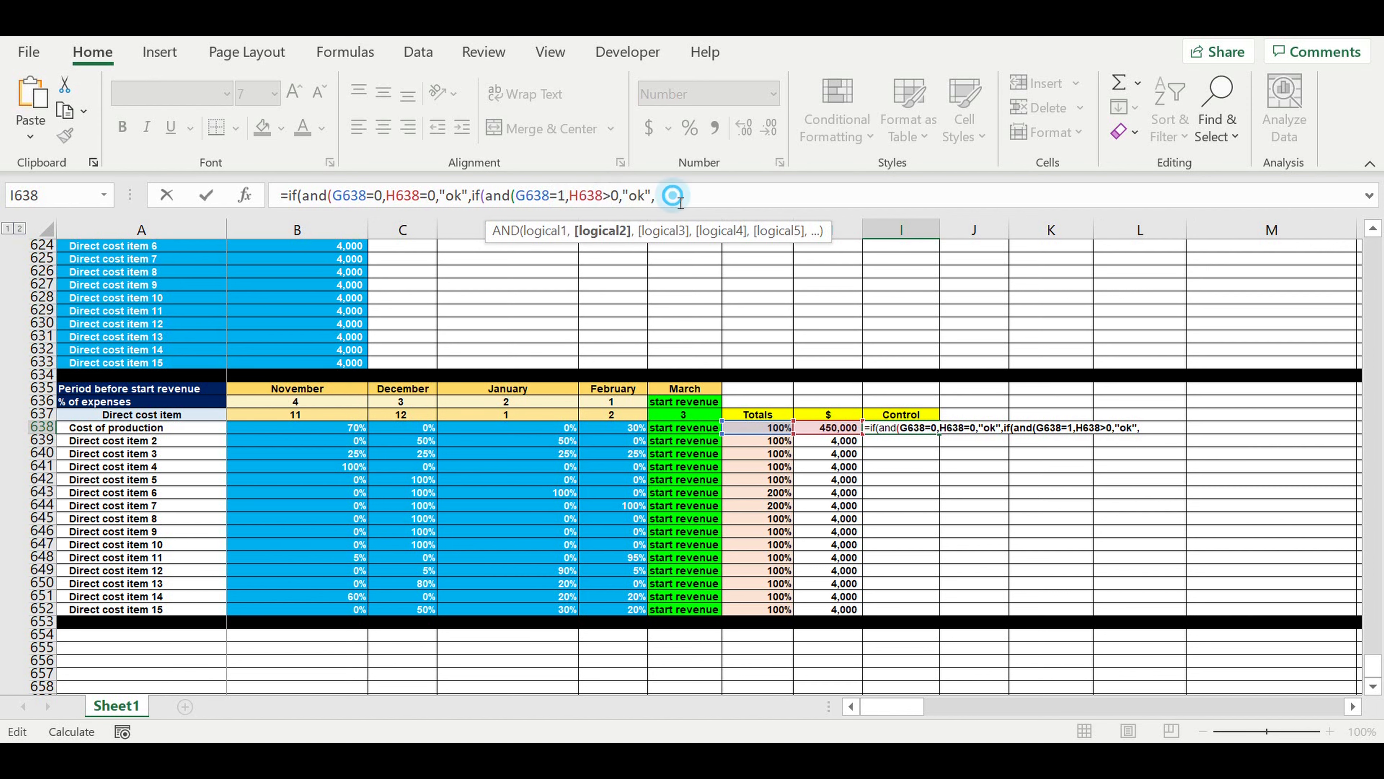
# Append "alert" as the fallback result with two closing parentheses and try to enter the I638 formula.
pyautogui.write('"alert')
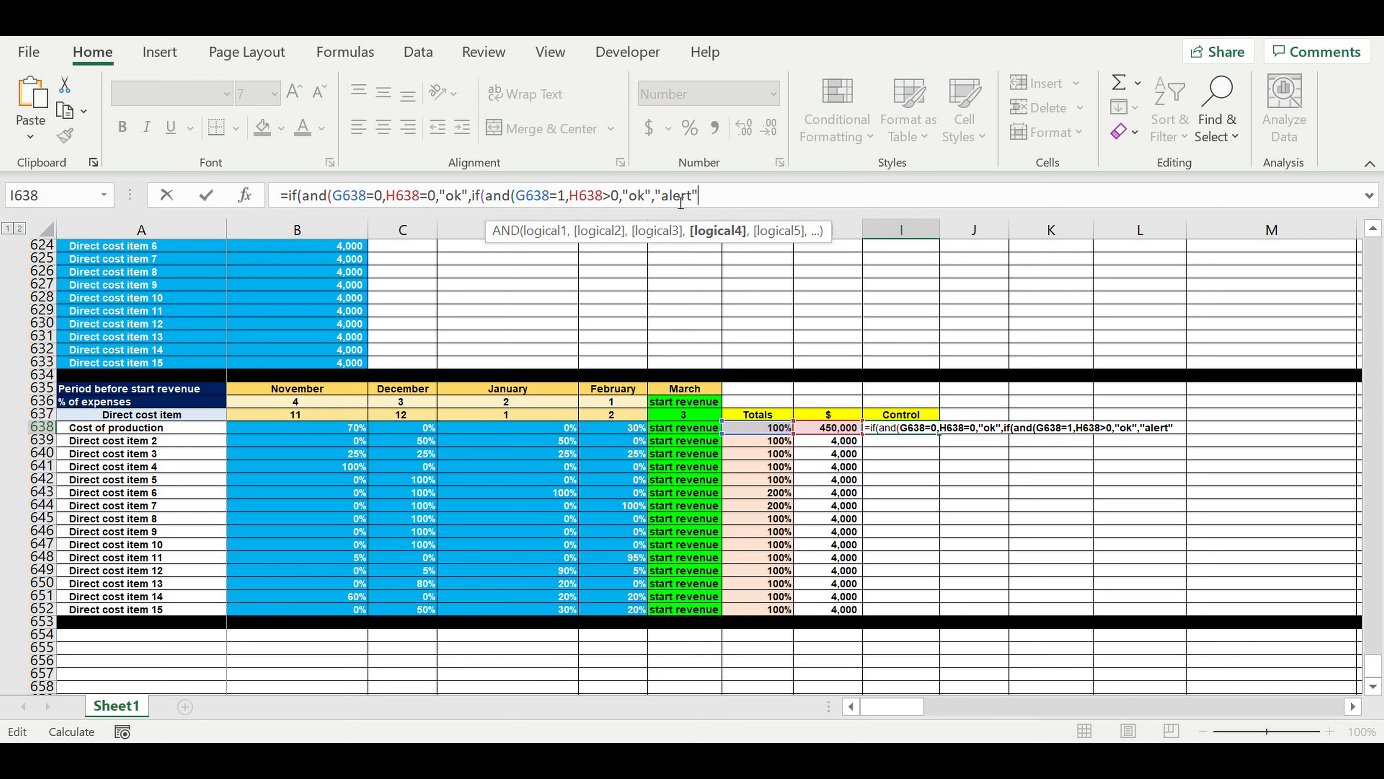
pyautogui.write('"))')
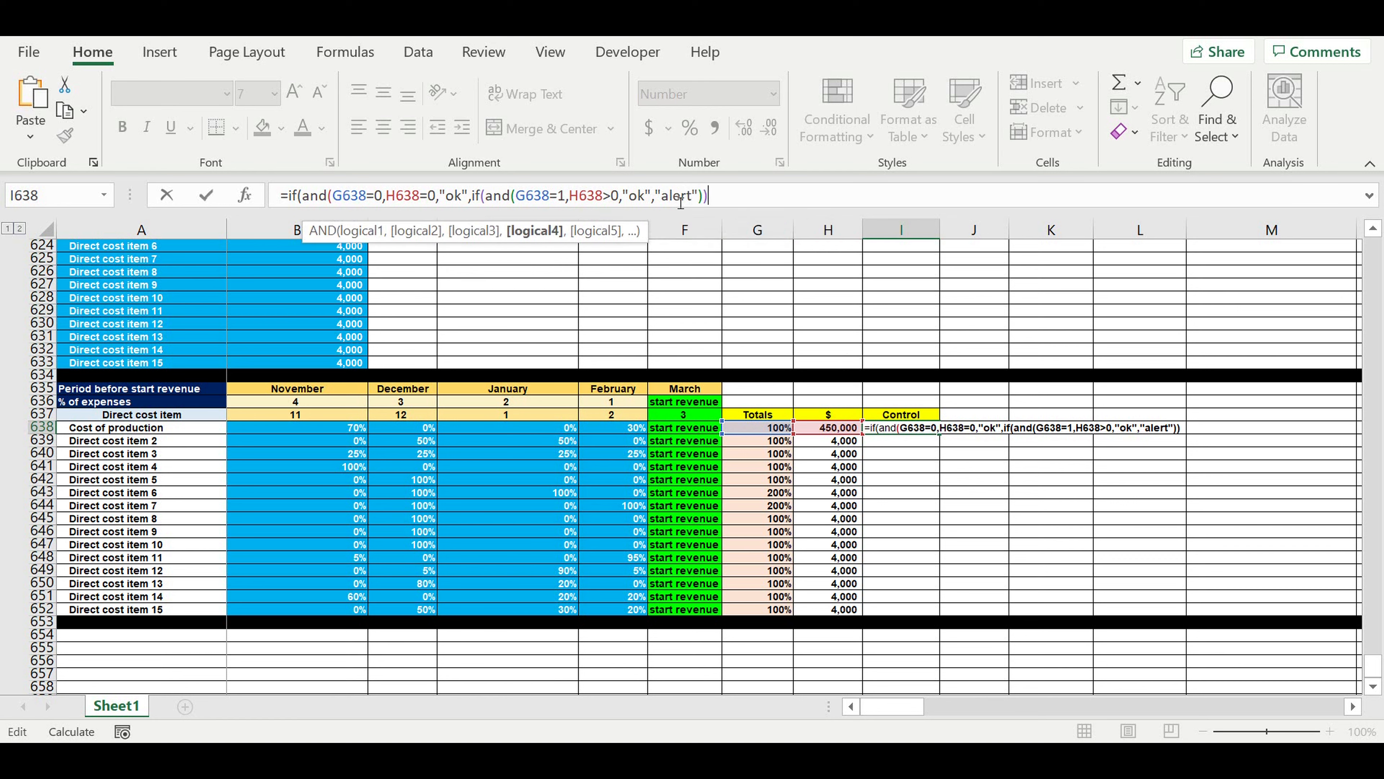
pyautogui.press('Return')
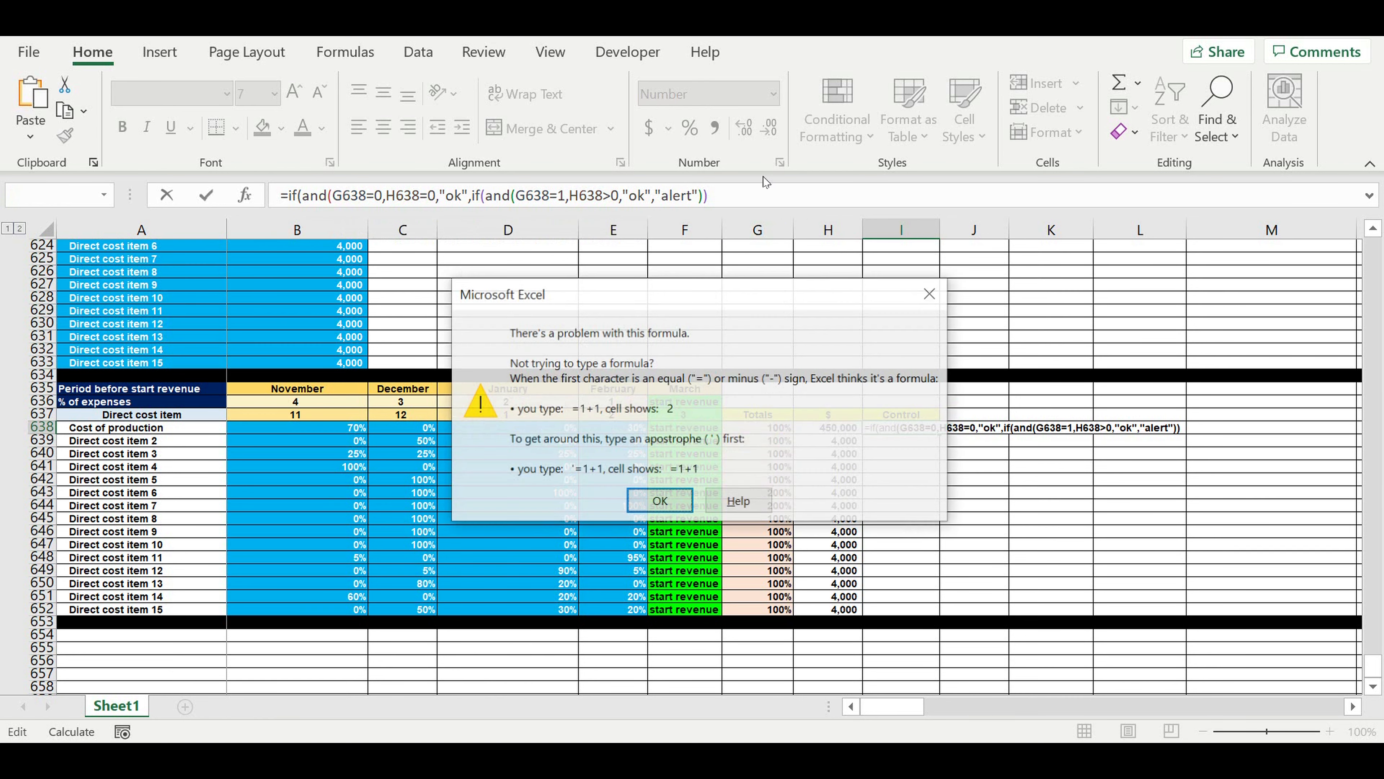
pyautogui.click(657, 510)
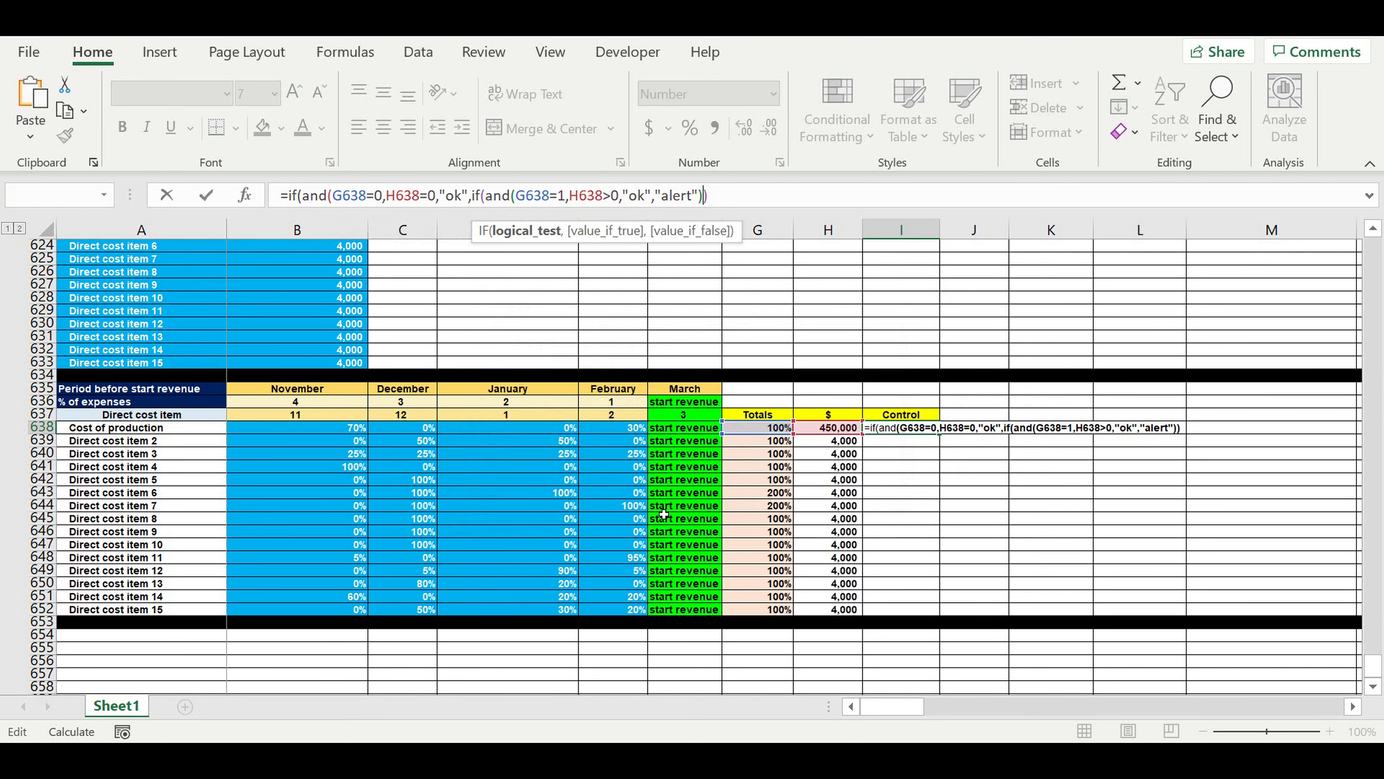
# Close the second AND after H638>0 in the I638 formula and try to enter it again.
pyautogui.click(374, 198)
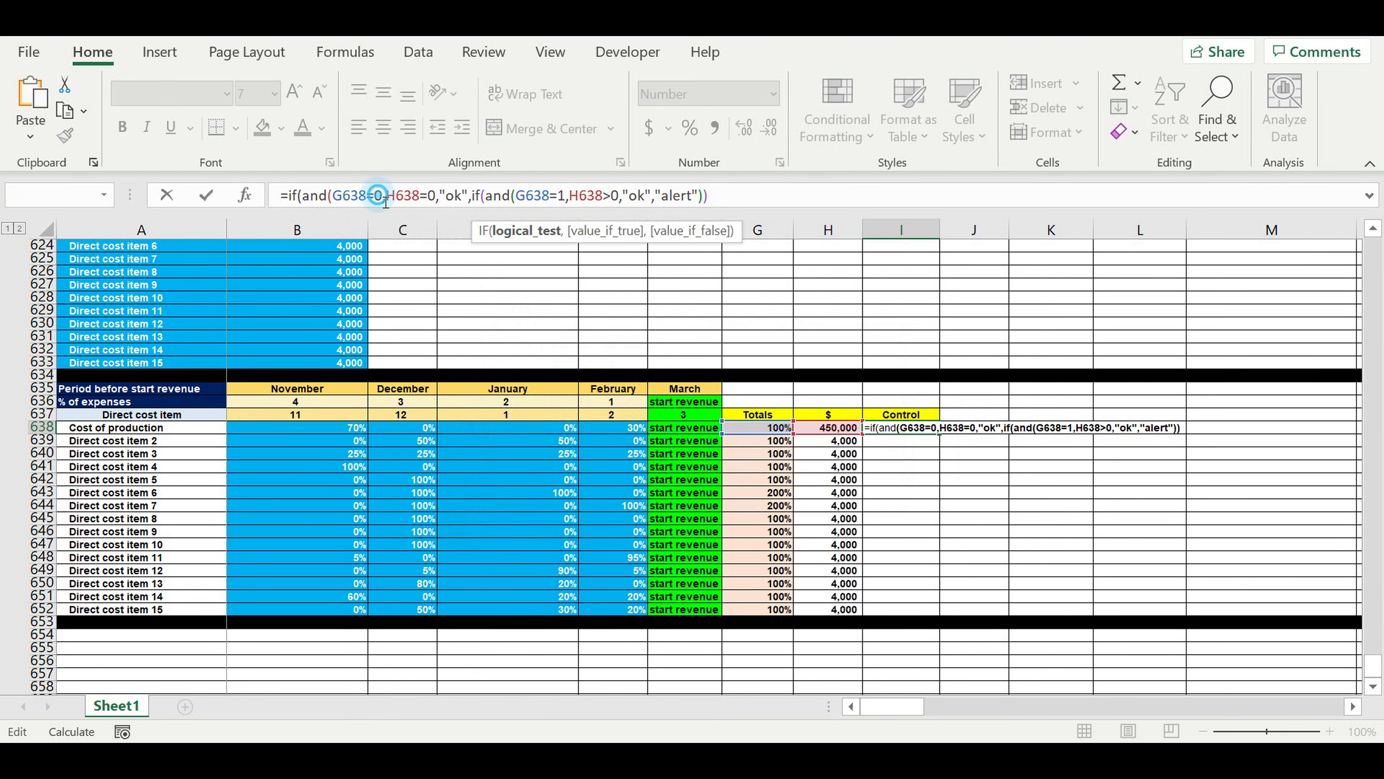
pyautogui.click(621, 198)
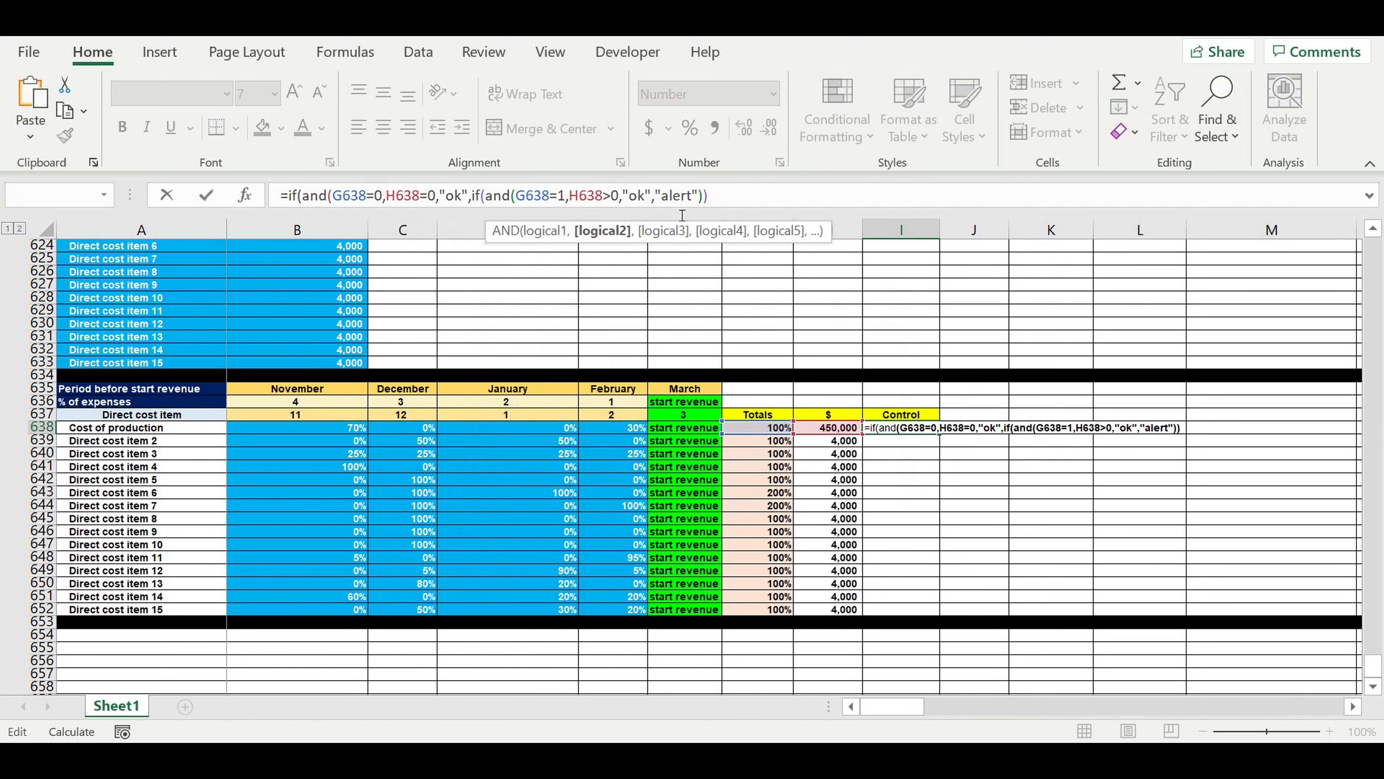
pyautogui.write(')')
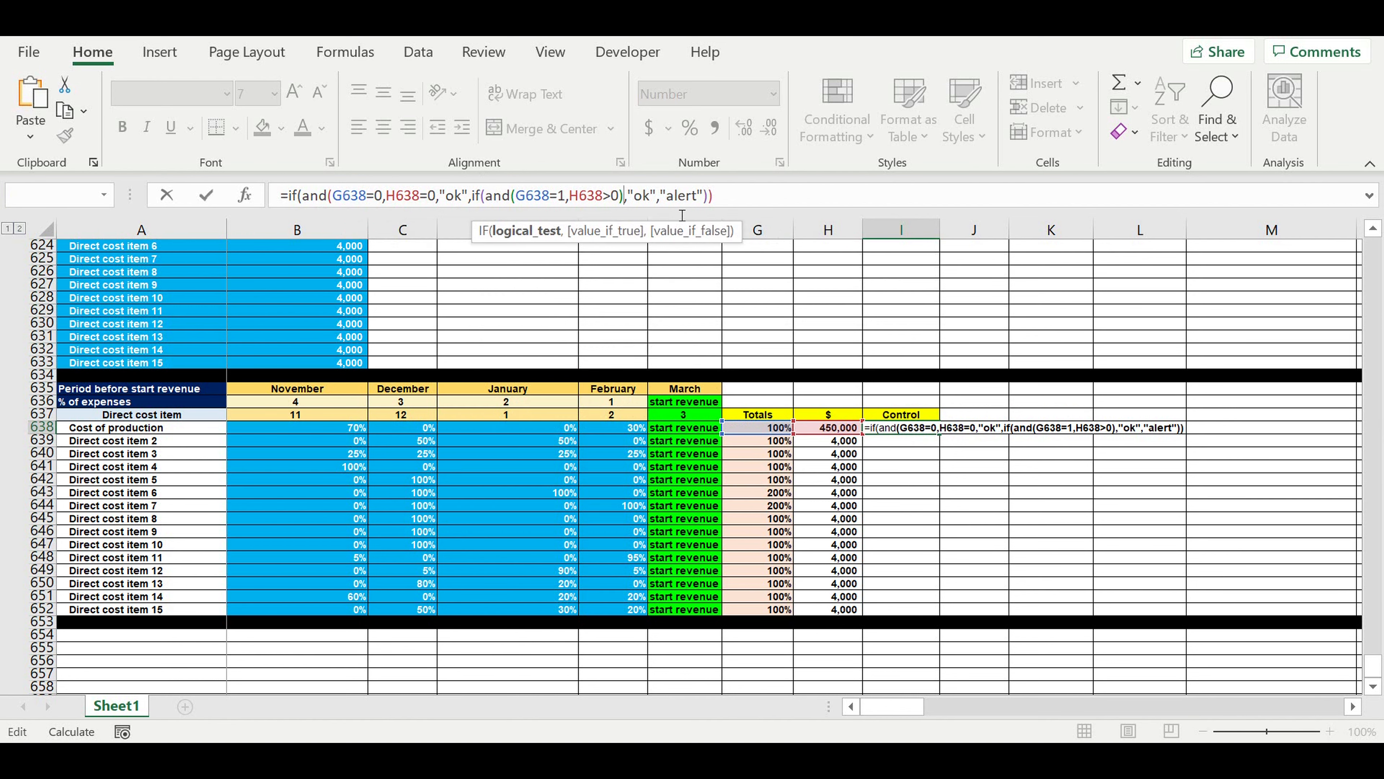
pyautogui.press('Return')
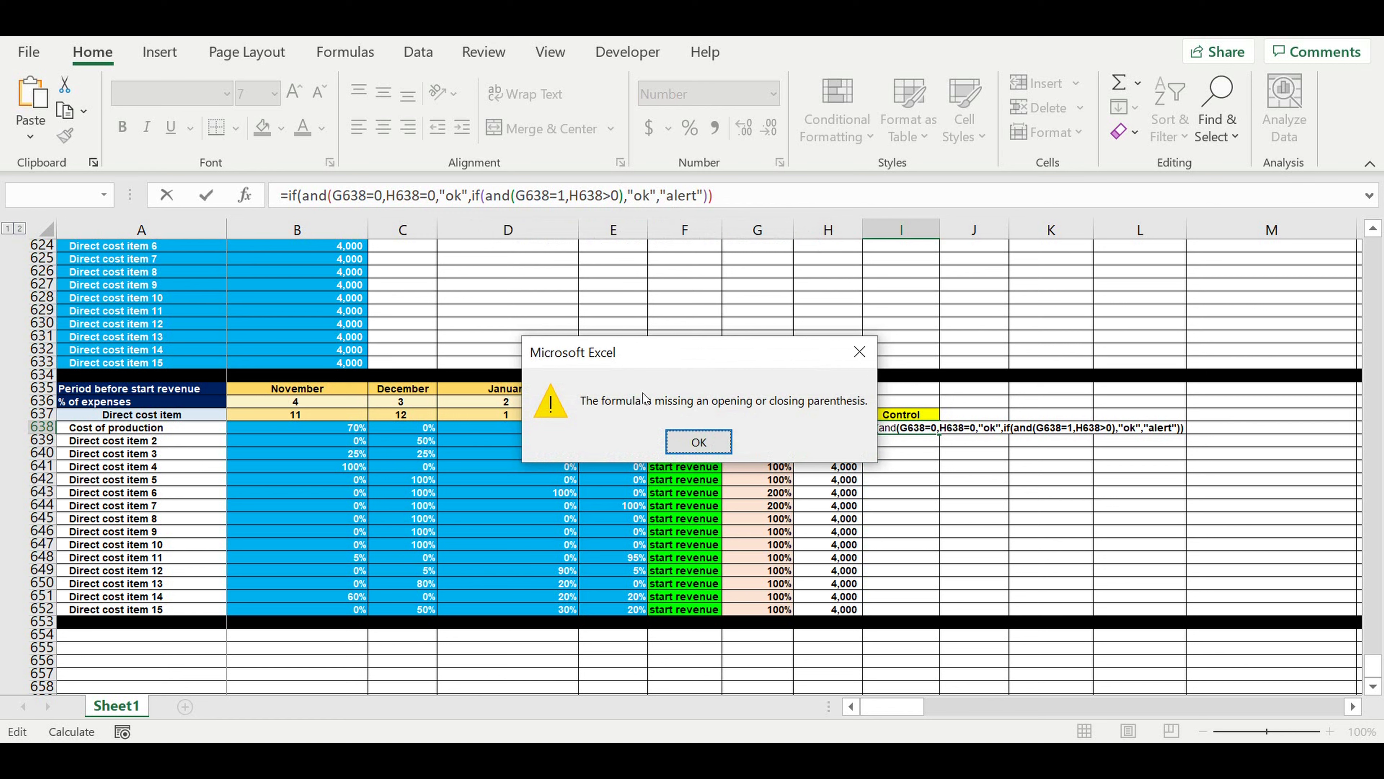
pyautogui.click(696, 441)
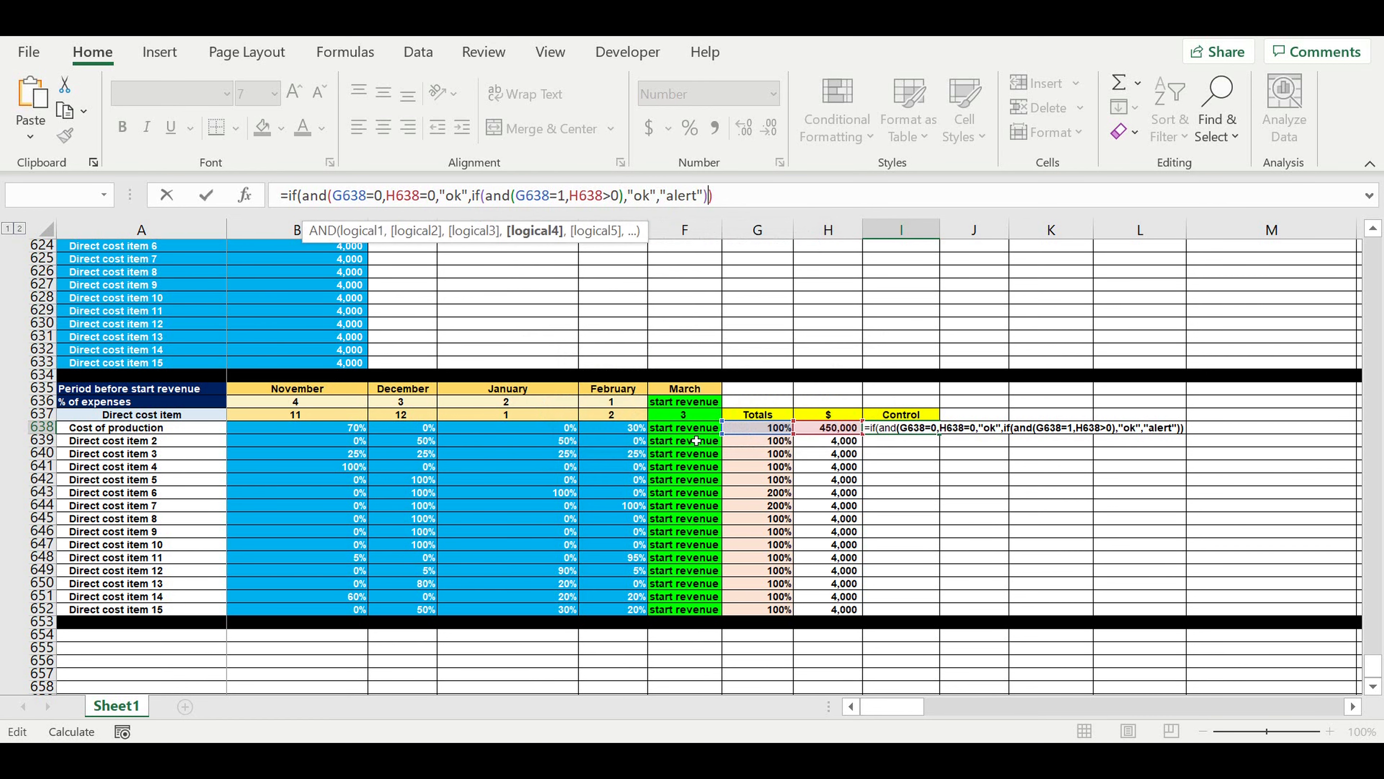
# Close the first AND after H638=0, redo the closing parentheses after "alert", and enter the I638 formula.
pyautogui.click(744, 203)
pyautogui.press('BackSpace')
pyautogui.press('BackSpace')
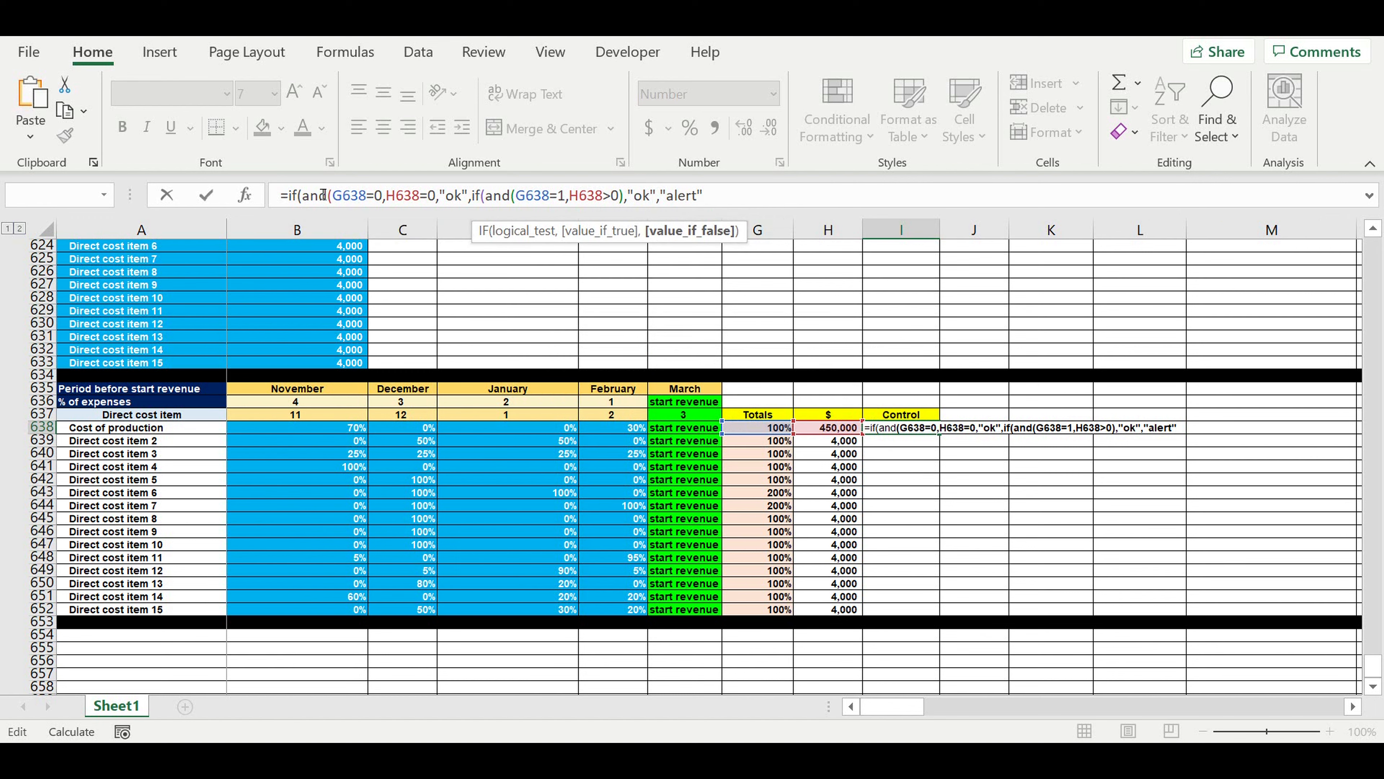
pyautogui.click(441, 197)
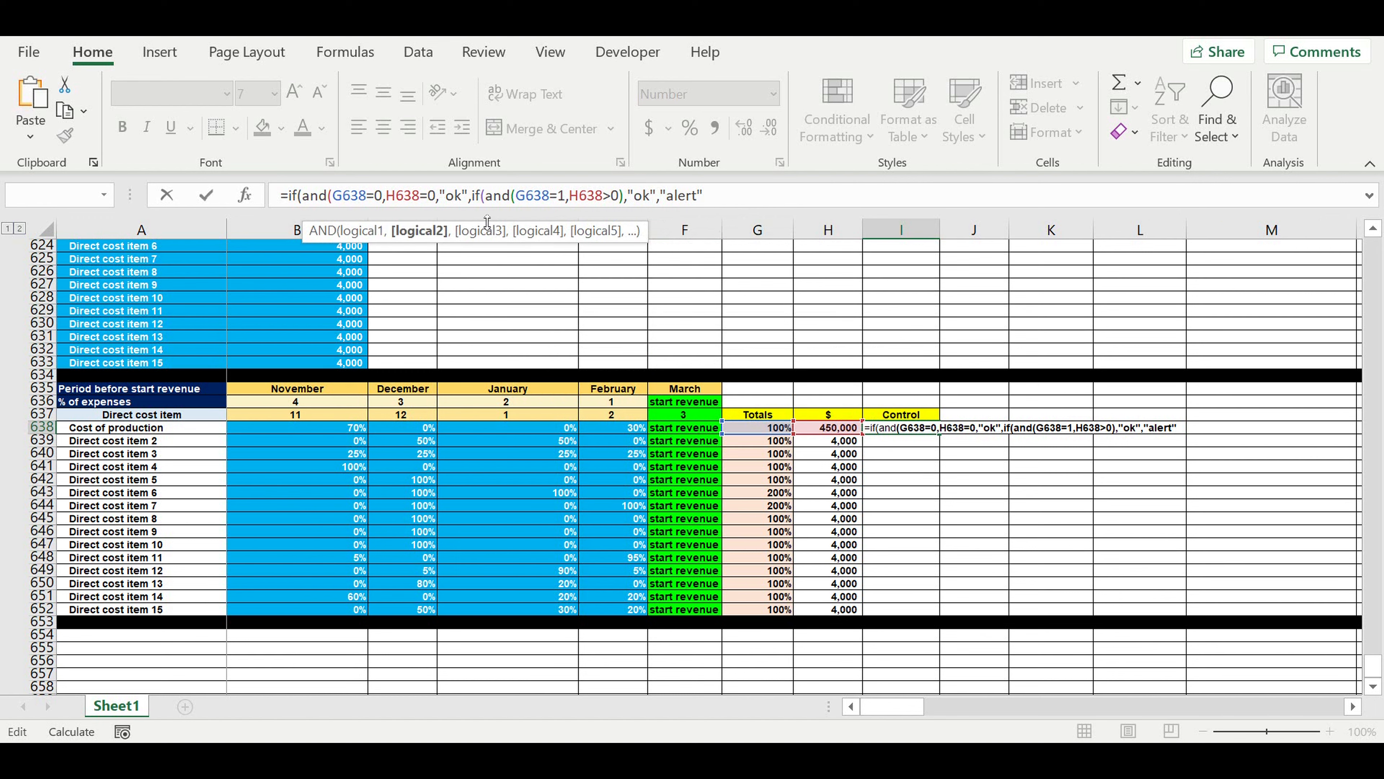
pyautogui.write(')')
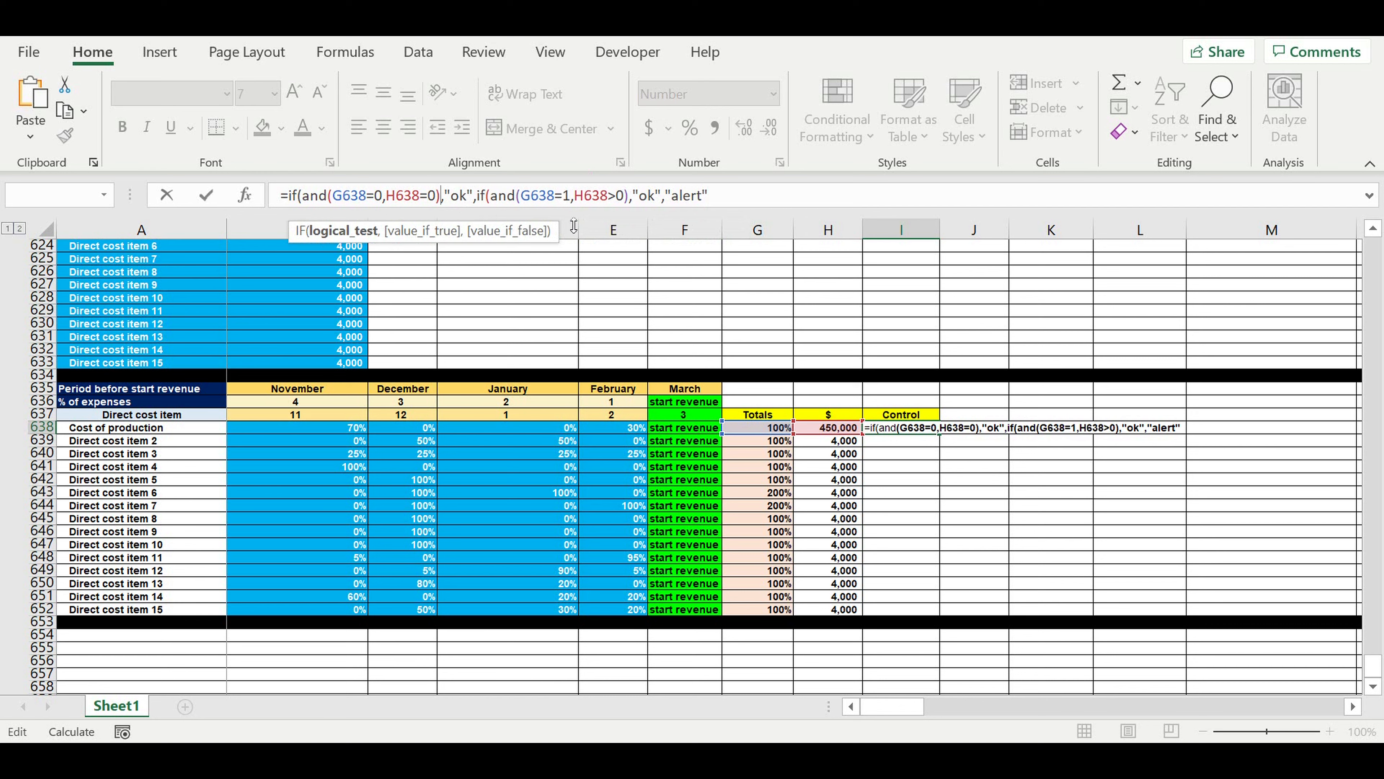
pyautogui.click(747, 199)
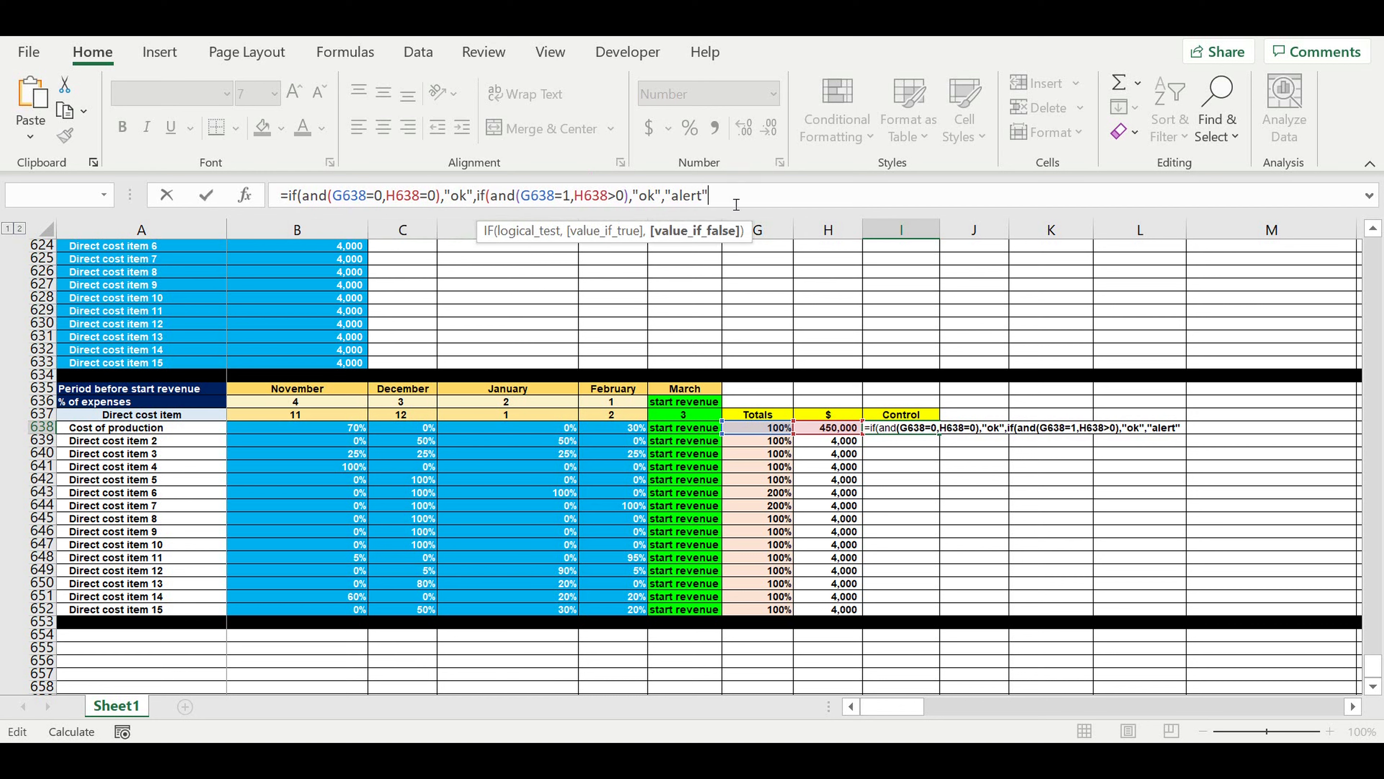
pyautogui.write(')')
pyautogui.press('Return')
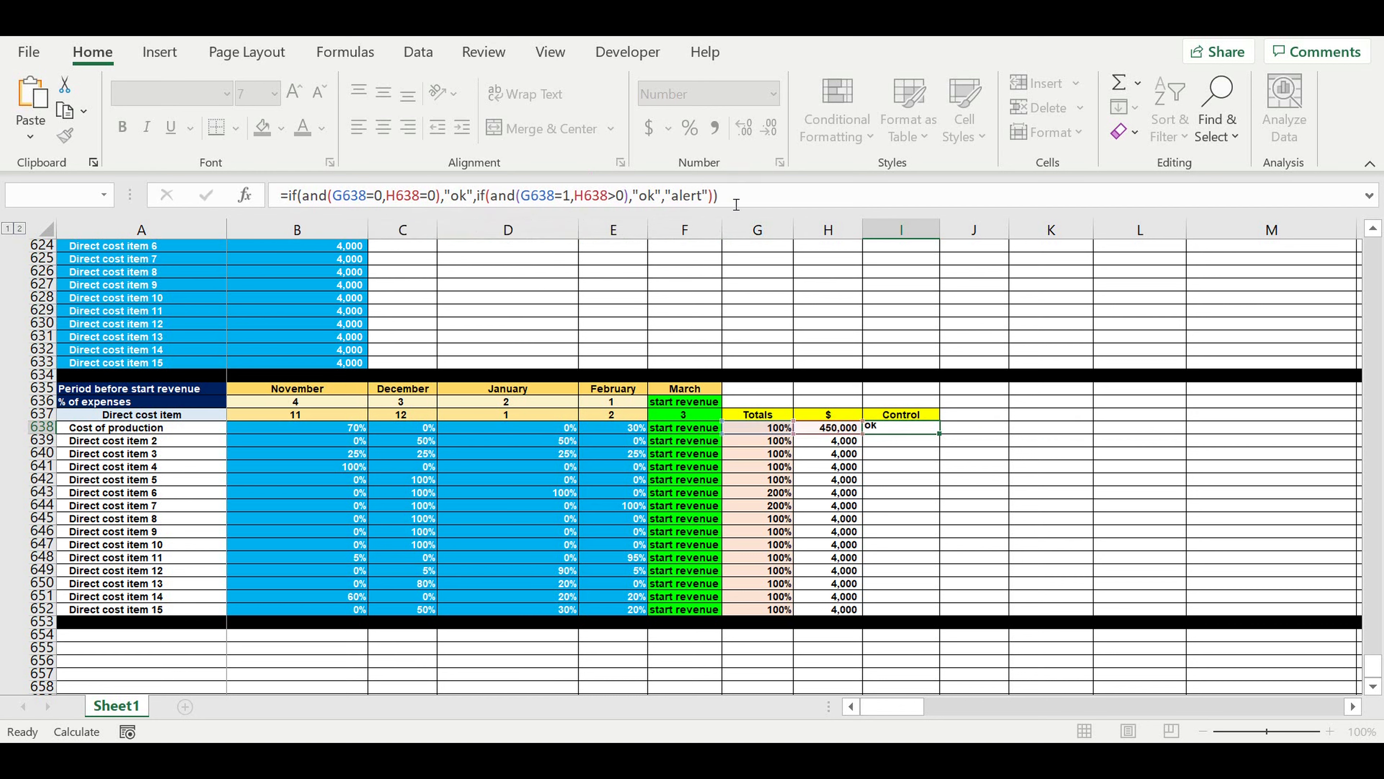
# Center the Control result in I638.
pyautogui.click(902, 416)
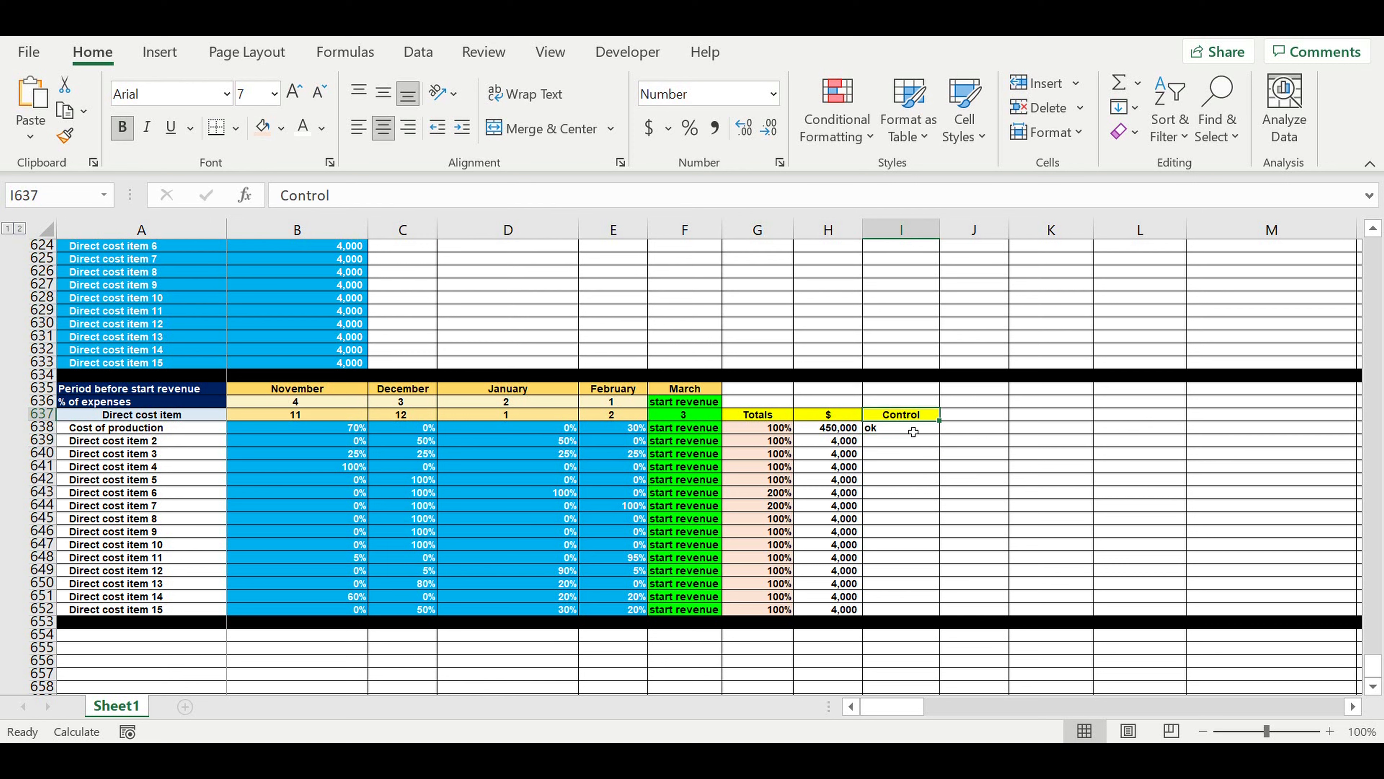
pyautogui.click(898, 428)
pyautogui.click(384, 127)
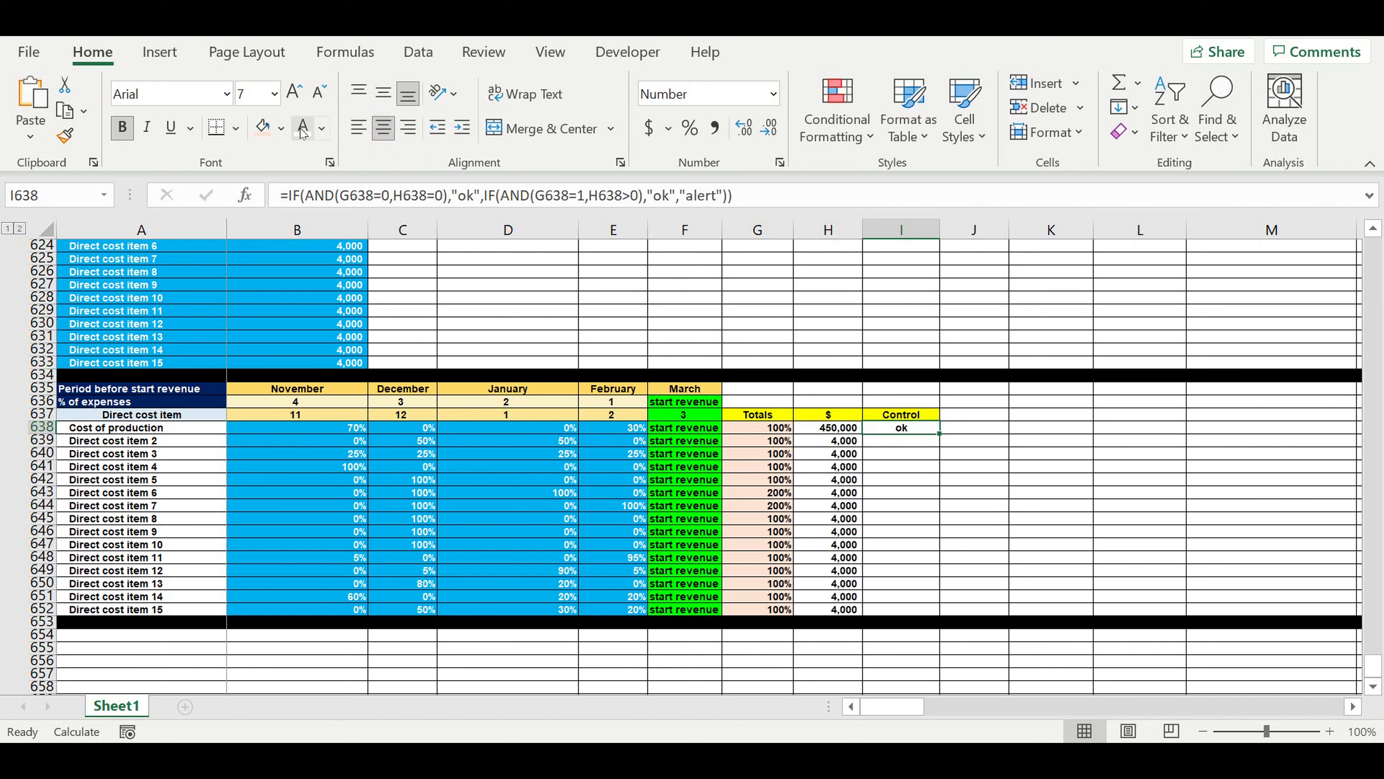
# Fill the Control result in I638 with red and copy its formula and formatting down to I652.
pyautogui.click(281, 128)
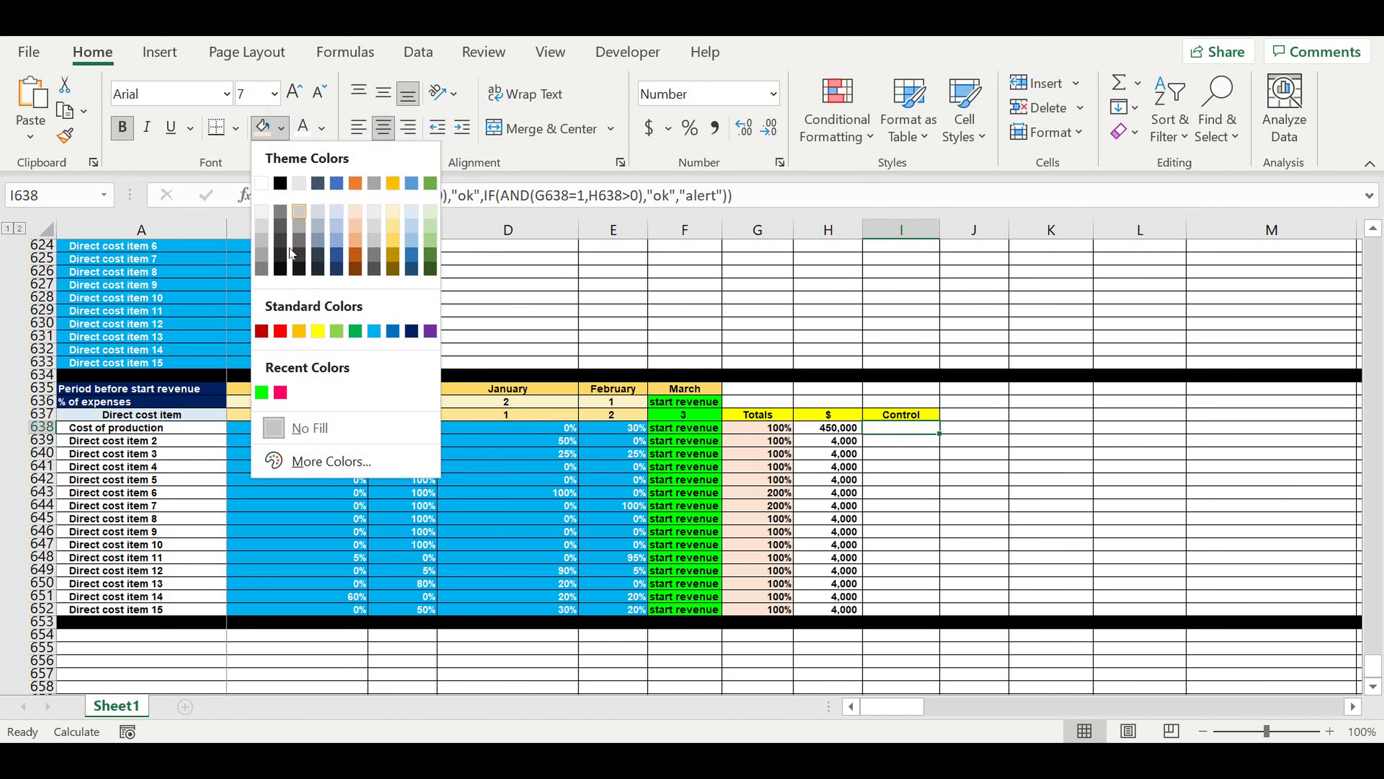
pyautogui.click(280, 331)
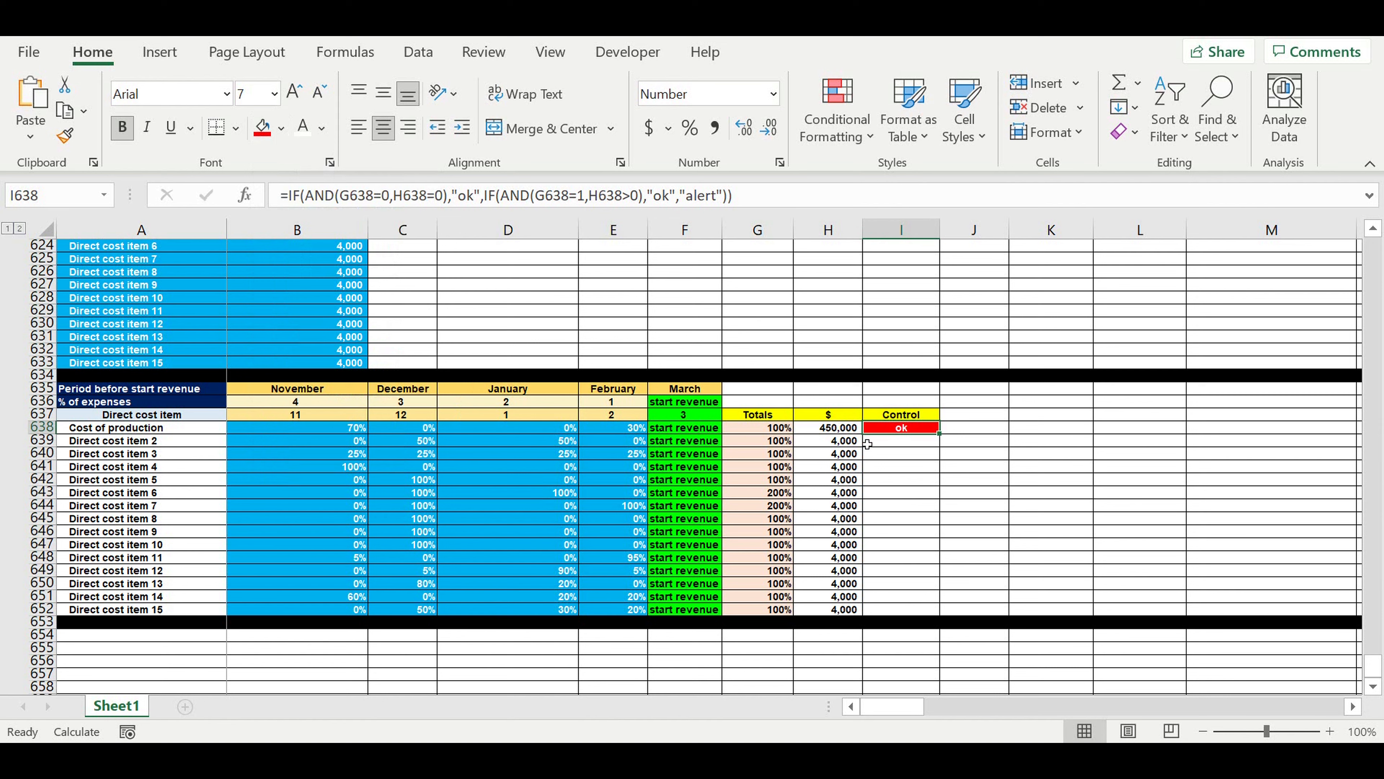
pyautogui.moveTo(949, 437); pyautogui.dragTo(927, 612)
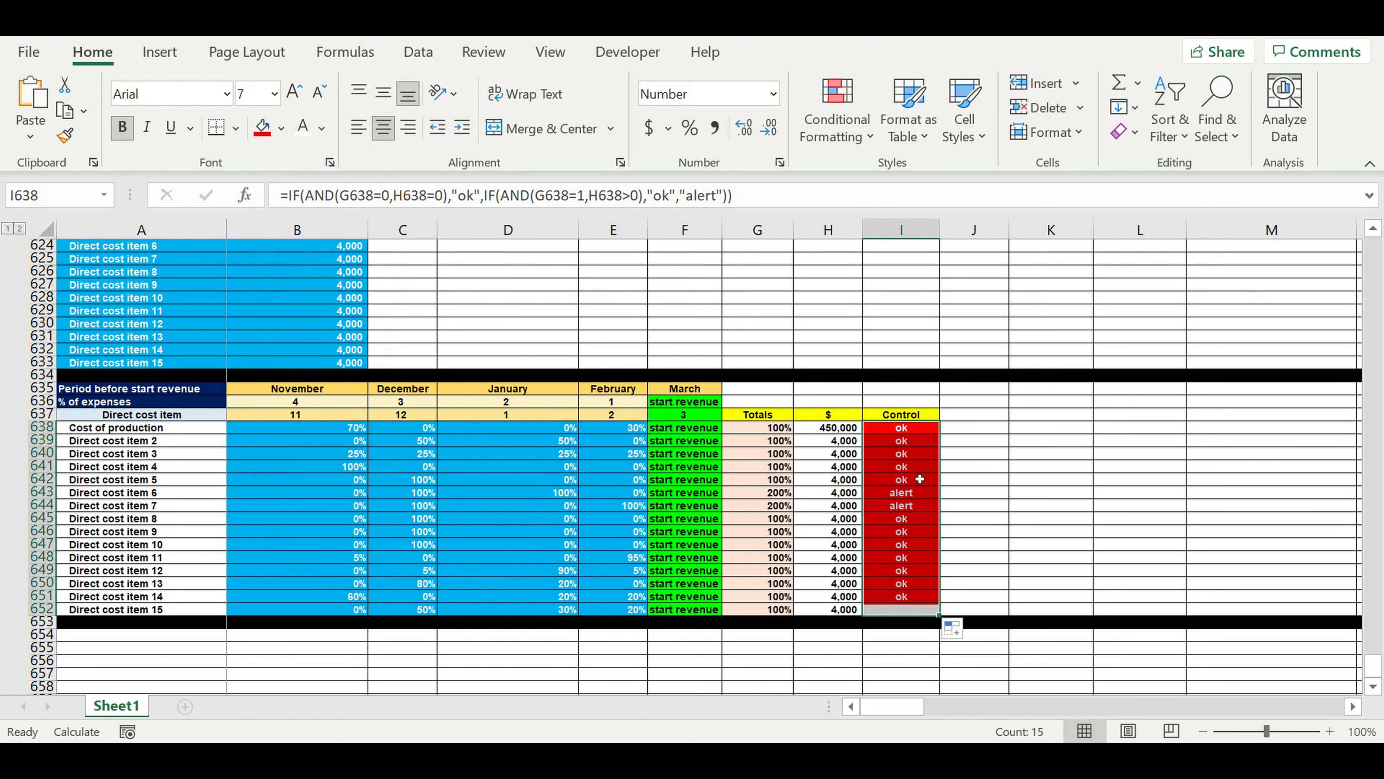
pyautogui.click(920, 478)
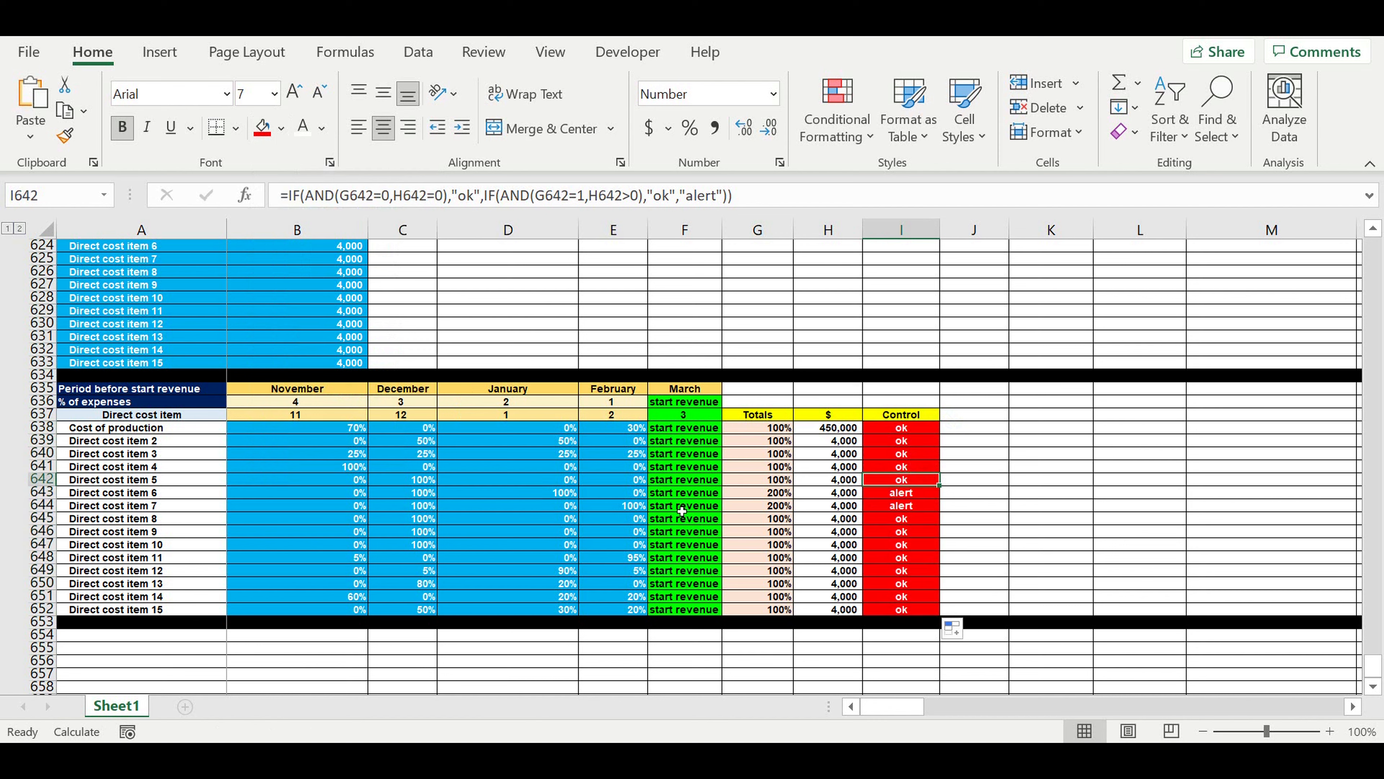
# Set the January share of Direct cost item 6 and the December share of Direct cost item 7 to 0%.
pyautogui.click(552, 494)
pyautogui.write('0')
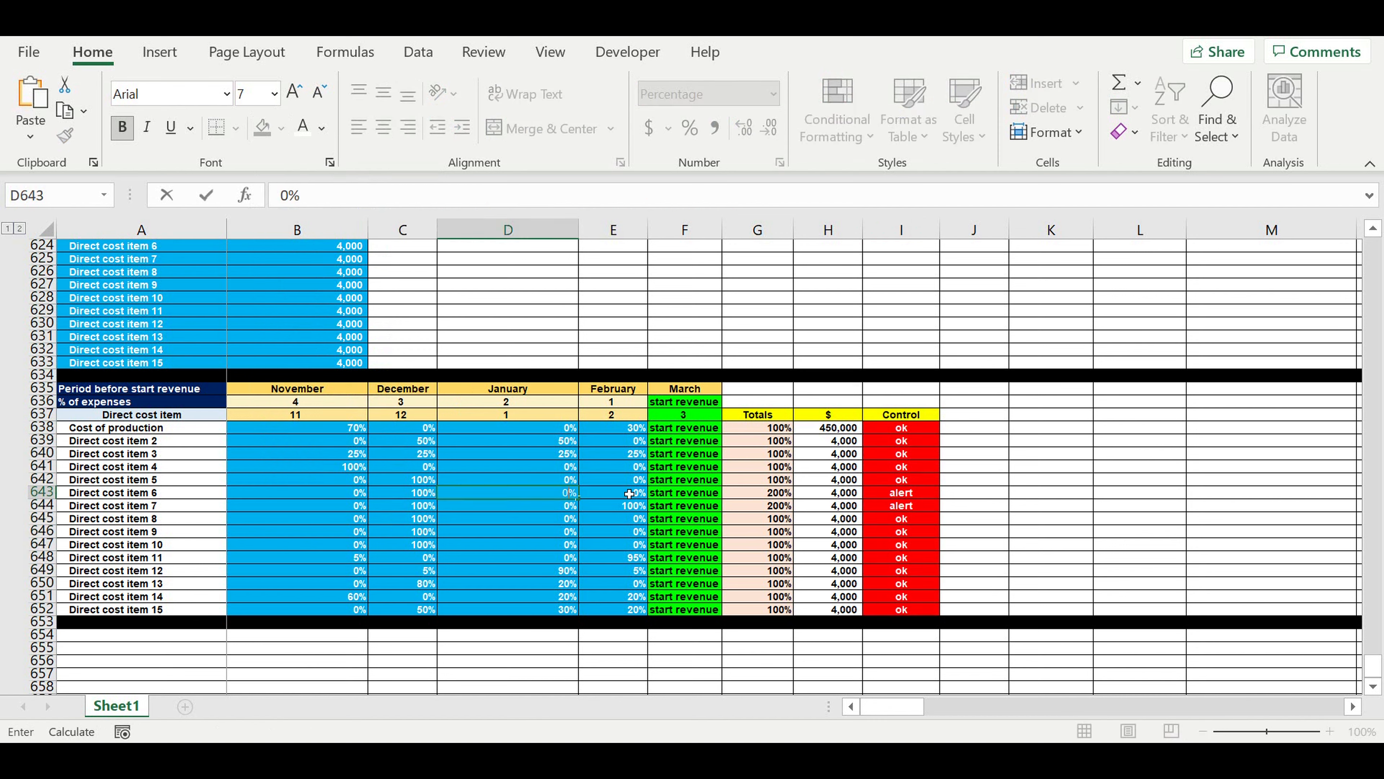
pyautogui.press('Return')
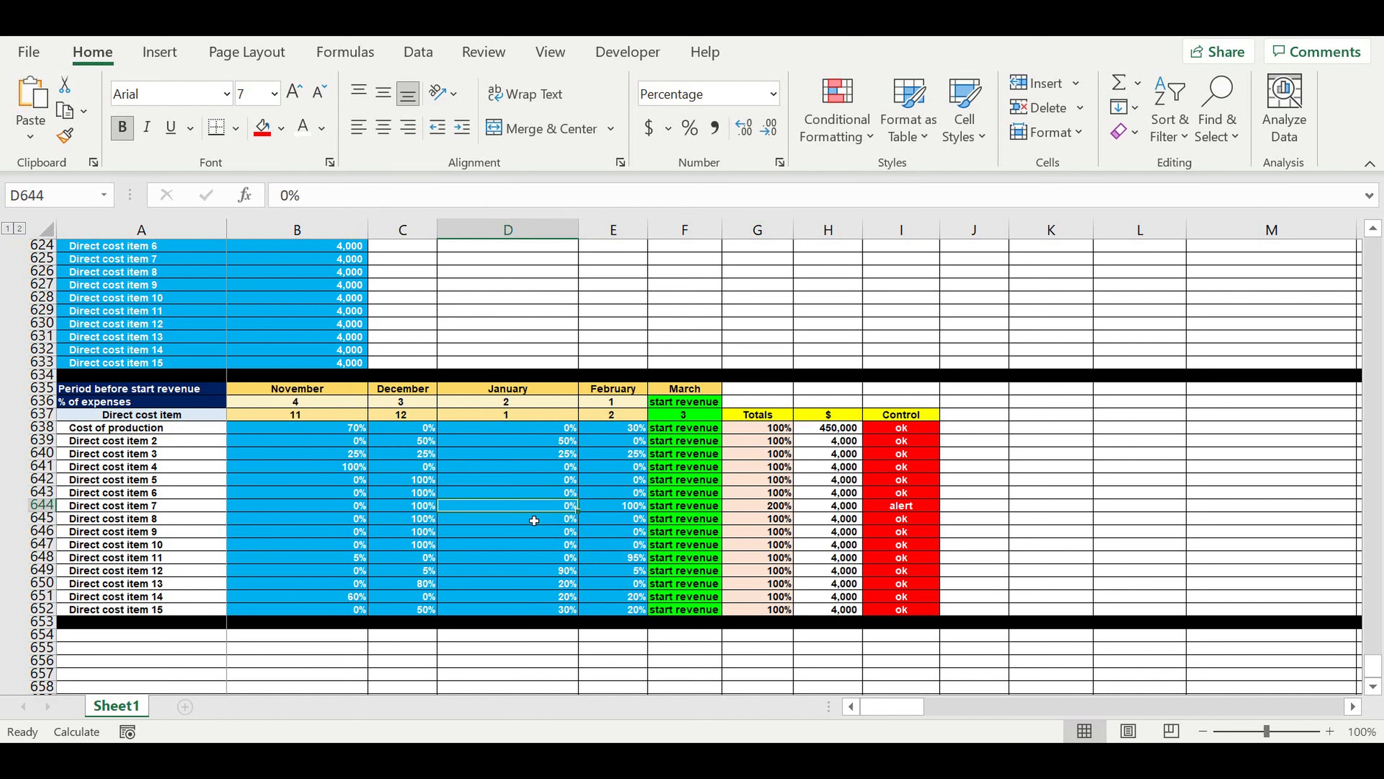
pyautogui.click(621, 509)
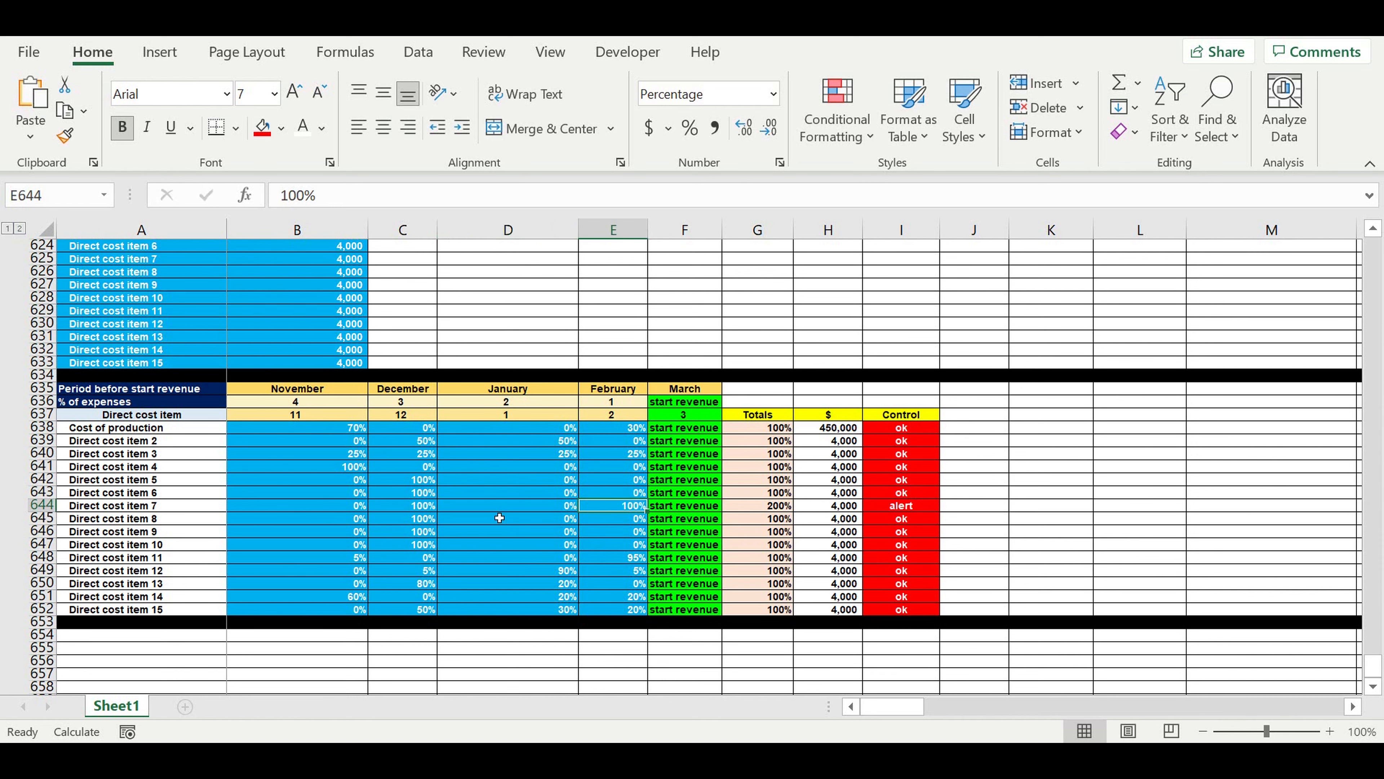
pyautogui.click(420, 511)
pyautogui.write('0')
pyautogui.press('Return')
pyautogui.click(730, 544)
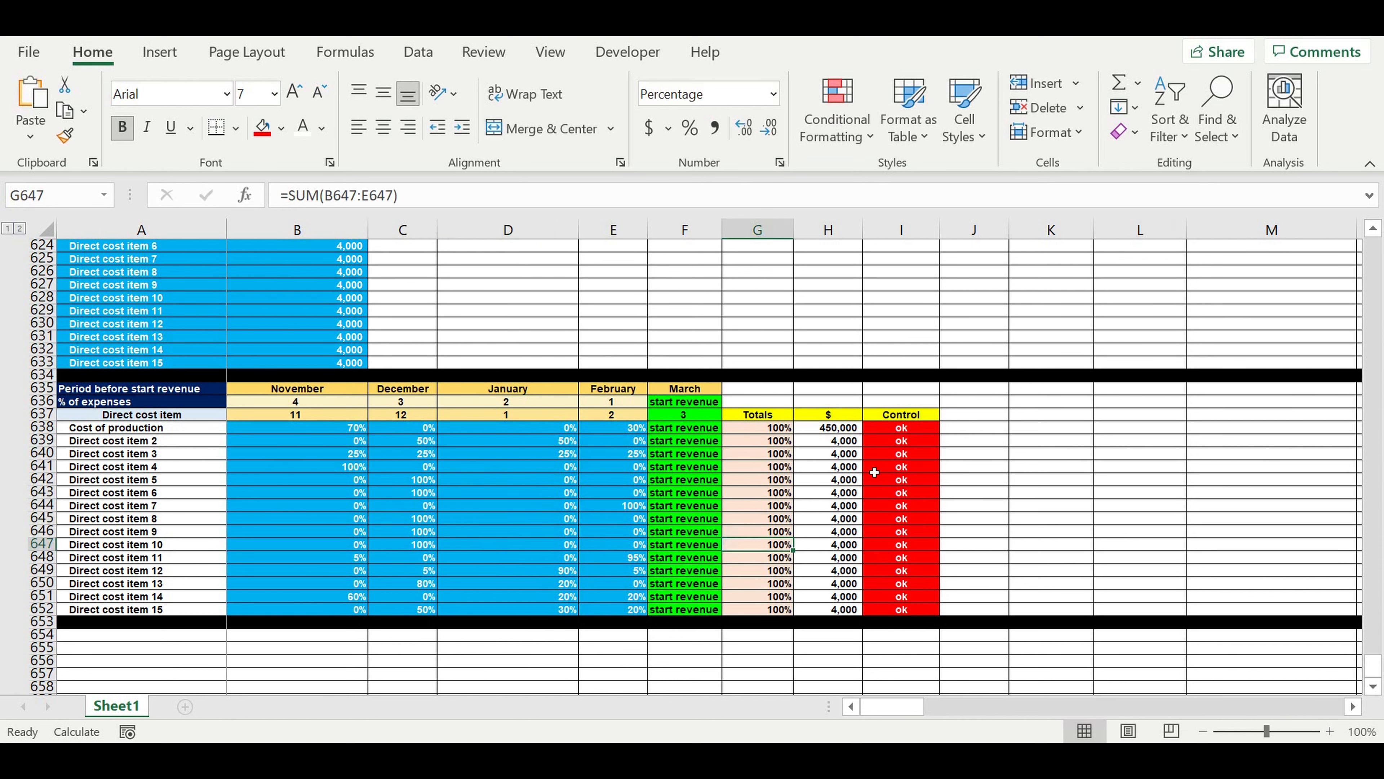
# Start a new conditional formatting rule for I638 that uses a formula to determine which cells to format.
pyautogui.click(891, 428)
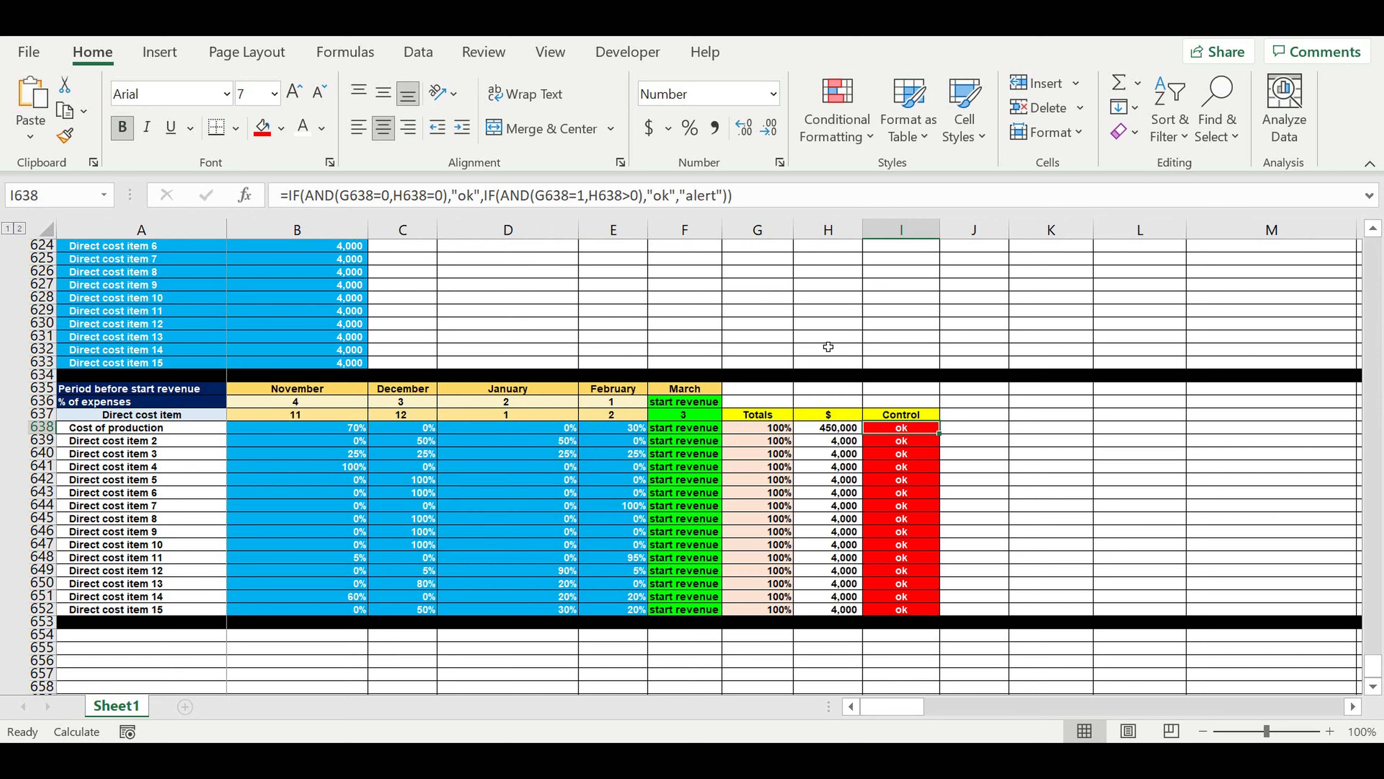
pyautogui.click(837, 118)
pyautogui.moveTo(876, 305)
pyautogui.click(868, 432)
pyautogui.click(575, 212)
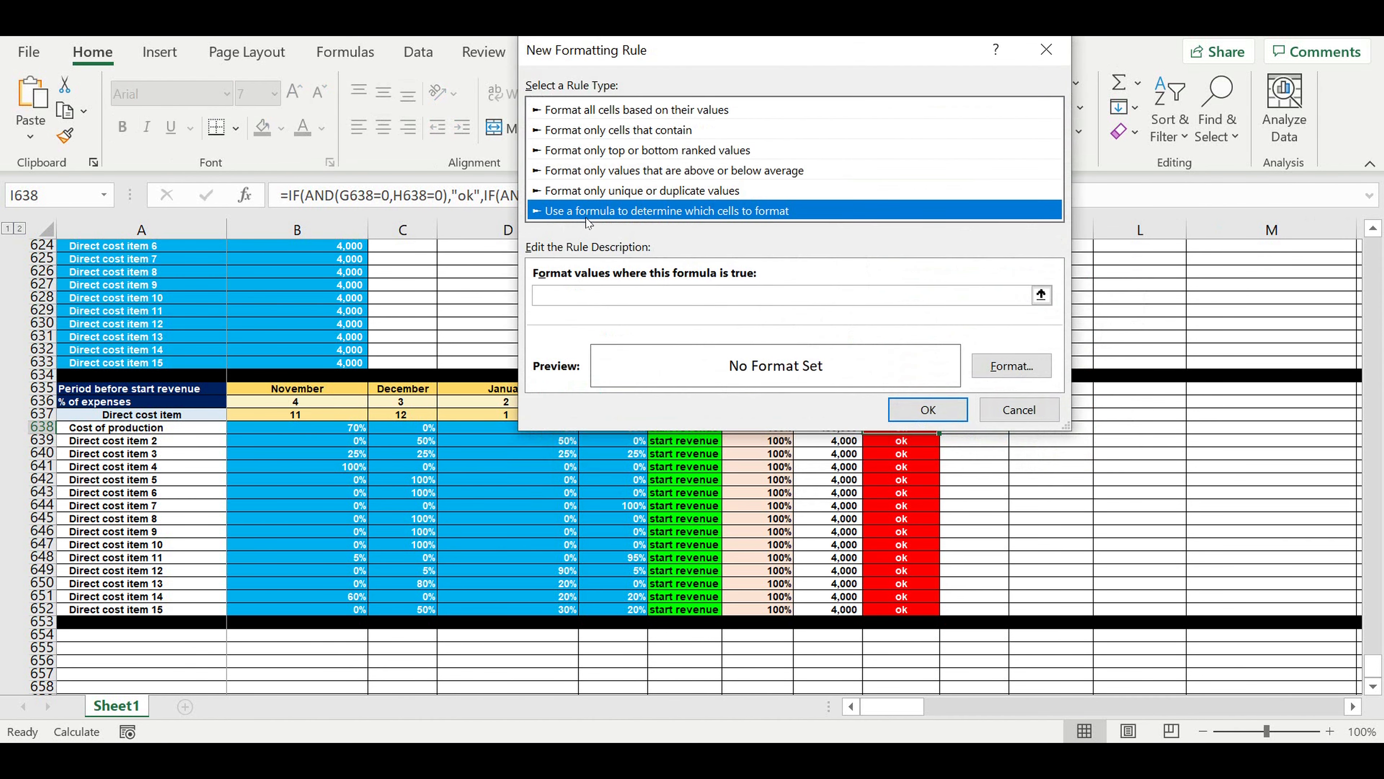
pyautogui.moveTo(920, 68); pyautogui.dragTo(710, 47)
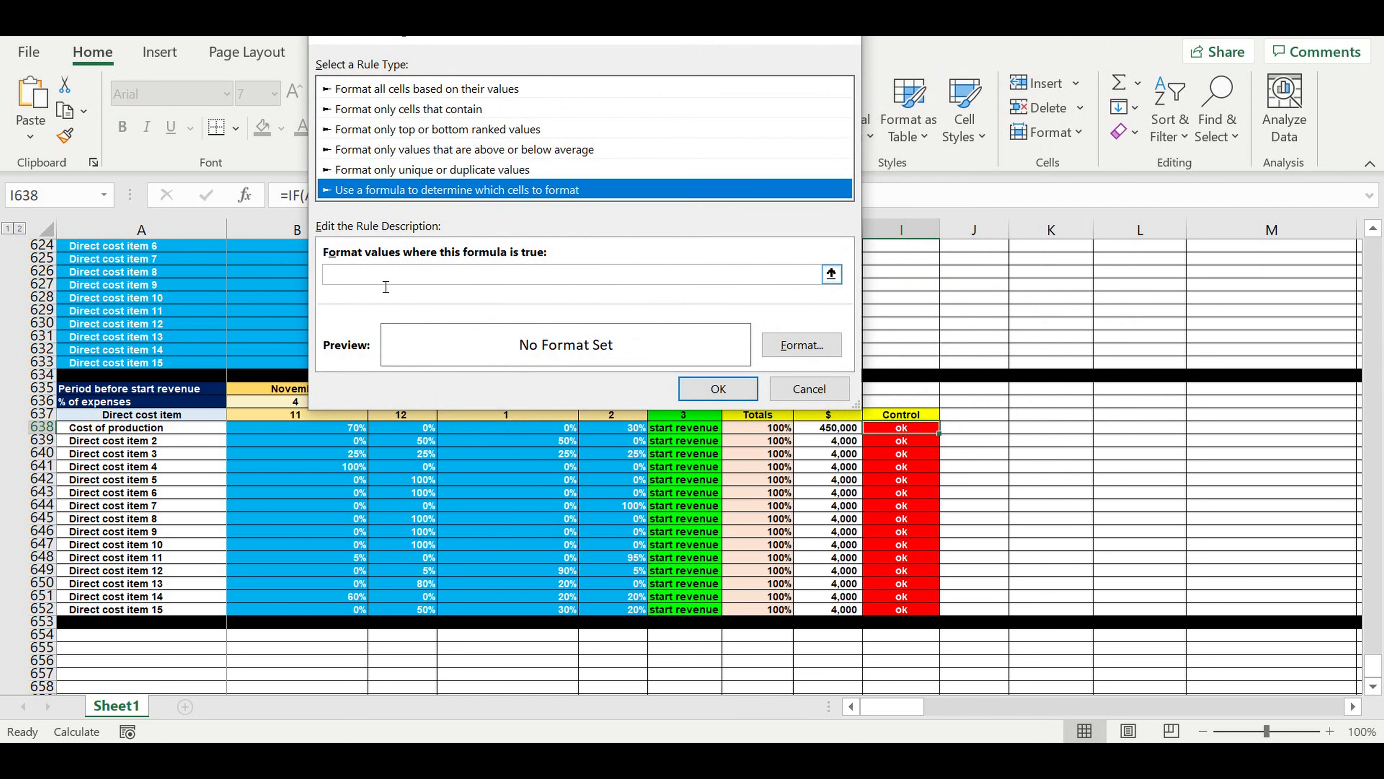
# Begin the rule's formula with a fully relative reference to the first Control cell, =I638.
pyautogui.click(381, 276)
pyautogui.click(912, 435)
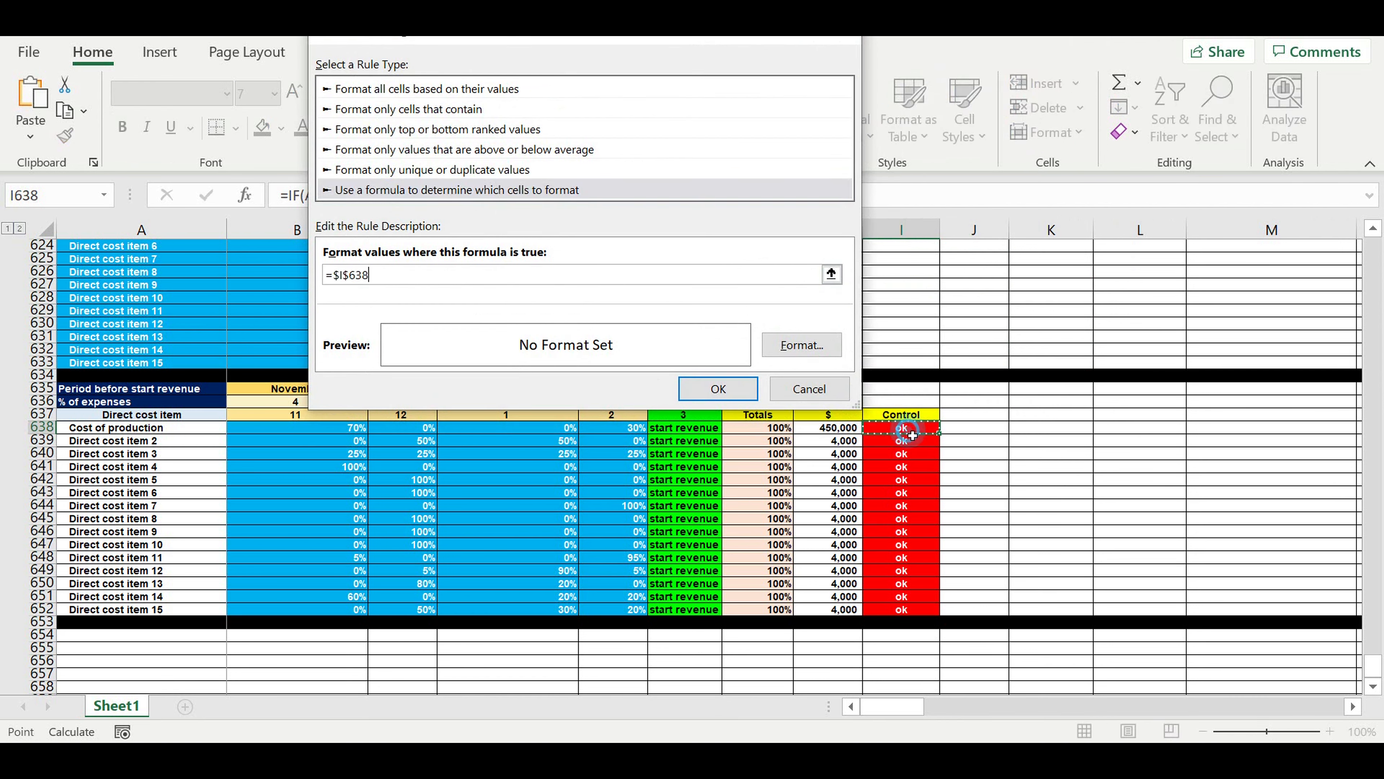
pyautogui.click(350, 278)
pyautogui.press('F4')
pyautogui.press('F4')
pyautogui.press('F4')
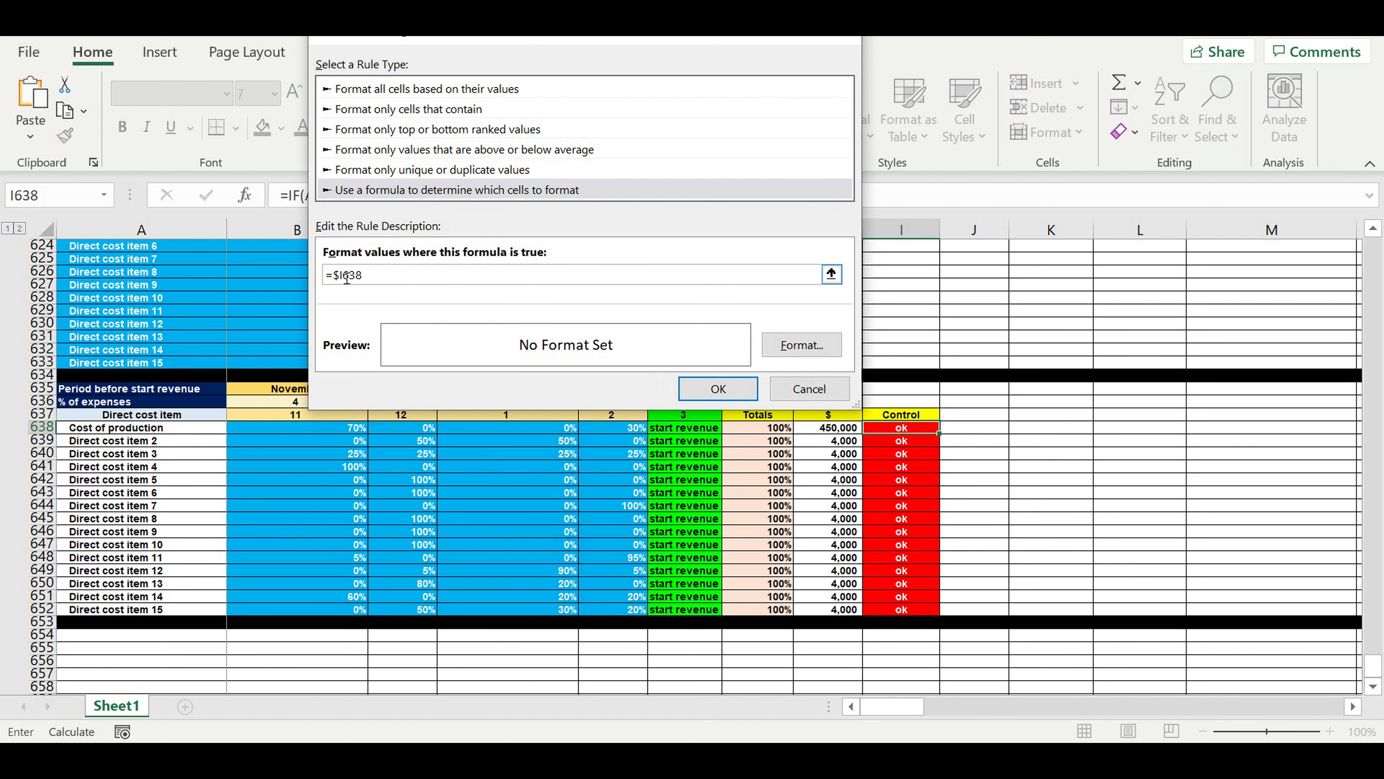
pyautogui.click(392, 283)
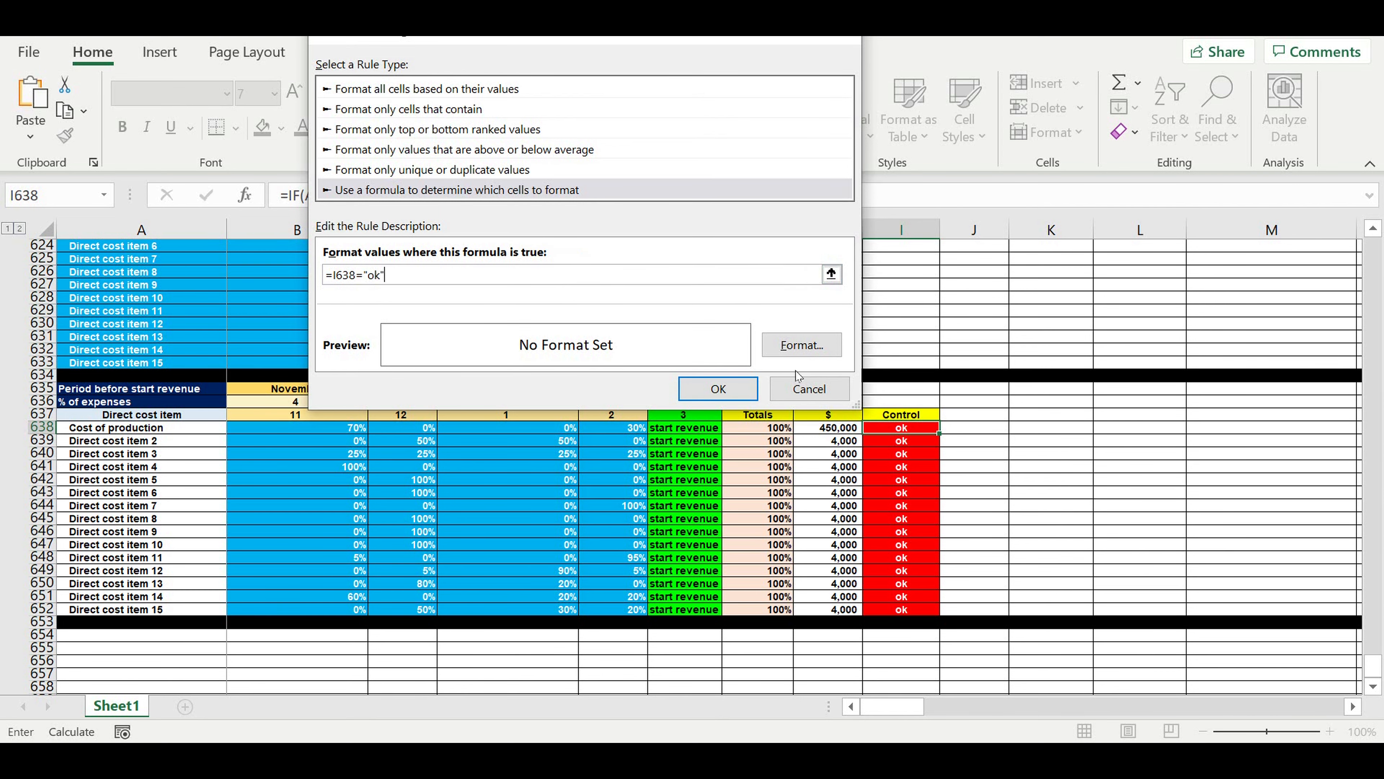
# Give the =I638="ok" rule a bright green fill and black font colour, and apply it to I638.
pyautogui.click(813, 348)
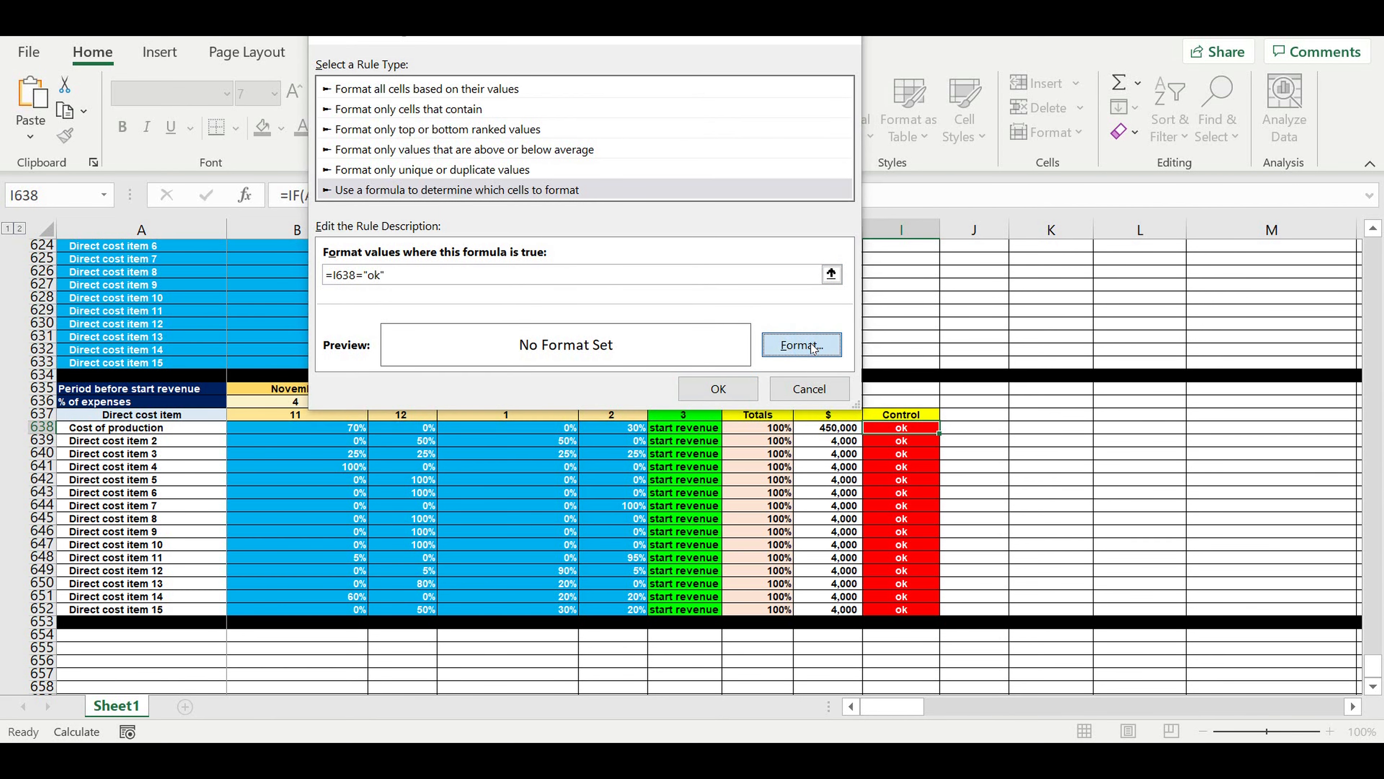
pyautogui.click(756, 53)
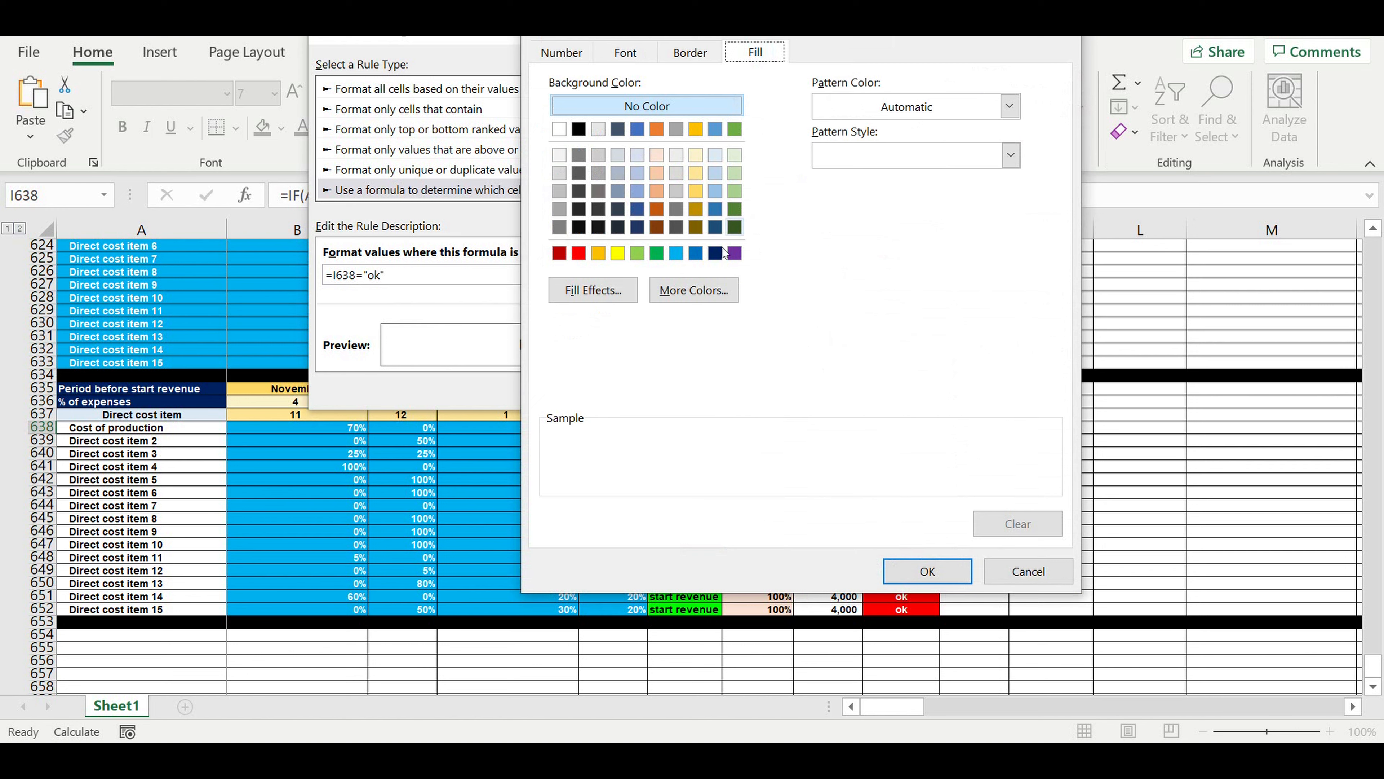
pyautogui.click(691, 290)
pyautogui.click(695, 189)
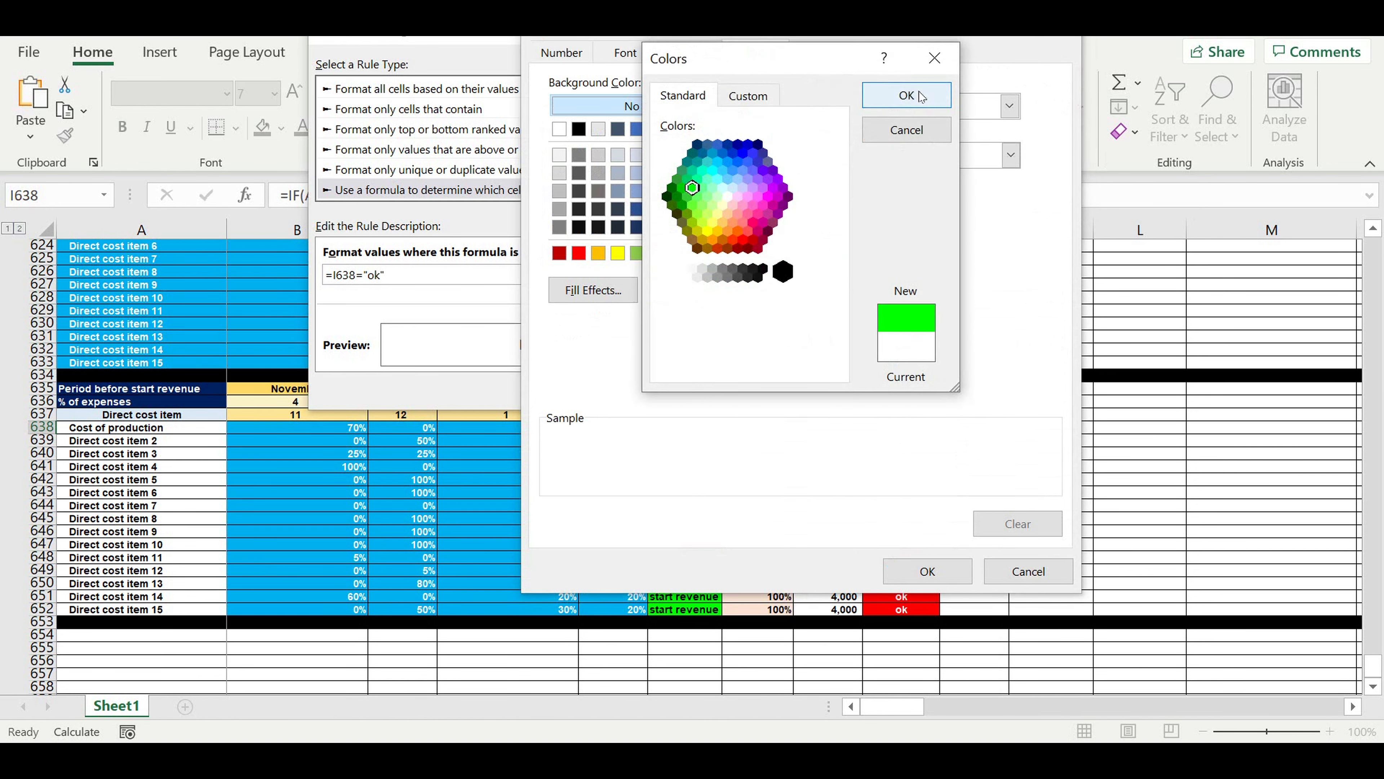
pyautogui.click(906, 95)
pyautogui.click(627, 54)
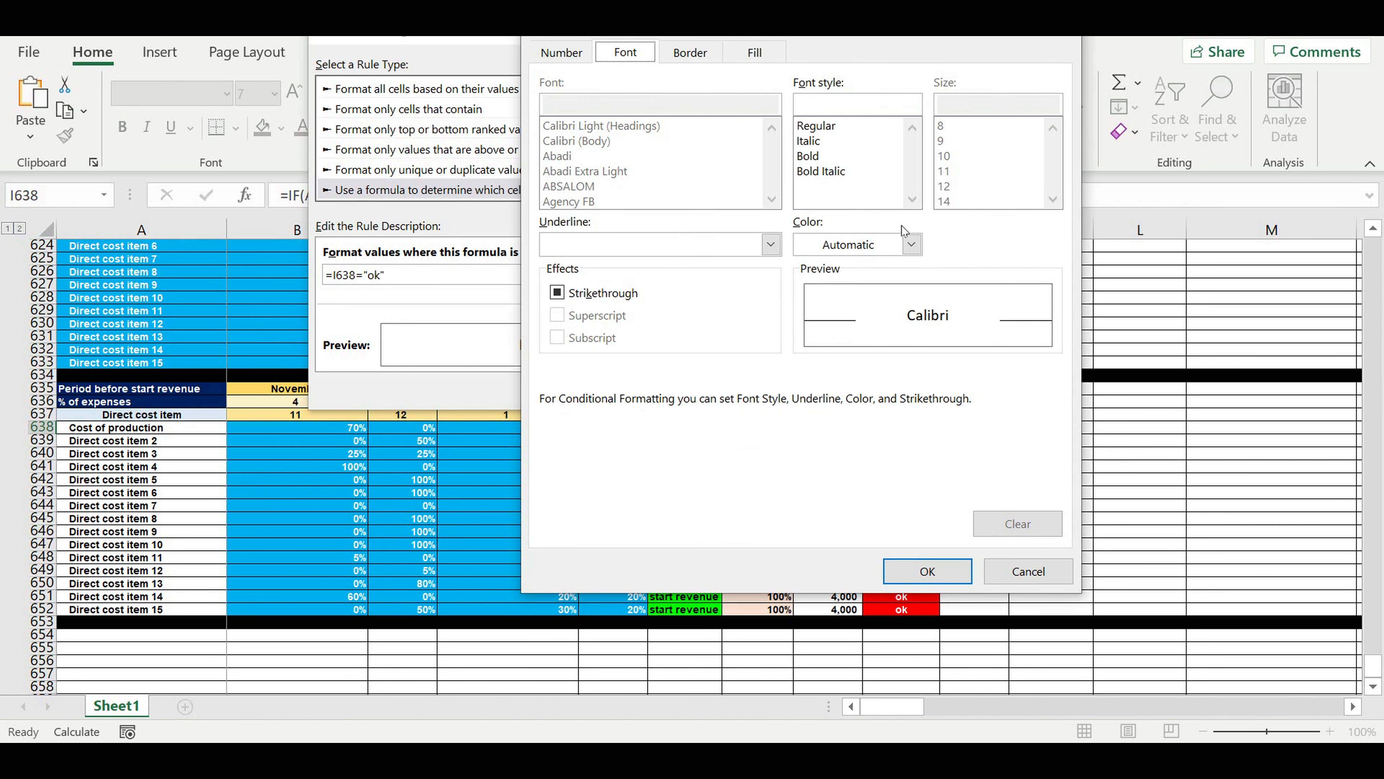
pyautogui.click(910, 245)
pyautogui.click(823, 330)
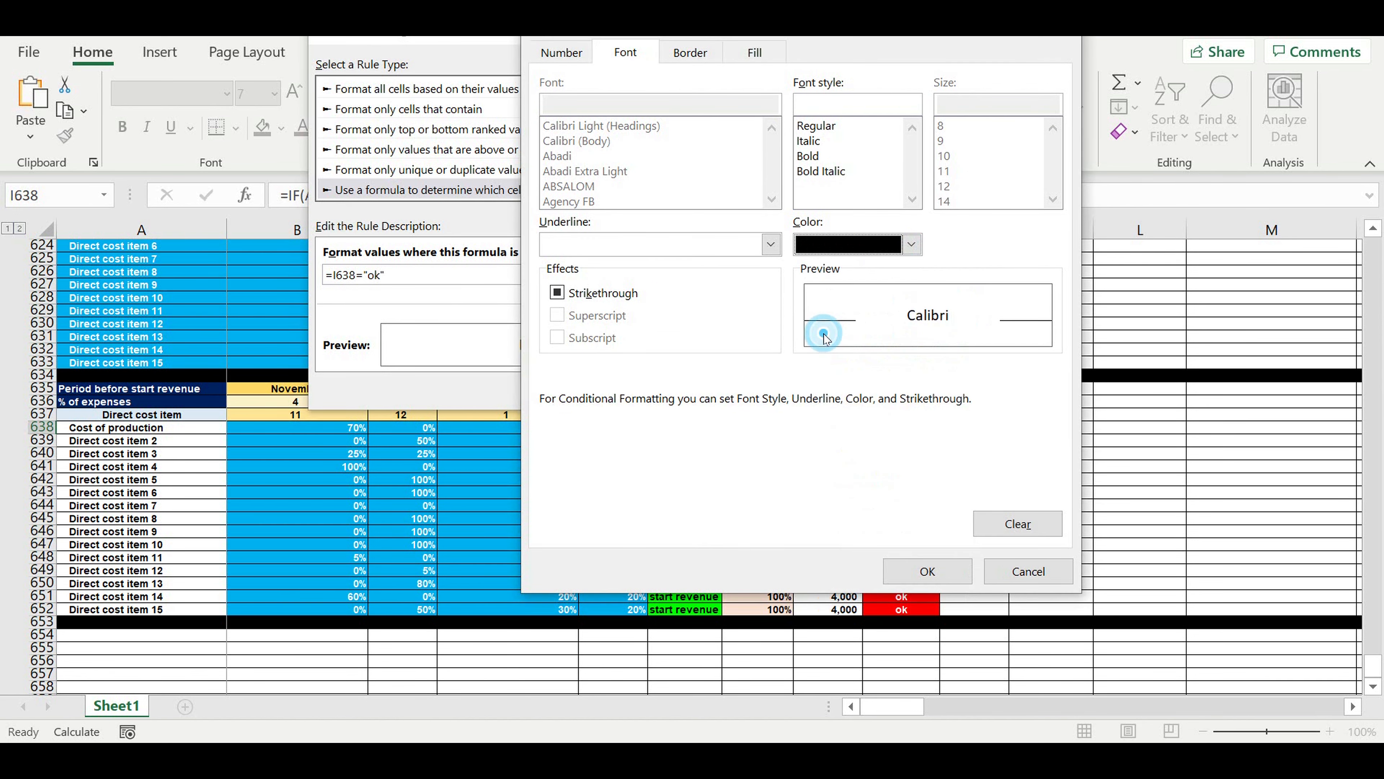
pyautogui.click(928, 571)
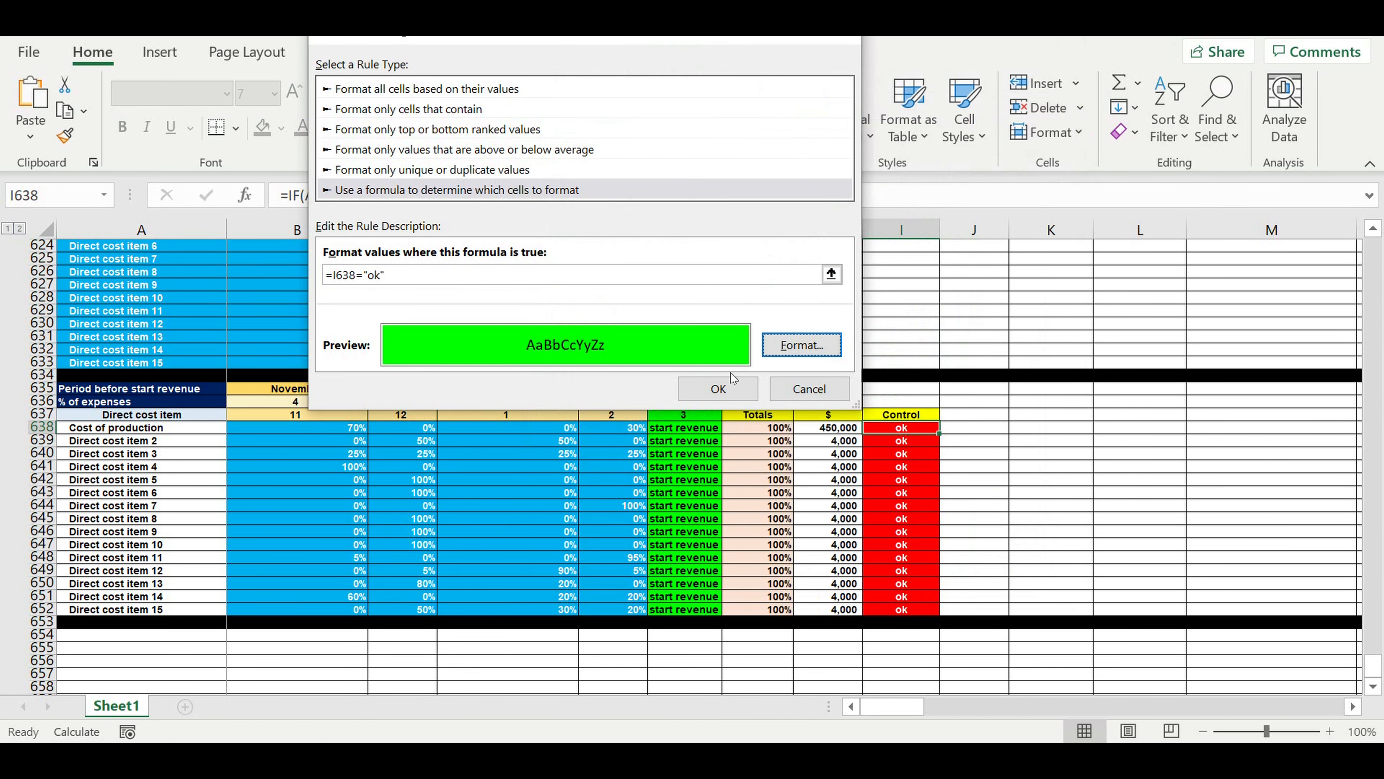
pyautogui.click(732, 388)
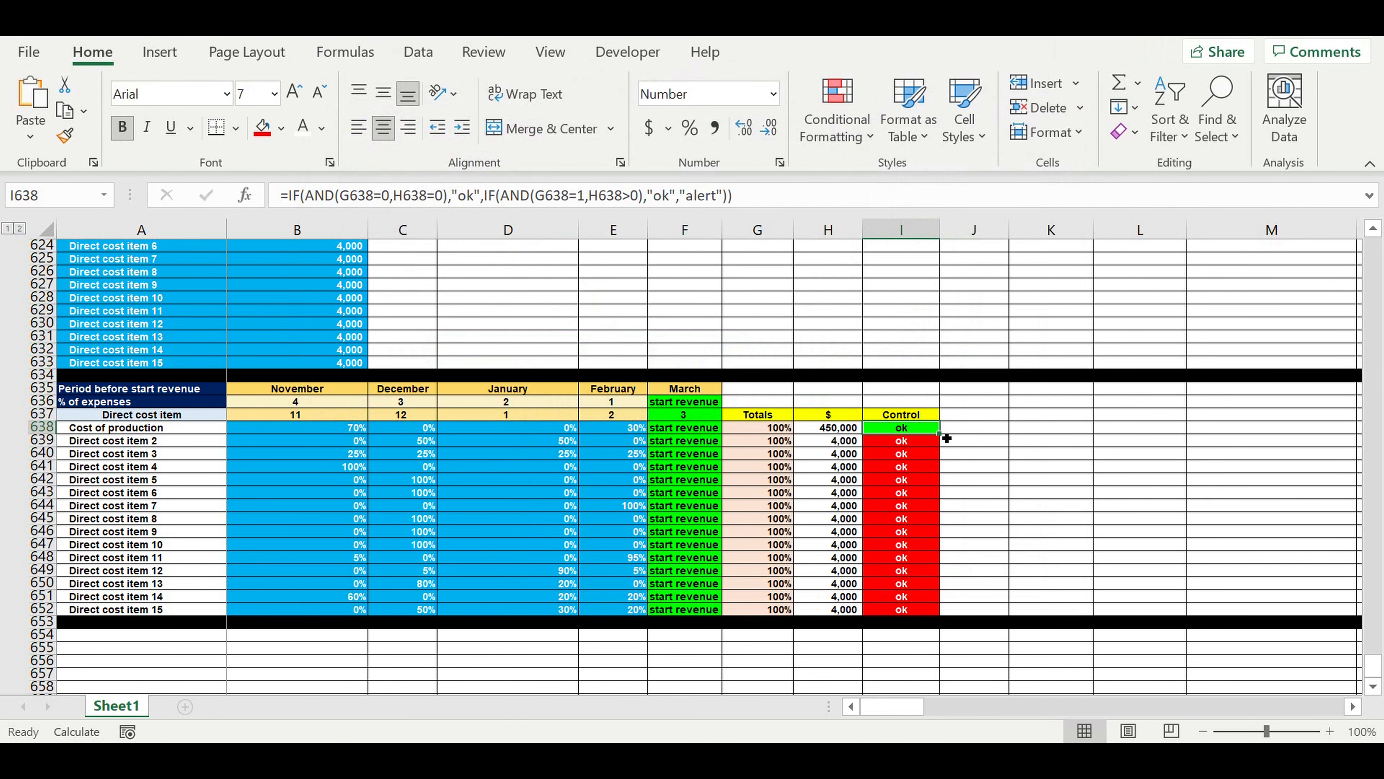
# Copy the Control formula and its conditional formatting from I638 down to I652.
pyautogui.moveTo(946, 438); pyautogui.dragTo(930, 609)
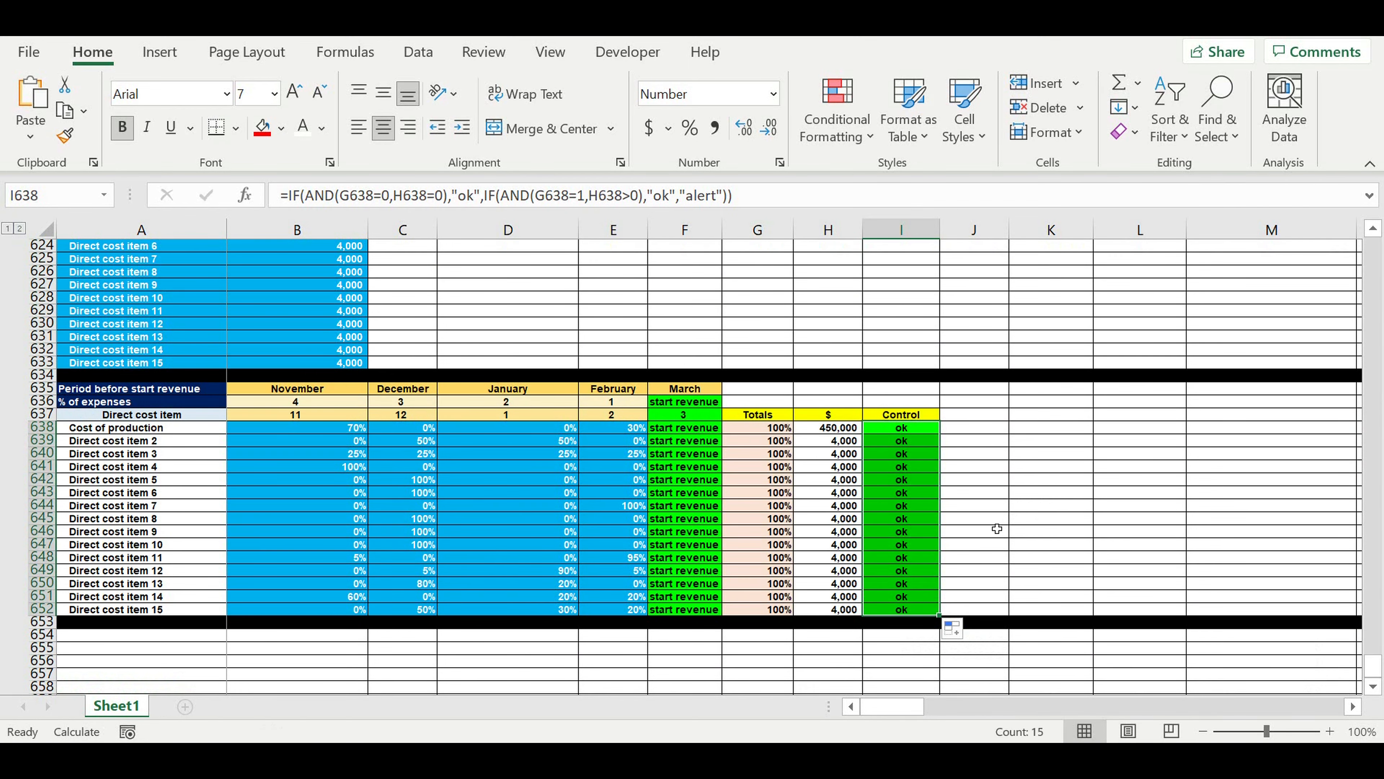
pyautogui.click(997, 520)
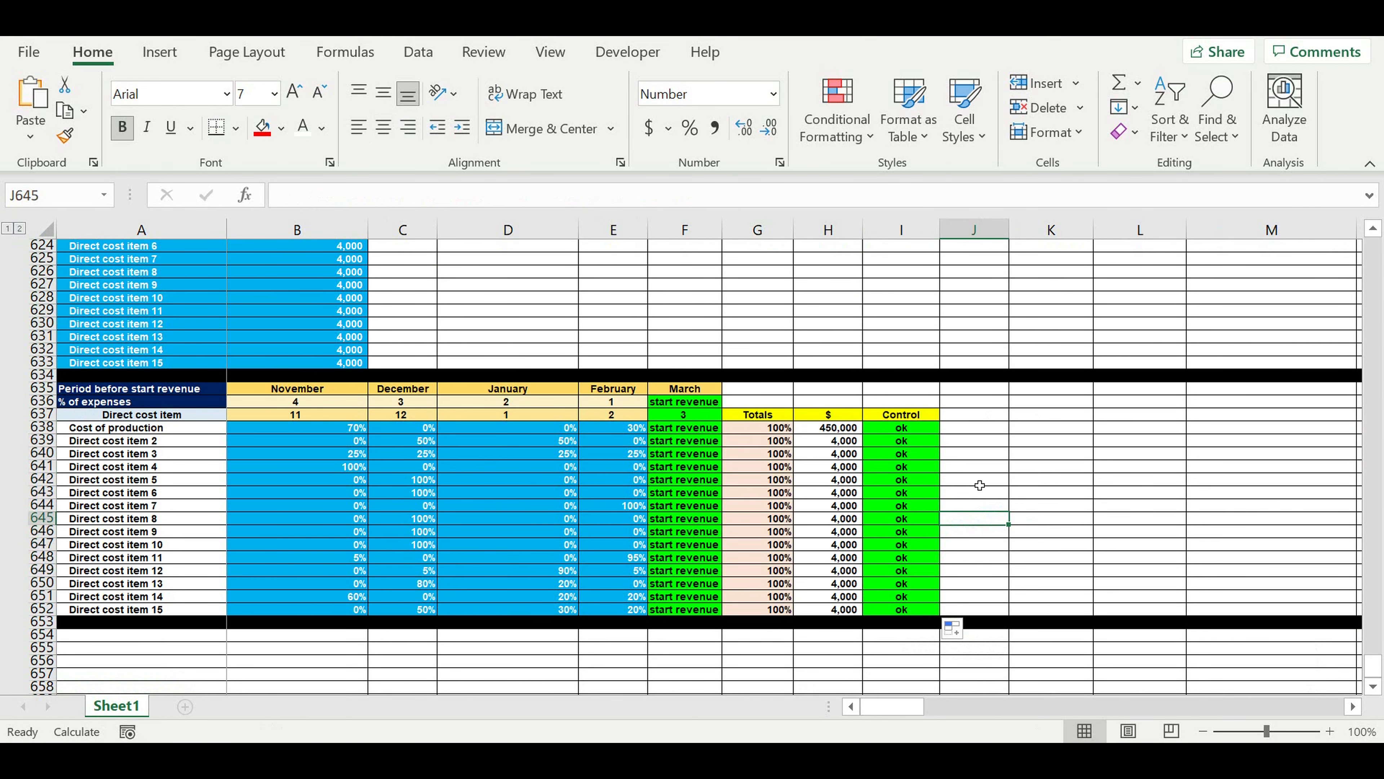
pyautogui.click(909, 415)
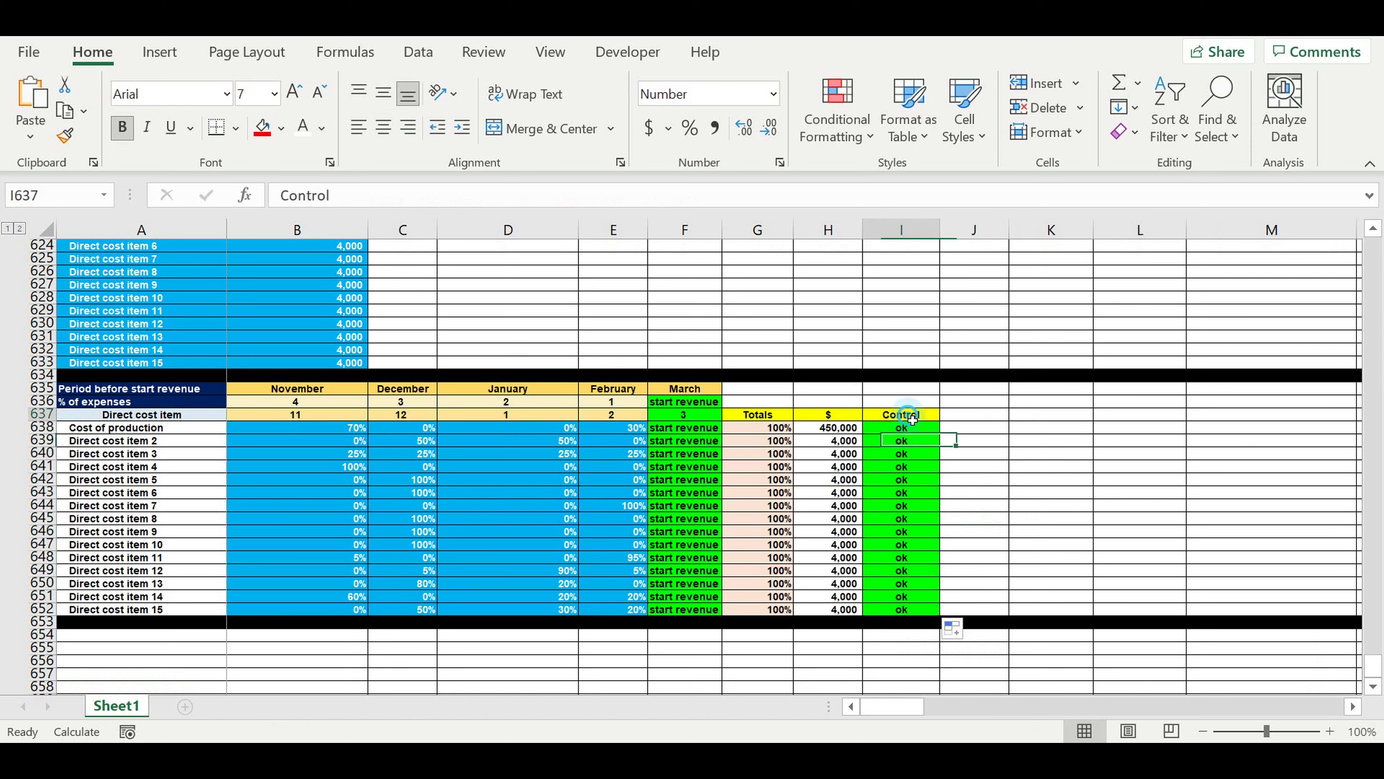
# Test the Control check by setting Direct cost item 5's December share to 99%, and restore it to 100%.
pyautogui.click(412, 484)
pyautogui.write('99')
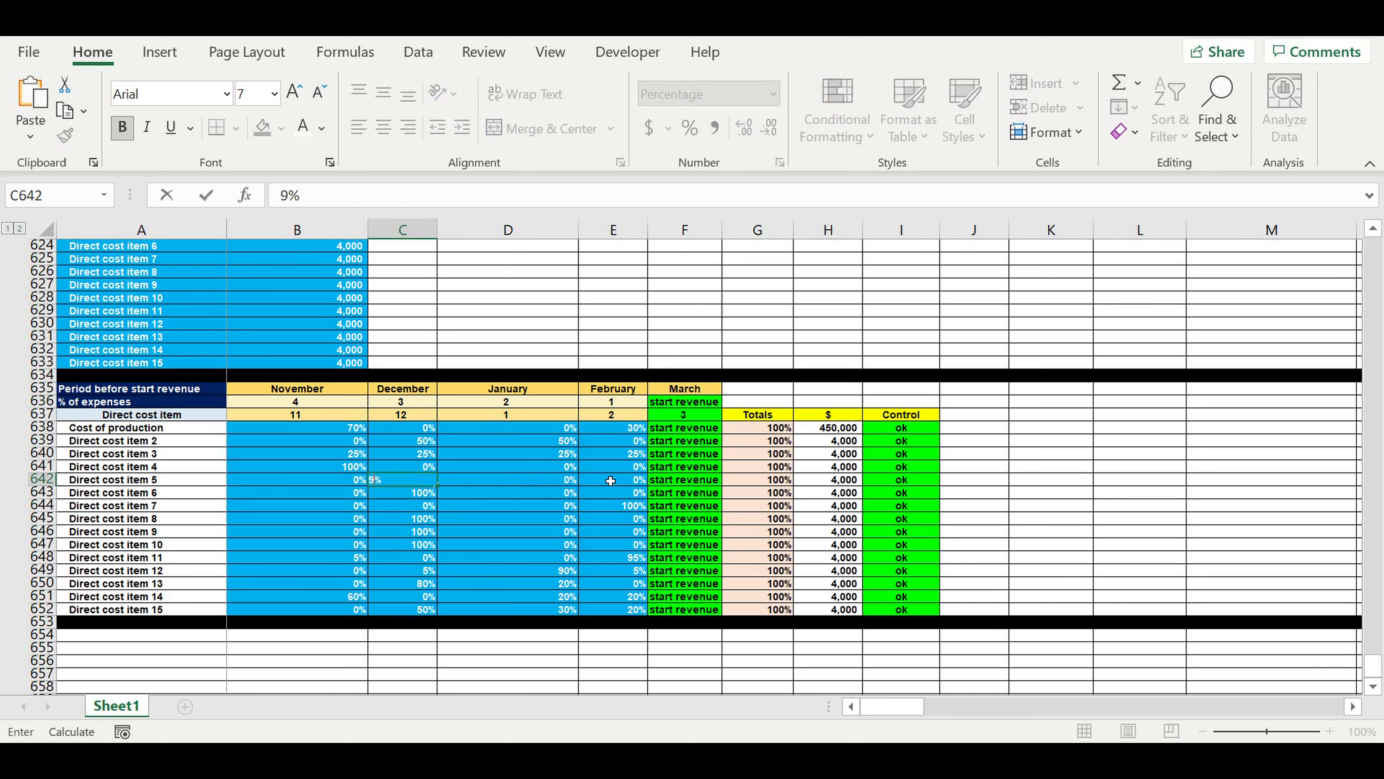
pyautogui.press('Return')
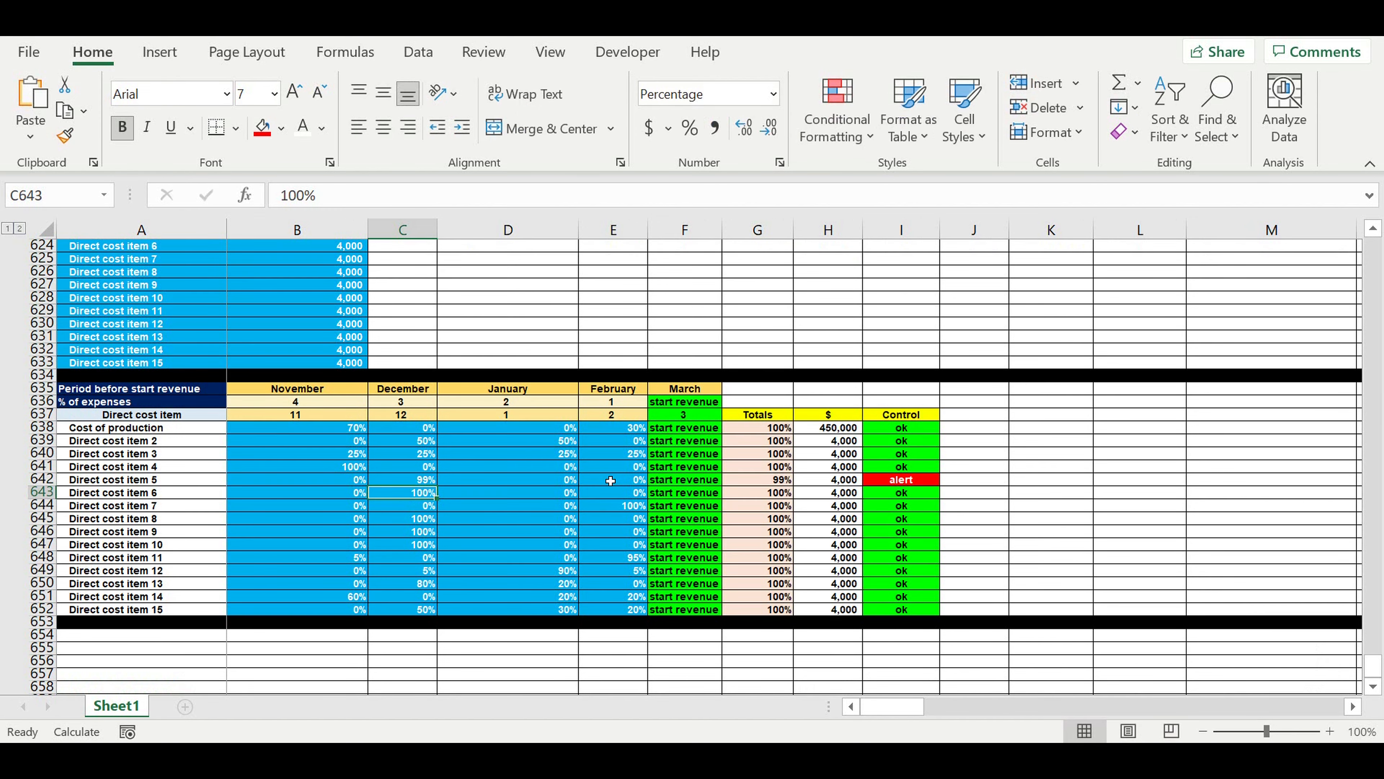
pyautogui.press('Up')
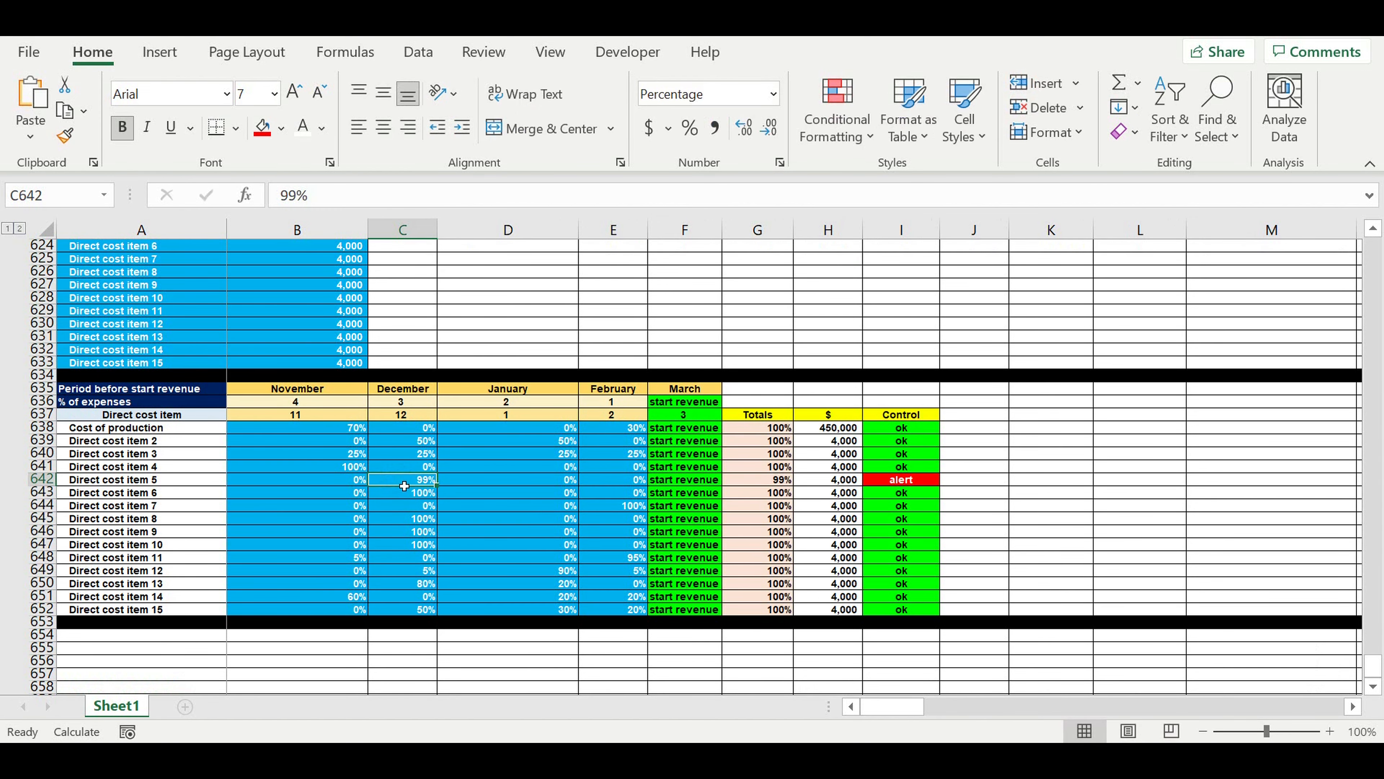
pyautogui.write('100')
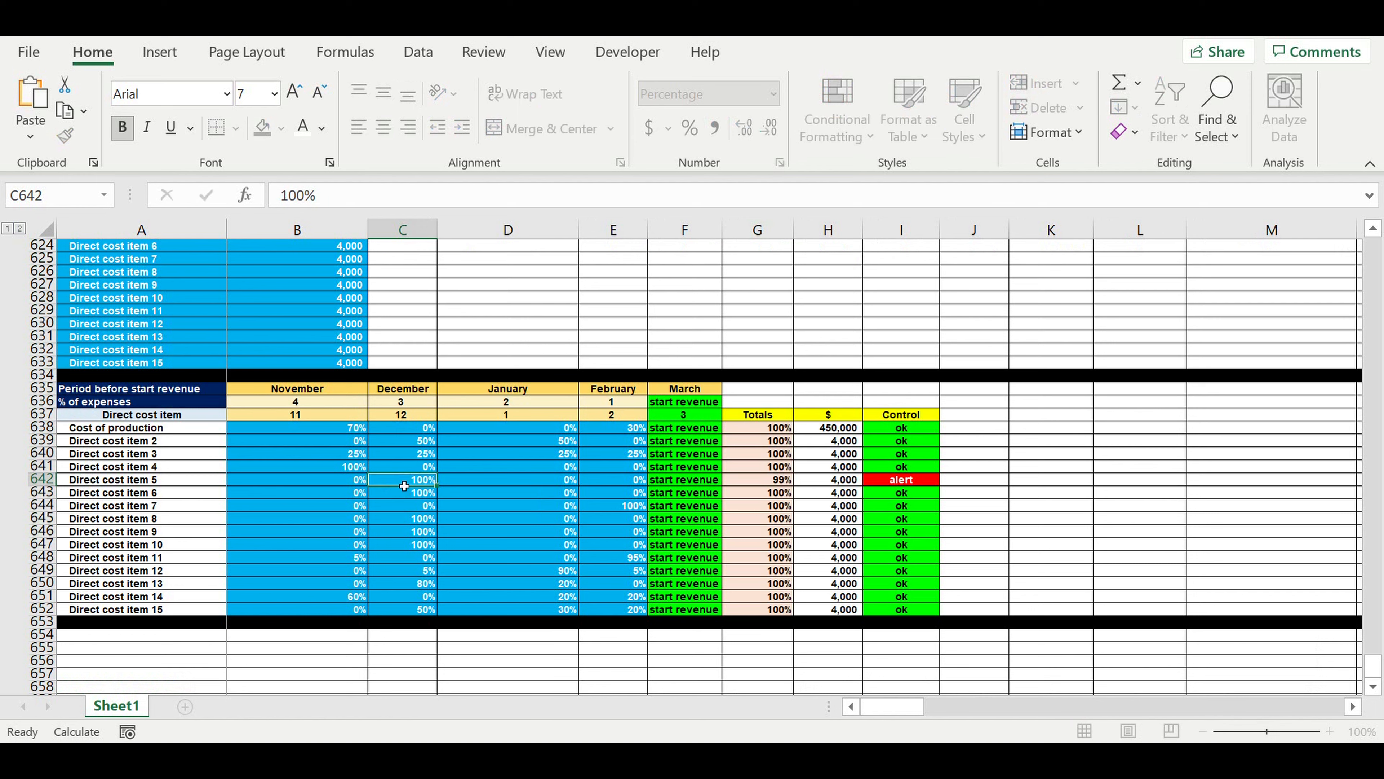
pyautogui.press('Return')
pyautogui.click(409, 483)
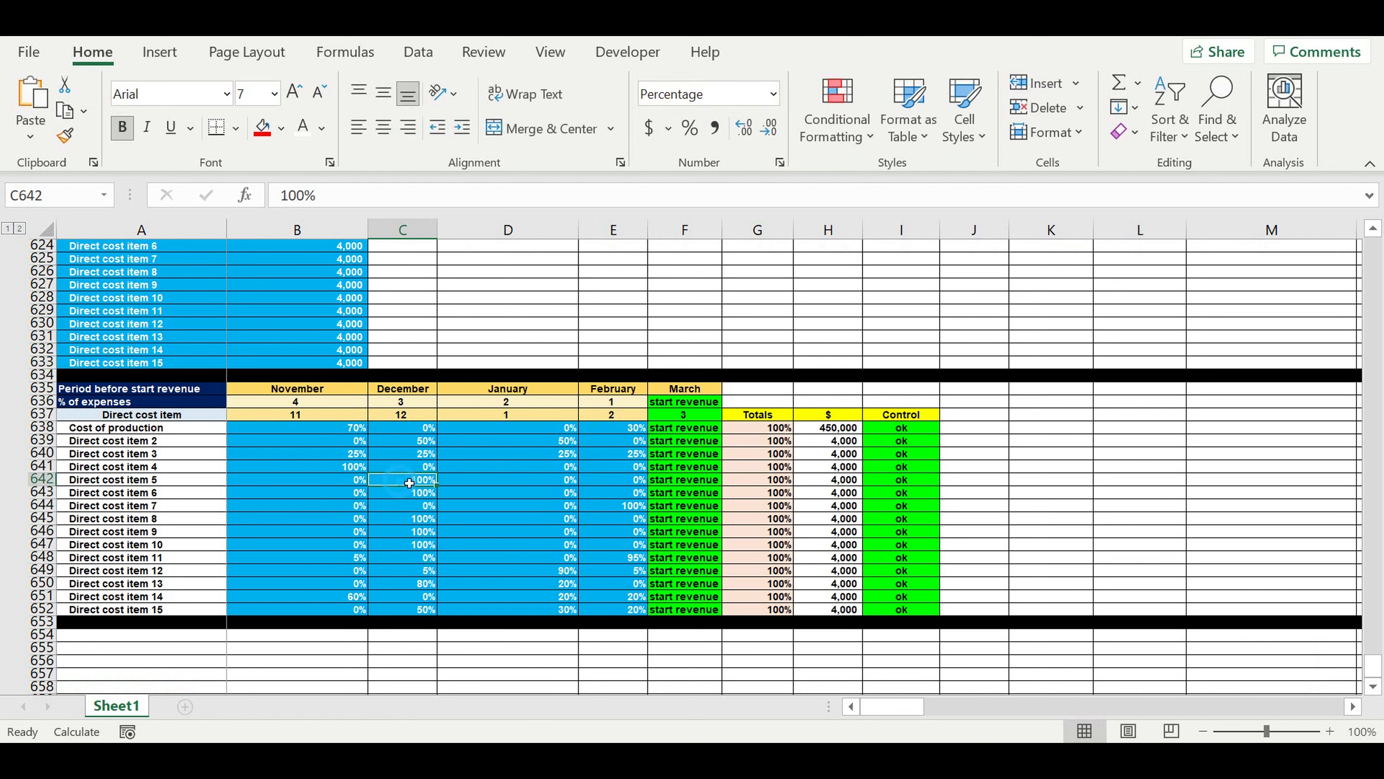
# Set the February and November shares of Cost of production to 0% to test its Control cell.
pyautogui.click(618, 434)
pyautogui.write('0')
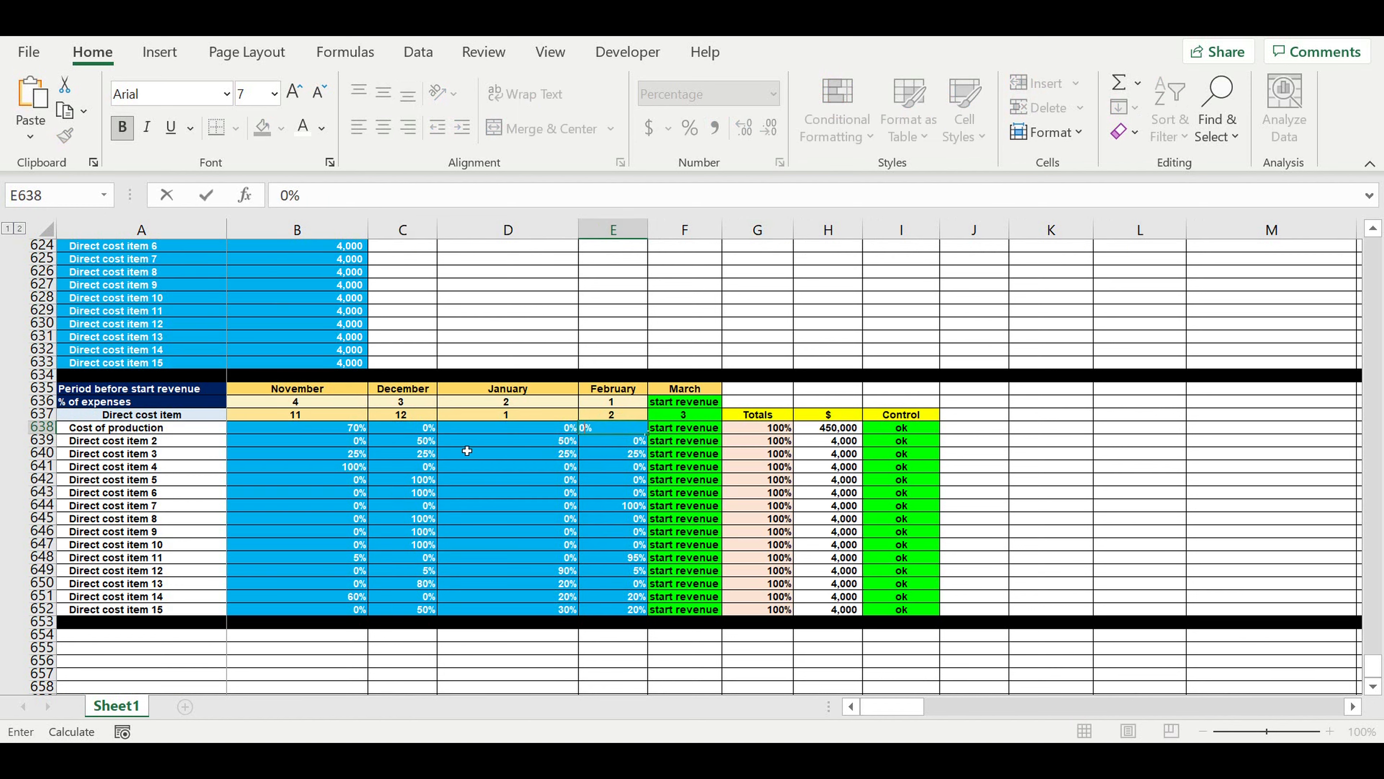
pyautogui.click(346, 434)
pyautogui.write('0')
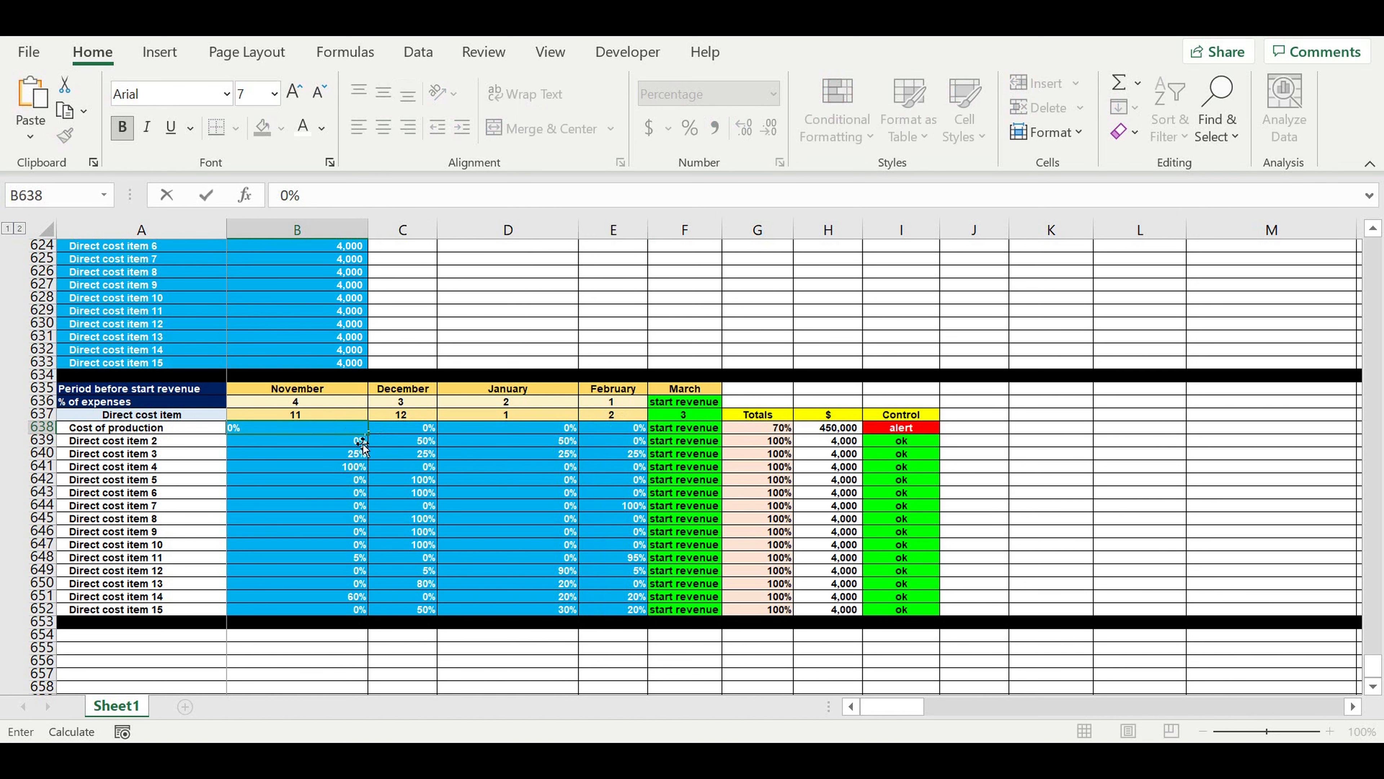
pyautogui.press('Return')
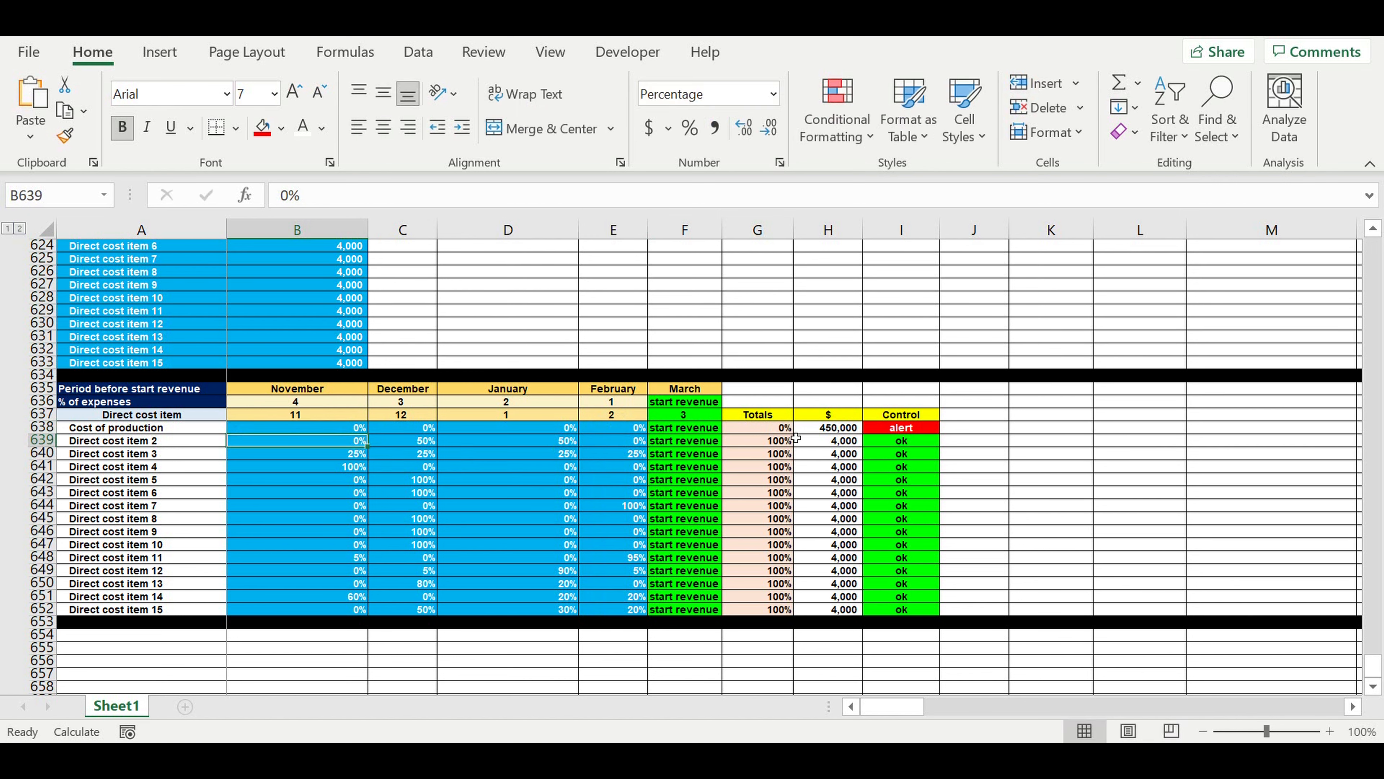
pyautogui.click(912, 431)
pyautogui.click(829, 430)
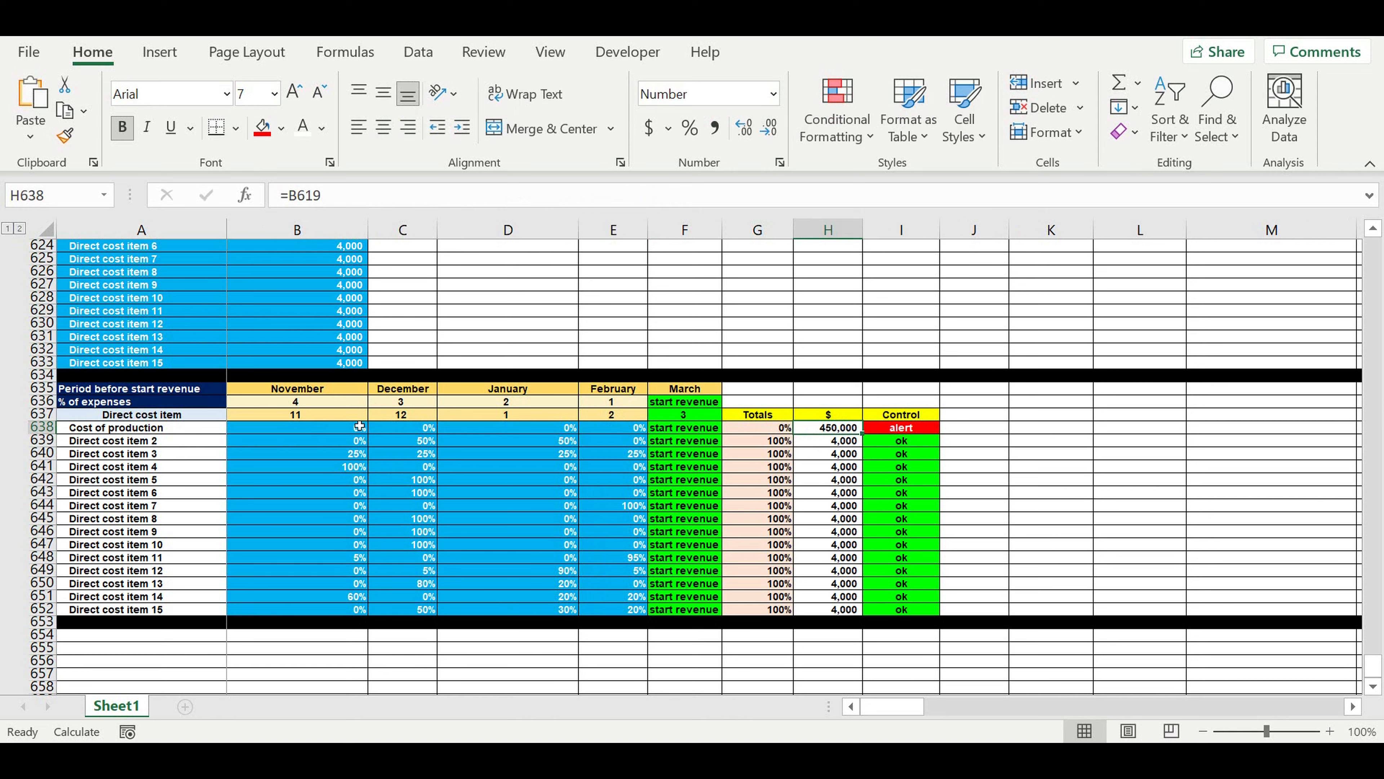
# Set the Cost of production shares to 70% for November and 30% for February.
pyautogui.click(332, 429)
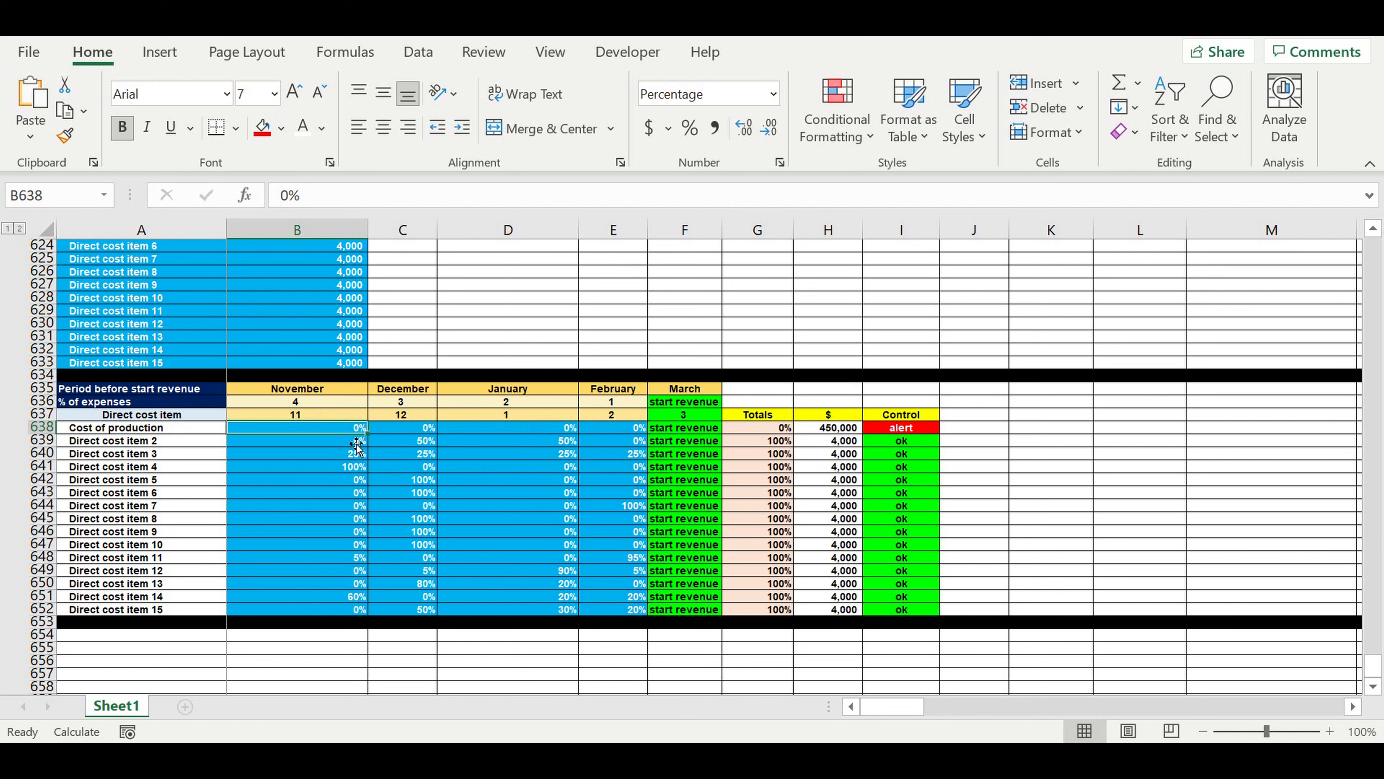
pyautogui.write('70')
pyautogui.click(622, 433)
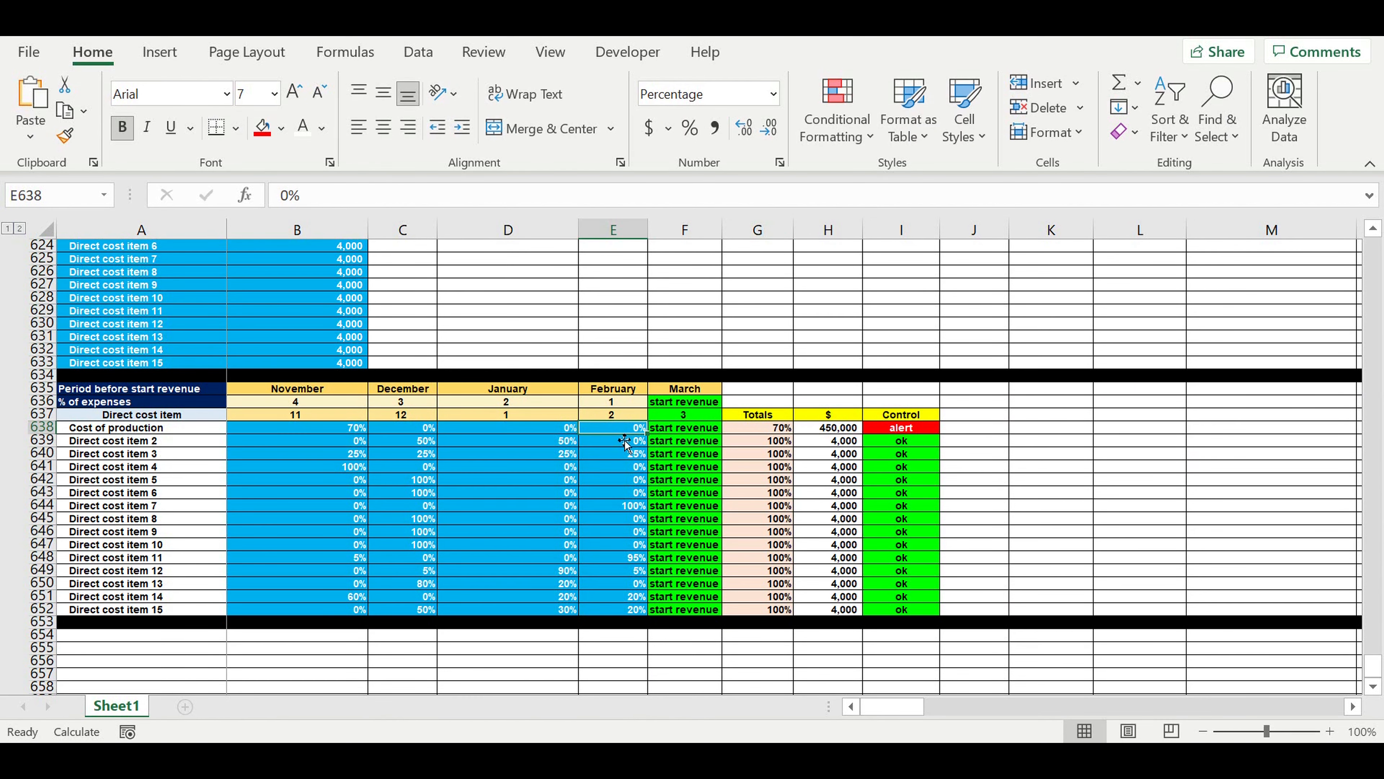
pyautogui.write('30')
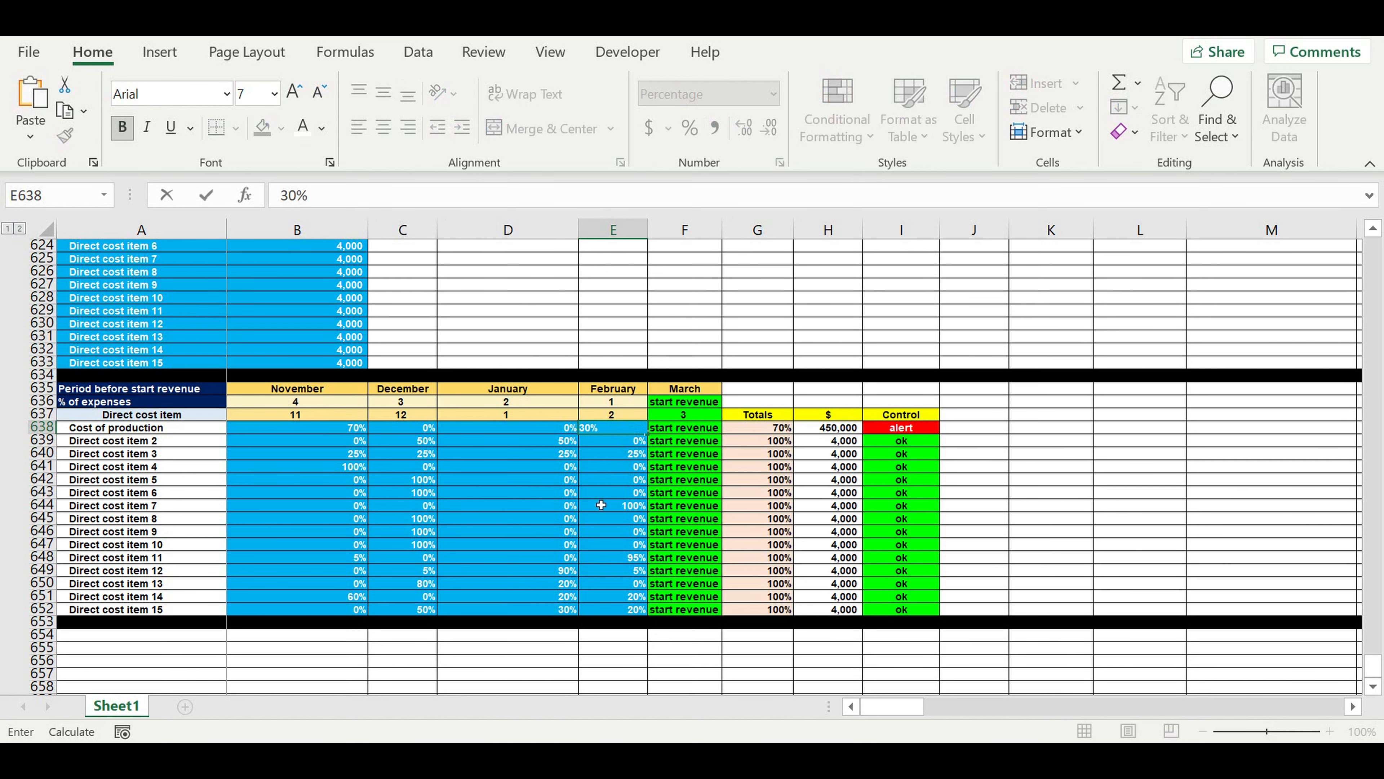
pyautogui.press('Return')
pyautogui.click(606, 518)
pyautogui.click(605, 558)
# Copy the percentage table A635:F652, without the Totals, $ and Control columns, and paste it at A654.
pyautogui.scroll(-1, 375, 485)
pyautogui.click(592, 468)
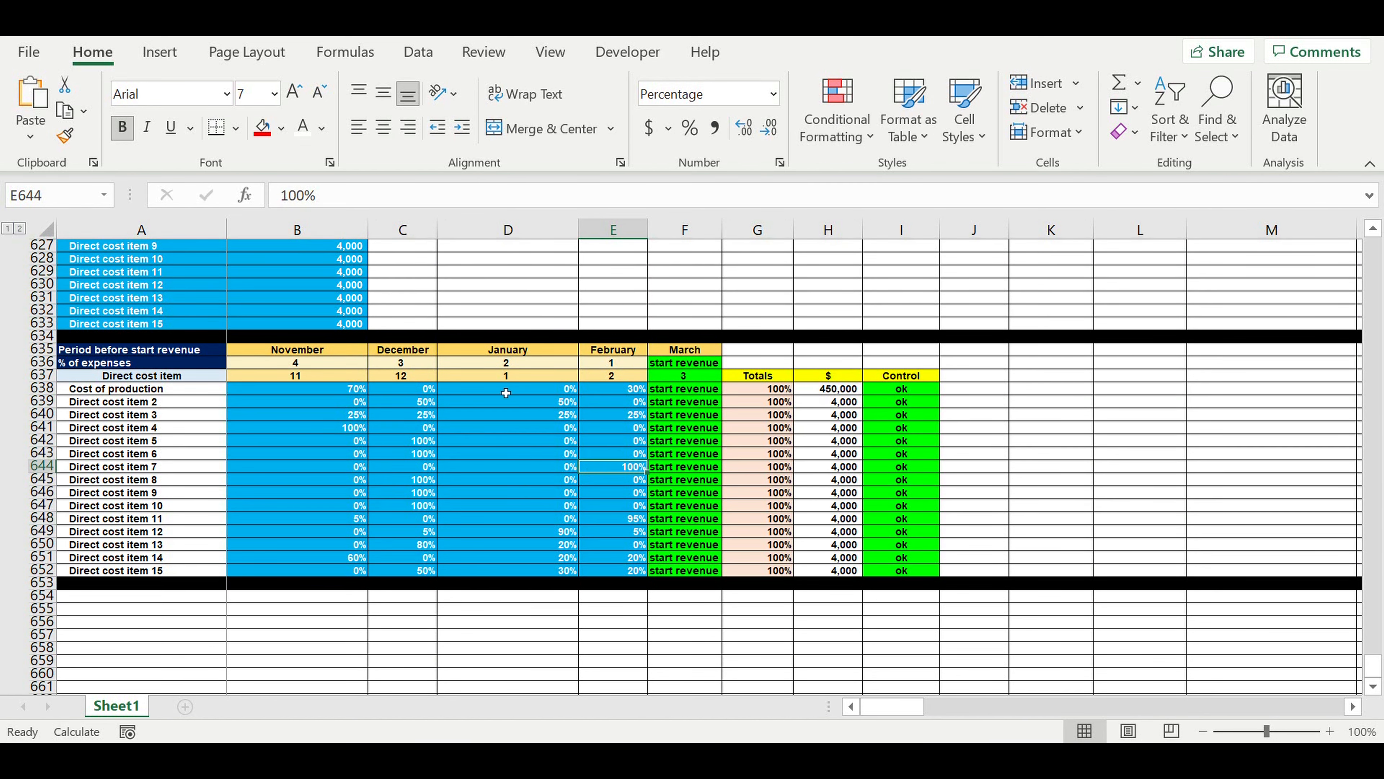
pyautogui.moveTo(181, 352); pyautogui.dragTo(675, 573)
pyautogui.hotkey('ctrl', 'c')
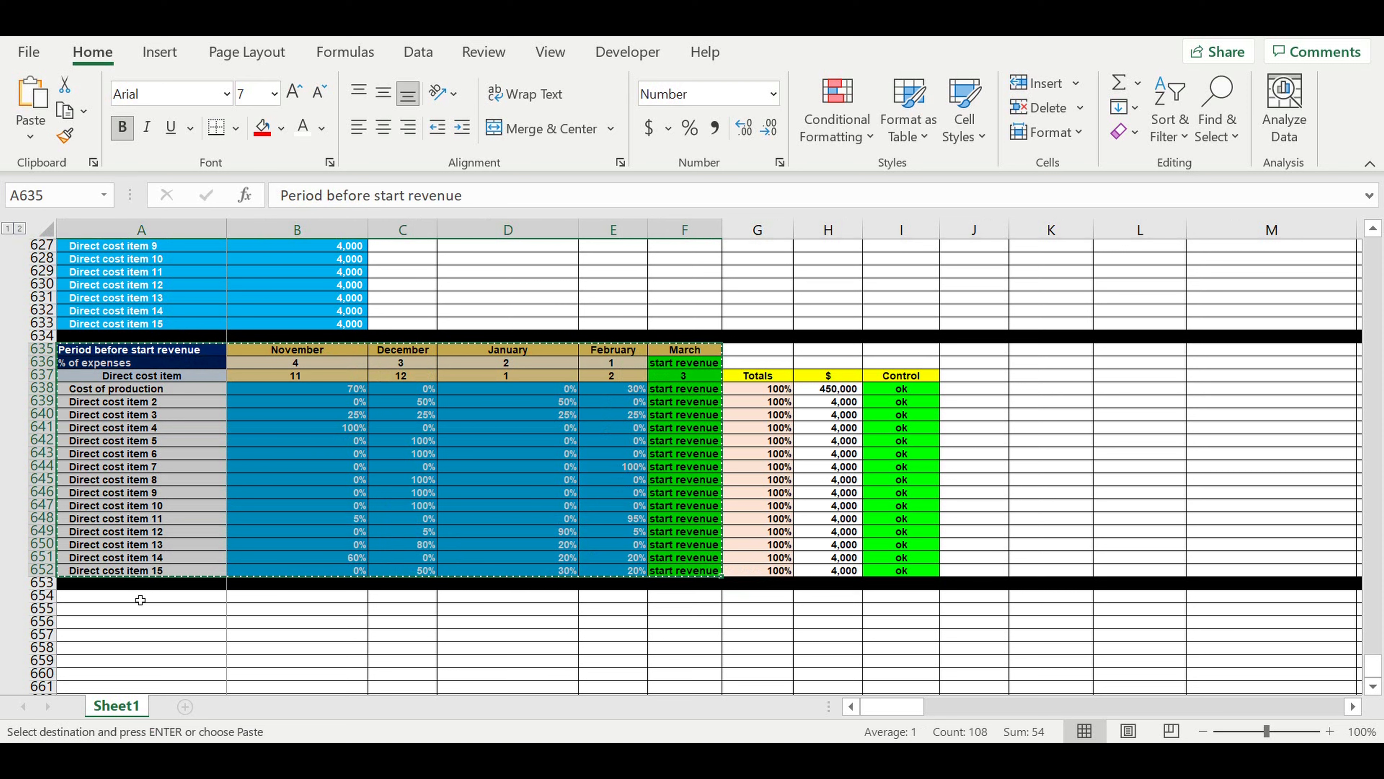
pyautogui.click(136, 595)
pyautogui.hotkey('ctrl', 'v')
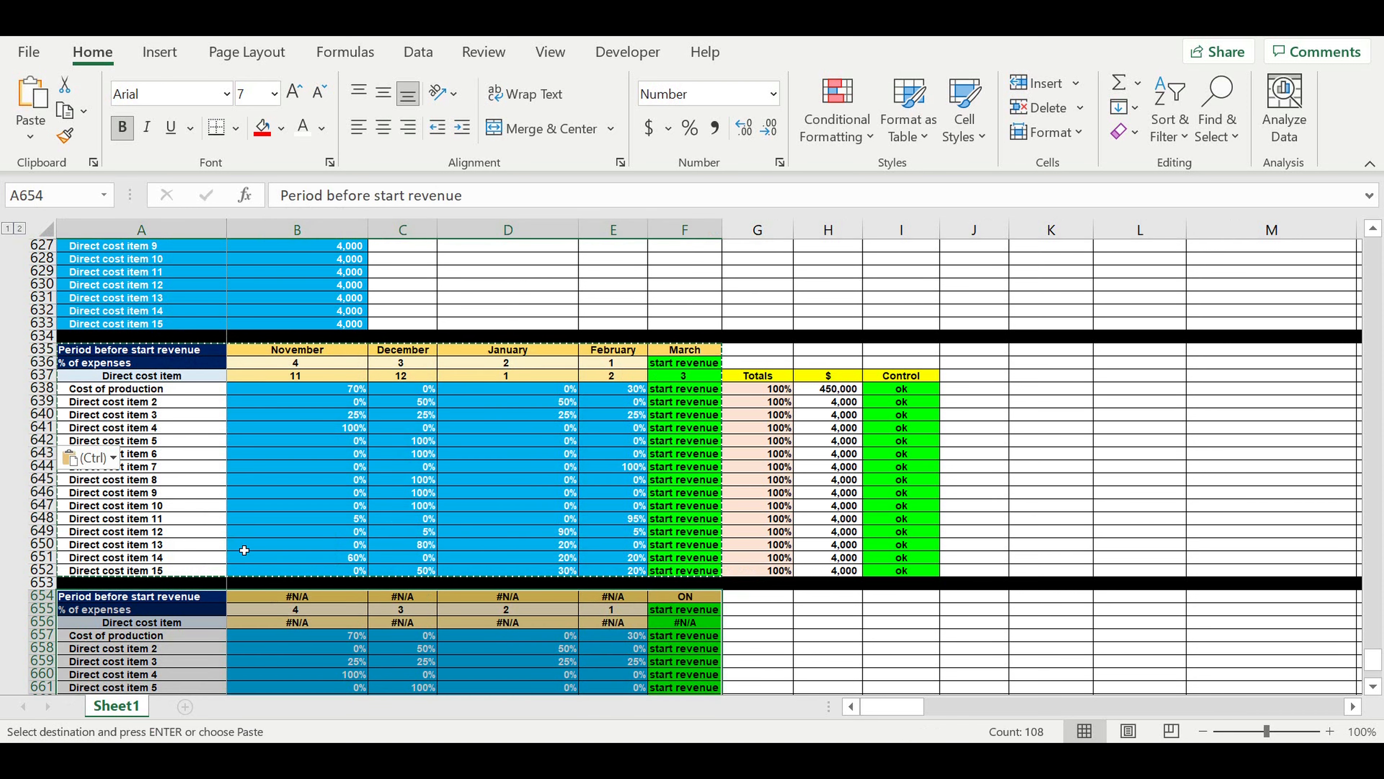
pyautogui.scroll(-3, 240, 547)
pyautogui.scroll(1, 250, 519)
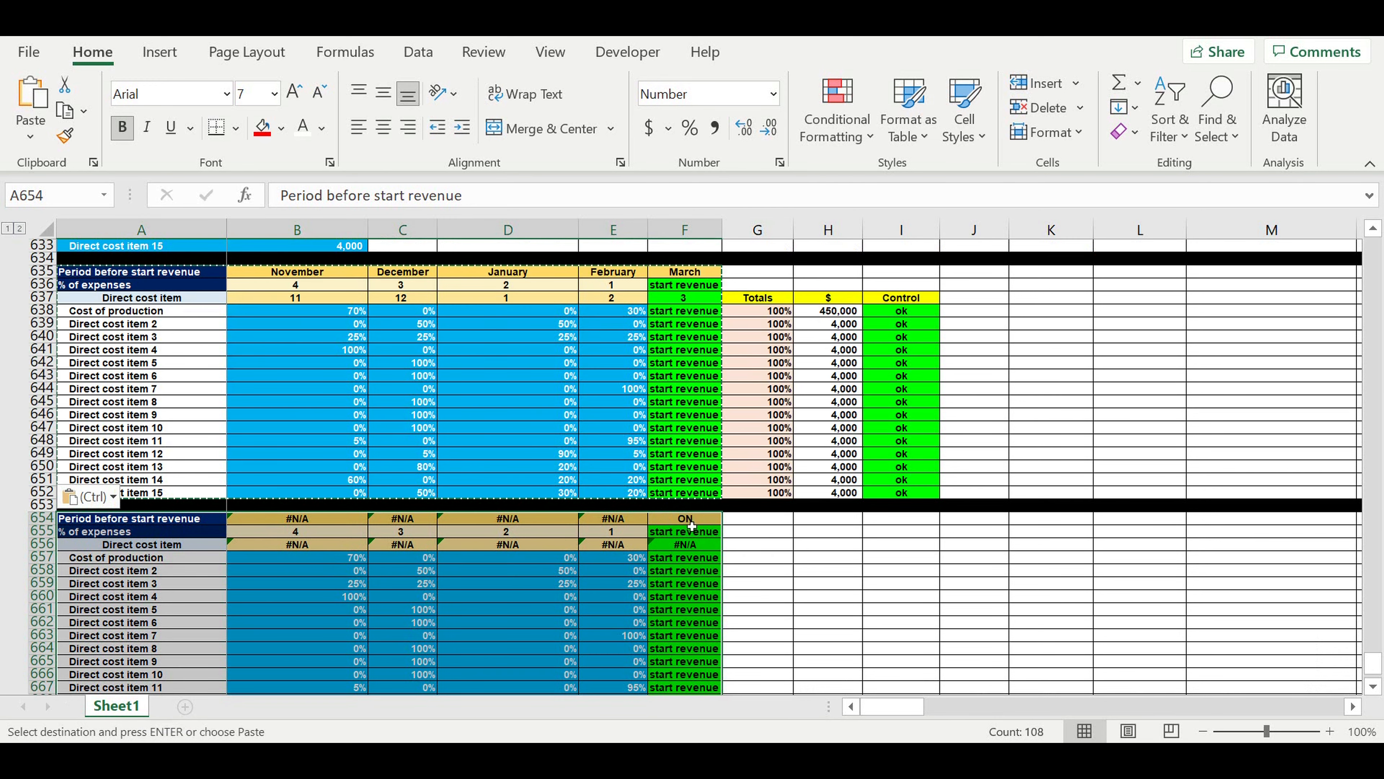
# Link the March header in F654 to F635 and fill the formula across to B654.
pyautogui.click(690, 522)
pyautogui.write('=')
pyautogui.click(702, 270)
pyautogui.press('Return')
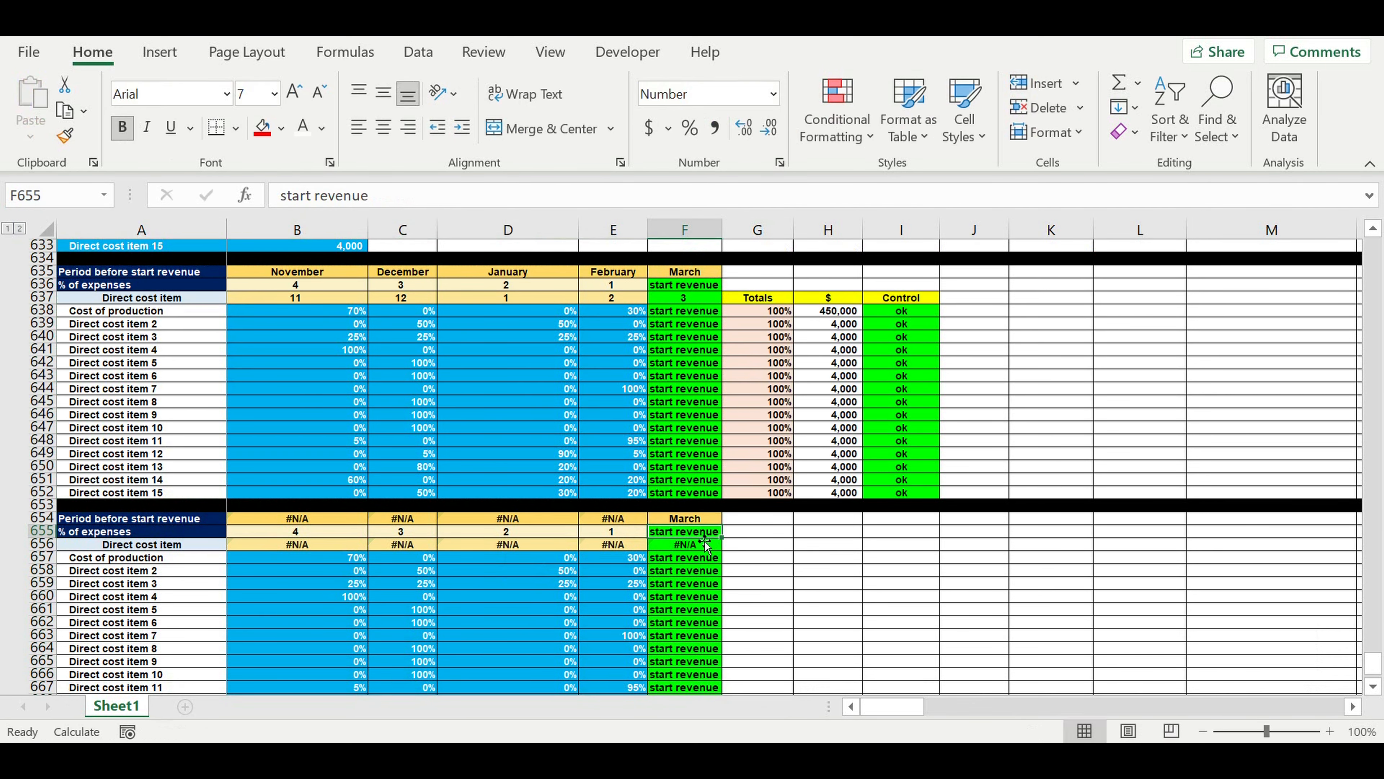
pyautogui.click(703, 519)
pyautogui.moveTo(729, 525); pyautogui.dragTo(289, 526)
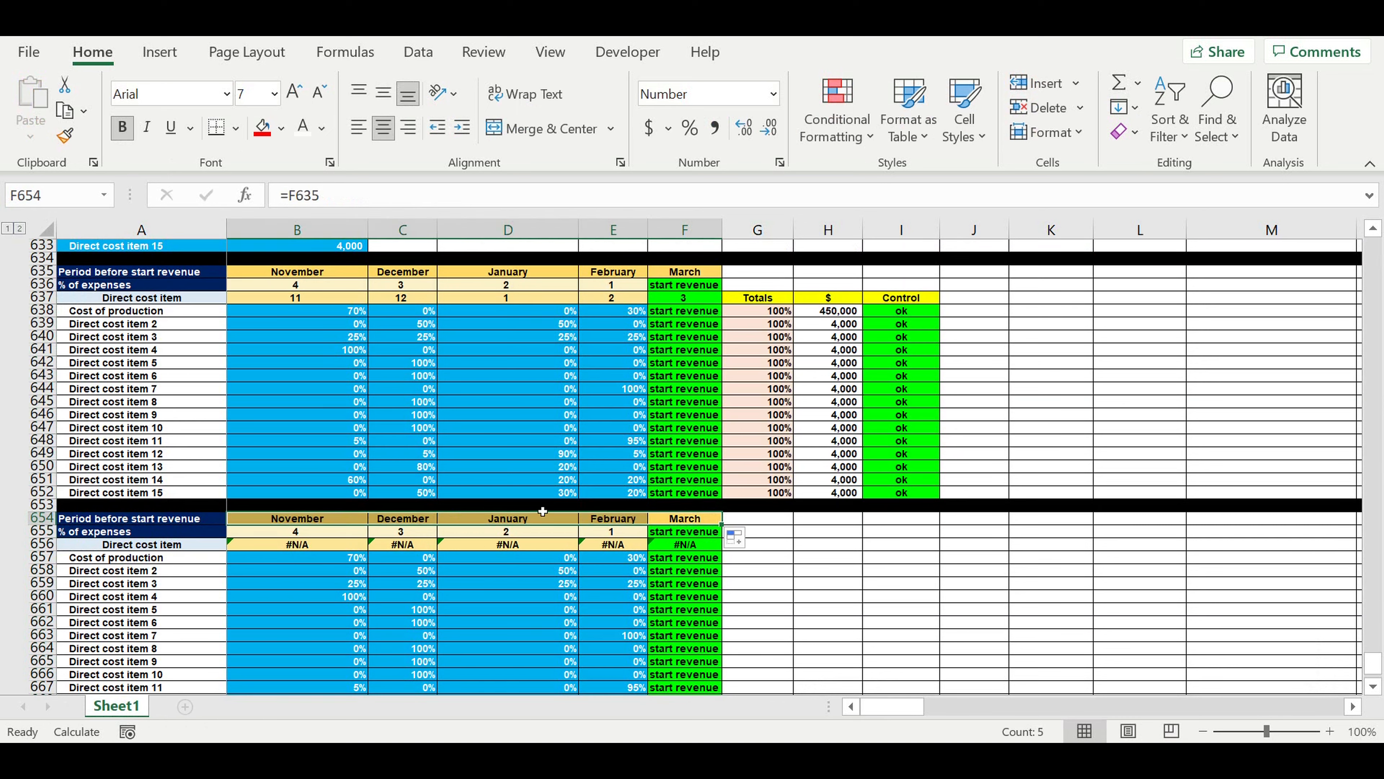
# Link the March month number in F656 of the copied table to F637.
pyautogui.click(685, 532)
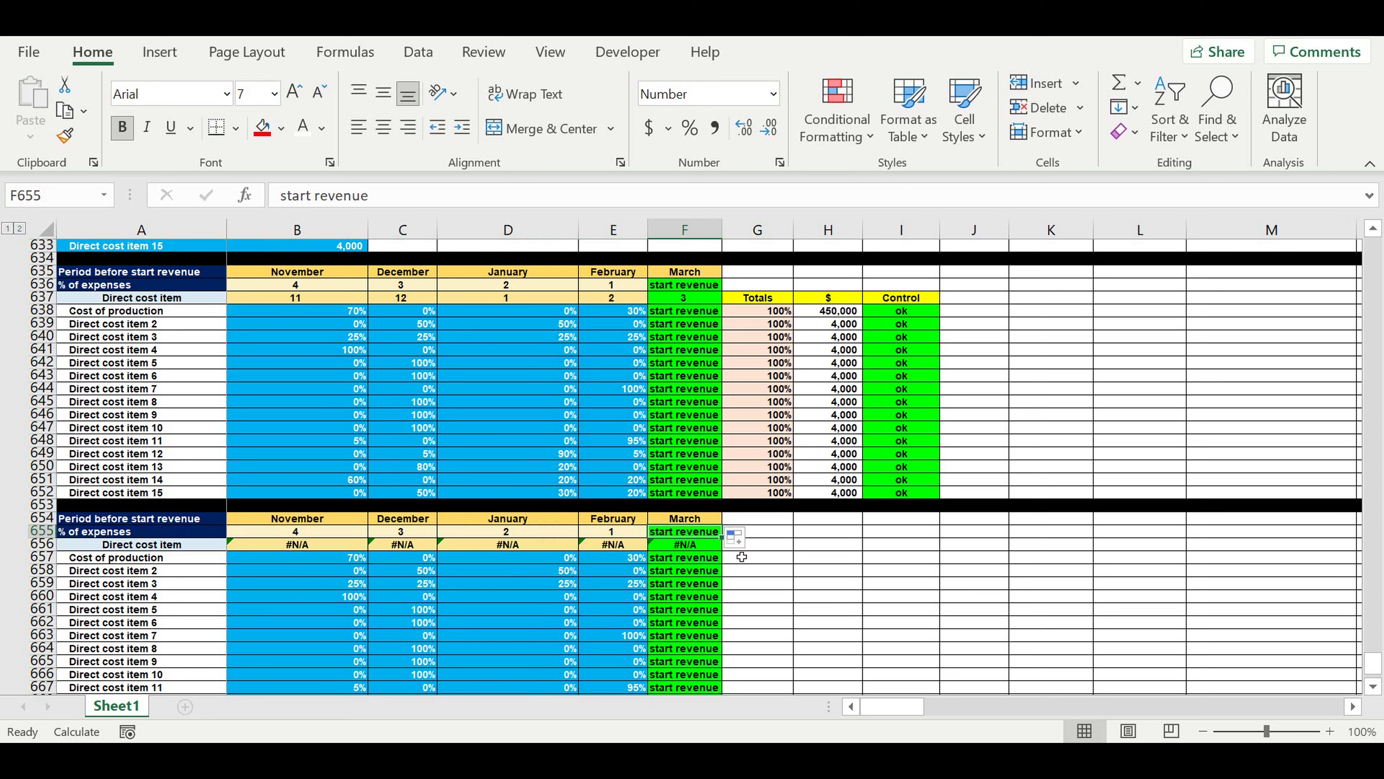
pyautogui.click(697, 550)
pyautogui.write('=')
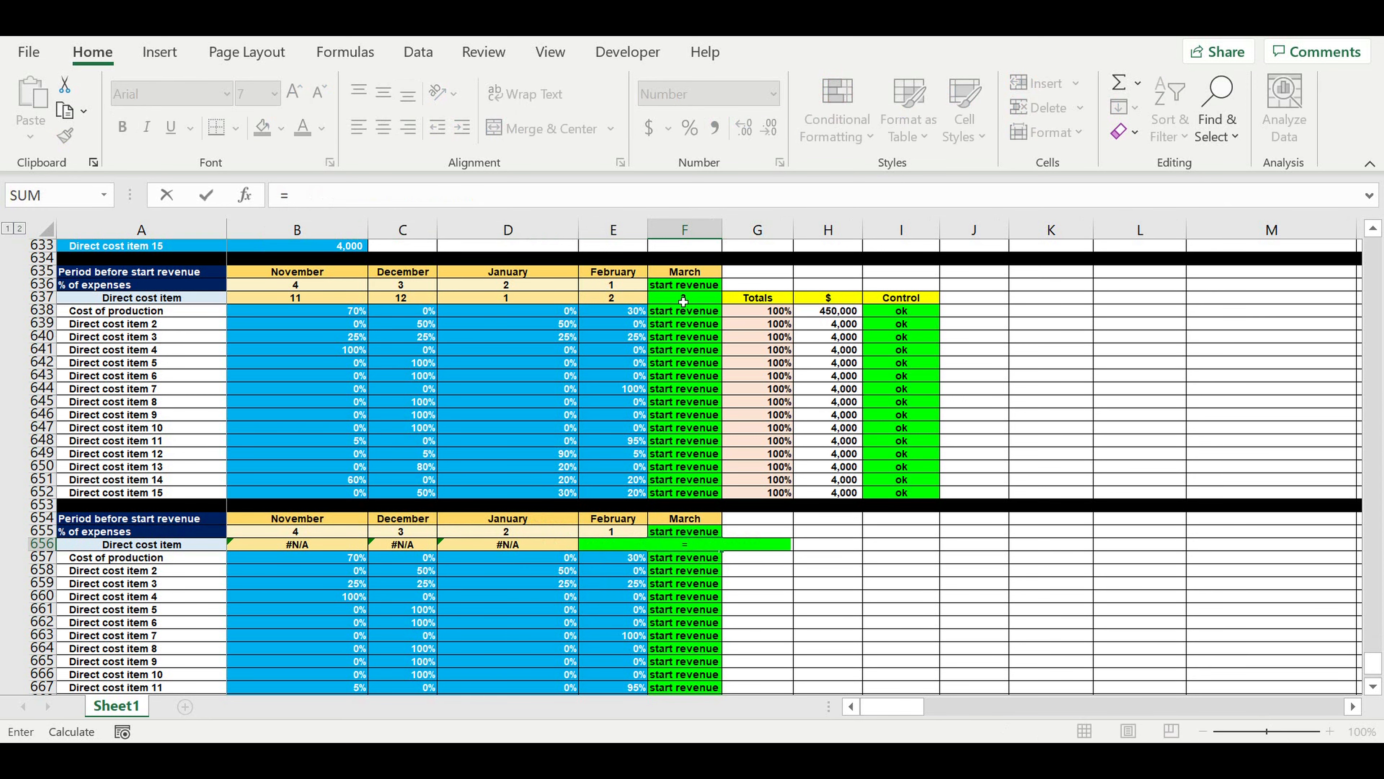
pyautogui.click(703, 299)
pyautogui.press('Return')
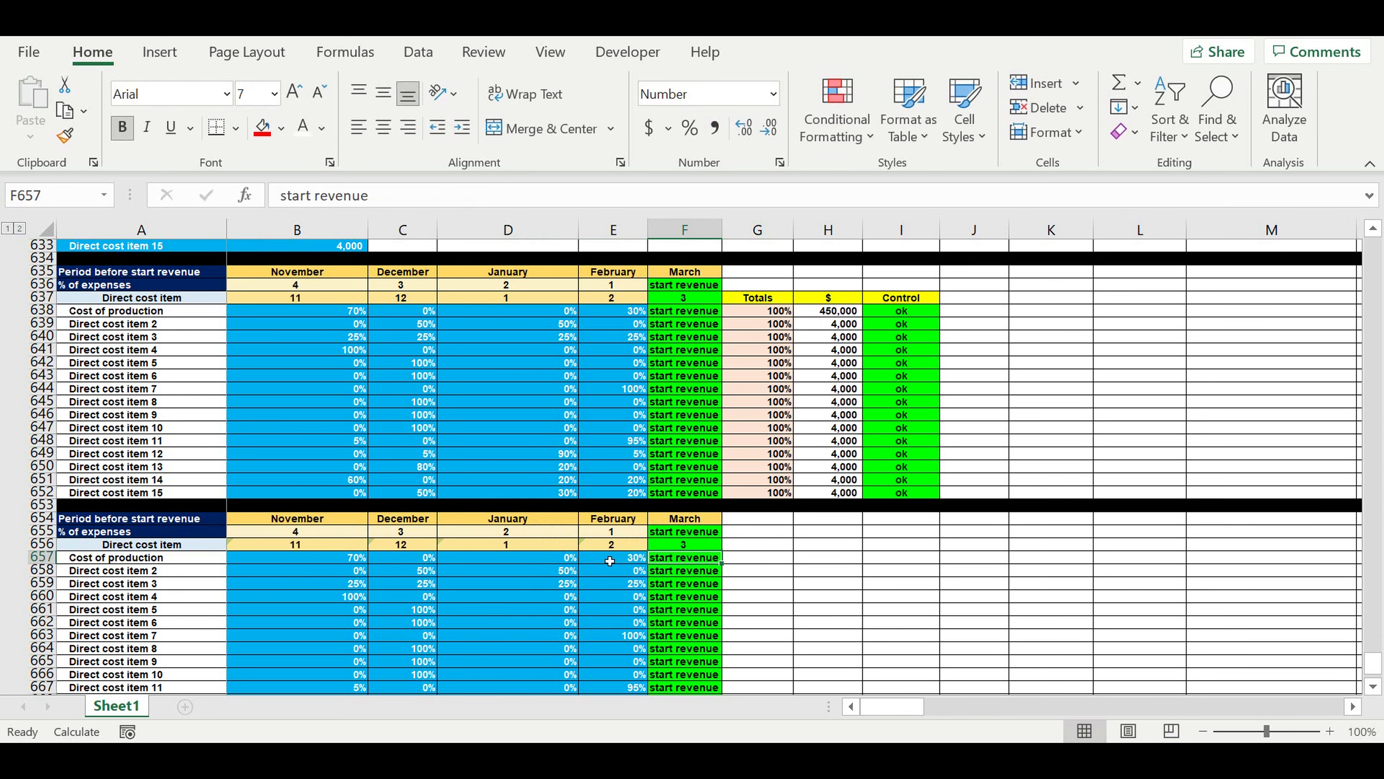
pyautogui.click(609, 548)
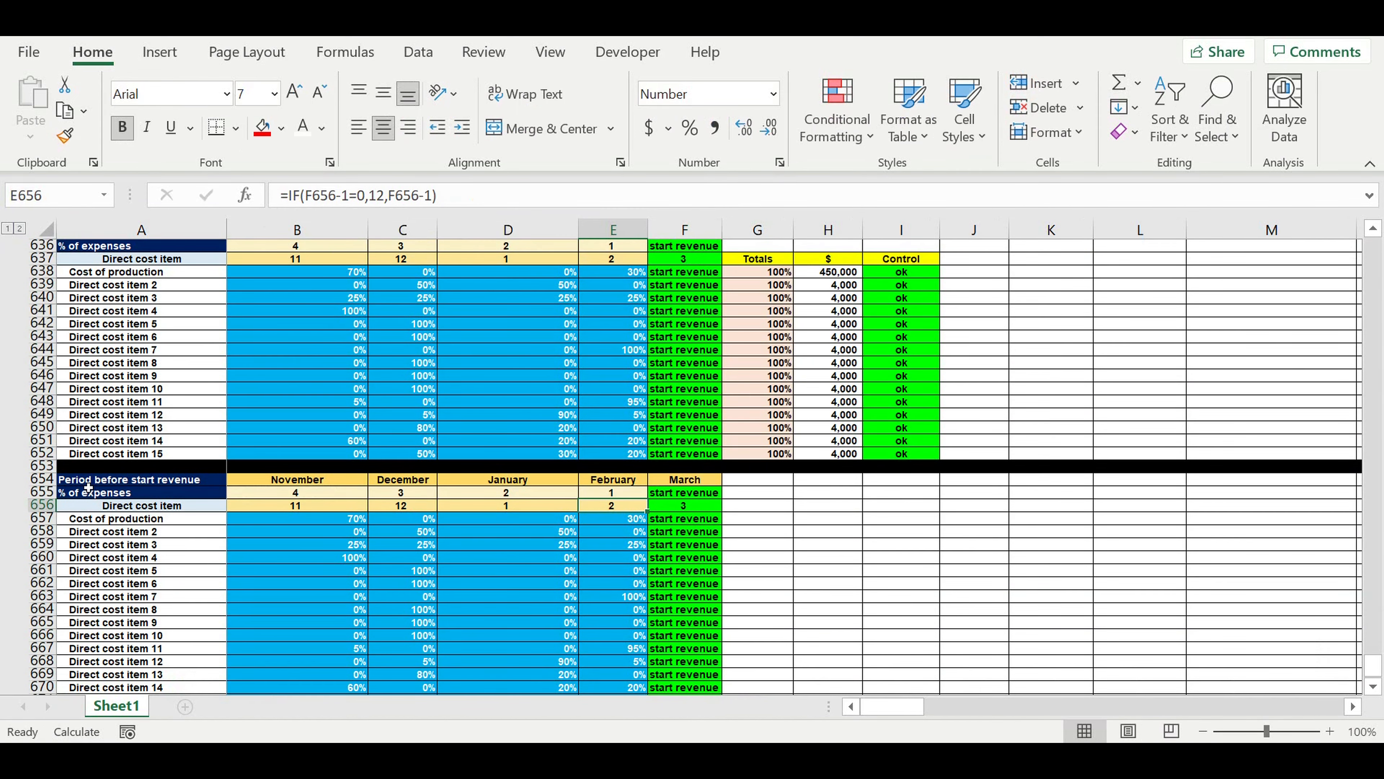
# Retitle the copied table in A654 as "Direct costs ($/period)" and clear the "% of expenses" label in A655.
pyautogui.click(90, 480)
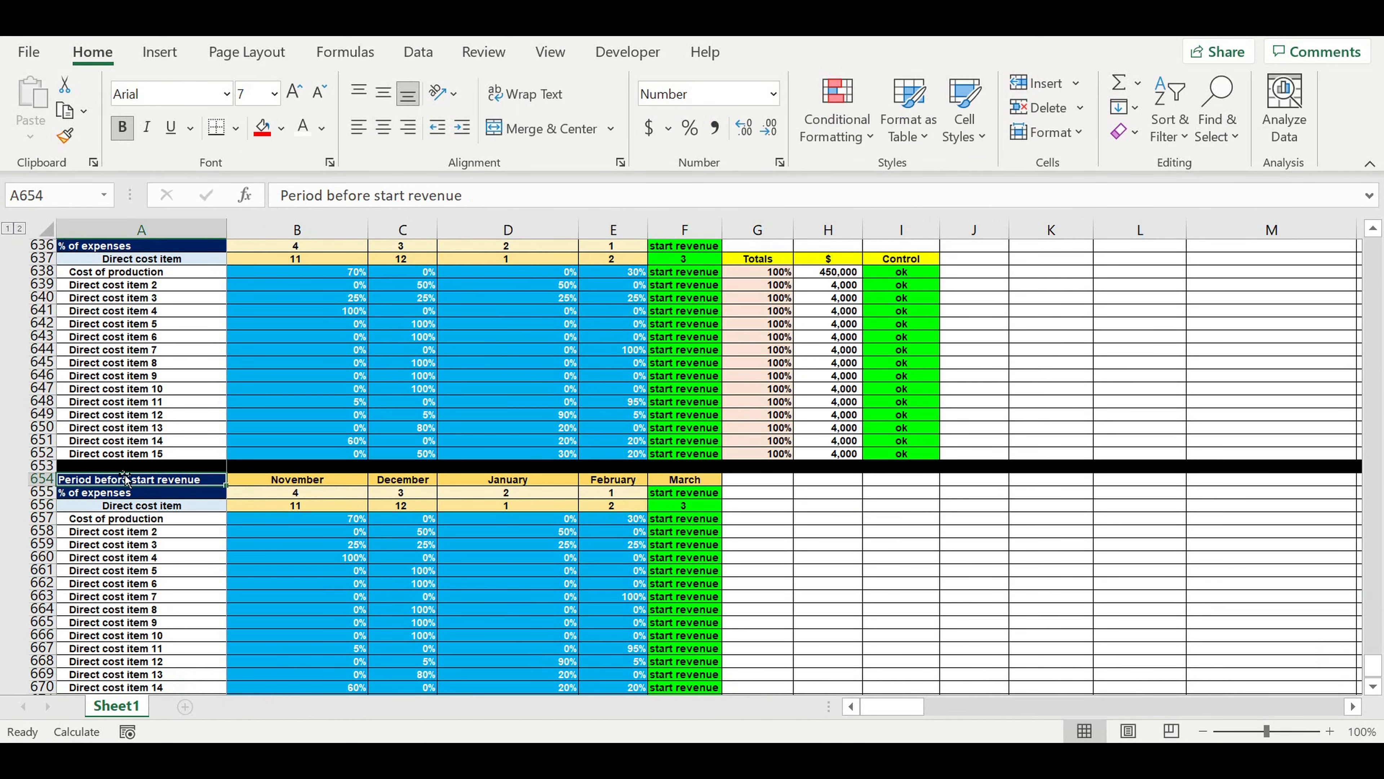
pyautogui.tripleClick(479, 195)
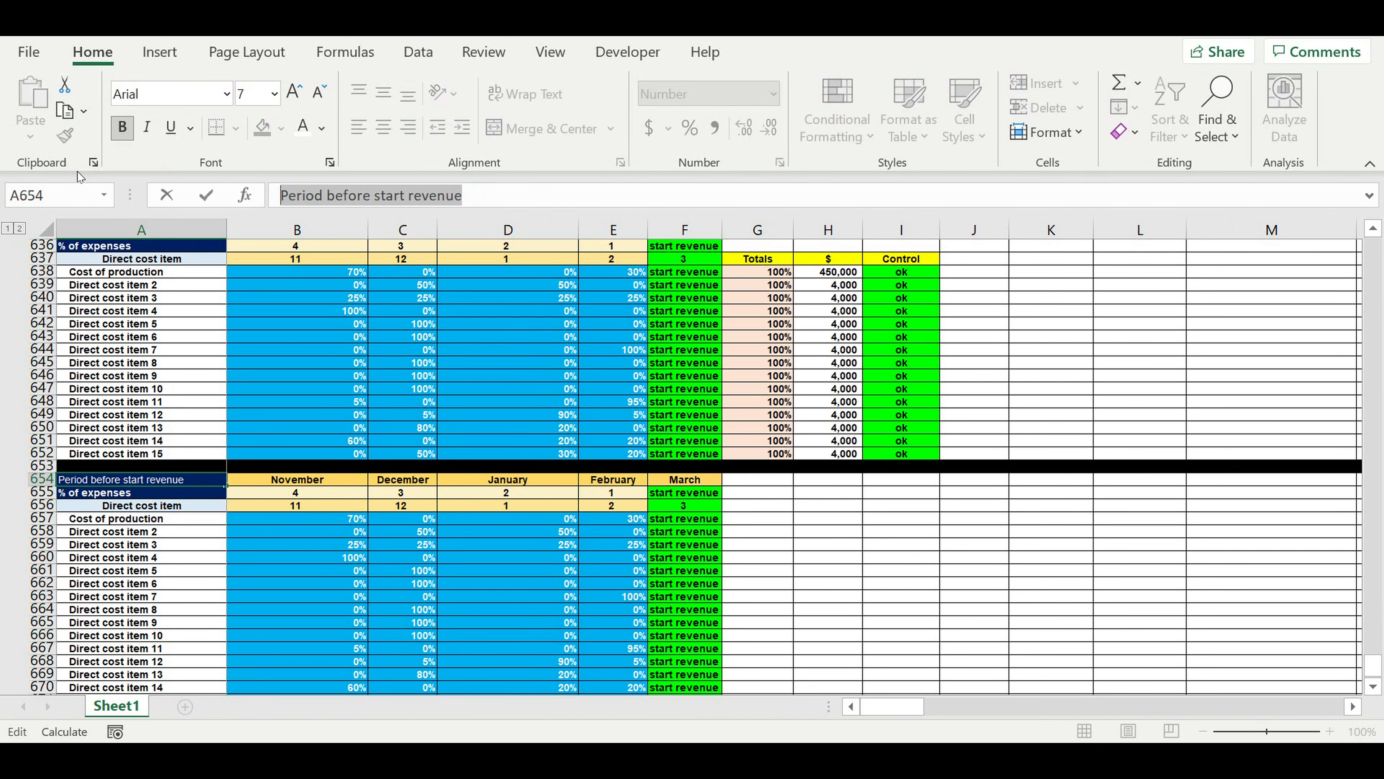
pyautogui.write('Direct')
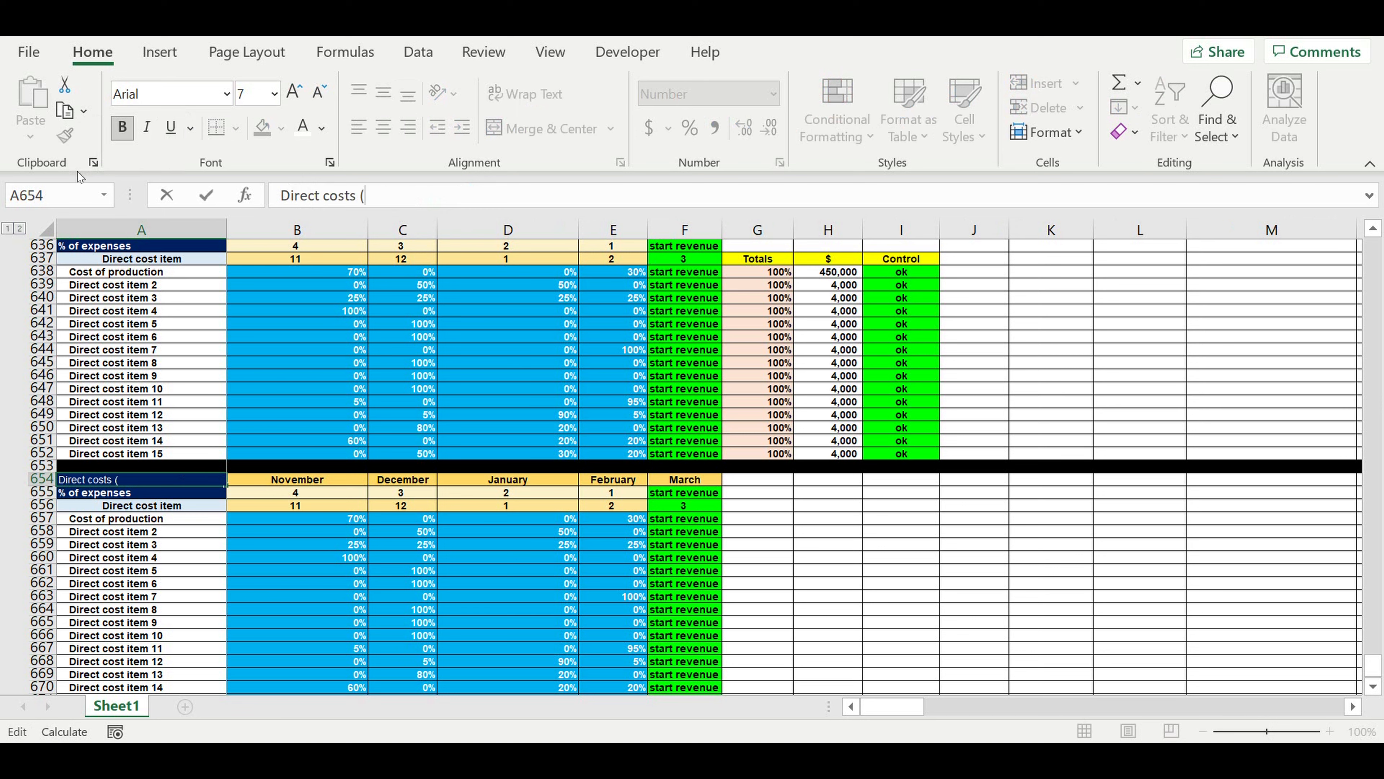
pyautogui.write('costs ($/period')
pyautogui.press('Return')
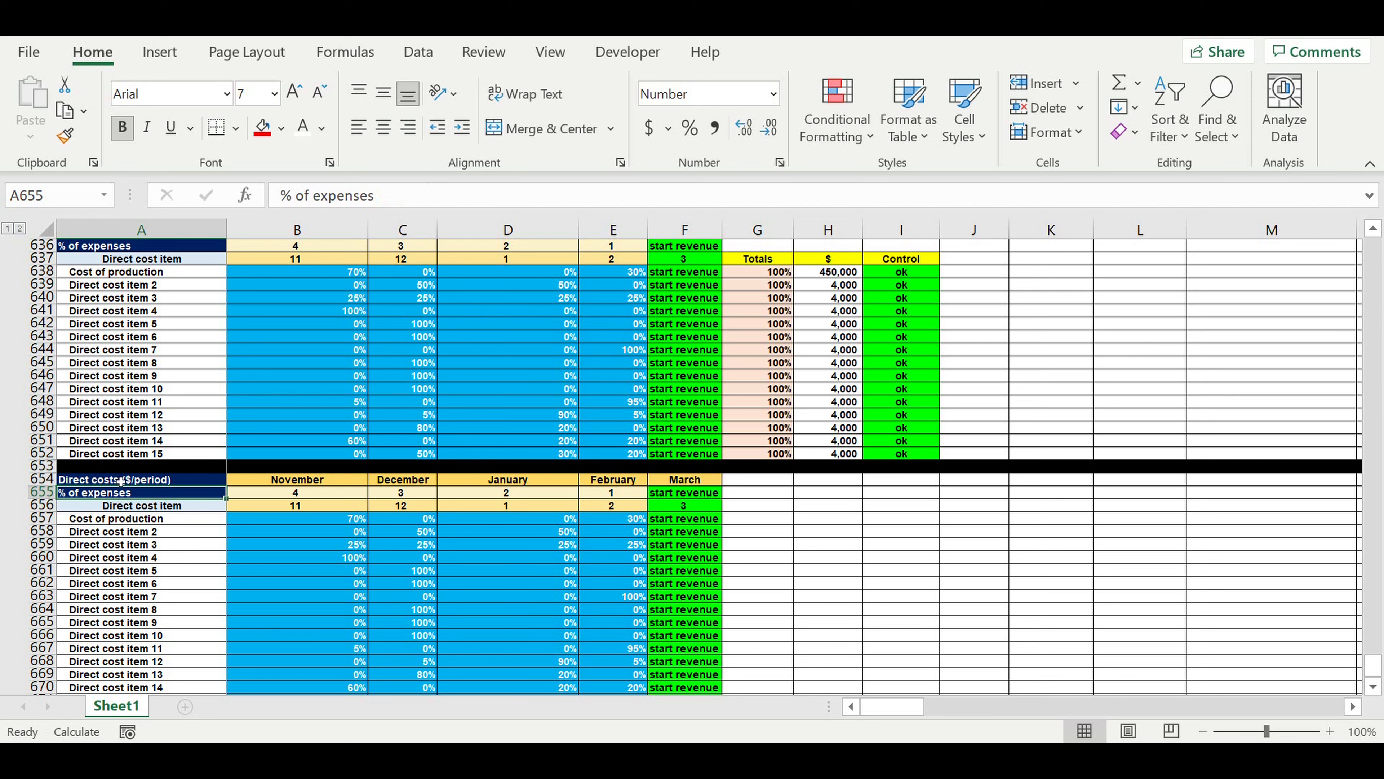
pyautogui.click(143, 570)
pyautogui.click(127, 505)
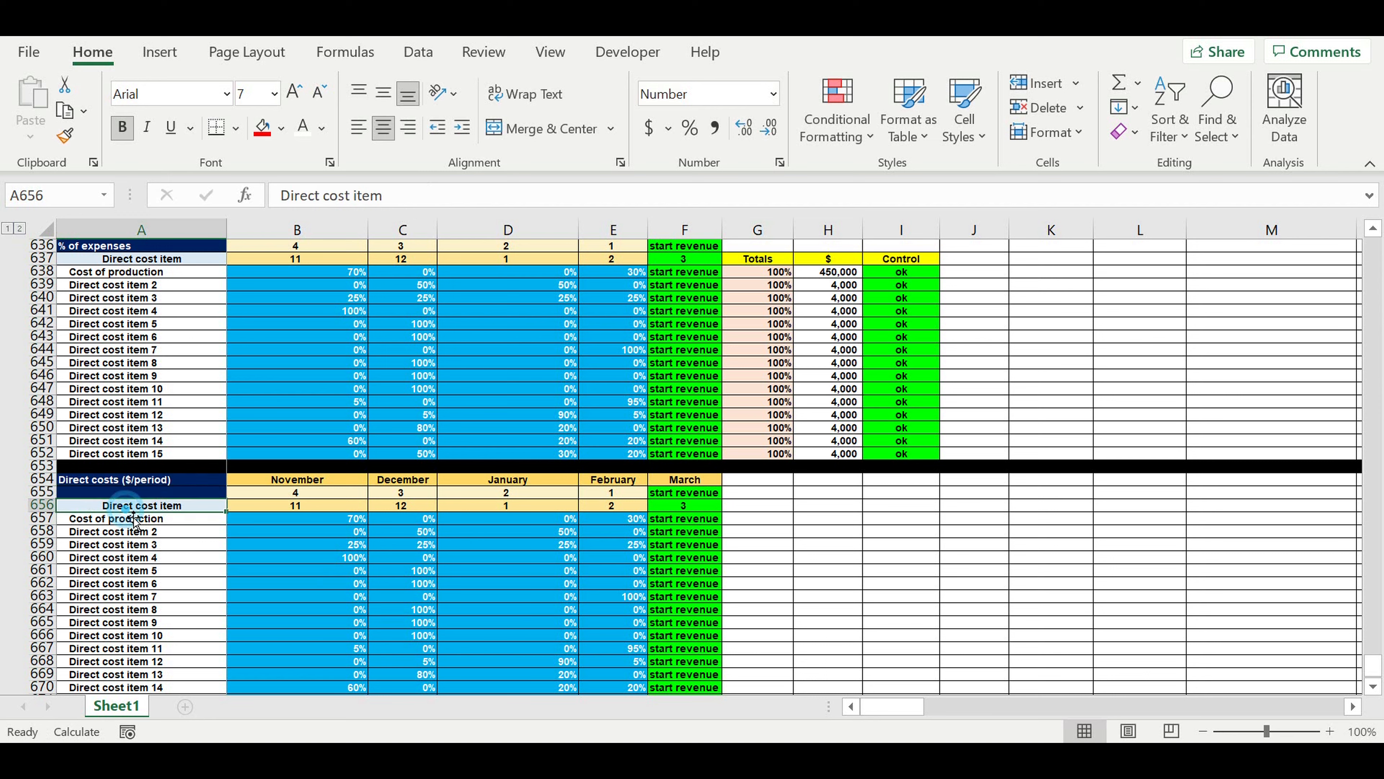
pyautogui.click(118, 525)
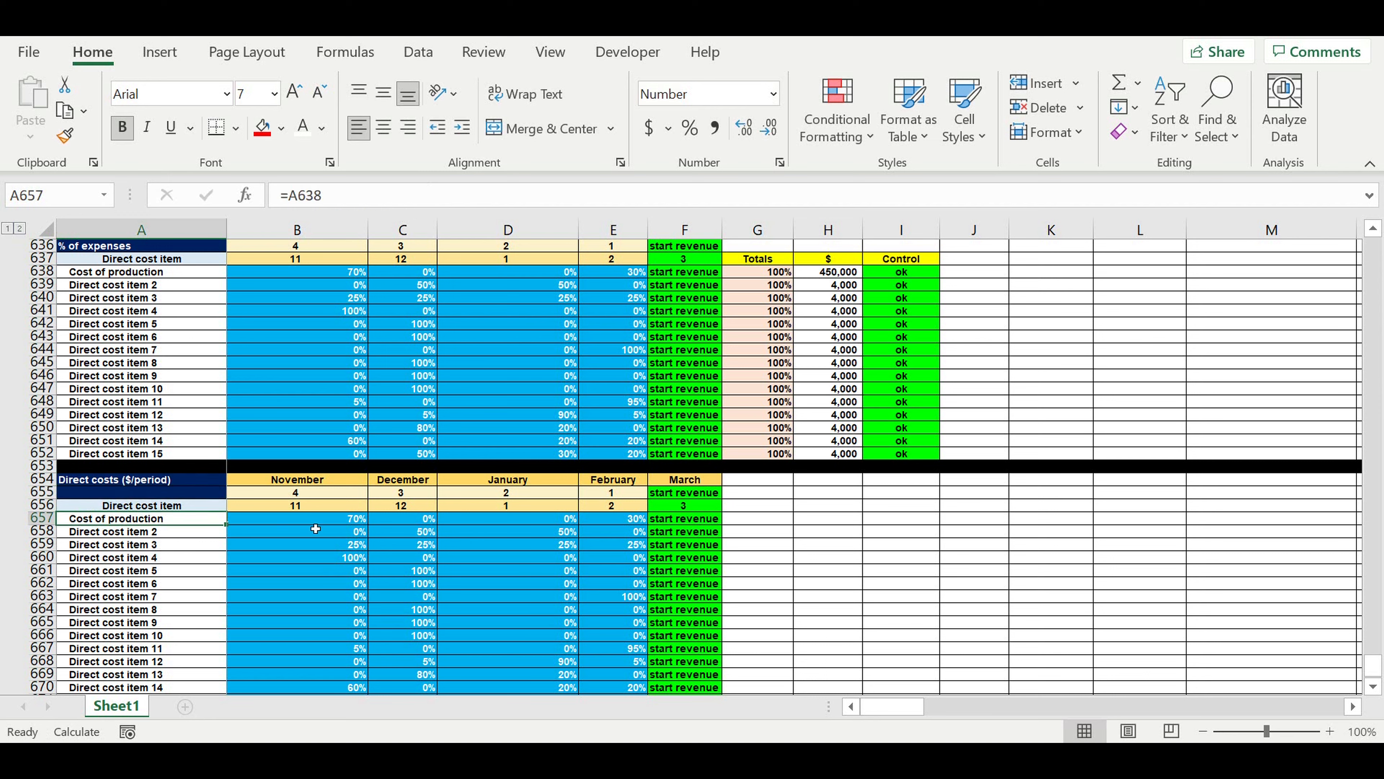
# Clear the copied percentages and the blue fill from B657:E671 of the Direct costs ($/period) table.
pyautogui.scroll(-1, 366, 539)
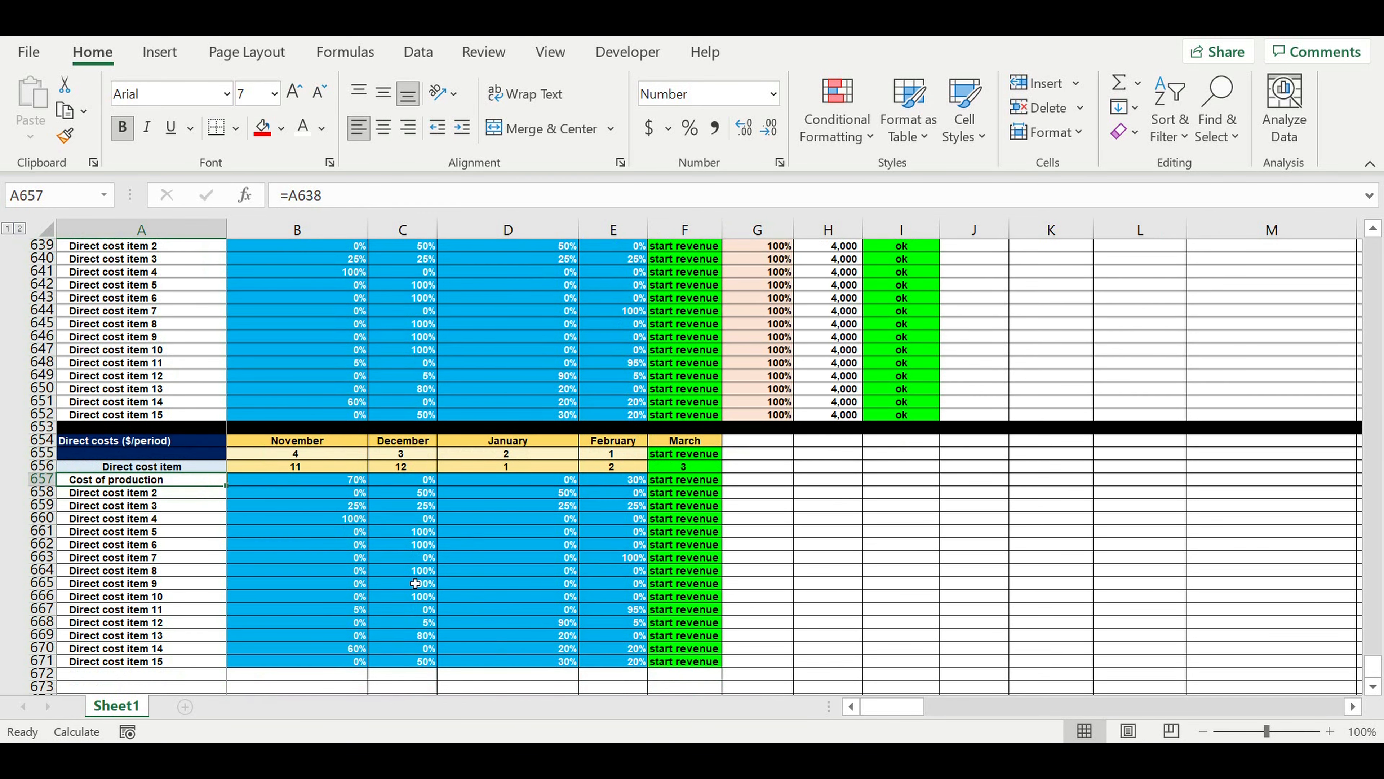
pyautogui.scroll(-2, 415, 583)
pyautogui.moveTo(352, 597); pyautogui.dragTo(627, 402)
pyautogui.moveTo(539, 460); pyautogui.dragTo(507, 510)
pyautogui.click(358, 483)
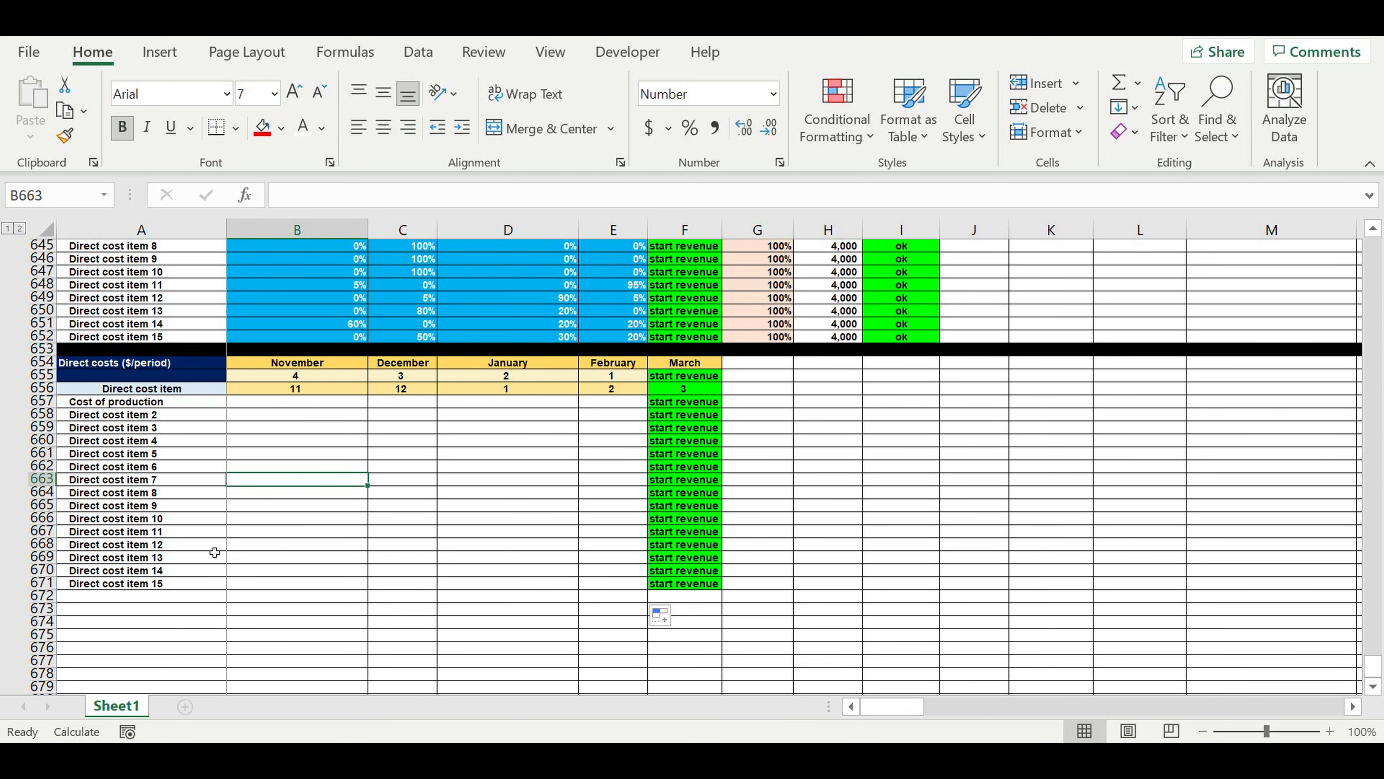
# Fill the title cells A654:A655 of the Direct costs ($/period) table with bright pink.
pyautogui.scroll(2, 215, 552)
pyautogui.click(205, 442)
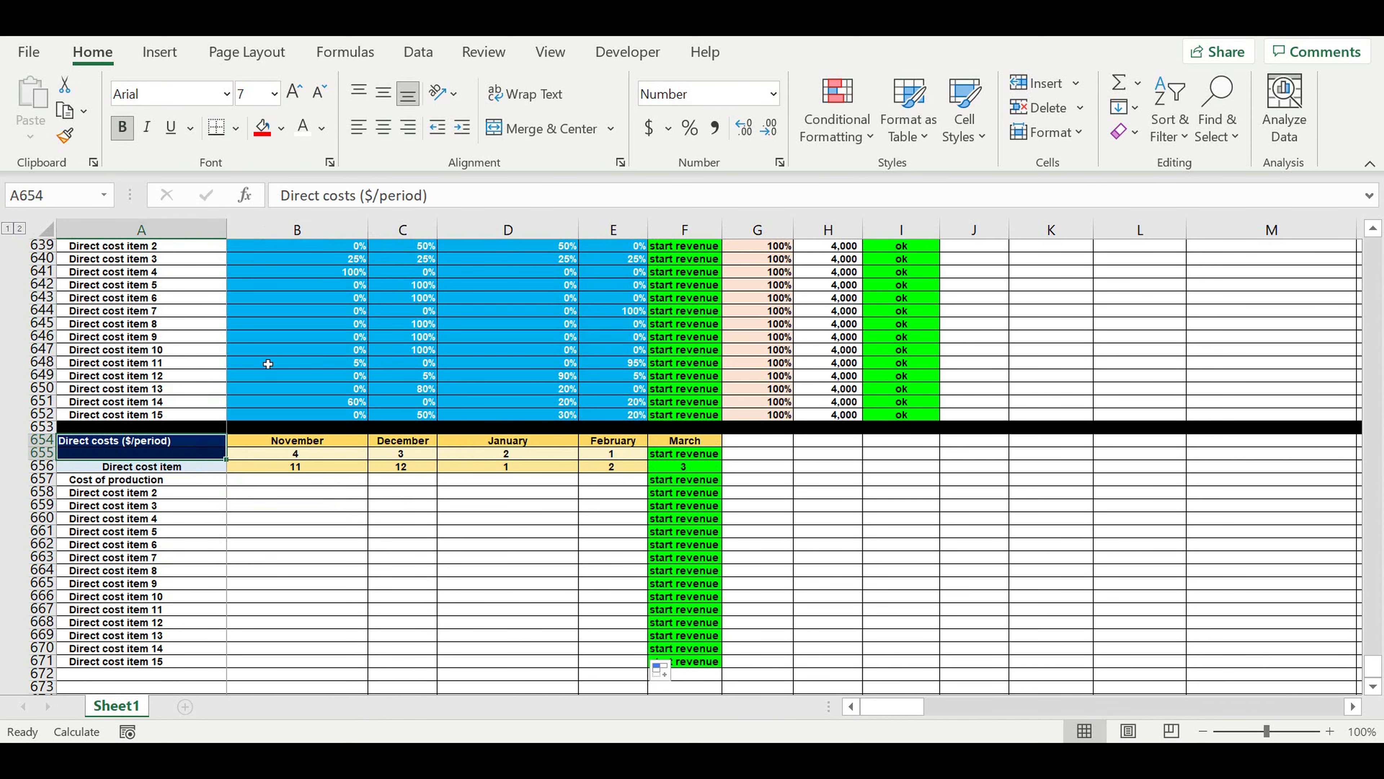
pyautogui.click(283, 127)
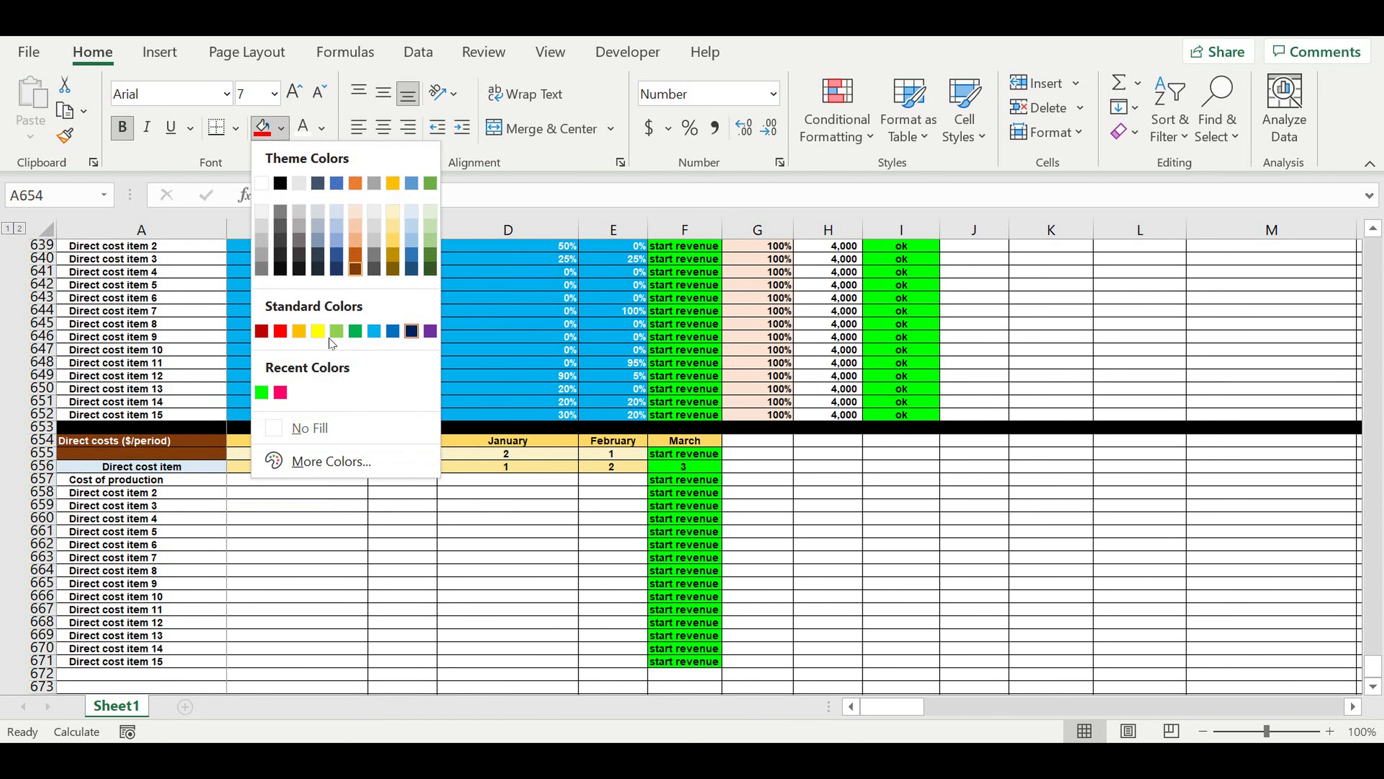
pyautogui.click(281, 392)
pyautogui.click(298, 530)
# Enter =$B619*B638 in B657 to calculate November's cost of production from its value and percentage share.
pyautogui.click(313, 482)
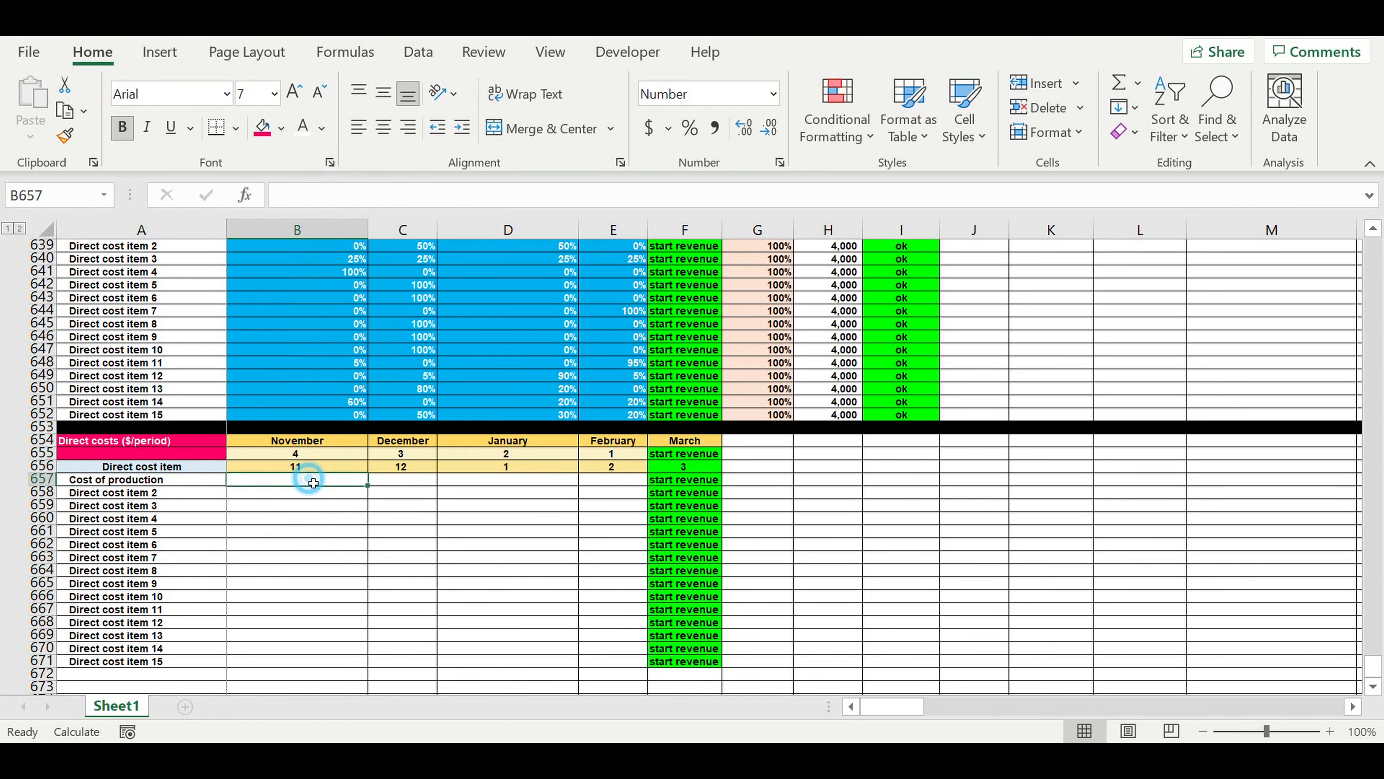
pyautogui.write('=')
pyautogui.scroll(15, 417, 435)
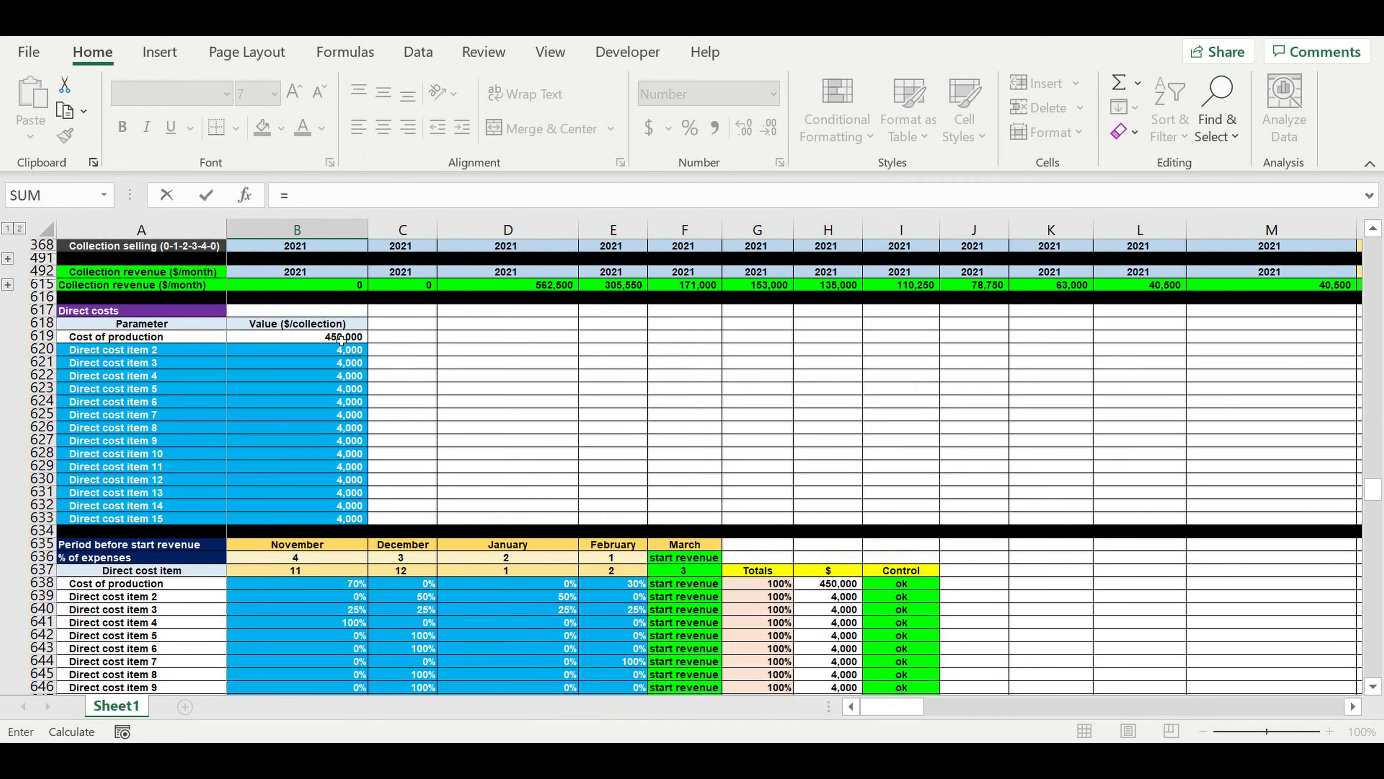
pyautogui.click(327, 337)
pyautogui.click(289, 196)
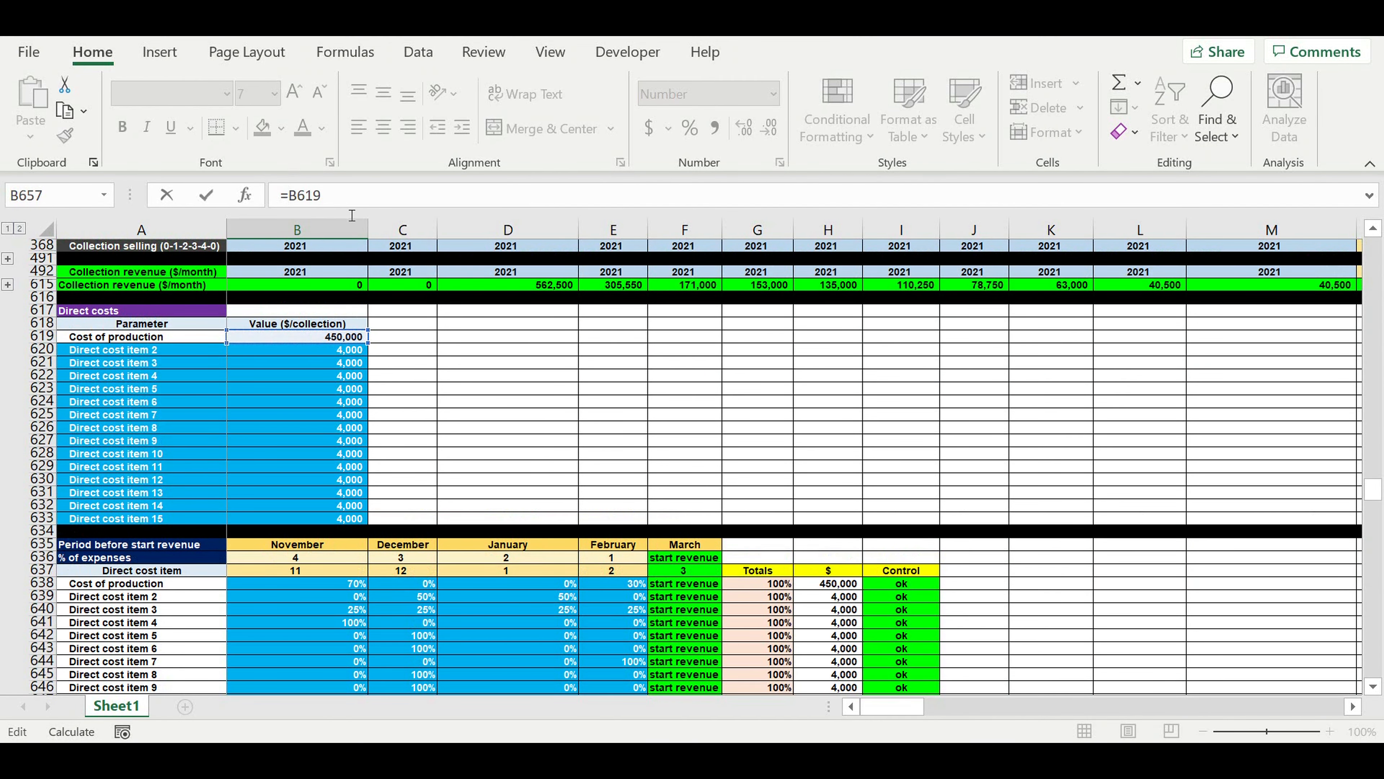
pyautogui.write('$')
pyautogui.click(354, 200)
pyautogui.write('*')
pyautogui.scroll(-3, 469, 433)
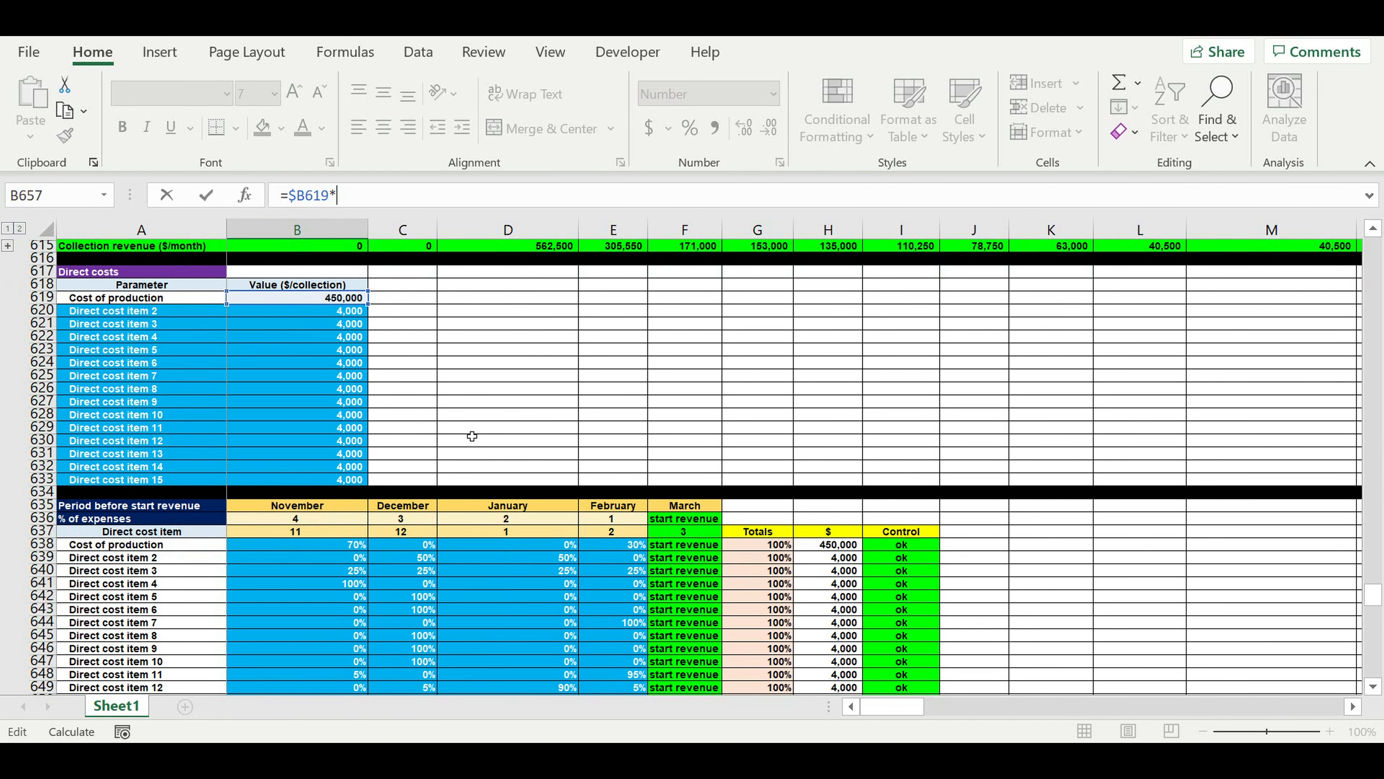
pyautogui.scroll(-1, 472, 436)
pyautogui.click(335, 431)
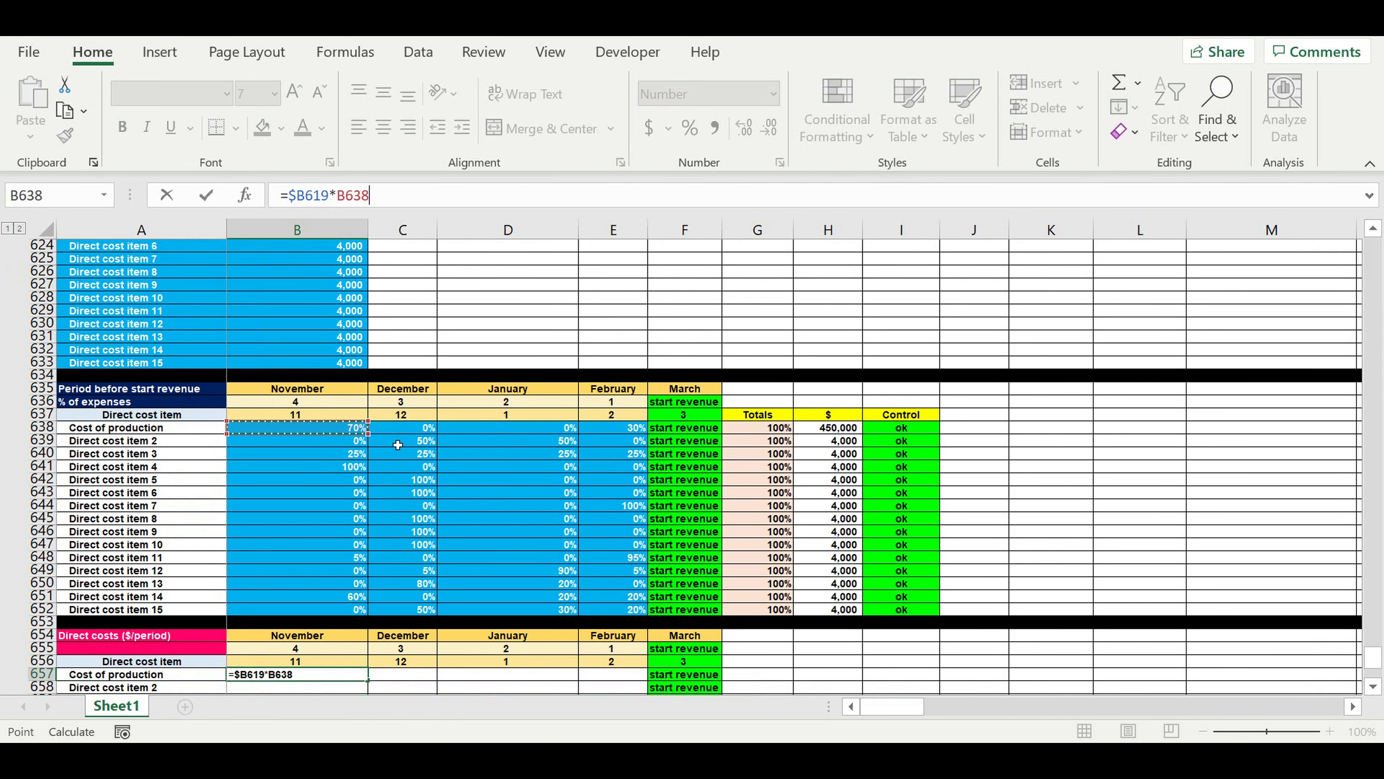
pyautogui.press('Return')
# Fill the B657 cost formula through B657:E671 for all direct cost items from November to February.
pyautogui.scroll(-4, 442, 509)
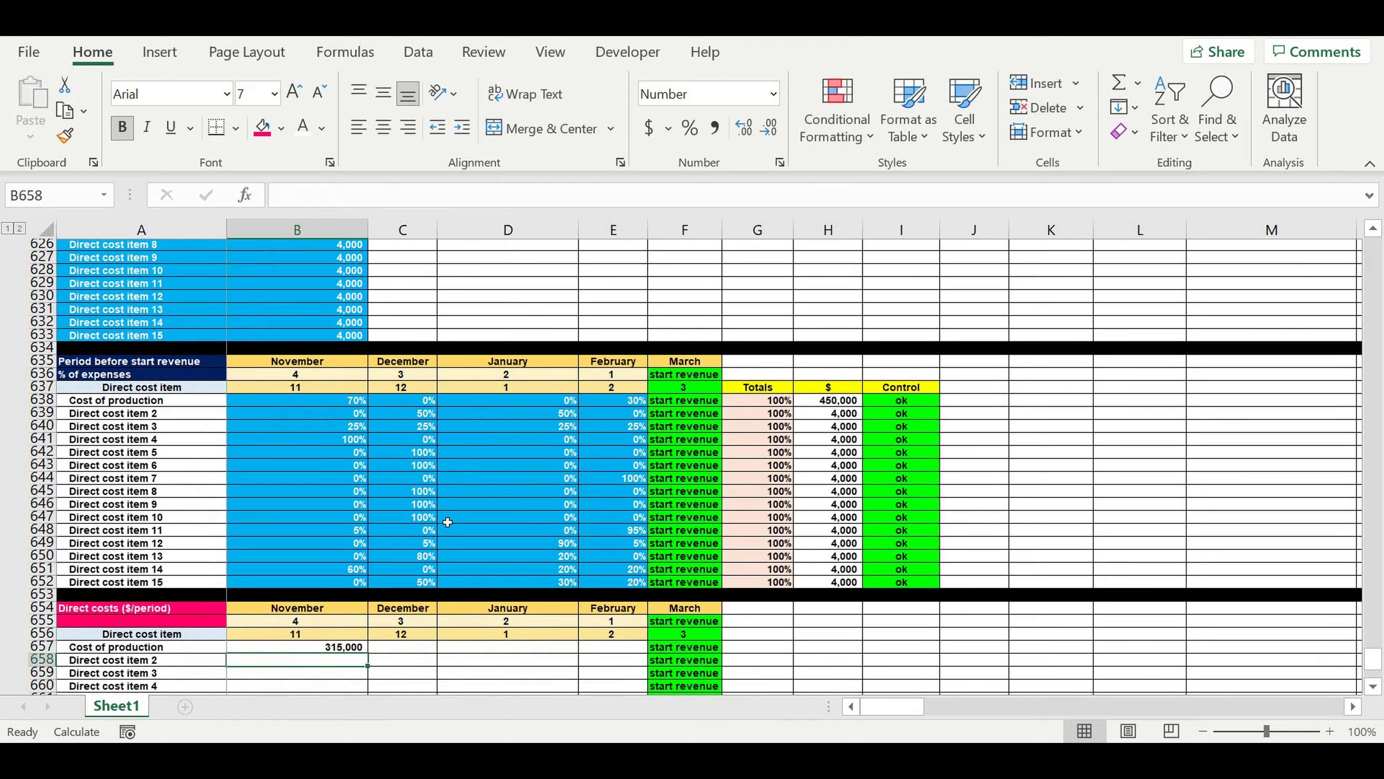
pyautogui.scroll(-2, 442, 508)
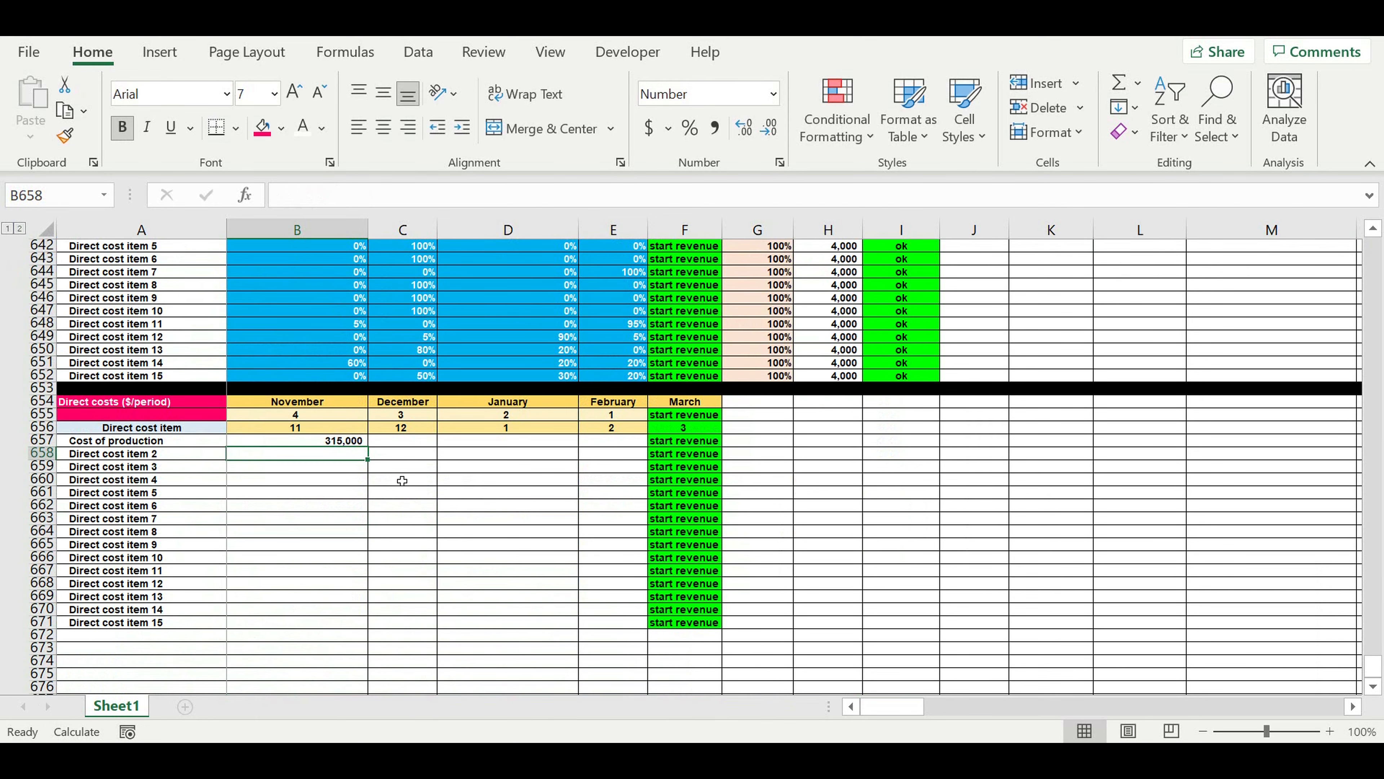
pyautogui.click(337, 442)
pyautogui.moveTo(372, 452); pyautogui.dragTo(627, 634)
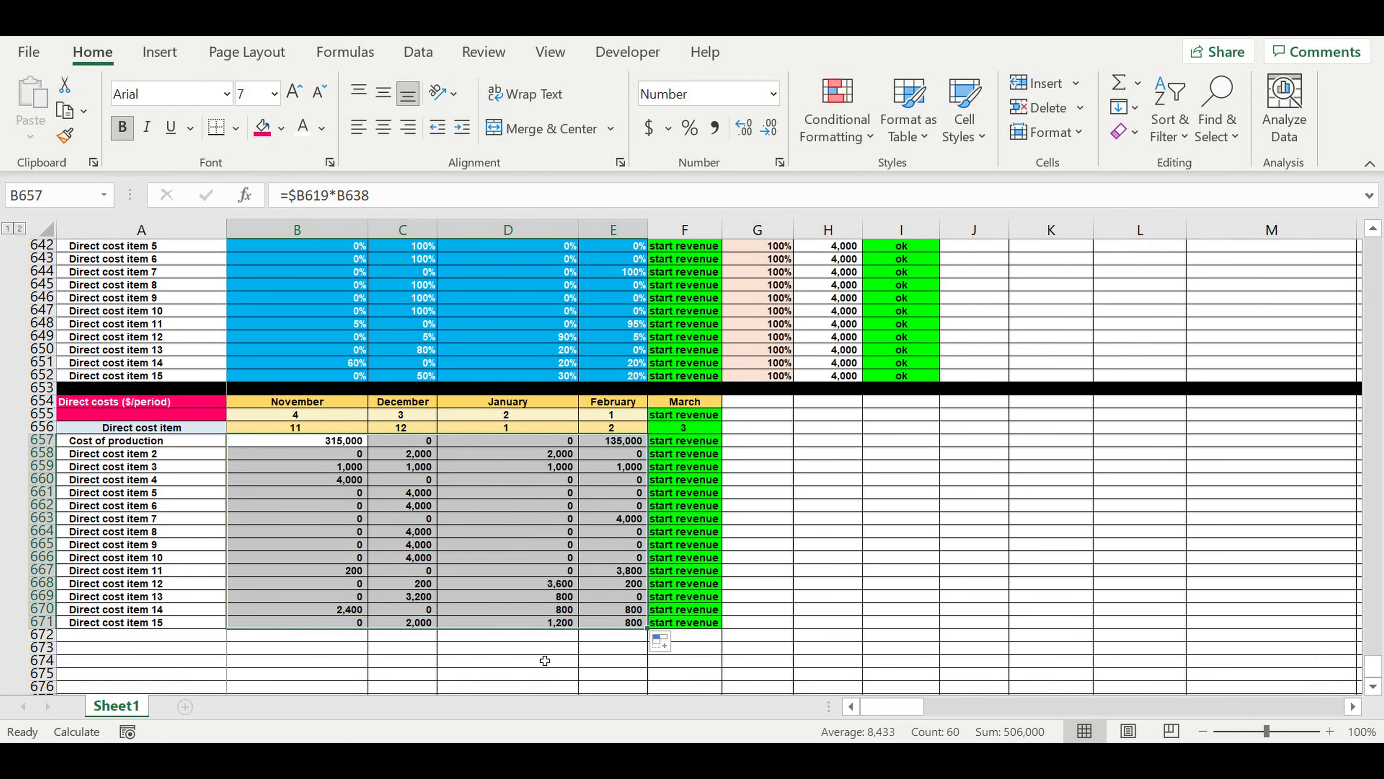
pyautogui.click(437, 662)
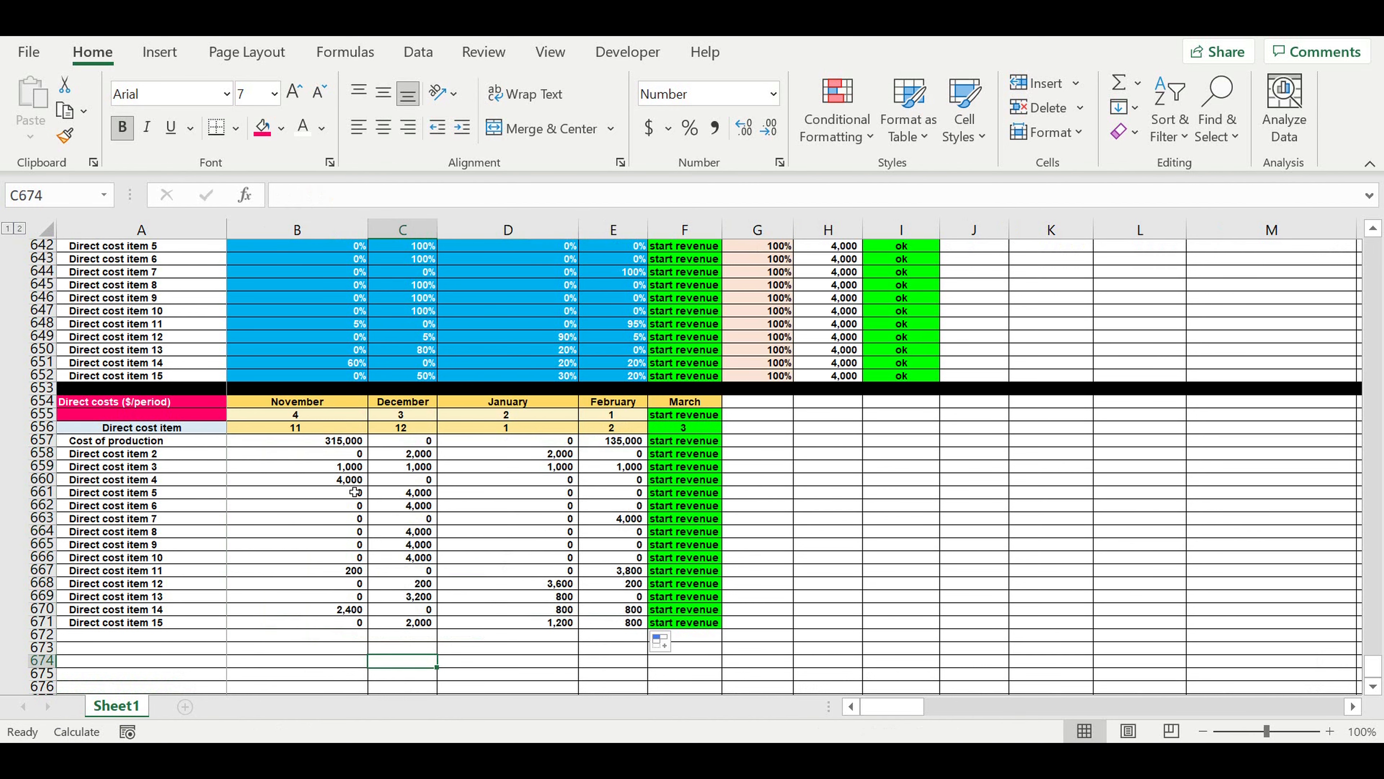
# Label the totals row by linking A672 to the table title in A654.
pyautogui.click(143, 635)
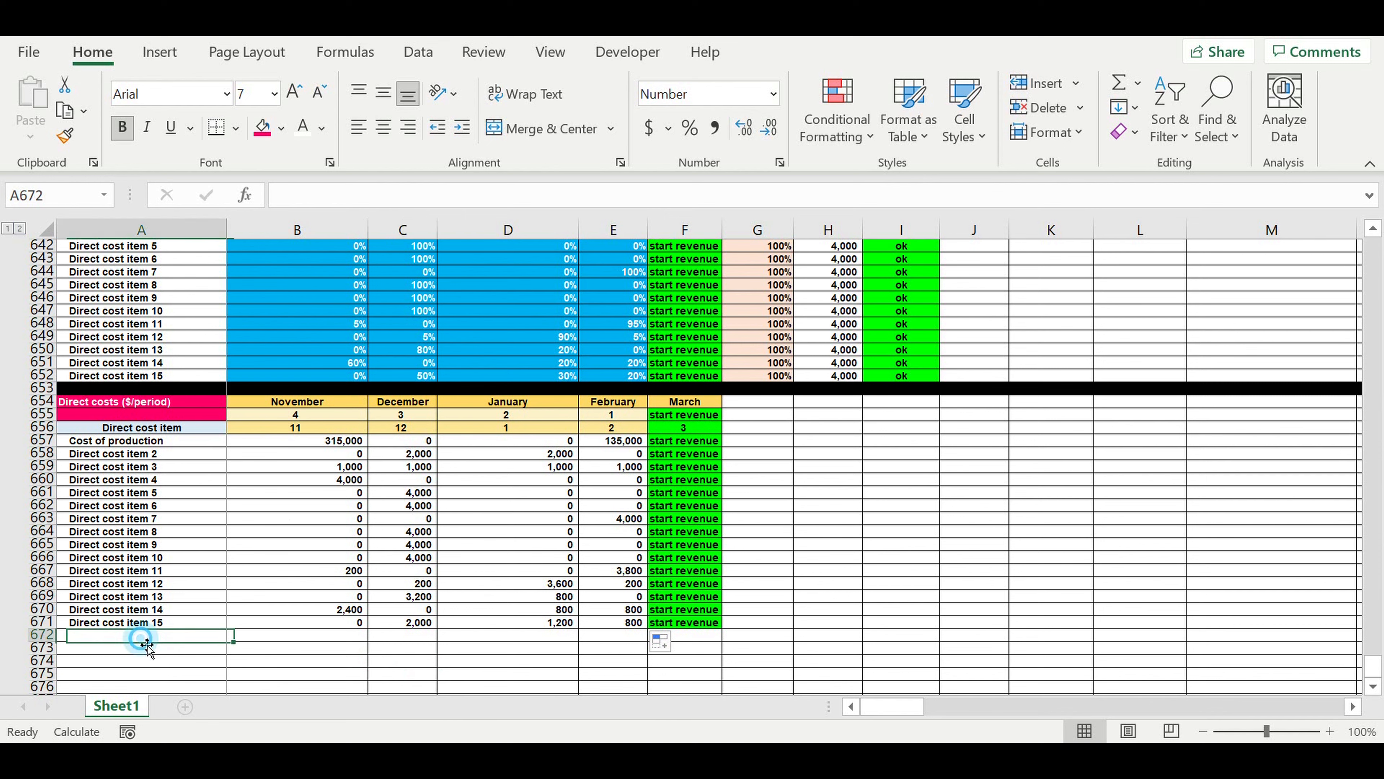
pyautogui.write('=')
pyautogui.click(98, 408)
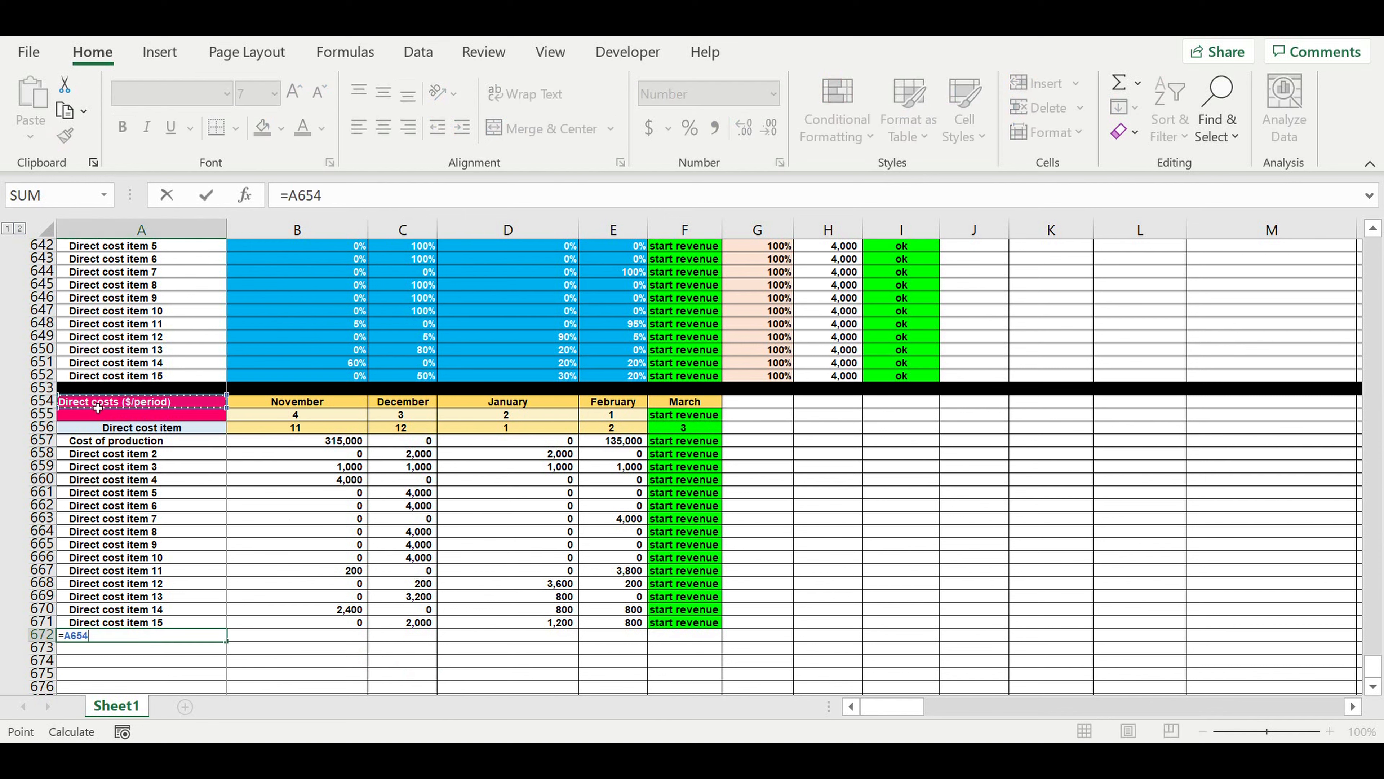
pyautogui.press('Return')
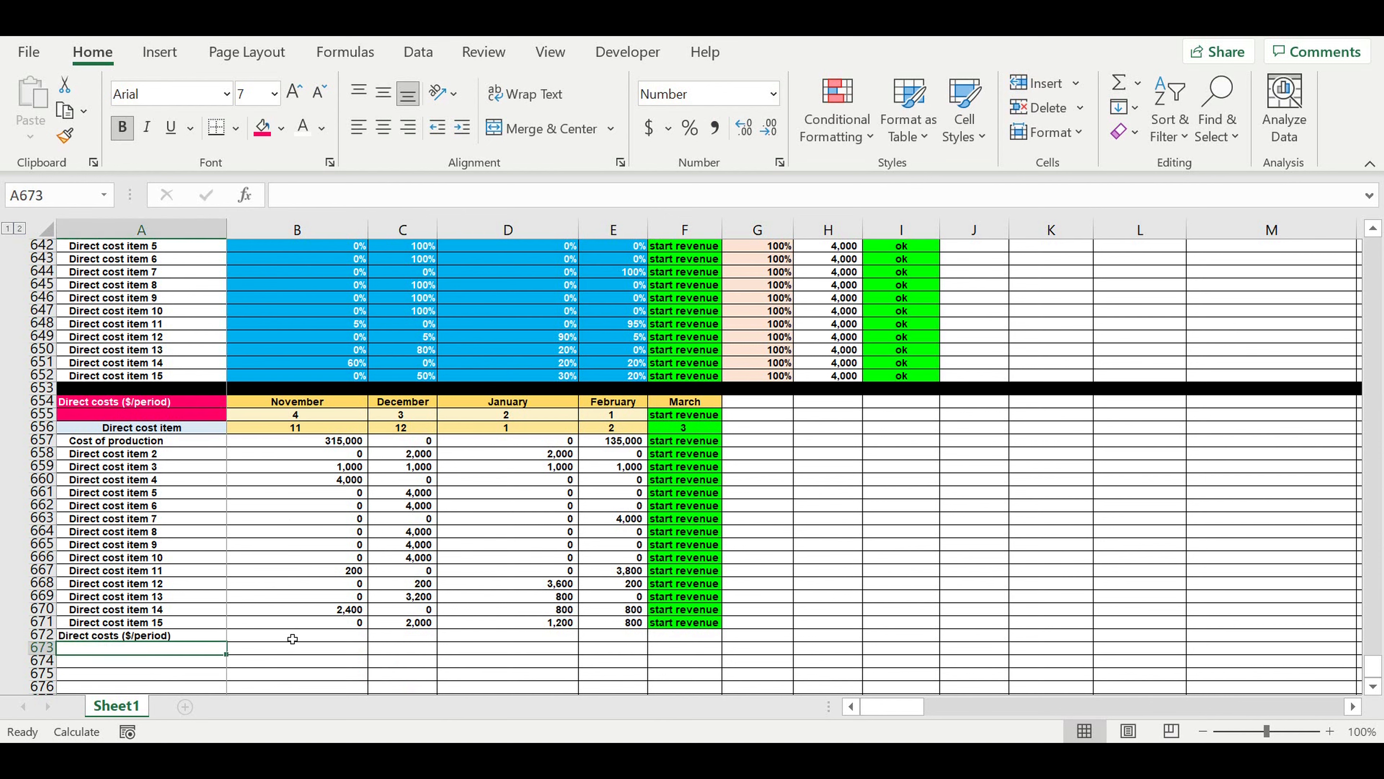
# Enter =SUM(B657:B671) in B672 to total November's direct costs.
pyautogui.click(292, 635)
pyautogui.click(1119, 84)
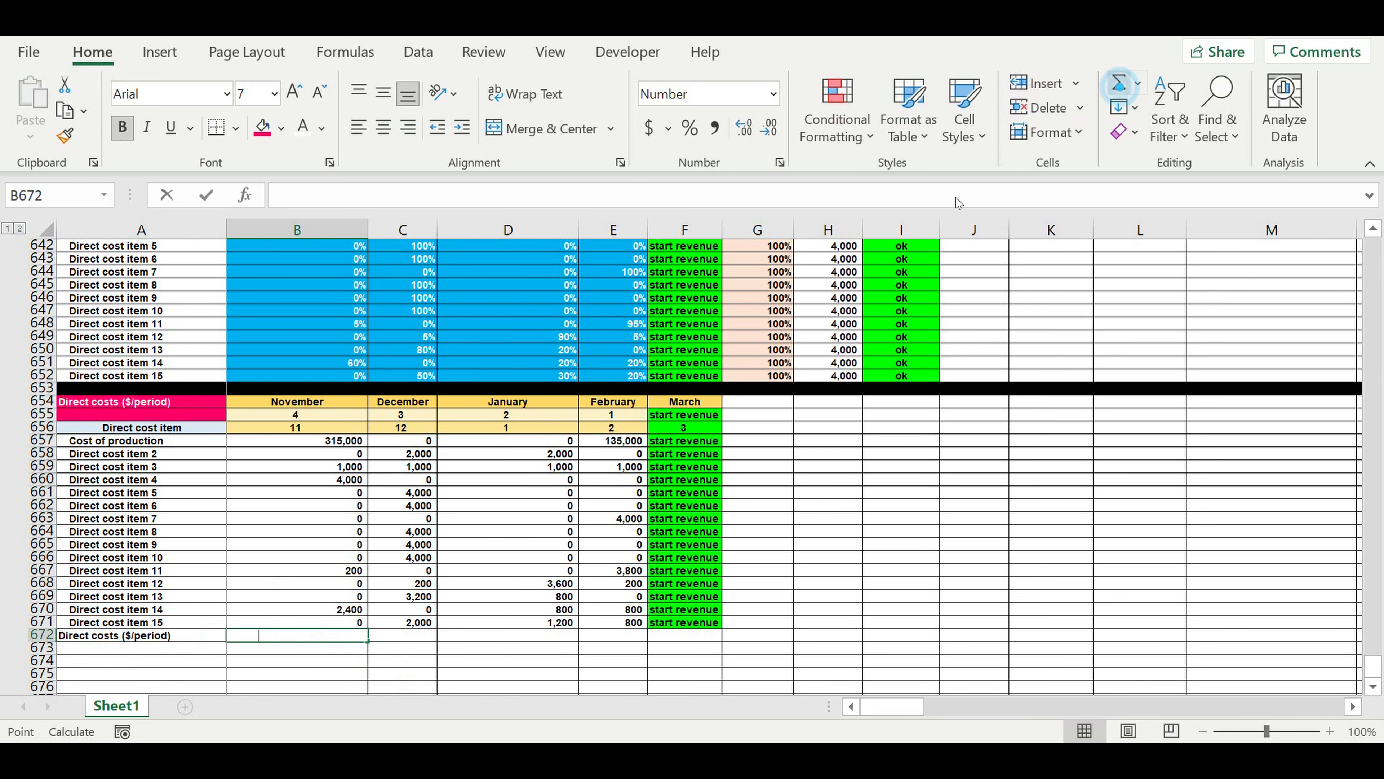
pyautogui.moveTo(257, 440); pyautogui.dragTo(318, 622)
pyautogui.press('Return')
# Fill the B672 total across to February in E672 and extend the "start revenue" cell down to F672.
pyautogui.click(316, 635)
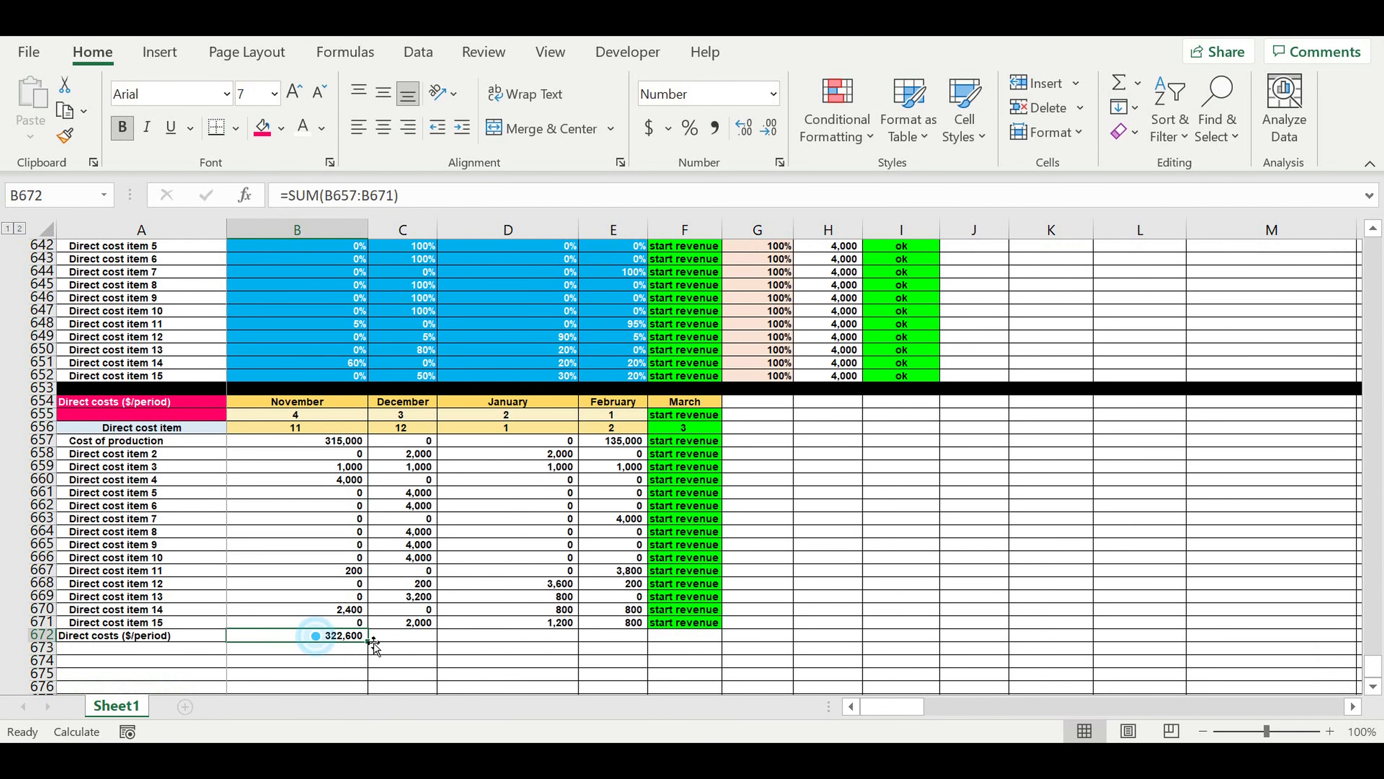
pyautogui.moveTo(372, 642); pyautogui.dragTo(726, 644)
pyautogui.click(703, 625)
pyautogui.click(507, 660)
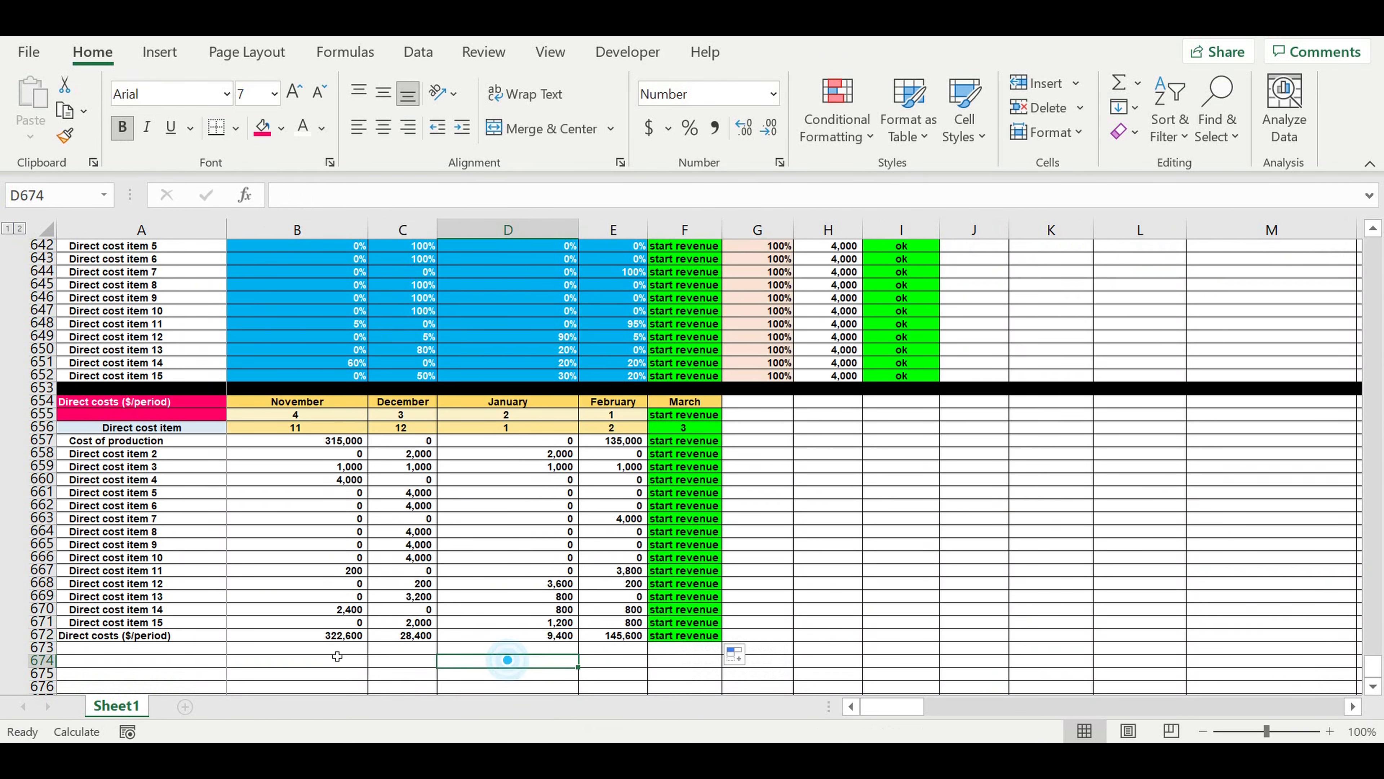
# Fill the direct costs totals row A672:E672 with yellow.
pyautogui.moveTo(203, 634); pyautogui.dragTo(625, 642)
pyautogui.click(282, 128)
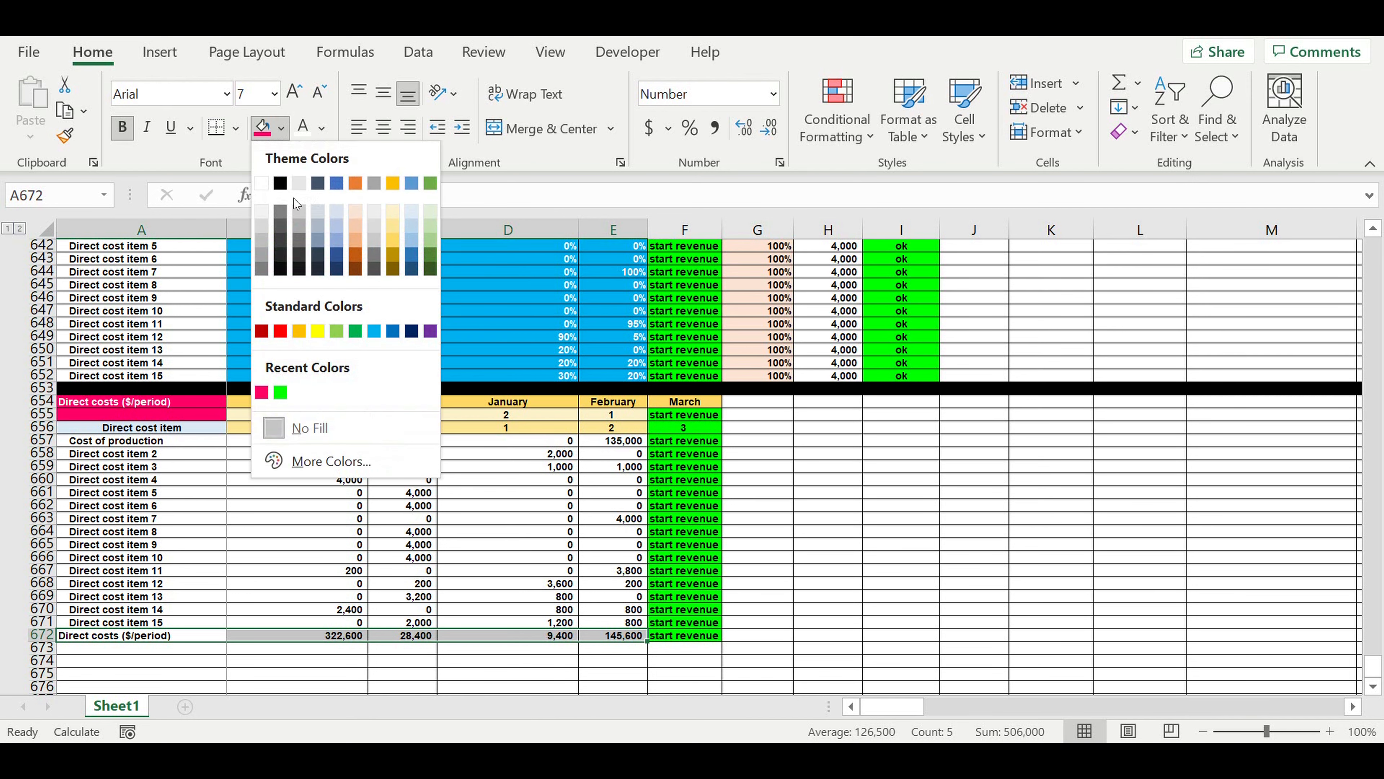
pyautogui.click(318, 331)
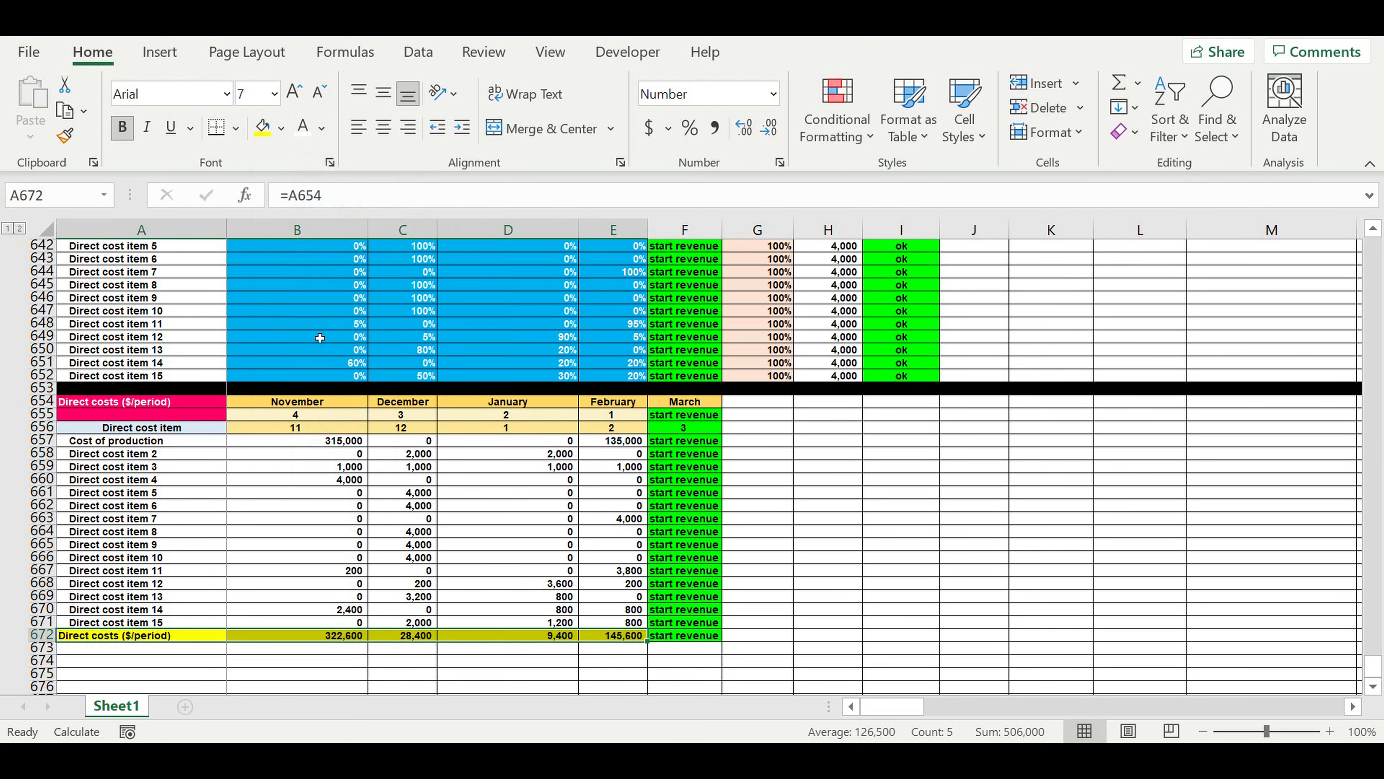
pyautogui.click(376, 482)
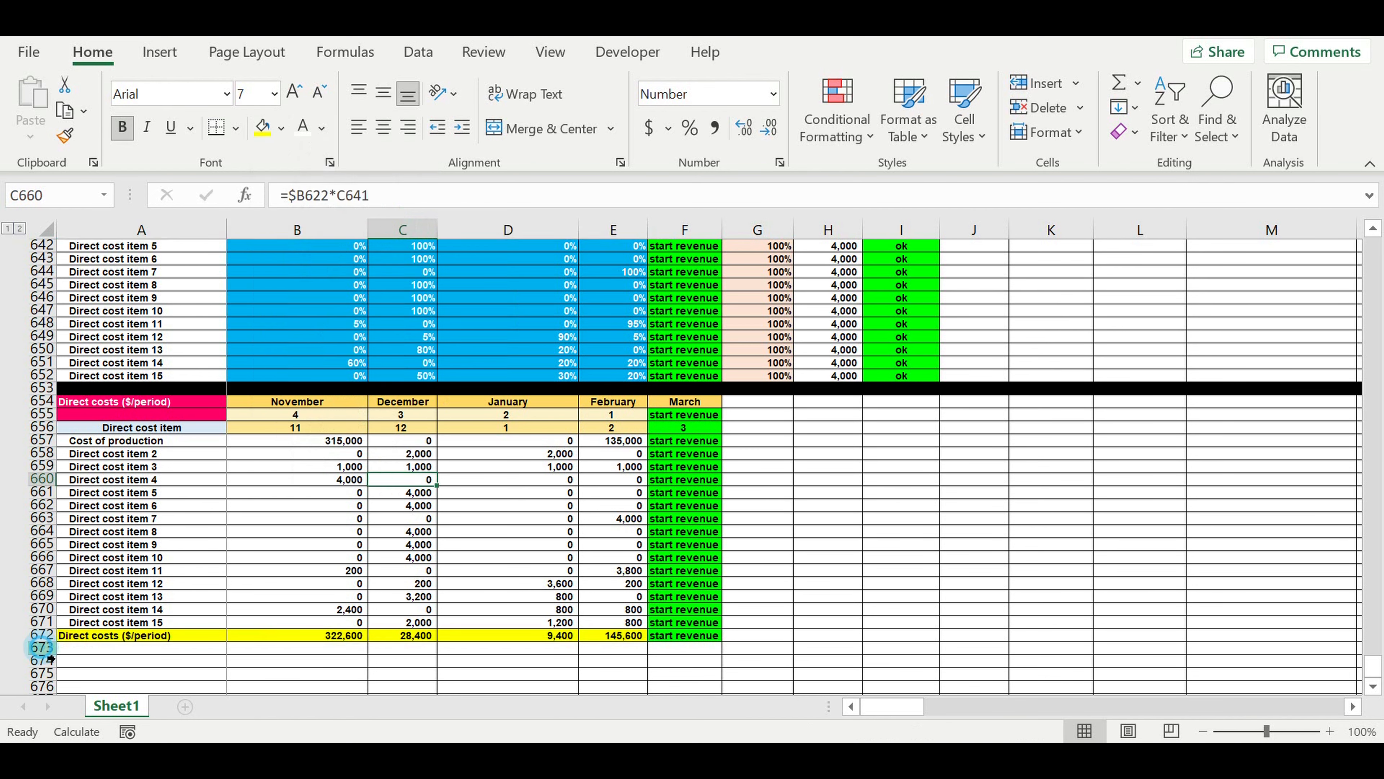
# Fill the whole of row 673 with black as a separator below the table.
pyautogui.click(42, 647)
pyautogui.click(281, 128)
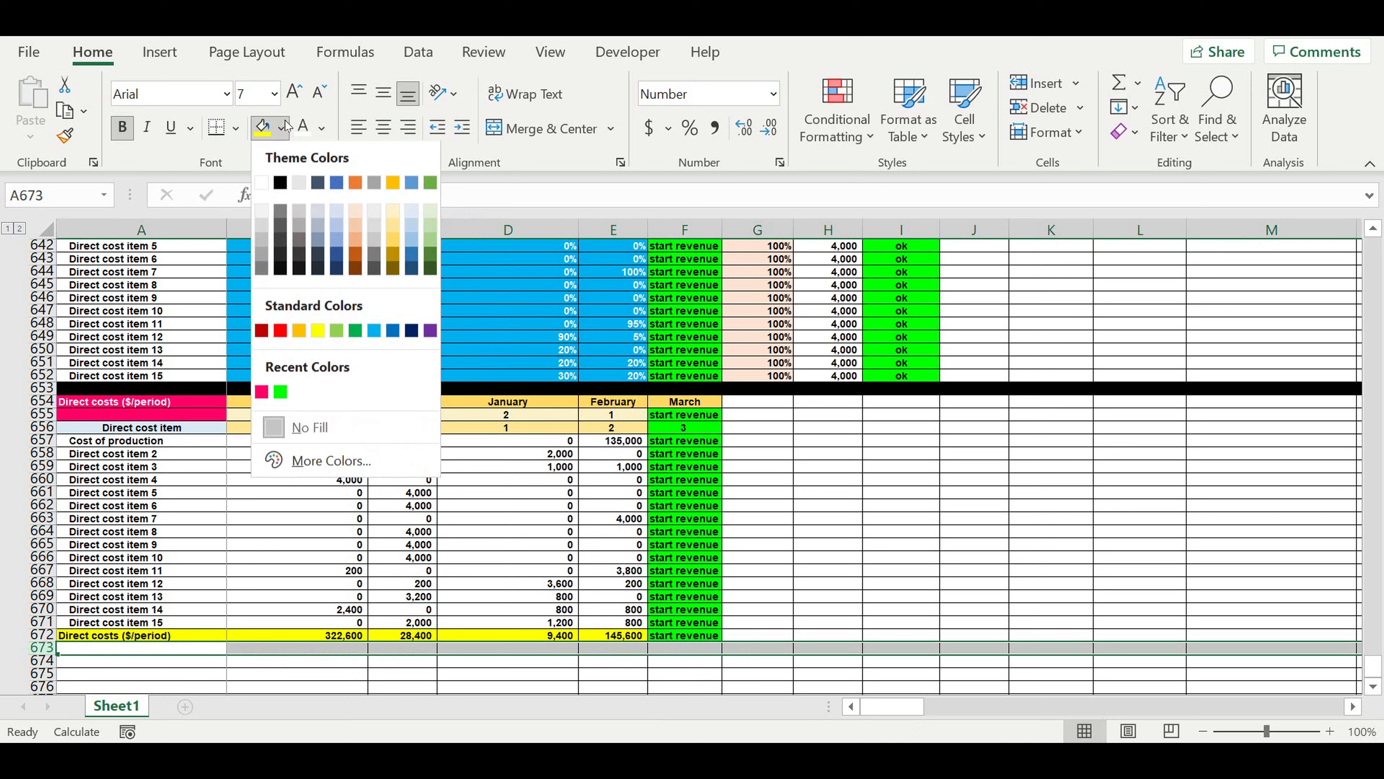
pyautogui.click(281, 182)
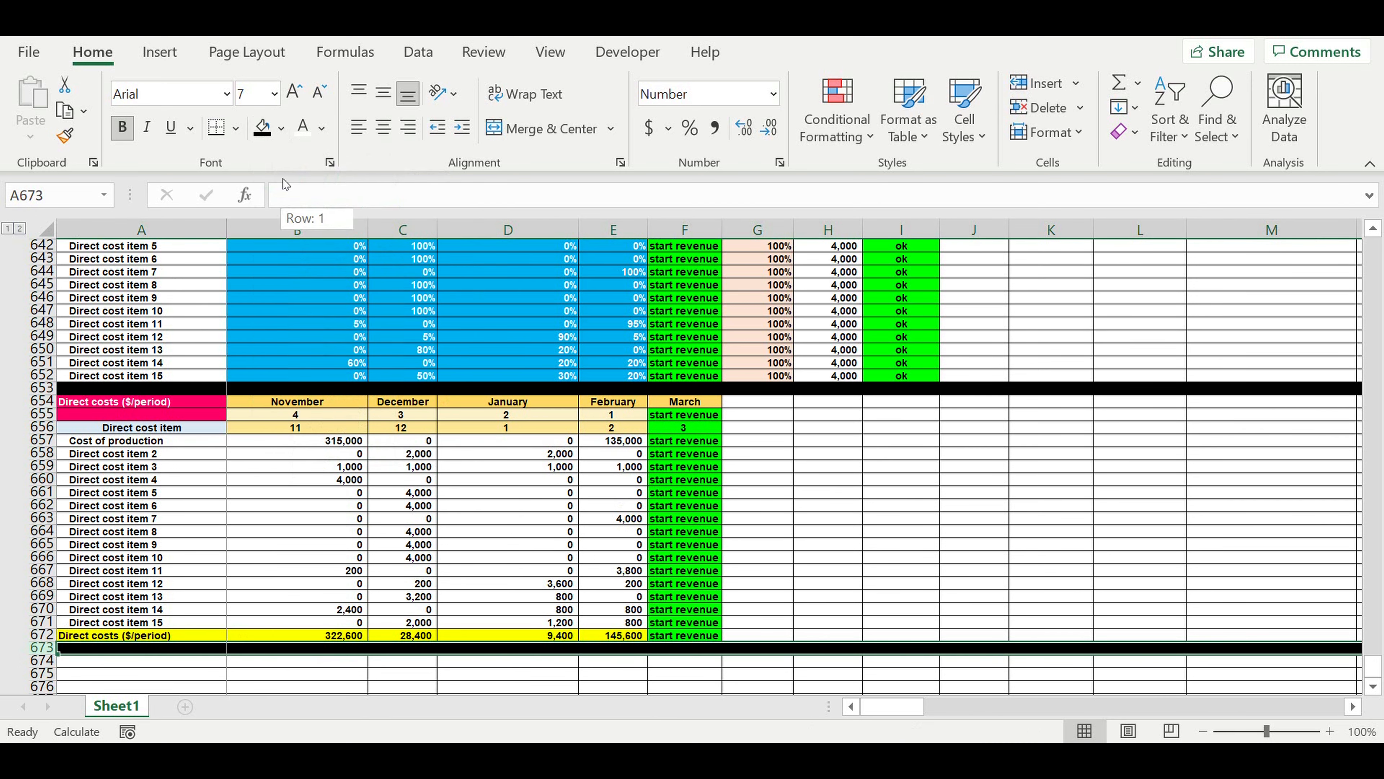
pyautogui.click(456, 537)
pyautogui.click(897, 519)
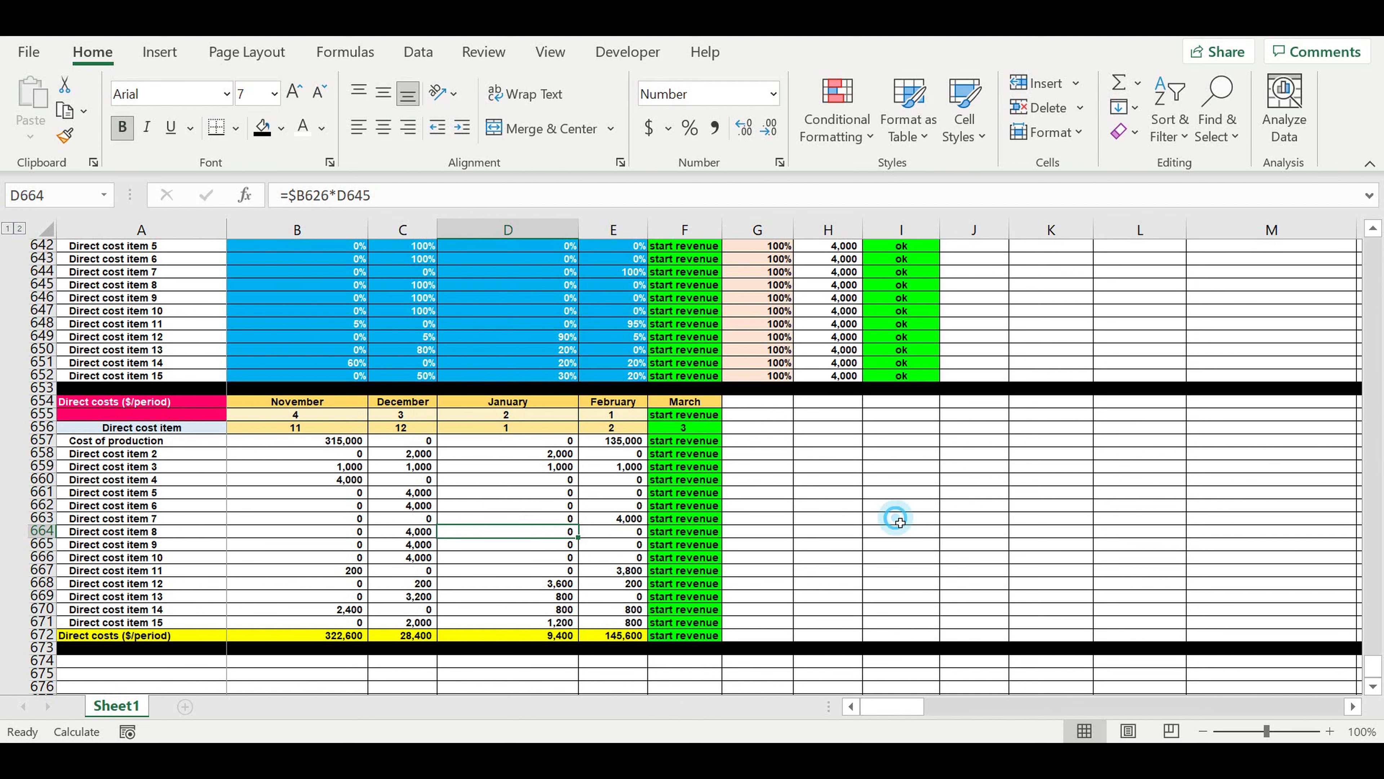
pyautogui.click(826, 523)
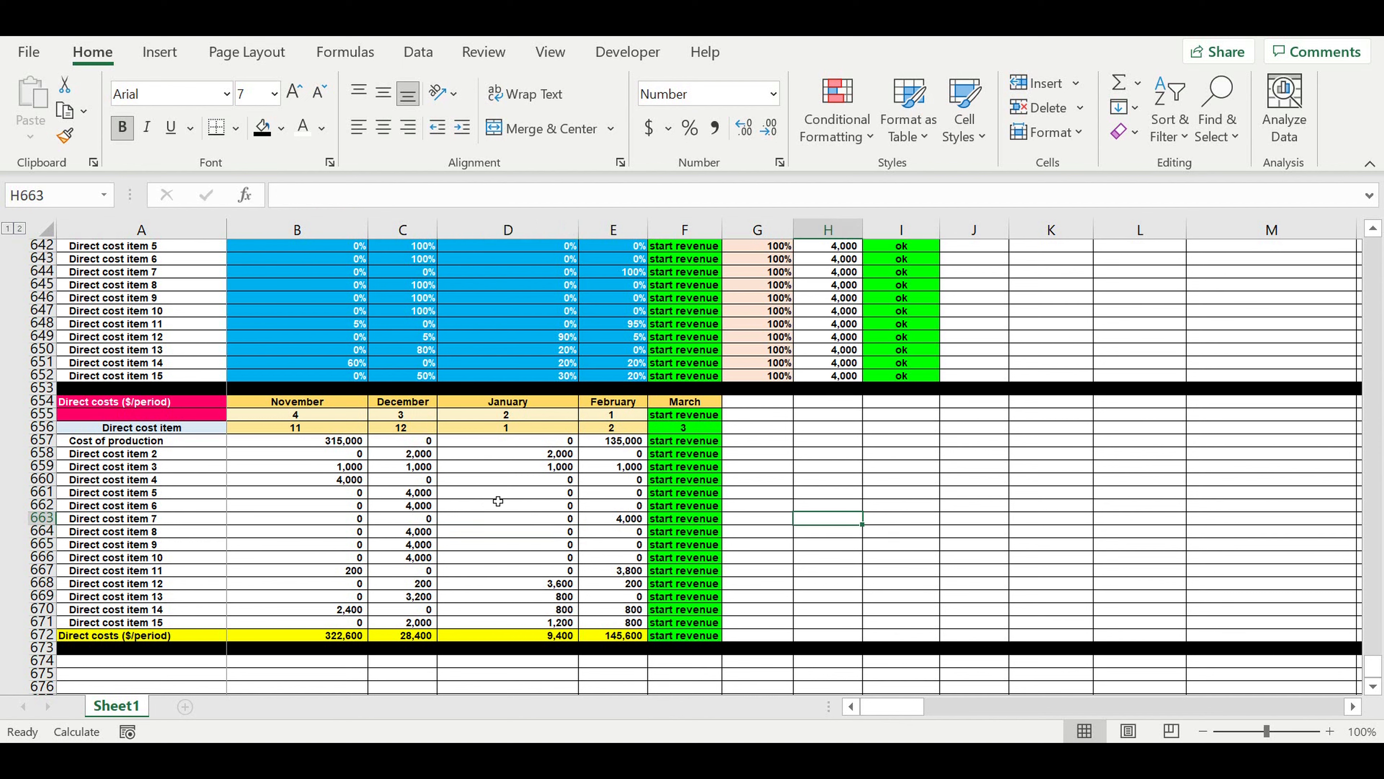
pyautogui.moveTo(323, 636); pyautogui.dragTo(626, 637)
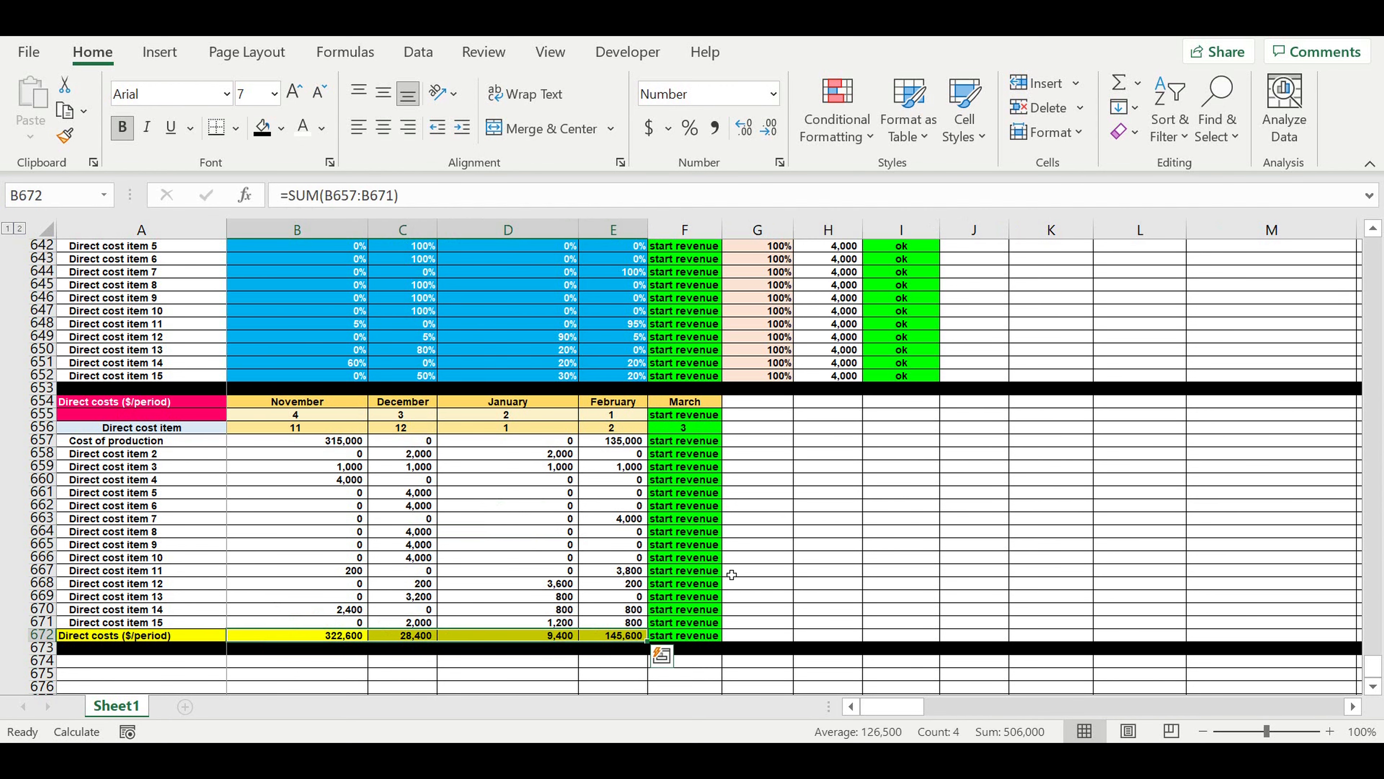
pyautogui.scroll(12, 724, 543)
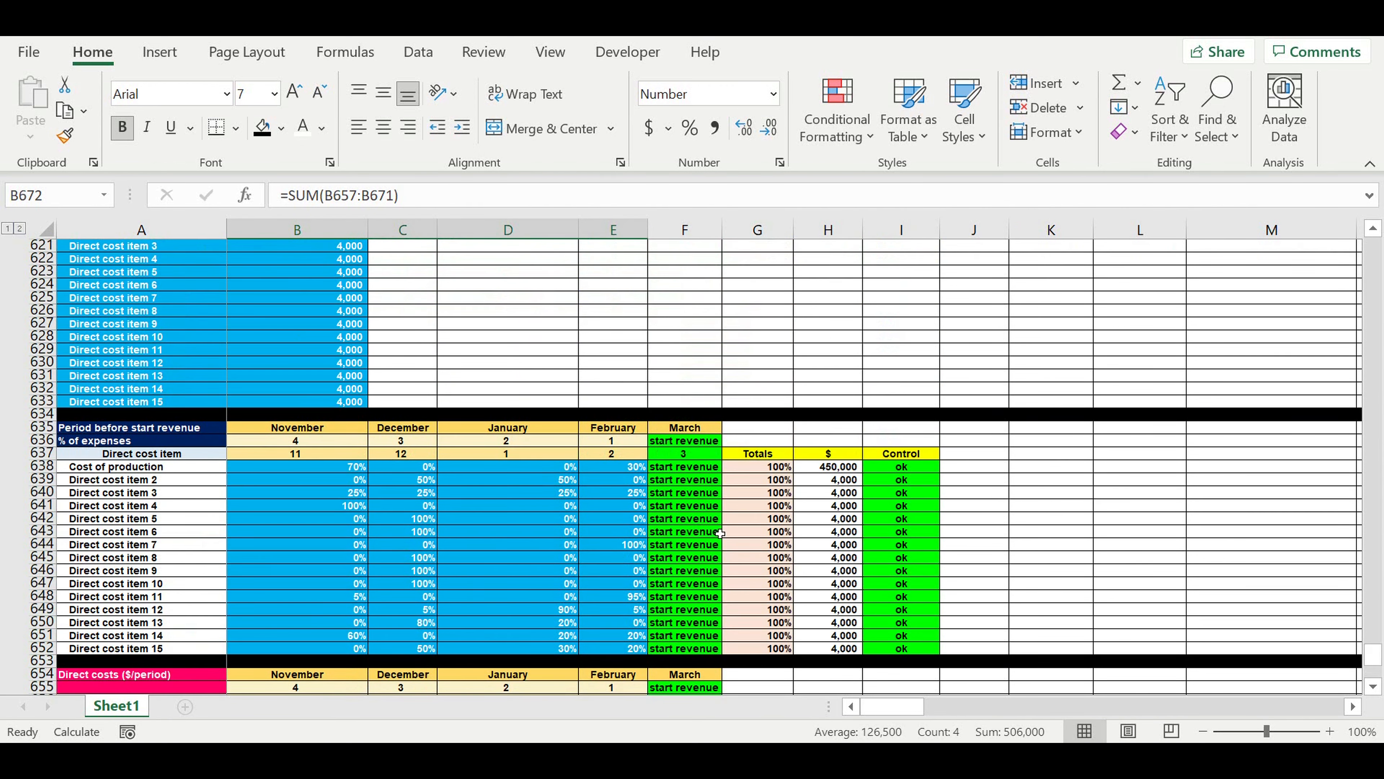
# Insert a blank row 243 below the "Start selling (0-1-0)" row in the Chronology section and remove its black fill.
pyautogui.scroll(4, 720, 534)
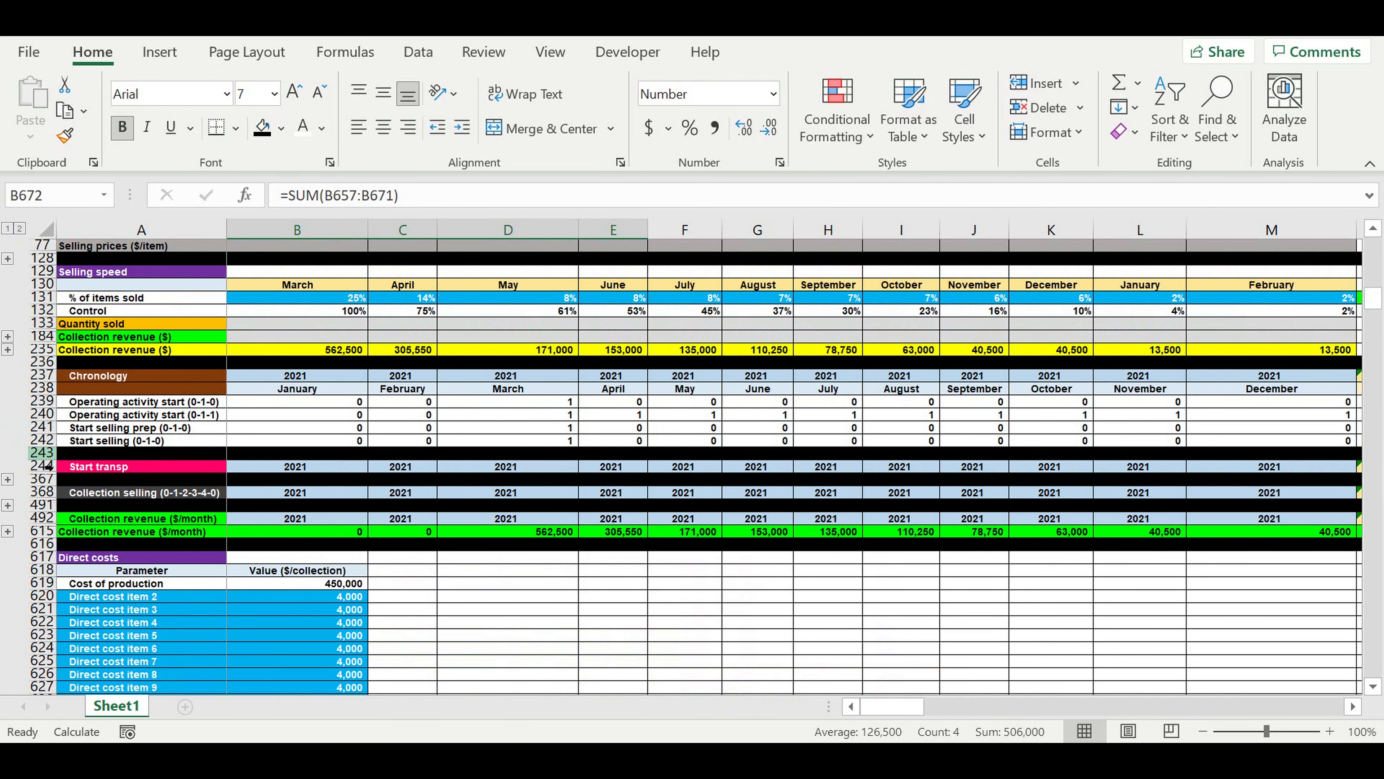
pyautogui.click(43, 455)
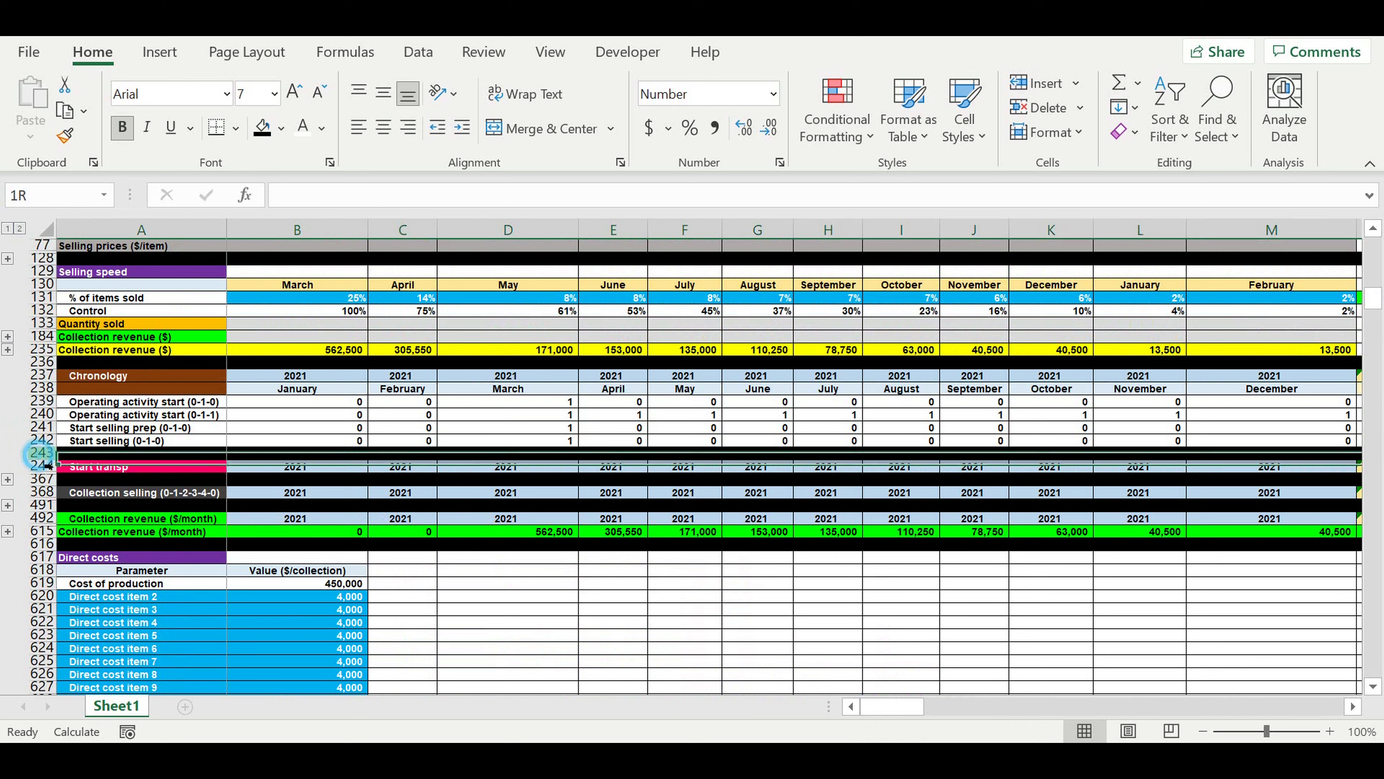
pyautogui.rightClick(41, 457)
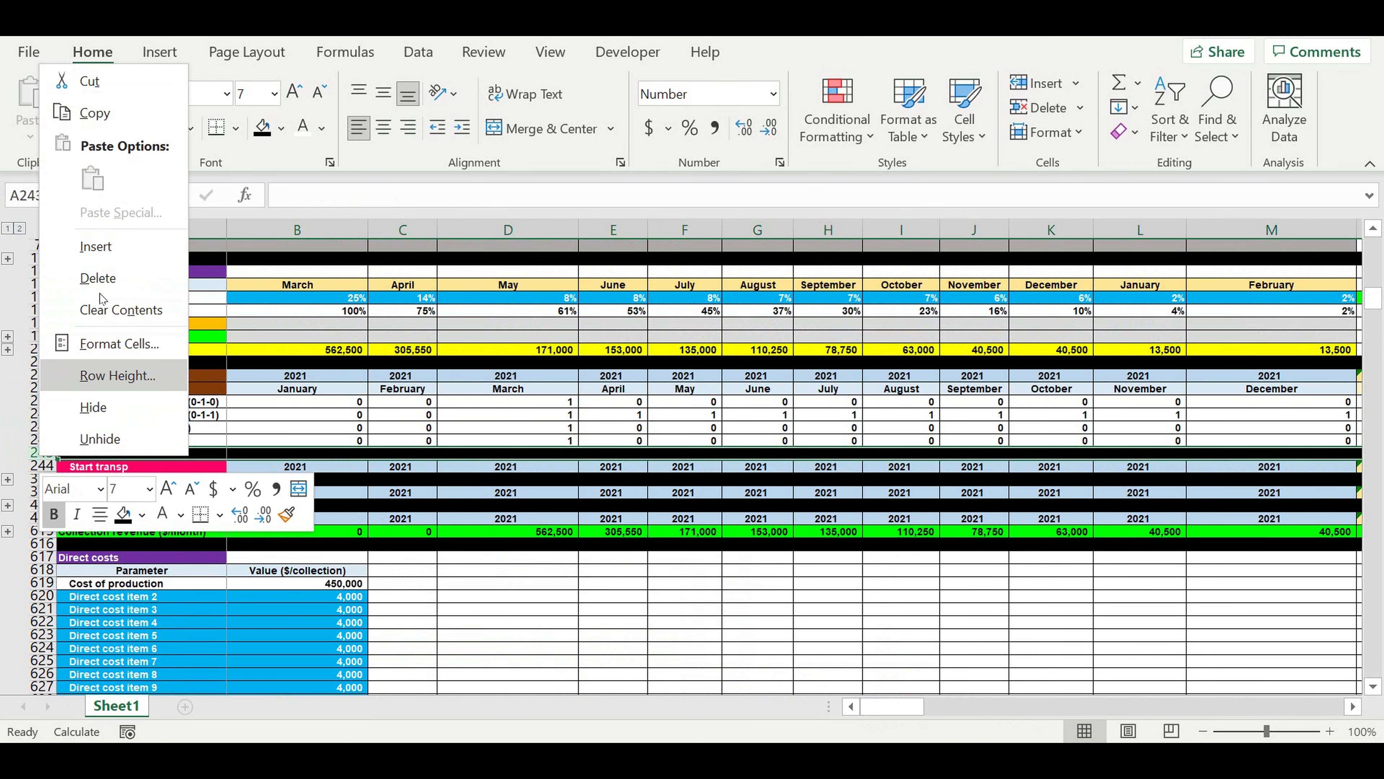
pyautogui.press('Escape')
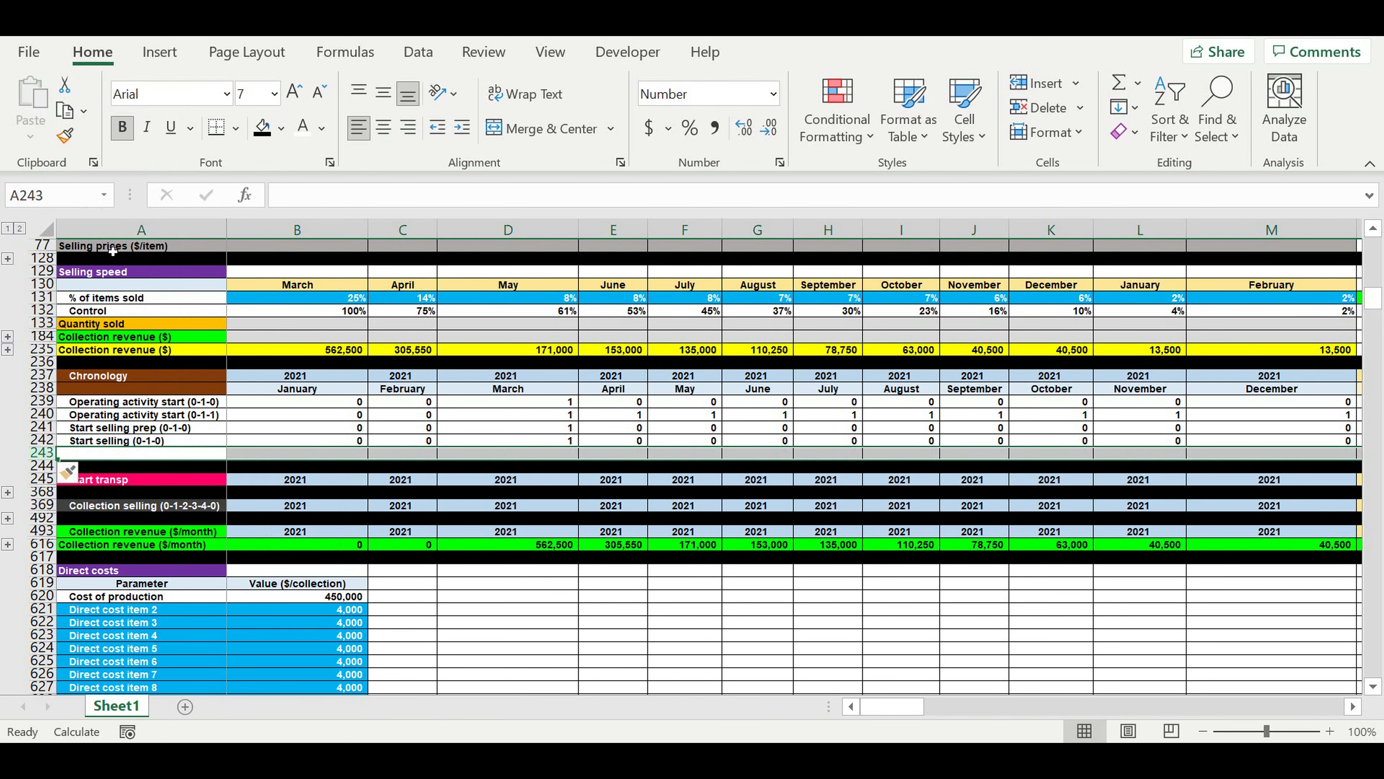
pyautogui.click(124, 505)
# Label A243 "End of direct costs (0-1-0)".
pyautogui.click(118, 456)
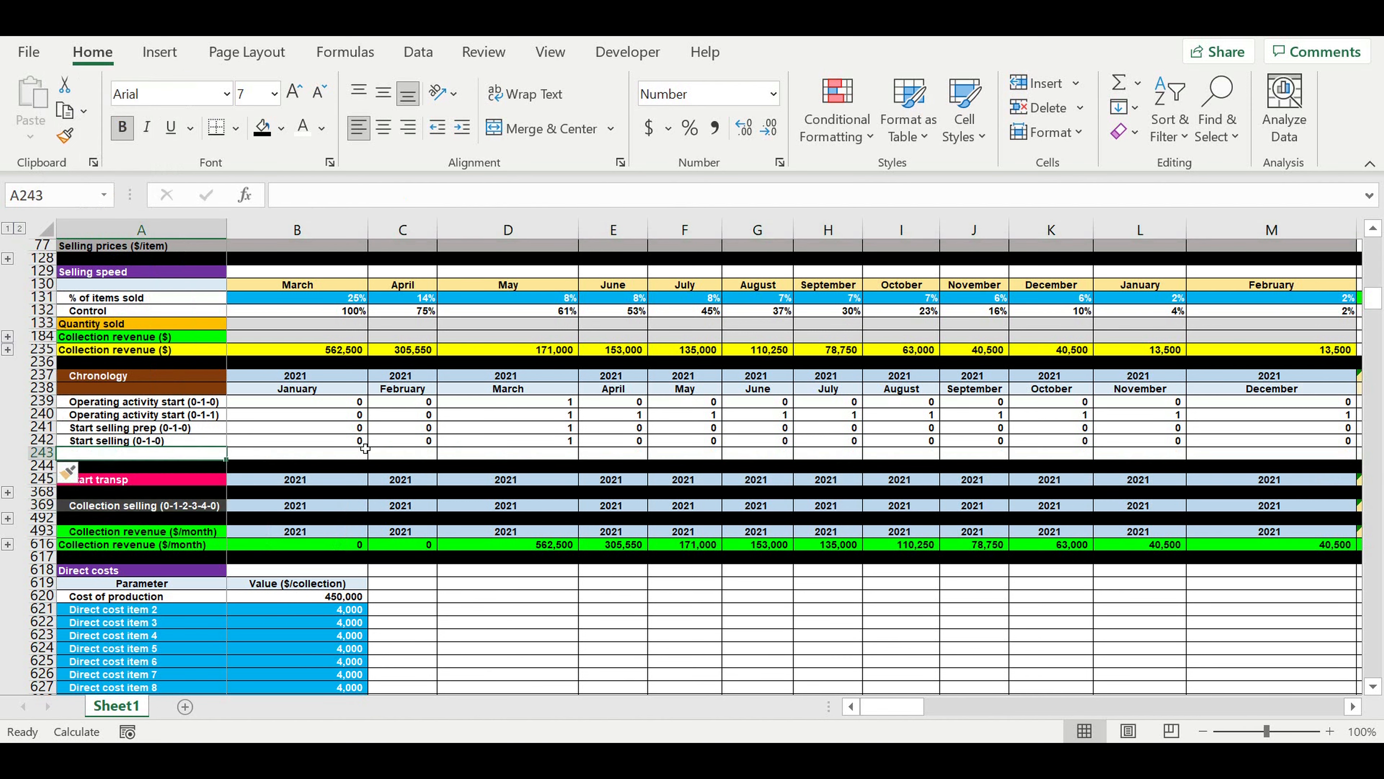
pyautogui.write('End')
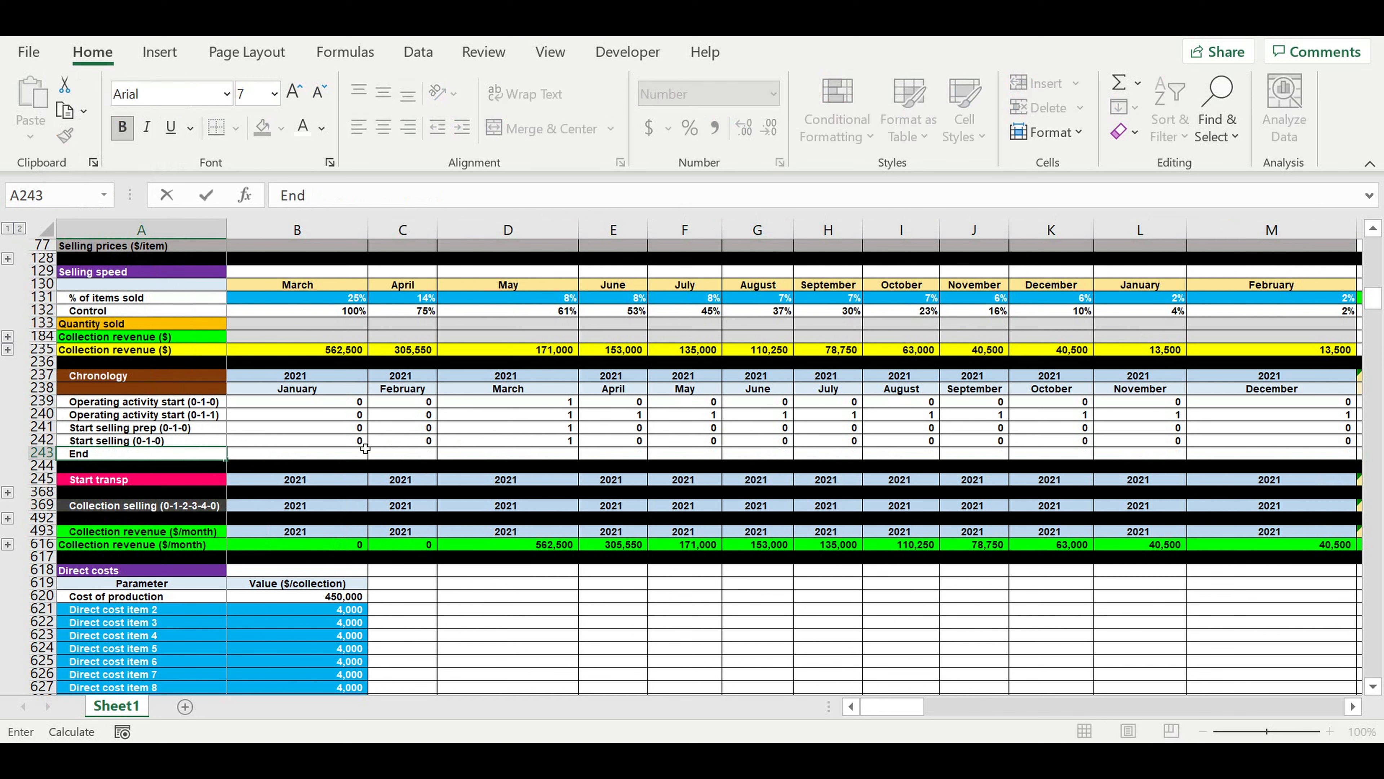
pyautogui.write(' of direct costs')
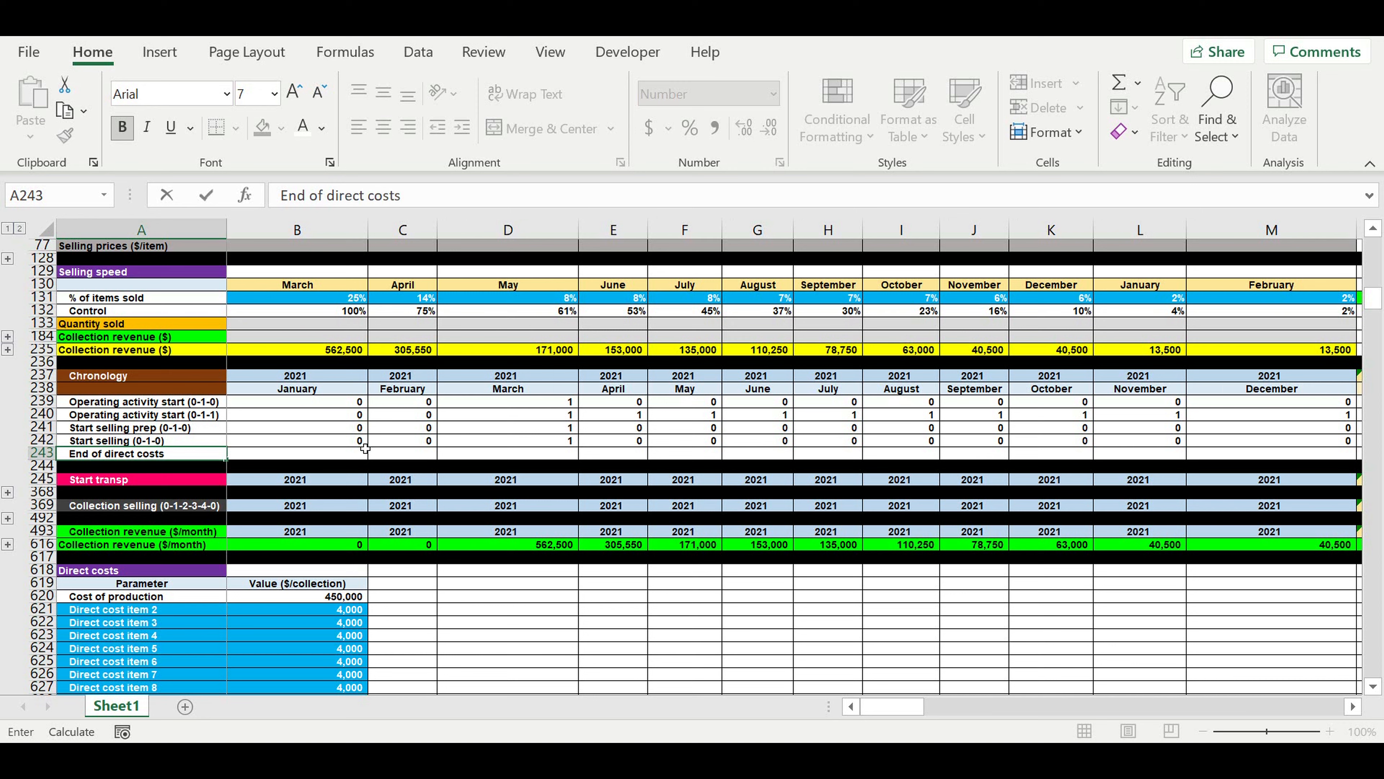
pyautogui.write(' (0-1-0')
pyautogui.press('Return')
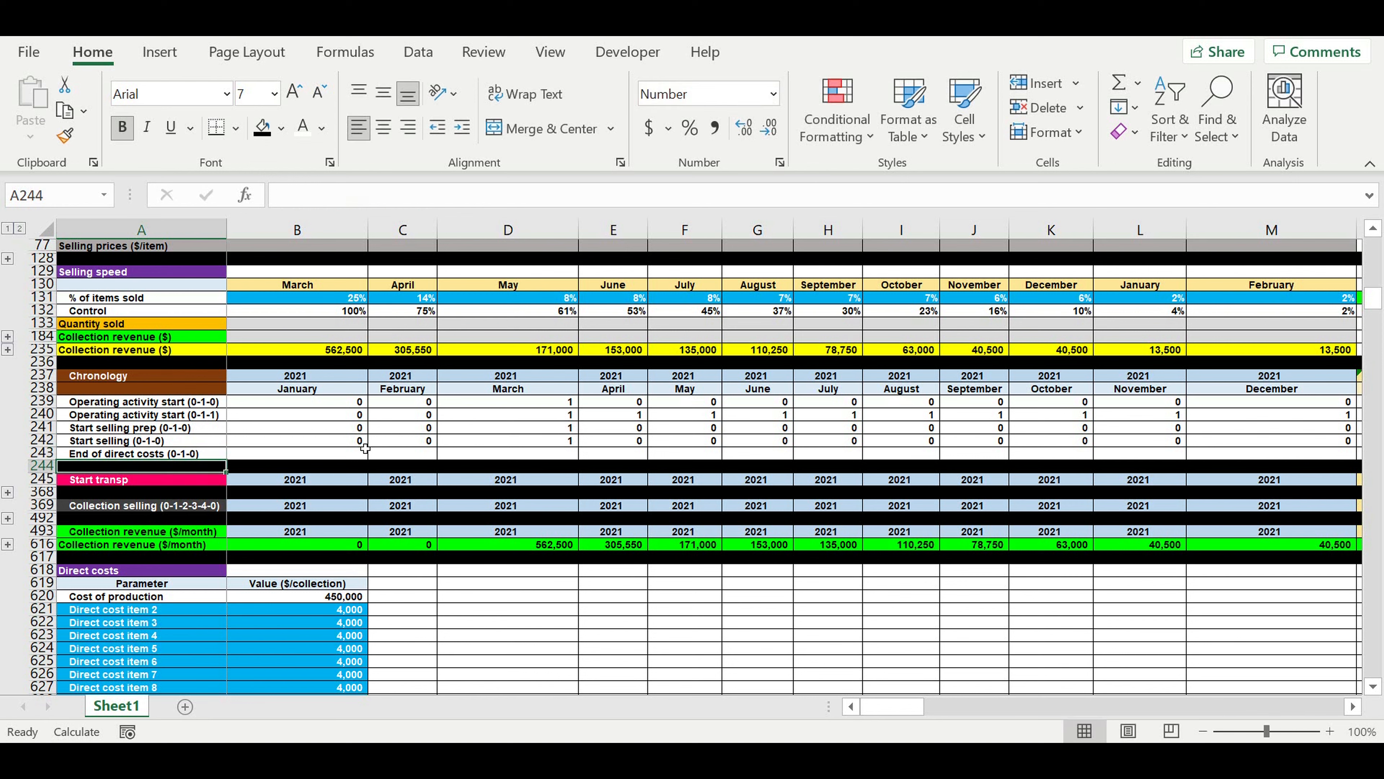
# Enter =C242 in B243 so the end of direct costs refers to the following month's selling start.
pyautogui.click(347, 455)
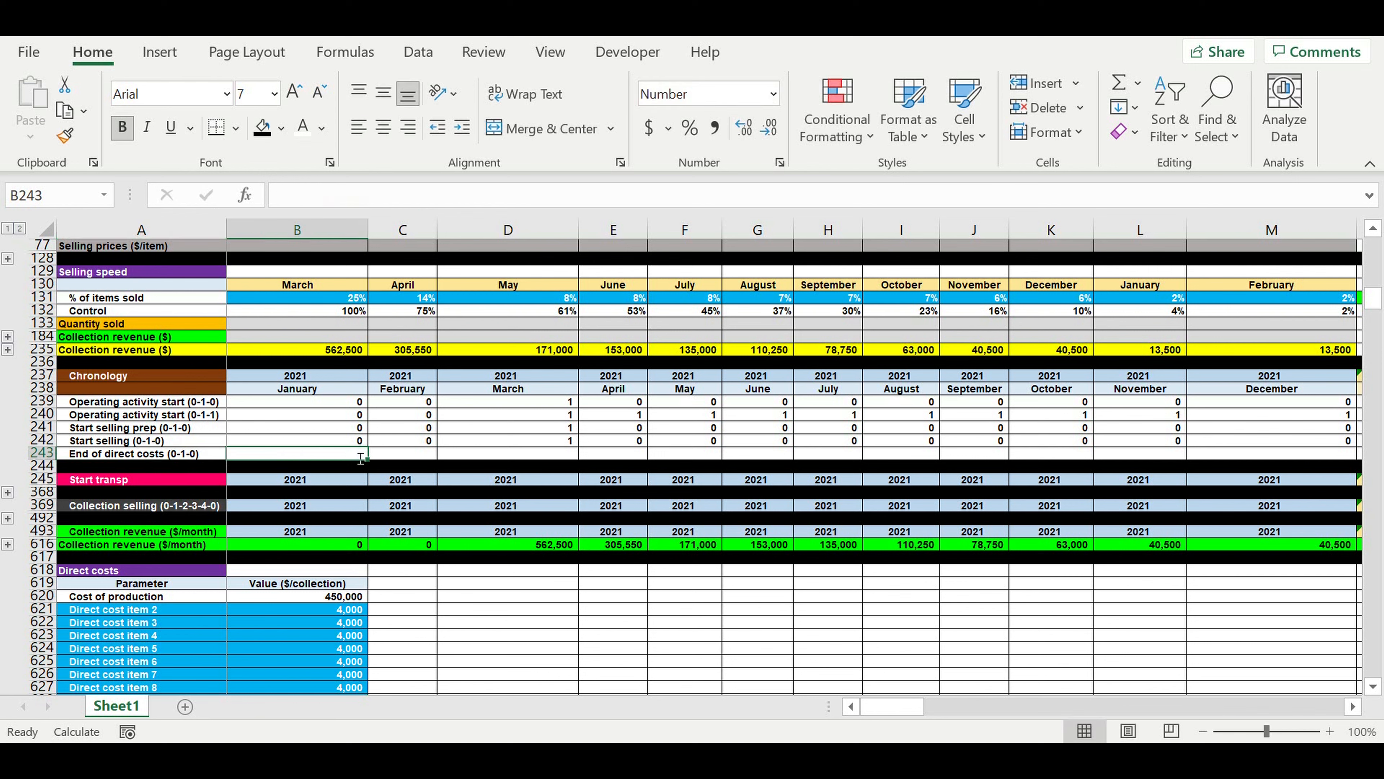
pyautogui.write('=')
pyautogui.click(411, 445)
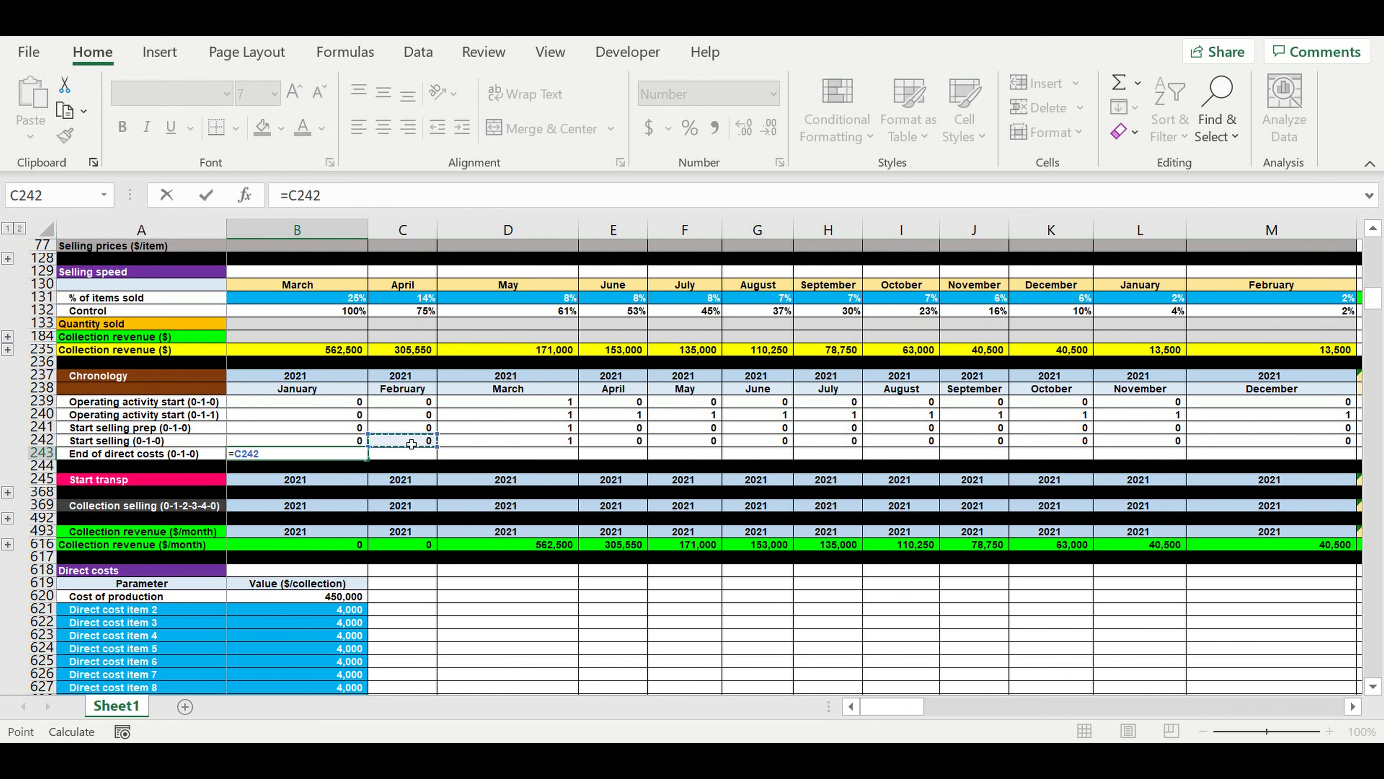
pyautogui.press('Return')
# Fill the B243 formula across row 243 to December 2030 in DQ243 and check the copied formula in C243.
pyautogui.click(344, 456)
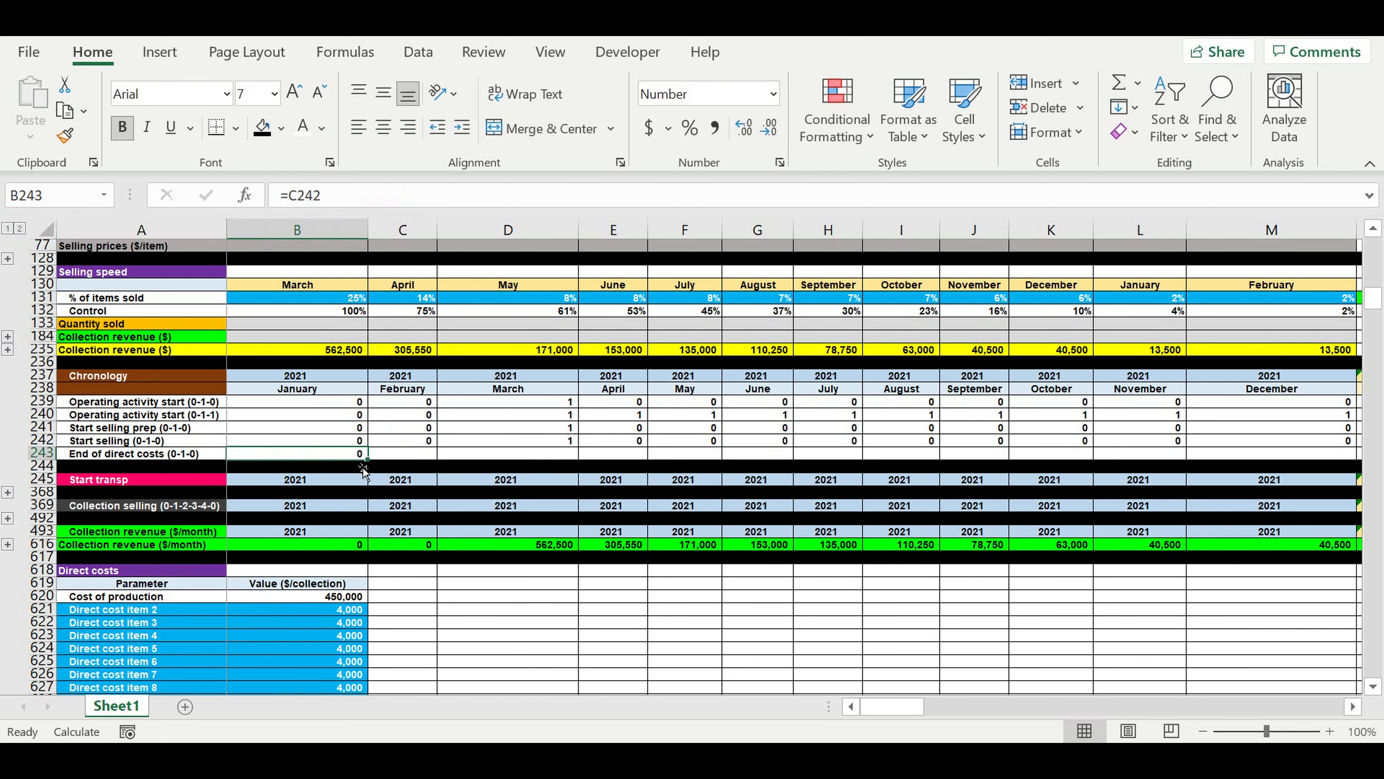
pyautogui.moveTo(367, 460); pyautogui.dragTo(1253, 442)
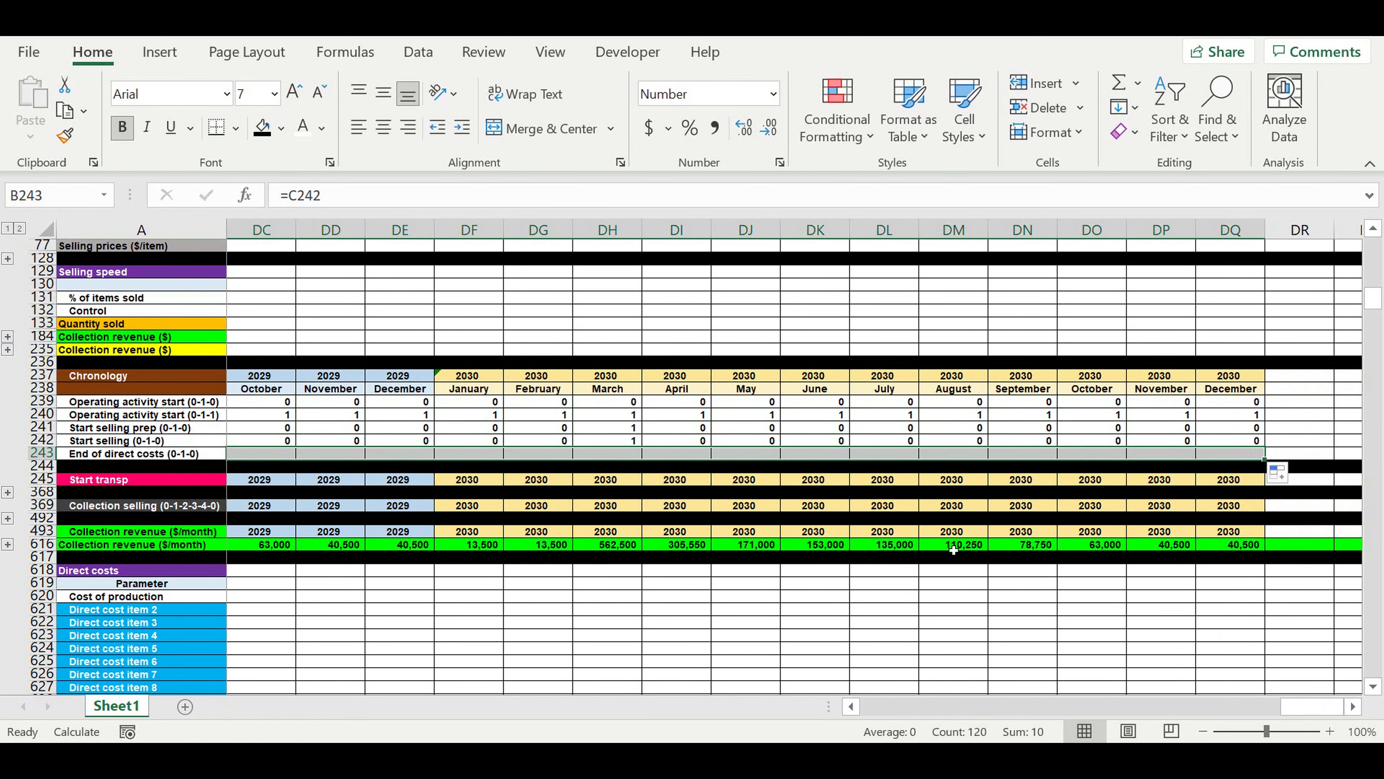
pyautogui.moveTo(1310, 706); pyautogui.dragTo(1030, 723)
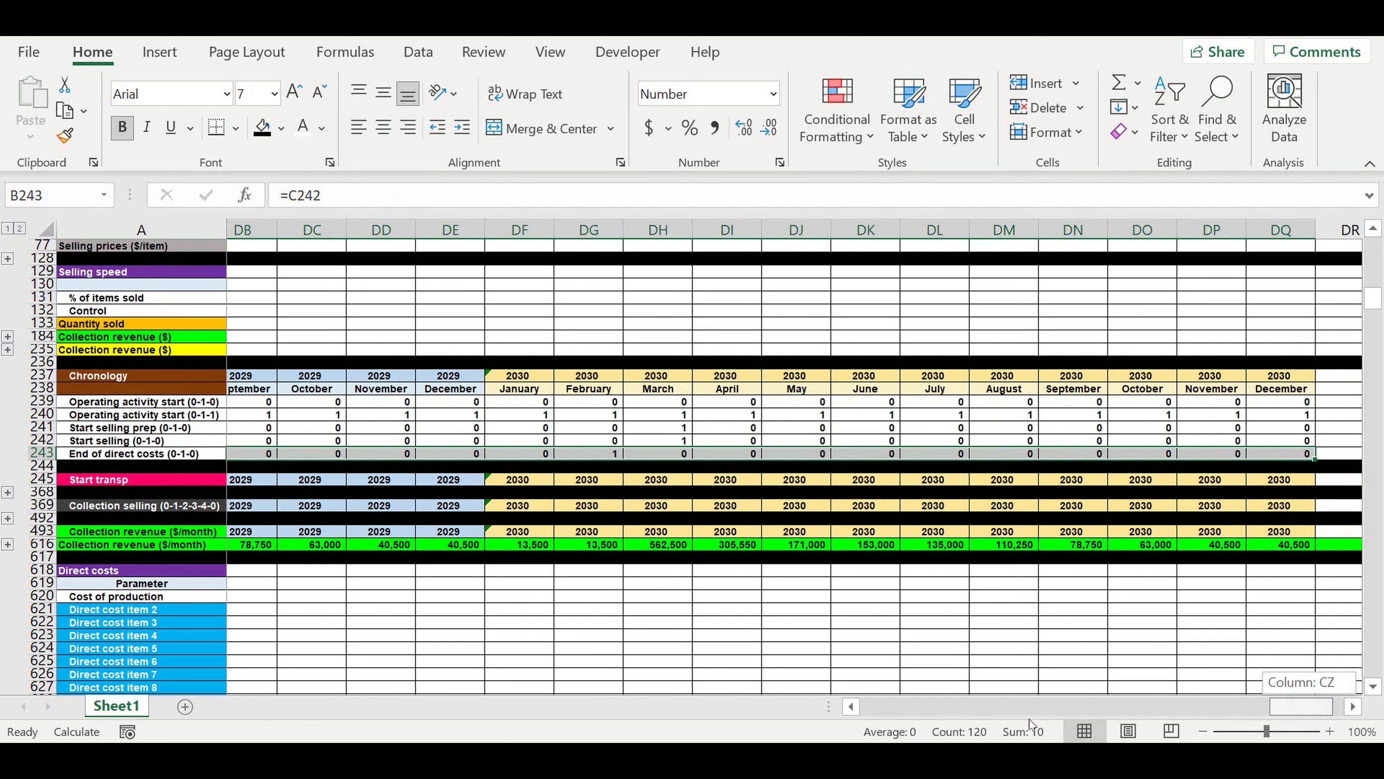
pyautogui.moveTo(831, 725); pyautogui.dragTo(721, 727)
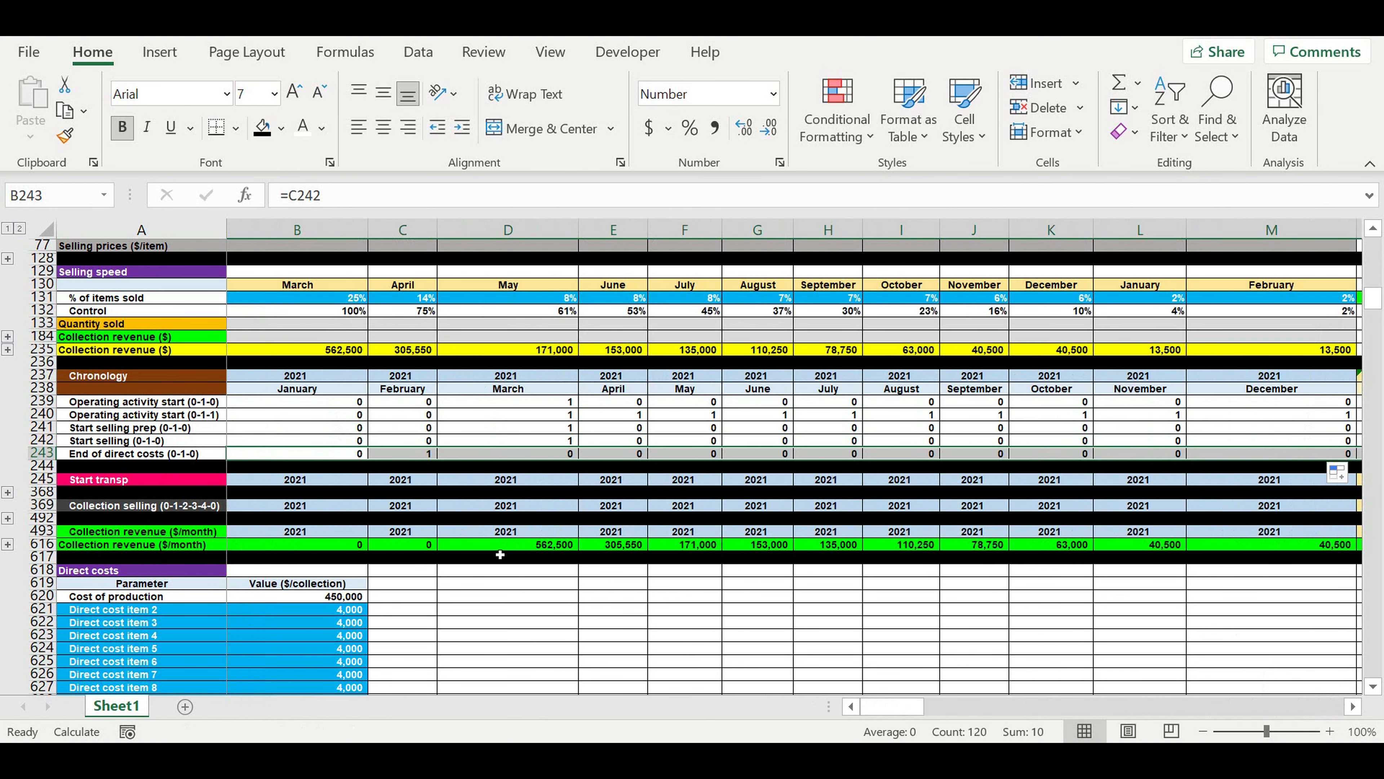
pyautogui.click(571, 592)
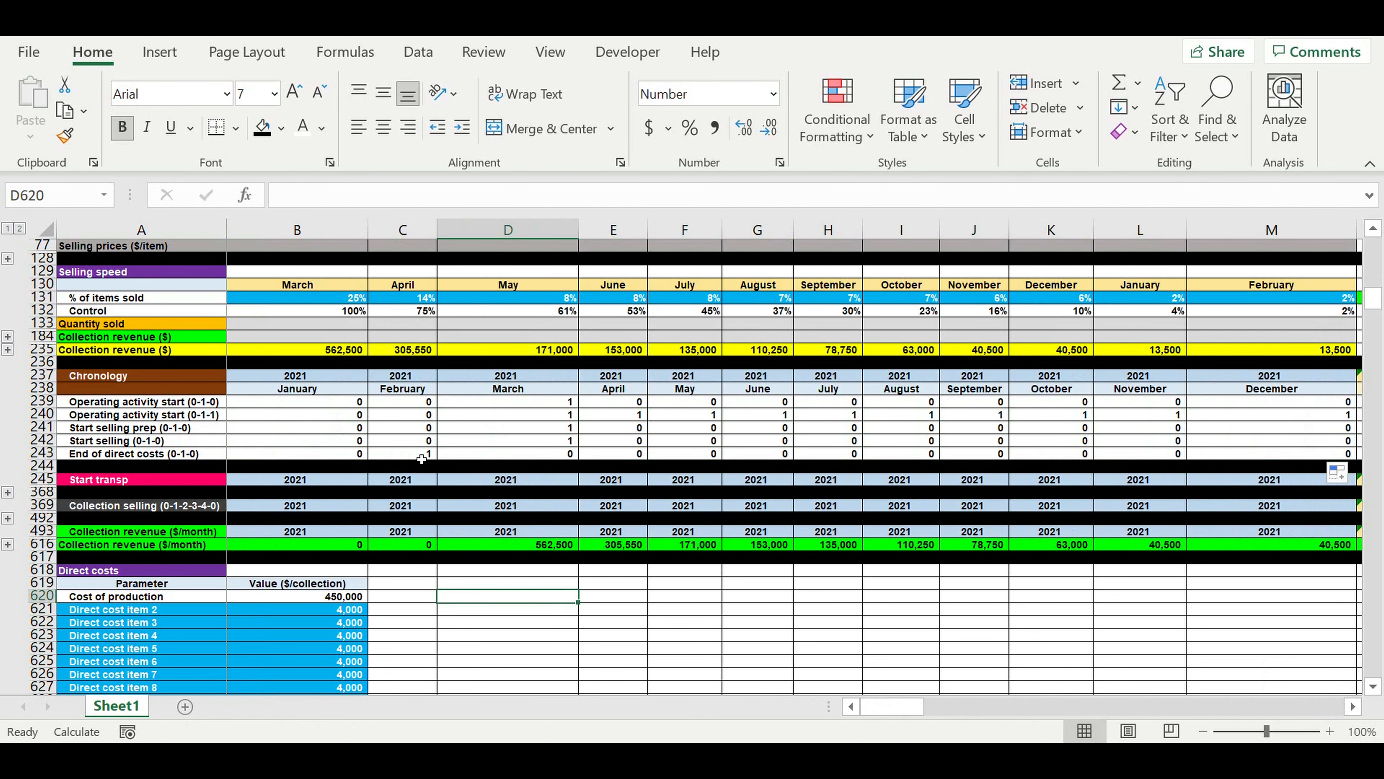
pyautogui.click(421, 454)
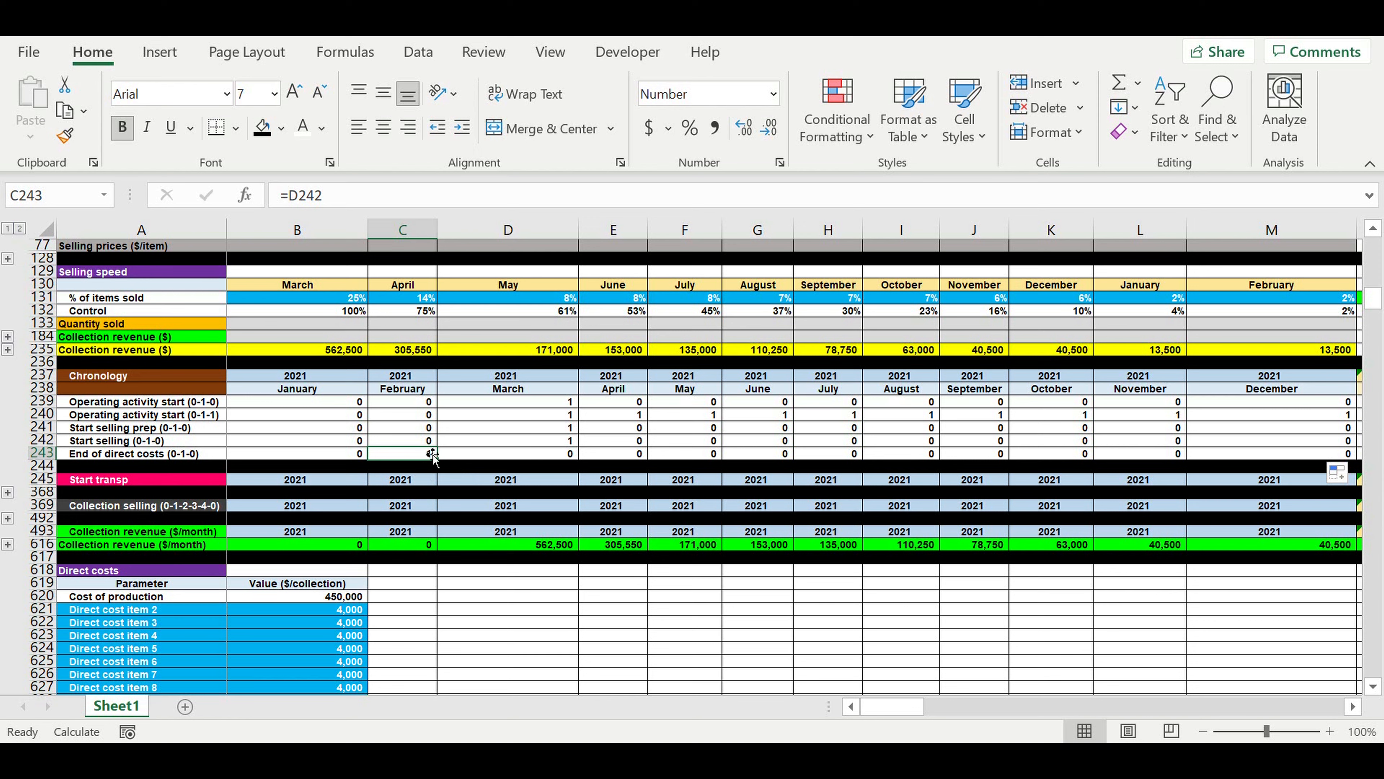
pyautogui.click(497, 615)
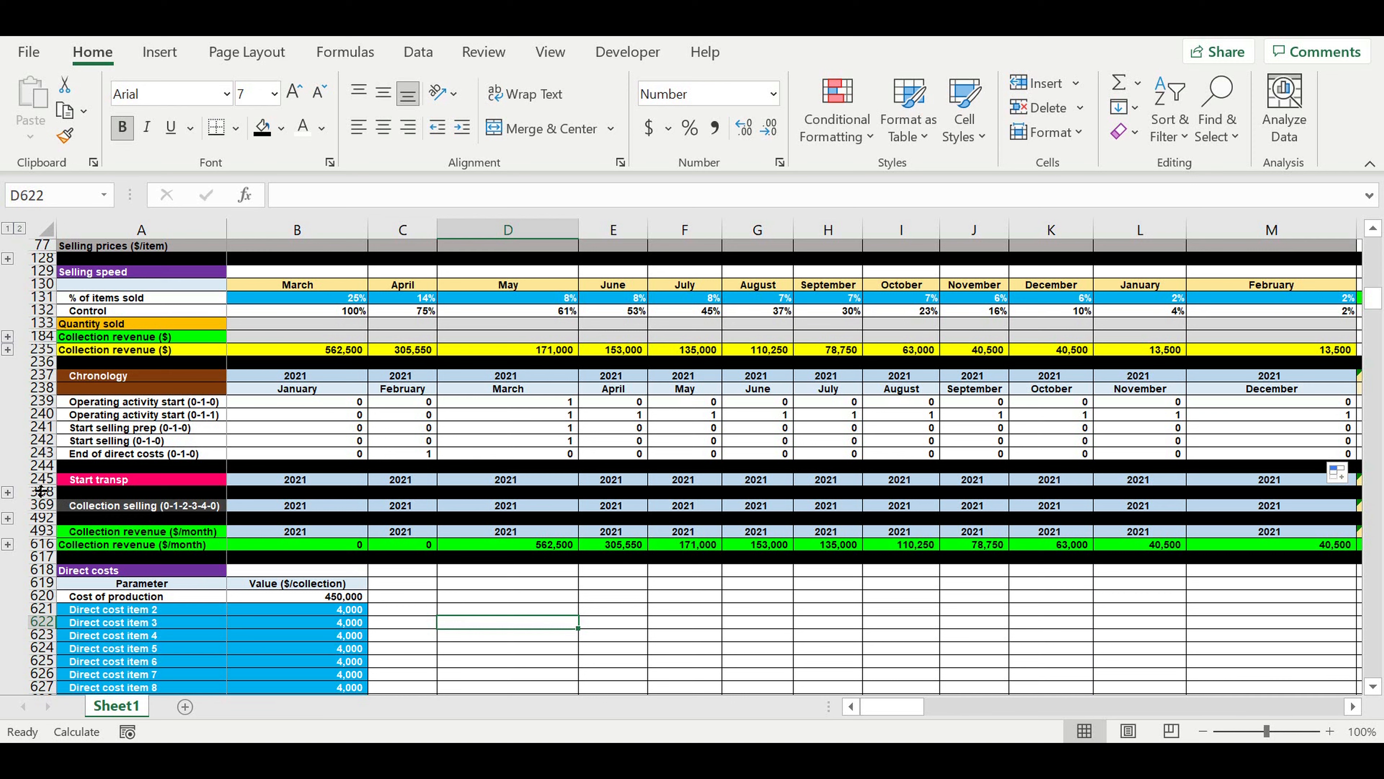
# Copy the "Start transp" block in rows 245:368 and paste it at row 675, below the direct costs table.
pyautogui.click(36, 481)
pyautogui.moveTo(36, 485); pyautogui.dragTo(37, 493)
pyautogui.hotkey('ctrl', 'c')
pyautogui.scroll(-7, 313, 476)
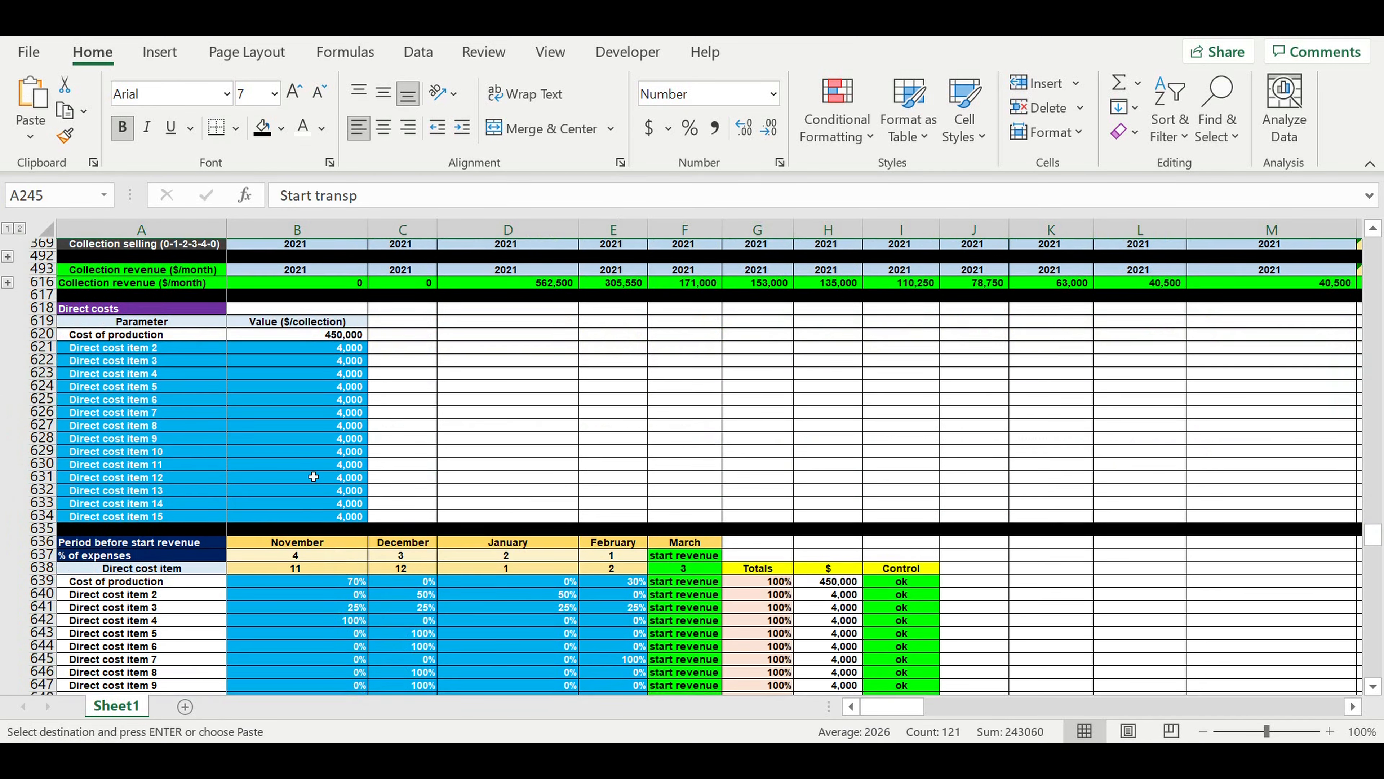
pyautogui.scroll(-16, 313, 476)
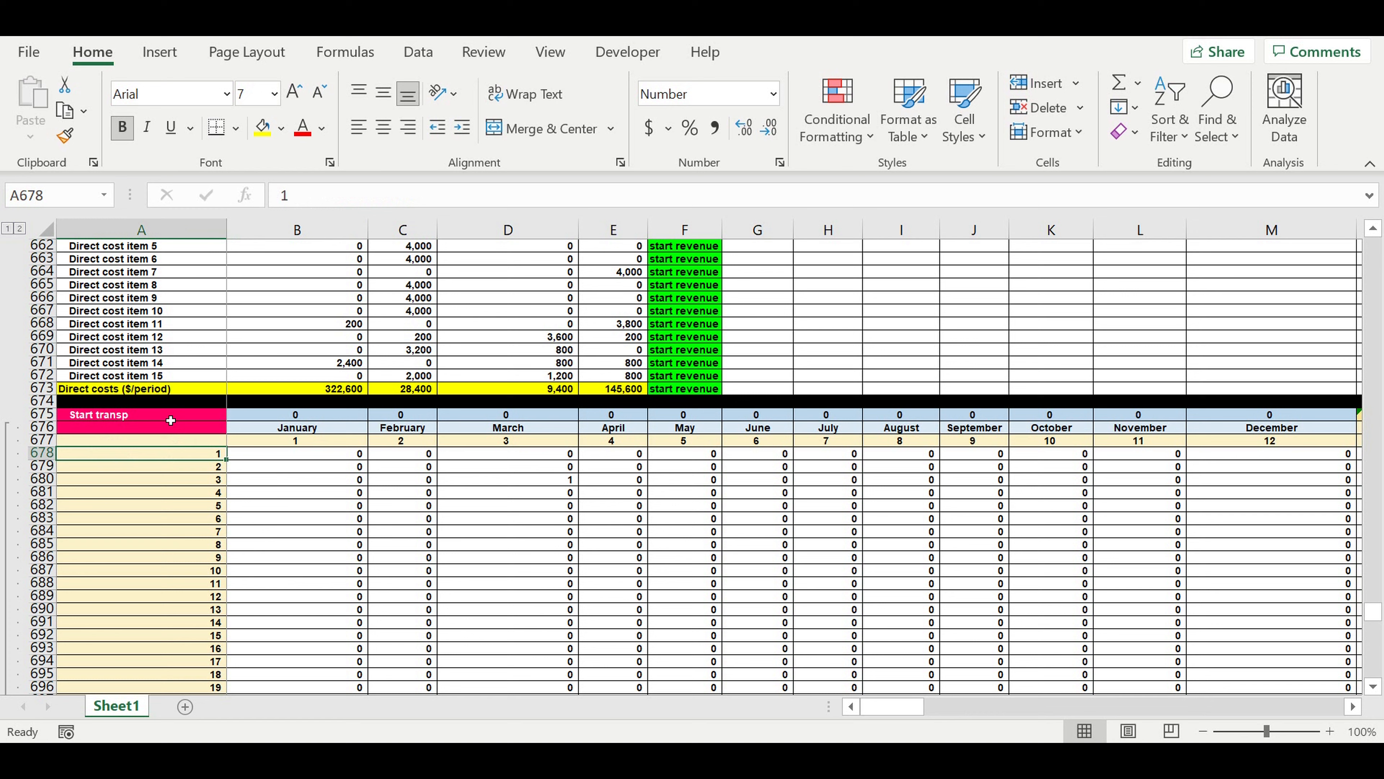
# Change the pasted block's heading in A675 to "Direct costs transp".
pyautogui.click(171, 420)
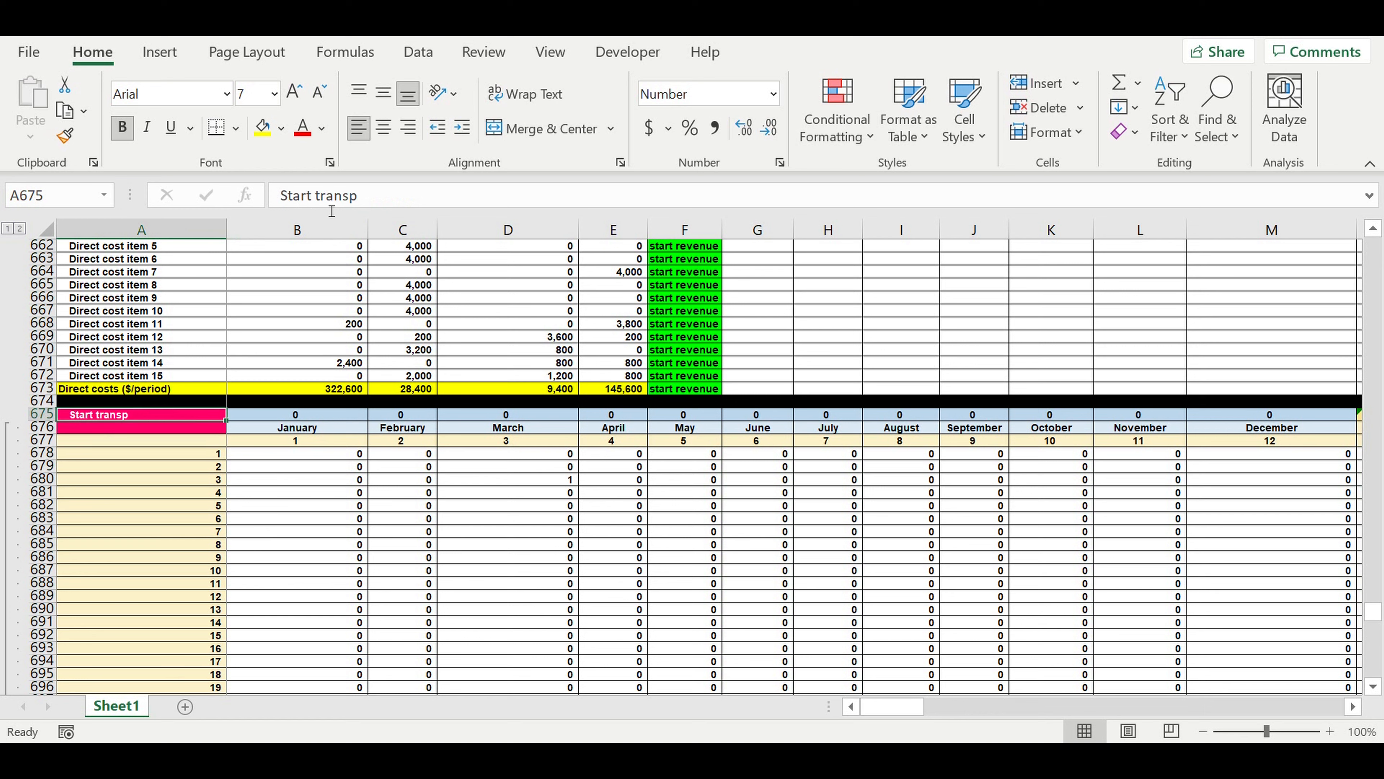
pyautogui.moveTo(312, 197); pyautogui.dragTo(280, 196)
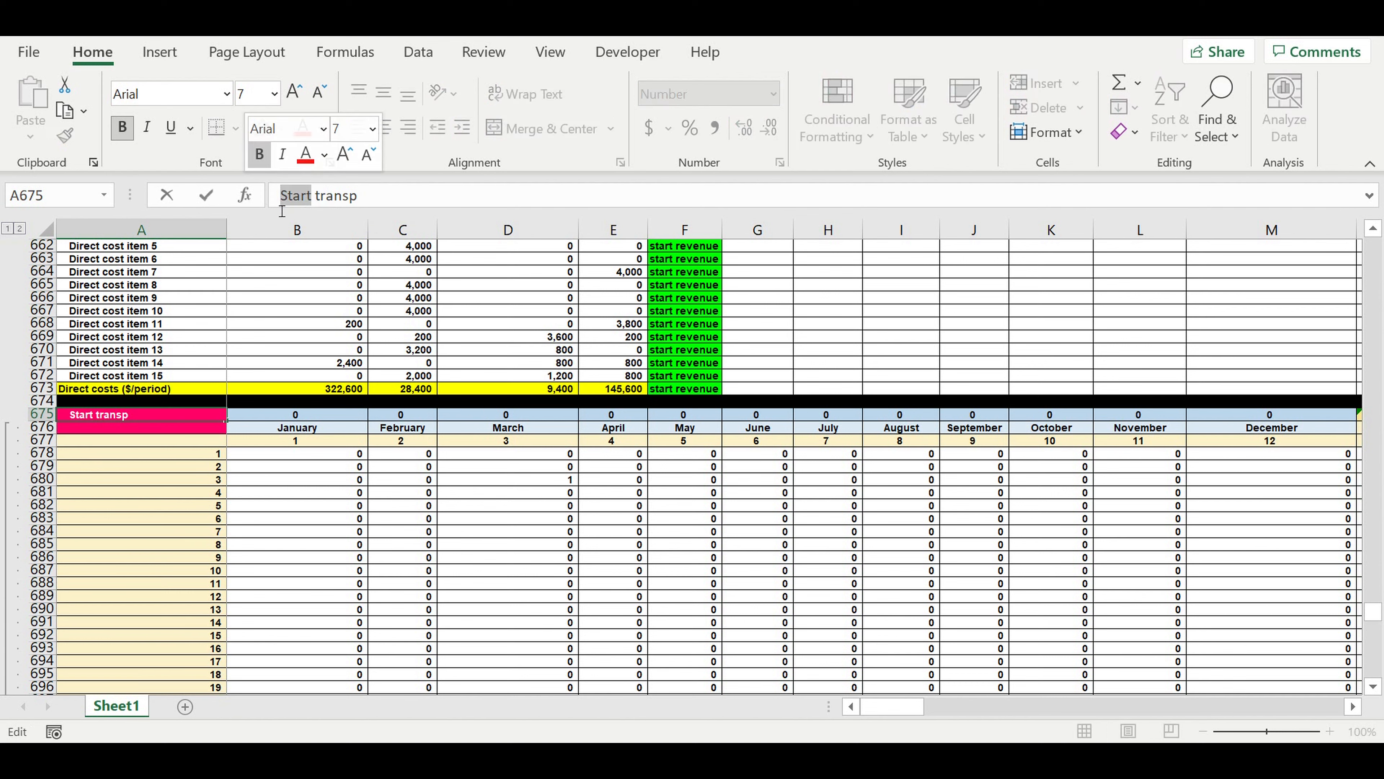
pyautogui.write('Direct costs')
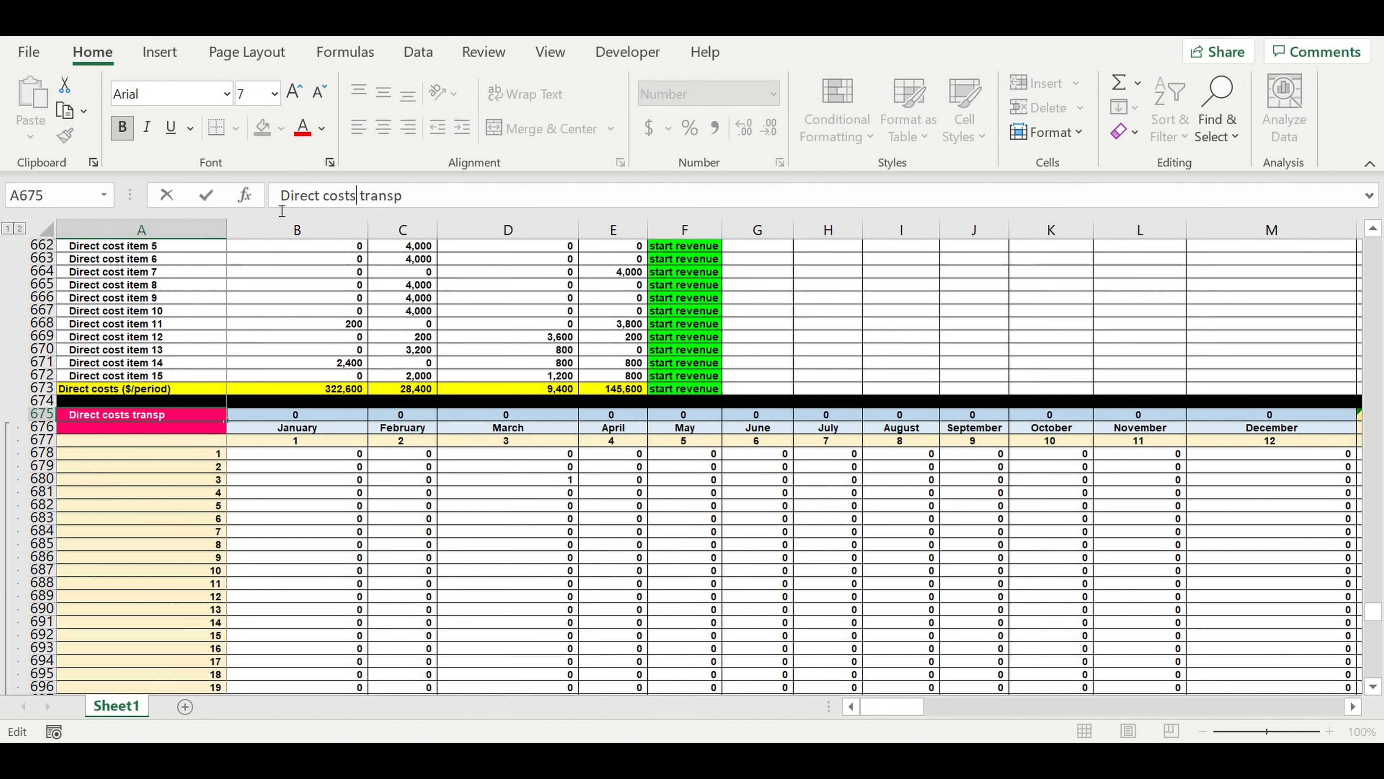
pyautogui.press('Return')
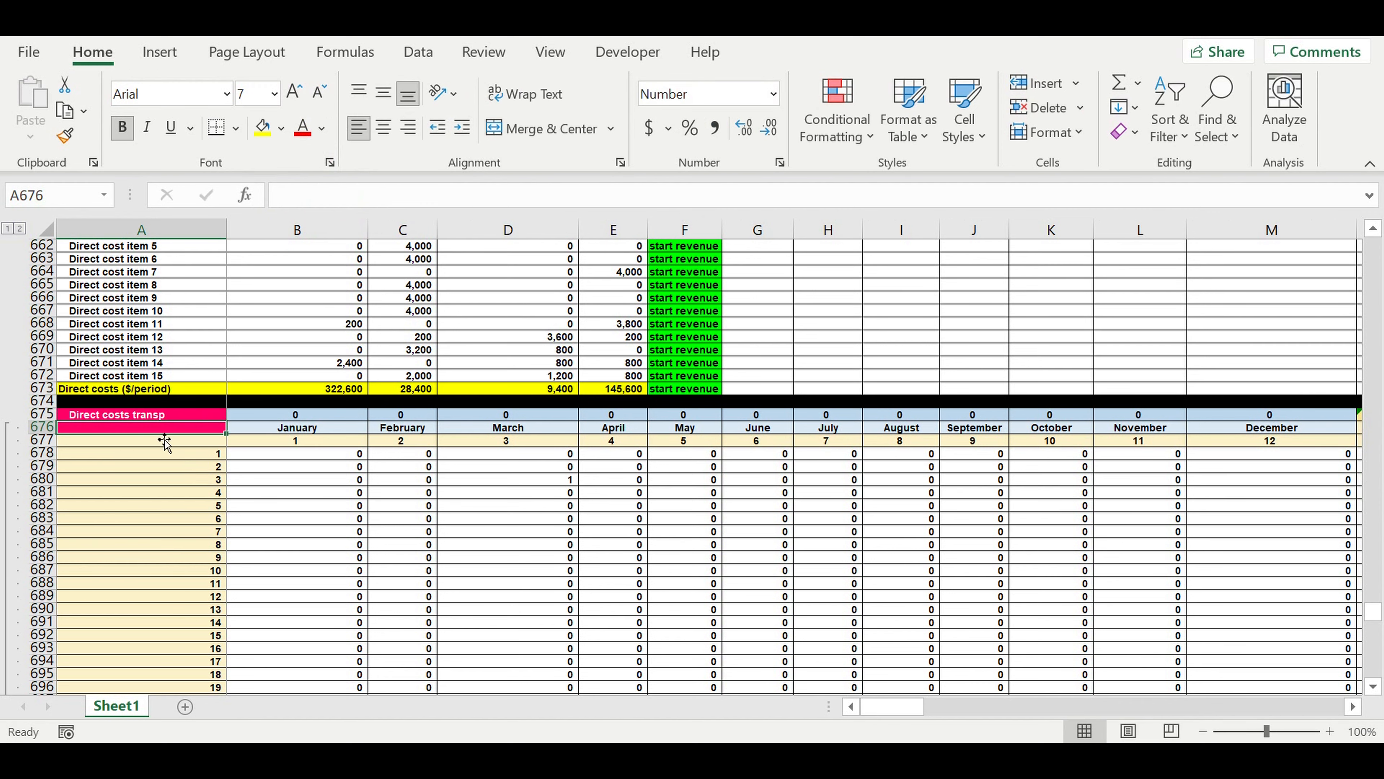
# Enter =B245 in B675 to link the Direct costs transp year header to the Start transp year header.
pyautogui.click(292, 415)
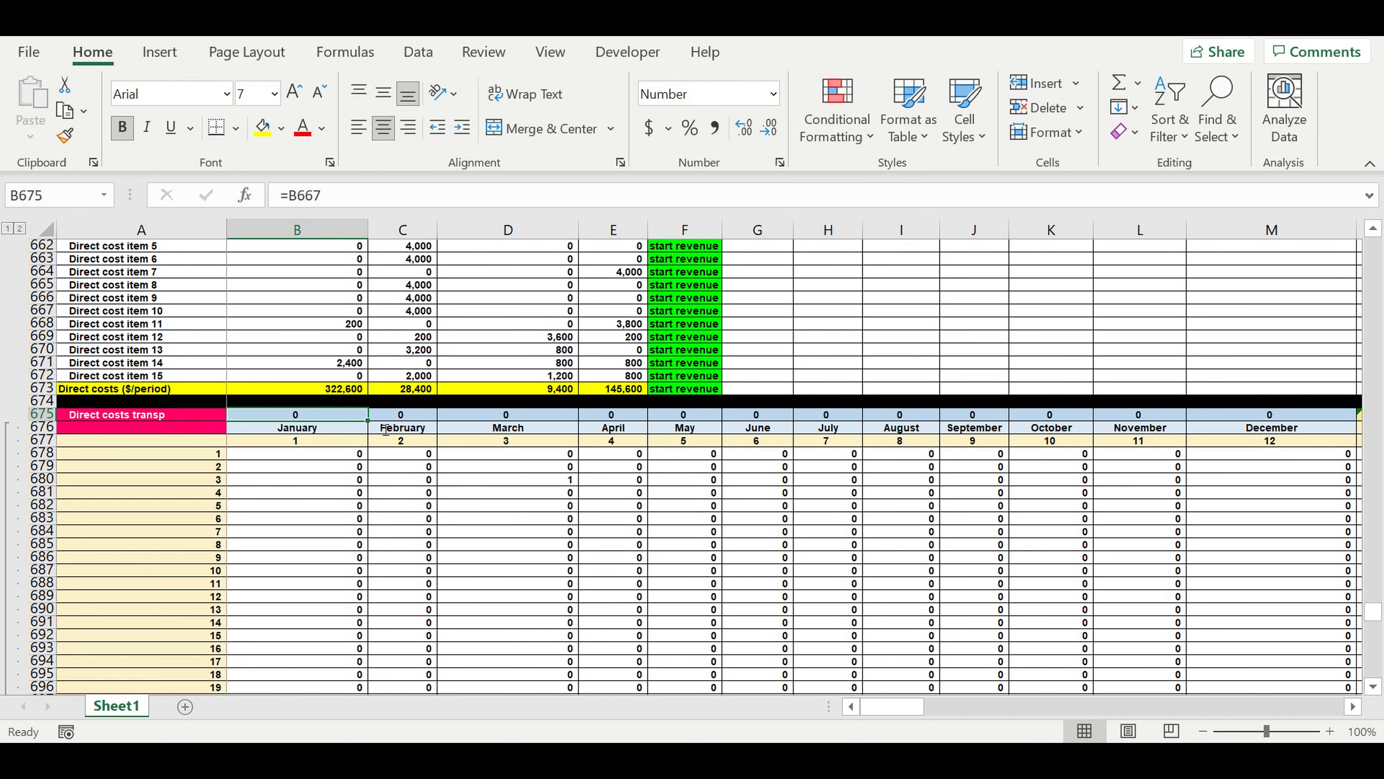
pyautogui.write('=')
pyautogui.scroll(8, 362, 391)
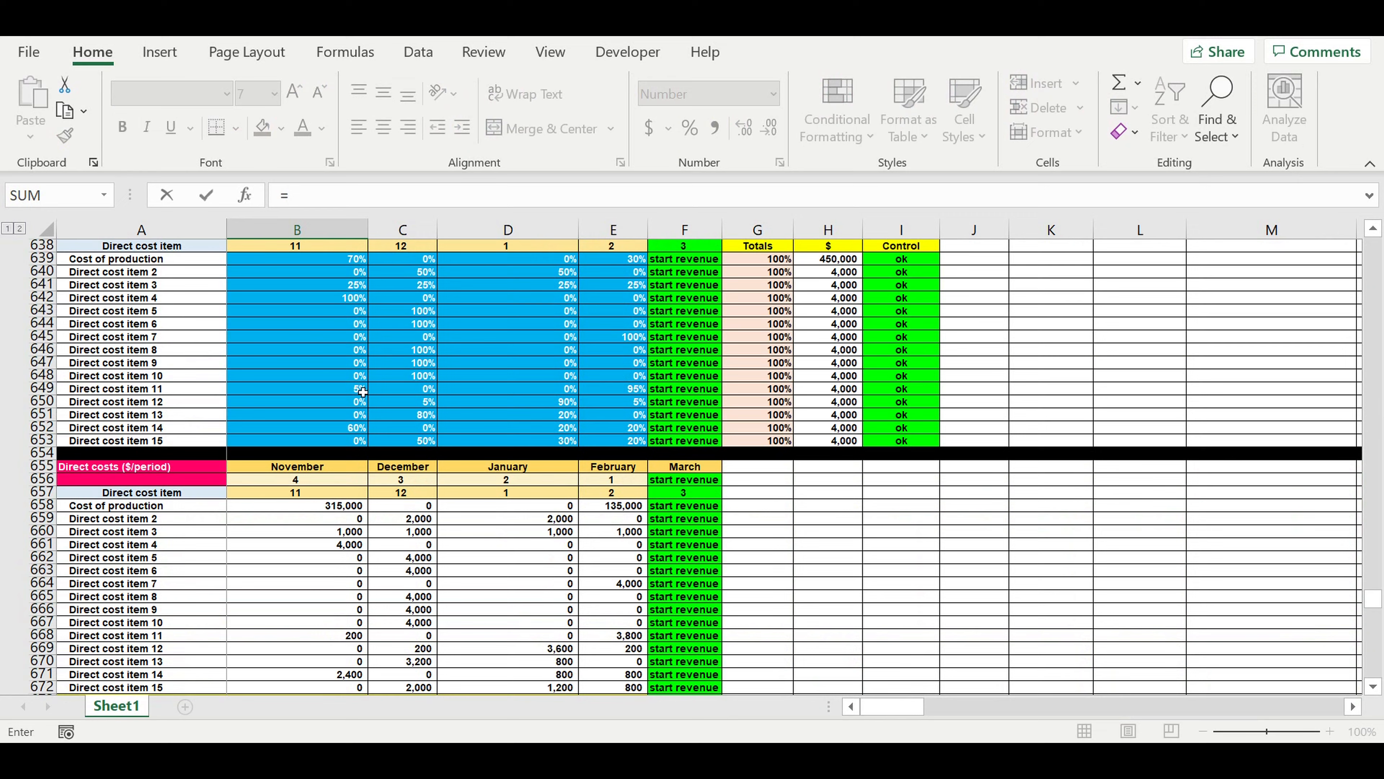
pyautogui.scroll(13, 362, 392)
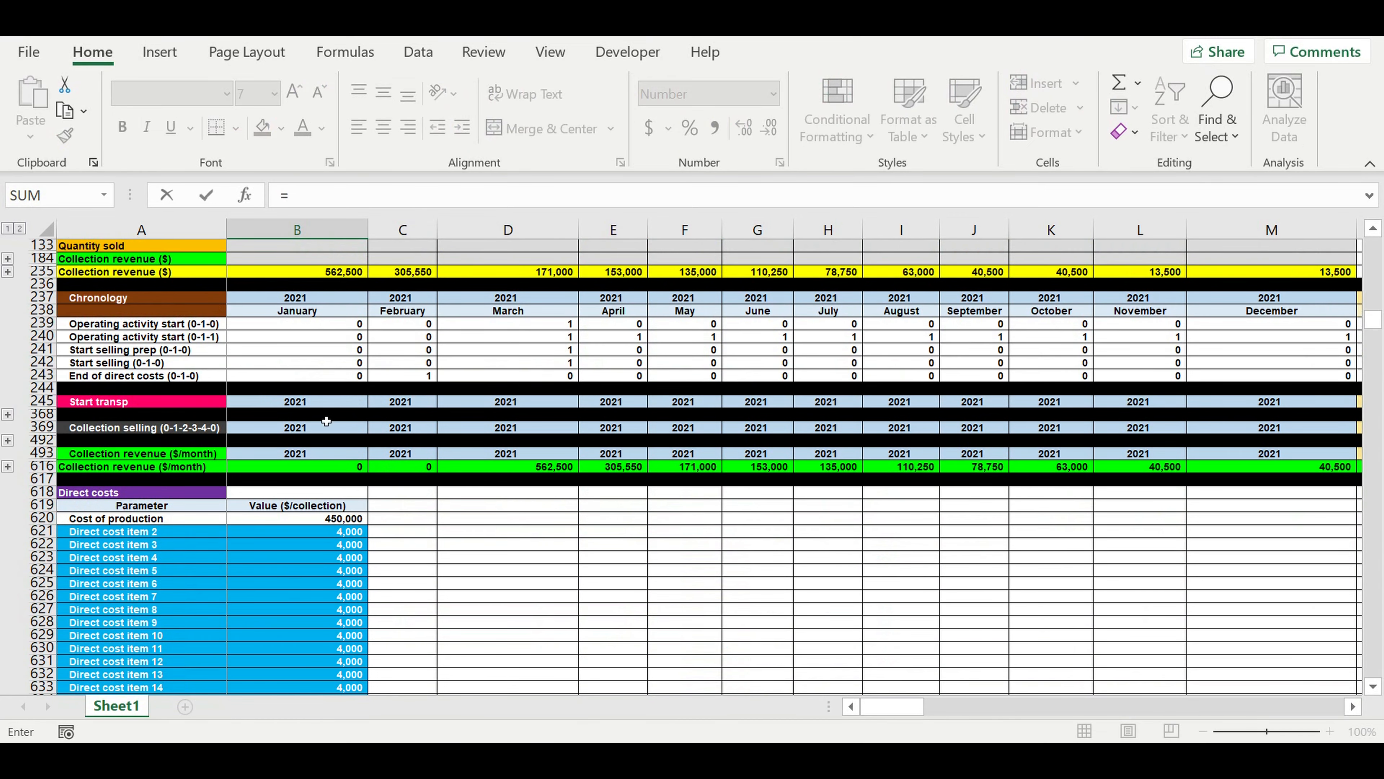
pyautogui.click(305, 406)
pyautogui.press('Return')
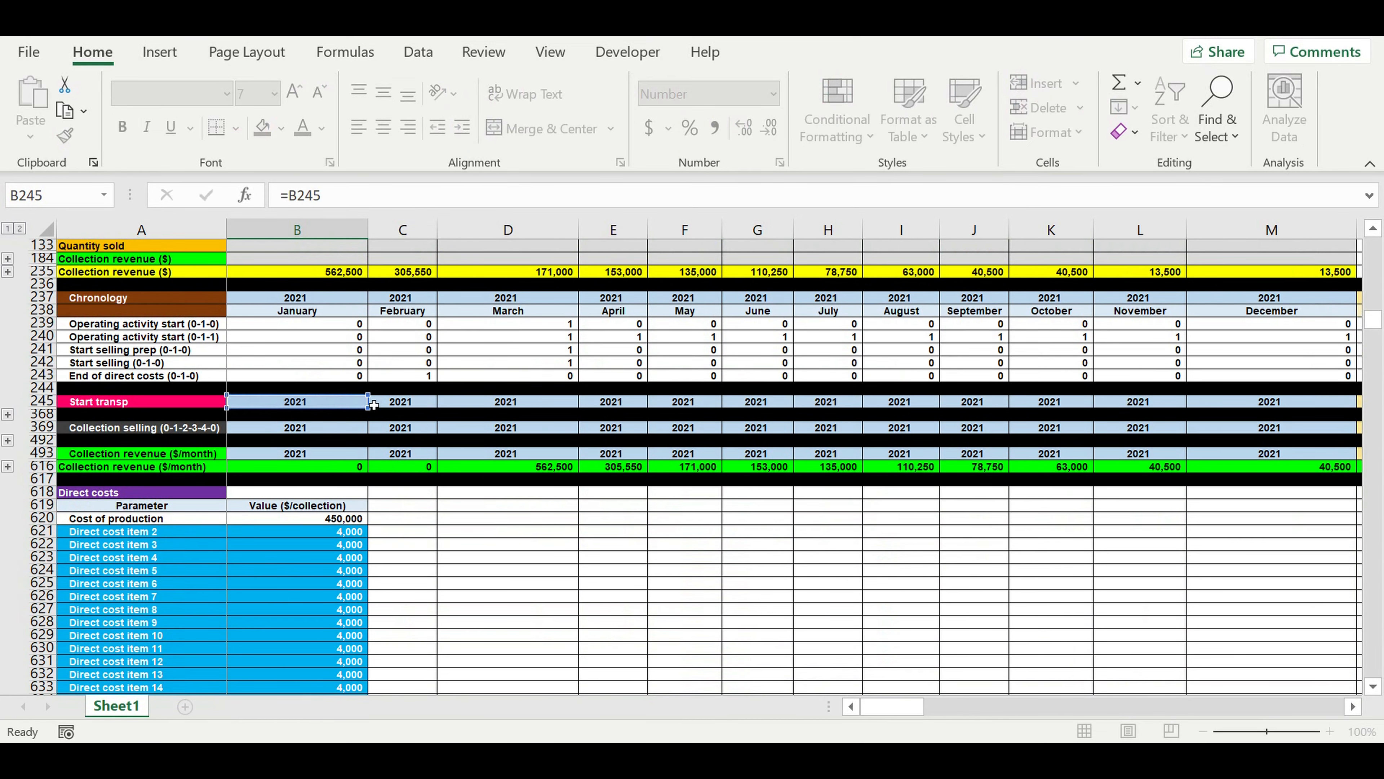
# Edit B678 to reference the end of direct costs row, making the formula =IF(B$247=$A678,B$243,0).
pyautogui.scroll(-3, 419, 607)
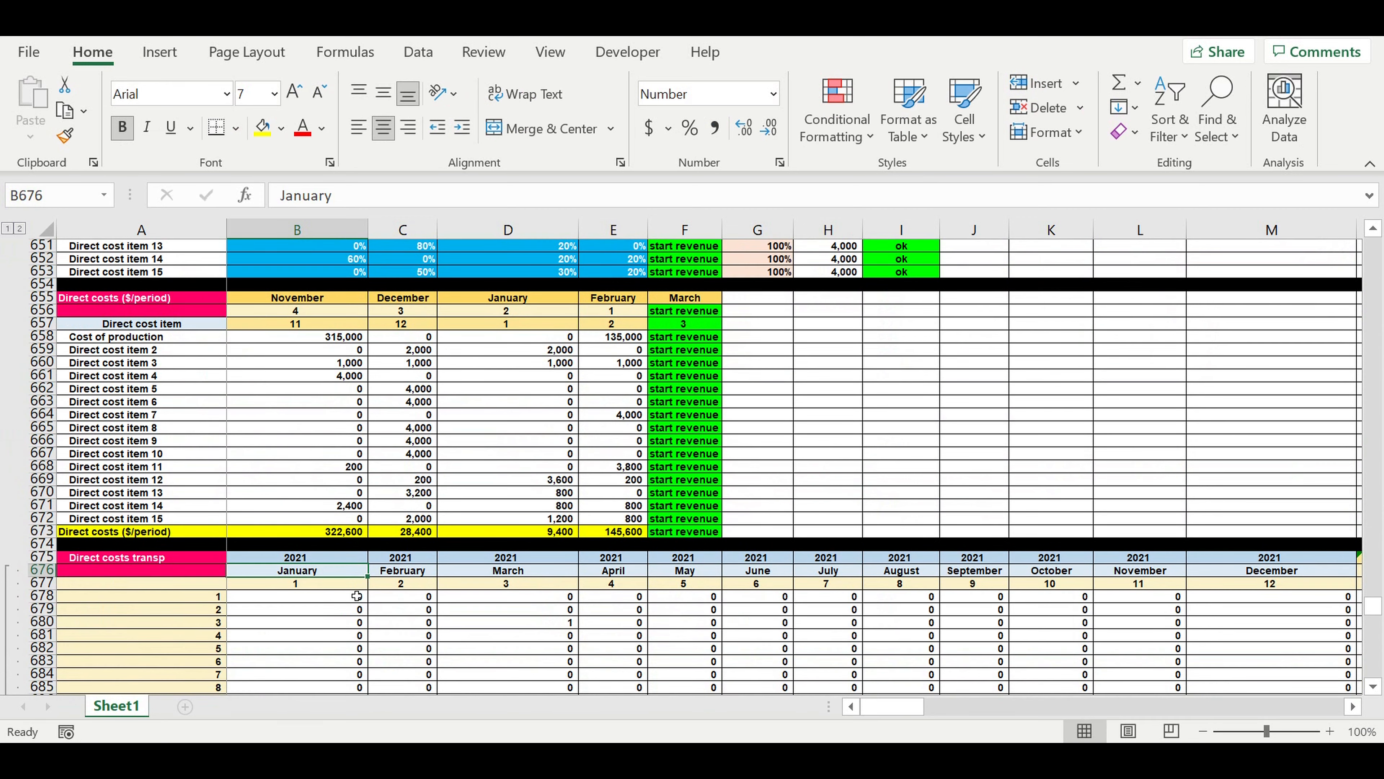
pyautogui.click(334, 601)
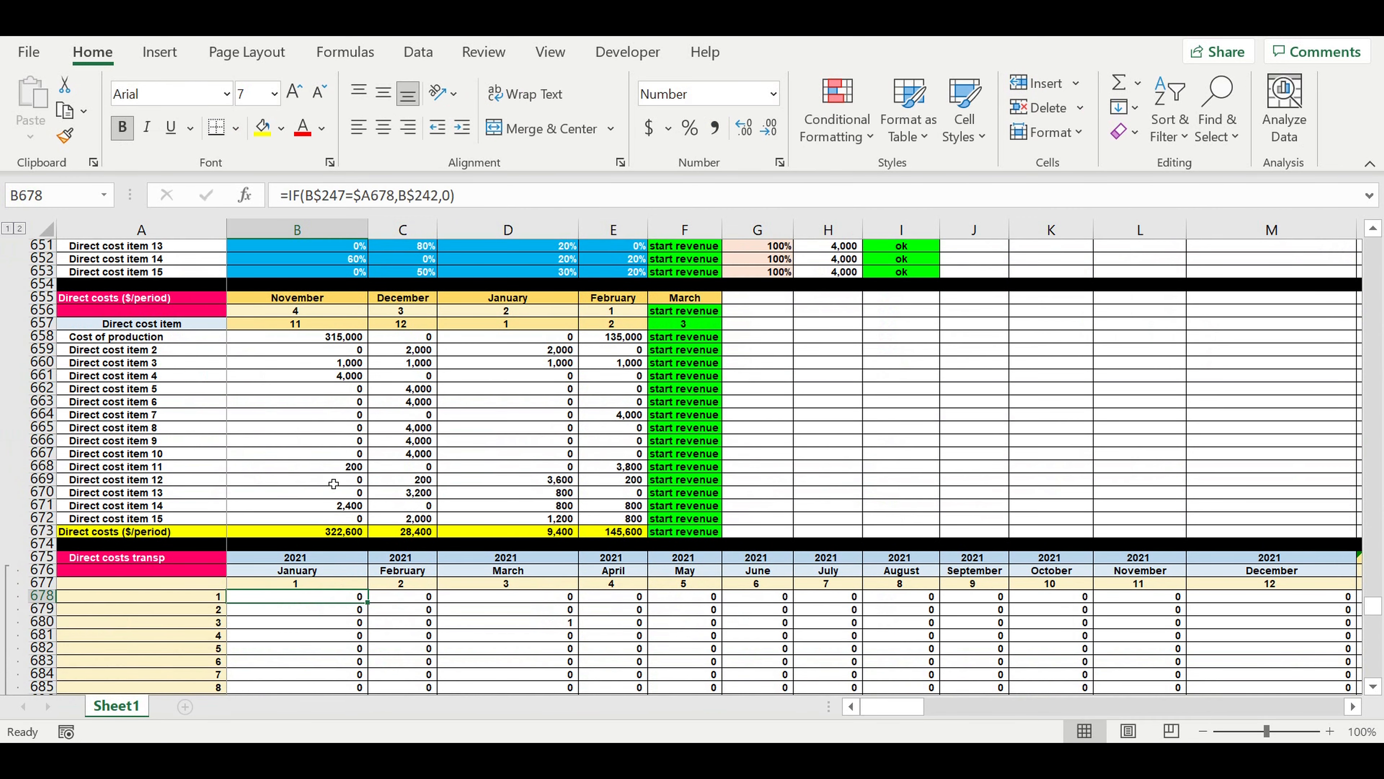
pyautogui.click(498, 202)
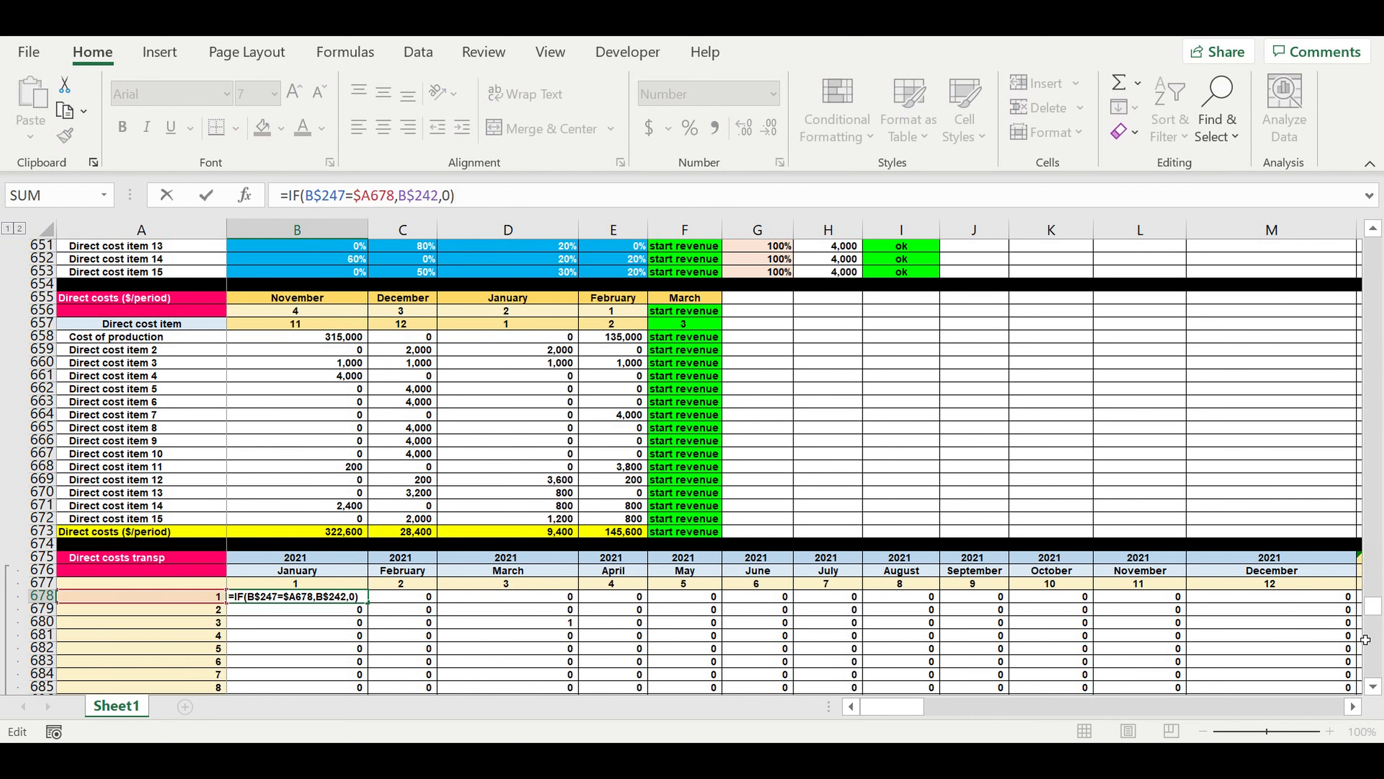
pyautogui.moveTo(1372, 613); pyautogui.dragTo(1369, 368)
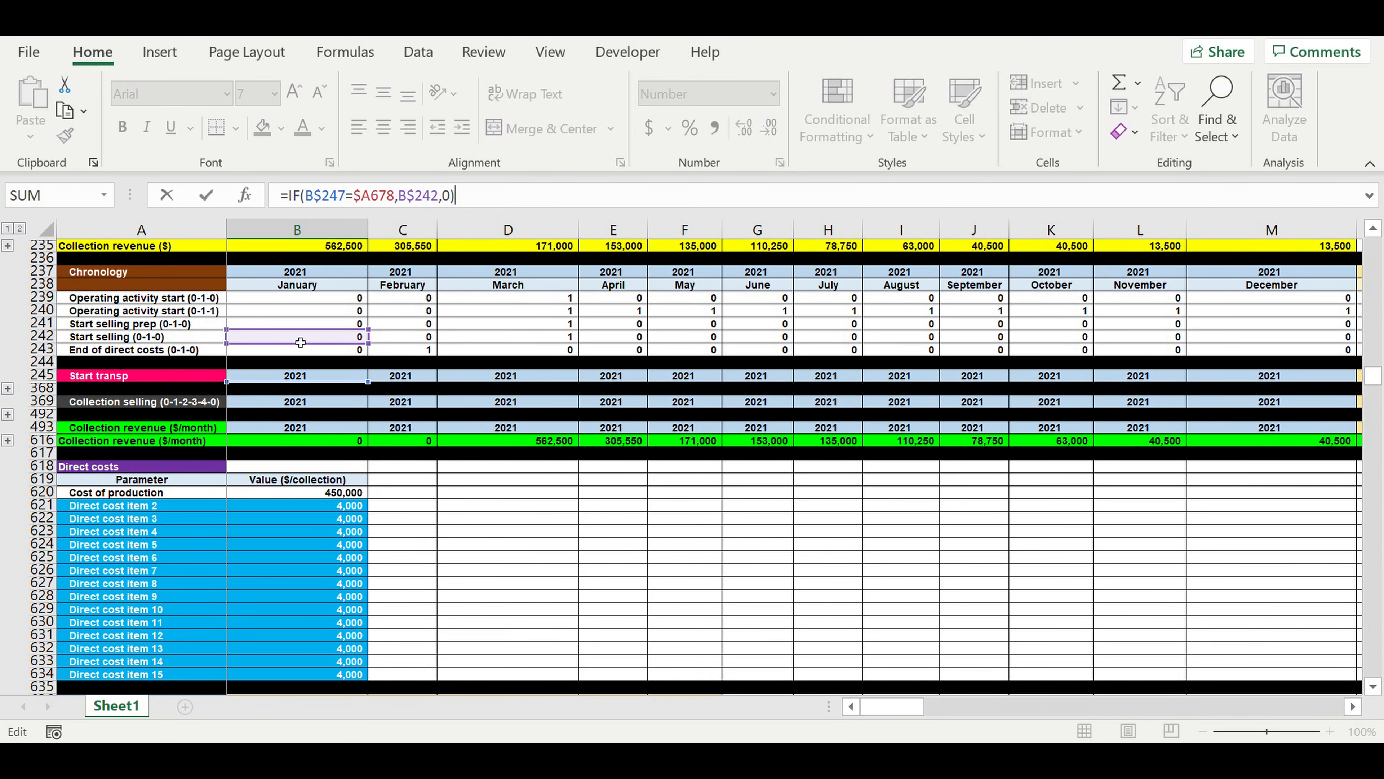
pyautogui.moveTo(301, 347); pyautogui.dragTo(299, 361)
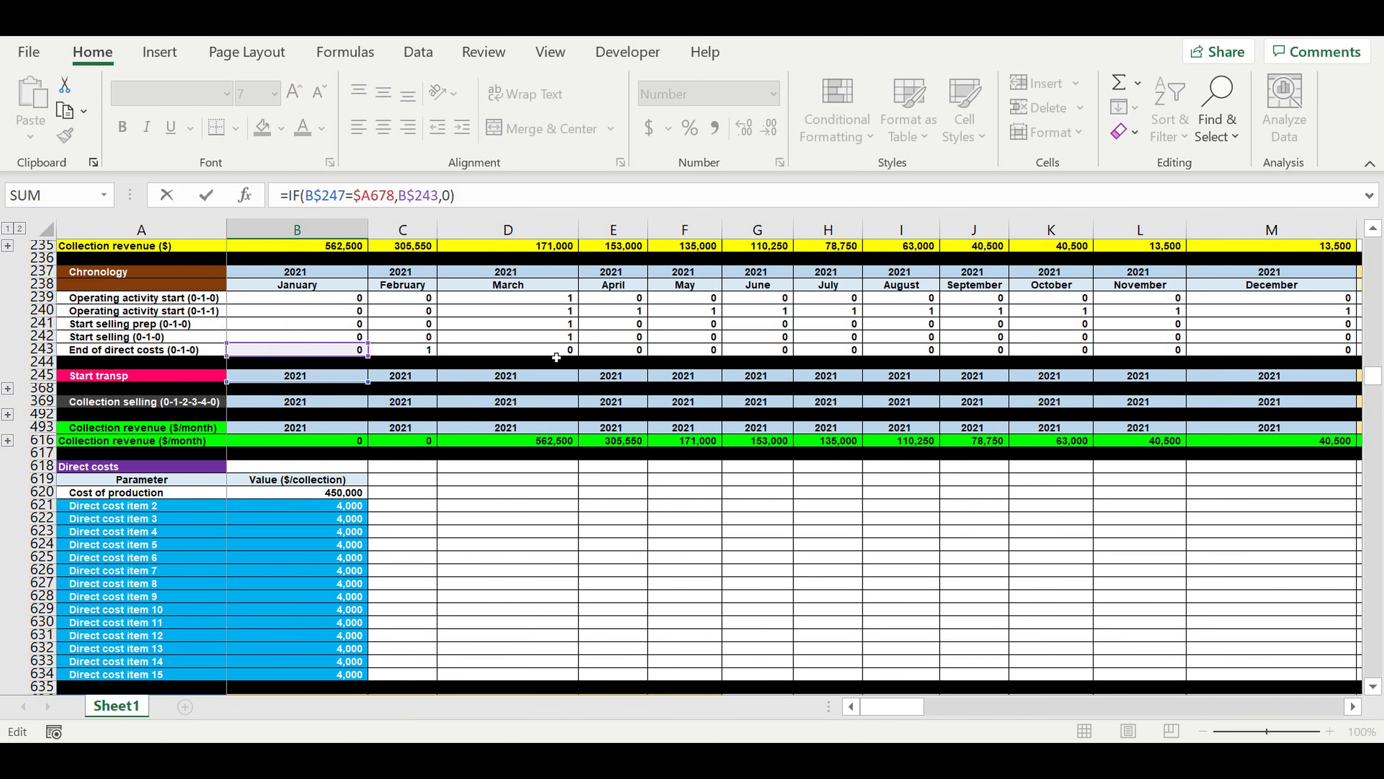
pyautogui.press('Return')
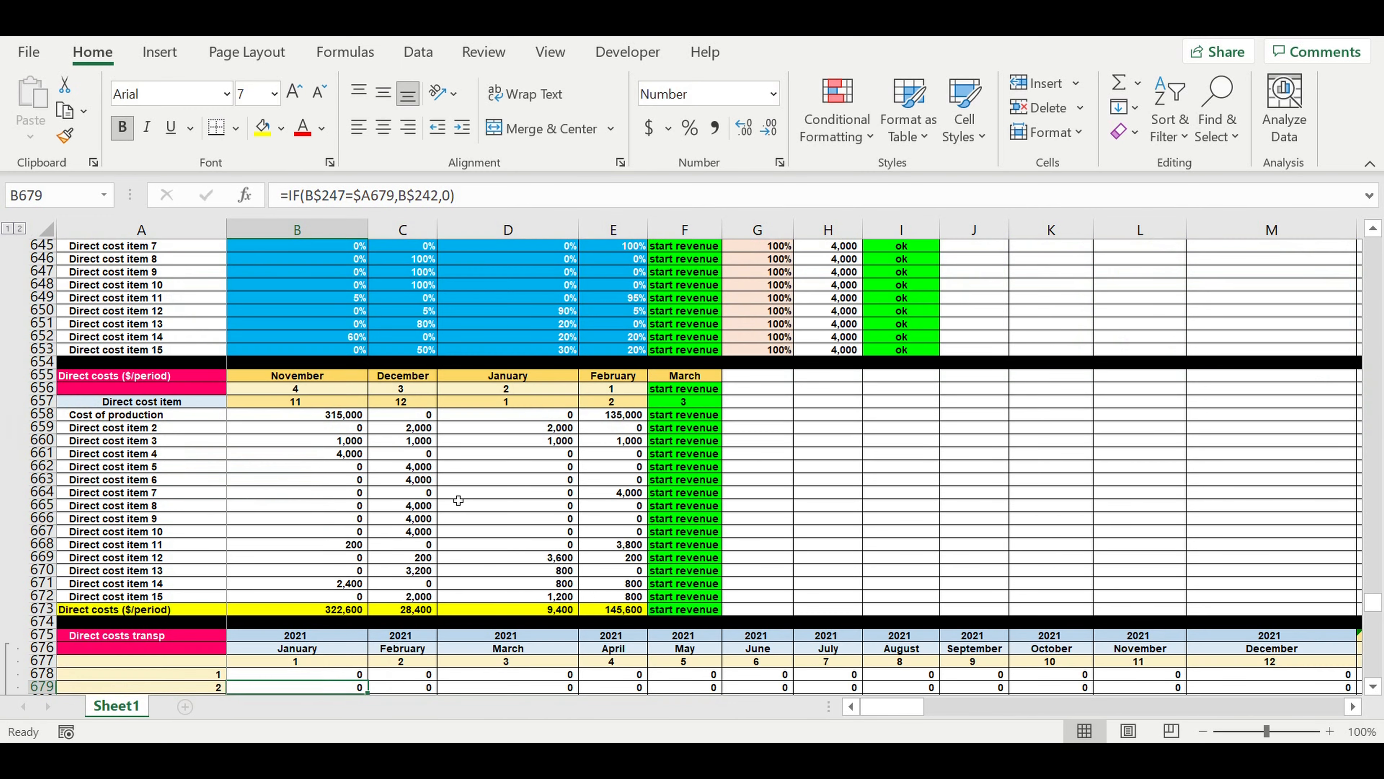
# Fill the B678 formula across and down the whole Direct costs transp matrix to DQ797.
pyautogui.scroll(-2, 463, 507)
pyautogui.click(322, 522)
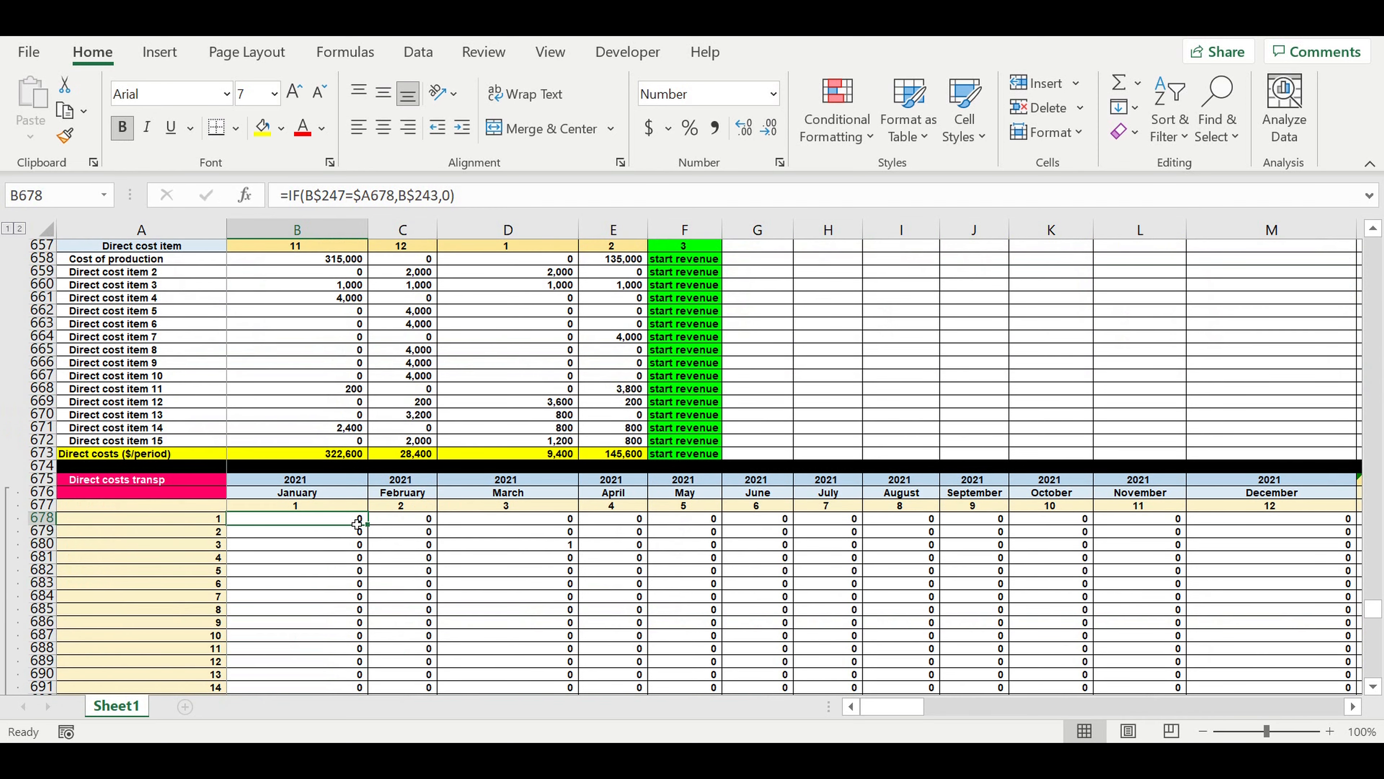
pyautogui.moveTo(368, 525)
pyautogui.mouseDown()
pyautogui.moveTo(369, 693)
pyautogui.moveTo(361, 630)
pyautogui.moveTo(349, 665)
pyautogui.moveTo(1248, 662)
pyautogui.moveTo(1168, 663)
pyautogui.moveTo(1242, 663)
pyautogui.moveTo(1175, 662)
pyautogui.moveTo(1346, 600)
pyautogui.moveTo(1345, 490)
pyautogui.moveTo(1256, 440)
pyautogui.mouseUp()
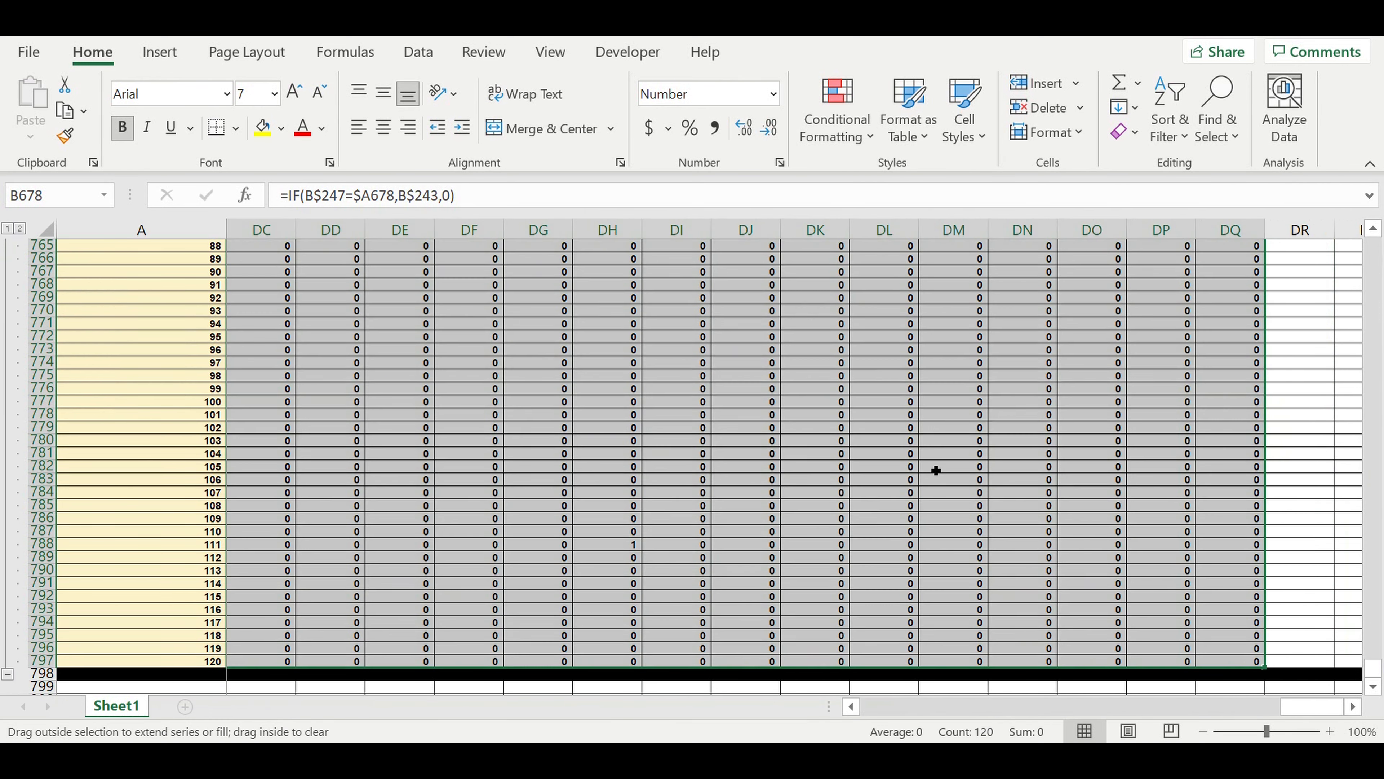
# Review the Direct costs transp matrix and inspect the flagged cell C679 for February 2021.
pyautogui.click(777, 469)
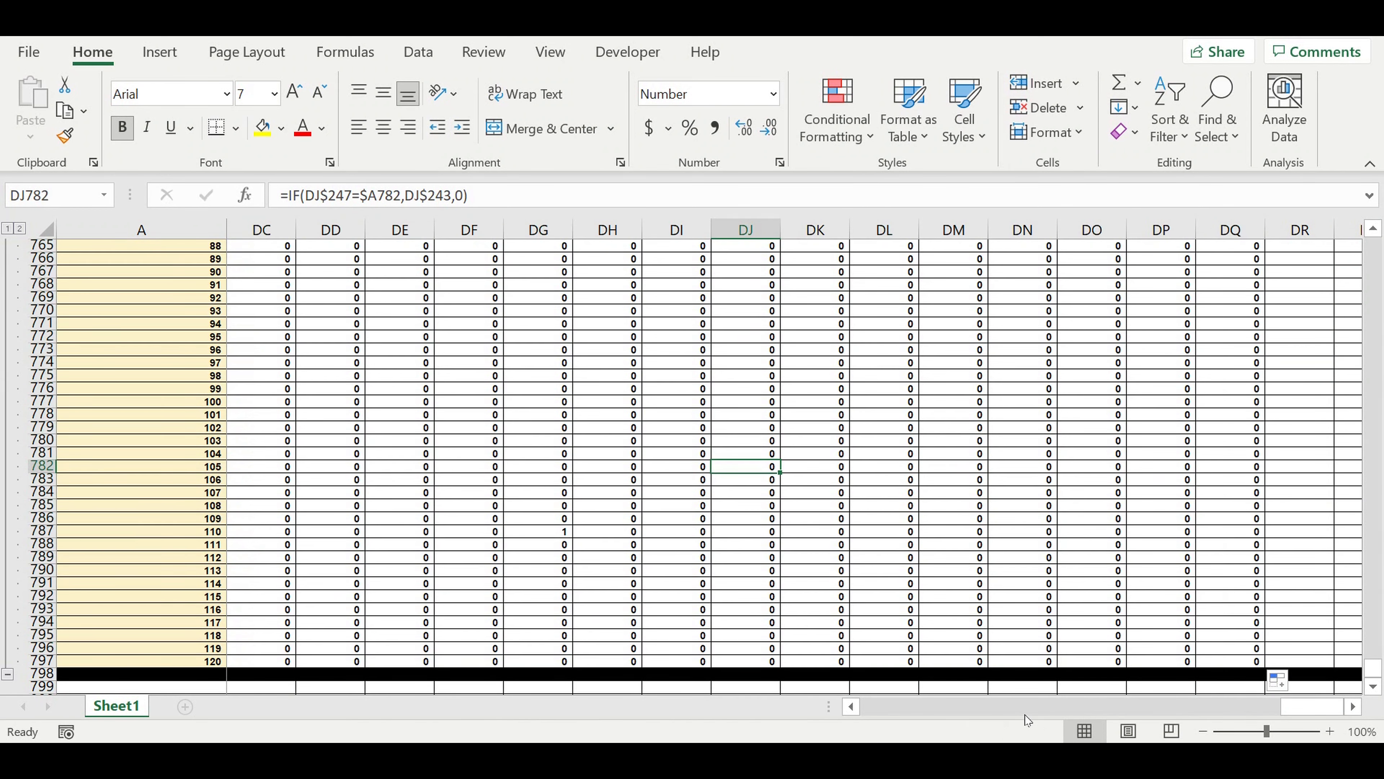
pyautogui.moveTo(1311, 708); pyautogui.dragTo(696, 698)
pyautogui.scroll(9, 510, 485)
pyautogui.scroll(14, 510, 485)
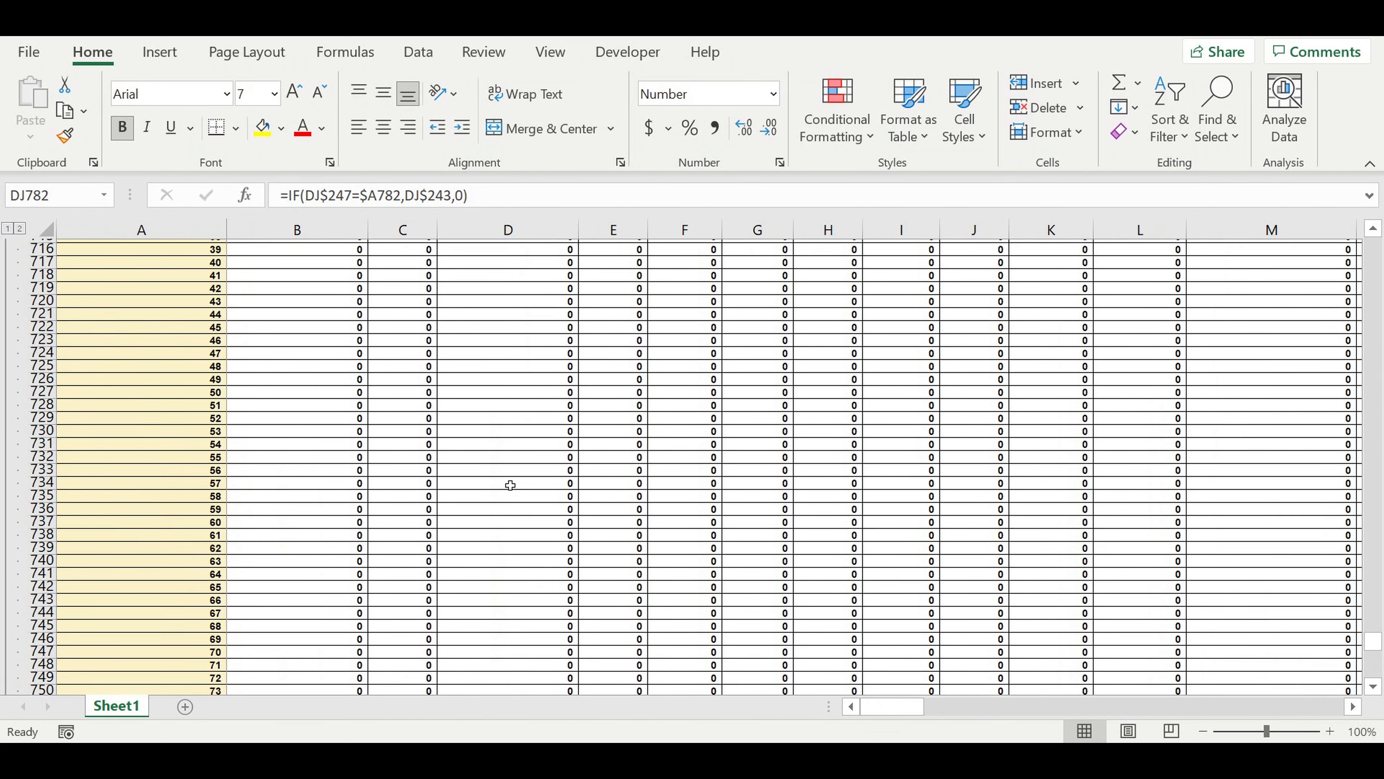
pyautogui.scroll(11, 510, 483)
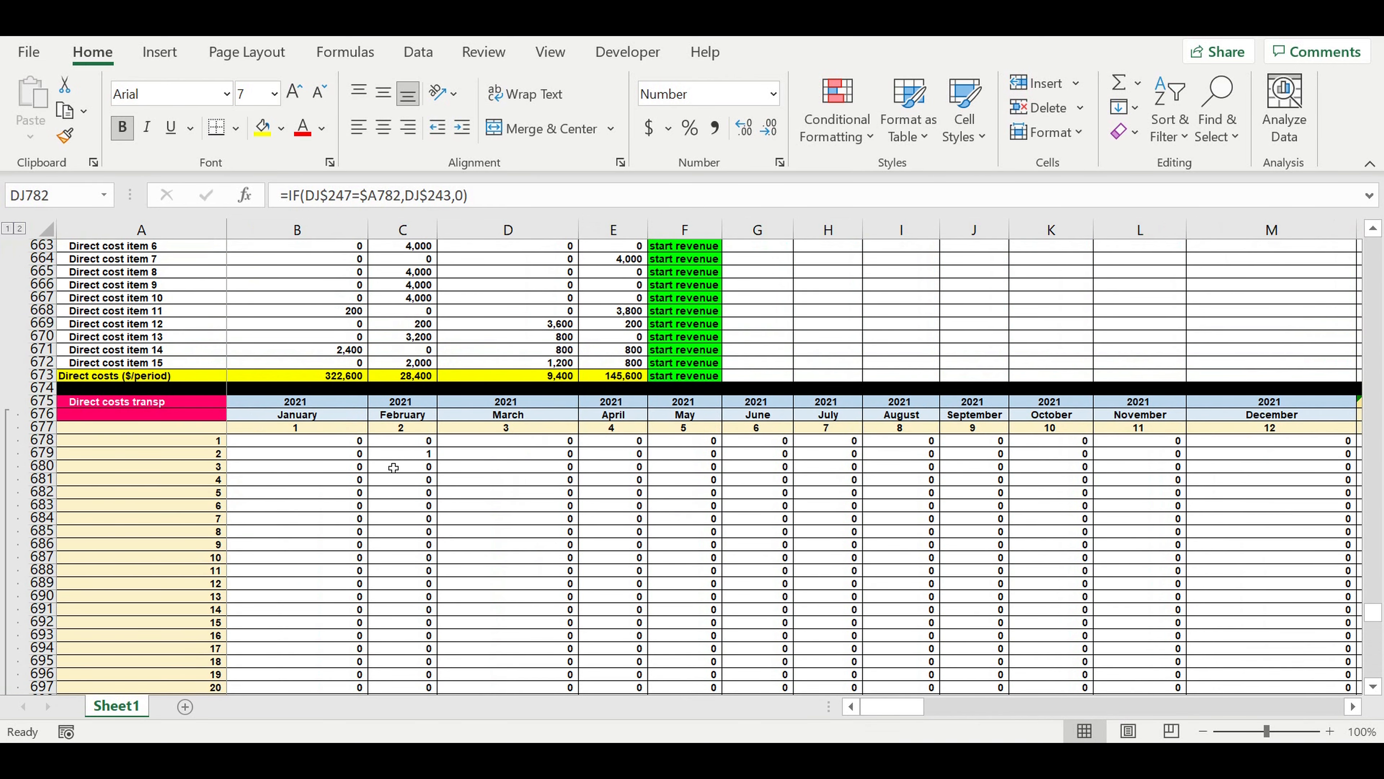
pyautogui.click(398, 457)
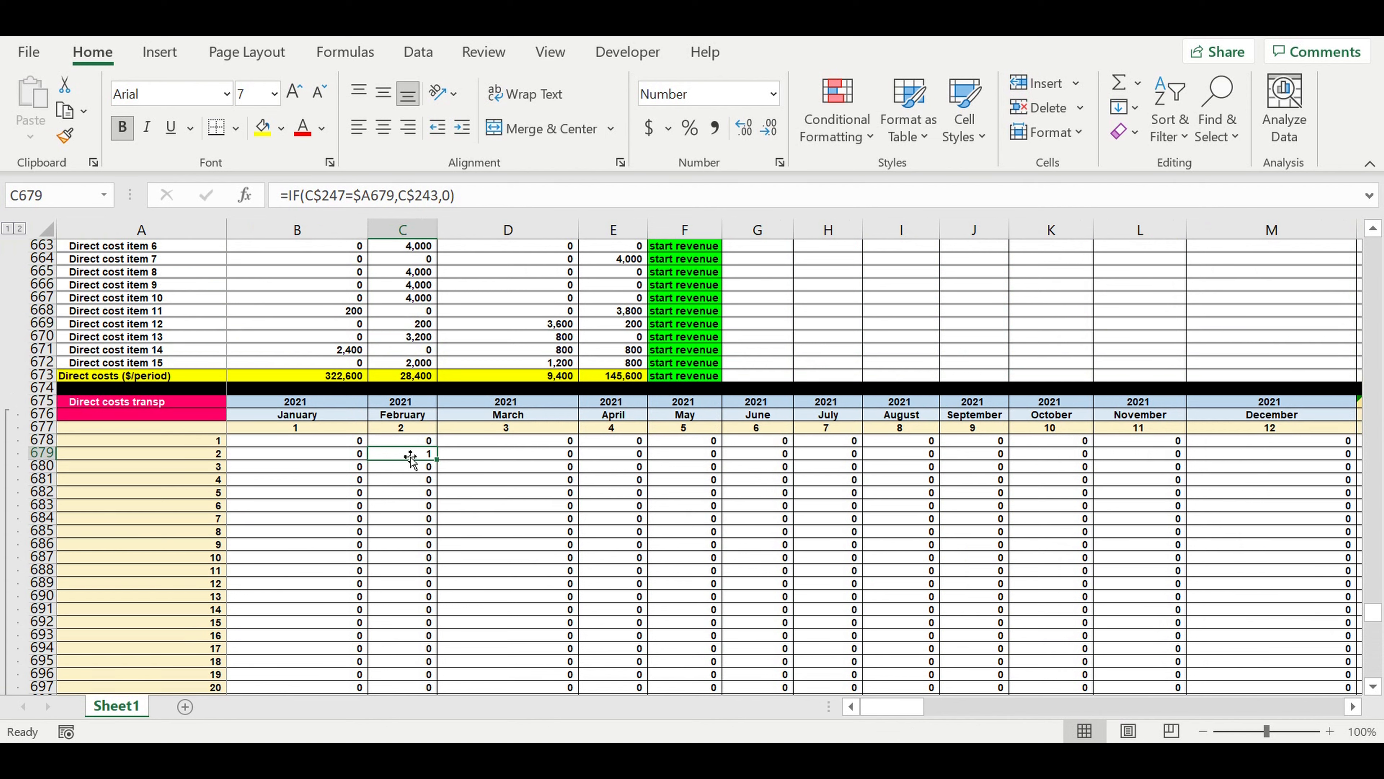
# Set the SPRING-SUMMER COLLECTION month in B14 to July.
pyautogui.moveTo(1373, 609); pyautogui.dragTo(1374, 246)
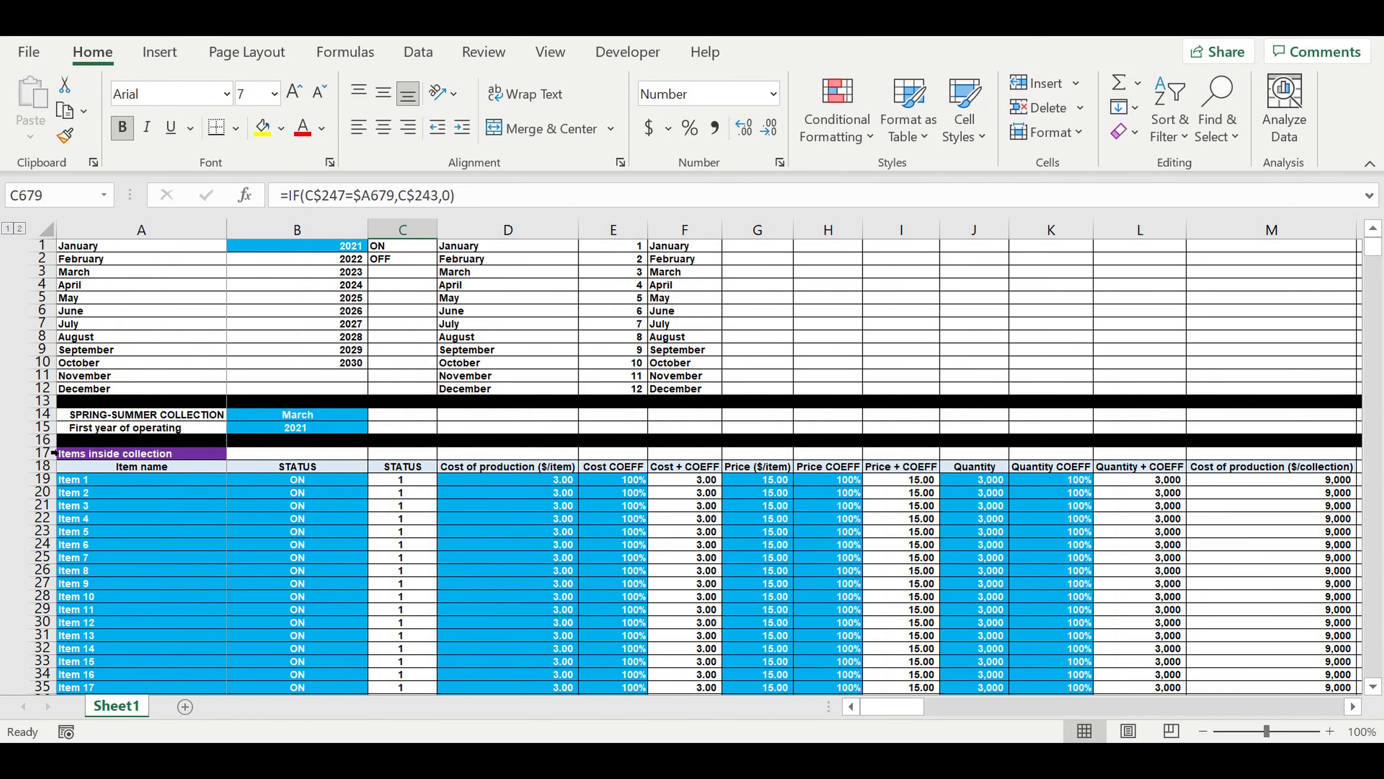
pyautogui.click(314, 420)
pyautogui.click(374, 414)
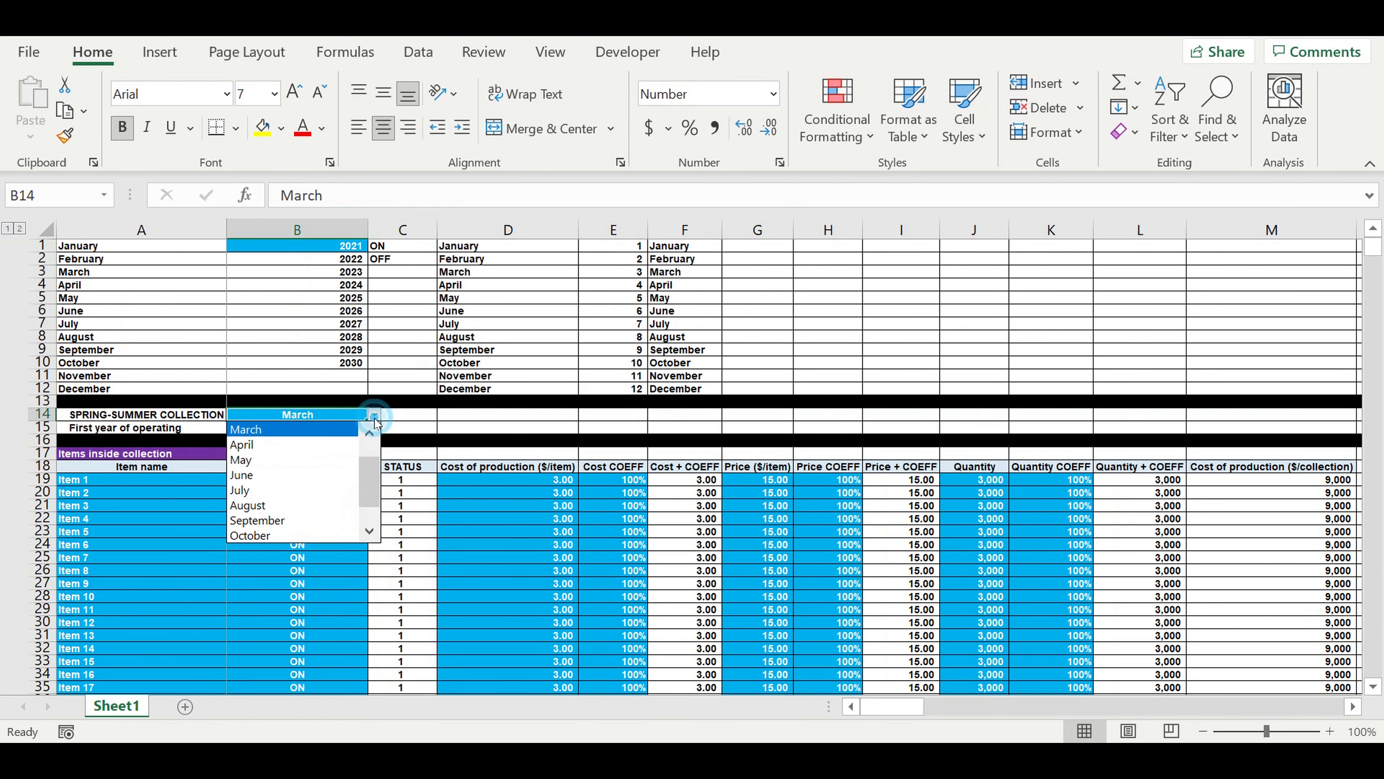
pyautogui.click(246, 492)
pyautogui.click(329, 557)
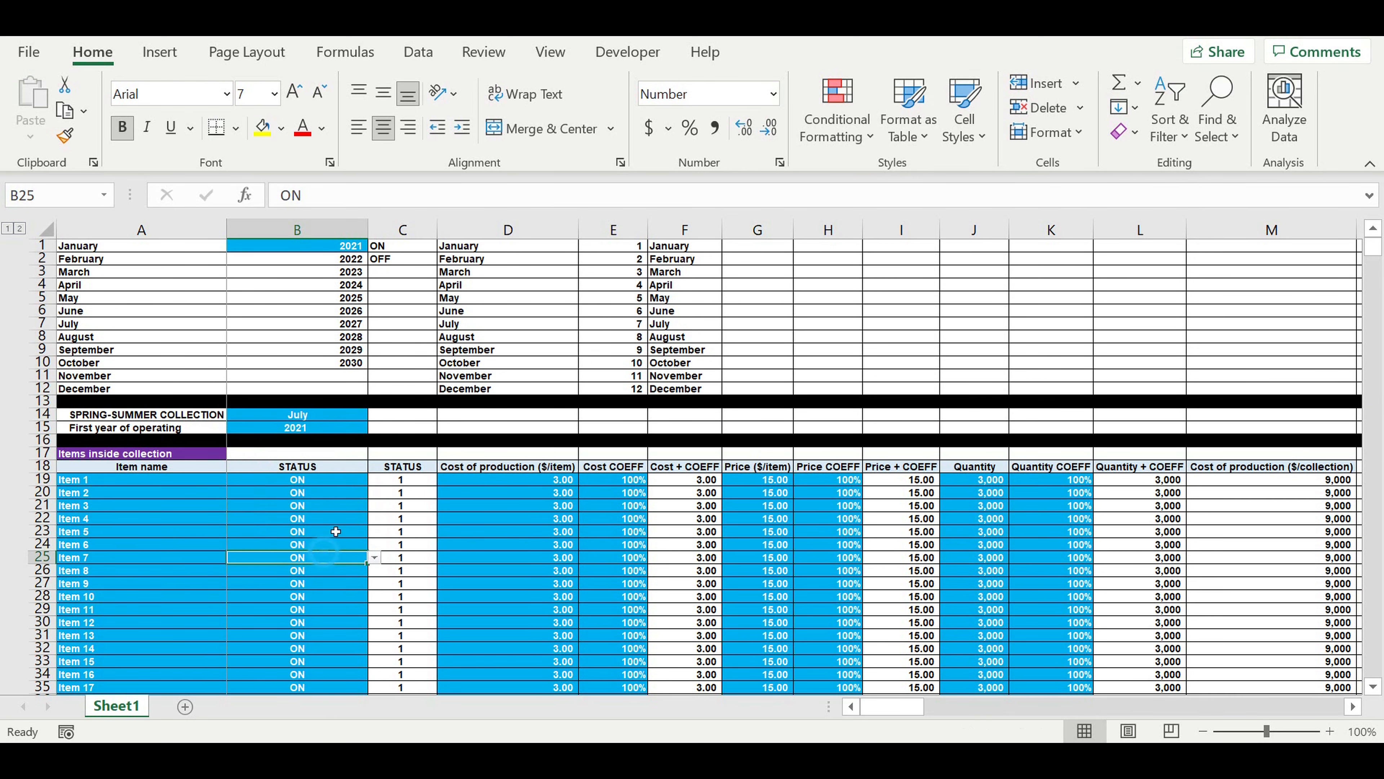
pyautogui.click(288, 414)
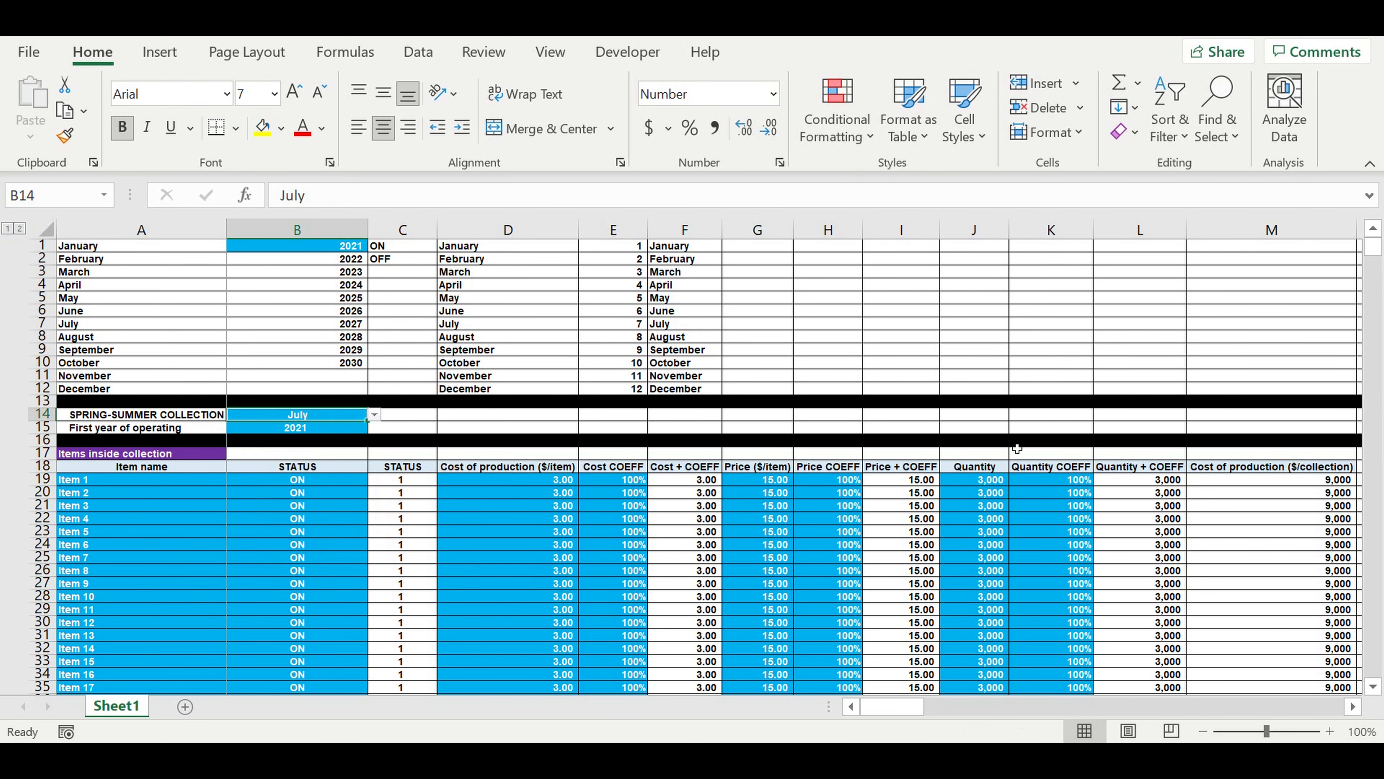
# Check where the end-of-direct-costs flag falls in the Direct costs transp matrix relative to the July 2021 column.
pyautogui.scroll(-5, 1017, 448)
pyautogui.scroll(-10, 1373, 277)
pyautogui.moveTo(1375, 284); pyautogui.dragTo(1366, 525)
pyautogui.moveTo(1371, 697); pyautogui.dragTo(1366, 699)
pyautogui.scroll(4, 730, 484)
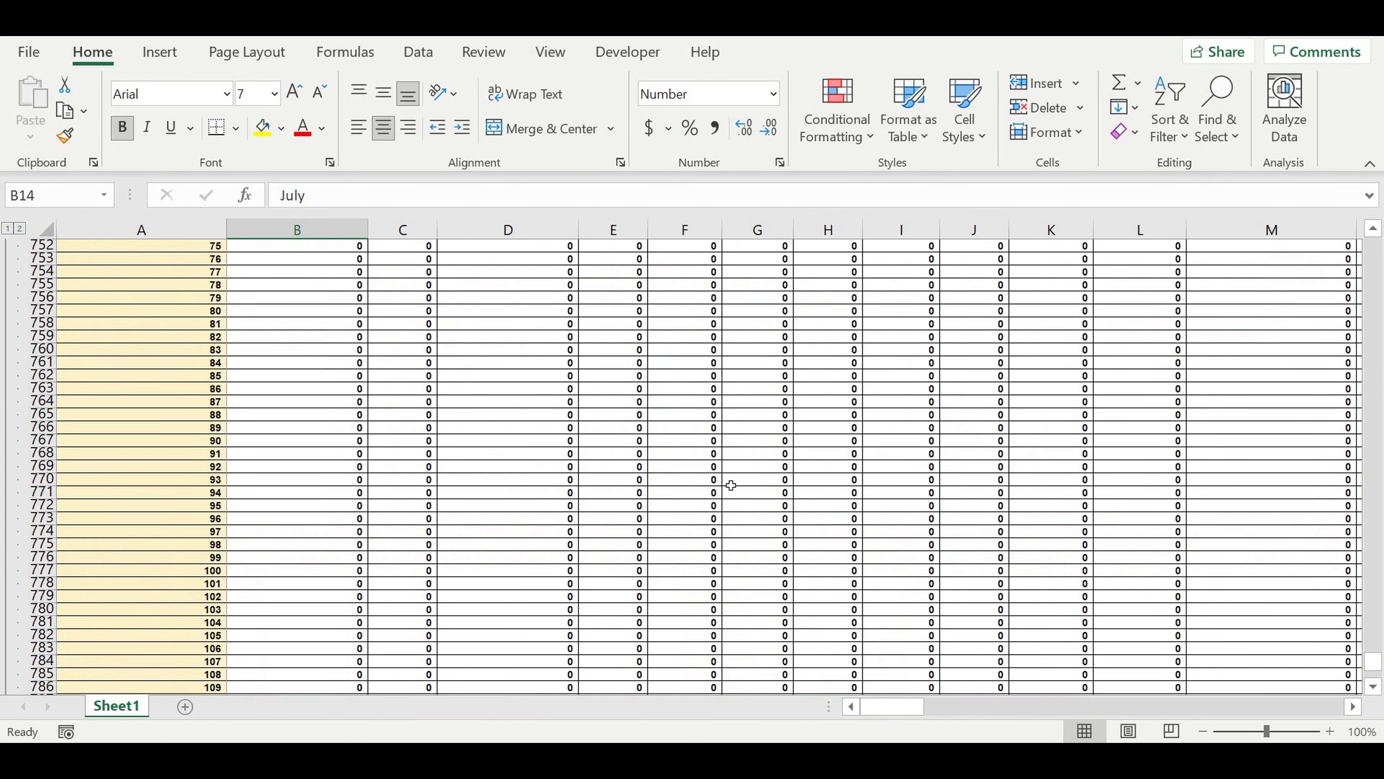
pyautogui.scroll(17, 730, 485)
pyautogui.scroll(12, 731, 483)
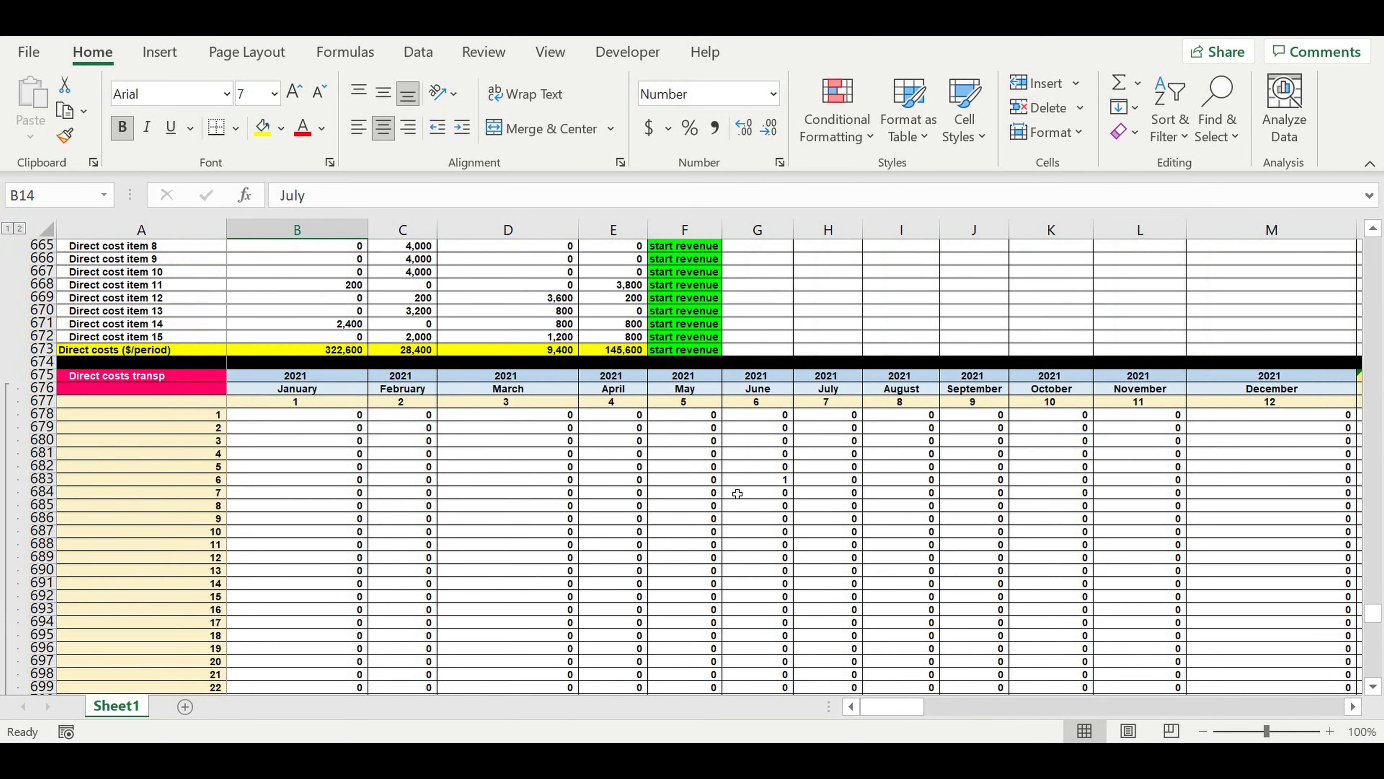
pyautogui.click(761, 483)
pyautogui.moveTo(846, 394); pyautogui.dragTo(832, 556)
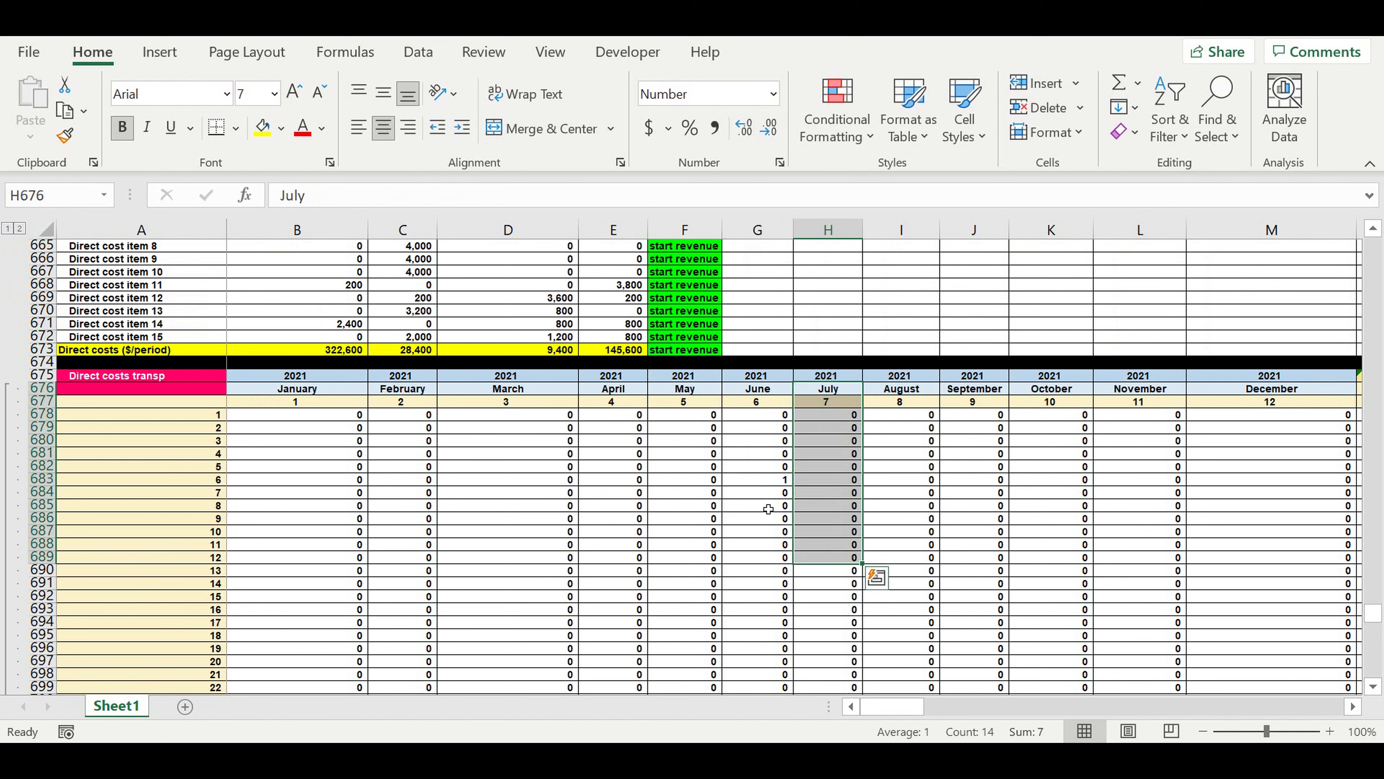
pyautogui.click(759, 482)
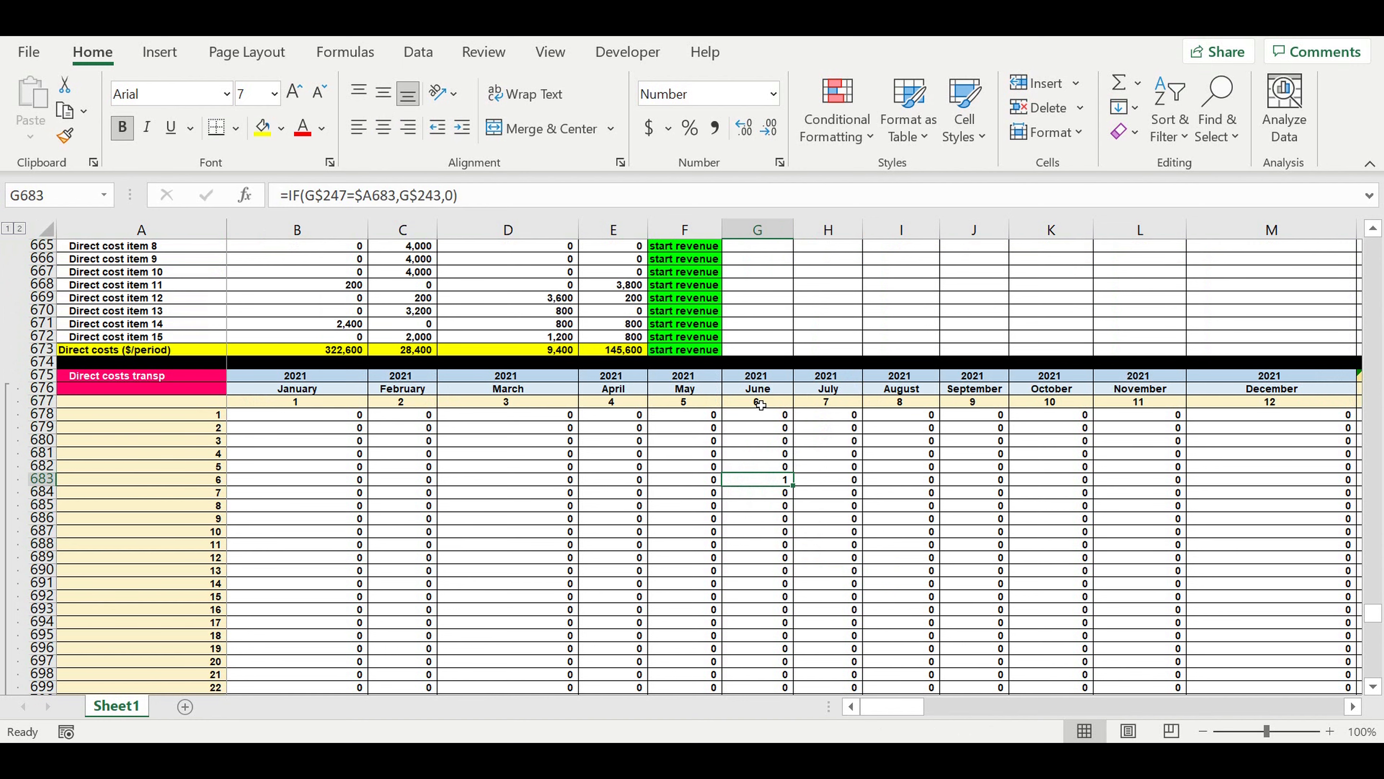
# Copy the whole Direct costs transp block, rows 675 to 798, and paste it directly below starting at A799.
pyautogui.click(97, 417)
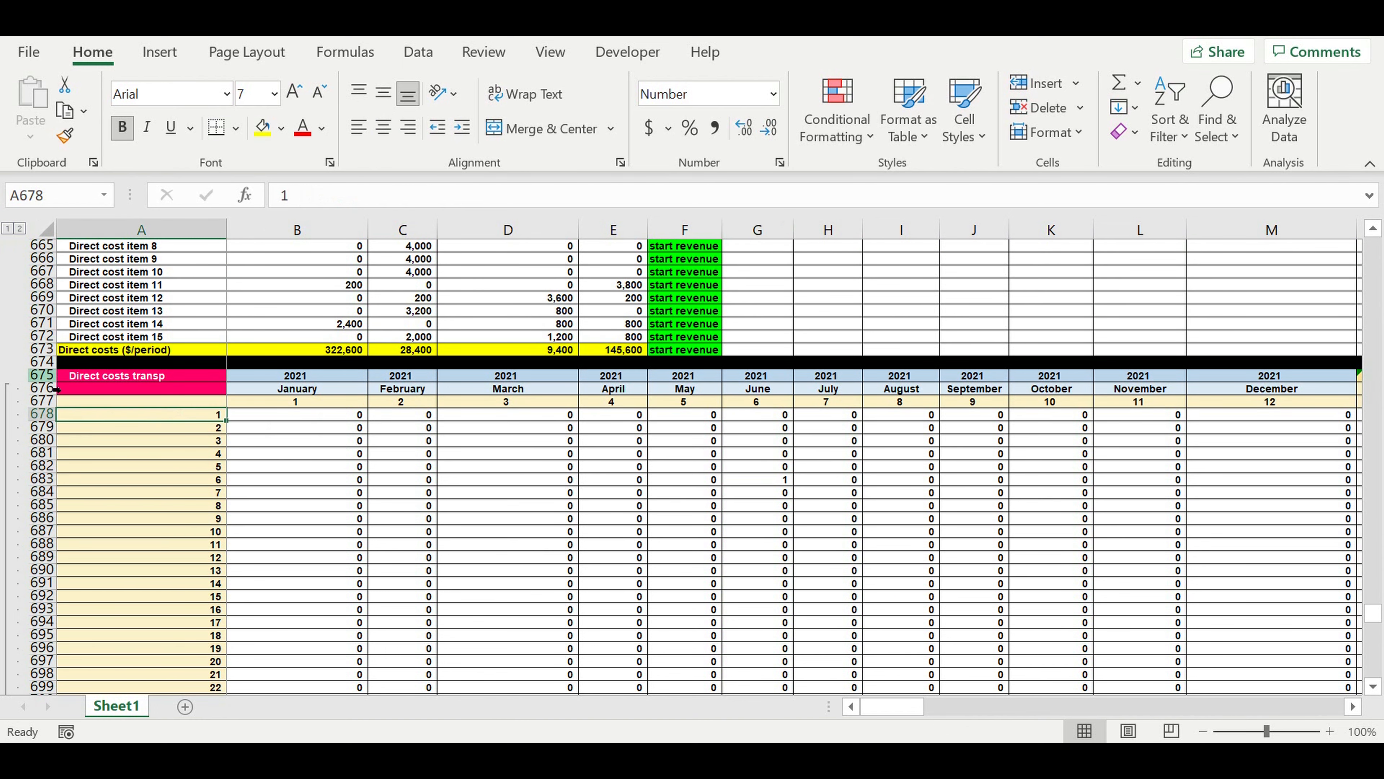
pyautogui.moveTo(51, 376); pyautogui.dragTo(81, 621)
pyautogui.rightClick(134, 405)
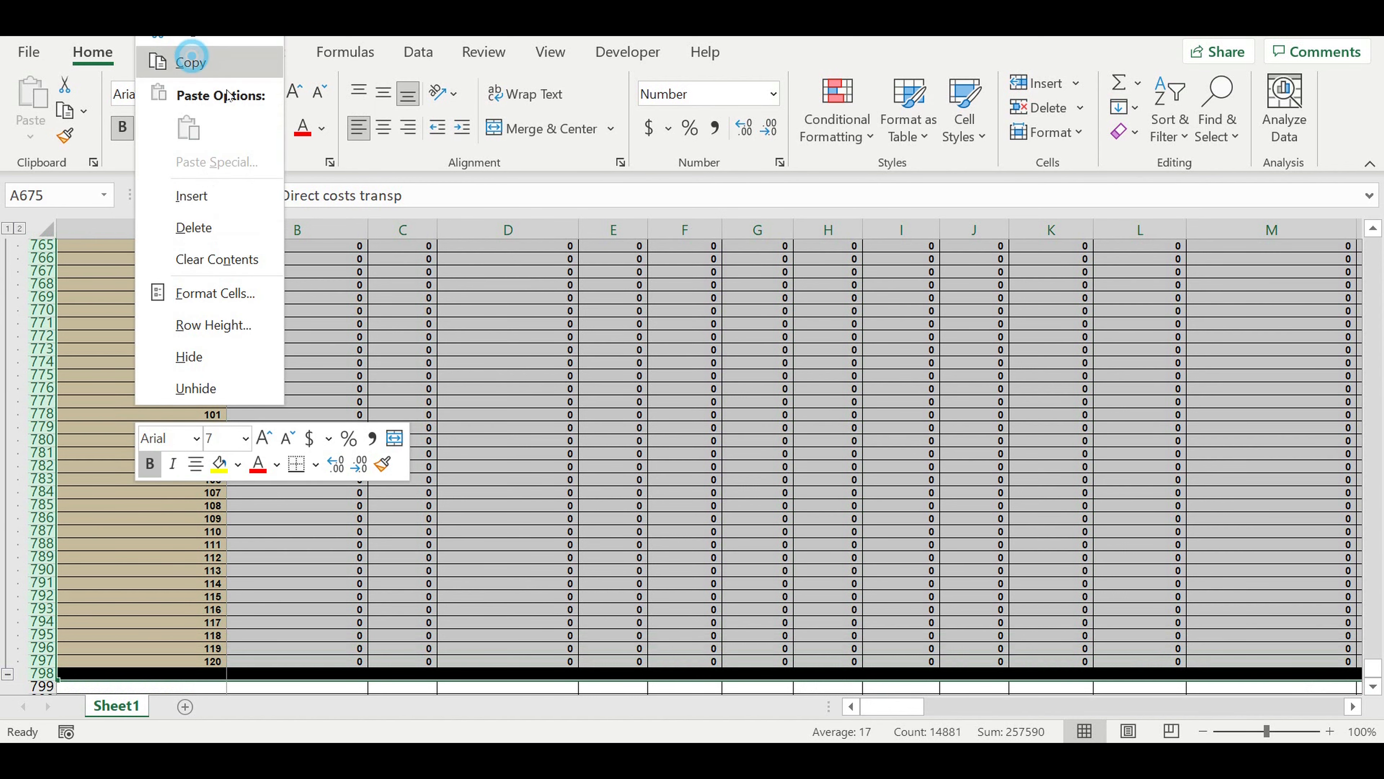
pyautogui.click(192, 63)
pyautogui.scroll(-4, 216, 485)
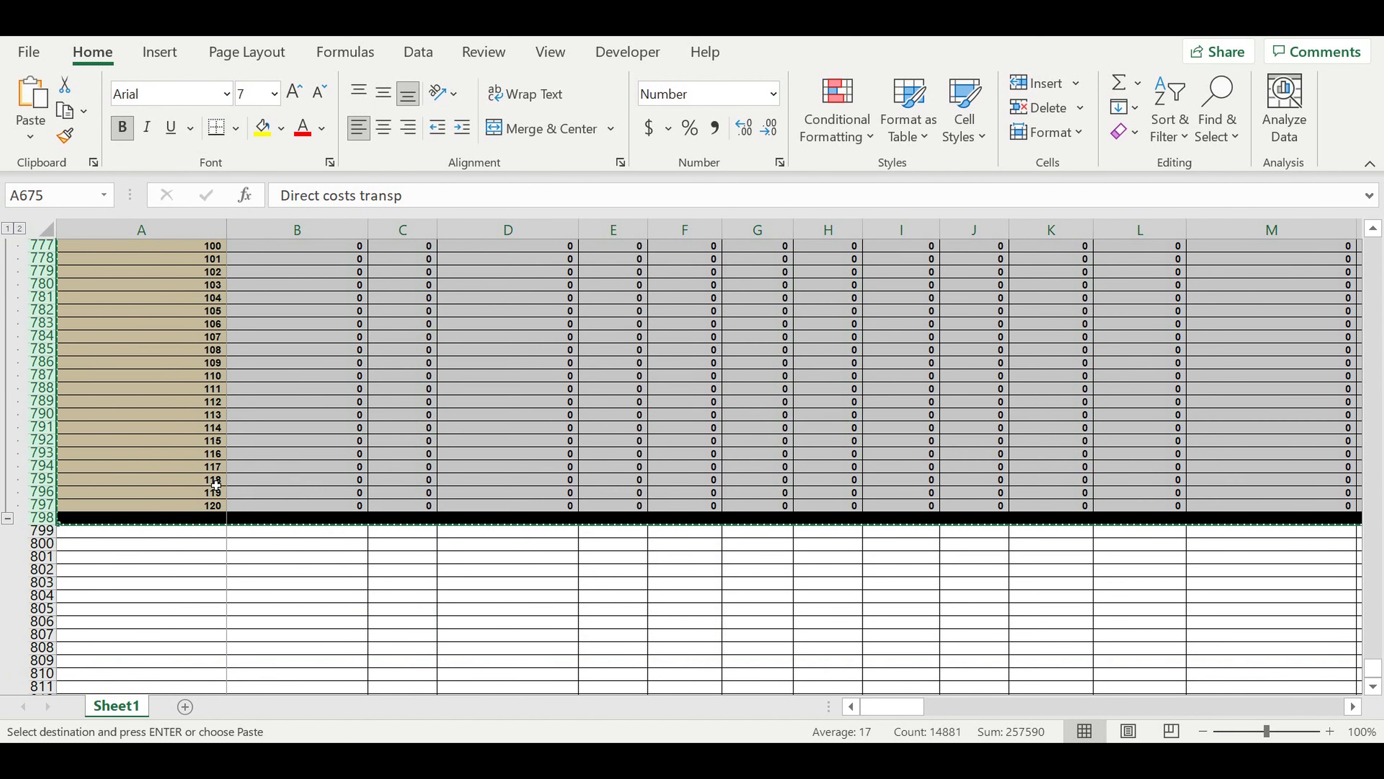
pyautogui.click(171, 535)
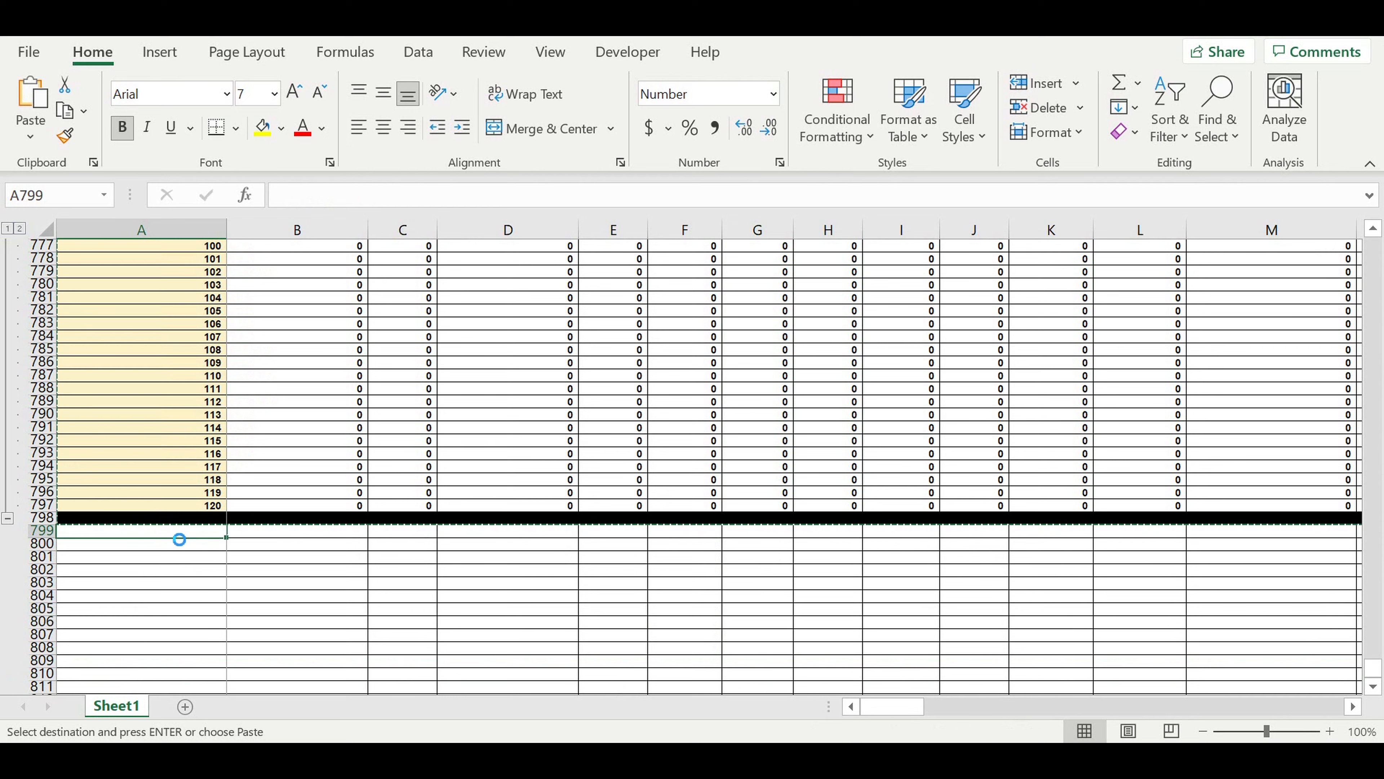
pyautogui.hotkey('ctrl', 'v')
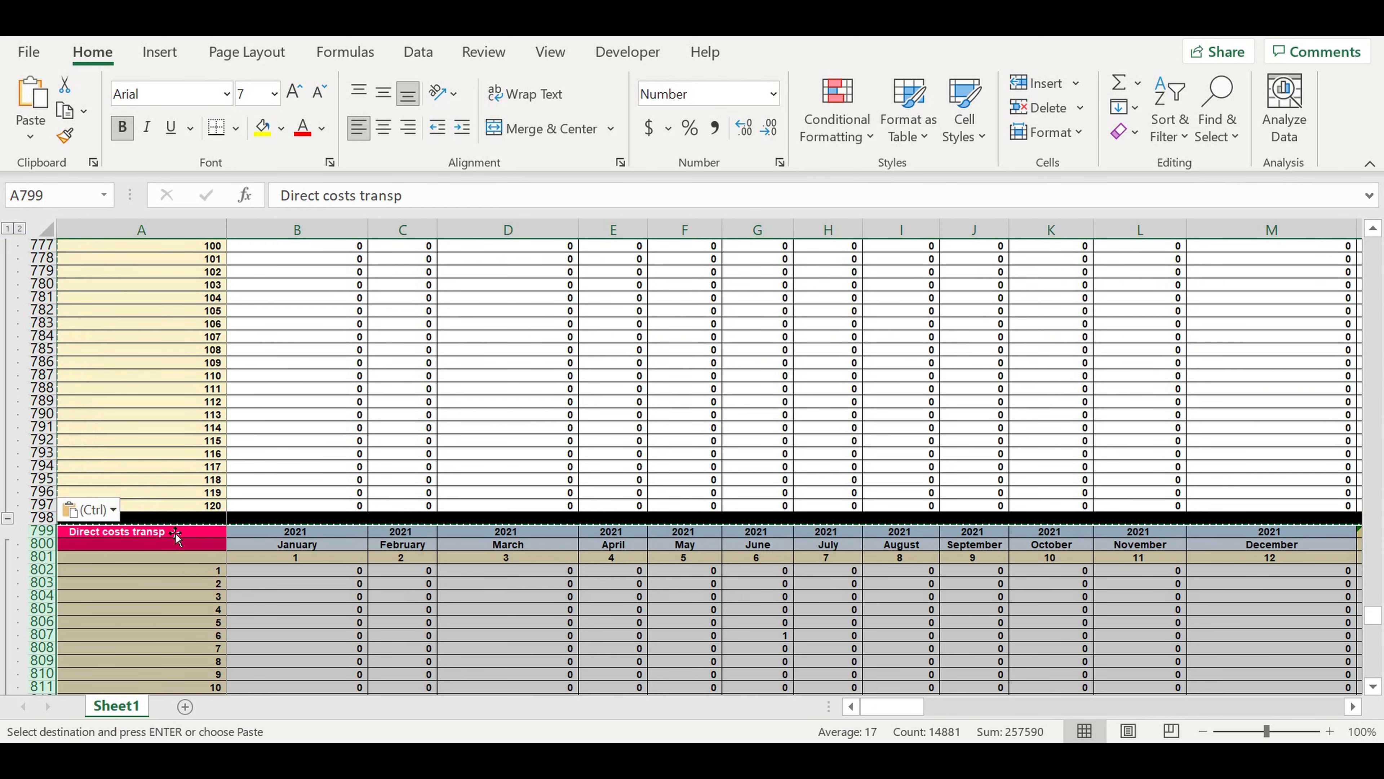
# Change the pasted block's heading in A799 to "Direct costs (0-4-3-2-1-0)".
pyautogui.click(163, 573)
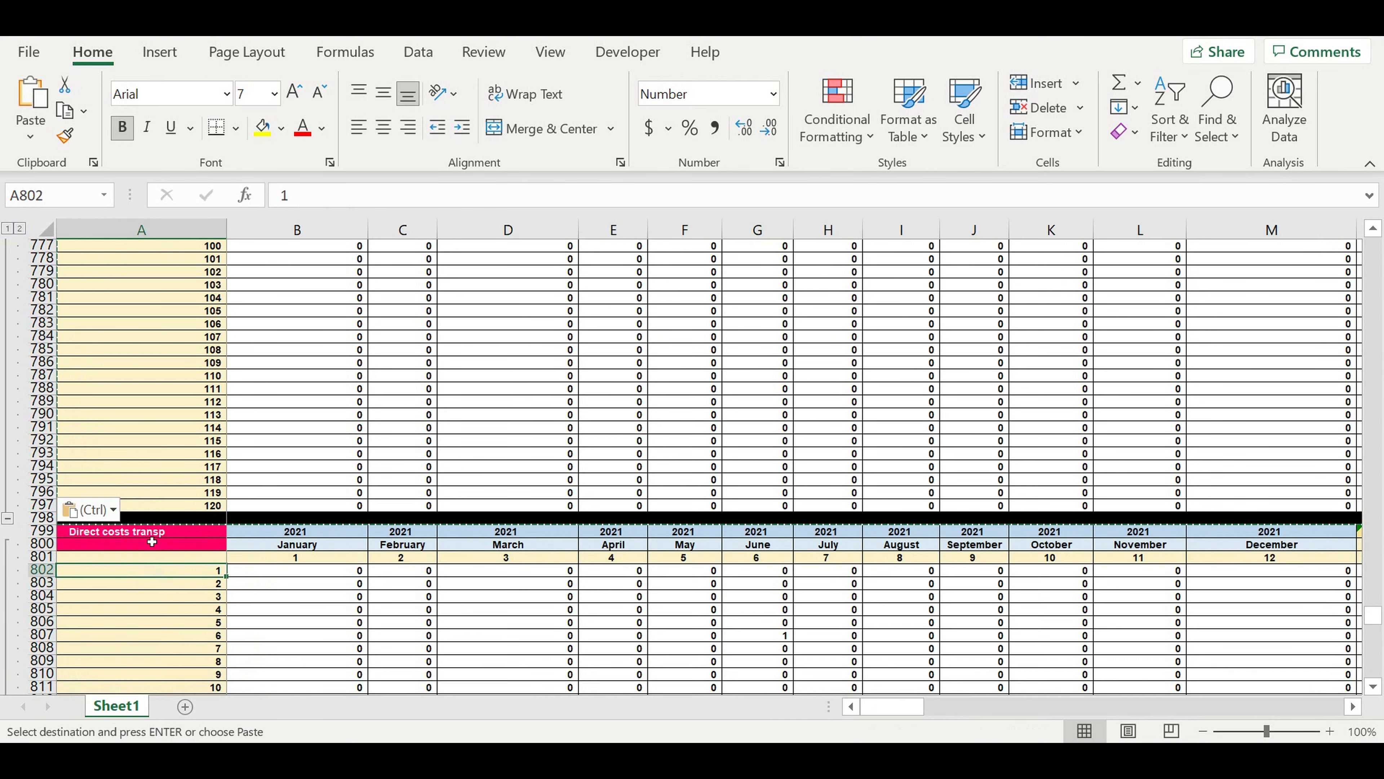
pyautogui.click(141, 534)
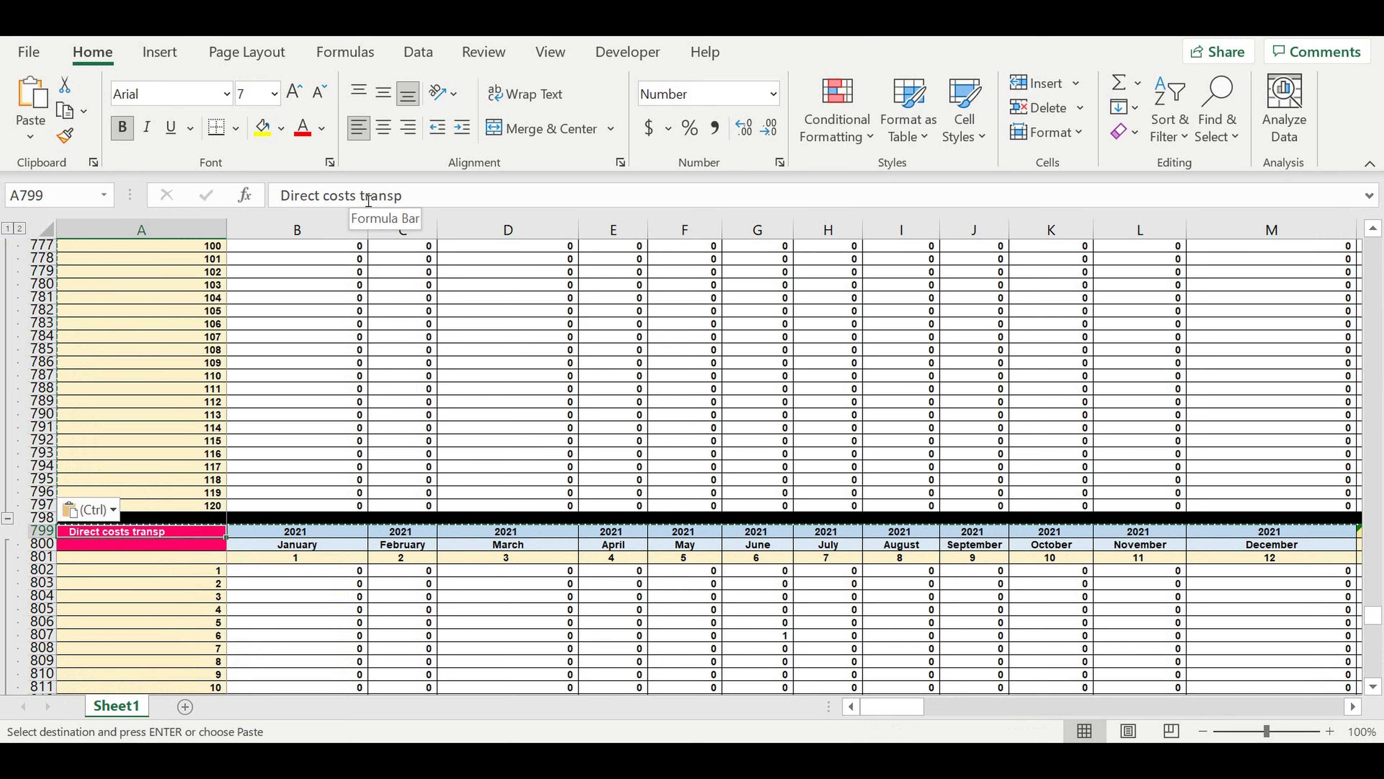
pyautogui.doubleClick(381, 195)
pyautogui.write('(0-4-3-2-1-0')
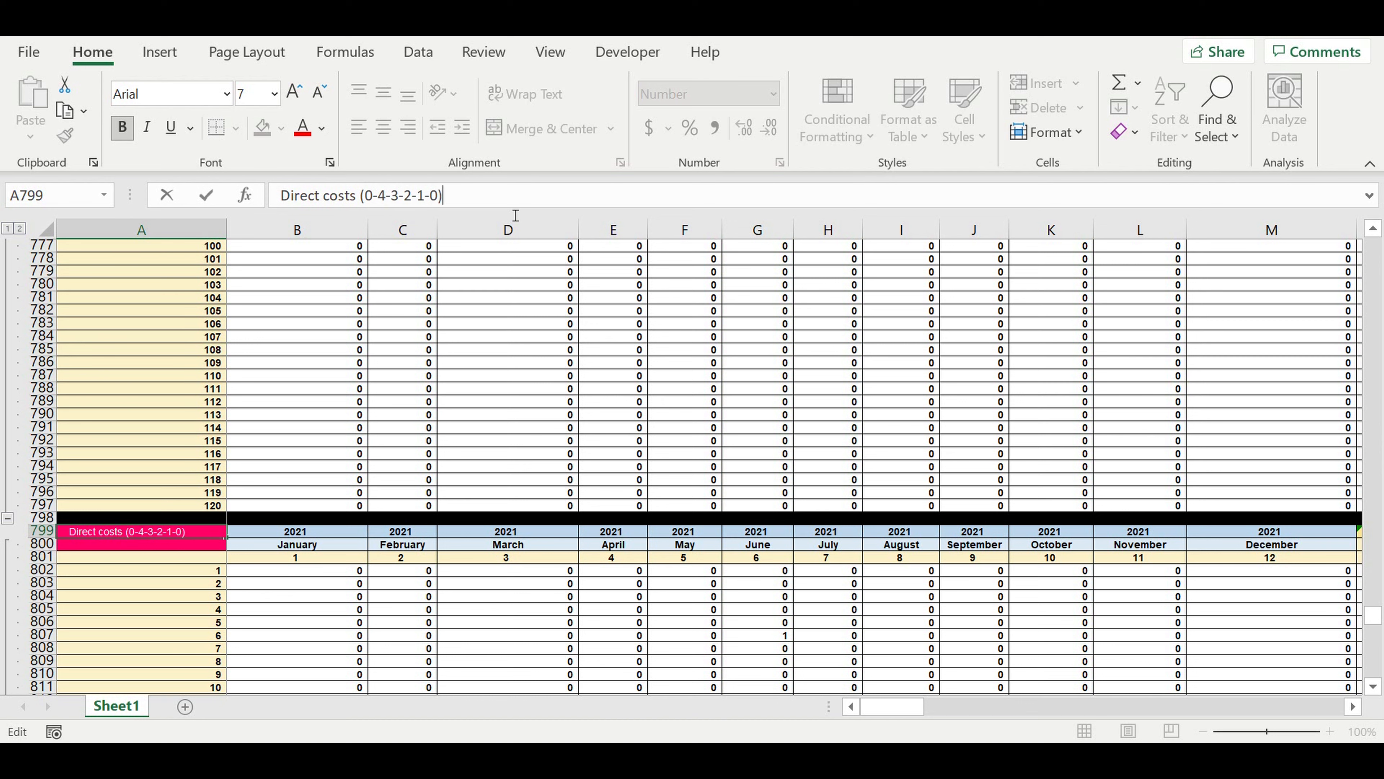
pyautogui.press('Return')
# Fill the heading cells A799:A800 with the standard dark blue color.
pyautogui.click(77, 595)
pyautogui.moveTo(121, 532); pyautogui.dragTo(147, 543)
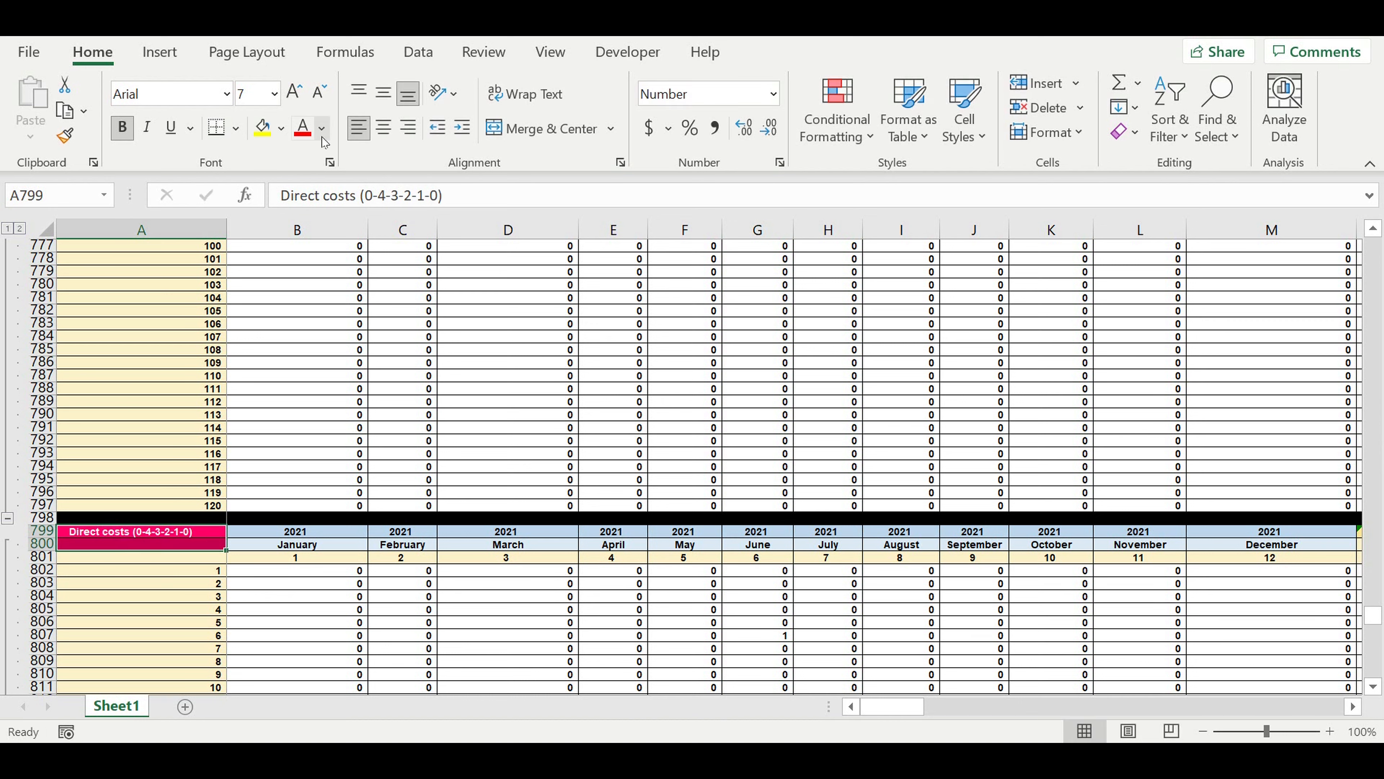
pyautogui.click(280, 131)
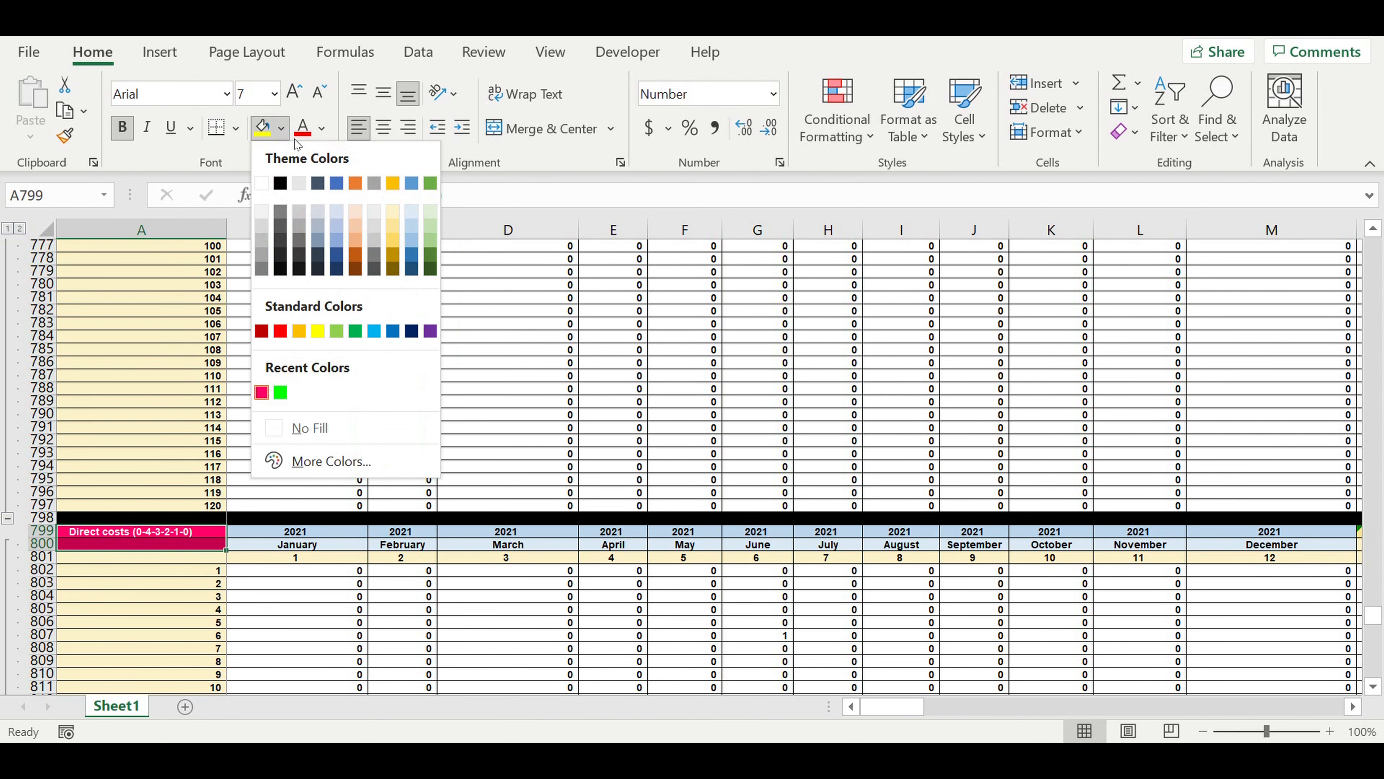
pyautogui.click(411, 332)
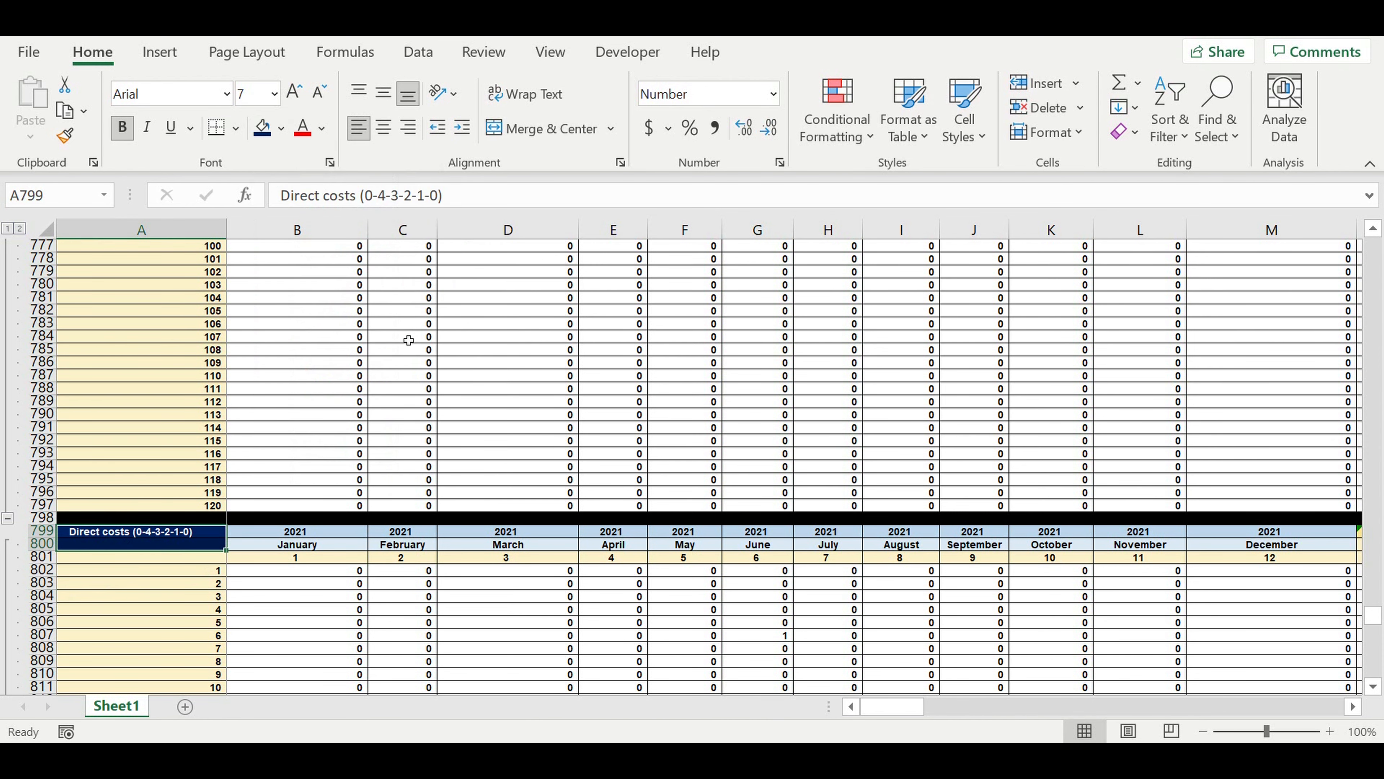
# Enter =DQ678 in DQ802 to link the December 2030 column of the new block to the Direct costs transp matrix.
pyautogui.click(428, 636)
pyautogui.moveTo(891, 707); pyautogui.dragTo(1346, 715)
pyautogui.click(1311, 575)
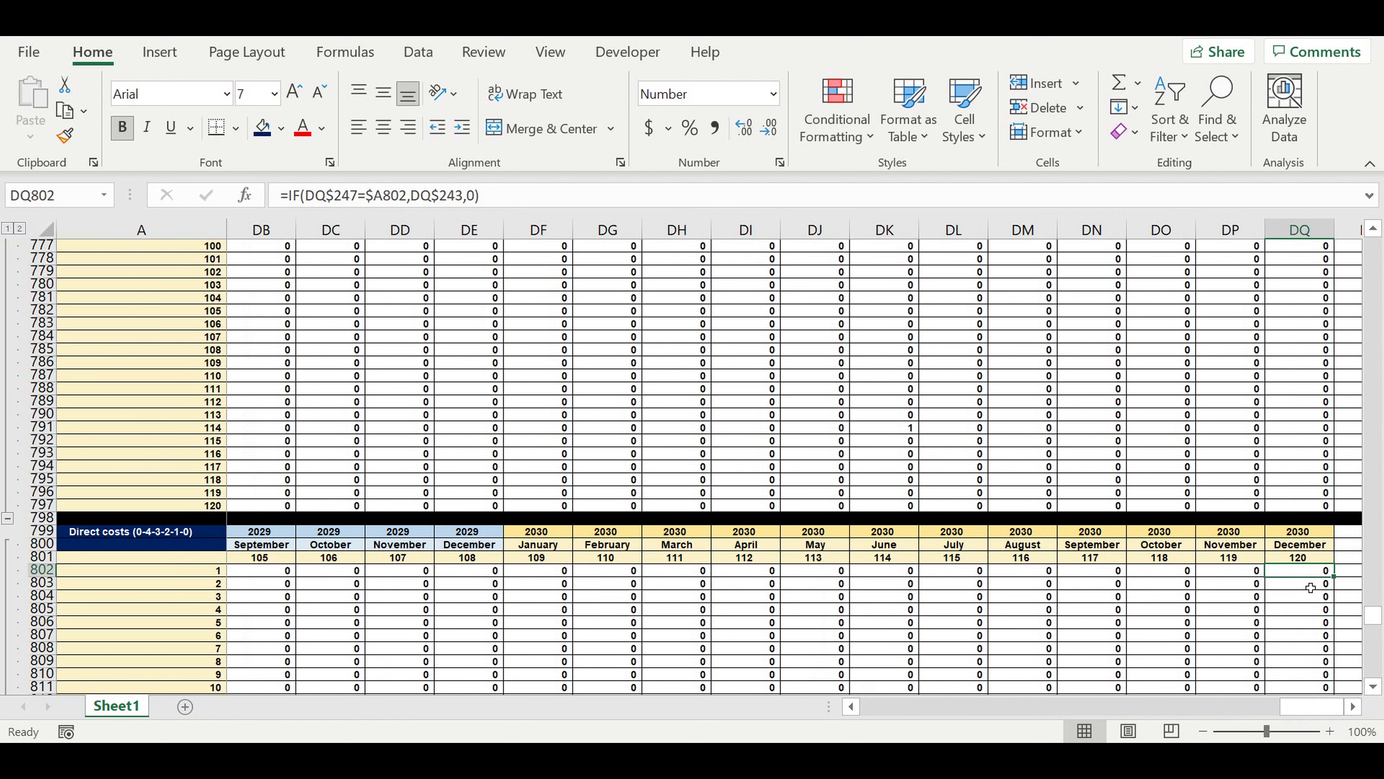
pyautogui.write('=')
pyautogui.scroll(2, 1315, 453)
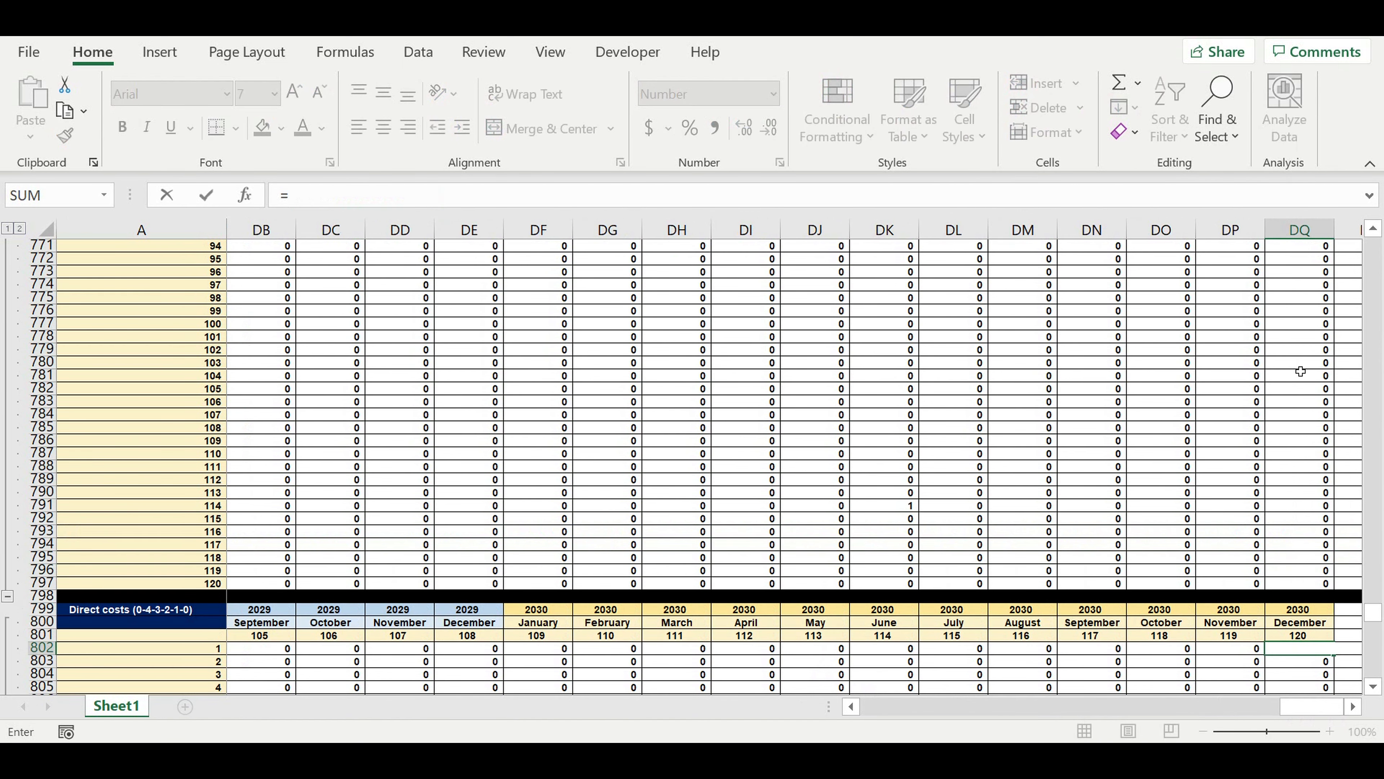
pyautogui.scroll(20, 1318, 383)
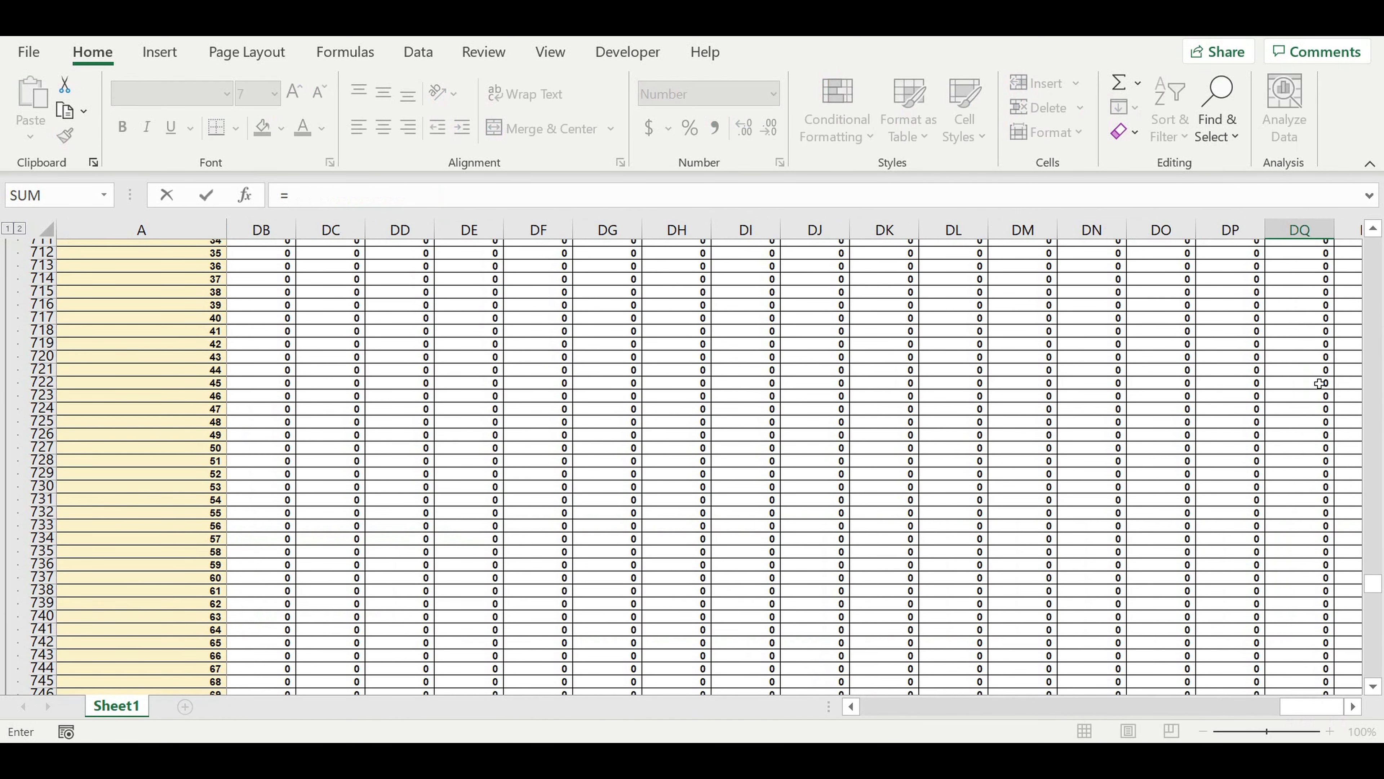
pyautogui.scroll(6, 1319, 391)
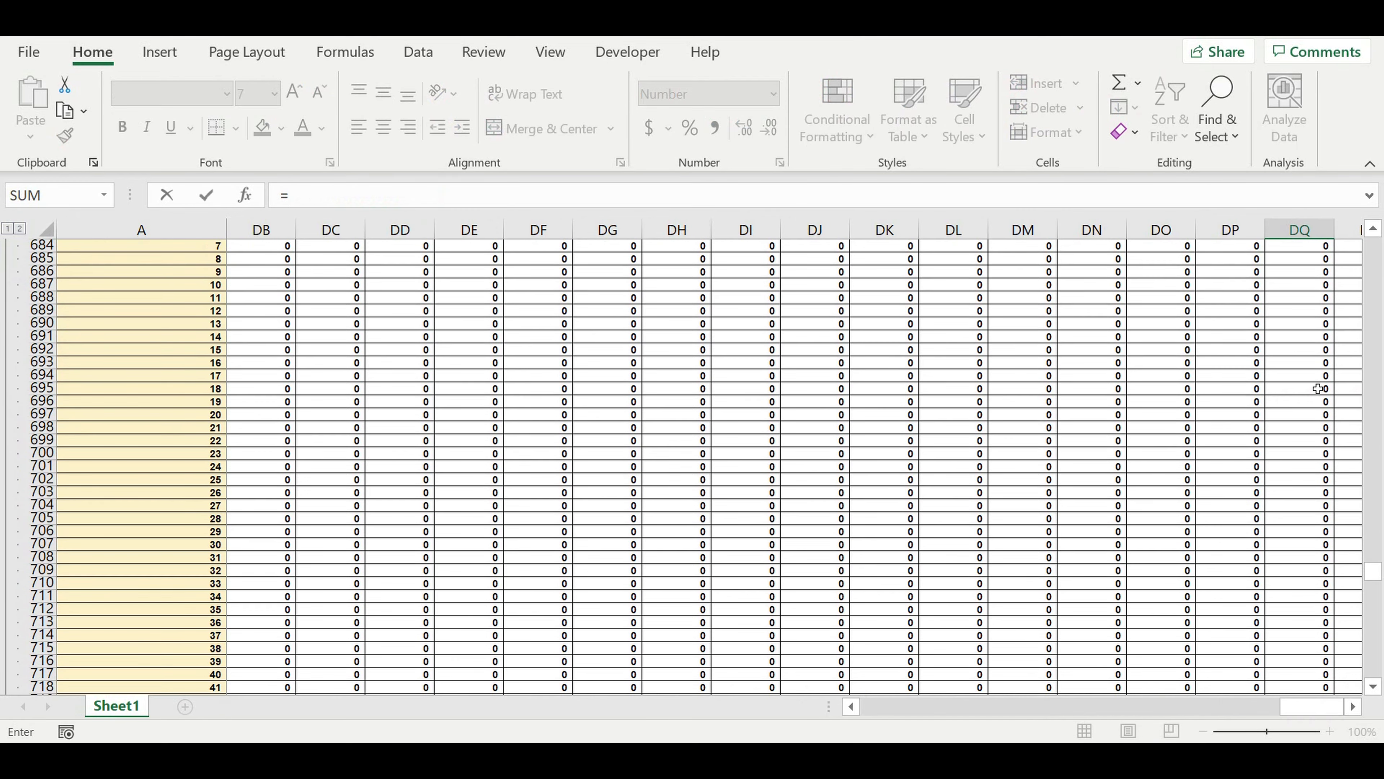
pyautogui.scroll(7, 1319, 390)
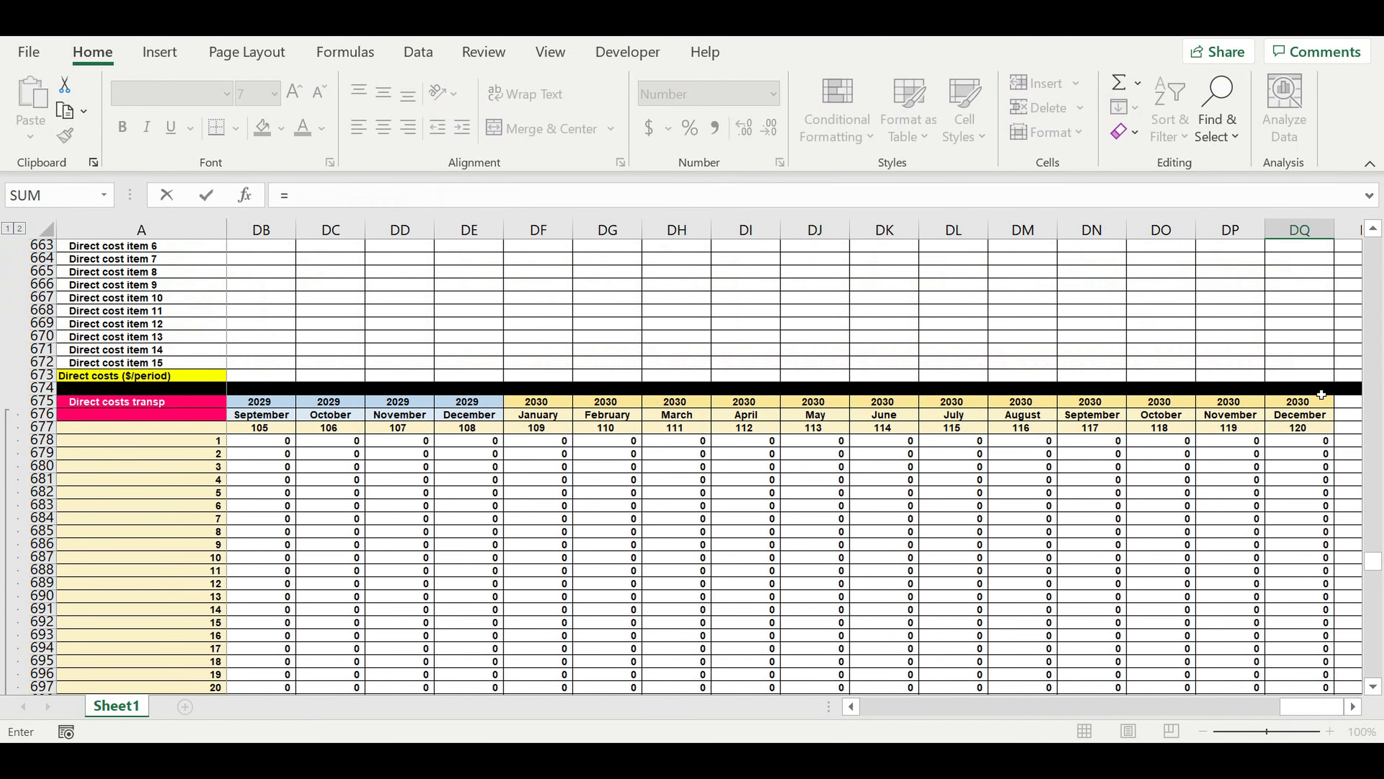
pyautogui.click(1307, 449)
pyautogui.press('Return')
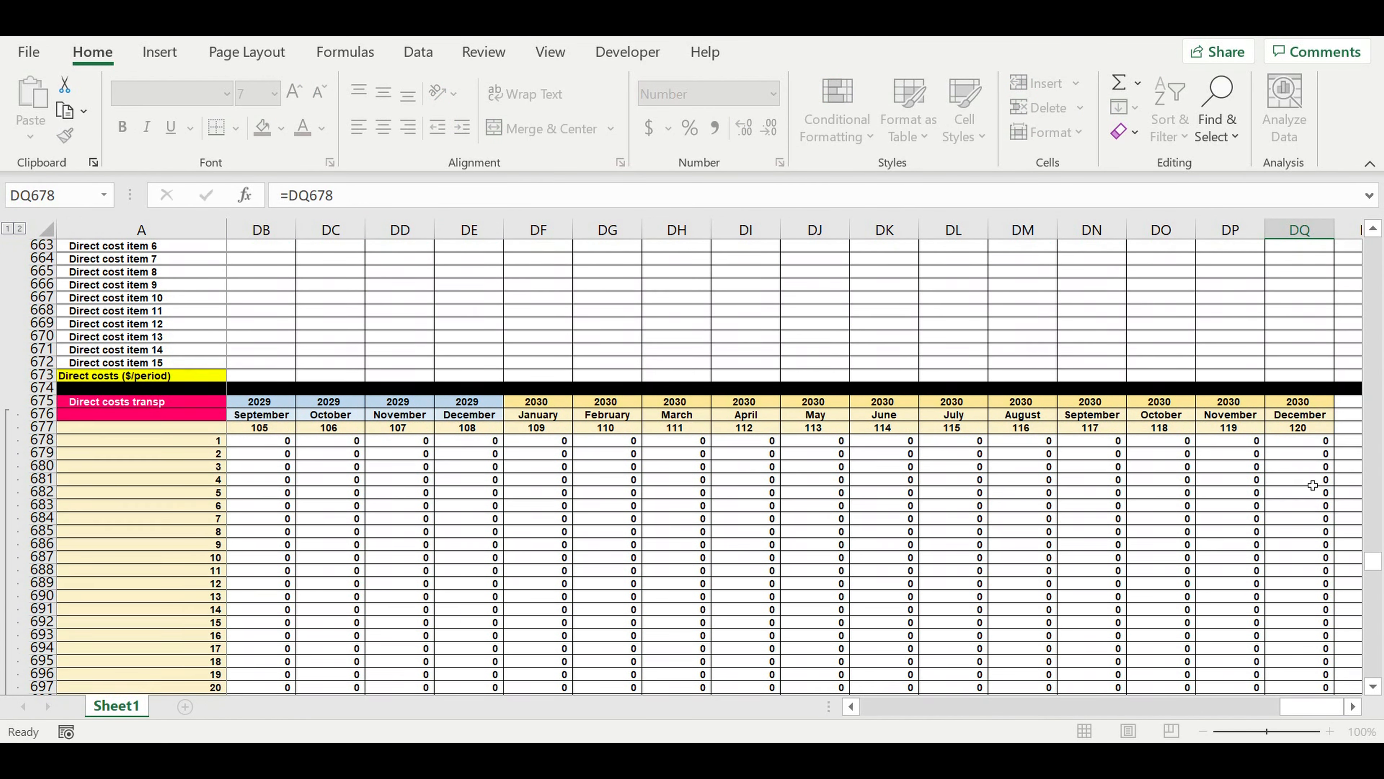
# Fill the DQ802 formula down the December 2030 column to DQ921.
pyautogui.scroll(-4, 1304, 543)
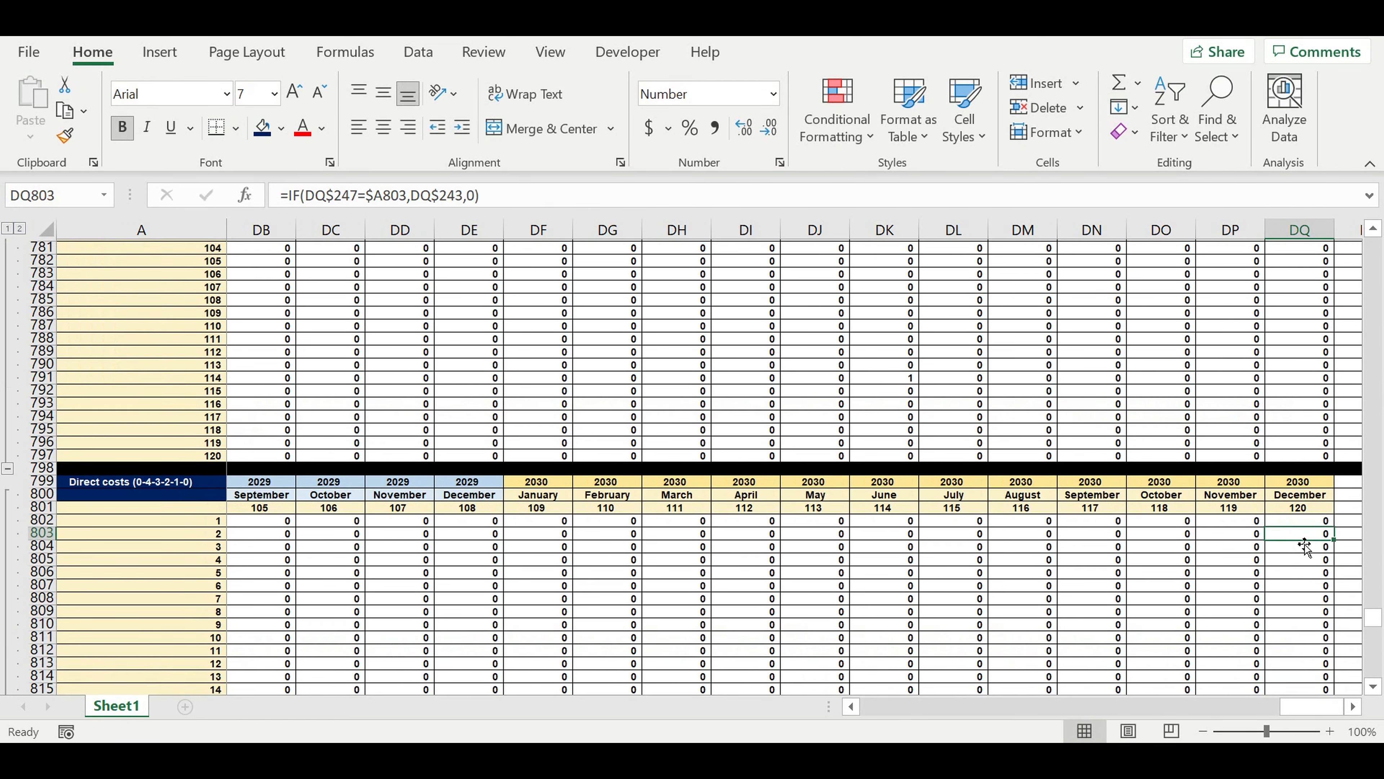
pyautogui.scroll(-2, 1304, 544)
pyautogui.click(1308, 441)
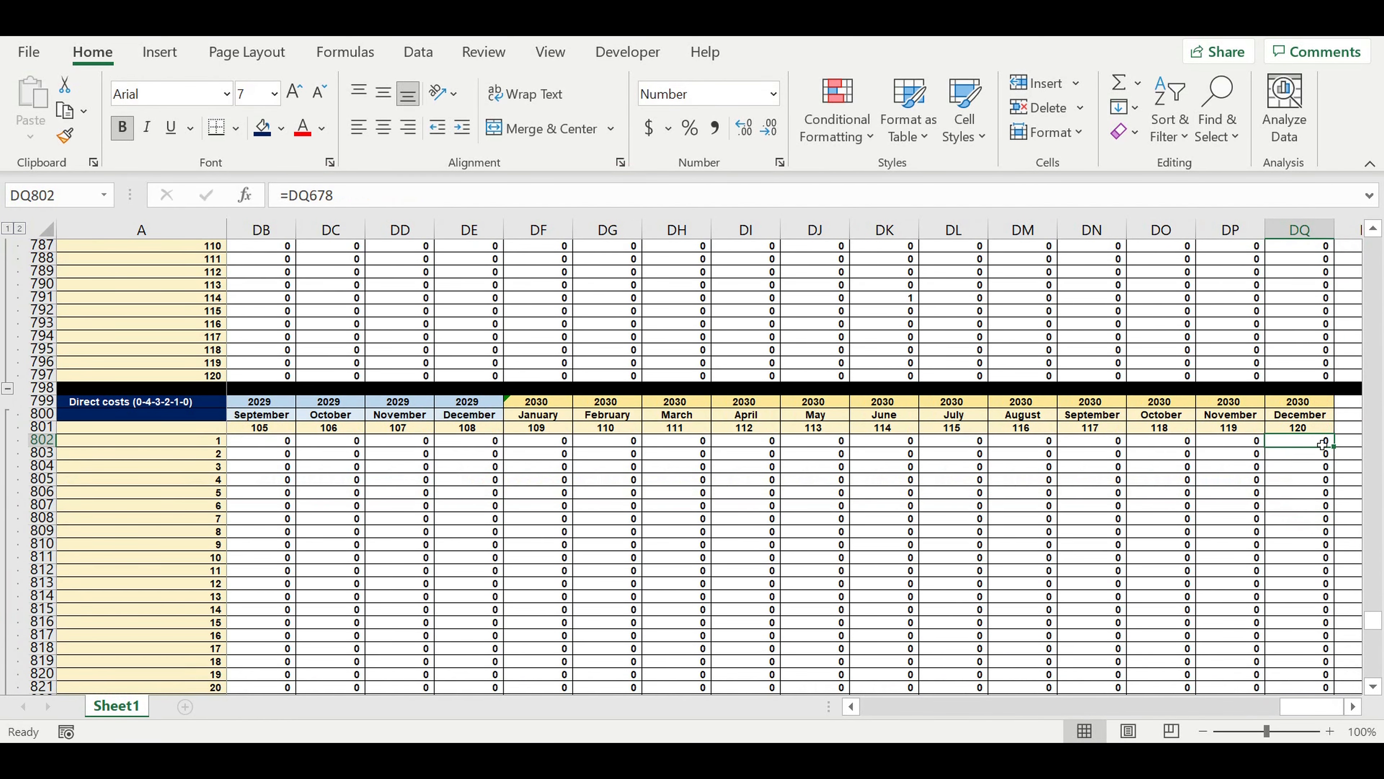
pyautogui.moveTo(1343, 453)
pyautogui.mouseDown()
pyautogui.moveTo(1330, 698)
pyautogui.moveTo(1319, 605)
pyautogui.moveTo(1302, 624)
pyautogui.moveTo(1306, 667)
pyautogui.mouseUp()
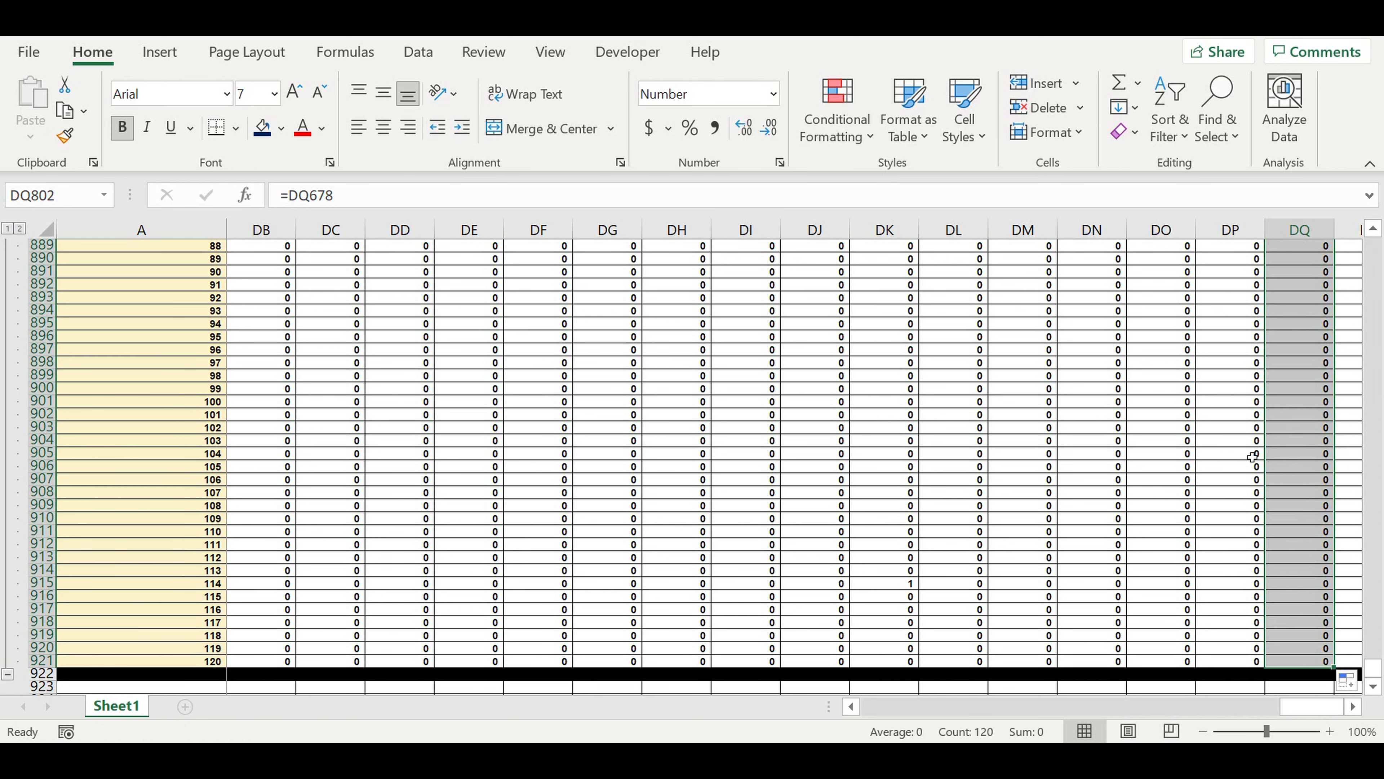
pyautogui.click(1185, 466)
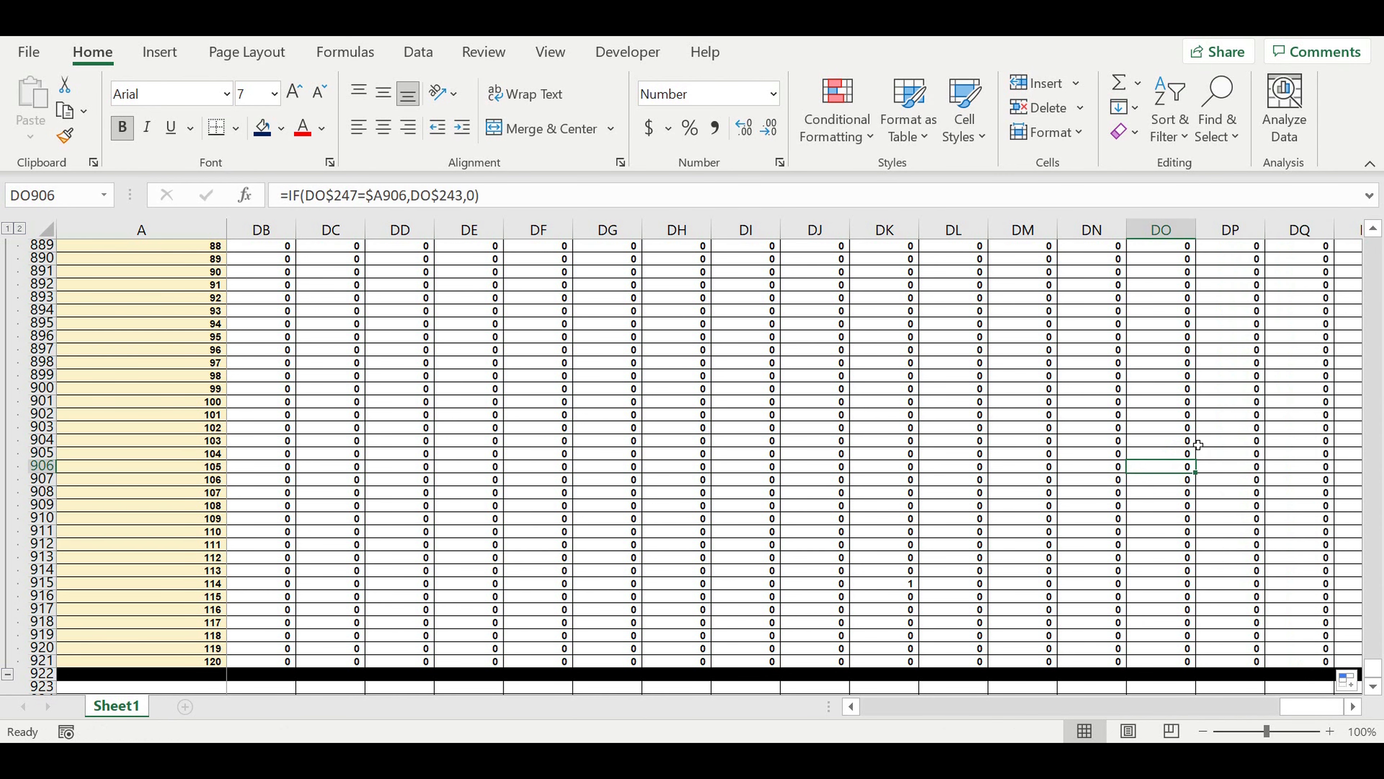
pyautogui.scroll(20, 1211, 412)
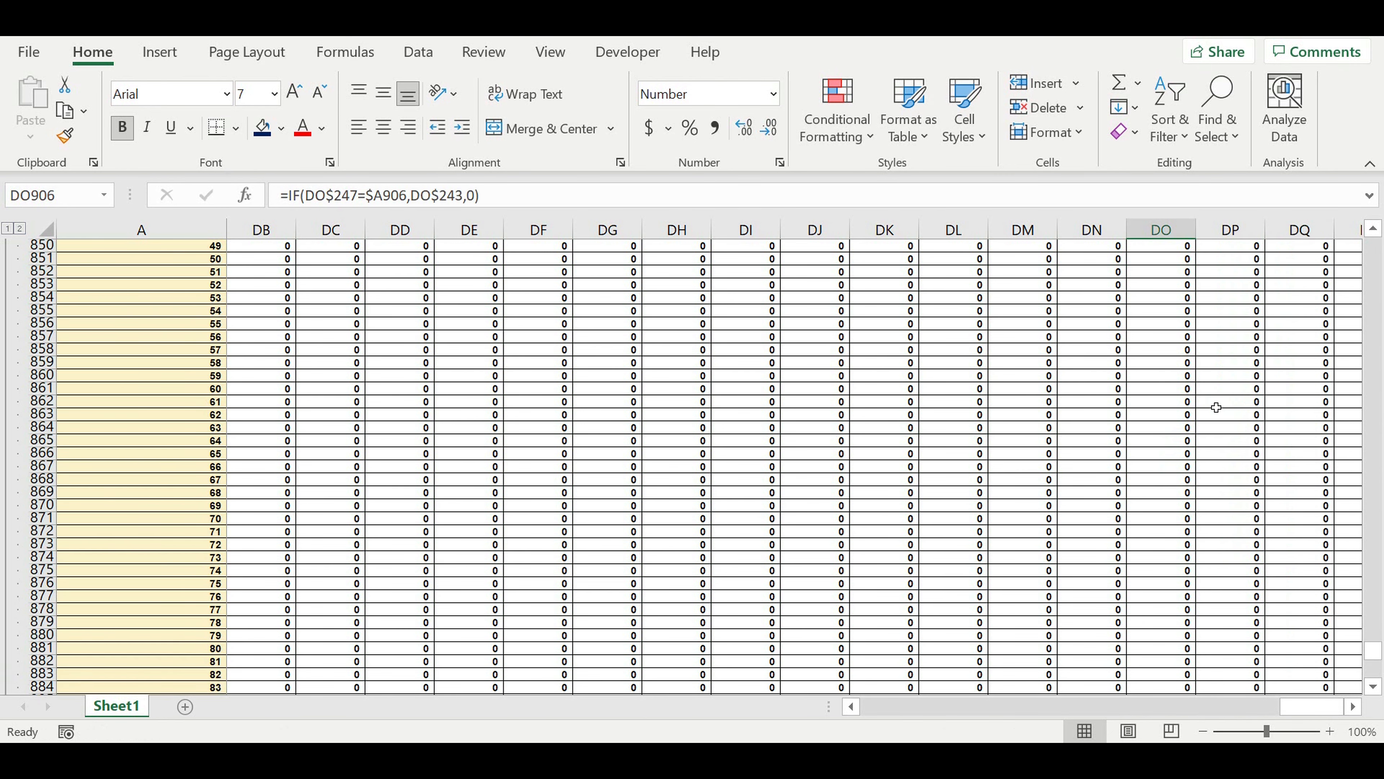
pyautogui.scroll(17, 1225, 406)
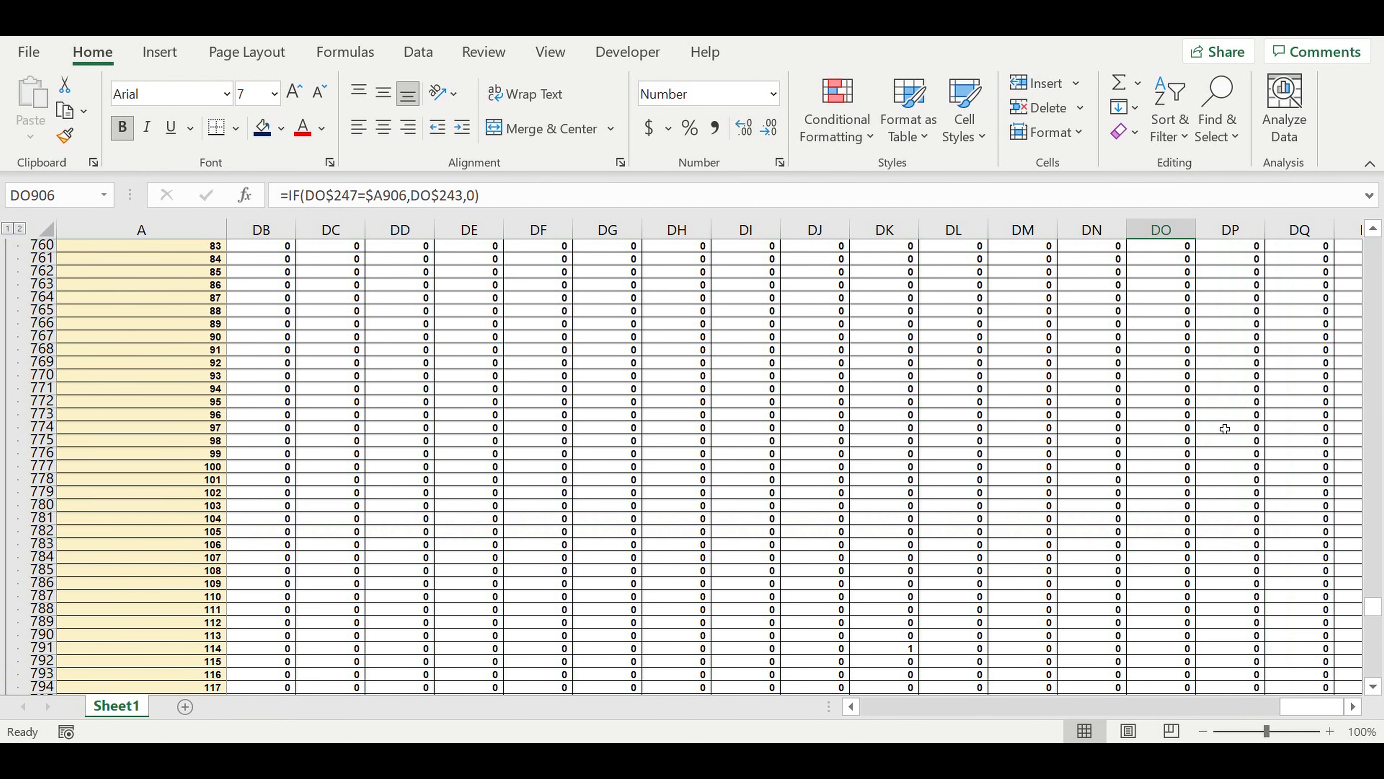
# Begin a formula in DP802 of the Direct costs (0-4-3-2-1-0) block with =if(and(DQ802=0, as the first condition.
pyautogui.scroll(-8, 1224, 429)
pyautogui.scroll(-4, 1225, 431)
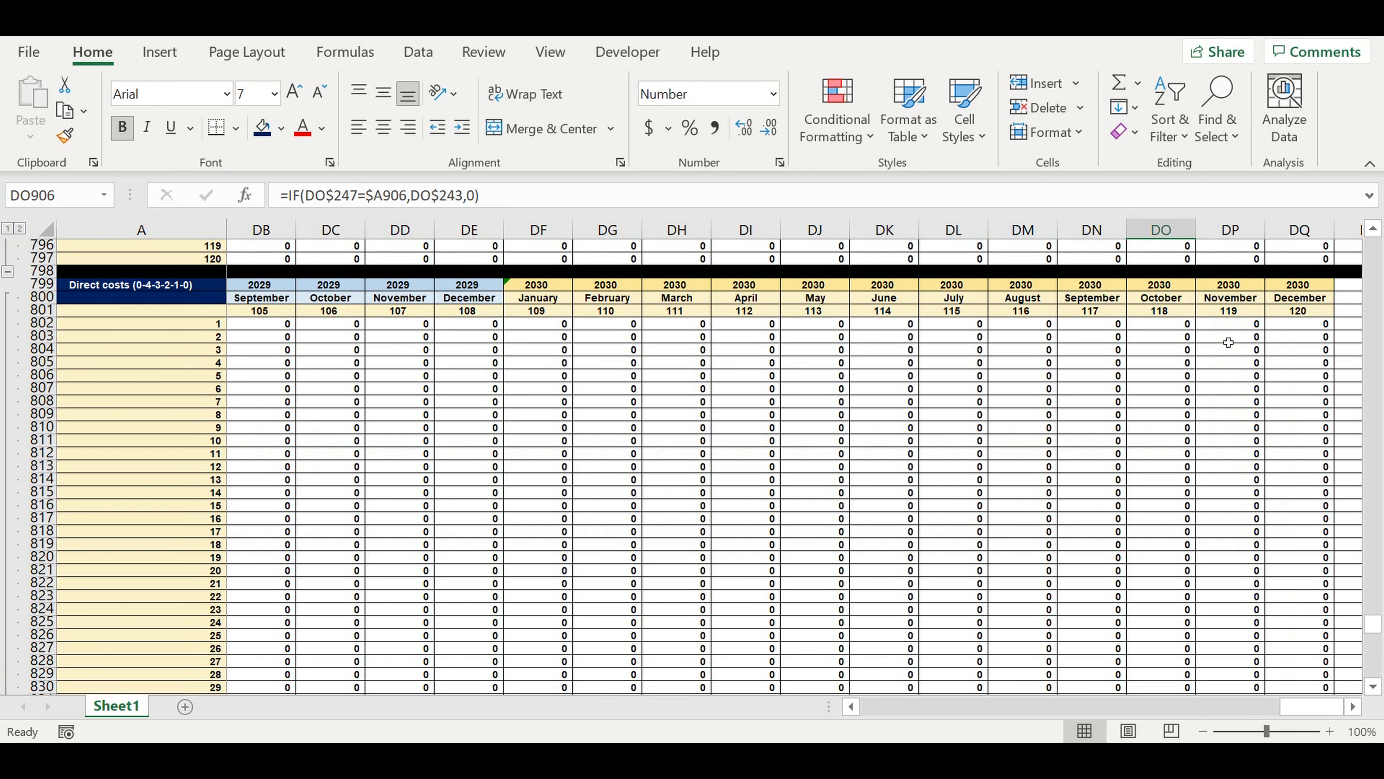
pyautogui.click(1232, 327)
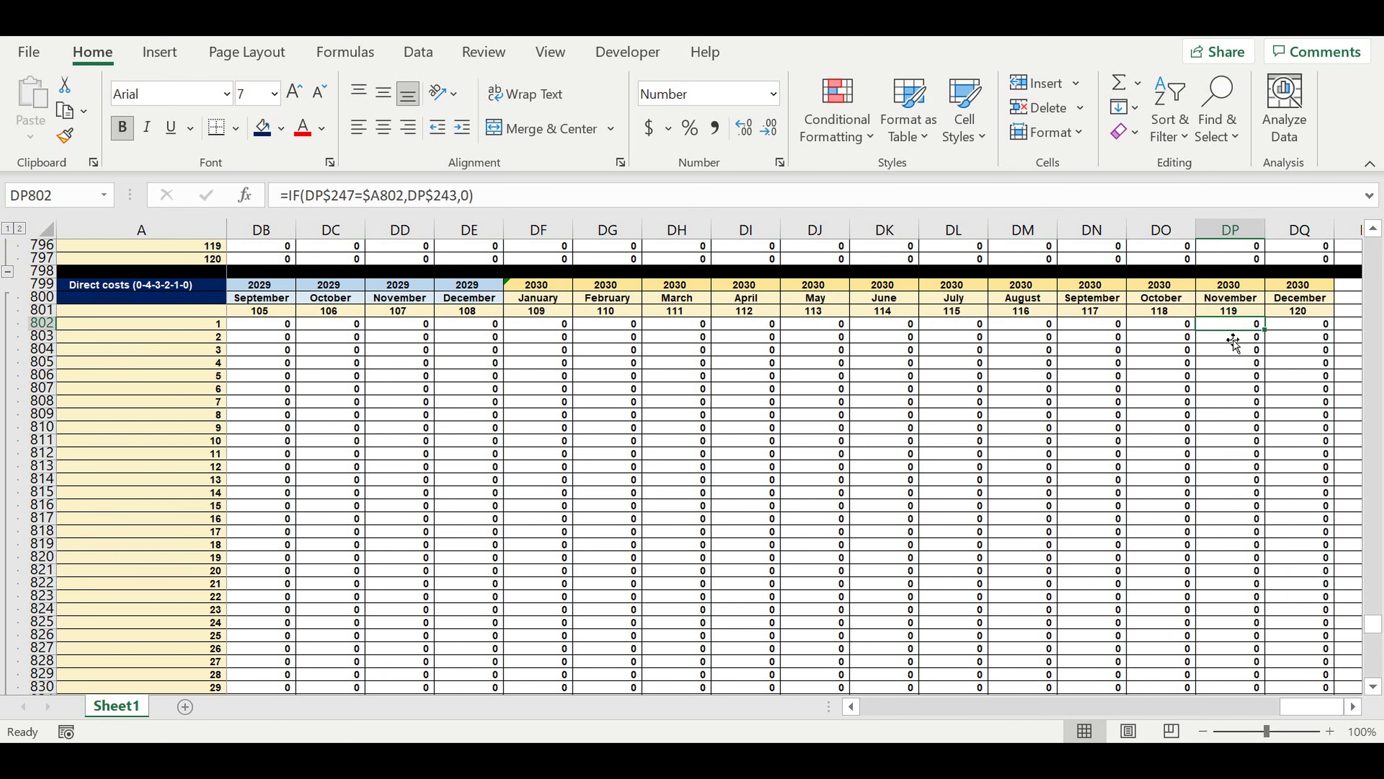
pyautogui.write('=if')
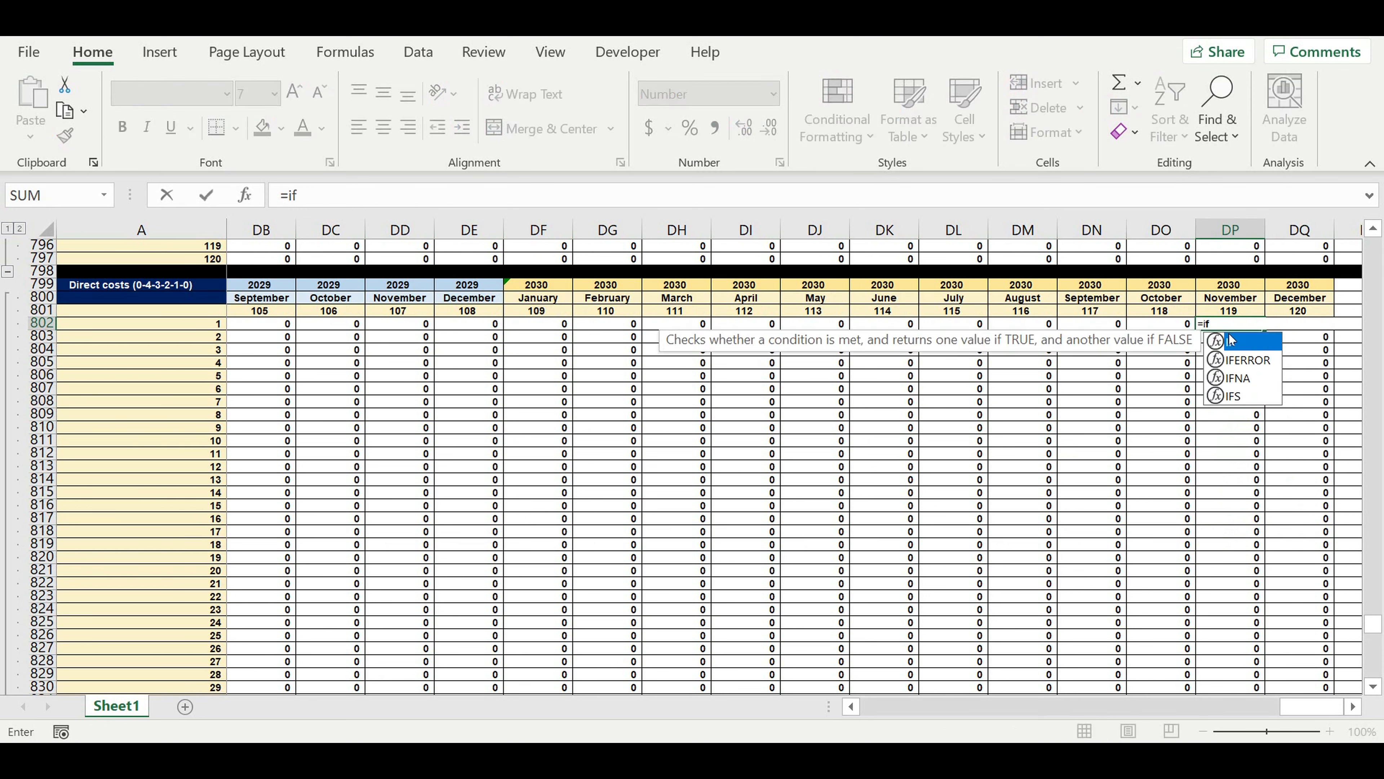
pyautogui.write('(and(')
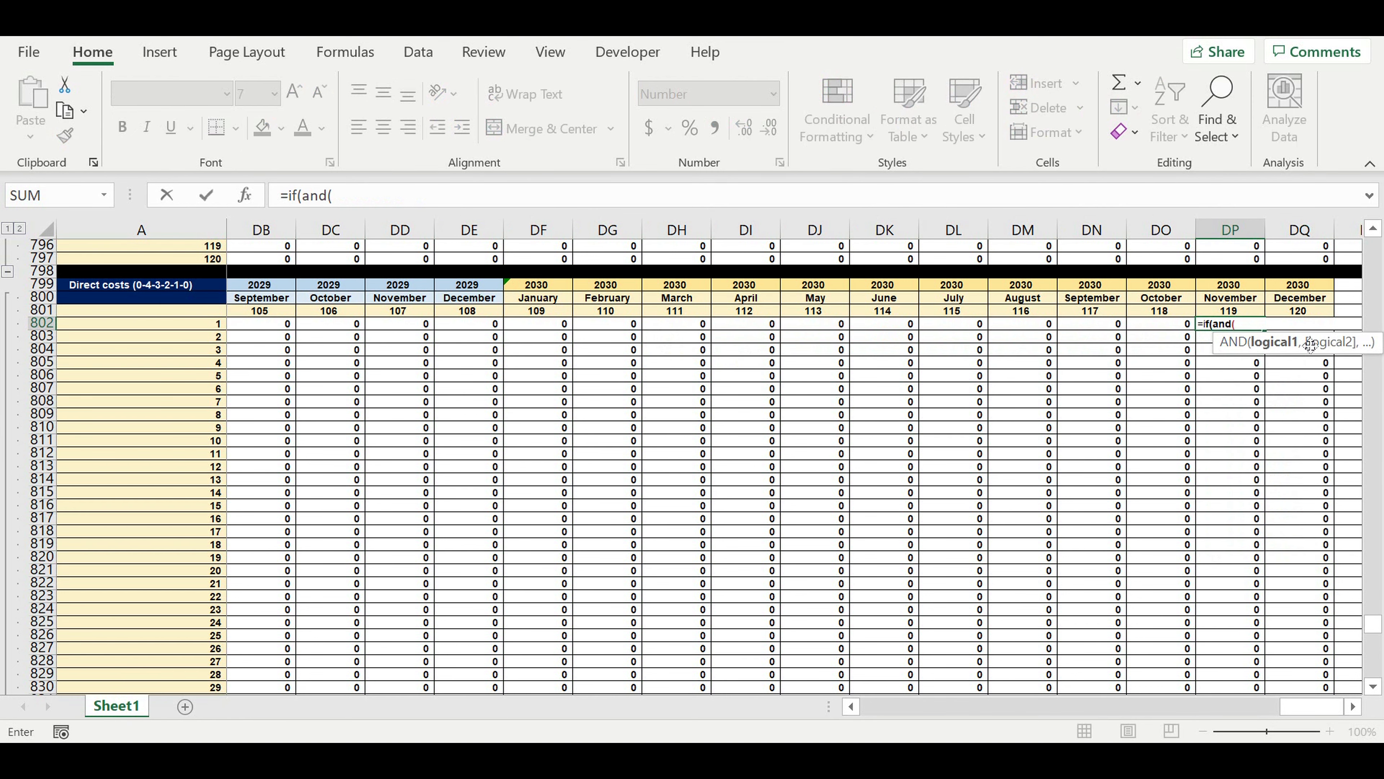
pyautogui.click(1294, 315)
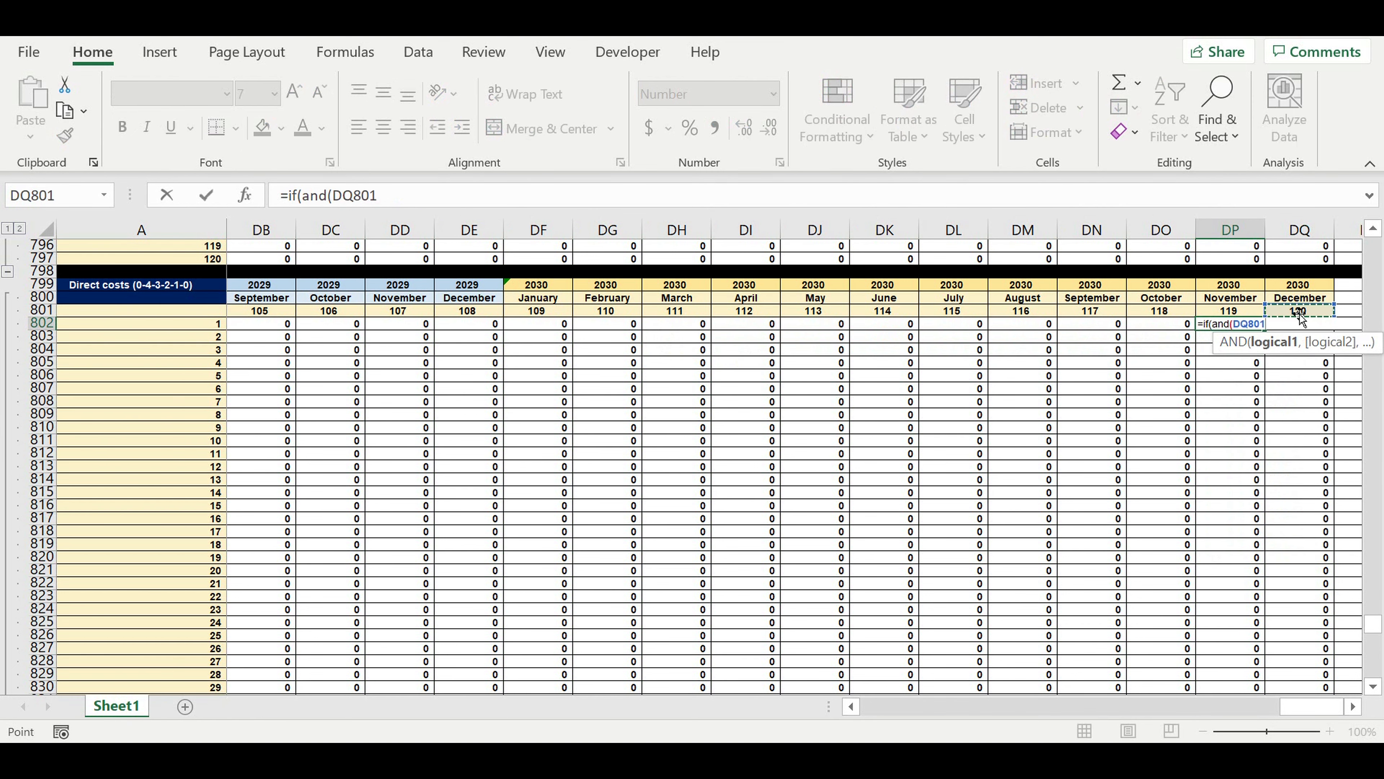
pyautogui.press('Down')
pyautogui.press('Down')
pyautogui.click(1305, 326)
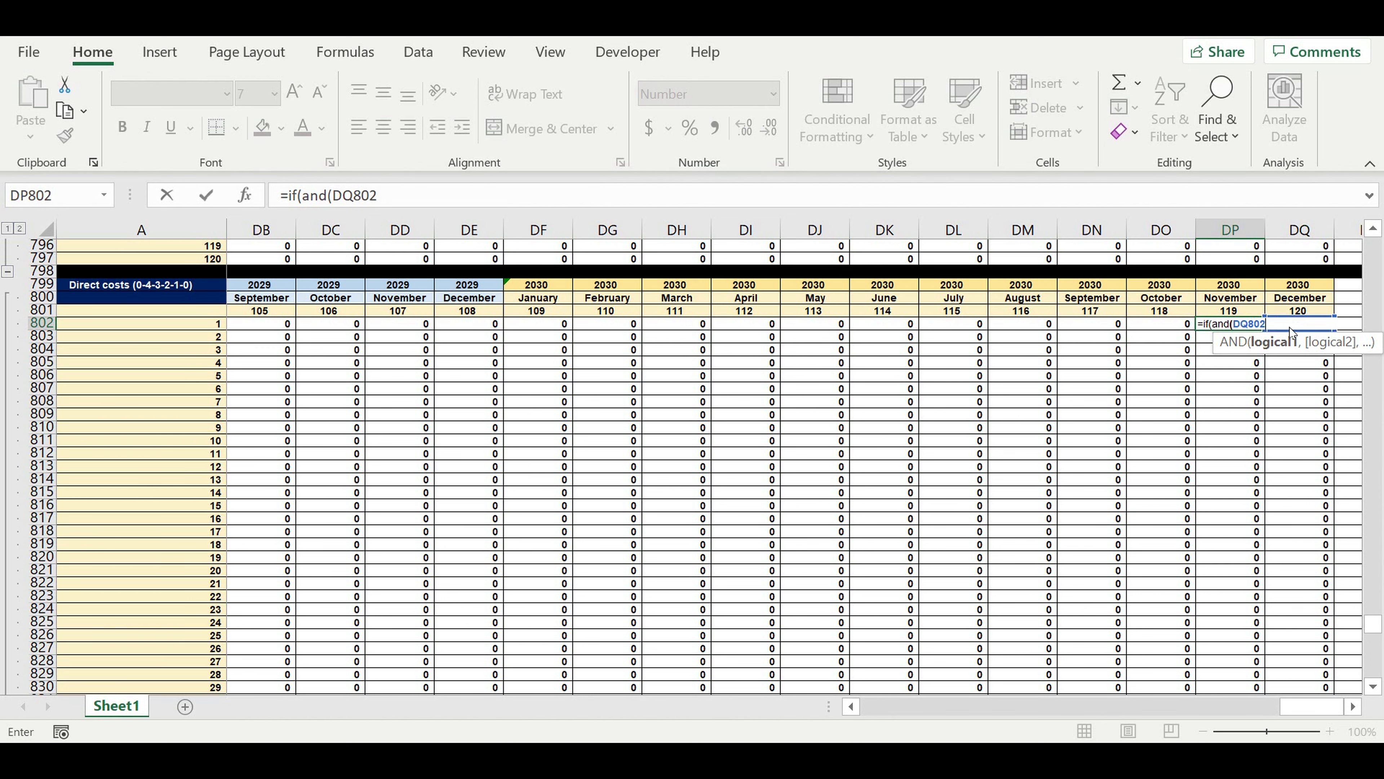
pyautogui.click(406, 199)
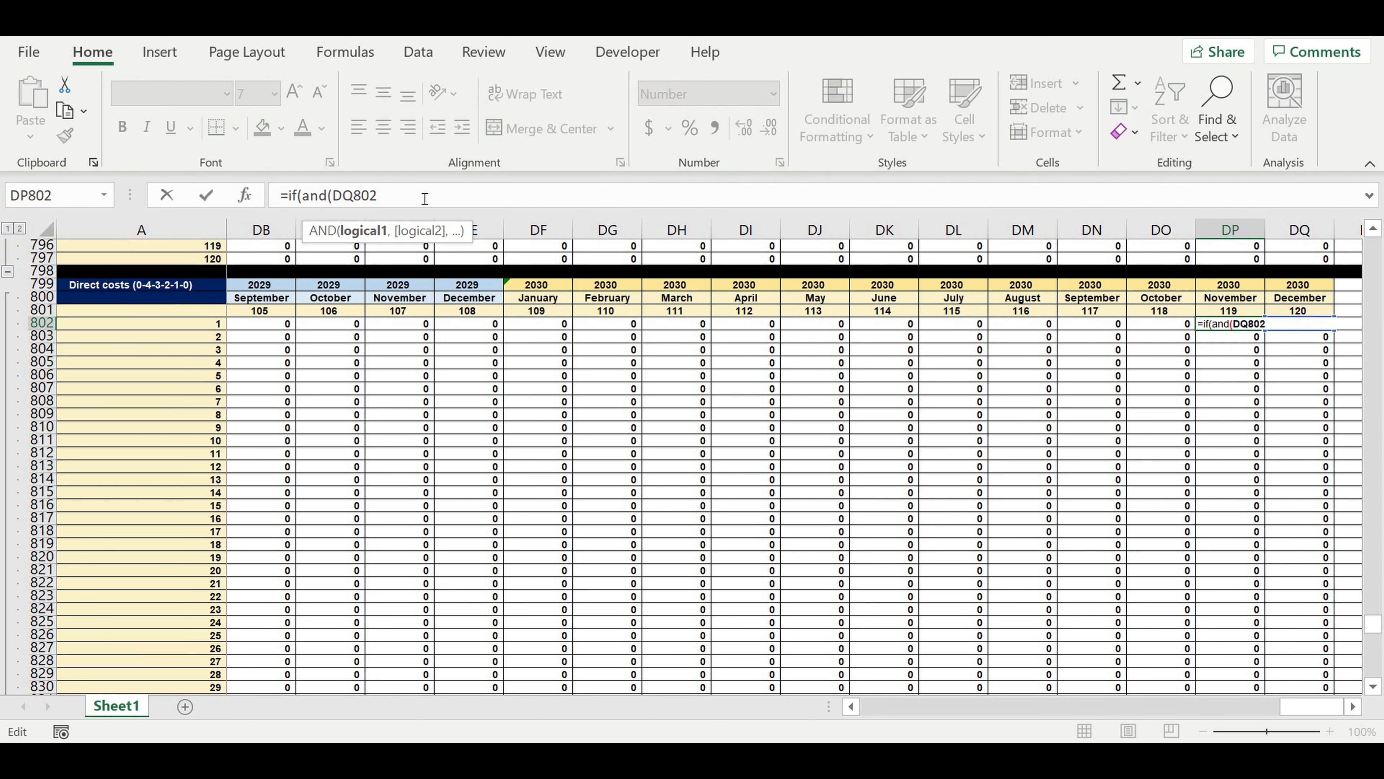
pyautogui.write('=0,')
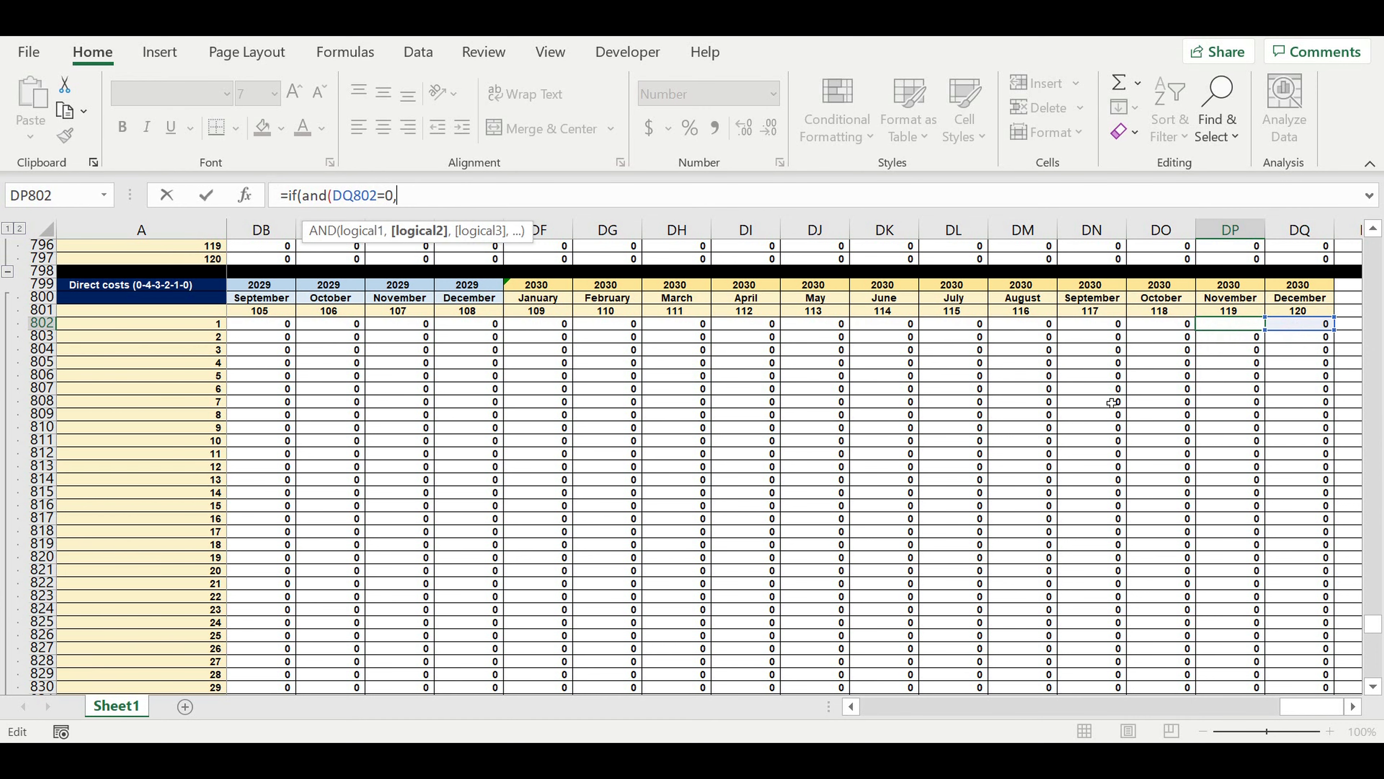
# Add the second condition DP678=0 from the Direct costs transp matrix to the AND test and return 0 when both hold.
pyautogui.scroll(5, 1112, 381)
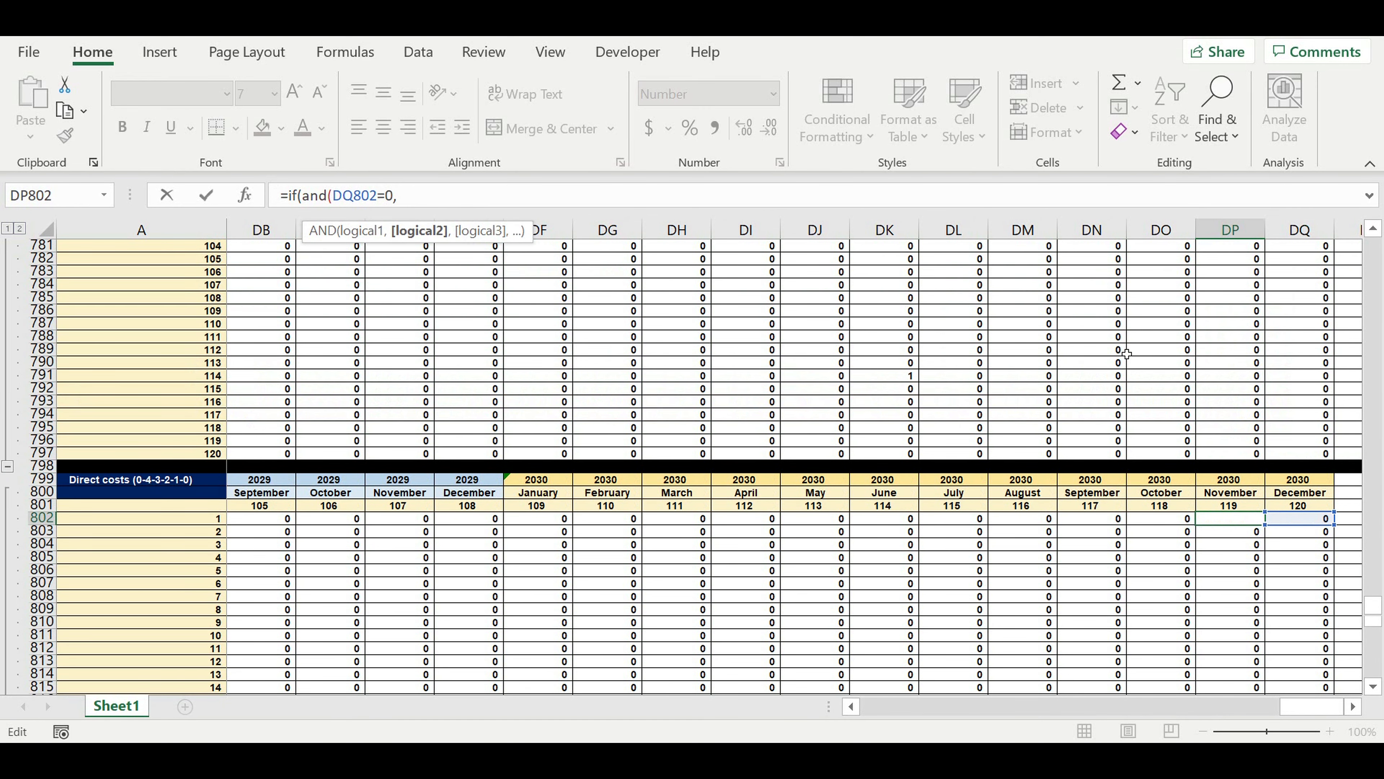
pyautogui.scroll(14, 1125, 360)
pyautogui.scroll(7, 1147, 363)
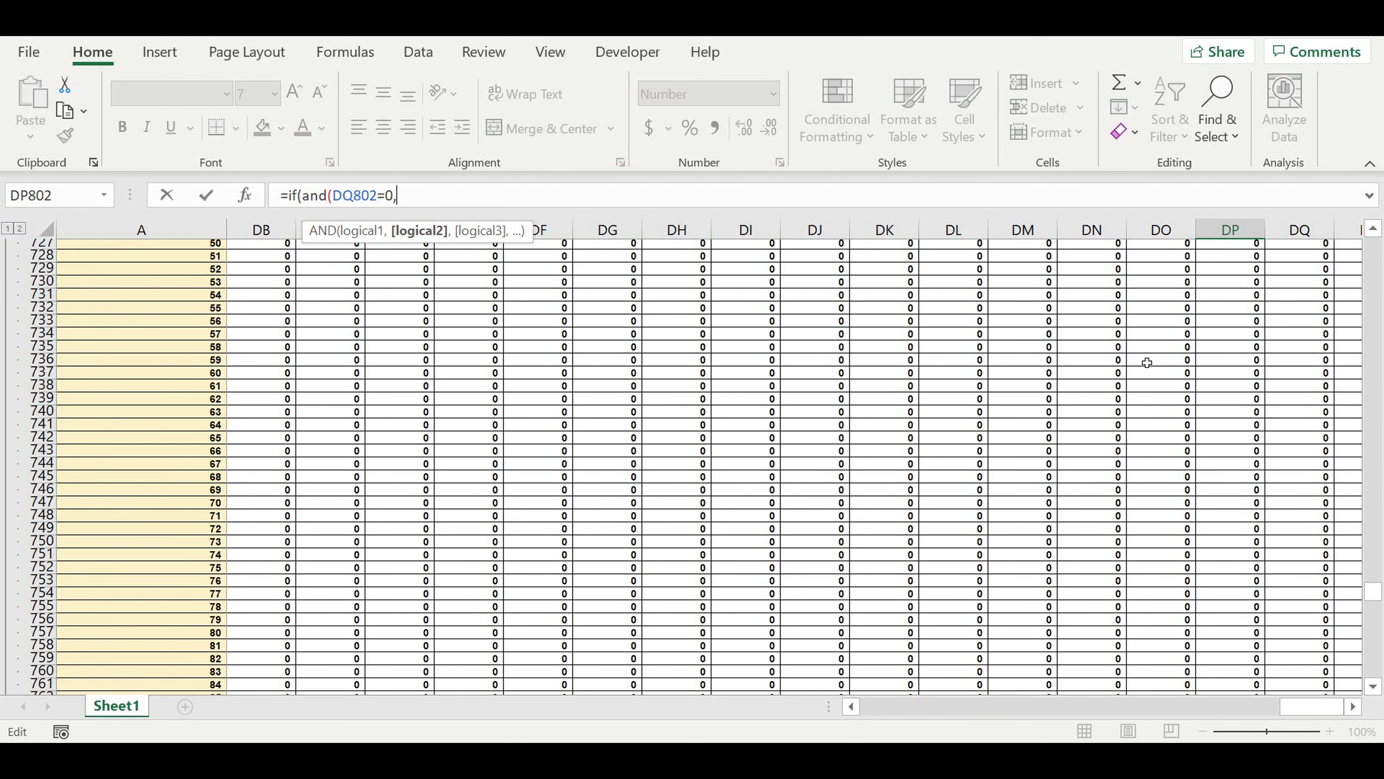
pyautogui.scroll(7, 1152, 373)
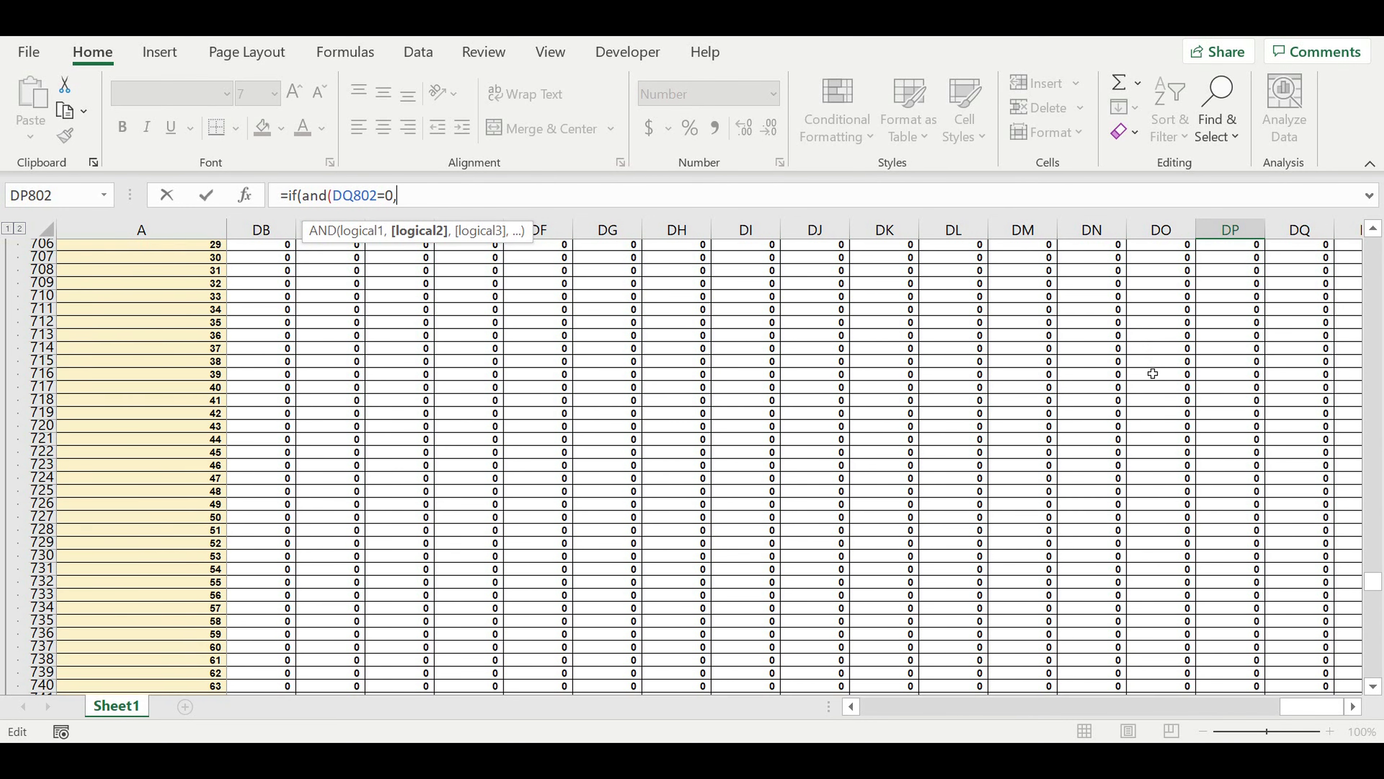
pyautogui.scroll(8, 1152, 375)
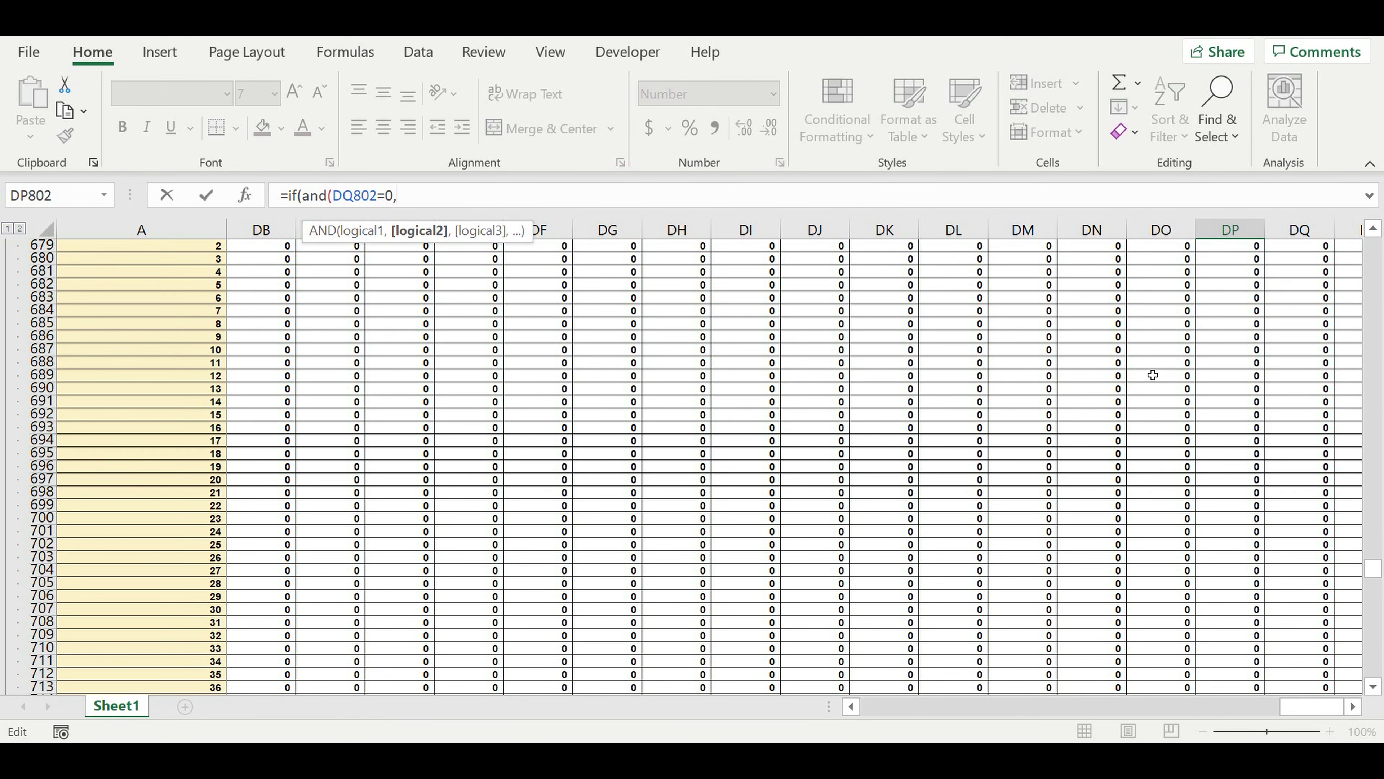
pyautogui.scroll(3, 1156, 385)
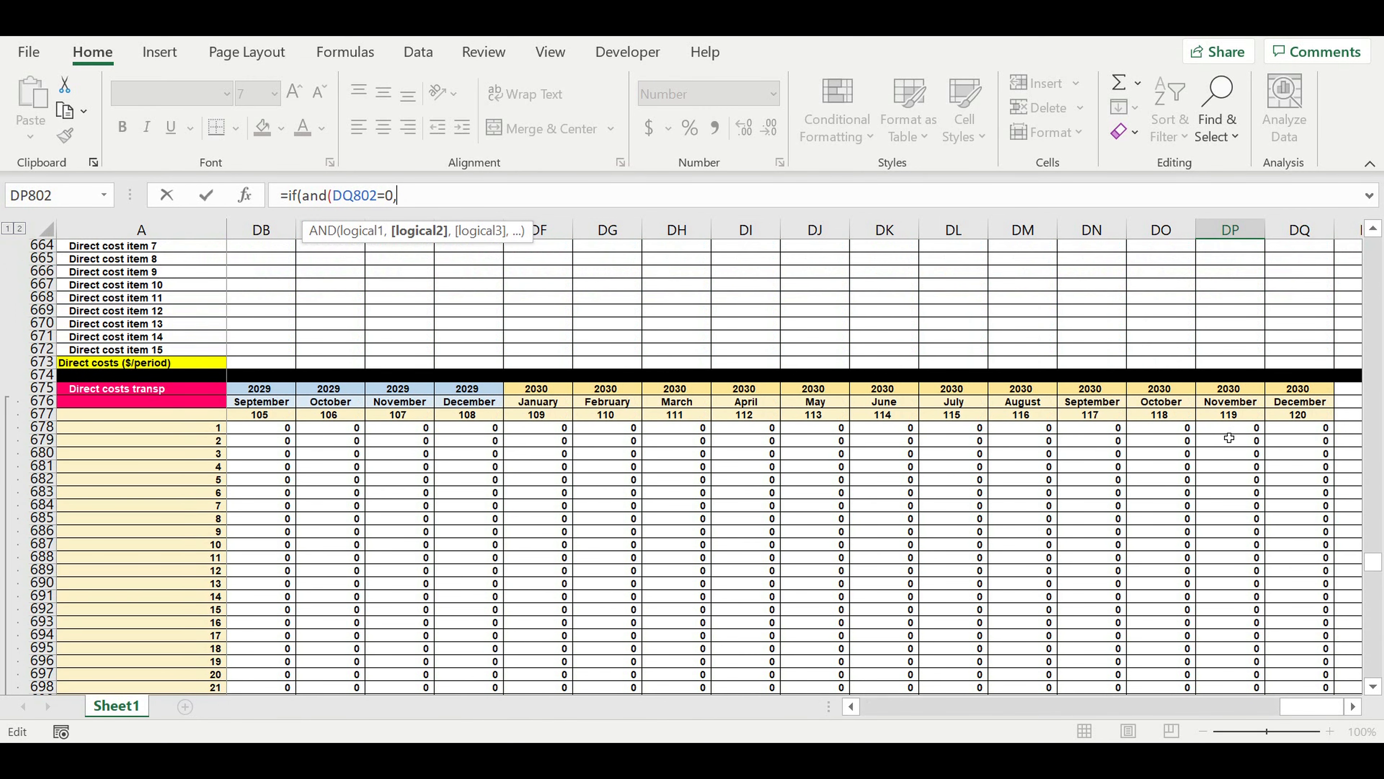
pyautogui.click(1229, 432)
pyautogui.write('=0)')
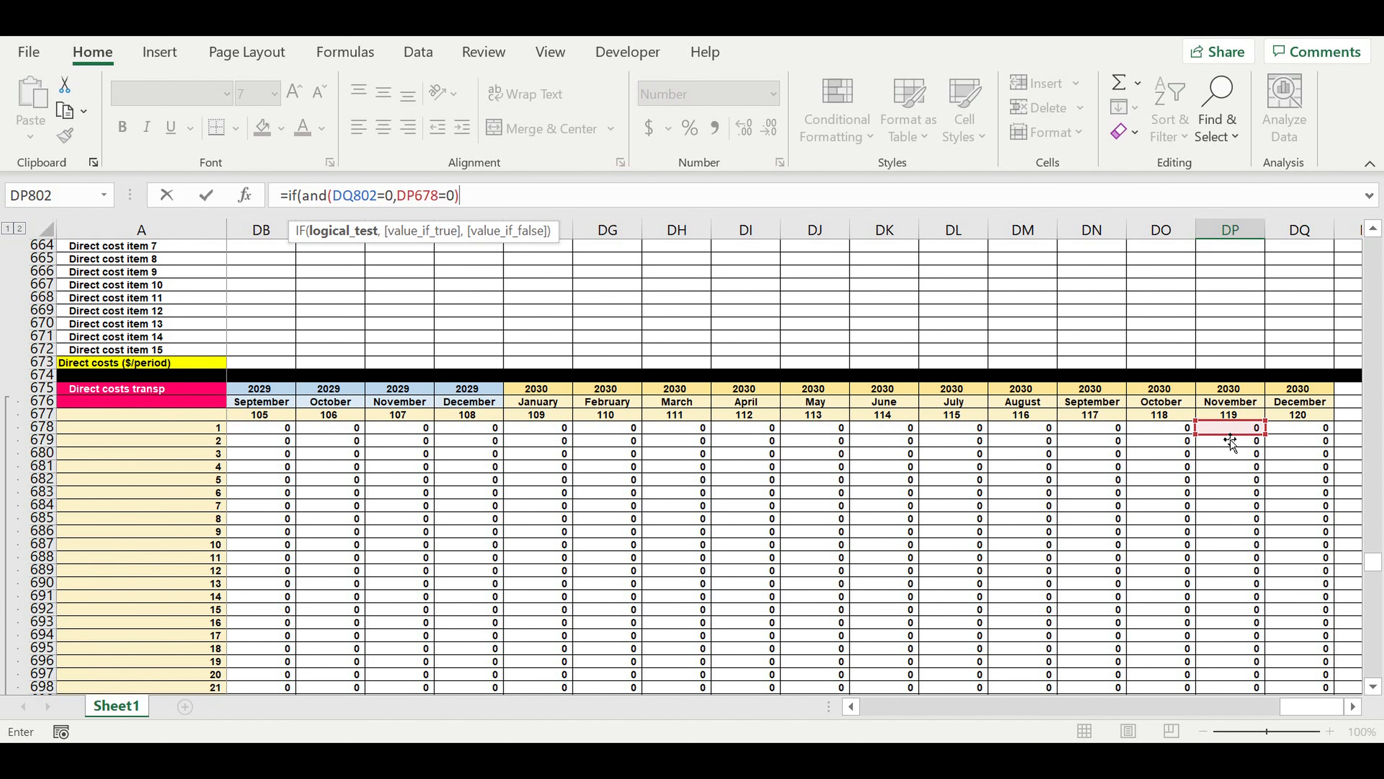
pyautogui.write(',0,')
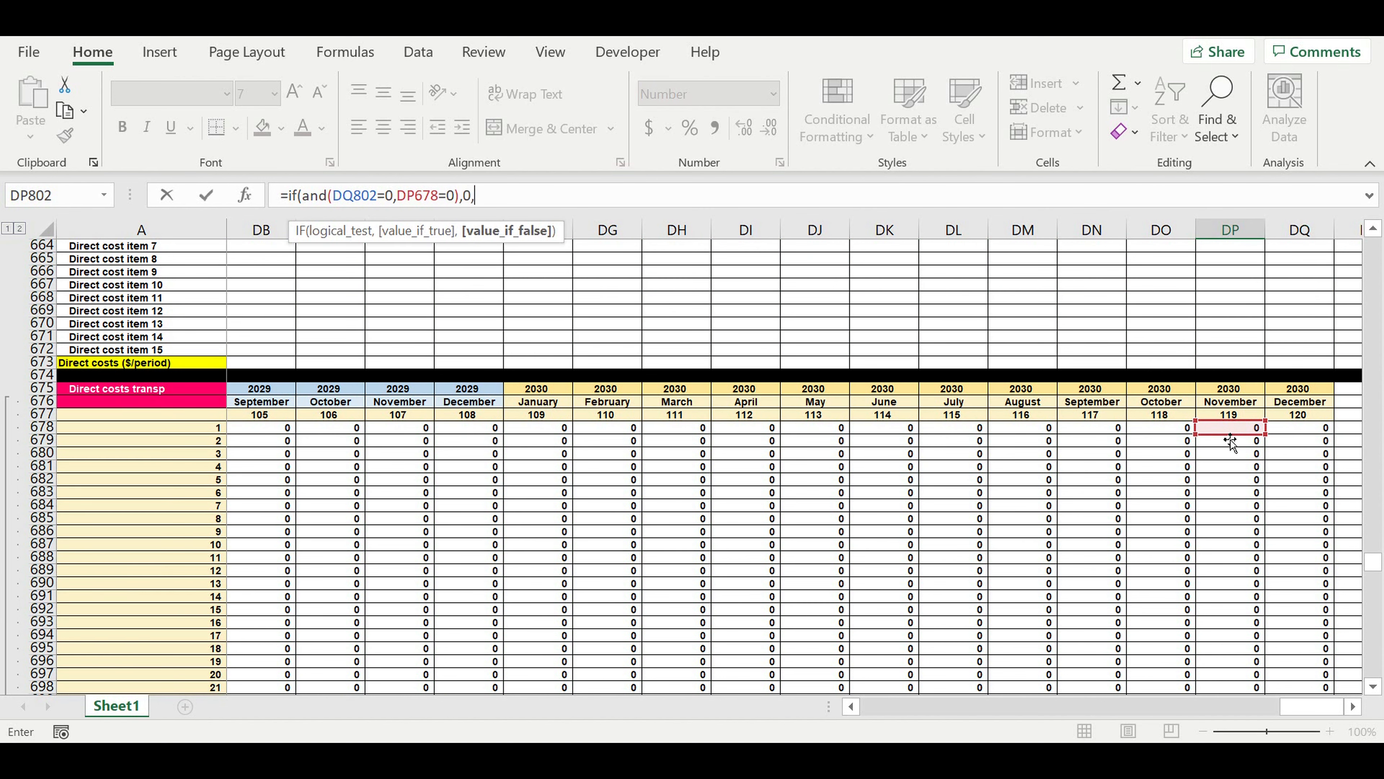
# Nest a second test in the DP802 formula, if(and(DQ802=0,DP678>0),1, by reusing the first IF part.
pyautogui.moveTo(514, 204); pyautogui.dragTo(288, 195)
pyautogui.hotkey('ctrl', 'c')
pyautogui.click(502, 195)
pyautogui.hotkey('ctrl', 'v')
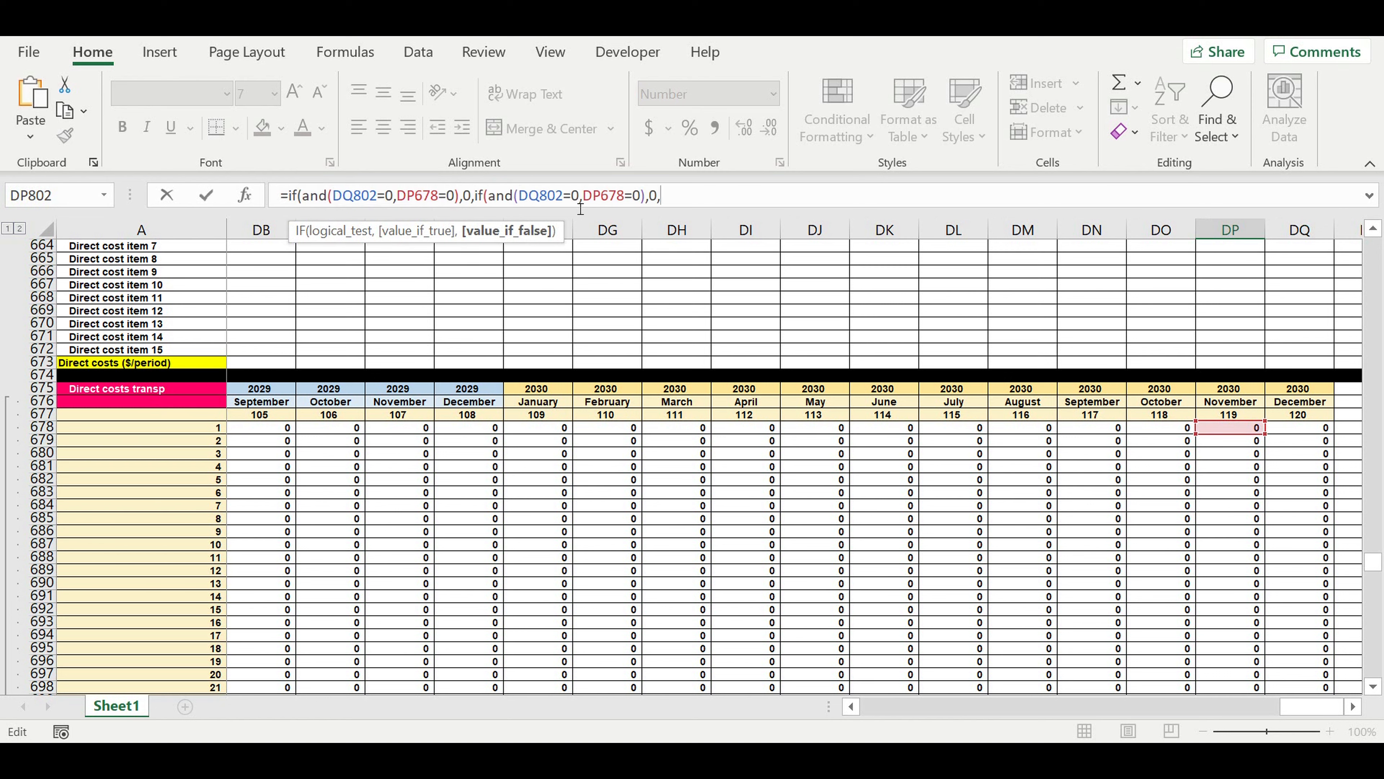
pyautogui.click(640, 200)
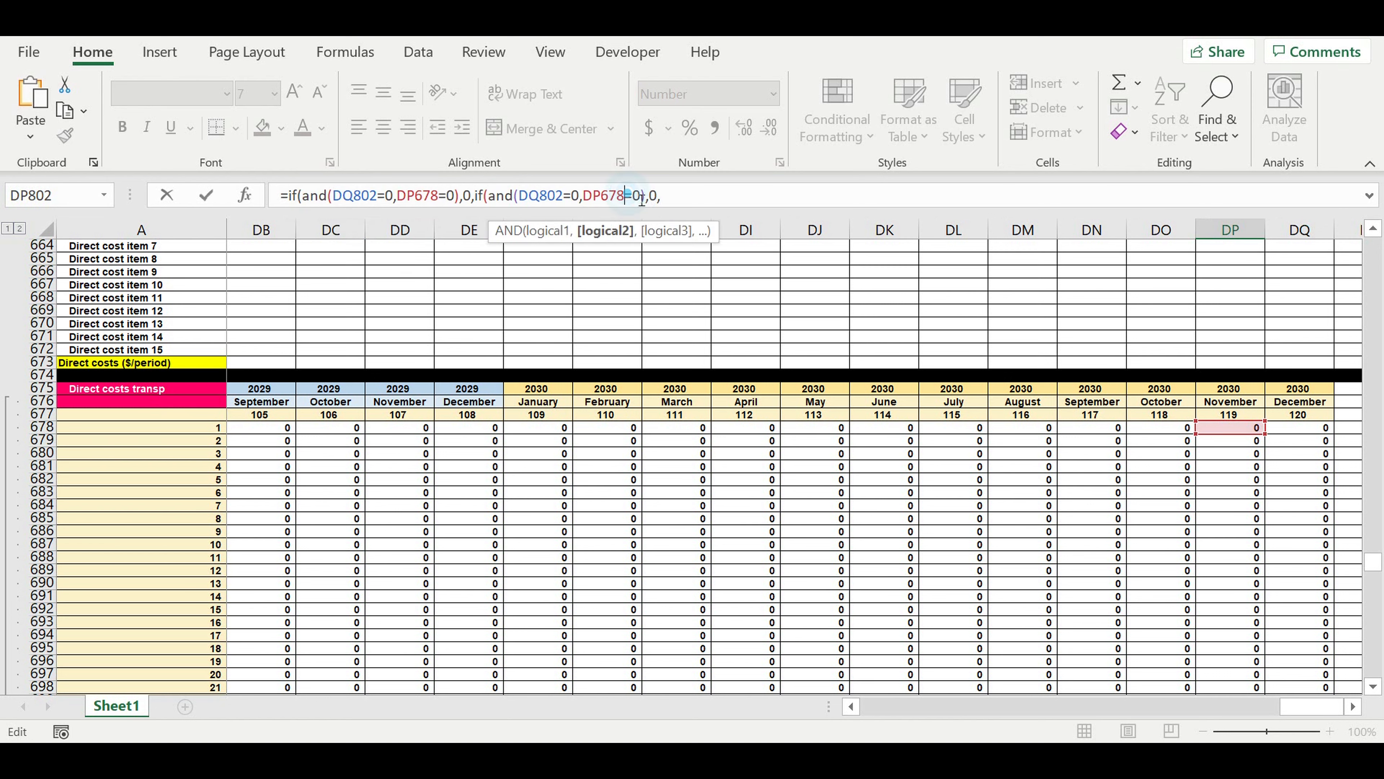
pyautogui.moveTo(631, 192); pyautogui.dragTo(626, 193)
pyautogui.write('>')
pyautogui.click(661, 197)
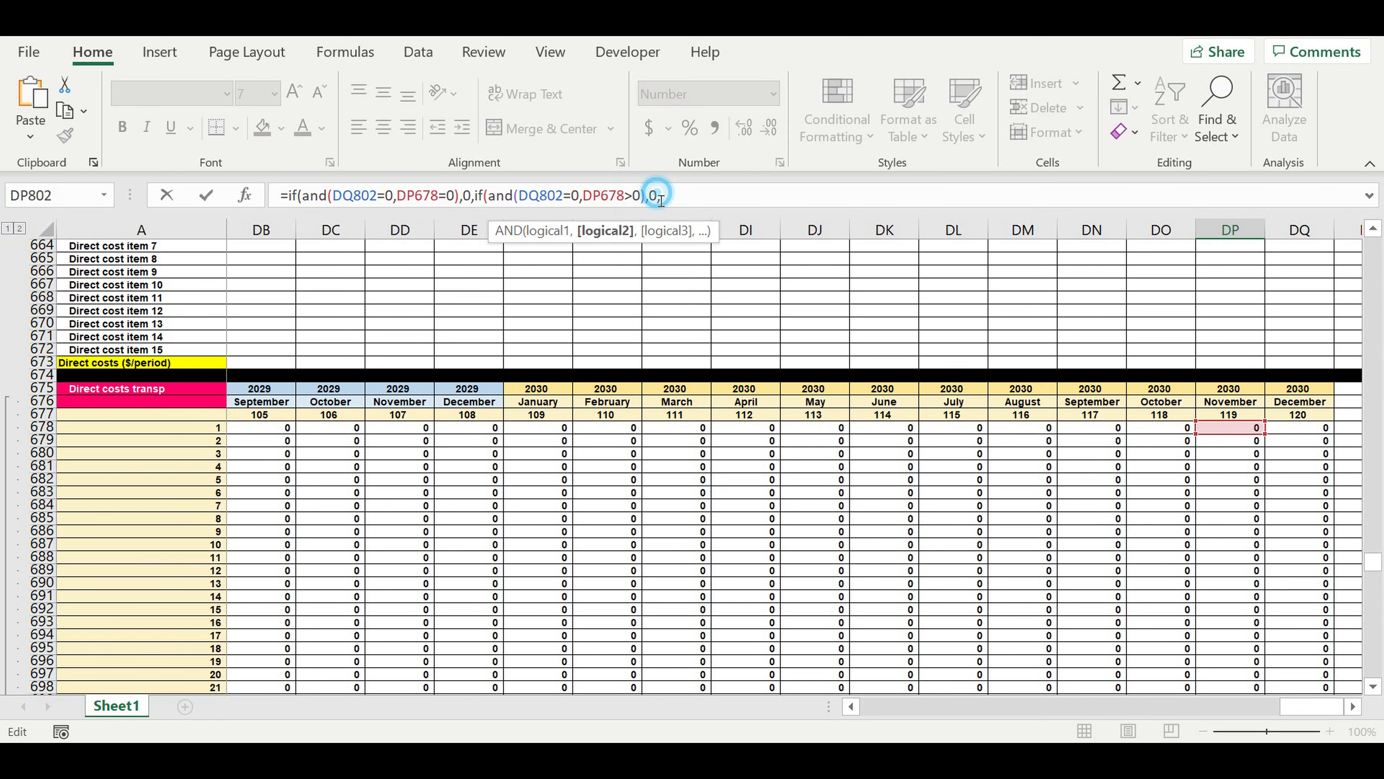
pyautogui.doubleClick(663, 205)
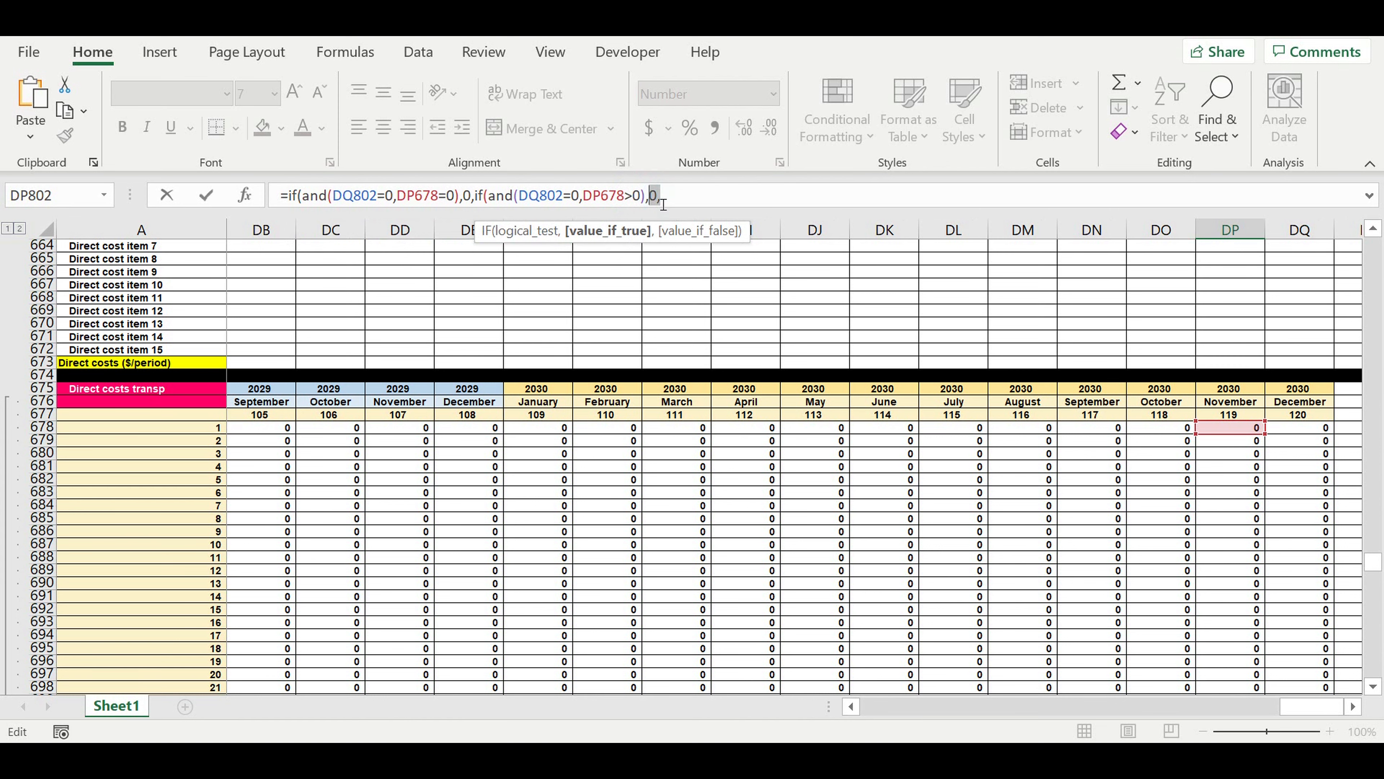
pyautogui.click(658, 195)
pyautogui.write('1')
pyautogui.click(716, 198)
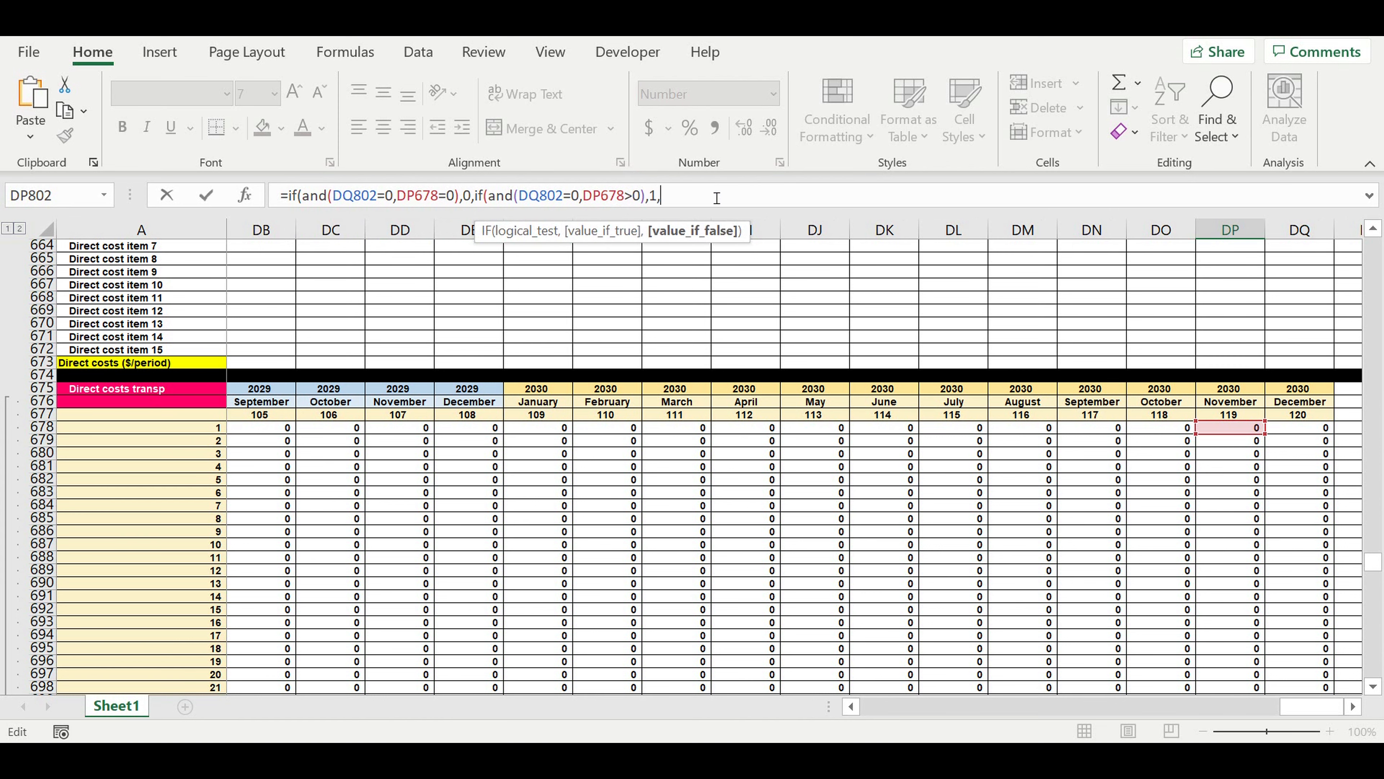
# Complete the DP802 formula with a third nested test, if(and(DQ802>0,DQ802<4),DQ802+1,0))), and enter it.
pyautogui.write('if')
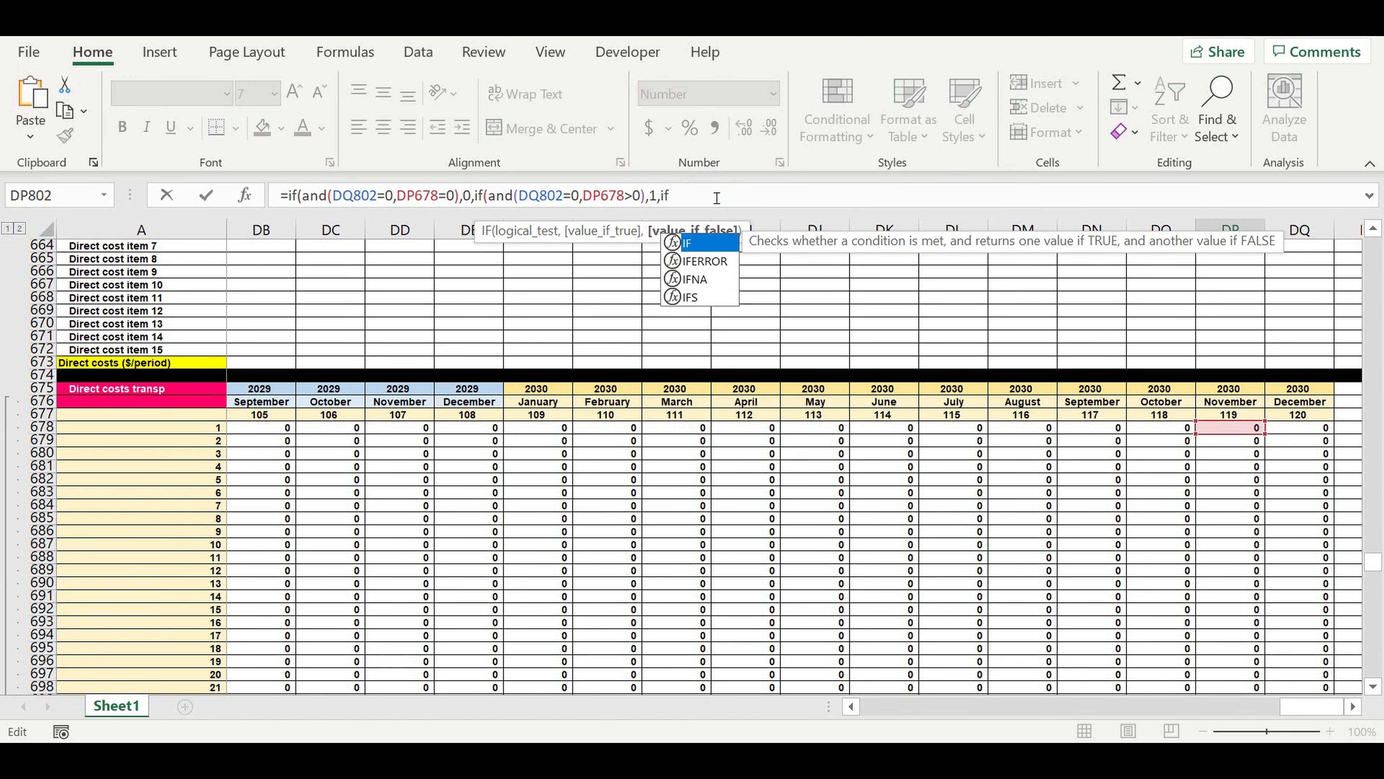
pyautogui.write('(and(')
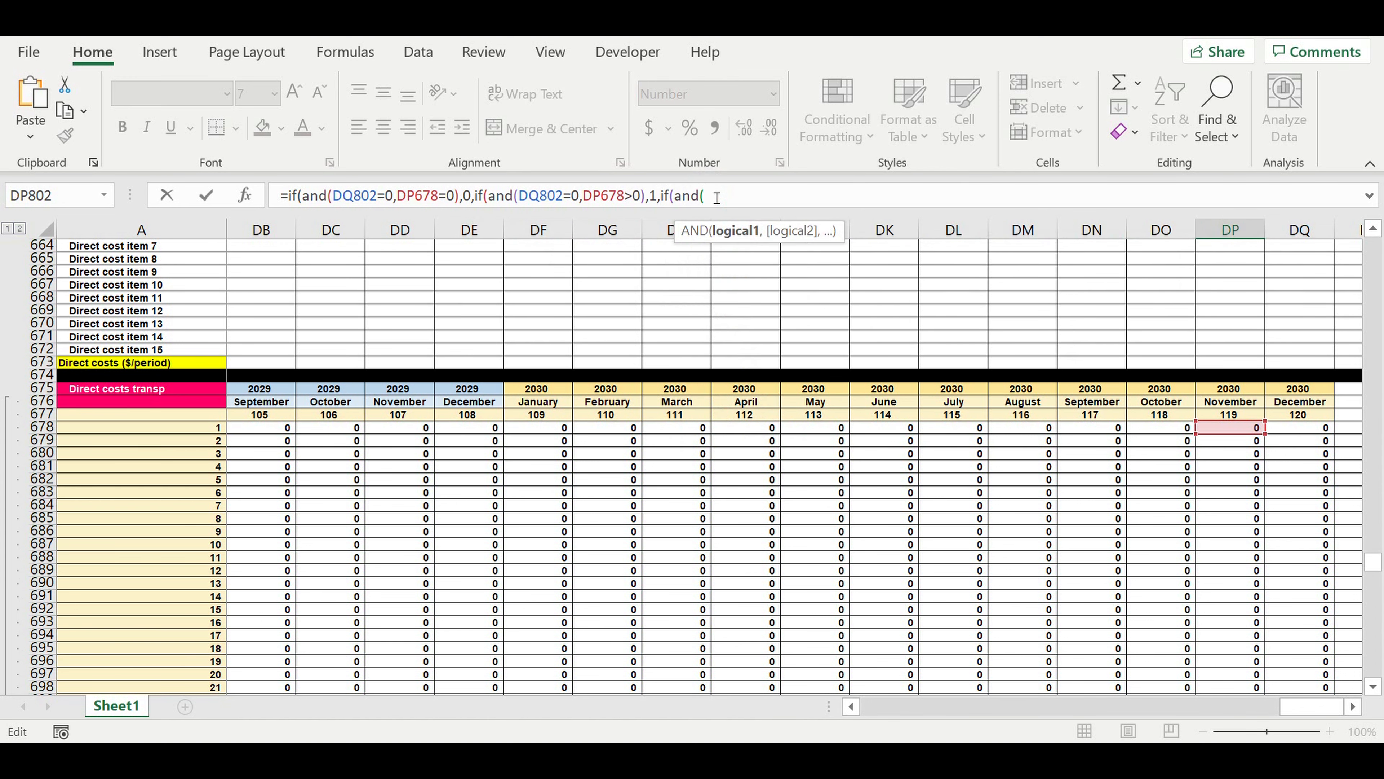
pyautogui.moveTo(518, 197); pyautogui.dragTo(563, 196)
pyautogui.click(719, 199)
pyautogui.hotkey('ctrl', 'v')
pyautogui.write('>0,')
pyautogui.hotkey('ctrl', 'v')
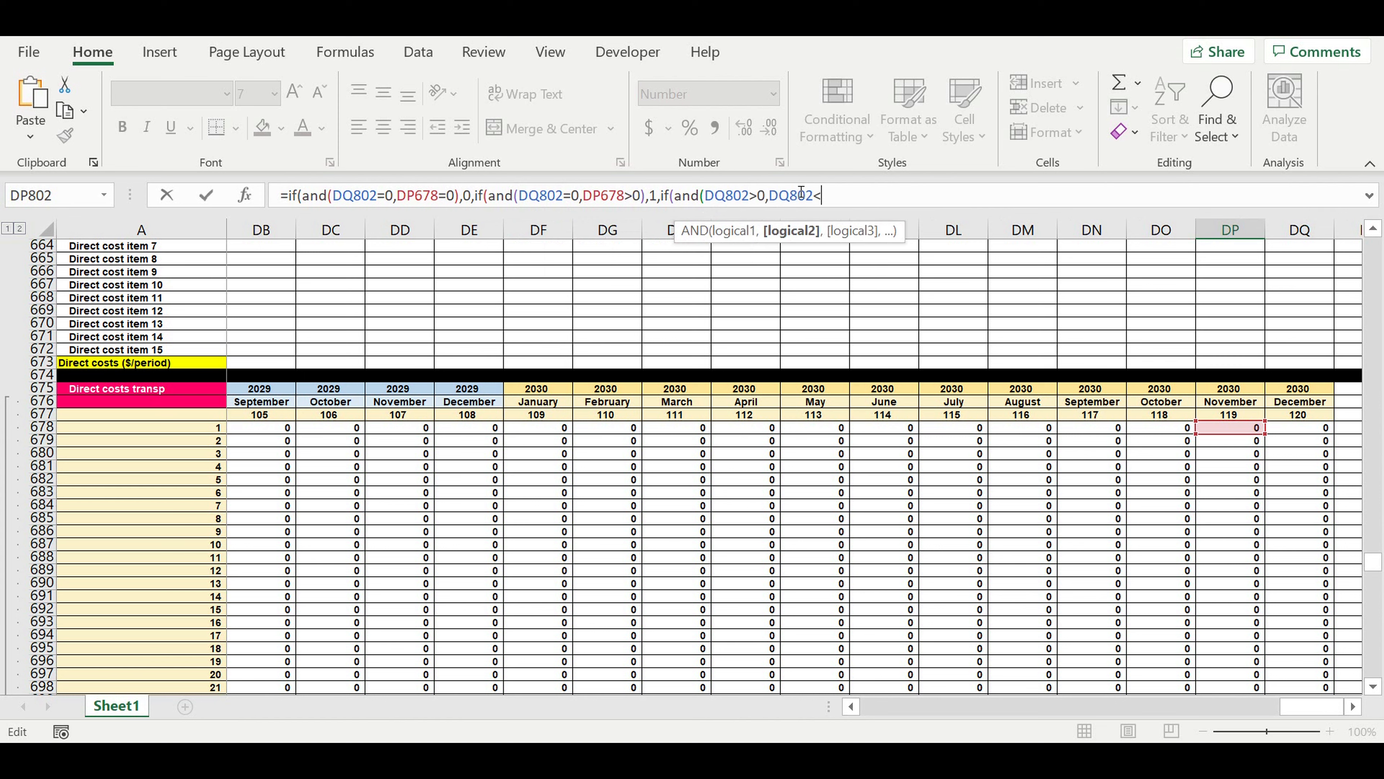
pyautogui.write('<4),')
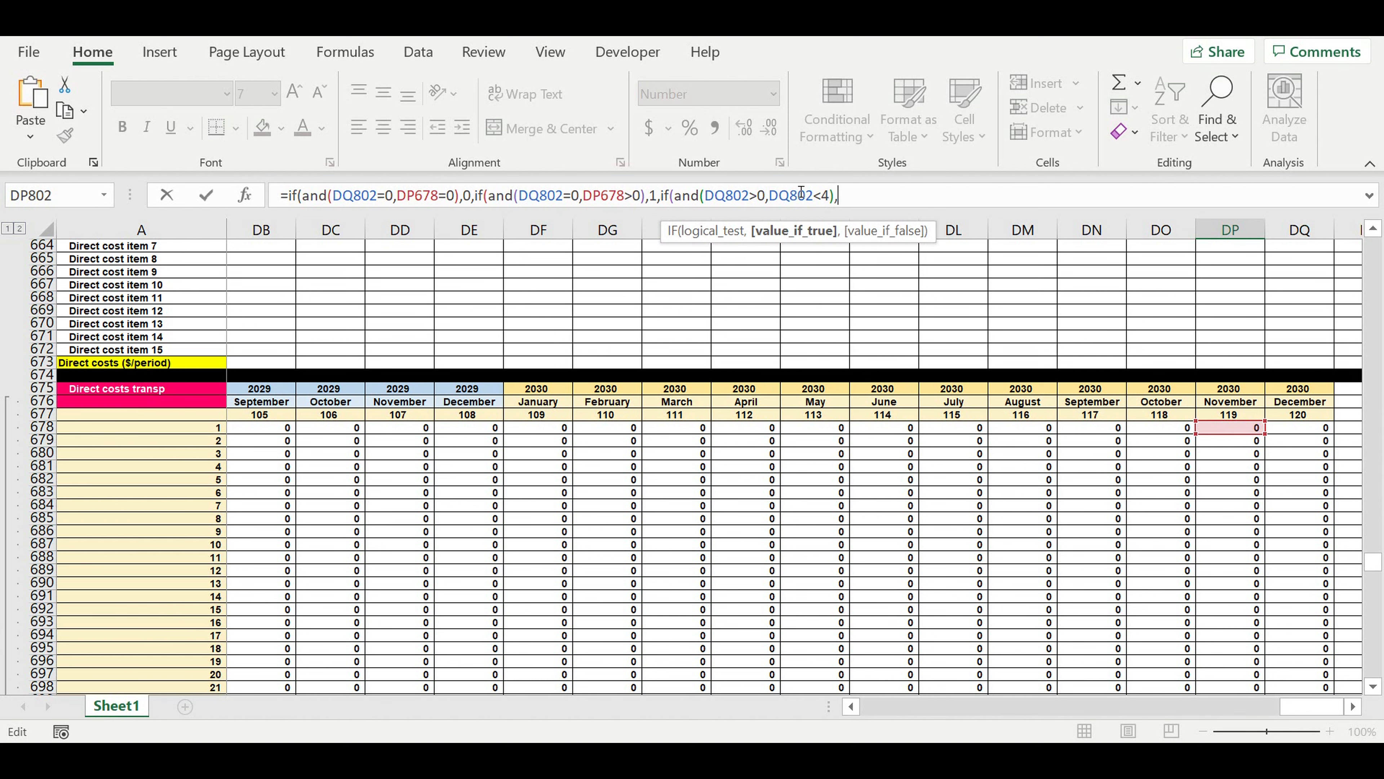
pyautogui.hotkey('ctrl', 'v')
pyautogui.write('+1,')
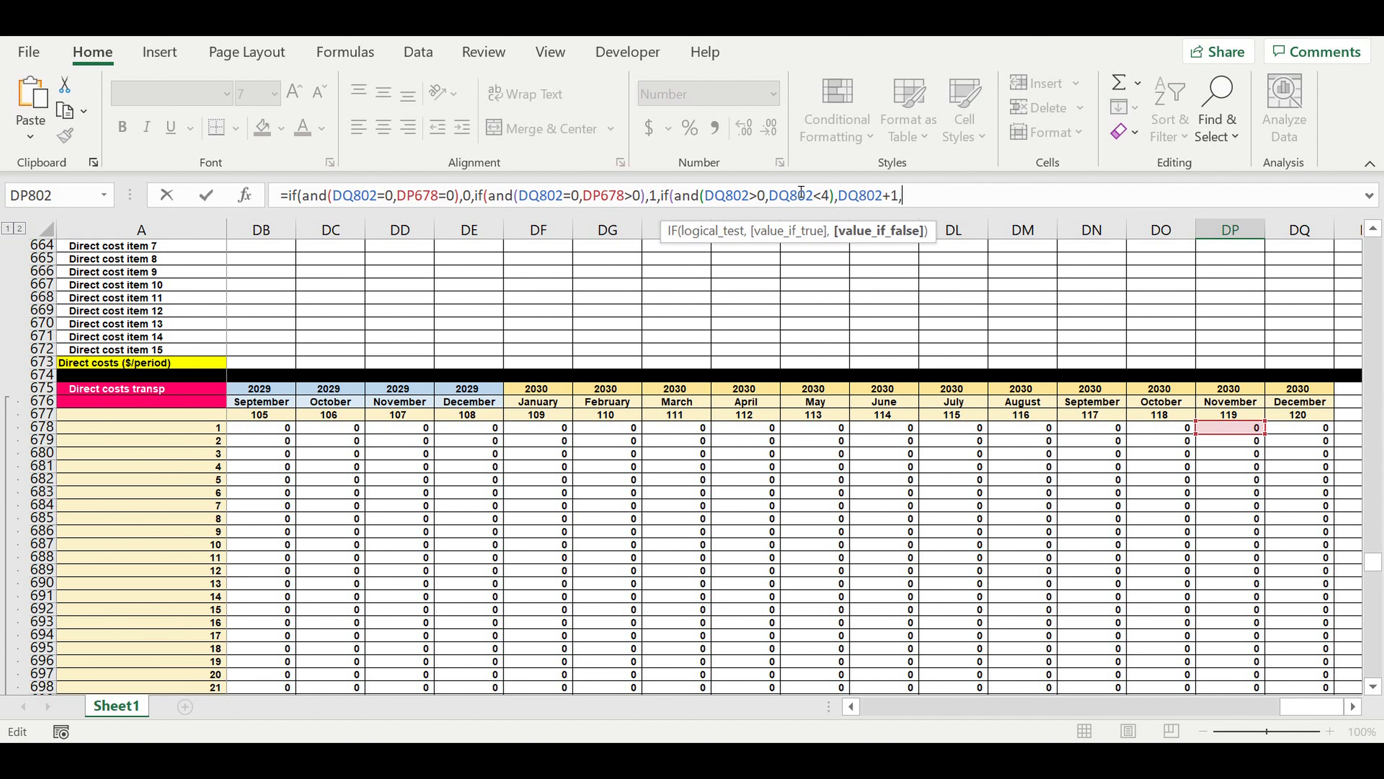
pyautogui.write('0)')
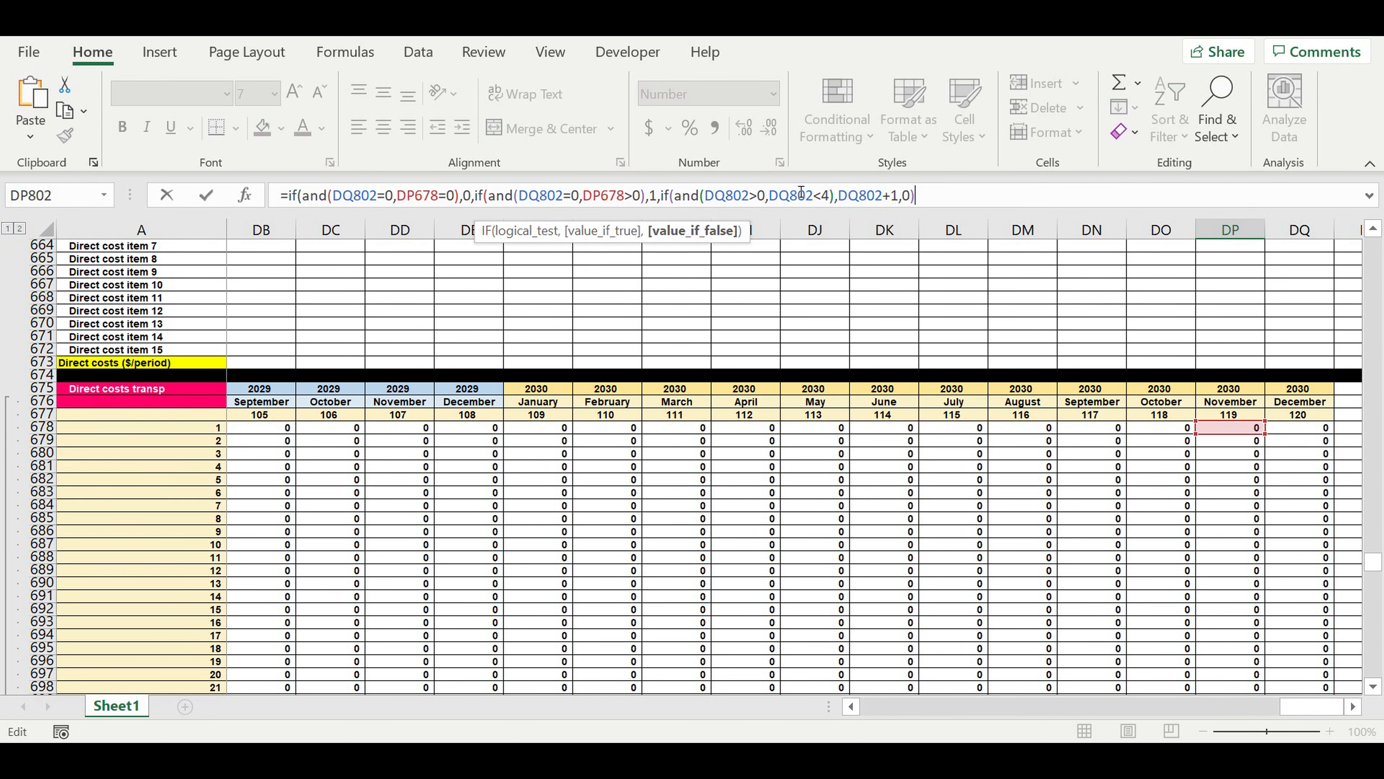
pyautogui.write(')')
pyautogui.press('Return')
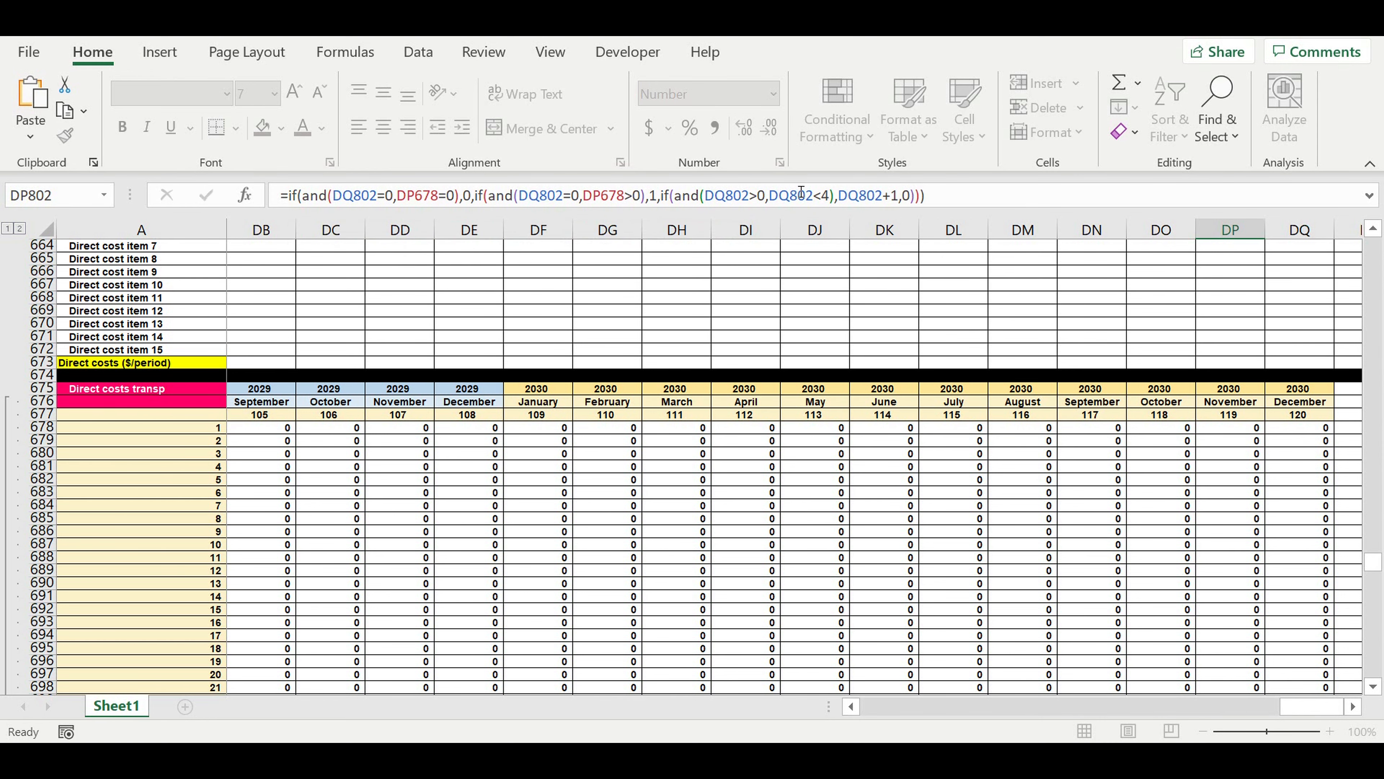
# Fill the DP802 formula across the Direct costs (0-4-3-2-1-0) block back to column B and down to row 921.
pyautogui.scroll(-6, 1343, 522)
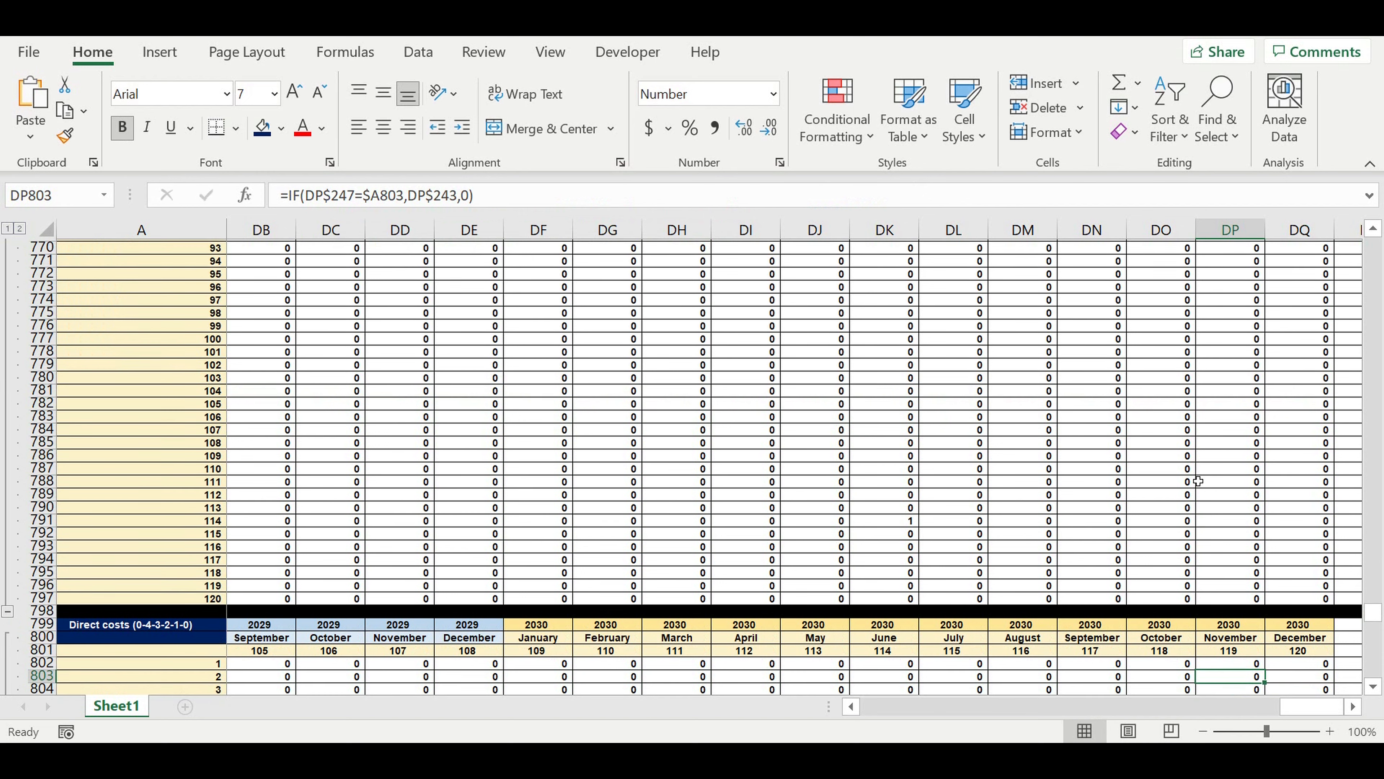
pyautogui.click(1233, 428)
pyautogui.click(1237, 439)
pyautogui.moveTo(1265, 446); pyautogui.dragTo(497, 486)
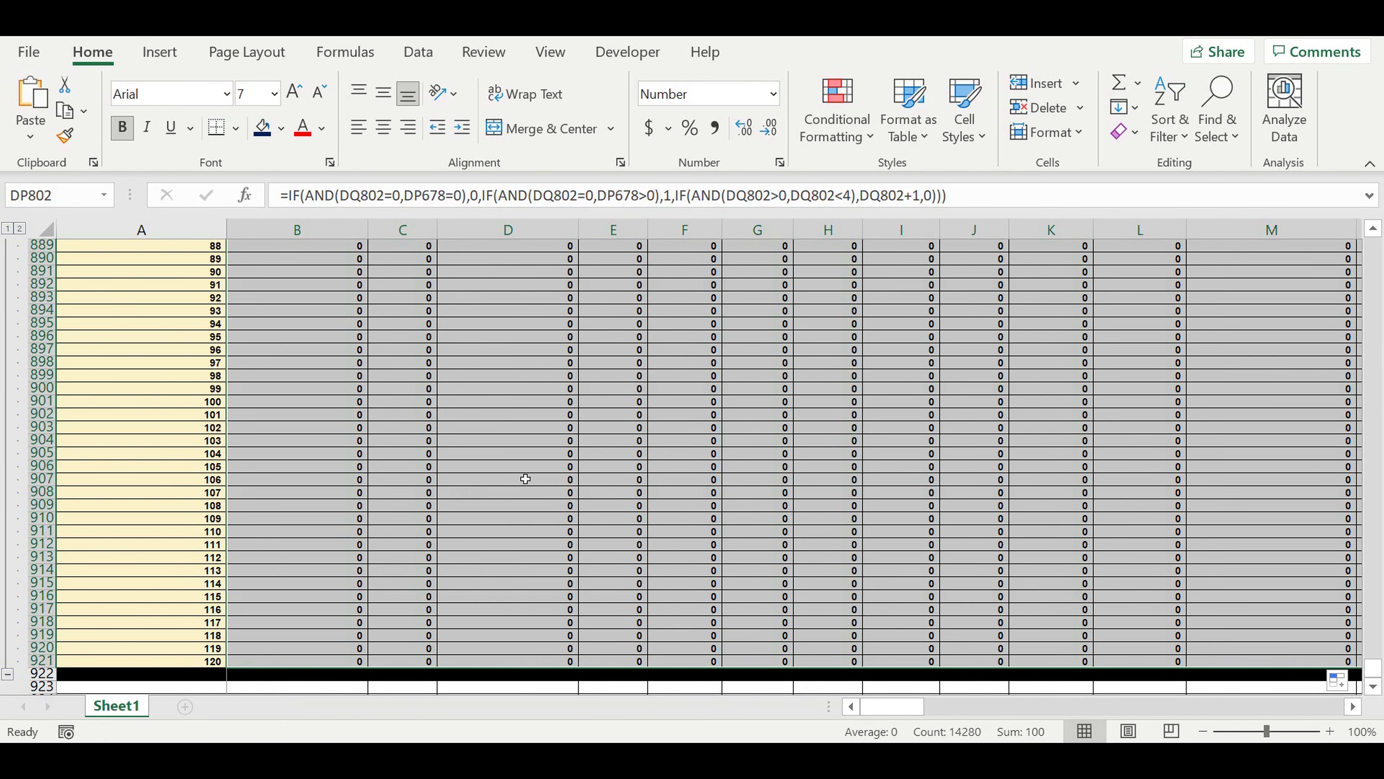
pyautogui.click(526, 480)
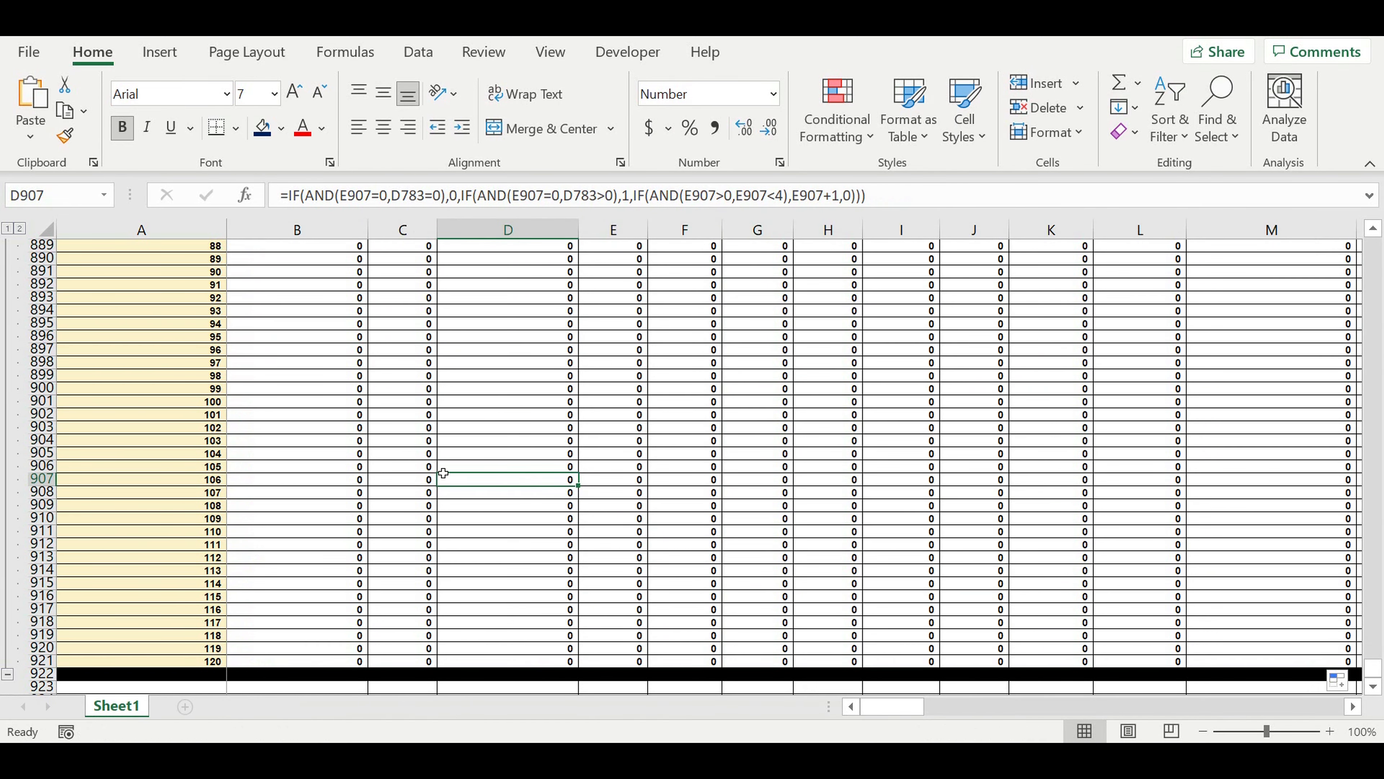
# Check the countdown numbers in row 807, March to June 2021, of the Direct costs (0-4-3-2-1-0) block.
pyautogui.scroll(9, 442, 462)
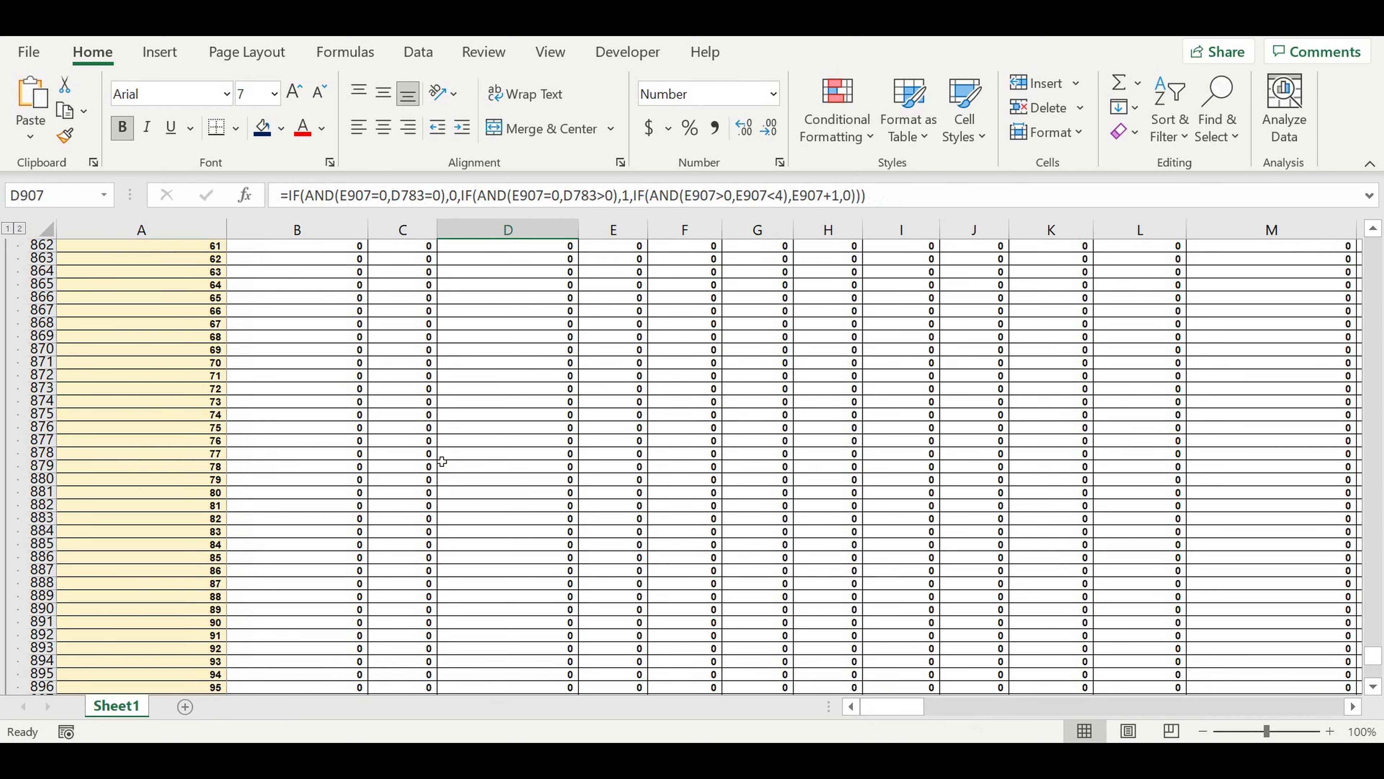
pyautogui.scroll(9, 442, 462)
pyautogui.scroll(17, 442, 462)
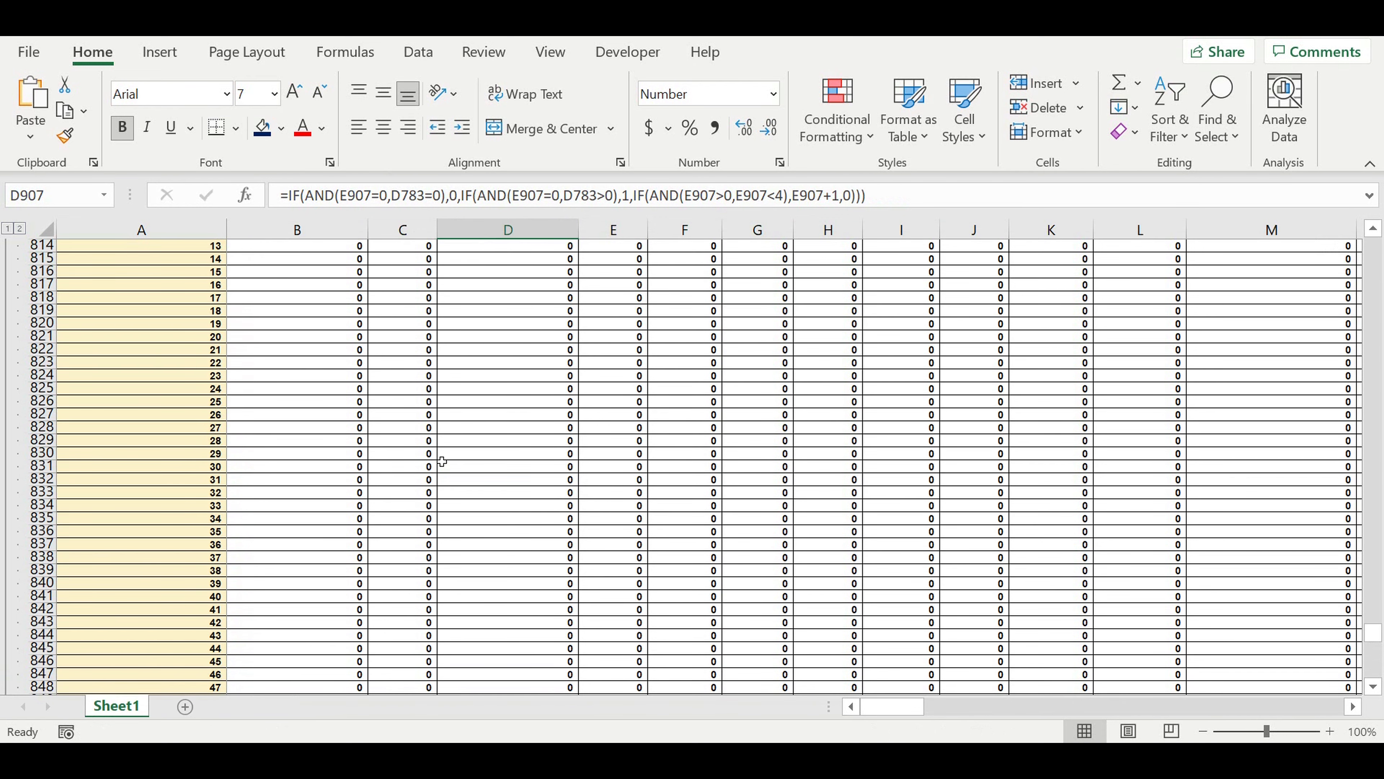
pyautogui.scroll(4, 442, 461)
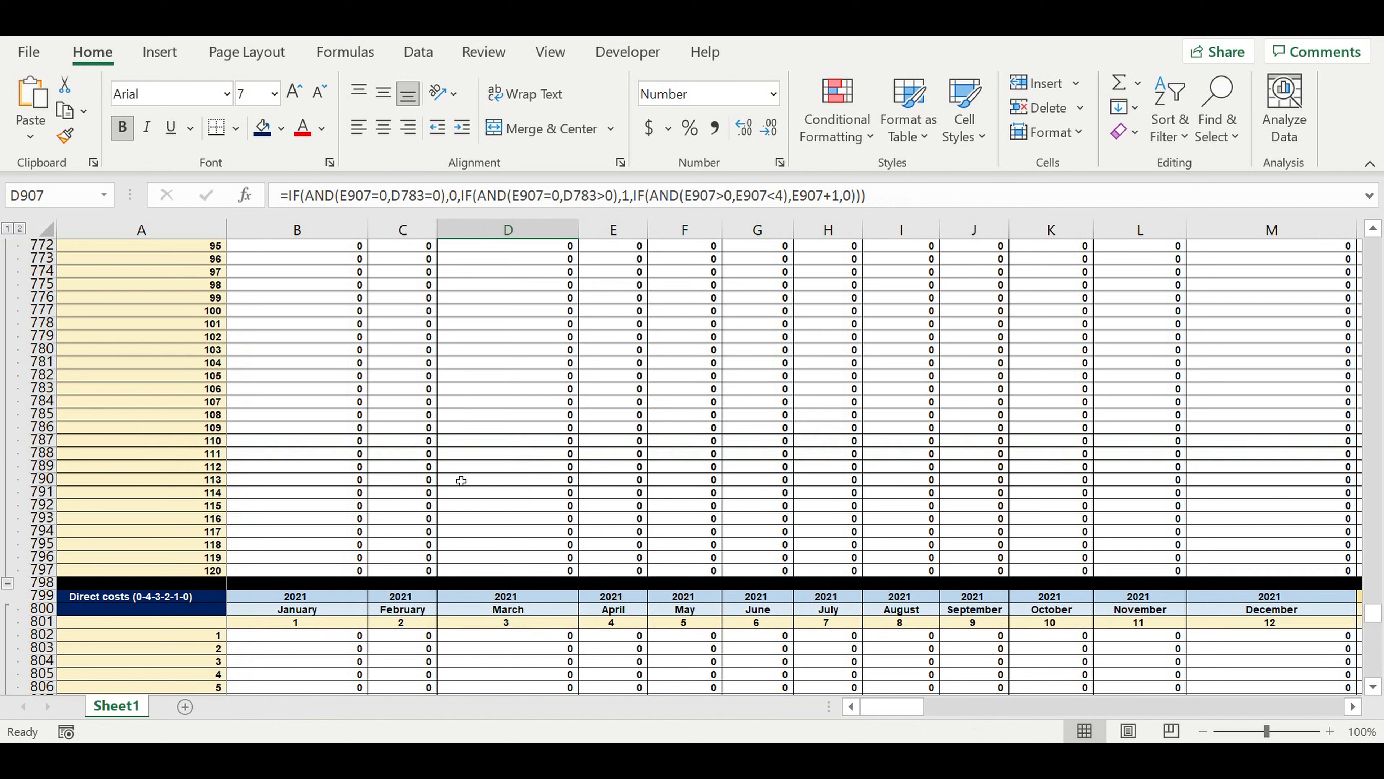
pyautogui.scroll(-3, 497, 504)
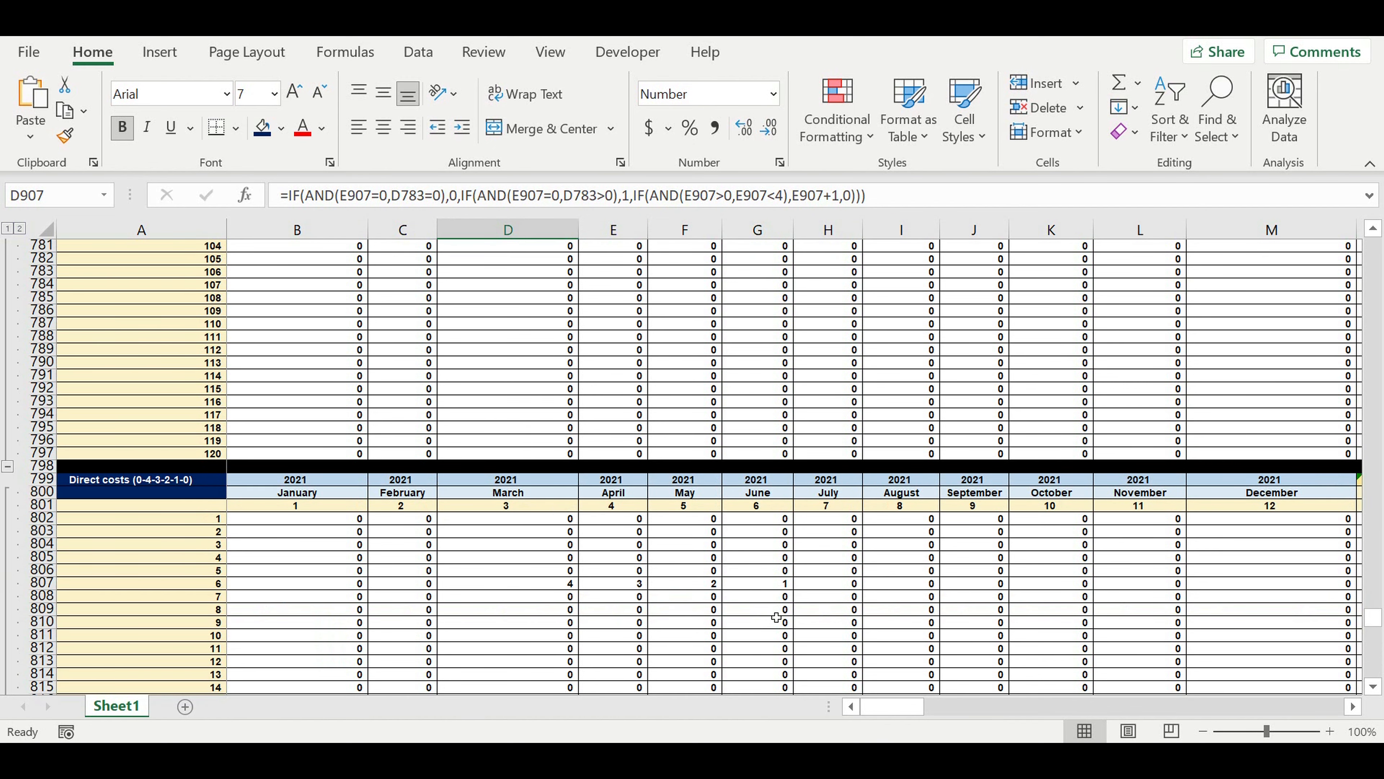
pyautogui.click(765, 605)
pyautogui.moveTo(757, 587); pyautogui.dragTo(560, 587)
pyautogui.scroll(-2, 692, 570)
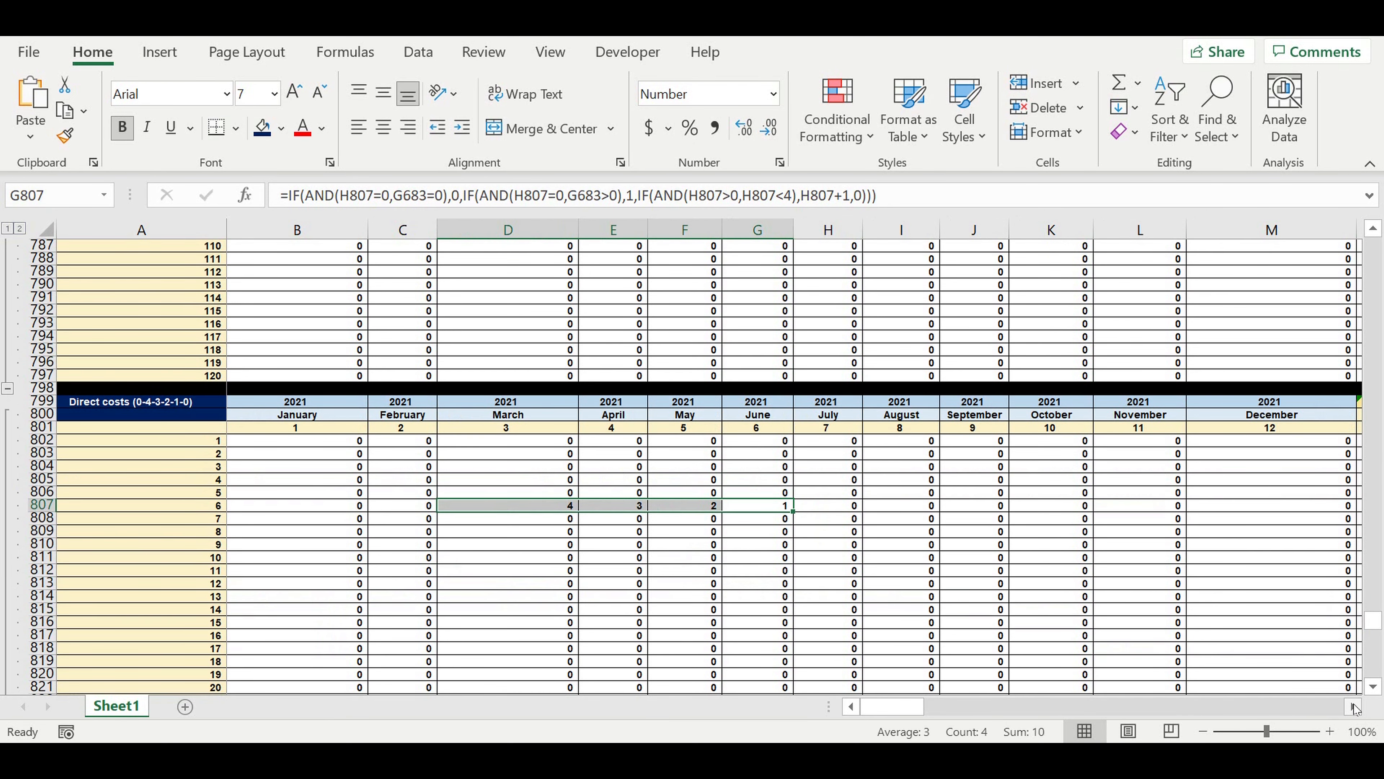
# Check the countdown numbers in row 819, March to June 2022, against those in row 807 of the Direct costs (0-4-3-2-1-0) block.
pyautogui.click(1353, 707)
pyautogui.click(1353, 708)
pyautogui.click(1354, 707)
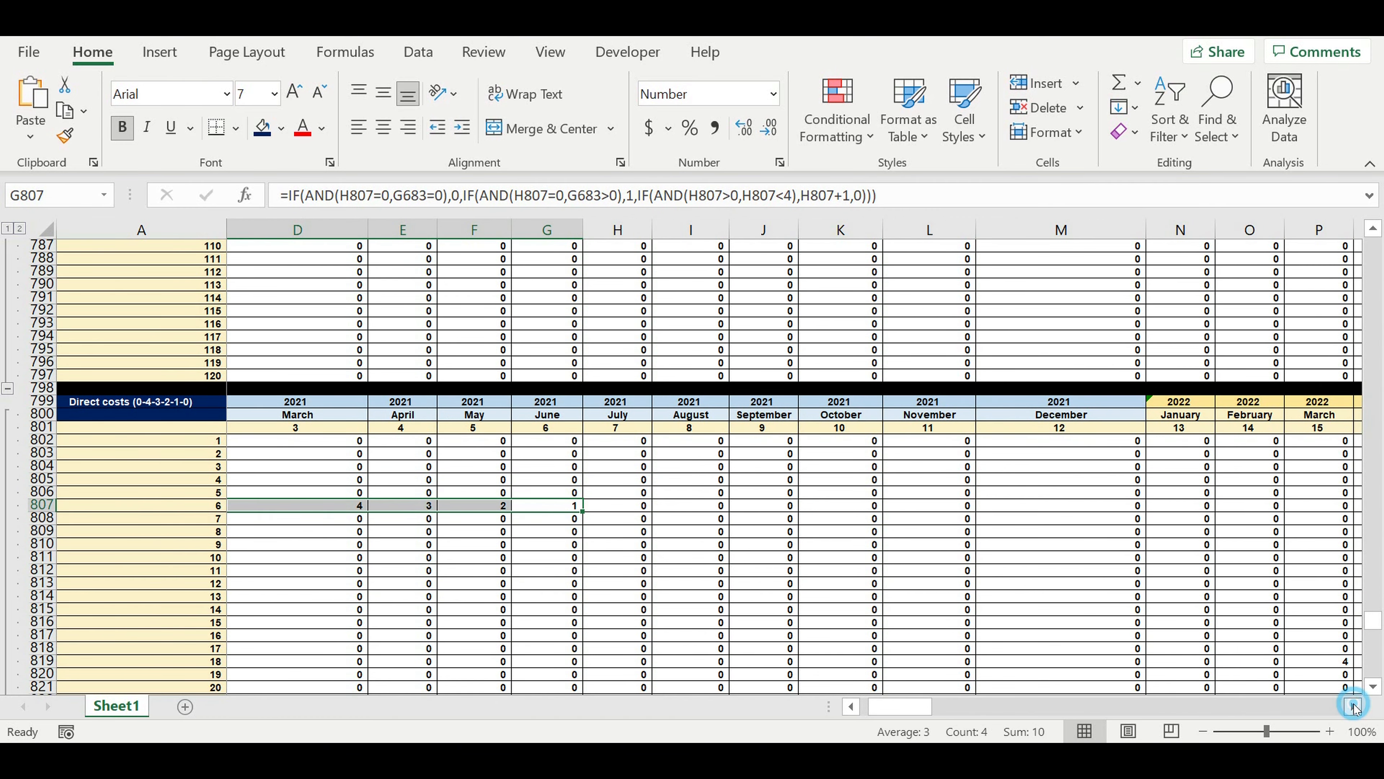
pyautogui.click(1354, 707)
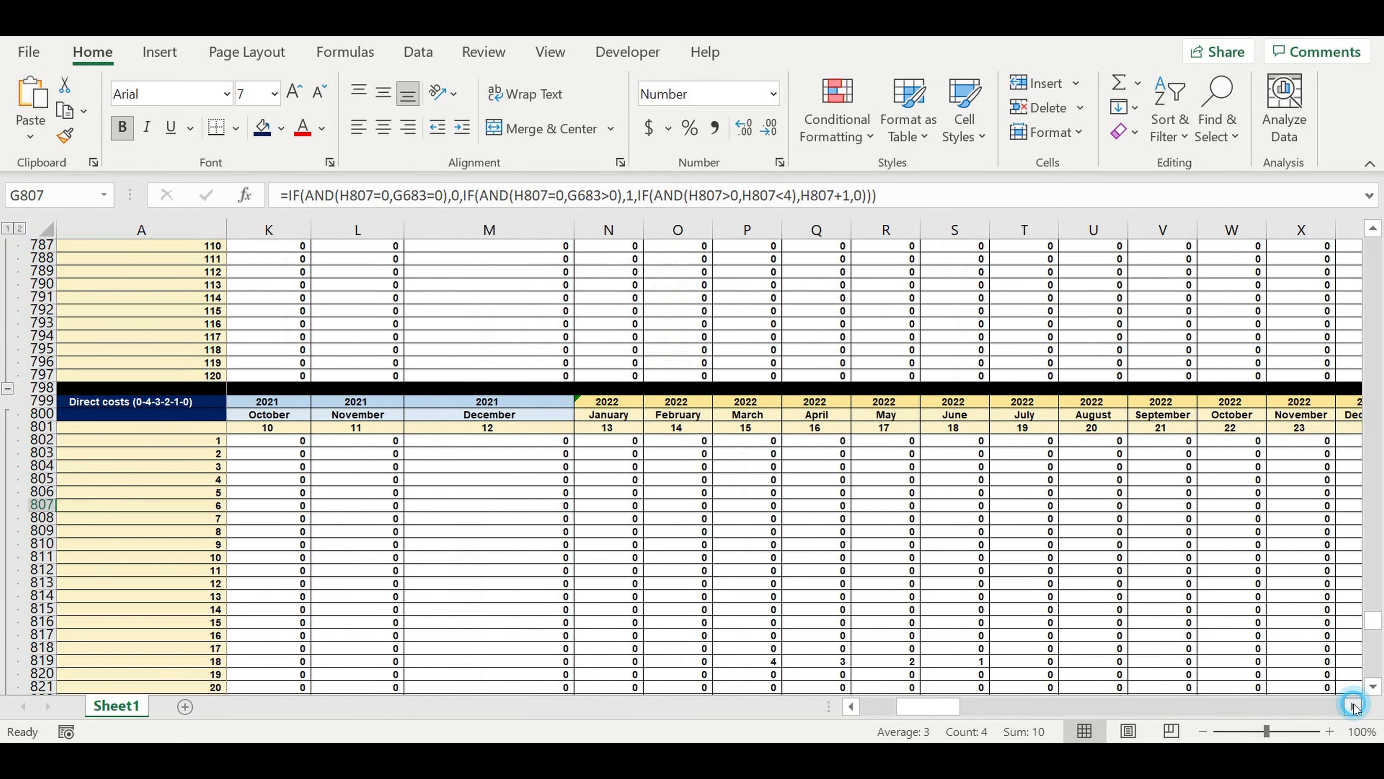
pyautogui.click(1353, 707)
pyautogui.click(1353, 707)
pyautogui.moveTo(884, 666); pyautogui.dragTo(679, 665)
pyautogui.moveTo(946, 708); pyautogui.dragTo(851, 708)
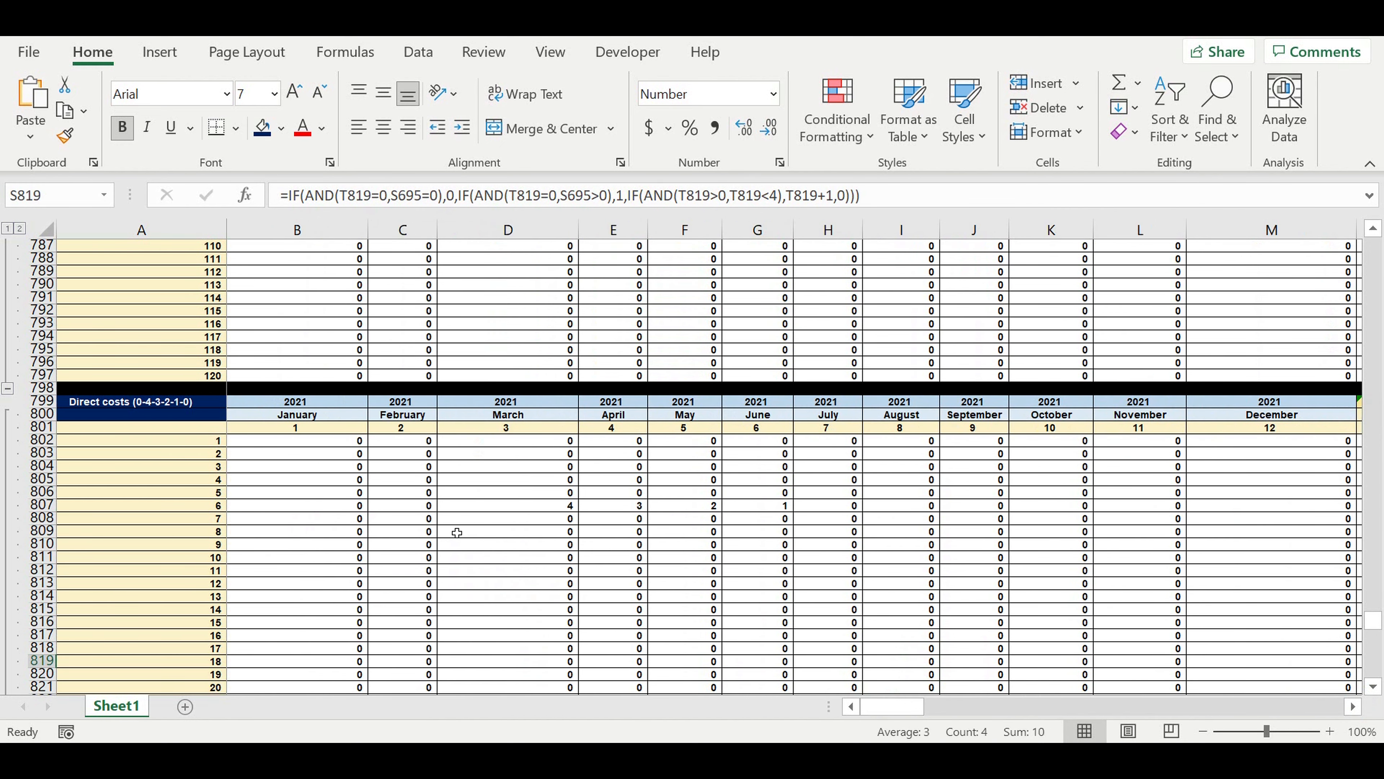
pyautogui.scroll(-3, 456, 532)
pyautogui.click(730, 441)
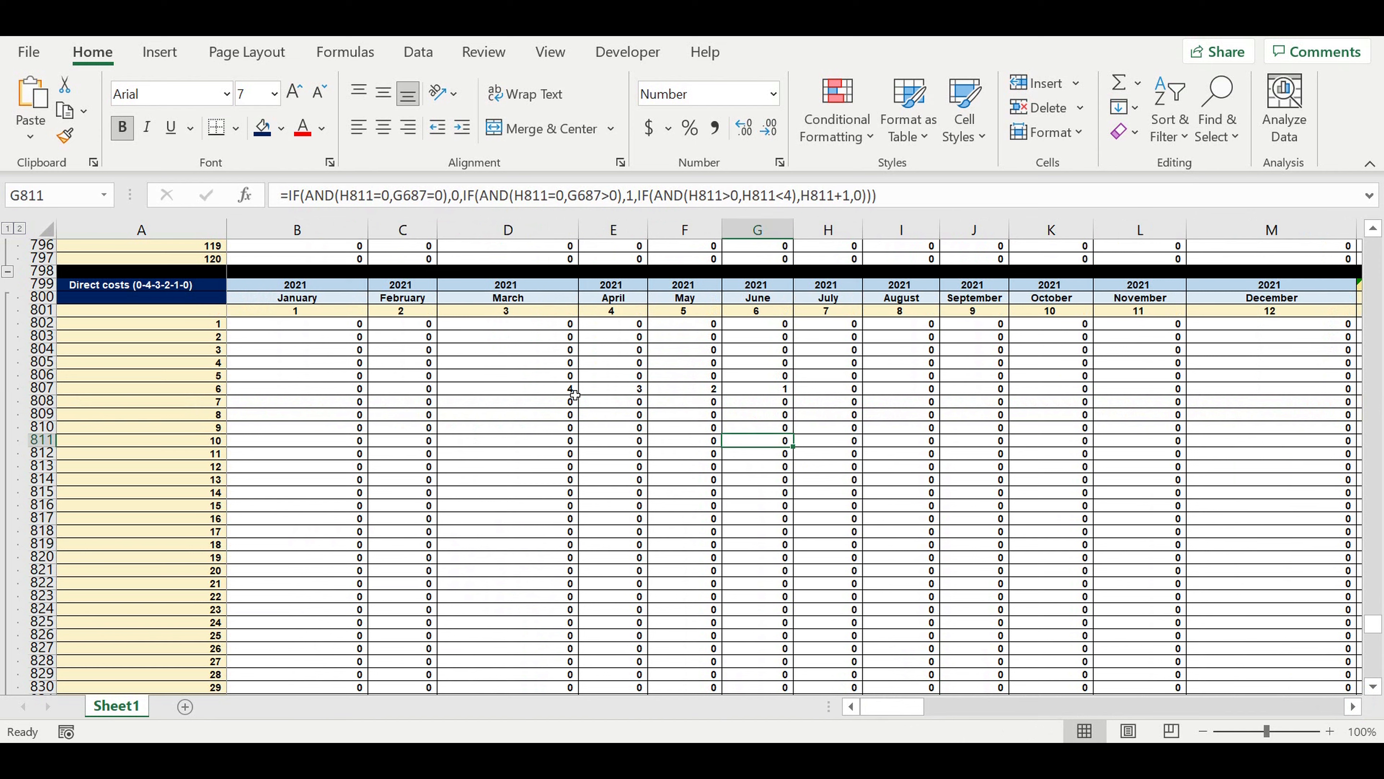
pyautogui.moveTo(562, 388); pyautogui.dragTo(729, 392)
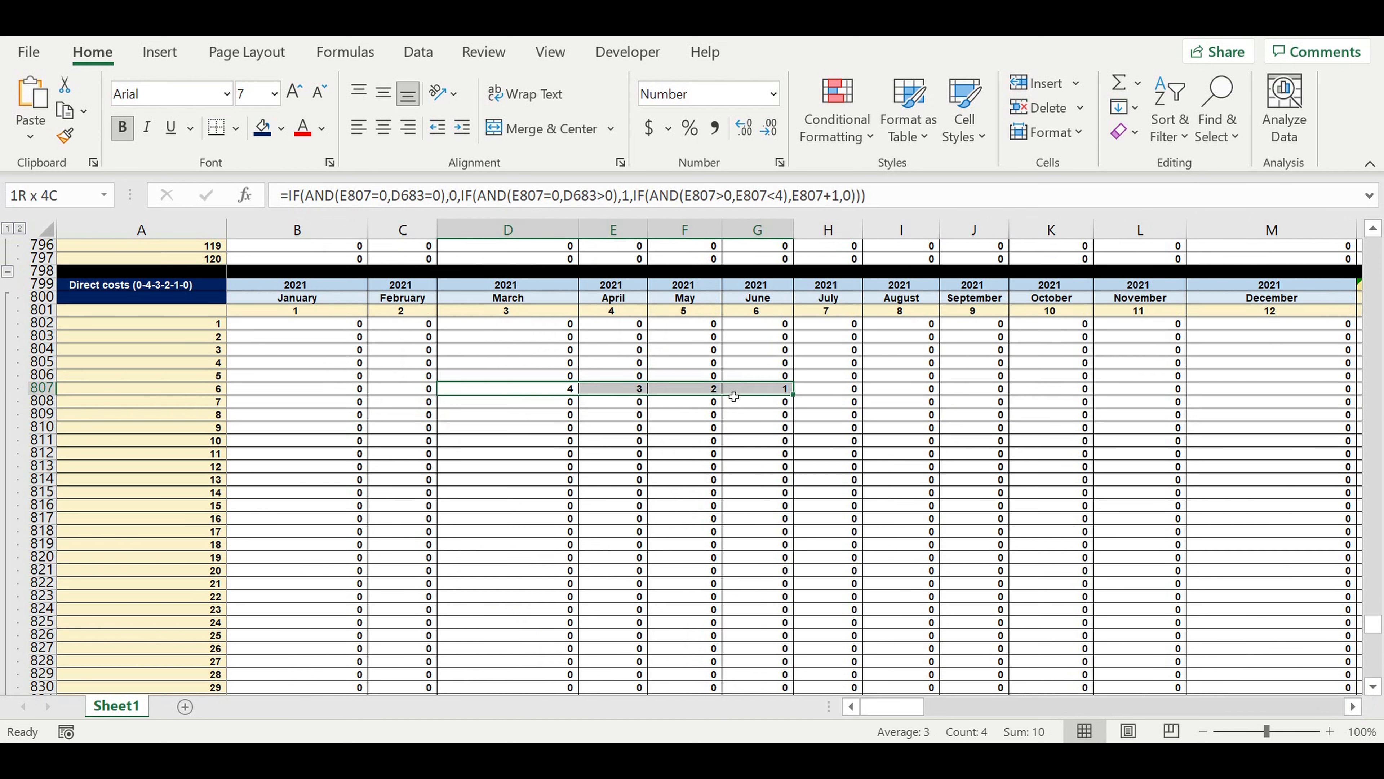
pyautogui.click(460, 466)
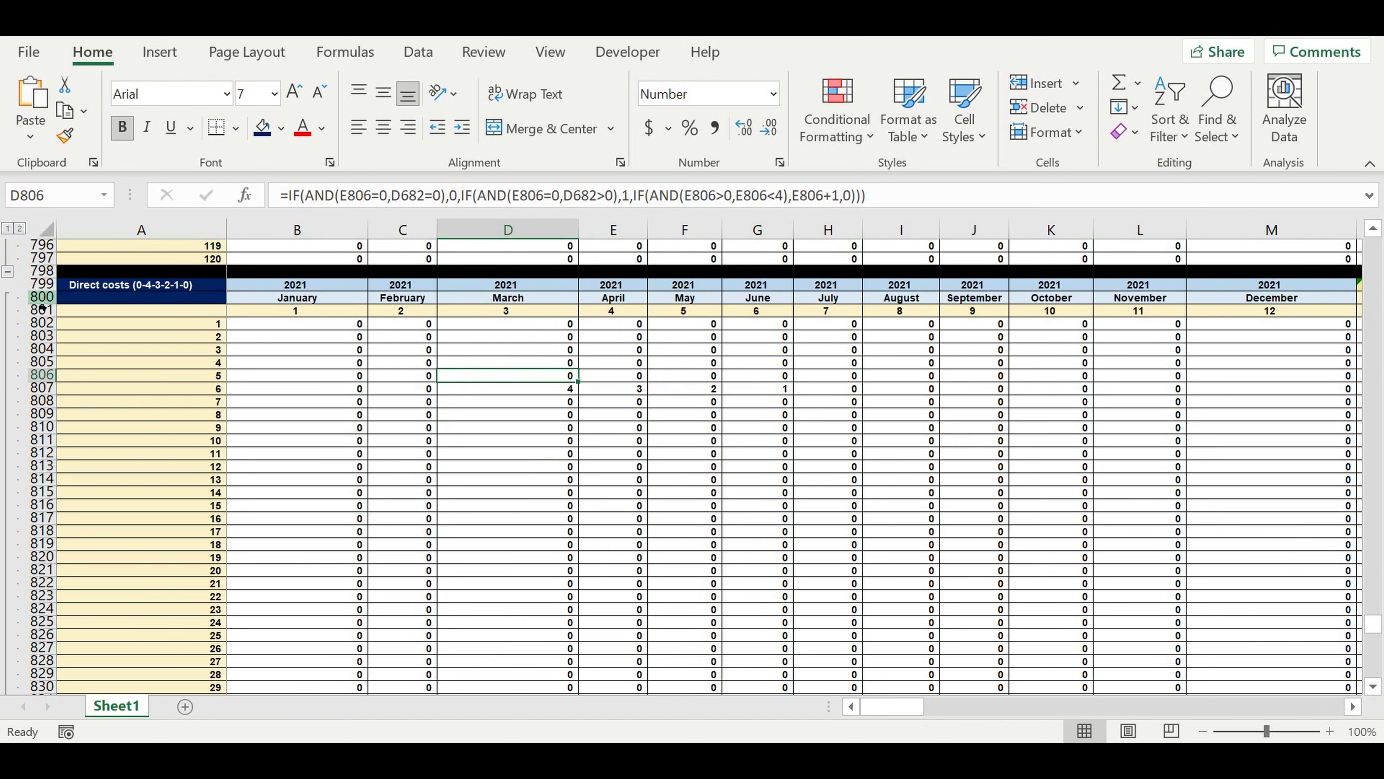
pyautogui.click(40, 284)
pyautogui.moveTo(21, 434); pyautogui.dragTo(27, 648)
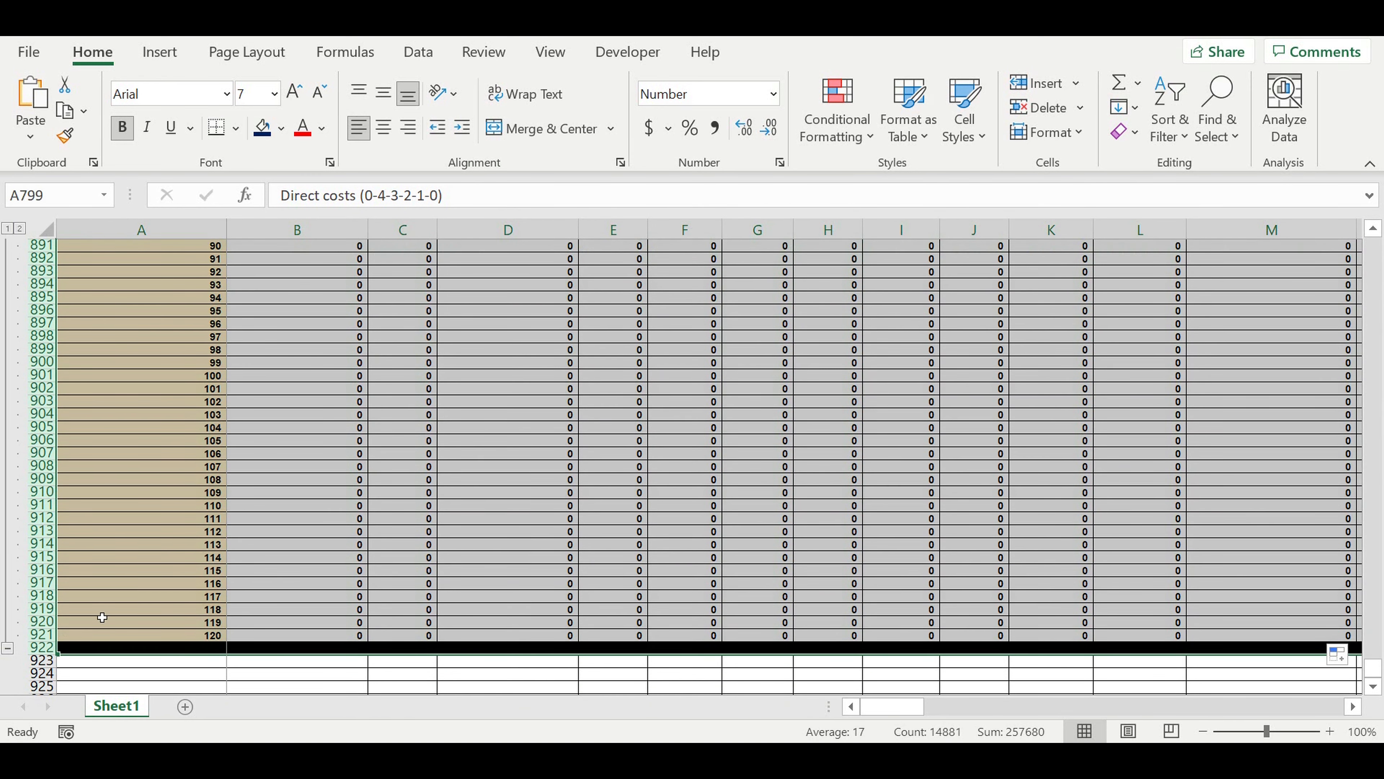
pyautogui.hotkey('ctrl', 'c')
pyautogui.scroll(-1, 212, 522)
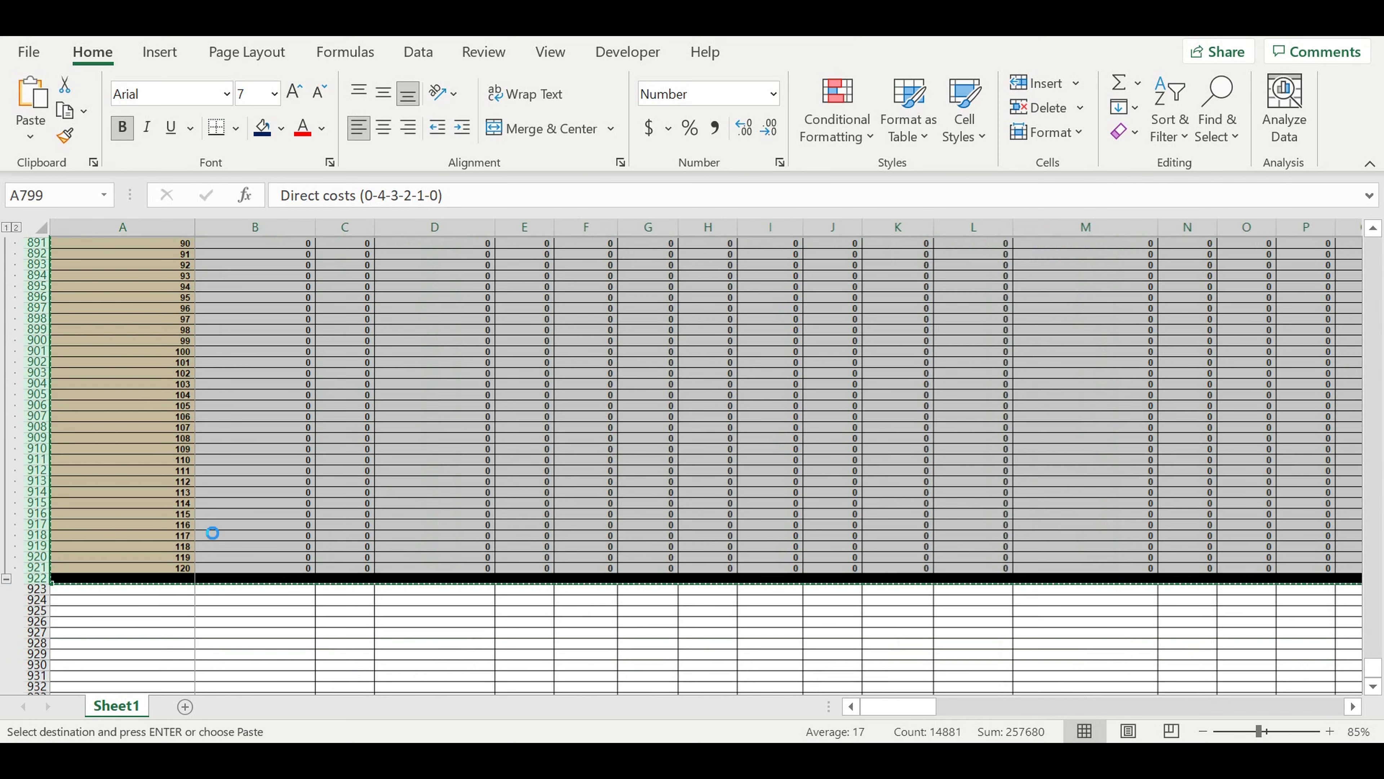
pyautogui.scroll(-1, 202, 511)
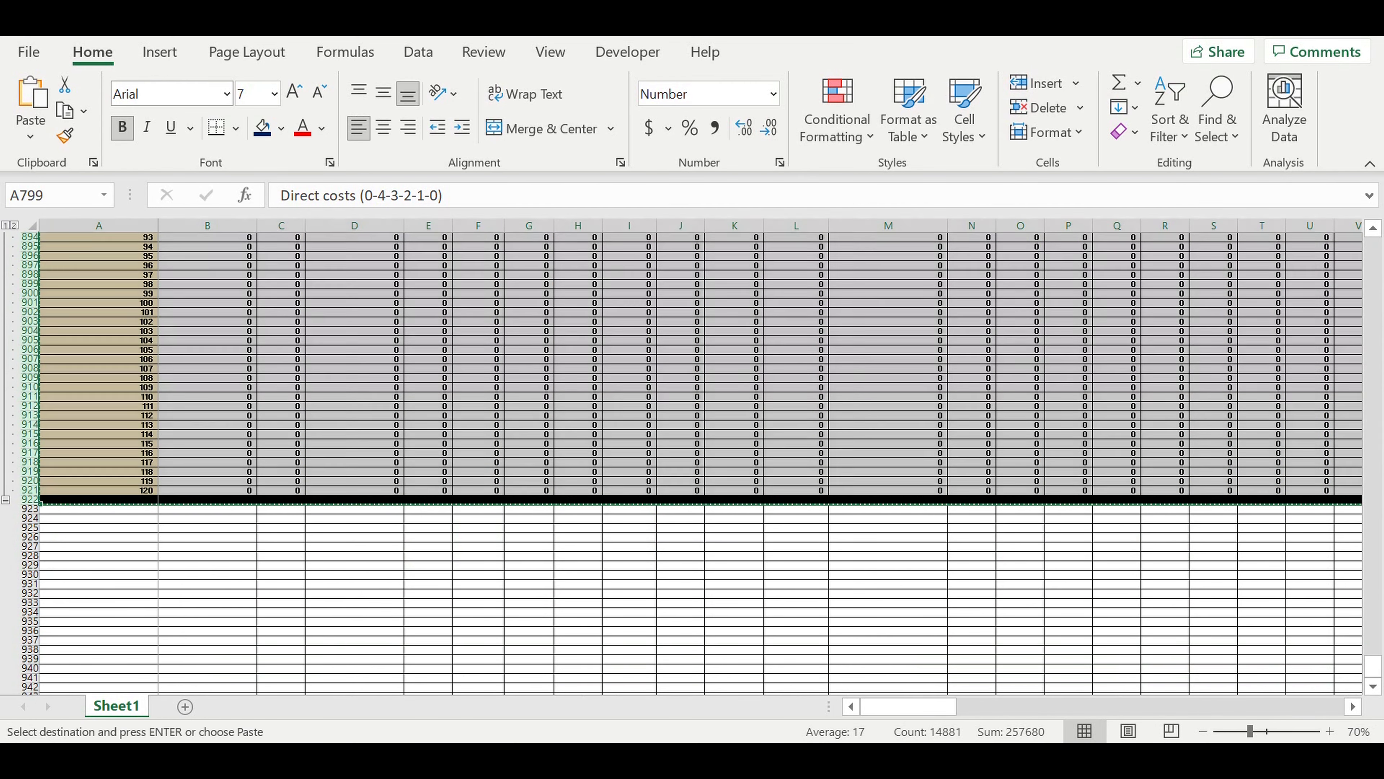
pyautogui.hotkey('ctrl', 's')
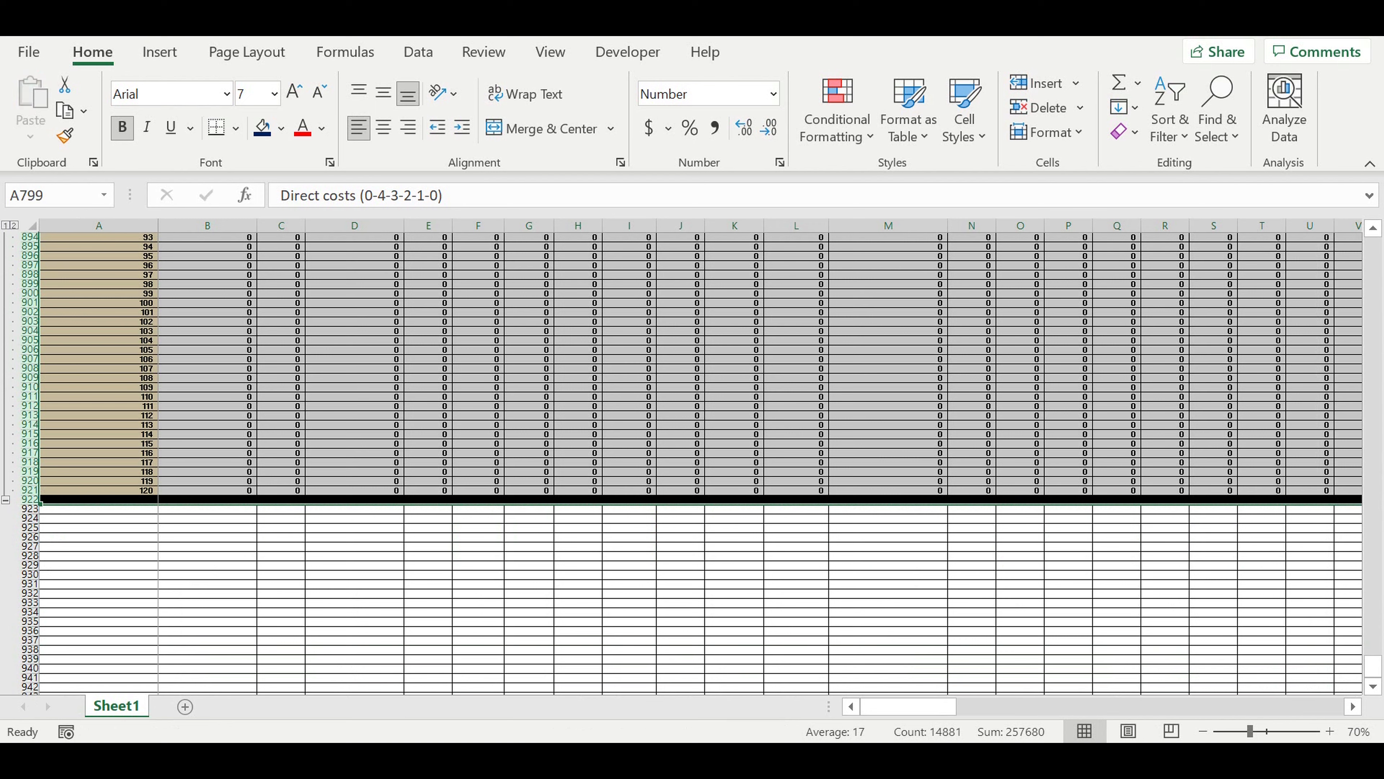
pyautogui.click(322, 542)
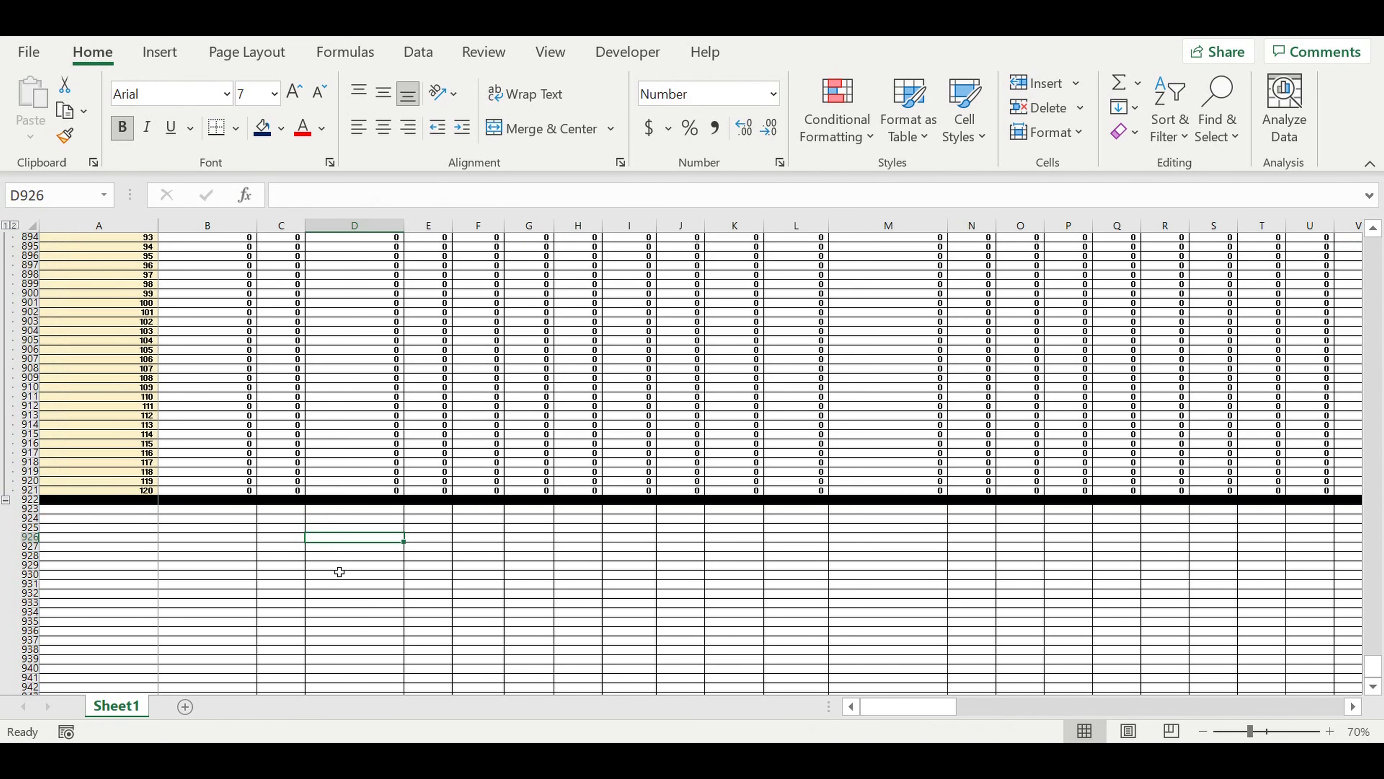
pyautogui.moveTo(1251, 731); pyautogui.dragTo(1266, 732)
pyautogui.click(411, 583)
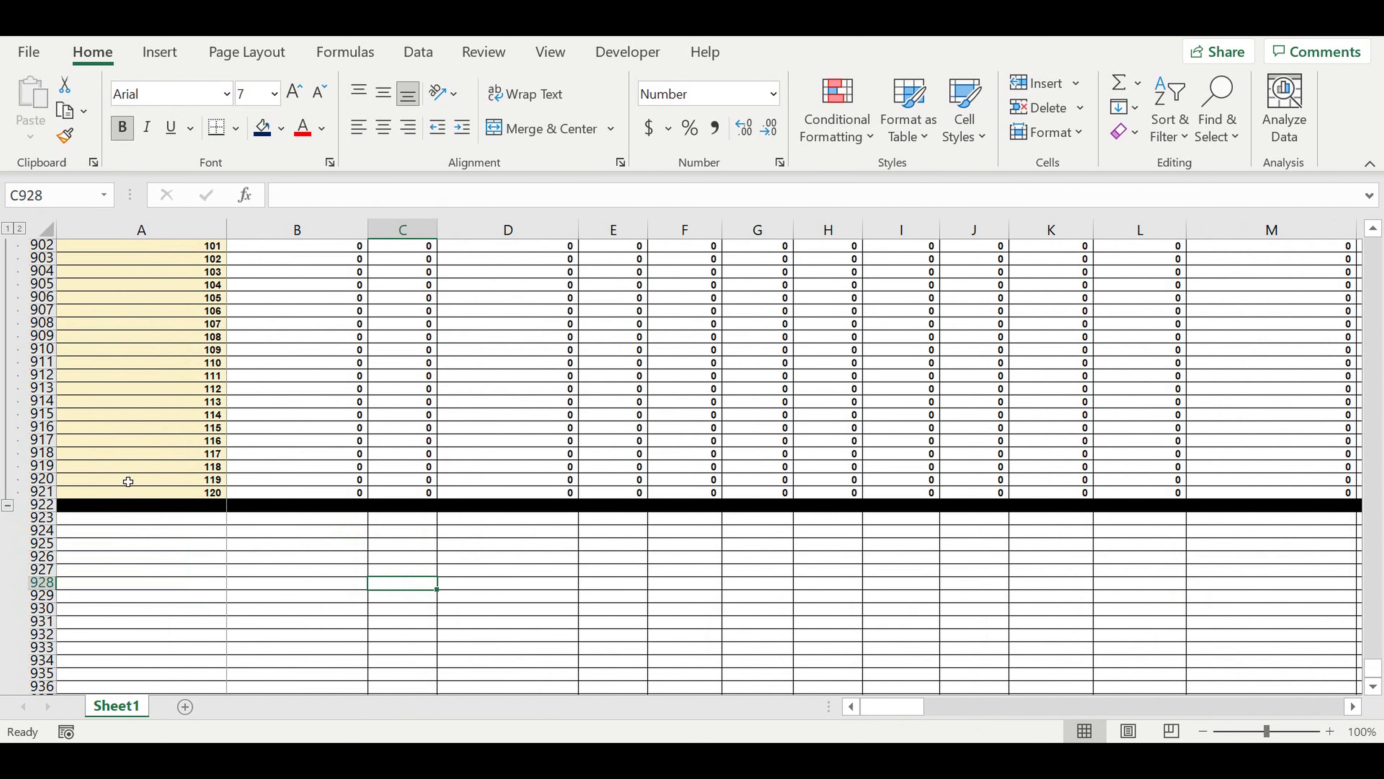
# Copy the whole Direct costs (0-4-3-2-1-0) block, rows 799 to 922, and paste it directly below, starting at A923.
pyautogui.click(145, 522)
pyautogui.scroll(5, 148, 501)
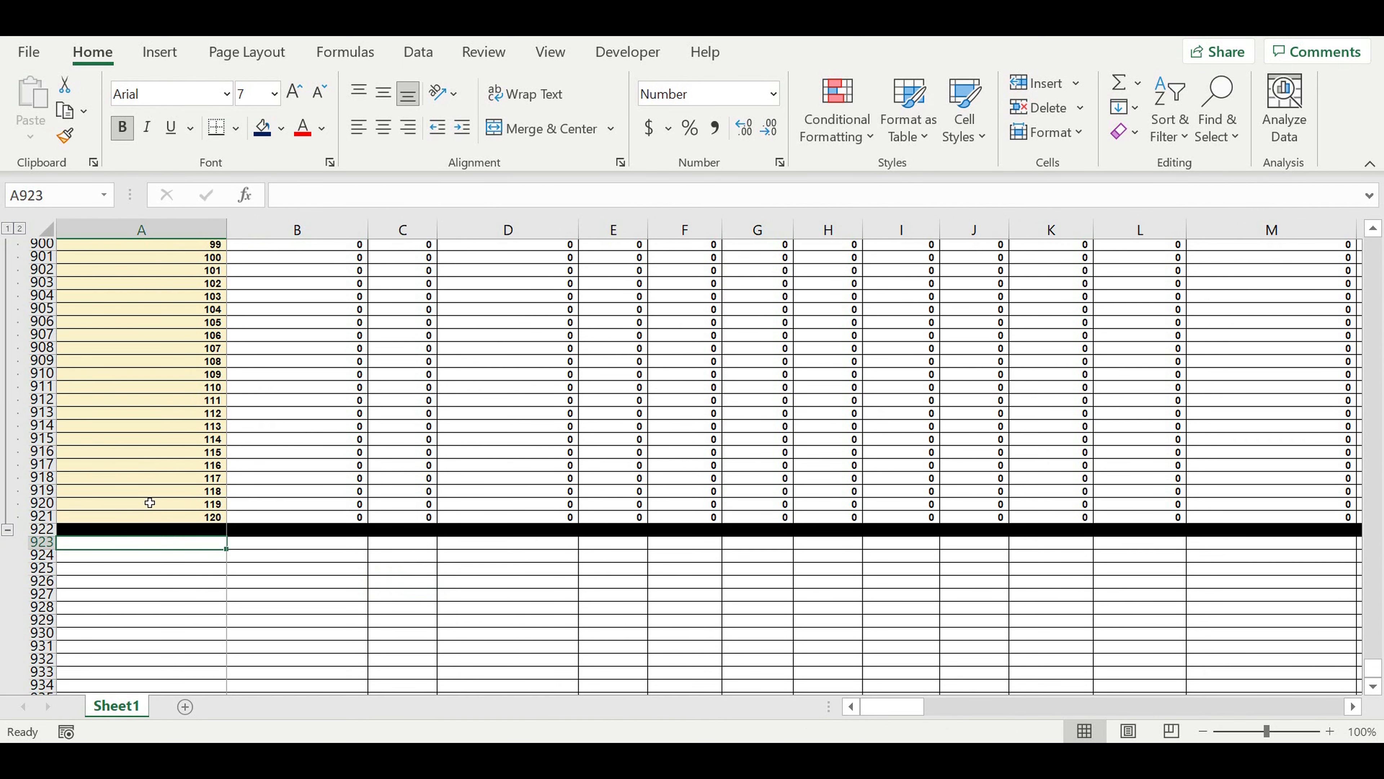
pyautogui.scroll(19, 165, 474)
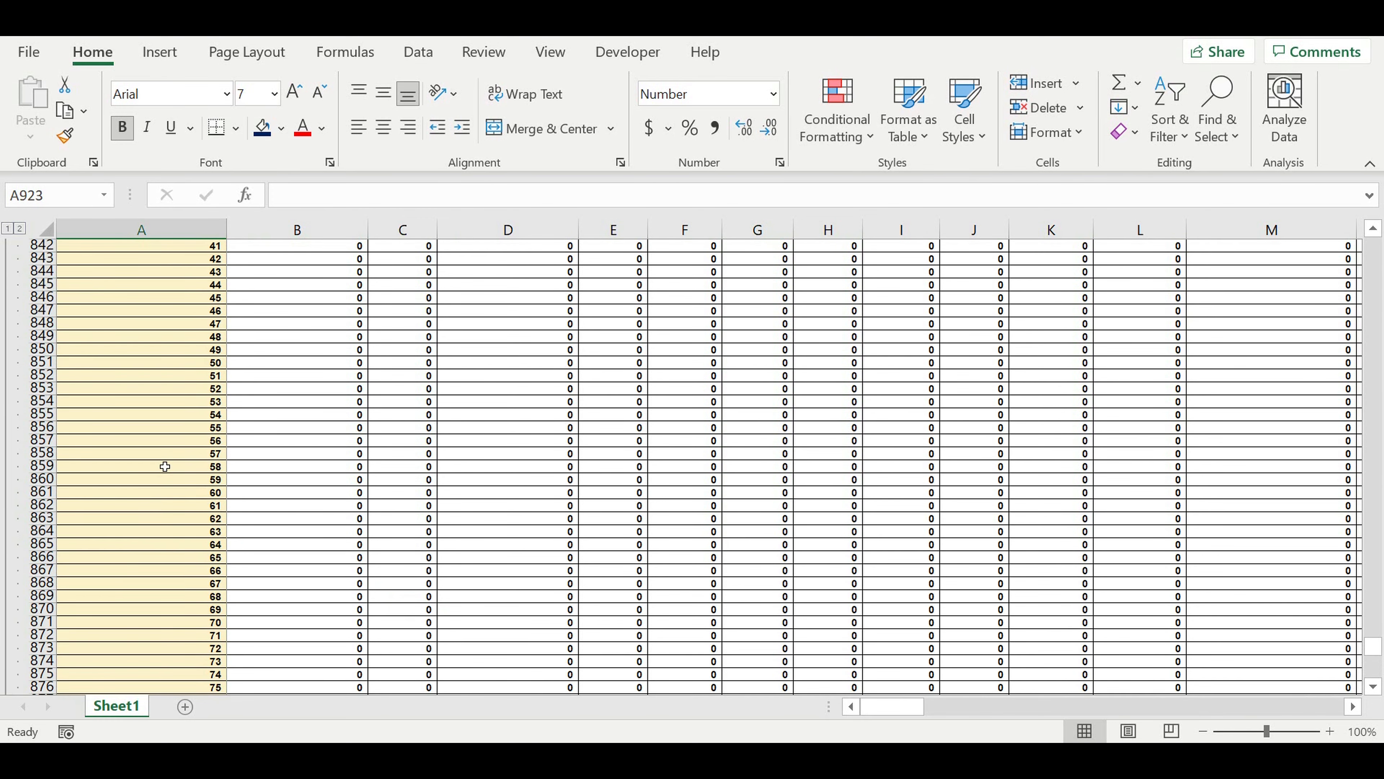
pyautogui.scroll(14, 164, 467)
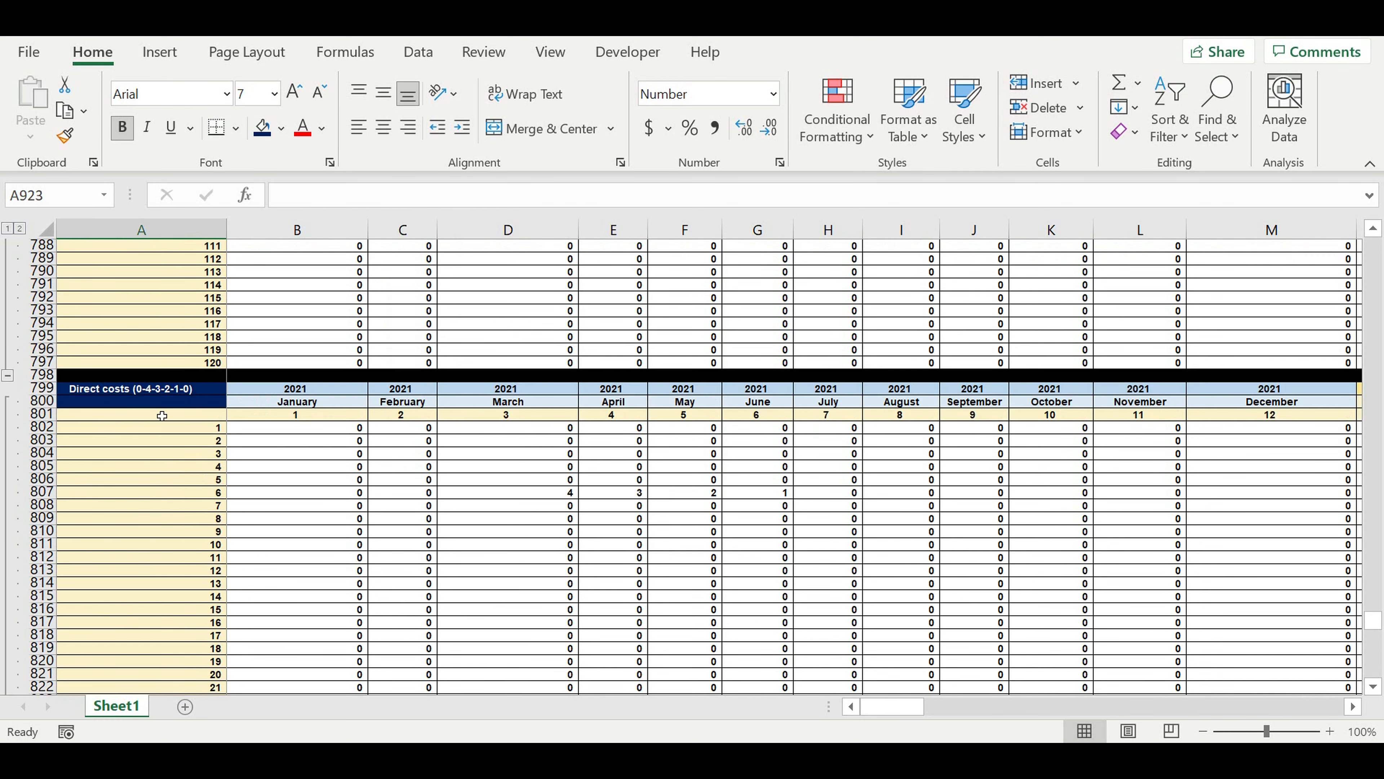
pyautogui.moveTo(41, 387); pyautogui.dragTo(17, 717)
pyautogui.moveTo(36, 652); pyautogui.dragTo(37, 680)
pyautogui.hotkey('ctrl', 'c')
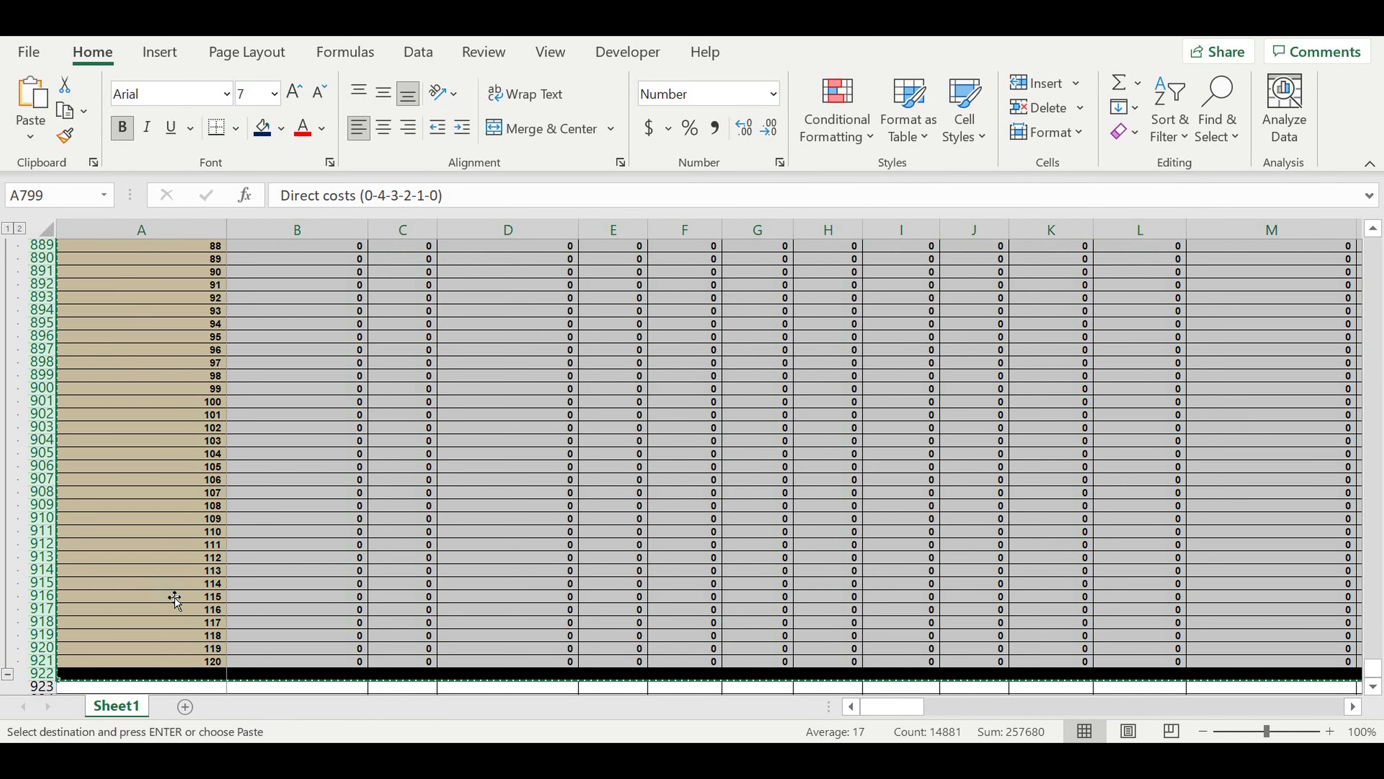
pyautogui.click(176, 586)
pyautogui.scroll(-3, 184, 571)
pyautogui.click(185, 572)
pyautogui.press('Return')
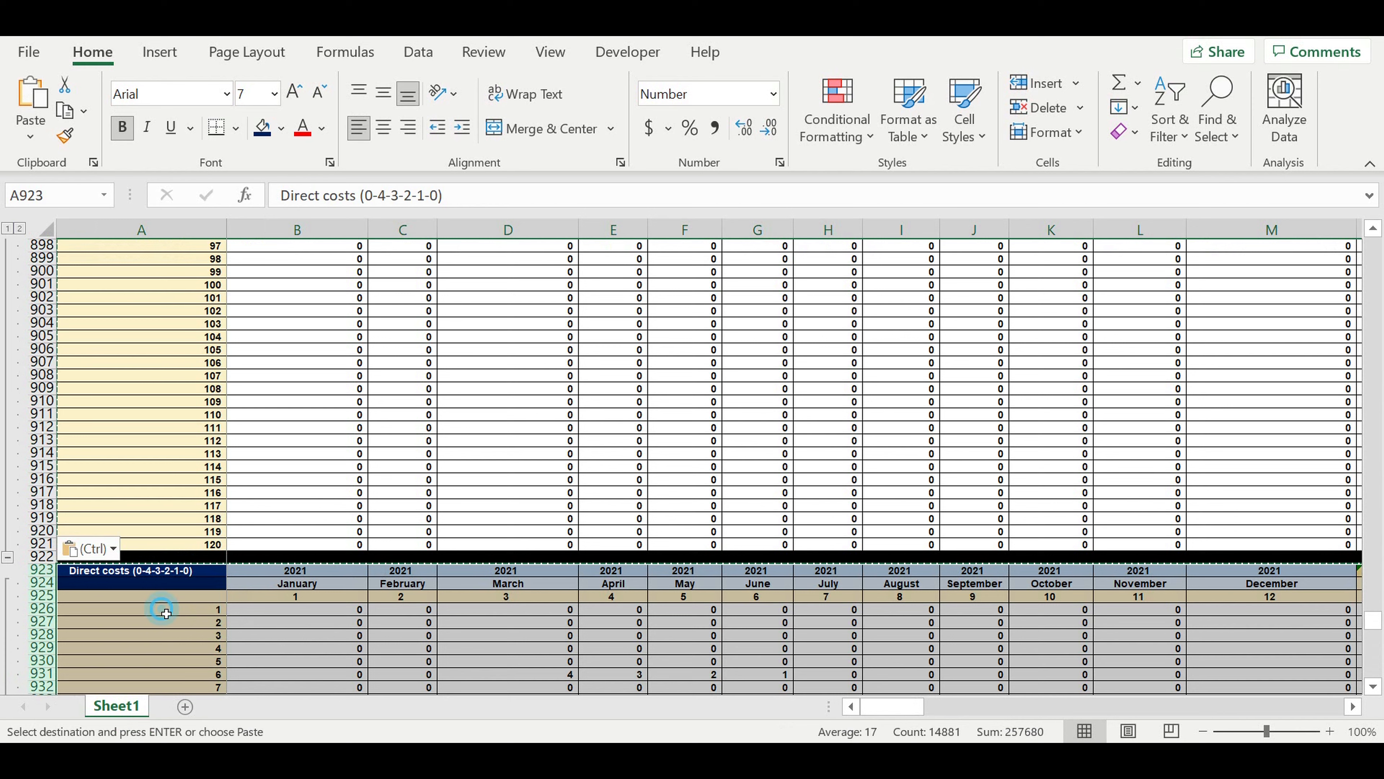
# Change the title of the copied block in A923 to Direct costs ($/month).
pyautogui.click(164, 572)
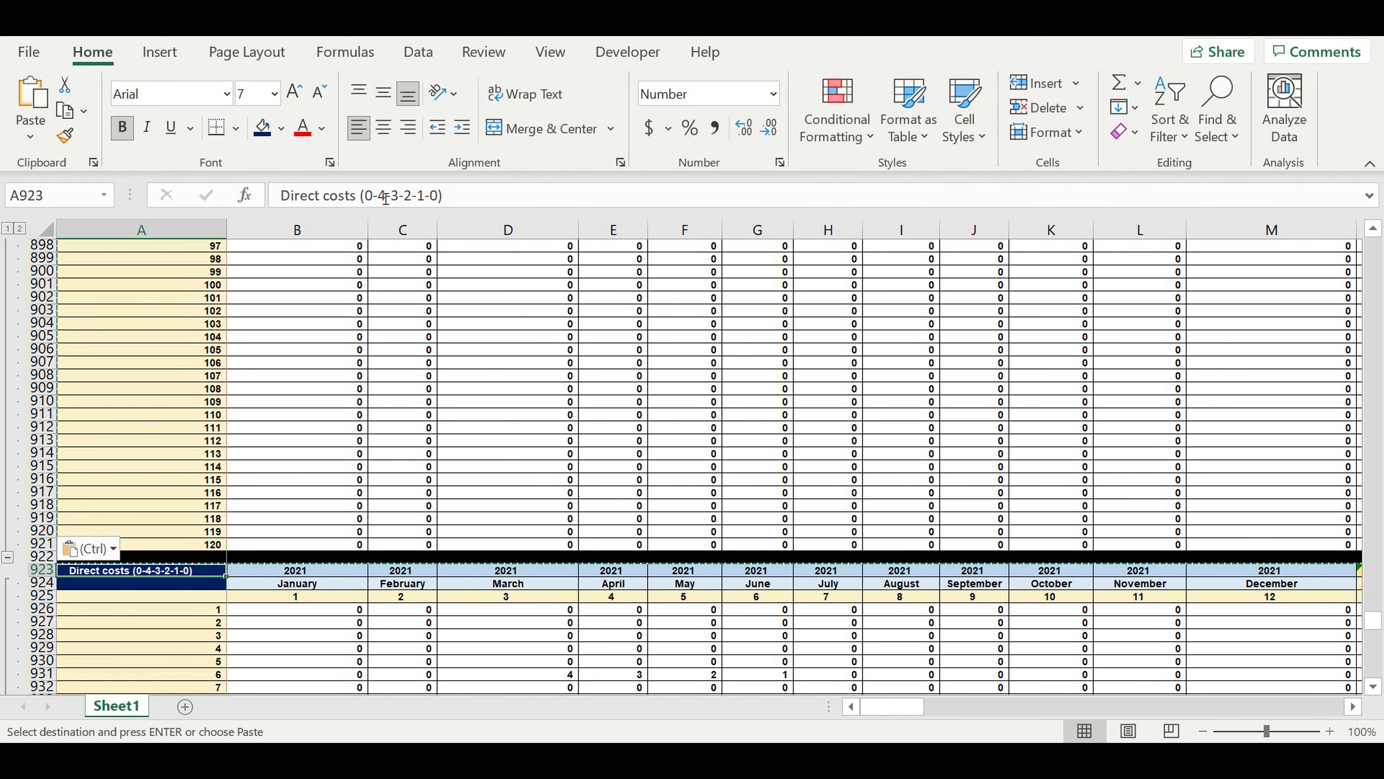
pyautogui.moveTo(365, 195); pyautogui.dragTo(439, 198)
pyautogui.write('$')
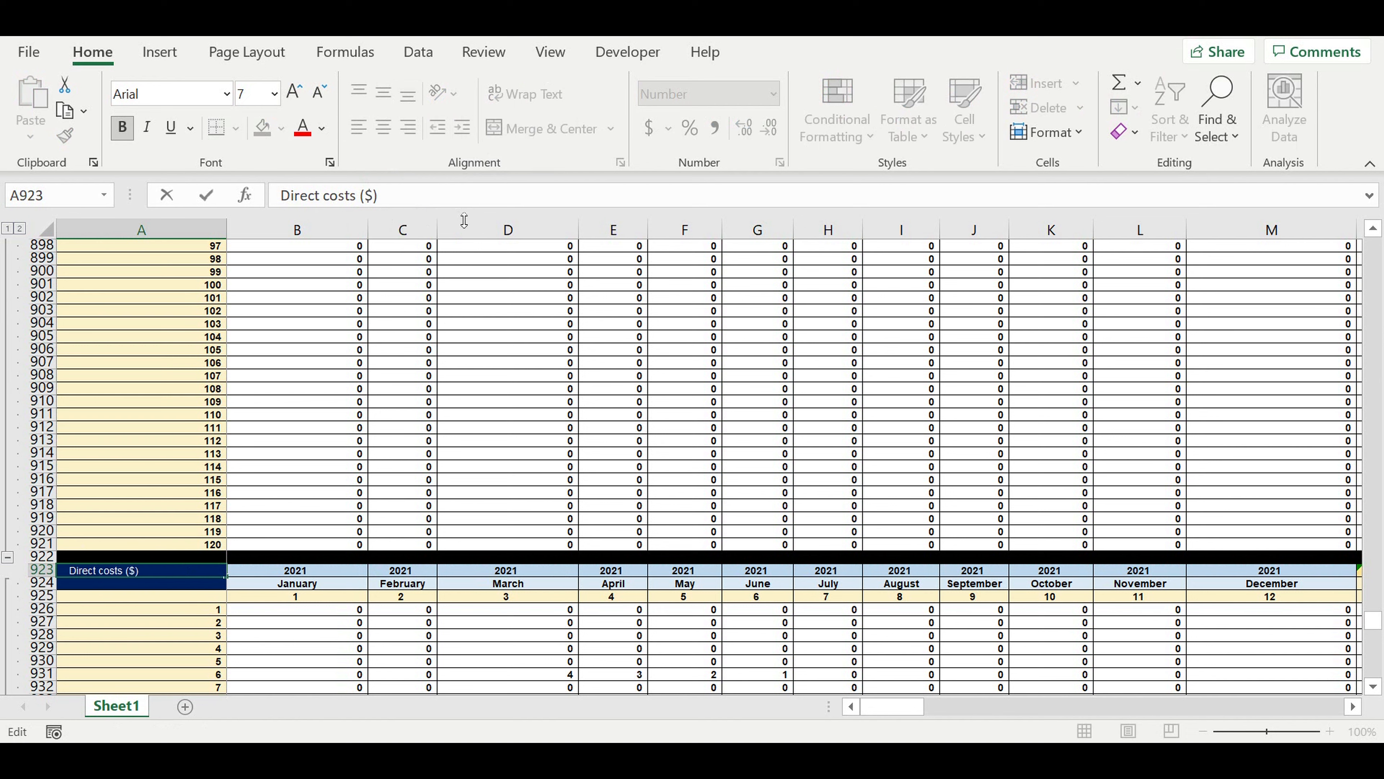
pyautogui.write('/month')
pyautogui.press('Return')
# Give the title cells A923:A924 a plum fill from the standard colours and a white font.
pyautogui.moveTo(135, 584); pyautogui.dragTo(152, 570)
pyautogui.click(281, 131)
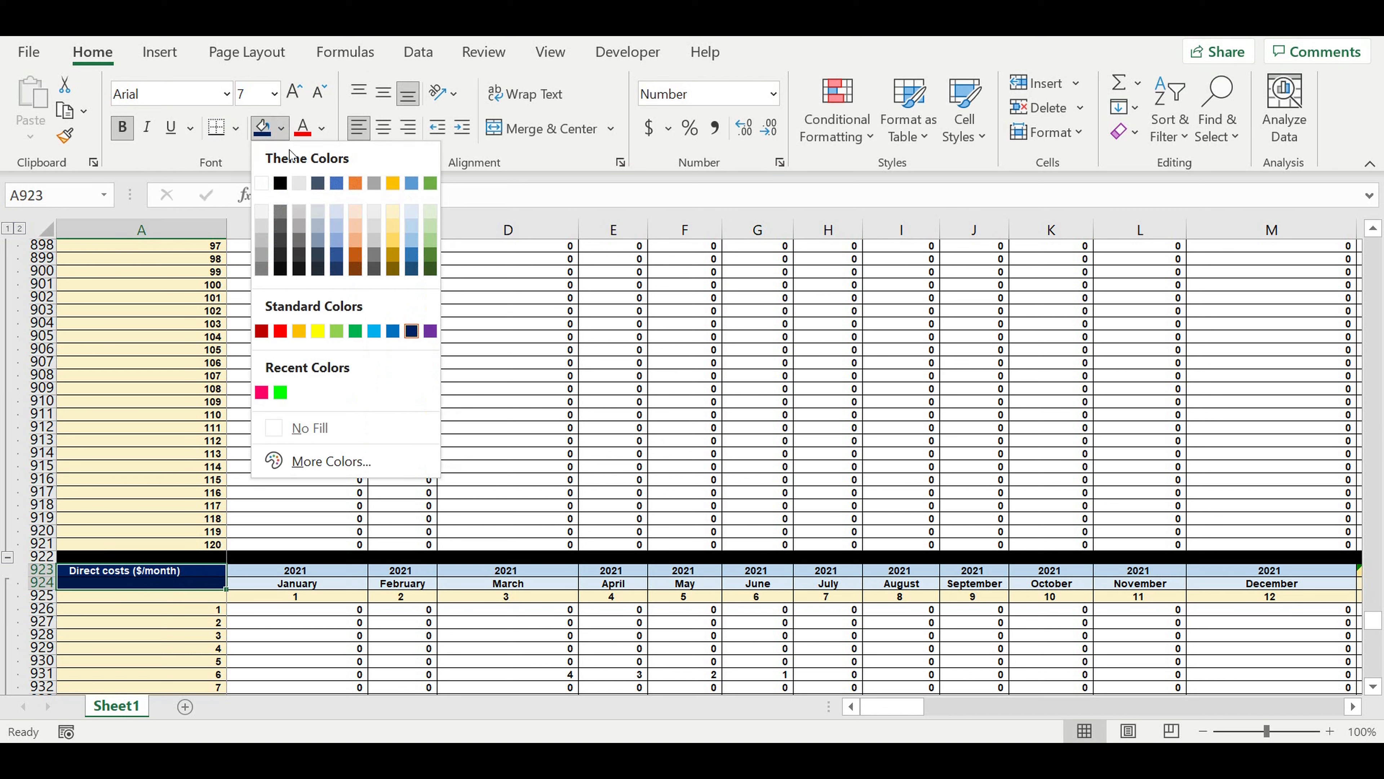
pyautogui.click(330, 461)
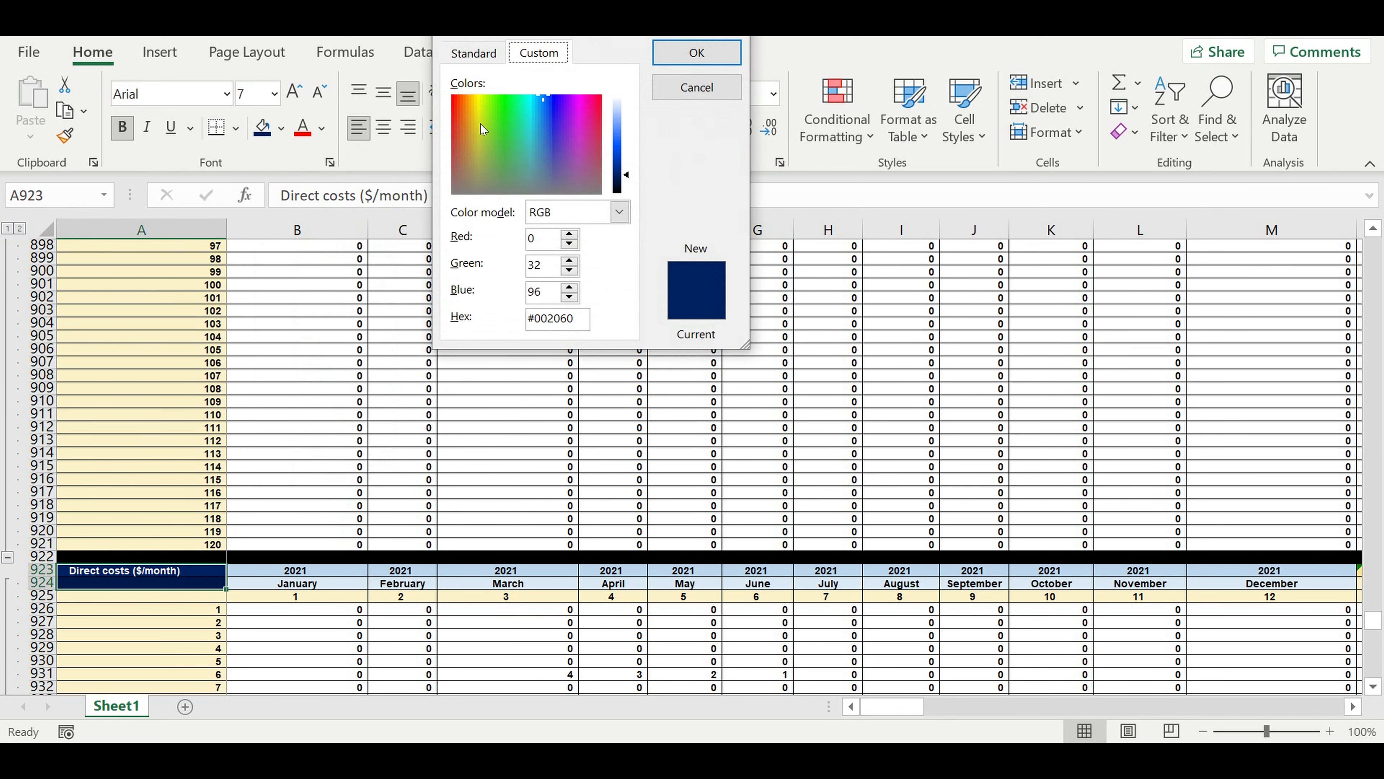
pyautogui.click(472, 52)
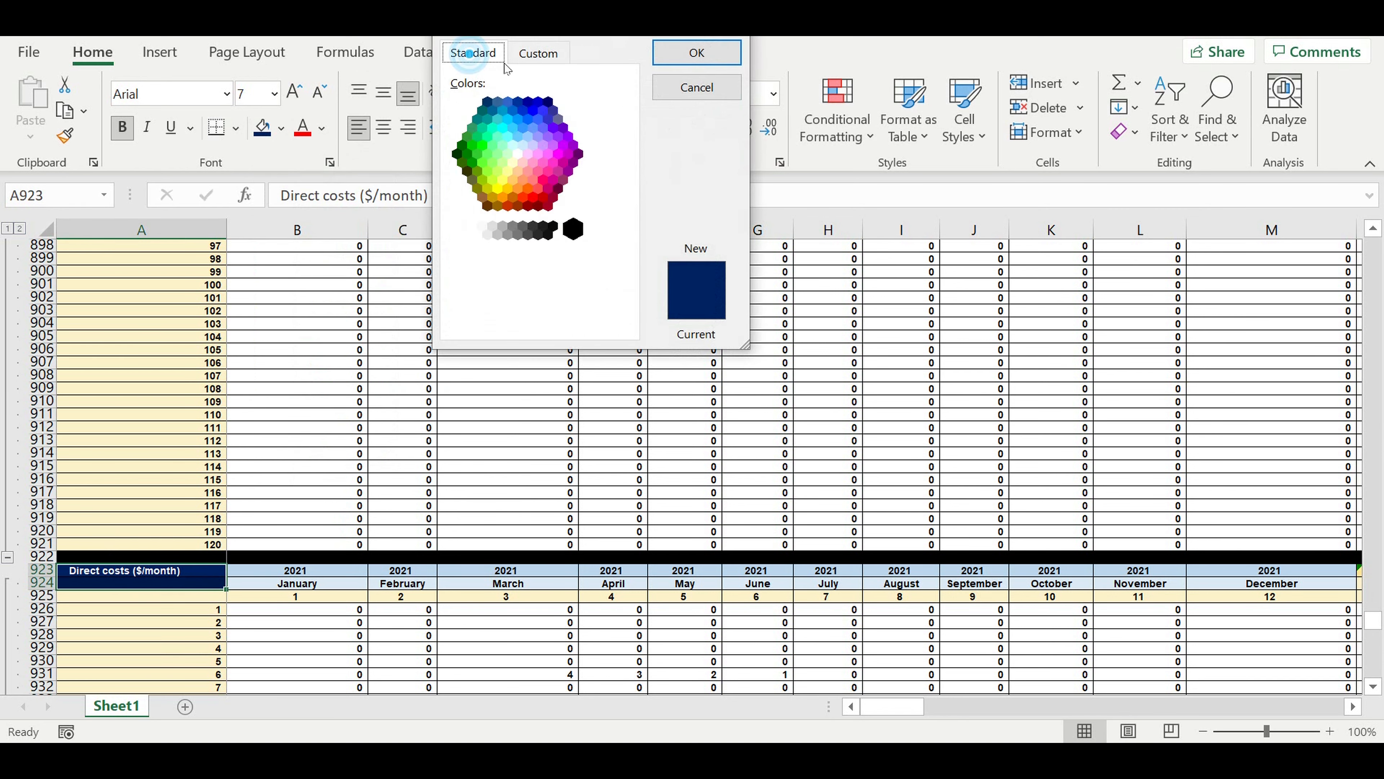
pyautogui.click(567, 183)
pyautogui.click(696, 53)
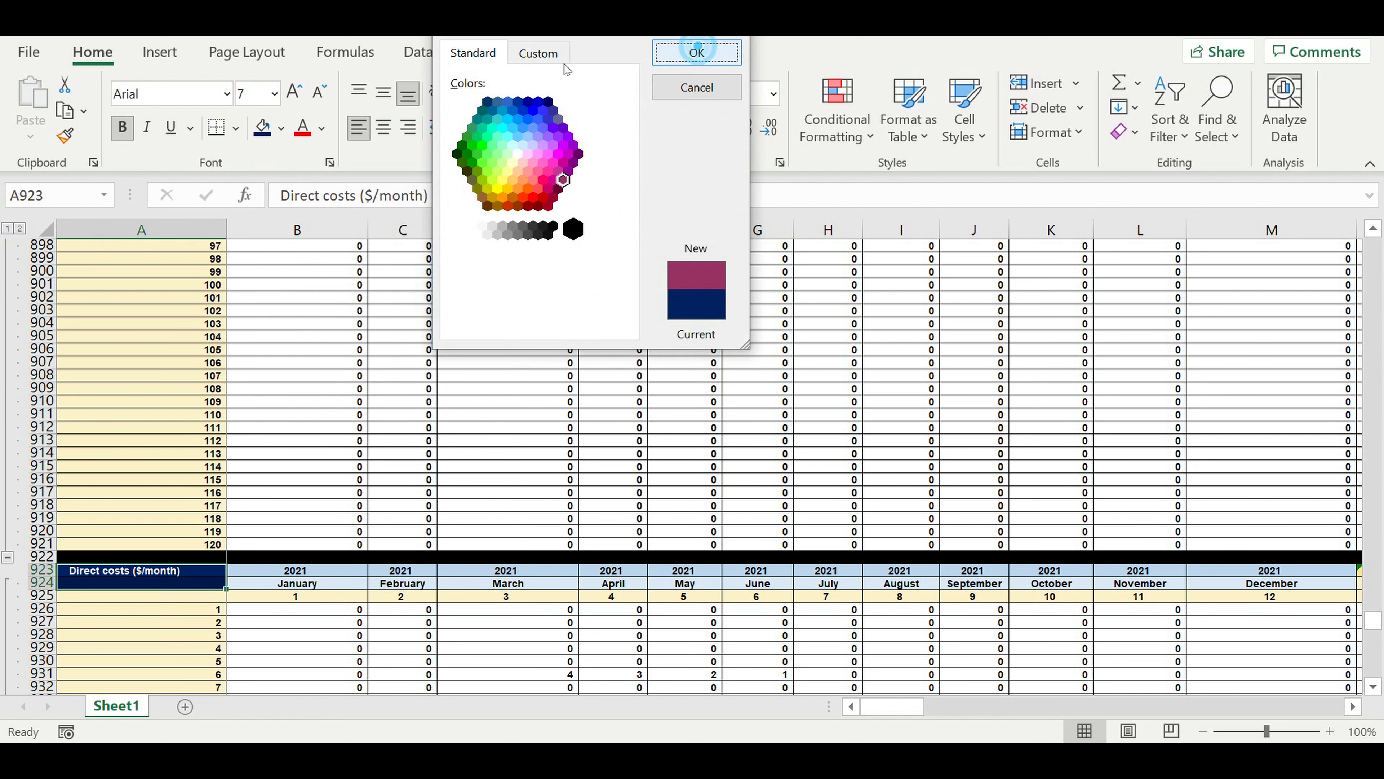
pyautogui.click(321, 129)
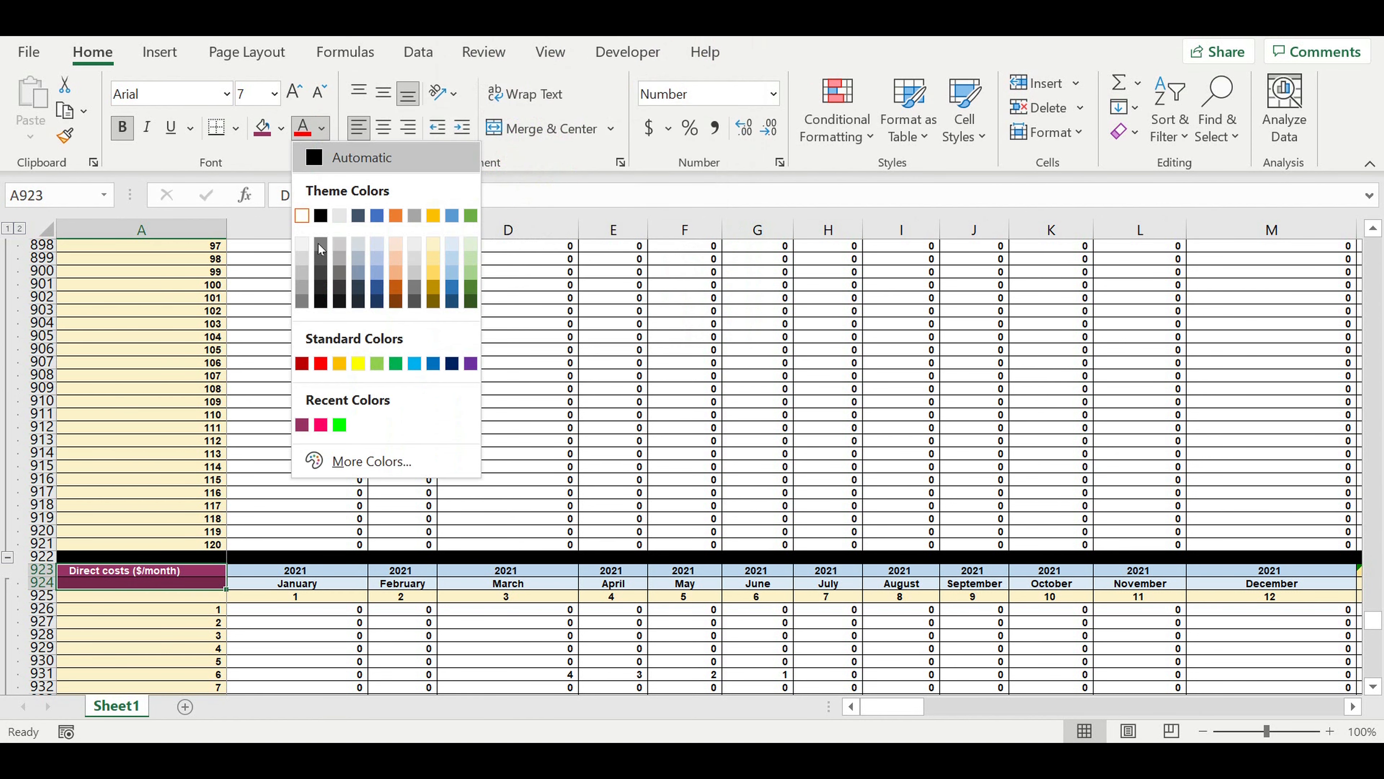
pyautogui.click(301, 216)
pyautogui.click(325, 635)
pyautogui.click(330, 612)
pyautogui.click(235, 480)
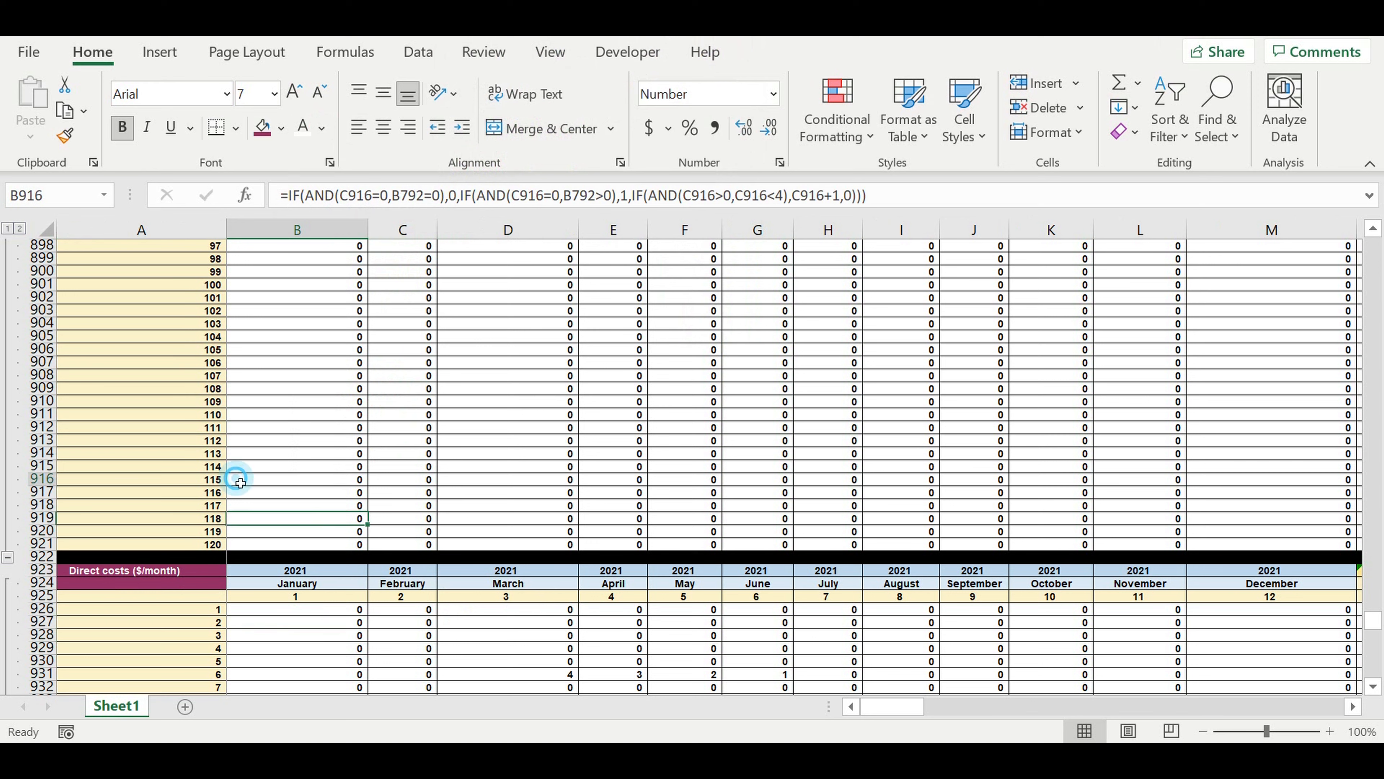
# Start a new formula in B926 with the test =if(B802=1, referring to the first cell of the Direct costs (0-4-3-2-1-0) block.
pyautogui.click(343, 611)
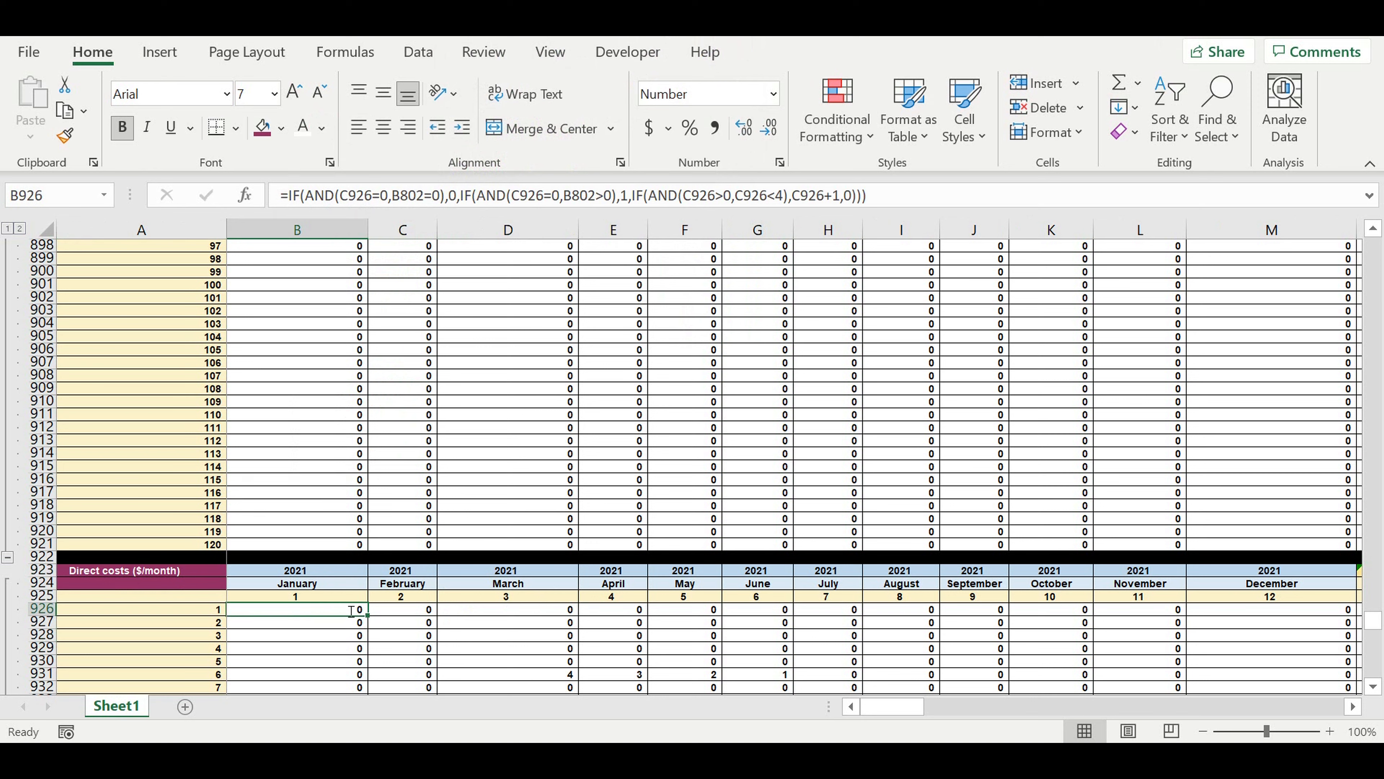
pyautogui.write('=if')
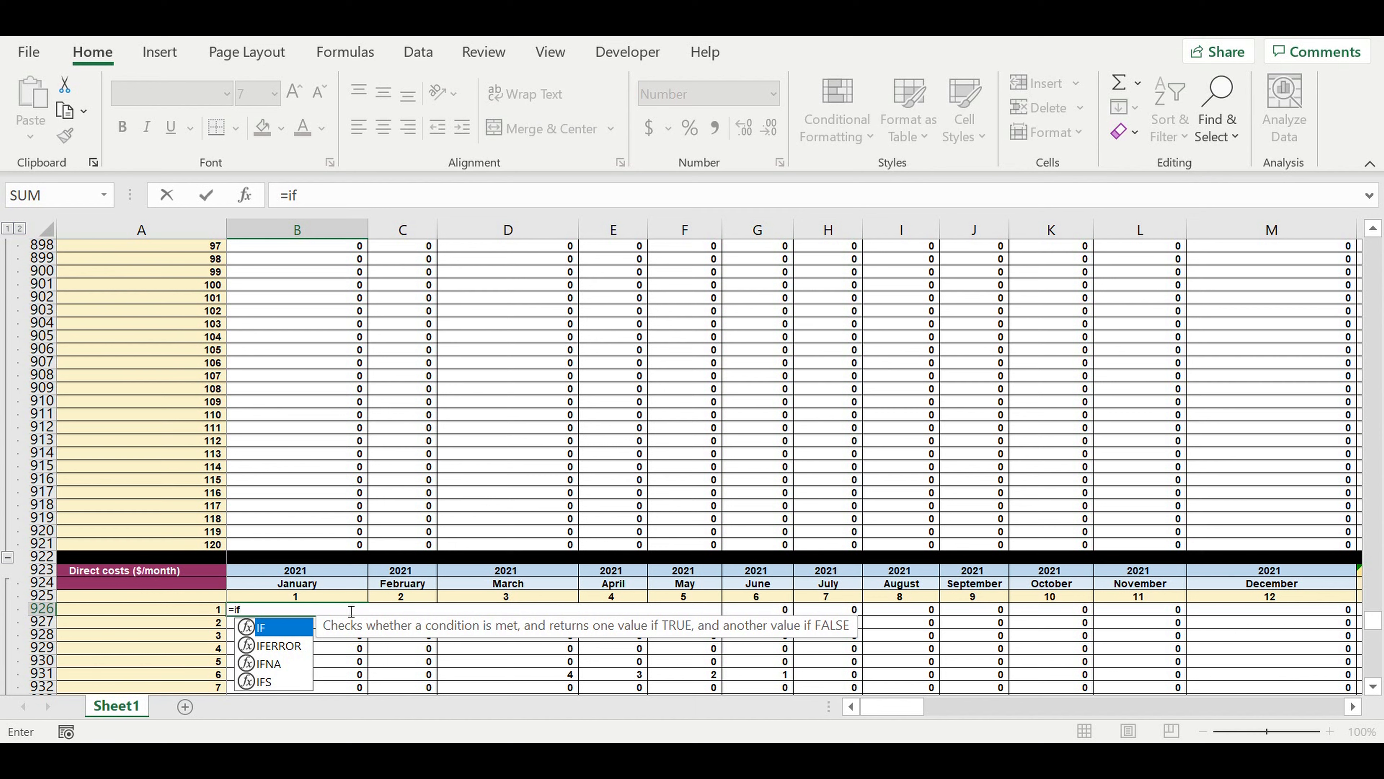
pyautogui.write('(')
pyautogui.scroll(4, 344, 447)
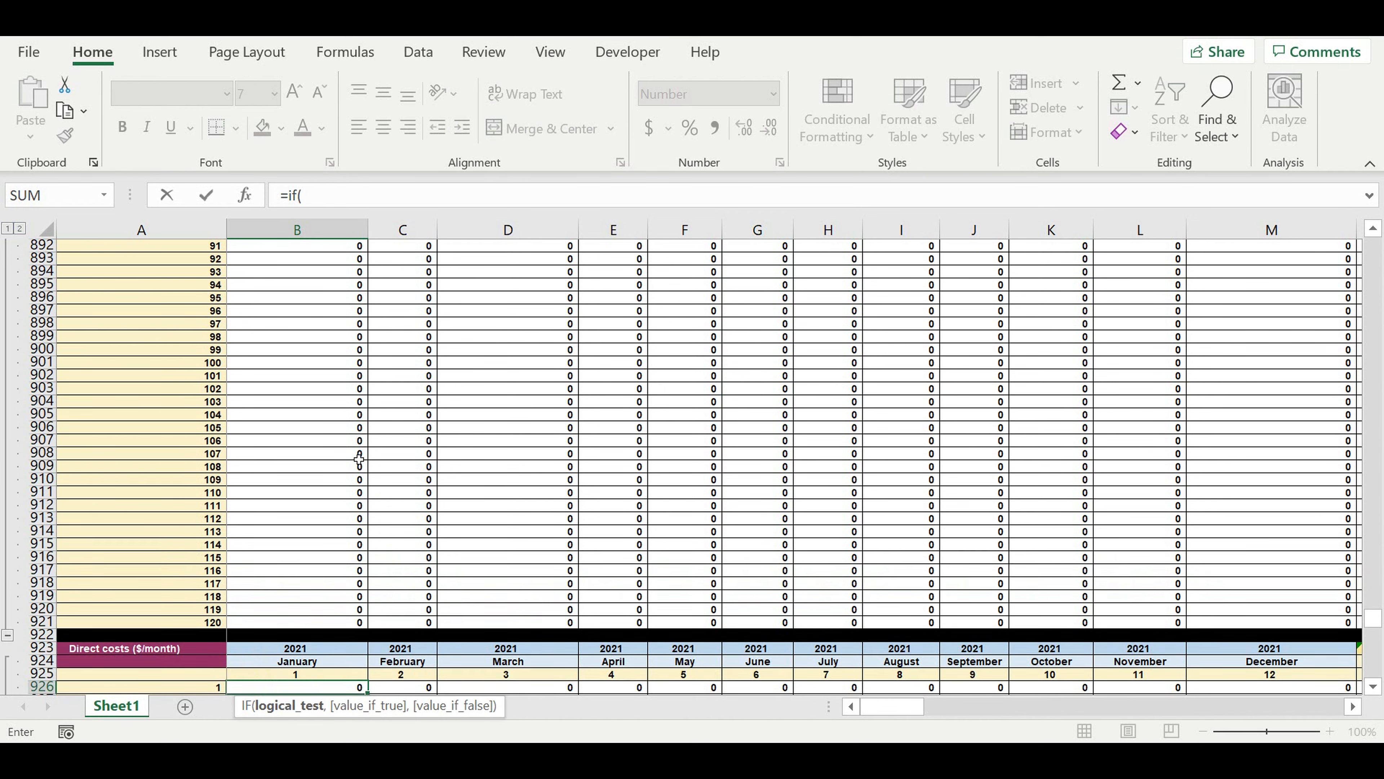
pyautogui.scroll(19, 344, 447)
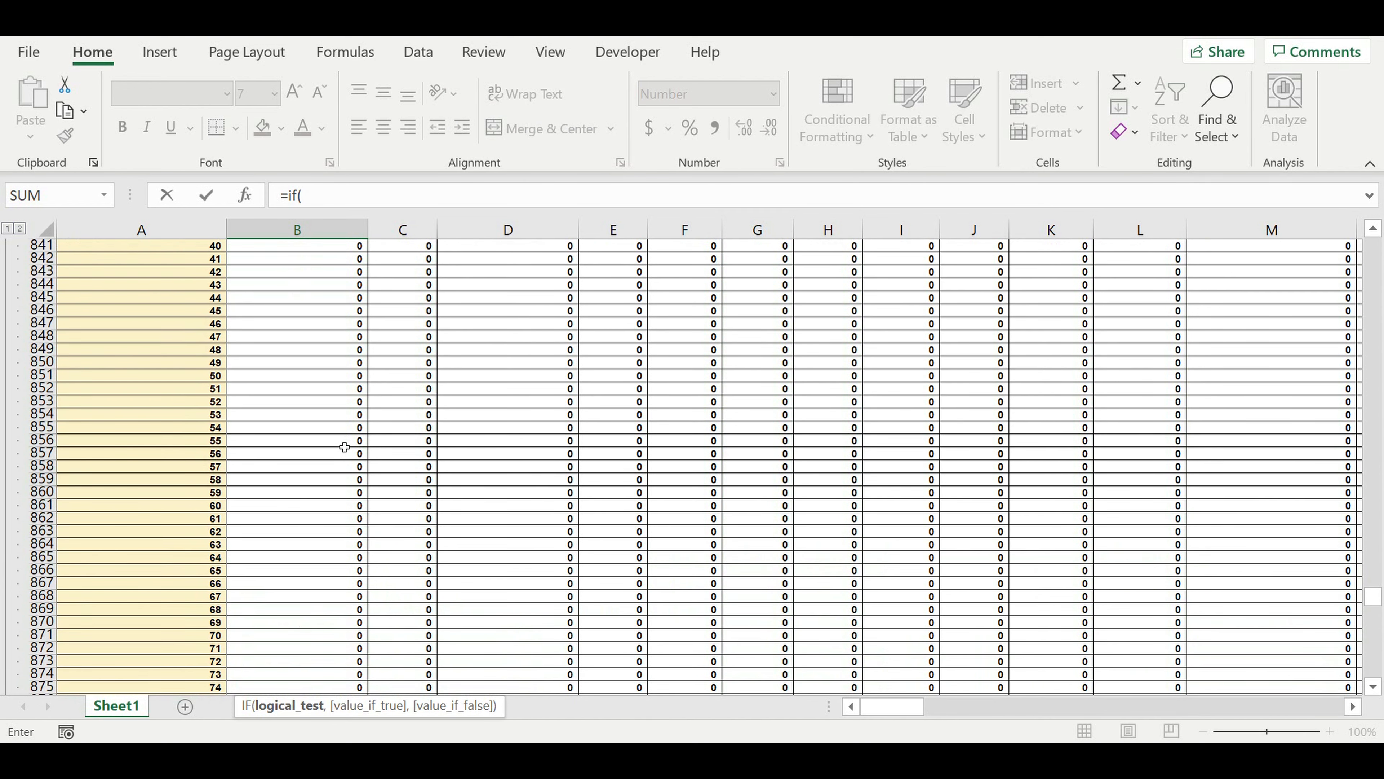
pyautogui.scroll(12, 342, 445)
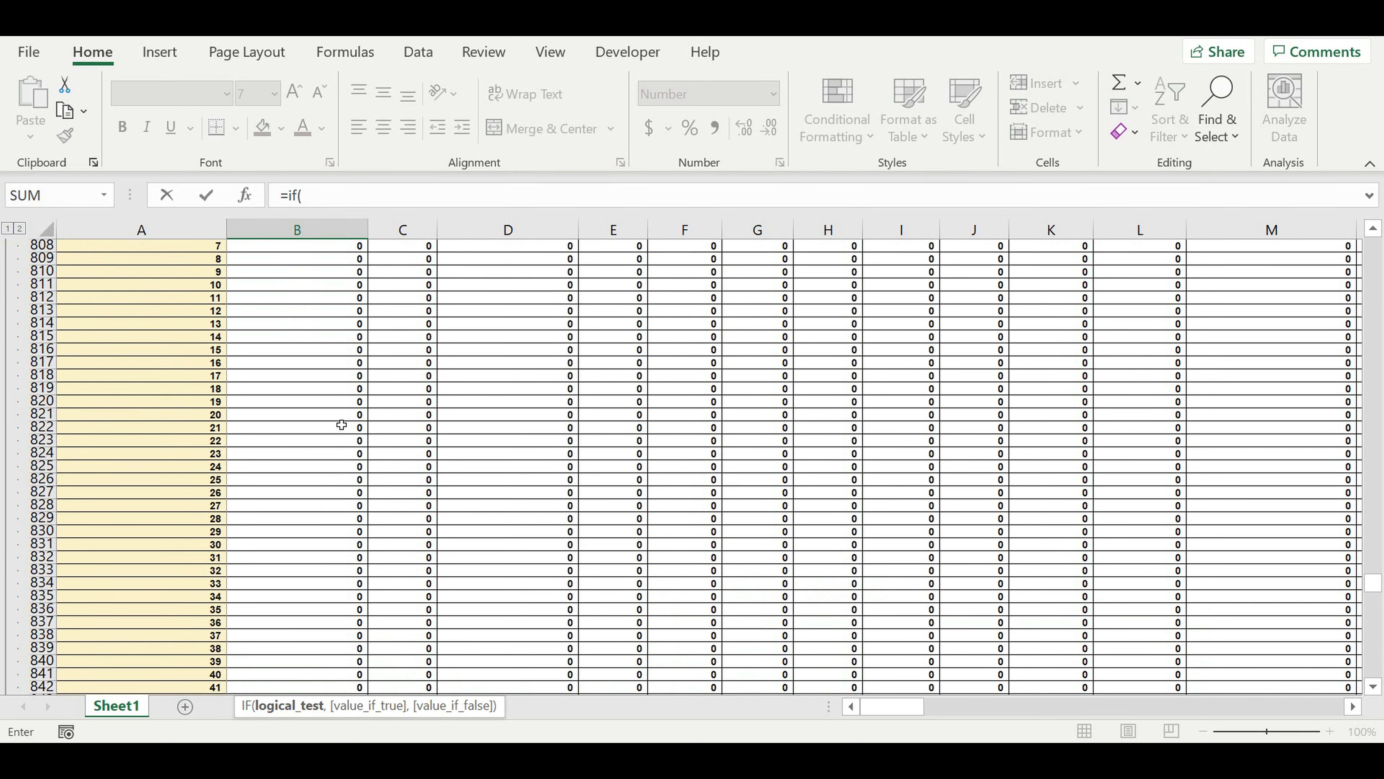
pyautogui.click(334, 366)
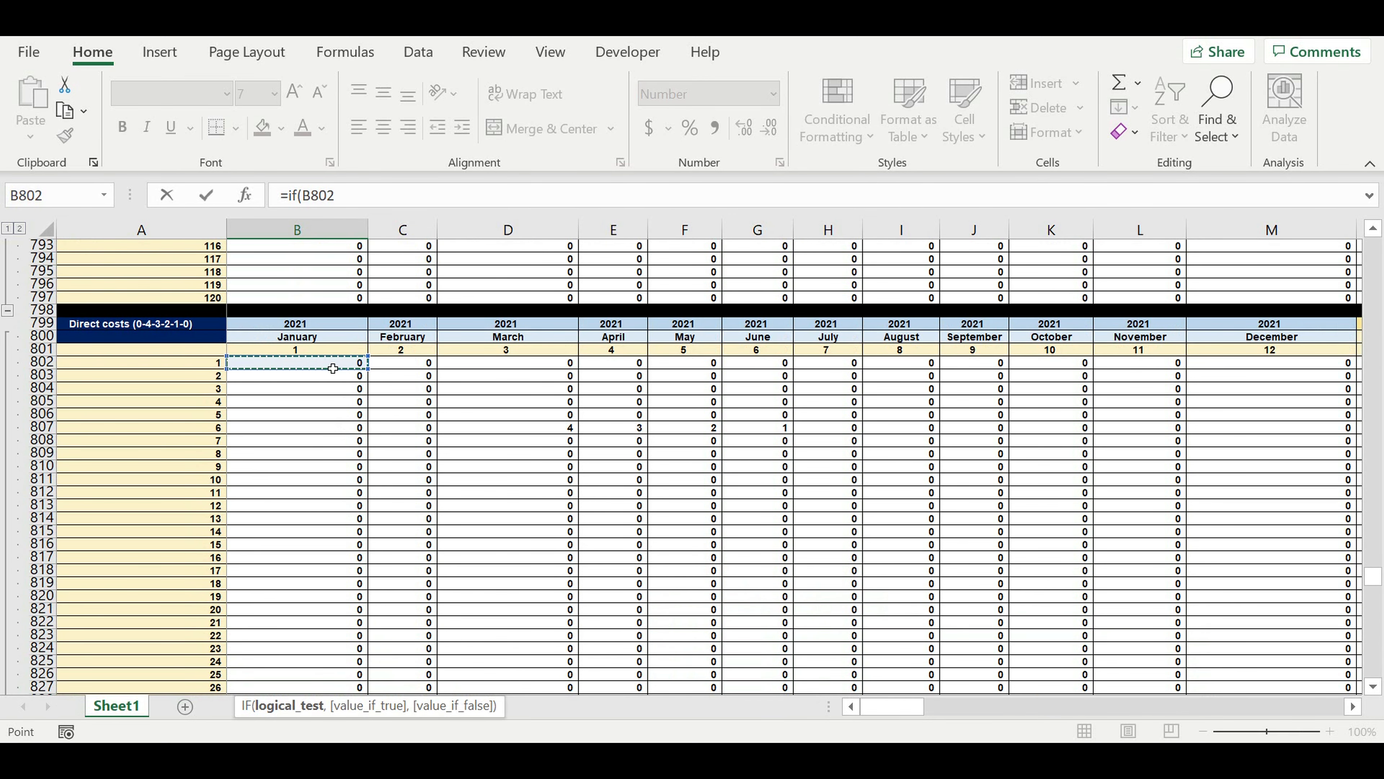
pyautogui.write('=1,')
# Use the June total of Direct costs ($/period) as the value if true, with the absolute reference $E$673 followed by a comma.
pyautogui.scroll(8, 381, 392)
pyautogui.scroll(20, 401, 332)
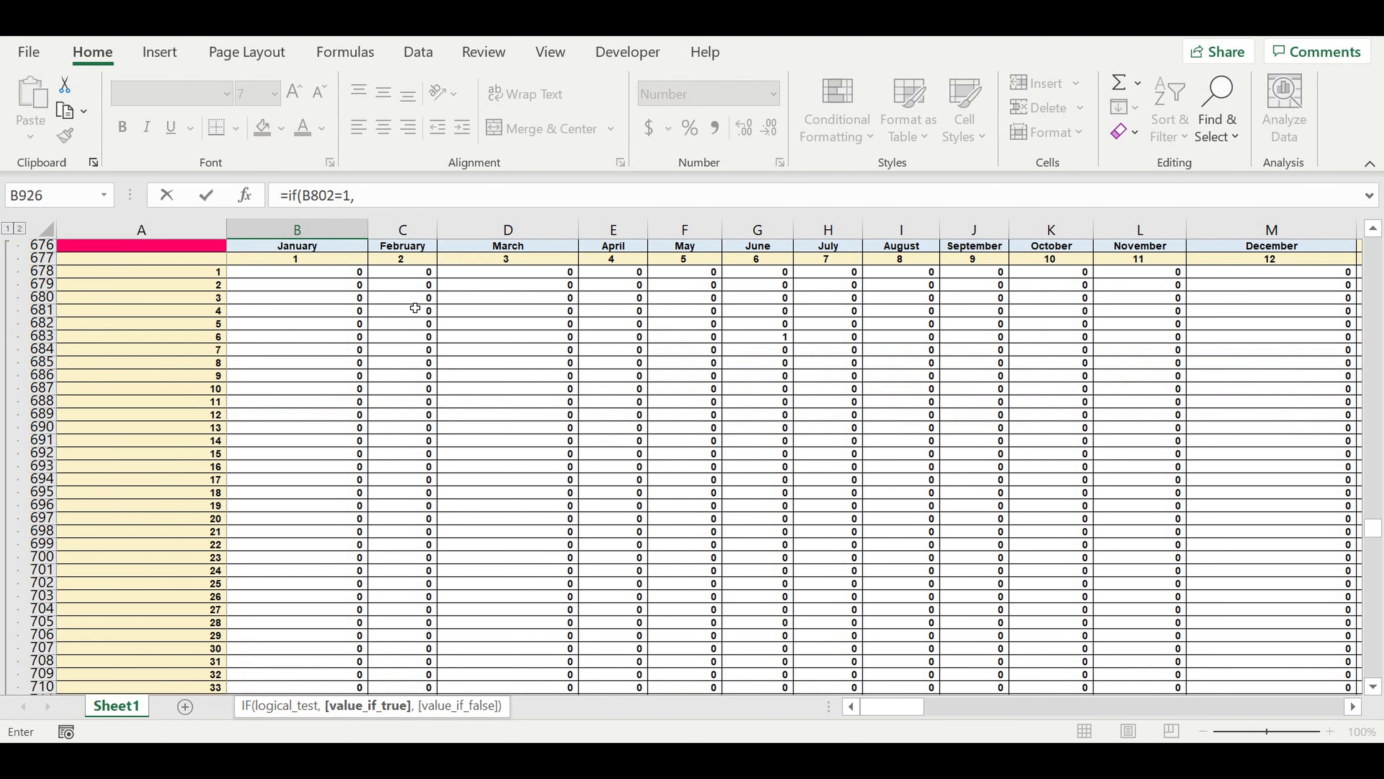
pyautogui.scroll(11, 415, 308)
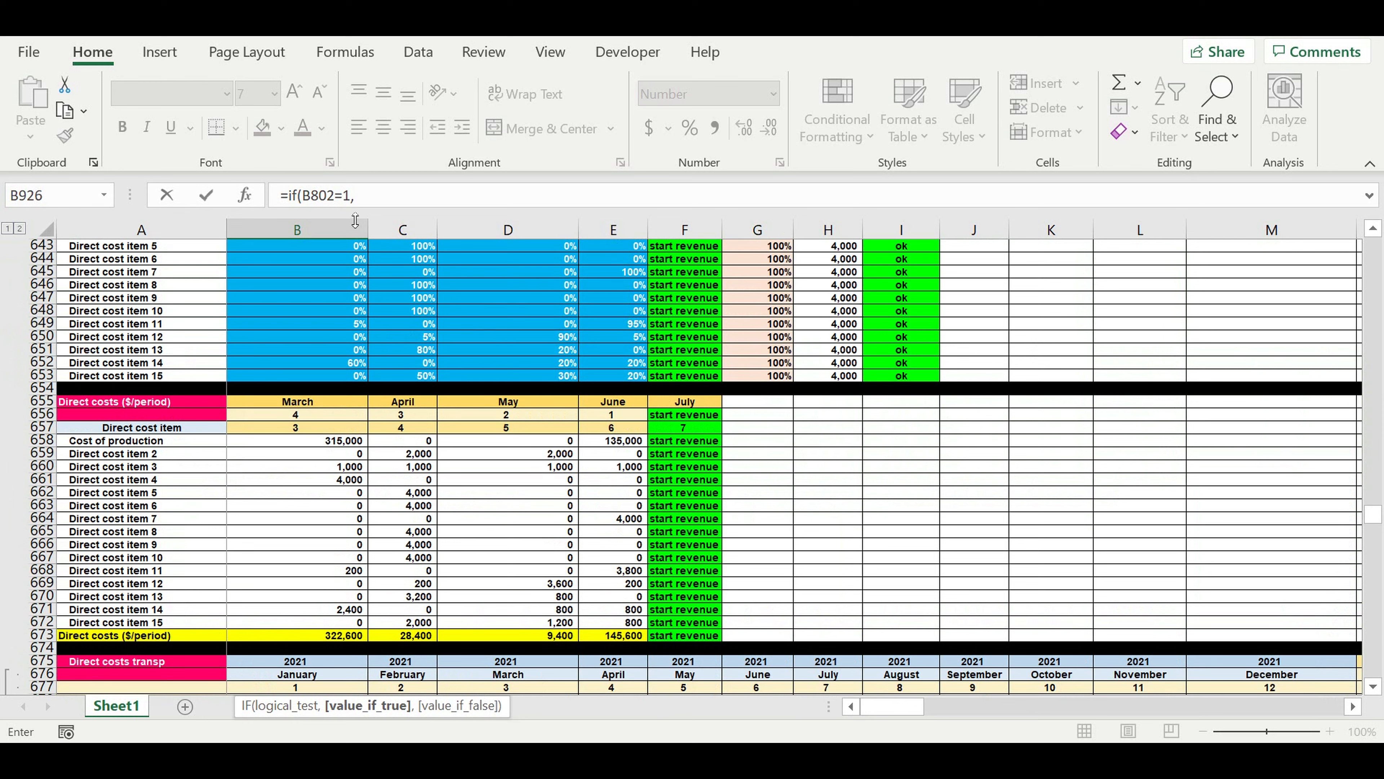
pyautogui.click(619, 640)
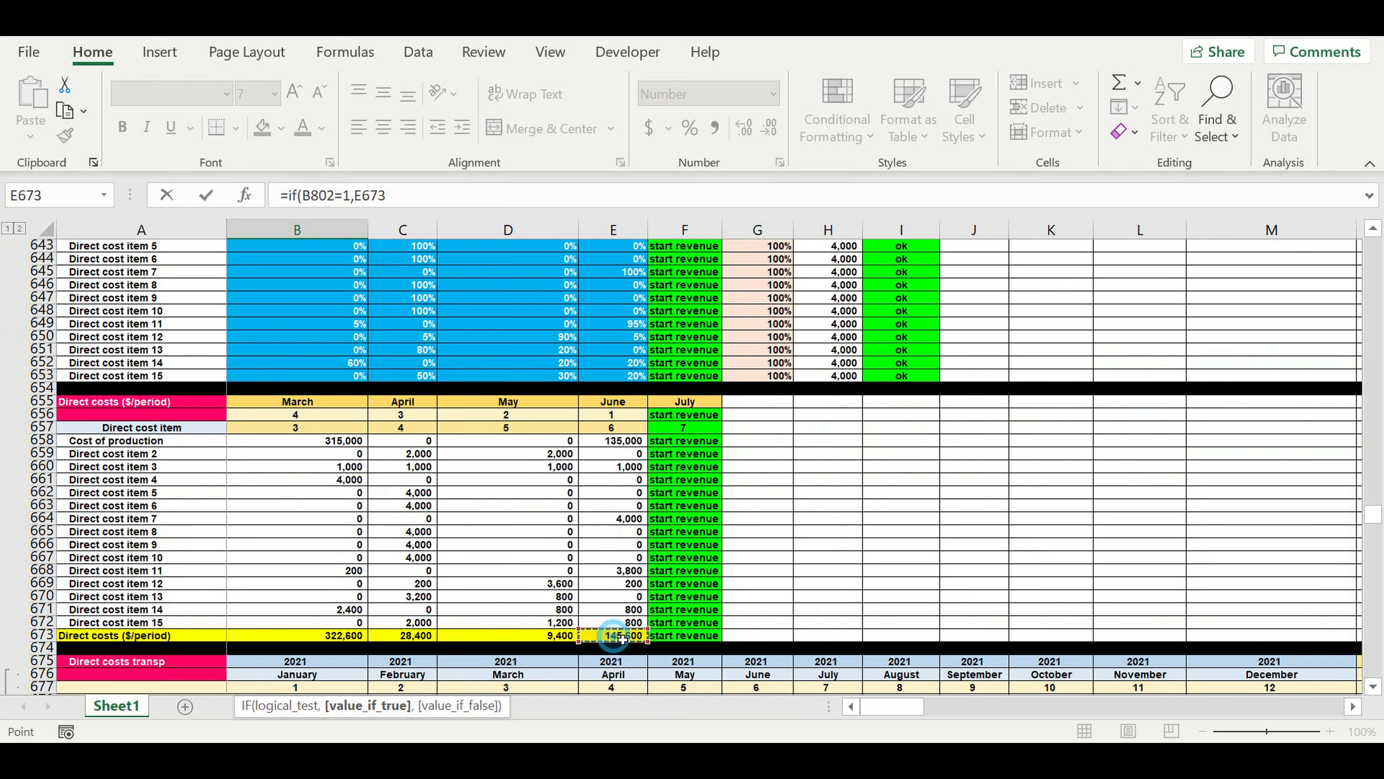
pyautogui.click(359, 202)
pyautogui.write('$')
pyautogui.press('Right')
pyautogui.write('4')
pyautogui.press('BackSpace')
pyautogui.write('$')
pyautogui.press('End')
pyautogui.write(',')
# Extend the B926 formula to four nested copies of if(B802=1,$E$673, and end it with 0)))).
pyautogui.moveTo(423, 197); pyautogui.dragTo(290, 202)
pyautogui.hotkey('ctrl', 'c')
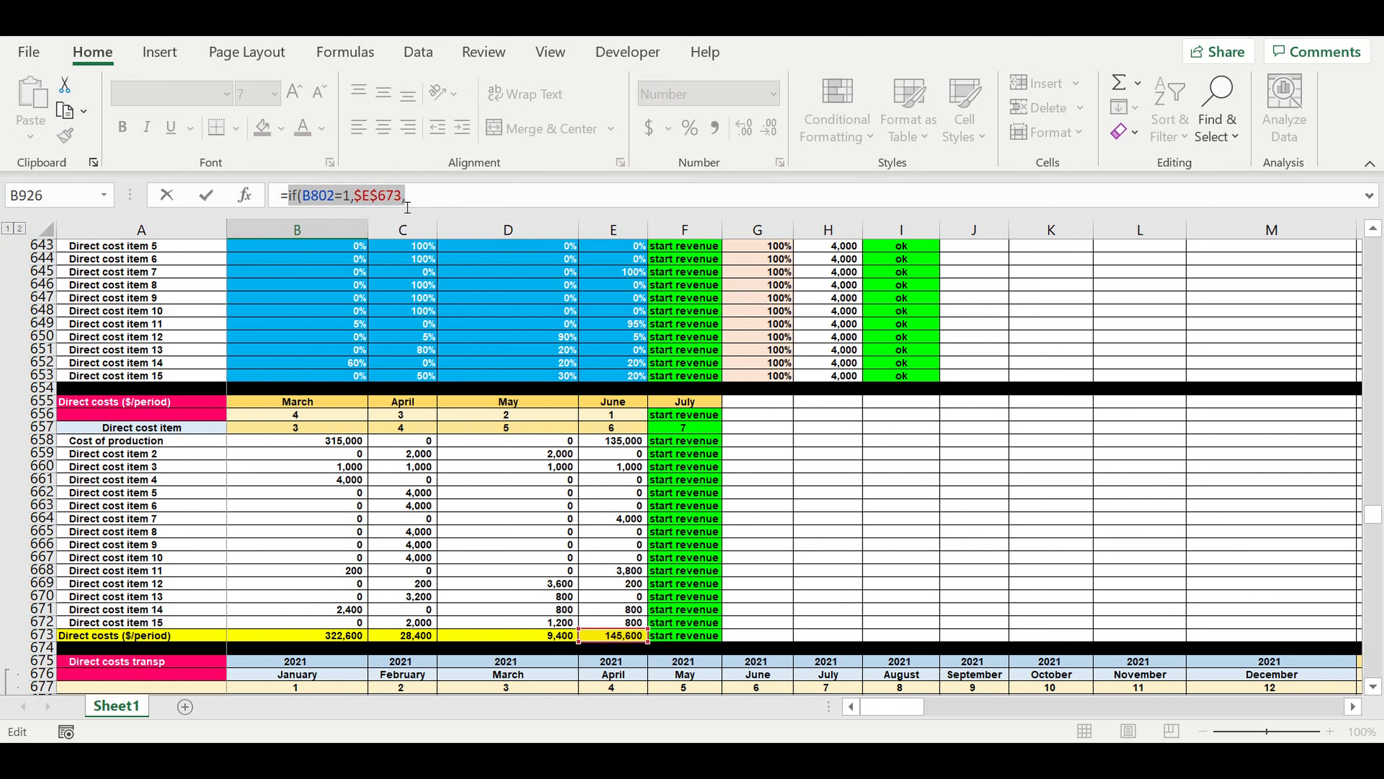
pyautogui.click(458, 206)
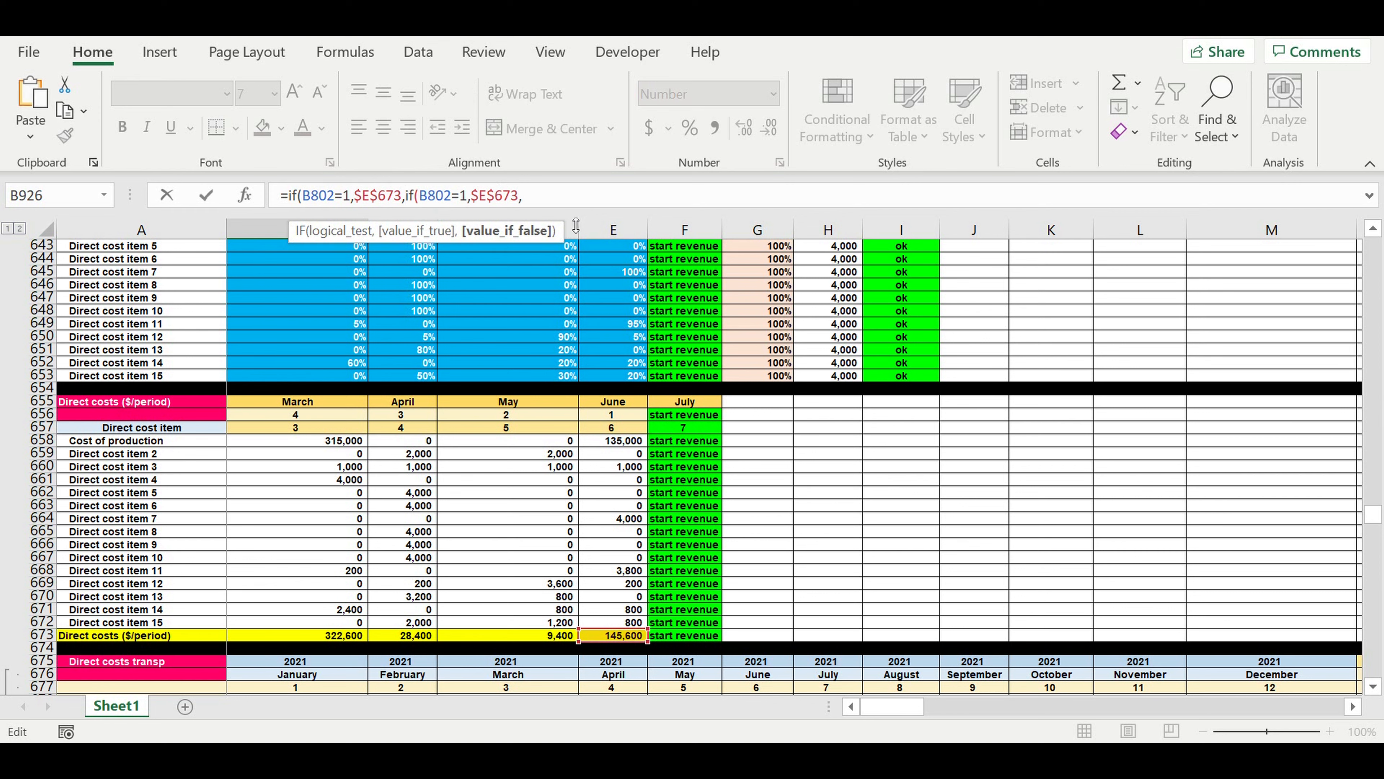
pyautogui.hotkey('ctrl', 'v')
pyautogui.hotkey('ctrl', 'v')
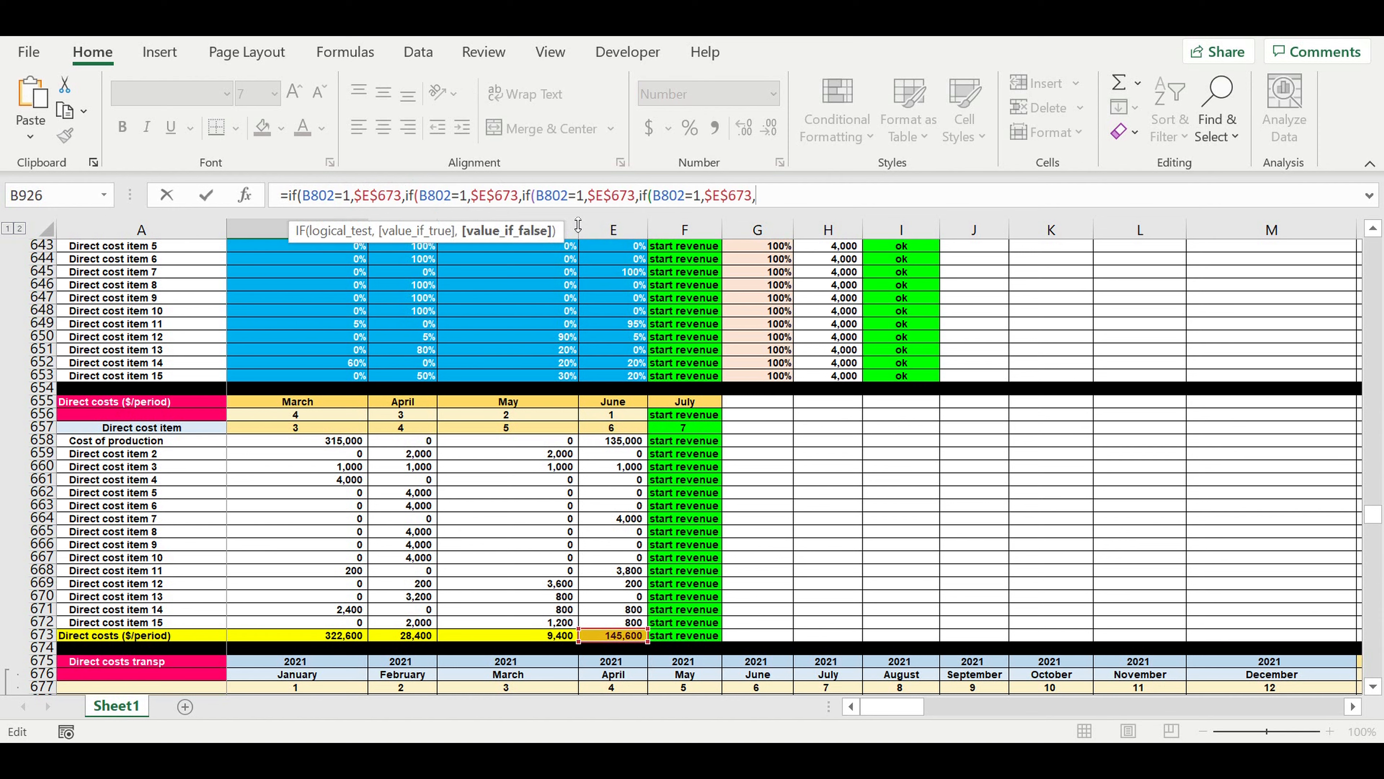
pyautogui.write('0))))')
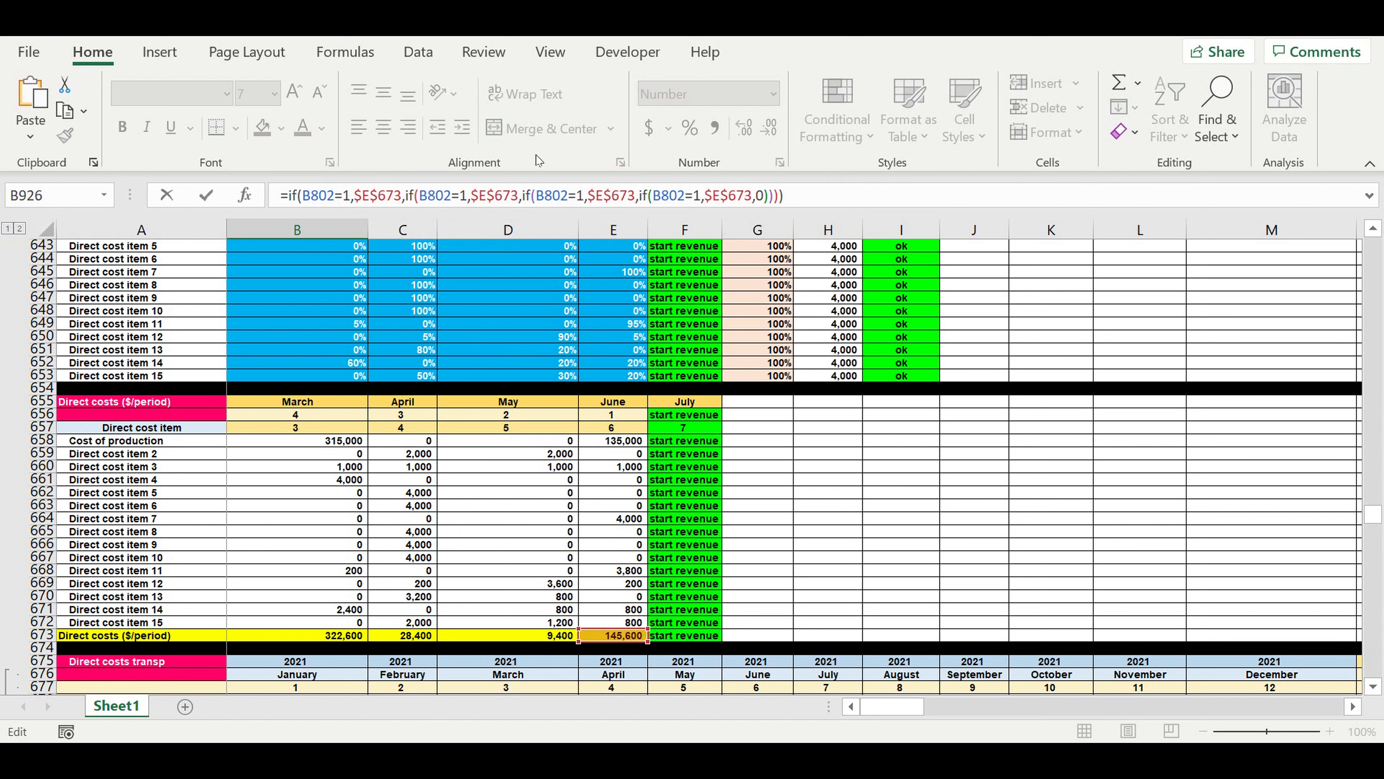
# Change the tests of the second, third and fourth nested IFs to B802=2, B802=3 and B802=4.
pyautogui.doubleClick(463, 196)
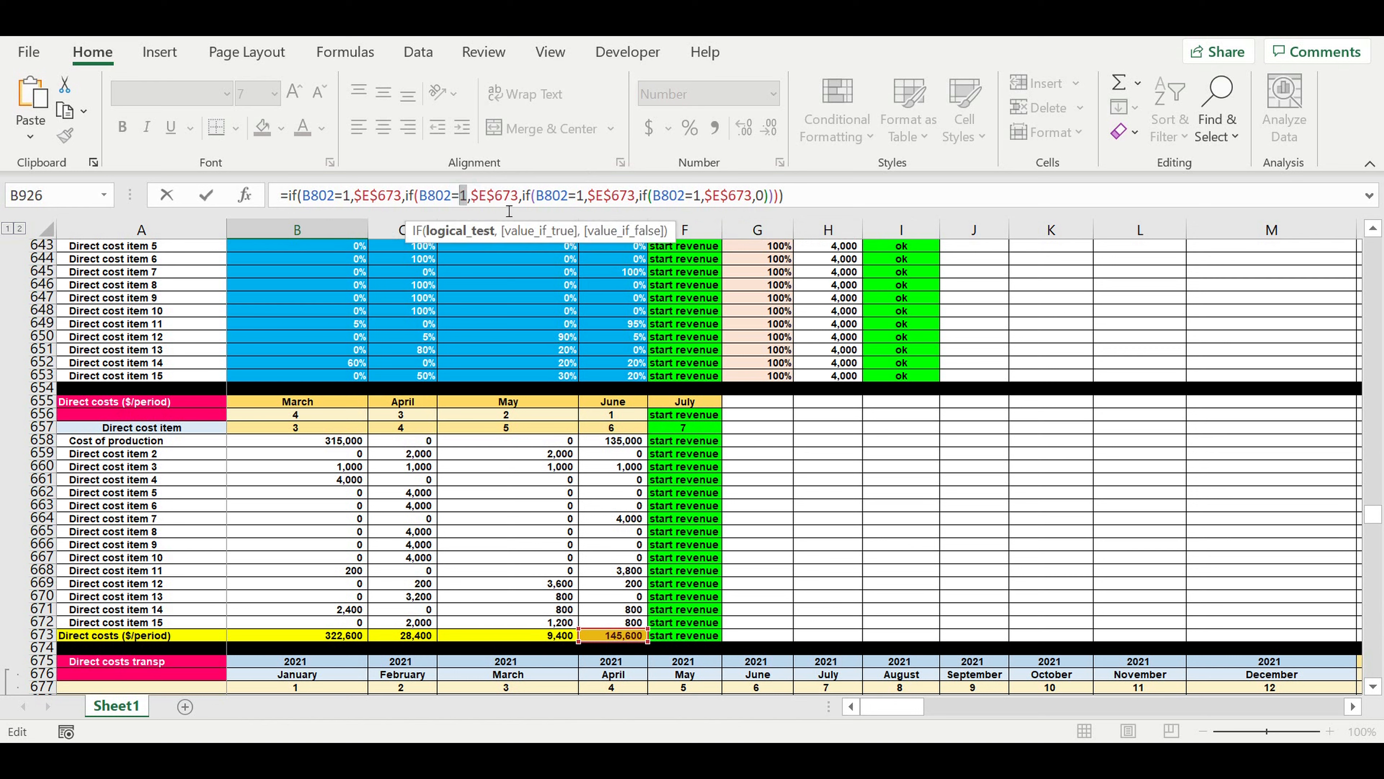
pyautogui.write('2')
pyautogui.doubleClick(580, 197)
pyautogui.write('3')
pyautogui.doubleClick(698, 197)
pyautogui.write('4')
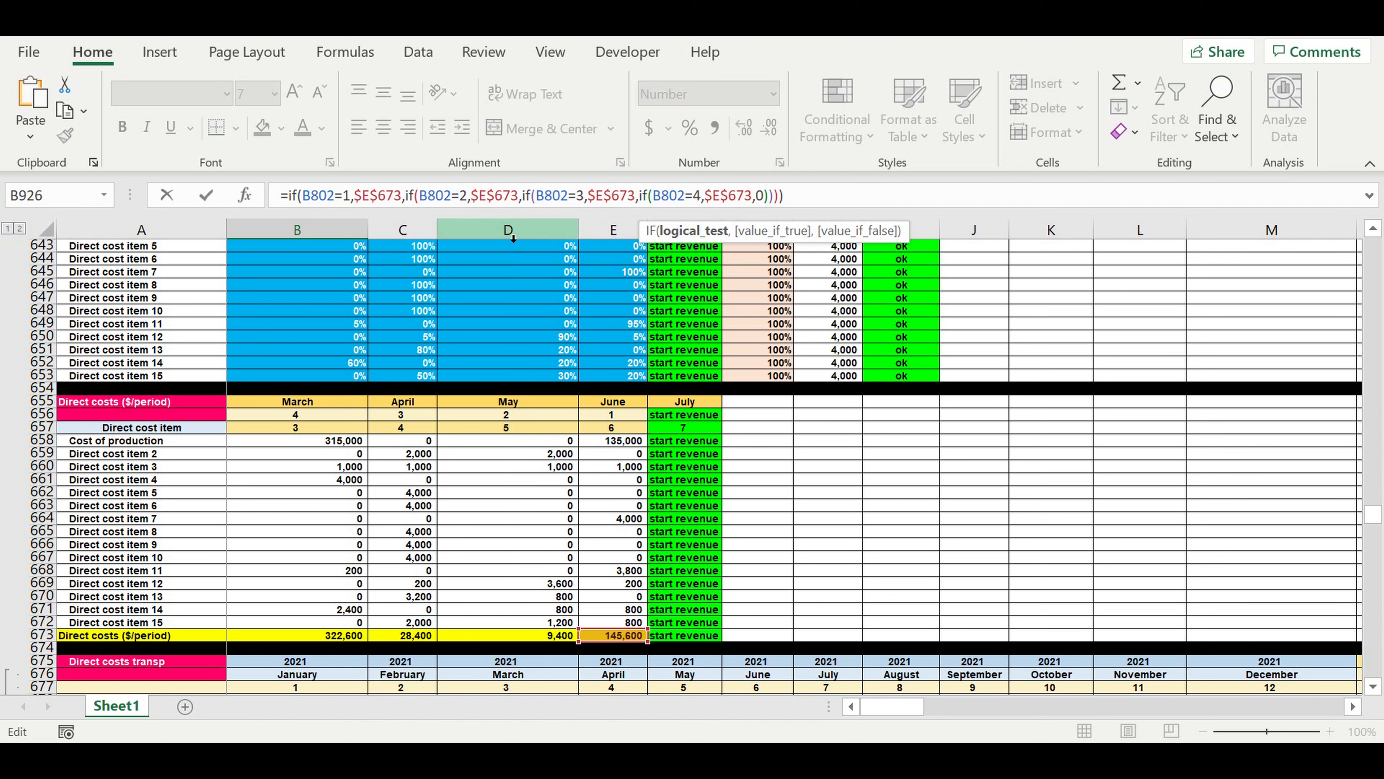
# Point the second, third and fourth IF results to $D$673, $C$673 and $B$673 and enter the formula.
pyautogui.click(482, 197)
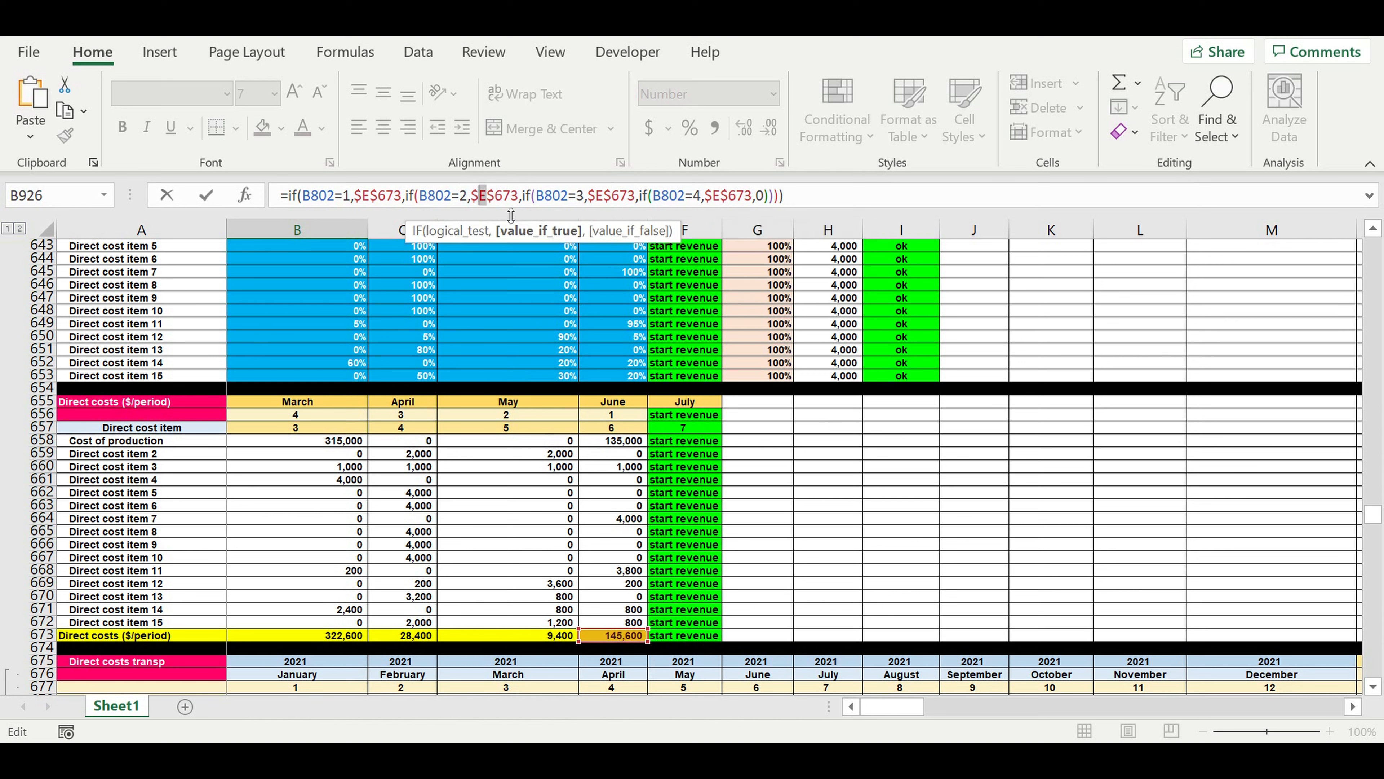
pyautogui.write('d')
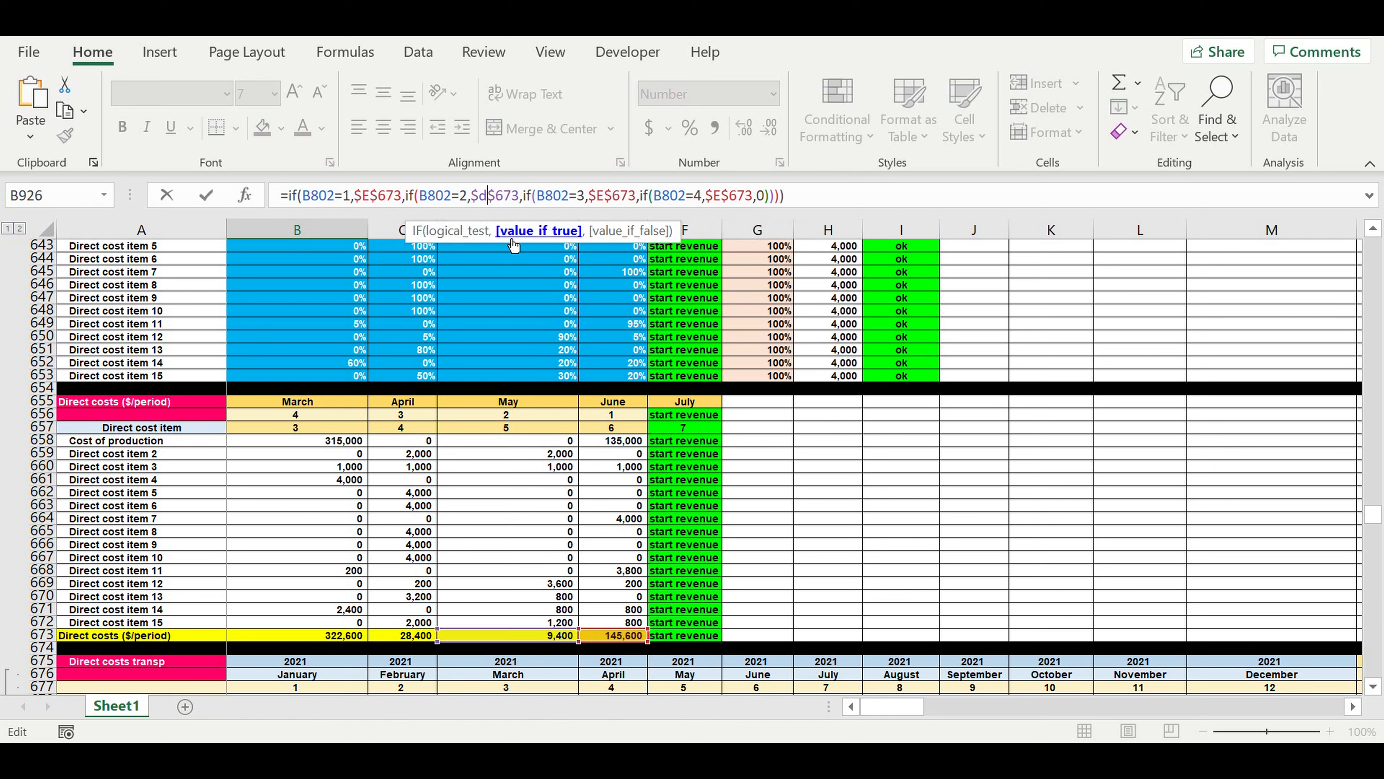
pyautogui.moveTo(597, 197); pyautogui.dragTo(605, 198)
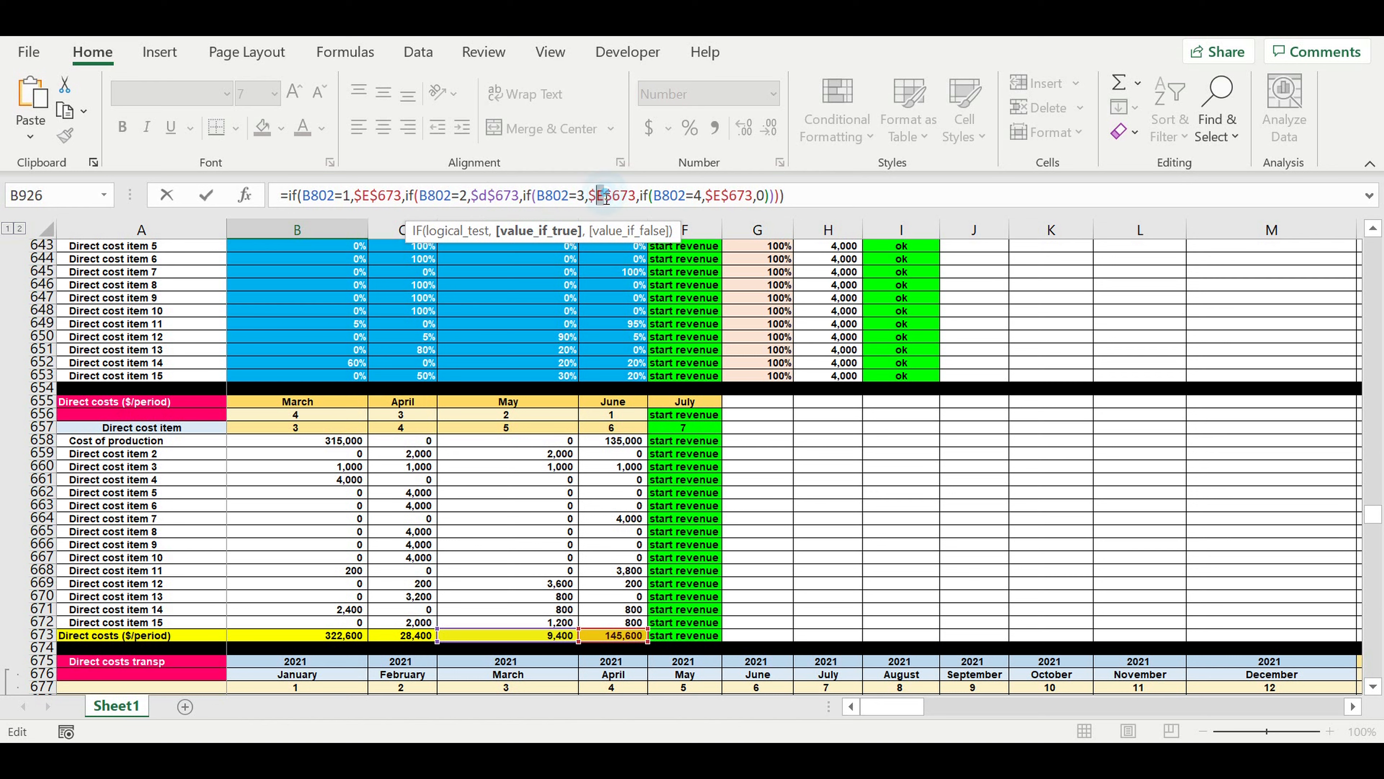
pyautogui.write('c')
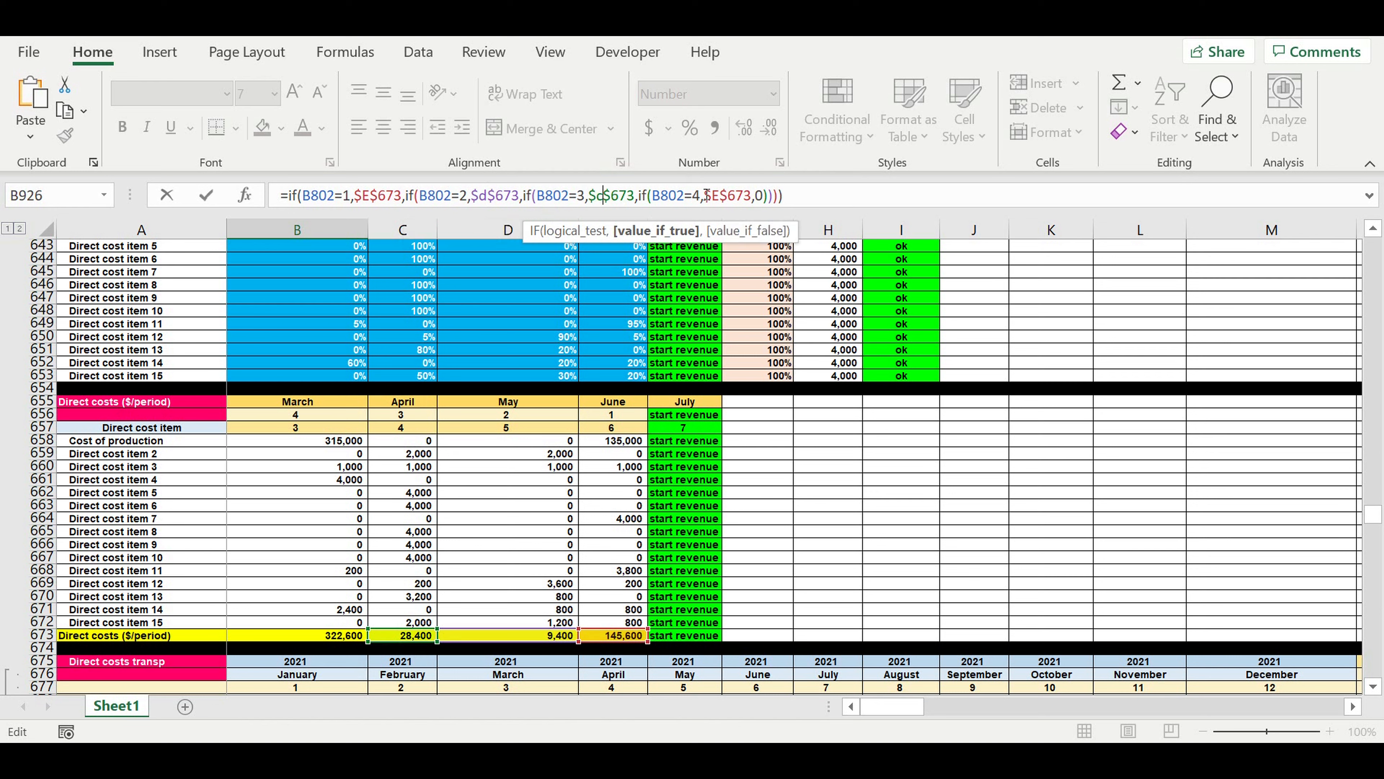
pyautogui.moveTo(710, 197); pyautogui.dragTo(723, 200)
pyautogui.write('b')
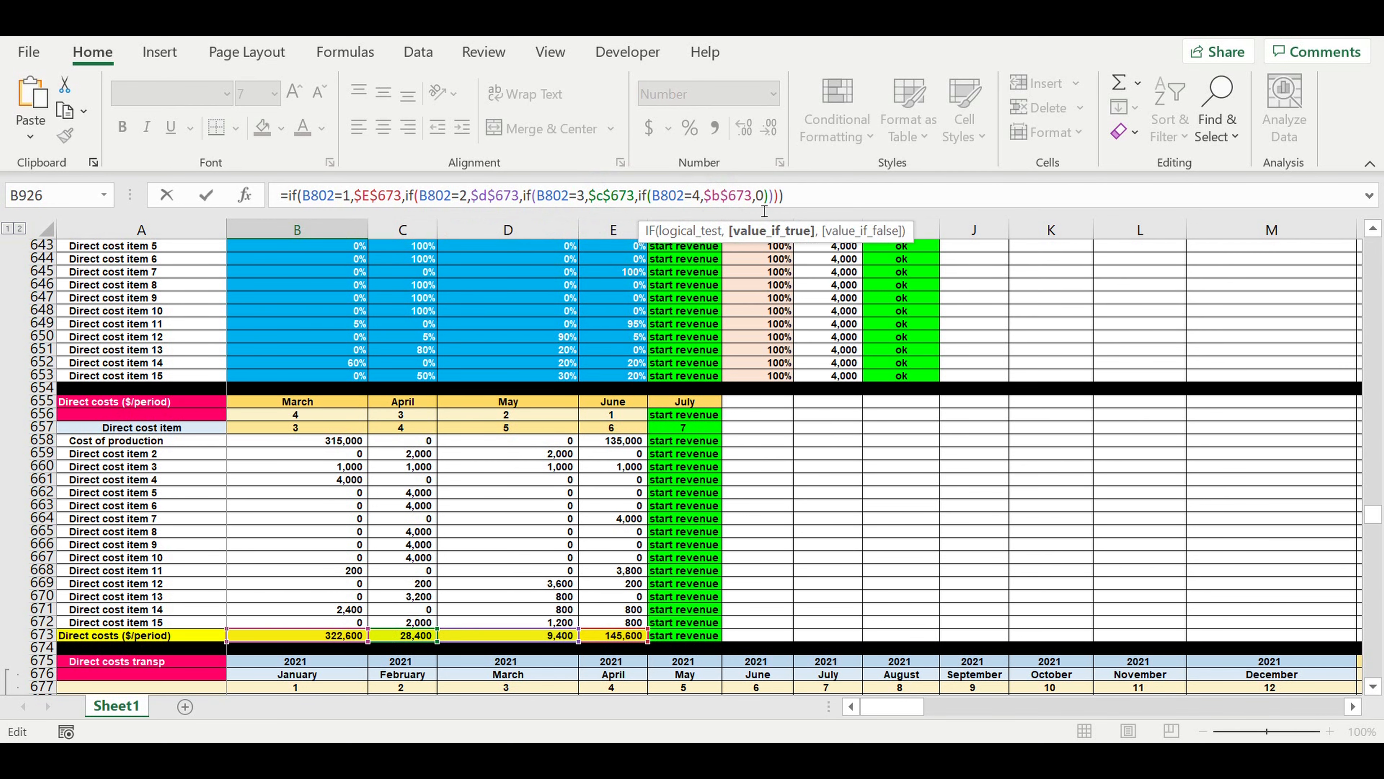
pyautogui.press('Return')
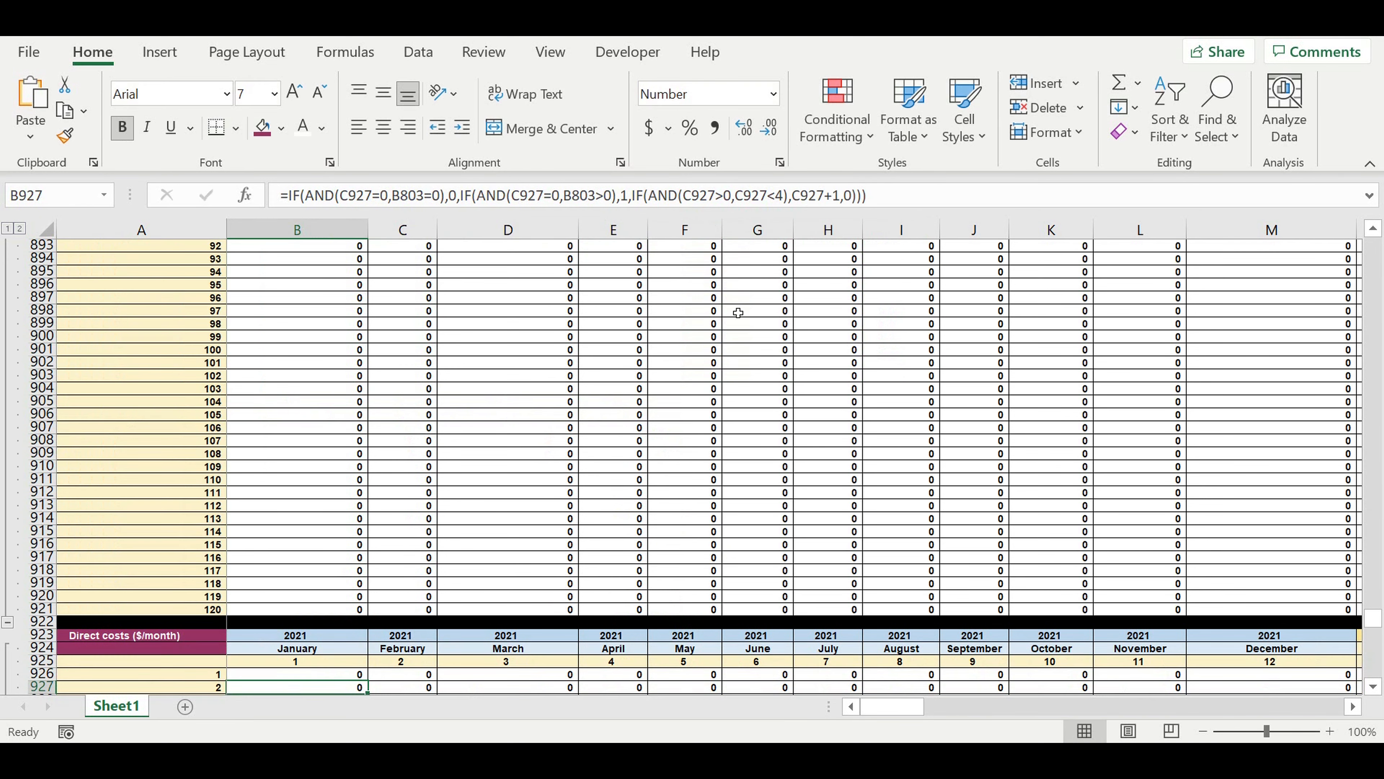
# Fill the B926 formula across and down the whole Direct costs ($/month) block to DQ1045.
pyautogui.scroll(-6, 430, 569)
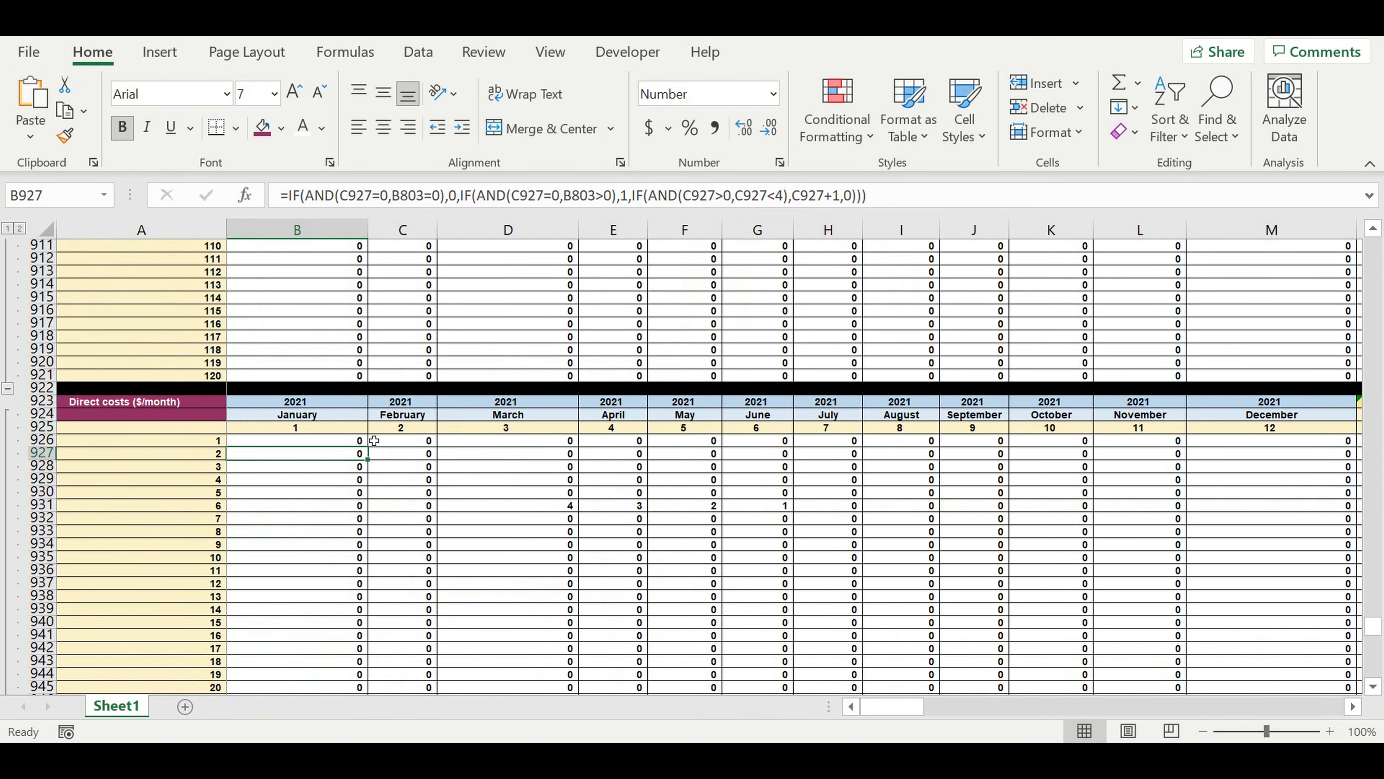
pyautogui.click(338, 446)
pyautogui.moveTo(375, 452)
pyautogui.mouseDown()
pyautogui.moveTo(370, 691)
pyautogui.moveTo(376, 651)
pyautogui.moveTo(376, 668)
pyautogui.moveTo(1225, 666)
pyautogui.moveTo(1155, 666)
pyautogui.moveTo(1226, 599)
pyautogui.moveTo(1270, 490)
pyautogui.moveTo(1258, 422)
pyautogui.mouseUp()
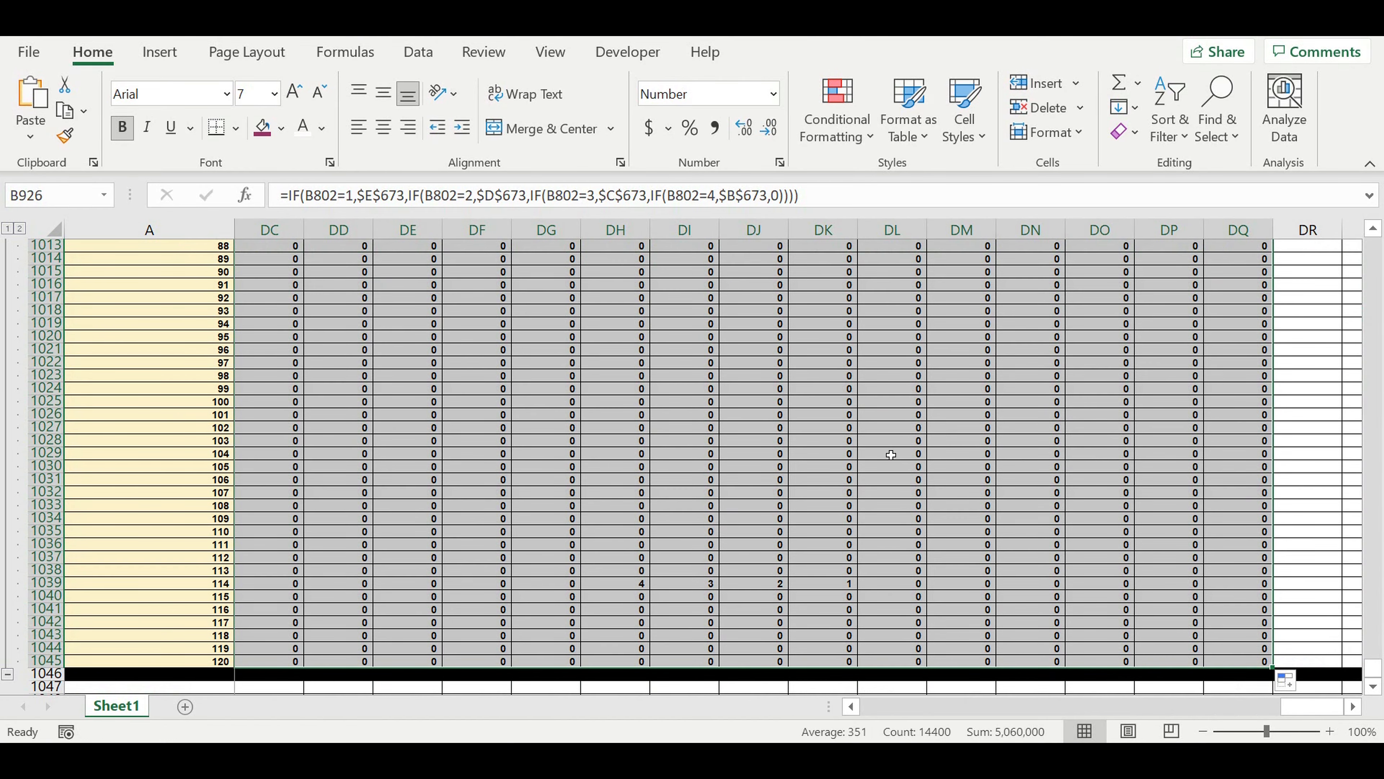
# Examine how the monthly direct costs are placed before each revenue start, in the rows for months 114 and 6.
pyautogui.click(732, 609)
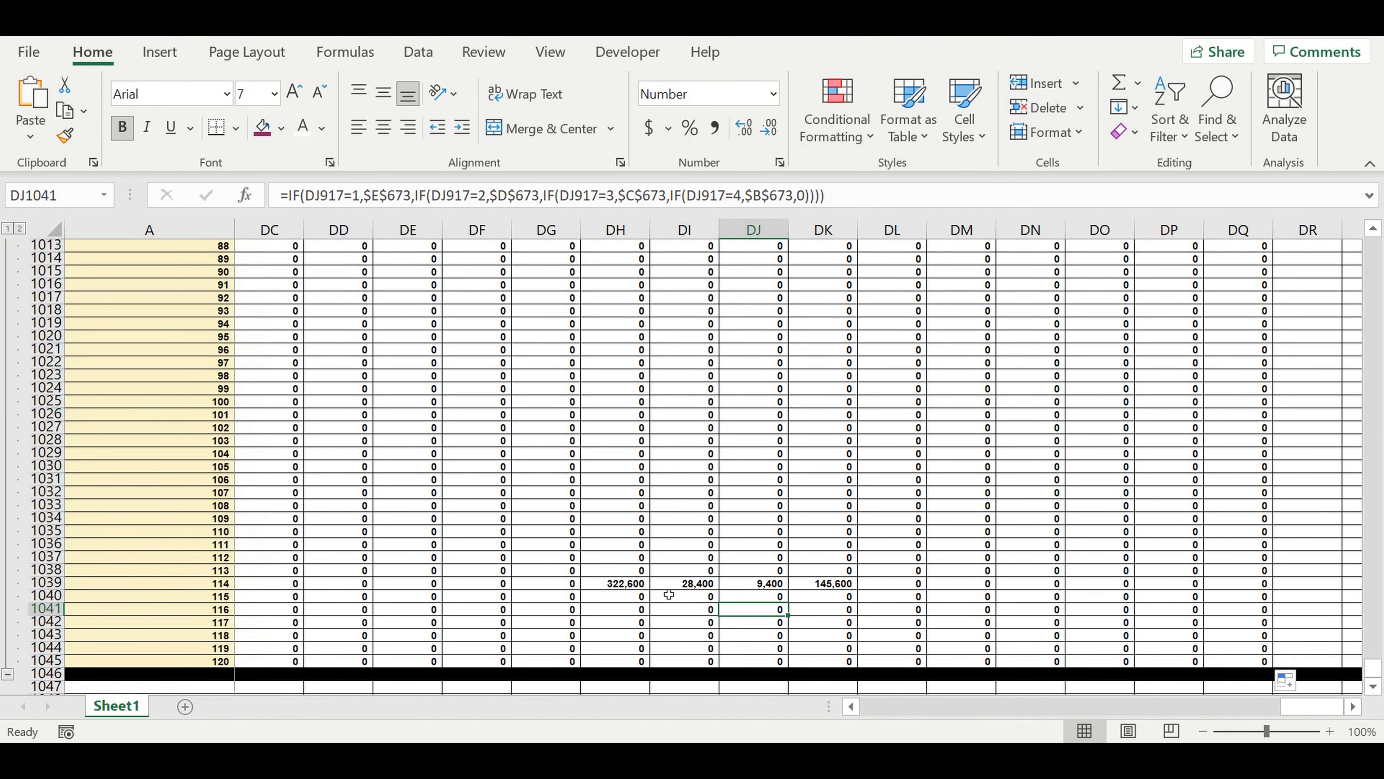
pyautogui.moveTo(629, 588); pyautogui.dragTo(803, 587)
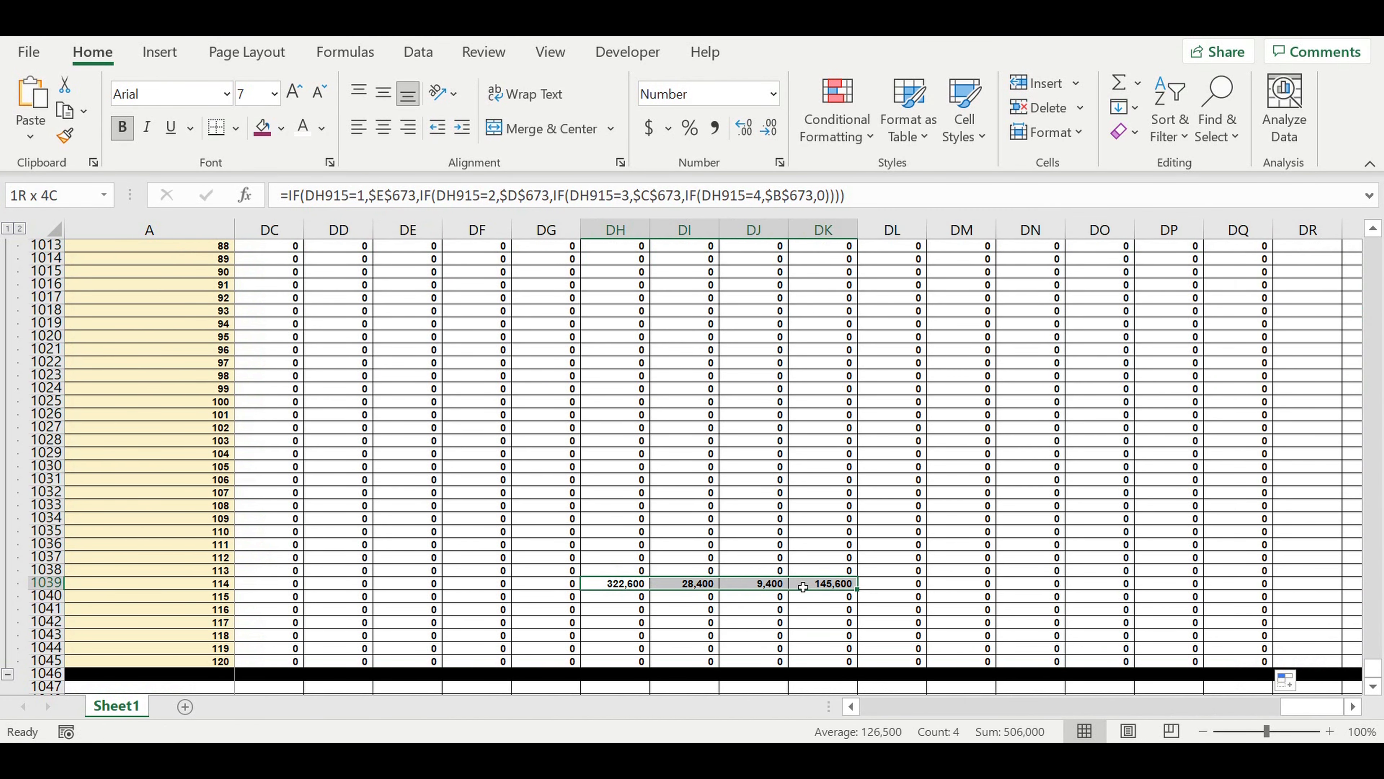
pyautogui.moveTo(1332, 706); pyautogui.dragTo(1037, 704)
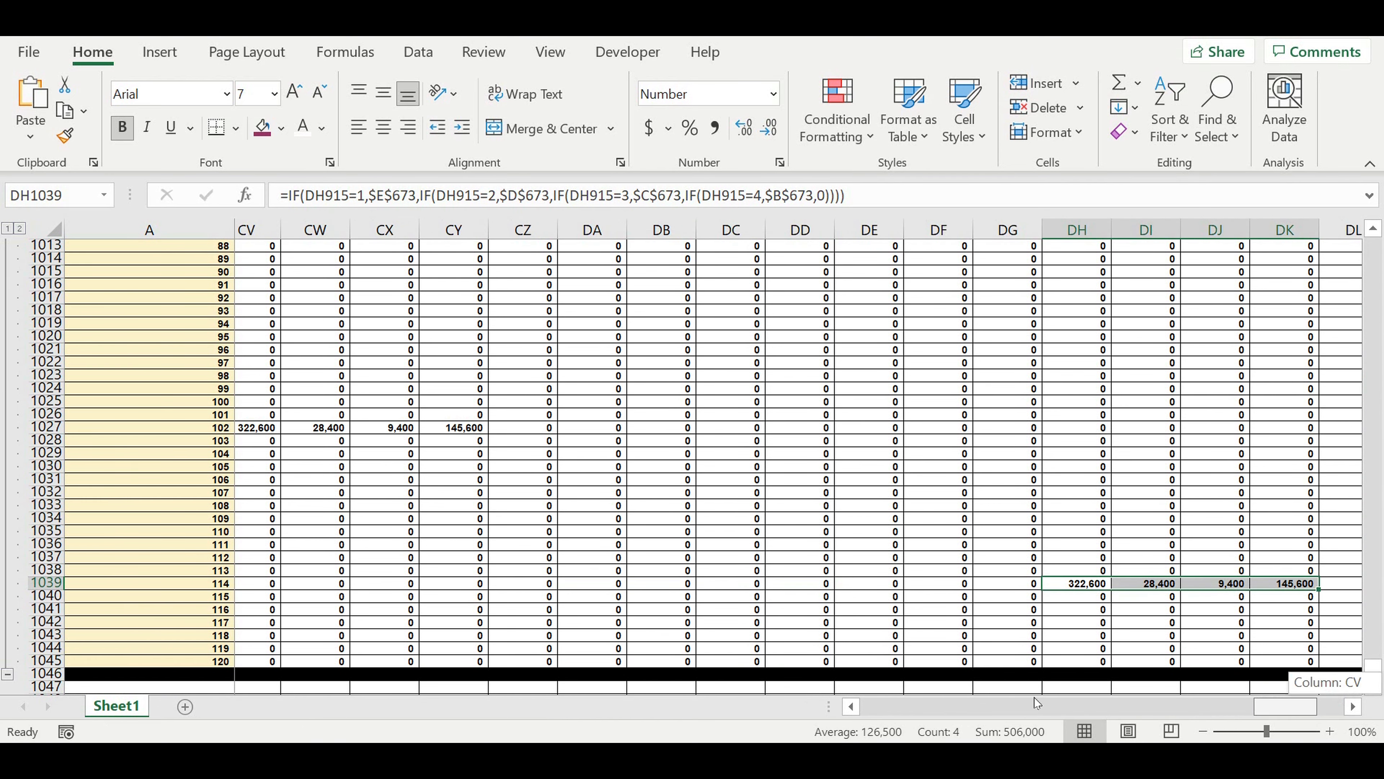
pyautogui.moveTo(844, 686); pyautogui.dragTo(817, 685)
pyautogui.scroll(12, 733, 506)
pyautogui.scroll(8, 733, 506)
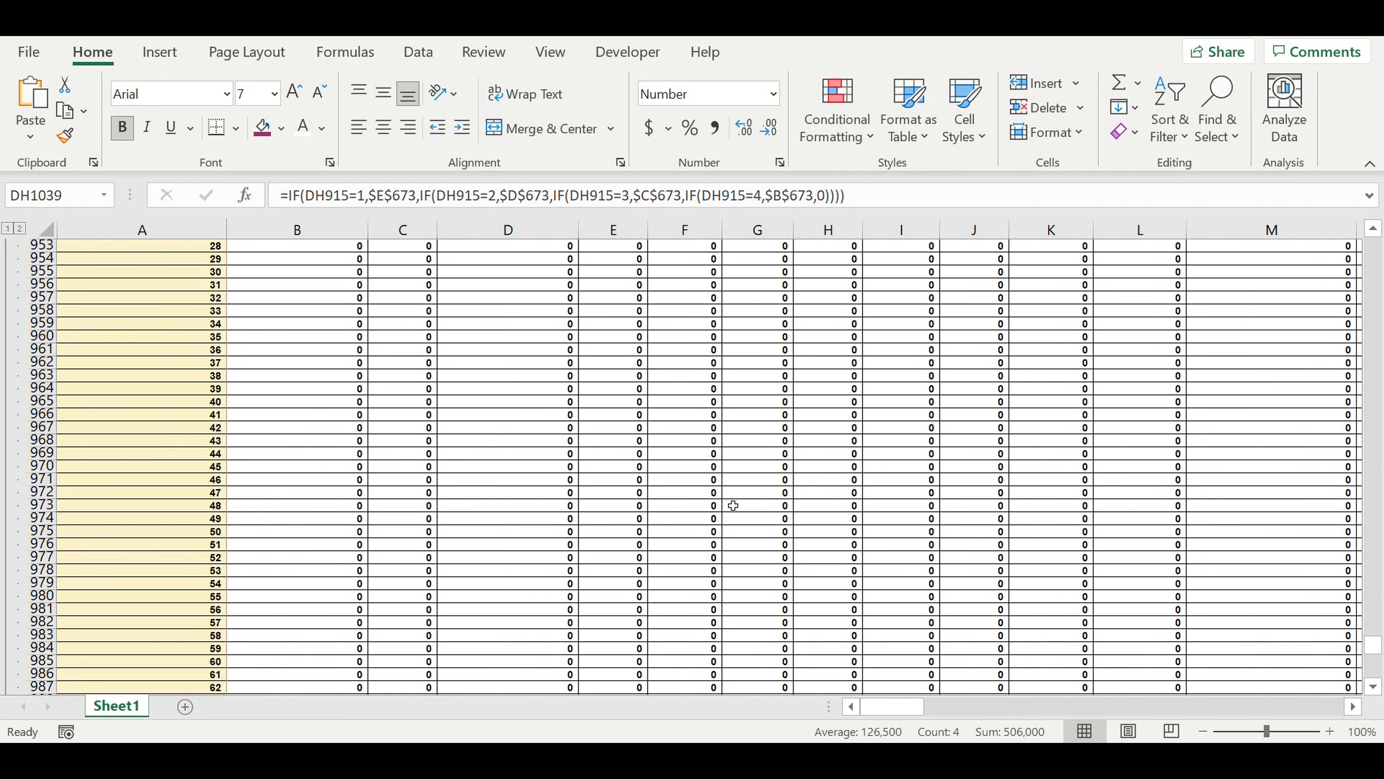
pyautogui.scroll(12, 732, 506)
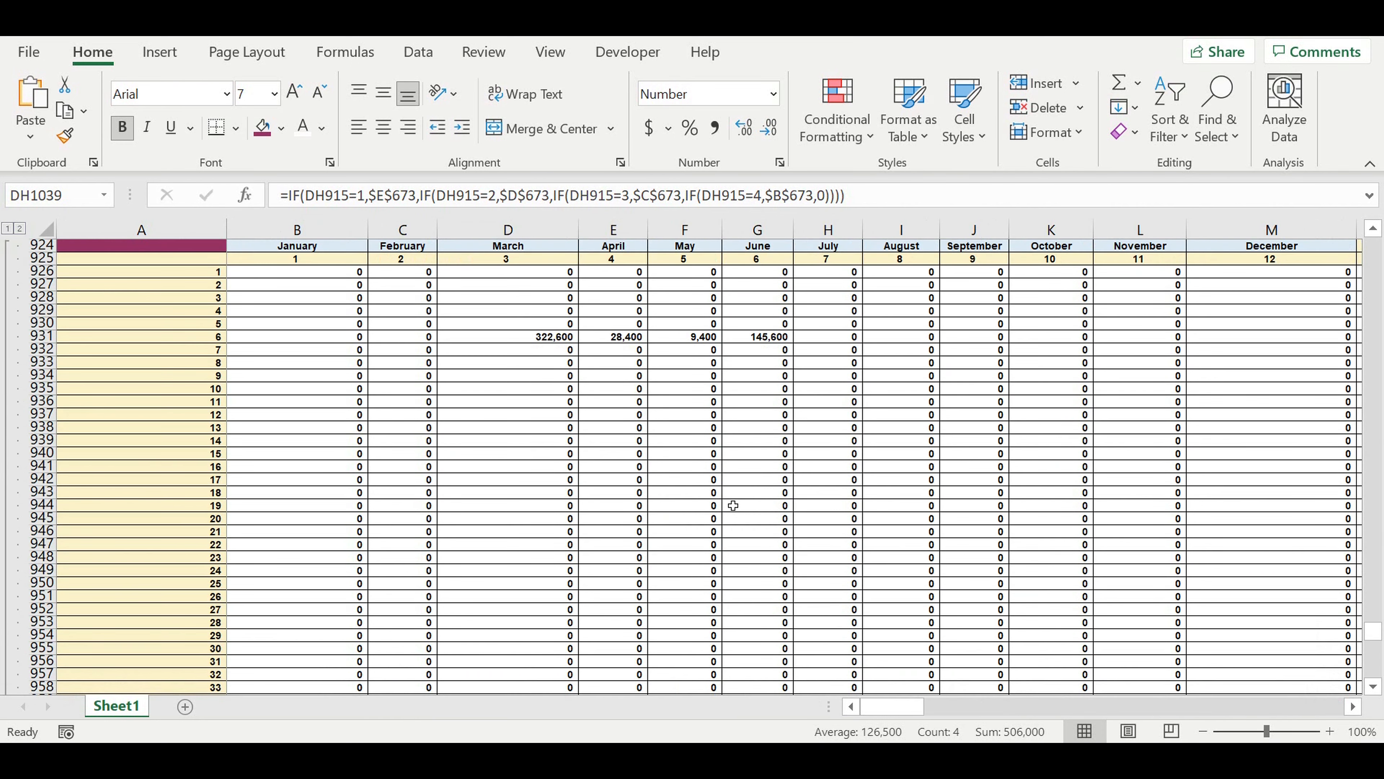
pyautogui.moveTo(557, 430); pyautogui.dragTo(764, 433)
pyautogui.moveTo(827, 362); pyautogui.dragTo(836, 518)
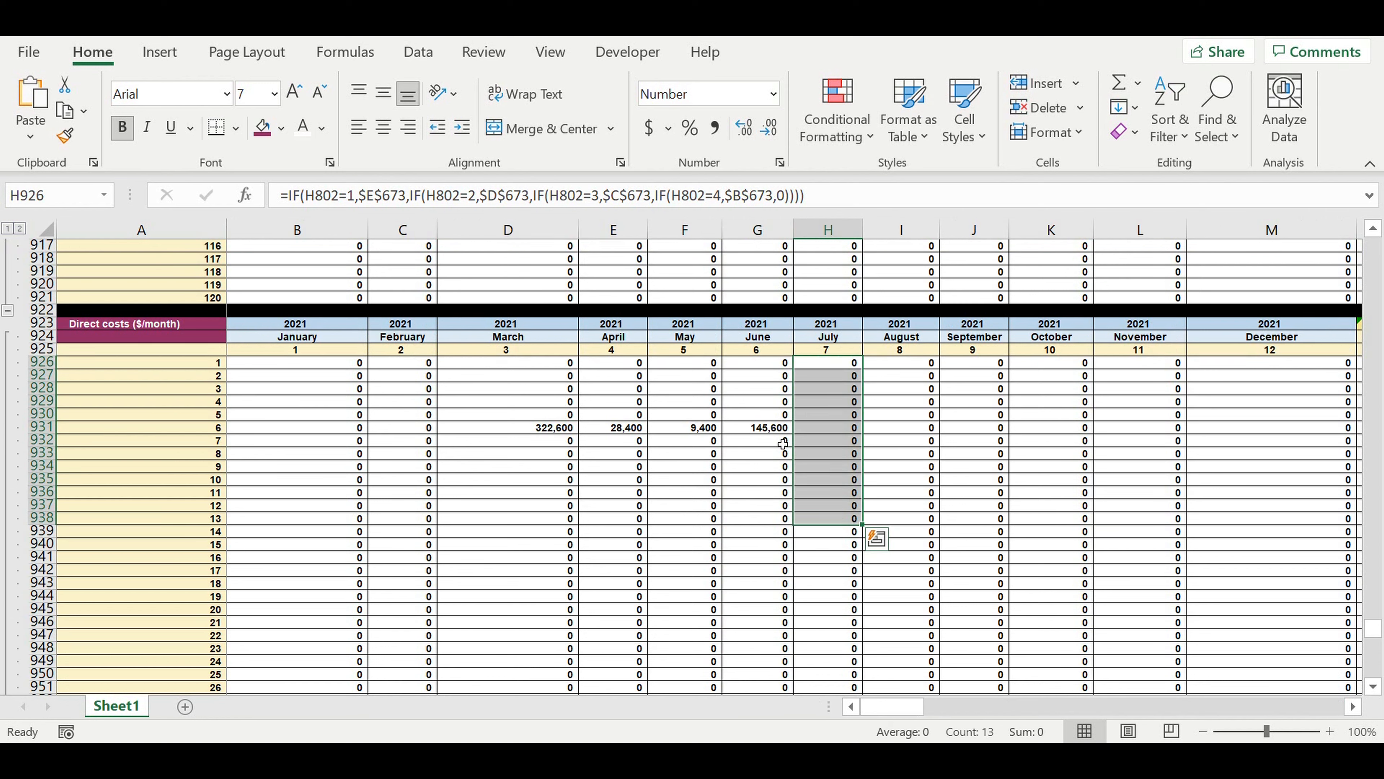
pyautogui.moveTo(839, 364); pyautogui.dragTo(839, 545)
pyautogui.moveTo(775, 428); pyautogui.dragTo(545, 429)
pyautogui.scroll(-3, 732, 562)
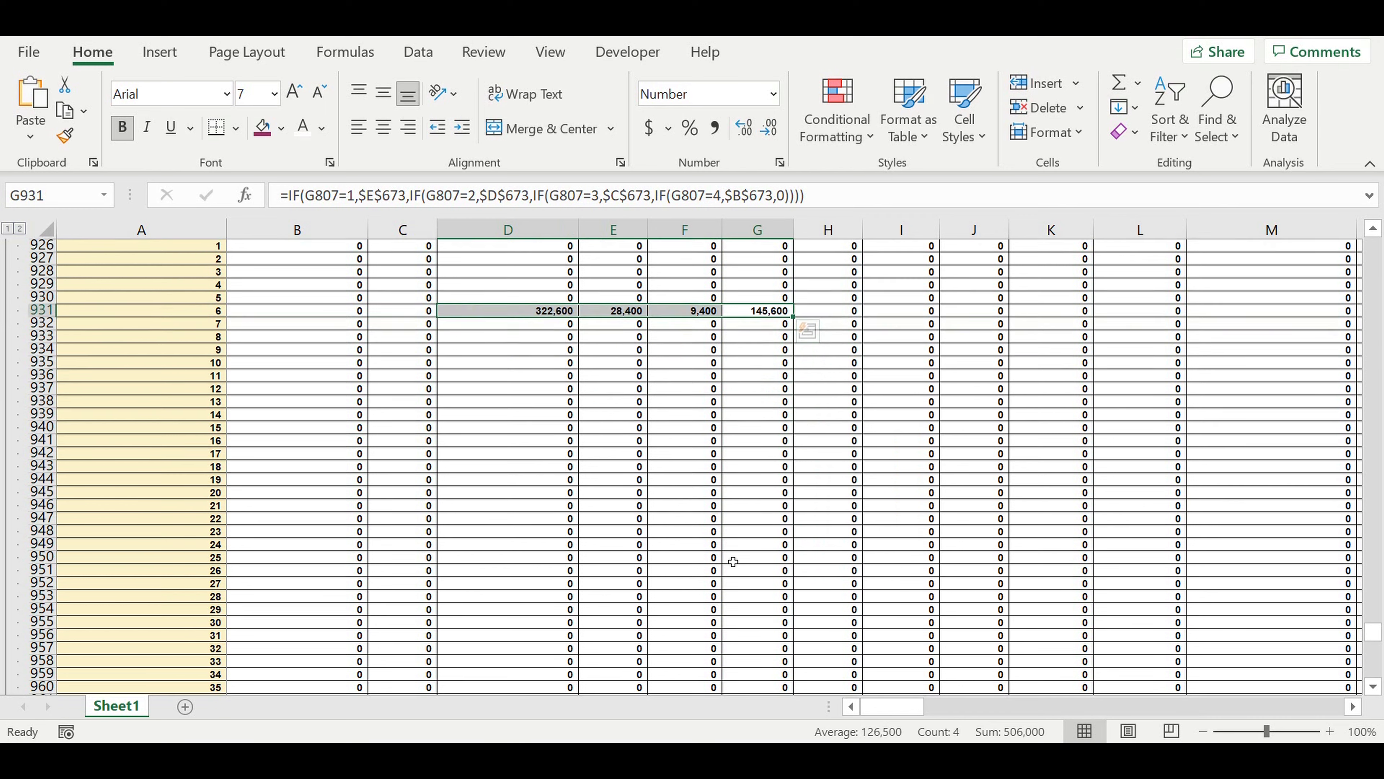
pyautogui.moveTo(914, 708)
pyautogui.mouseDown()
pyautogui.moveTo(948, 725)
pyautogui.moveTo(1047, 726)
pyautogui.moveTo(892, 707)
pyautogui.mouseUp()
# Link cell A1046 below the block to the block's title with =A923.
pyautogui.scroll(-5, 976, 674)
pyautogui.scroll(-3, 977, 673)
pyautogui.scroll(-20, 210, 524)
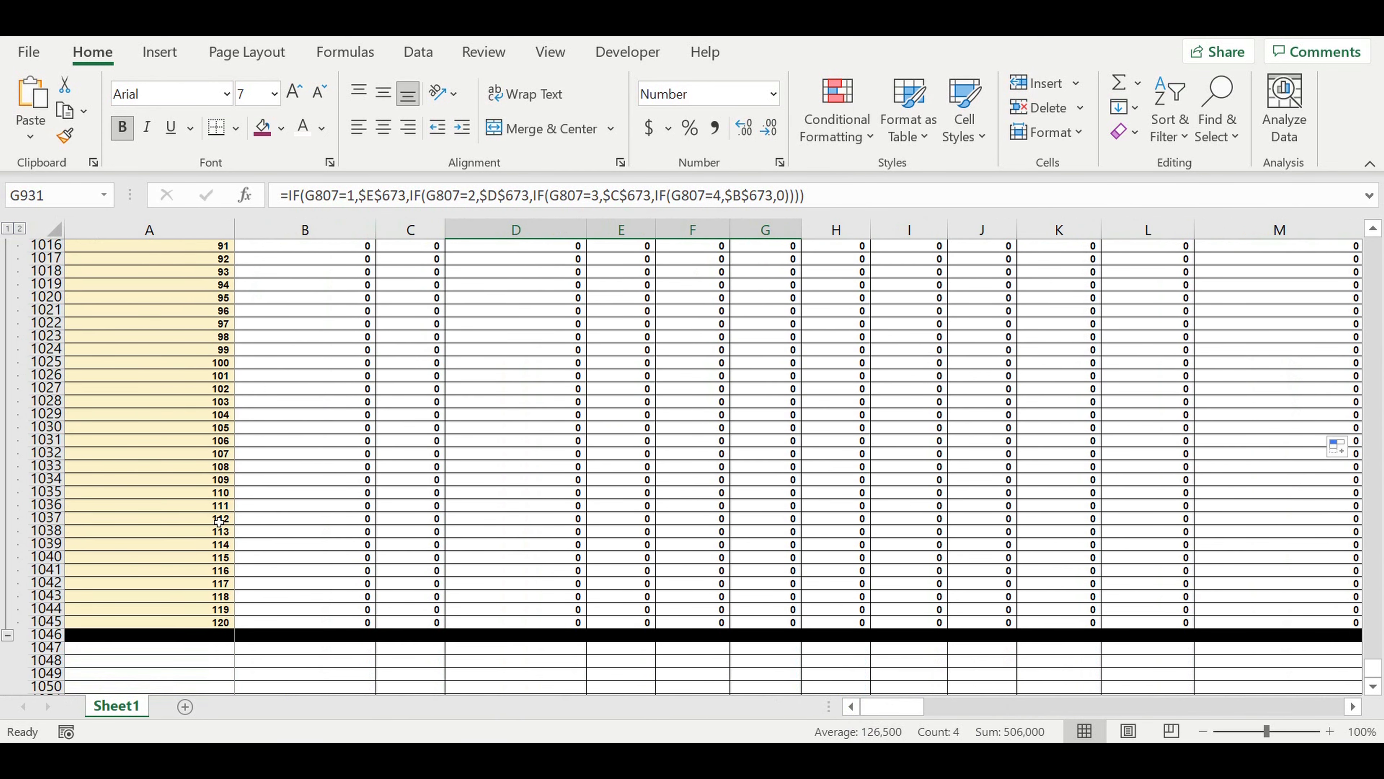
pyautogui.scroll(-5, 218, 522)
pyautogui.click(192, 441)
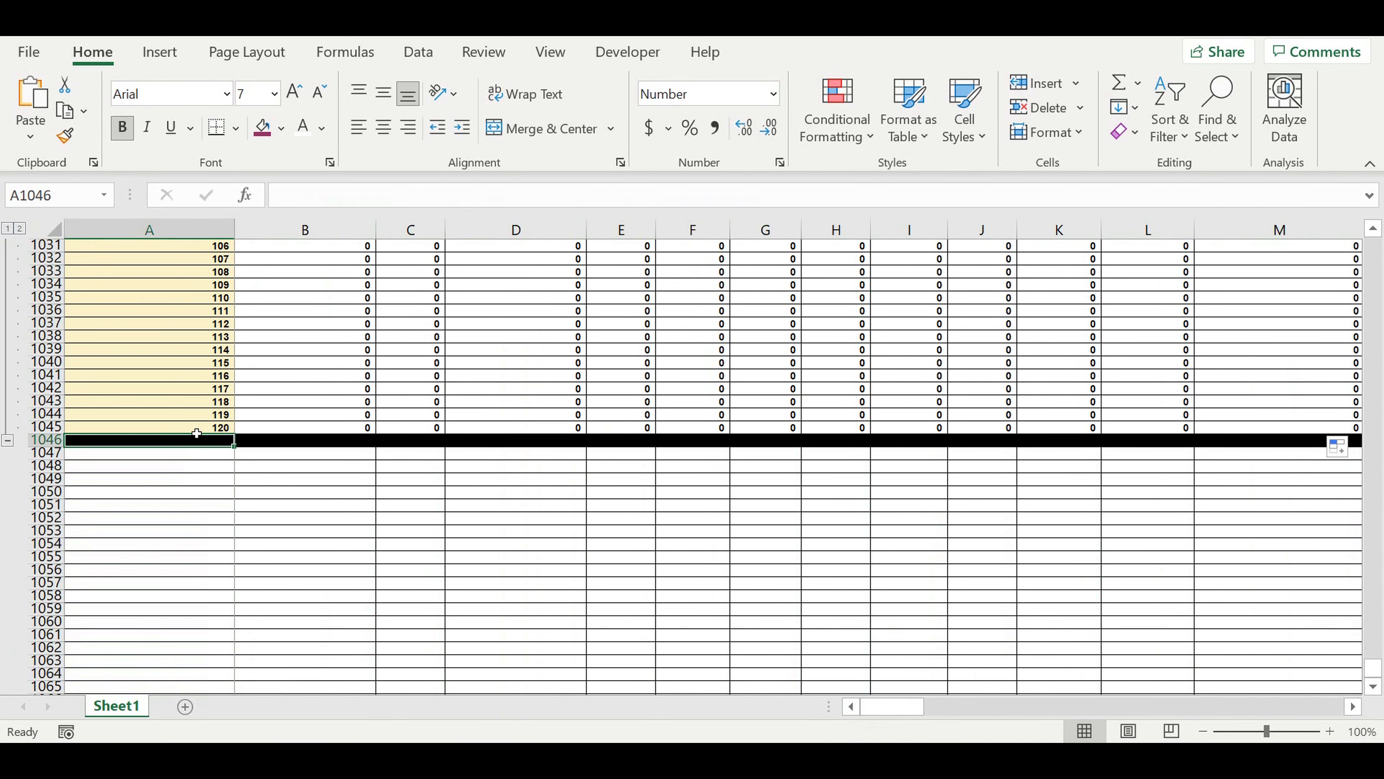
pyautogui.write('=')
pyautogui.scroll(20, 224, 431)
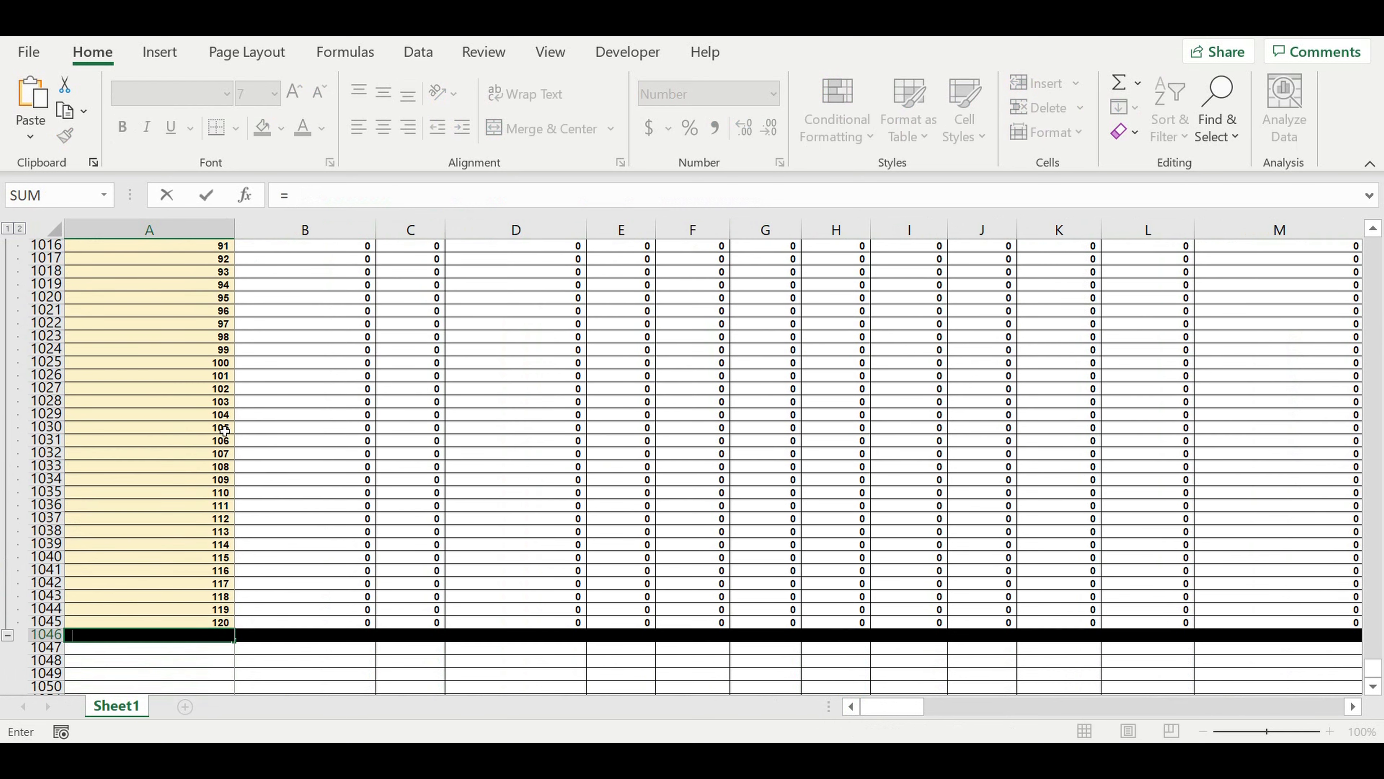
pyautogui.scroll(20, 225, 430)
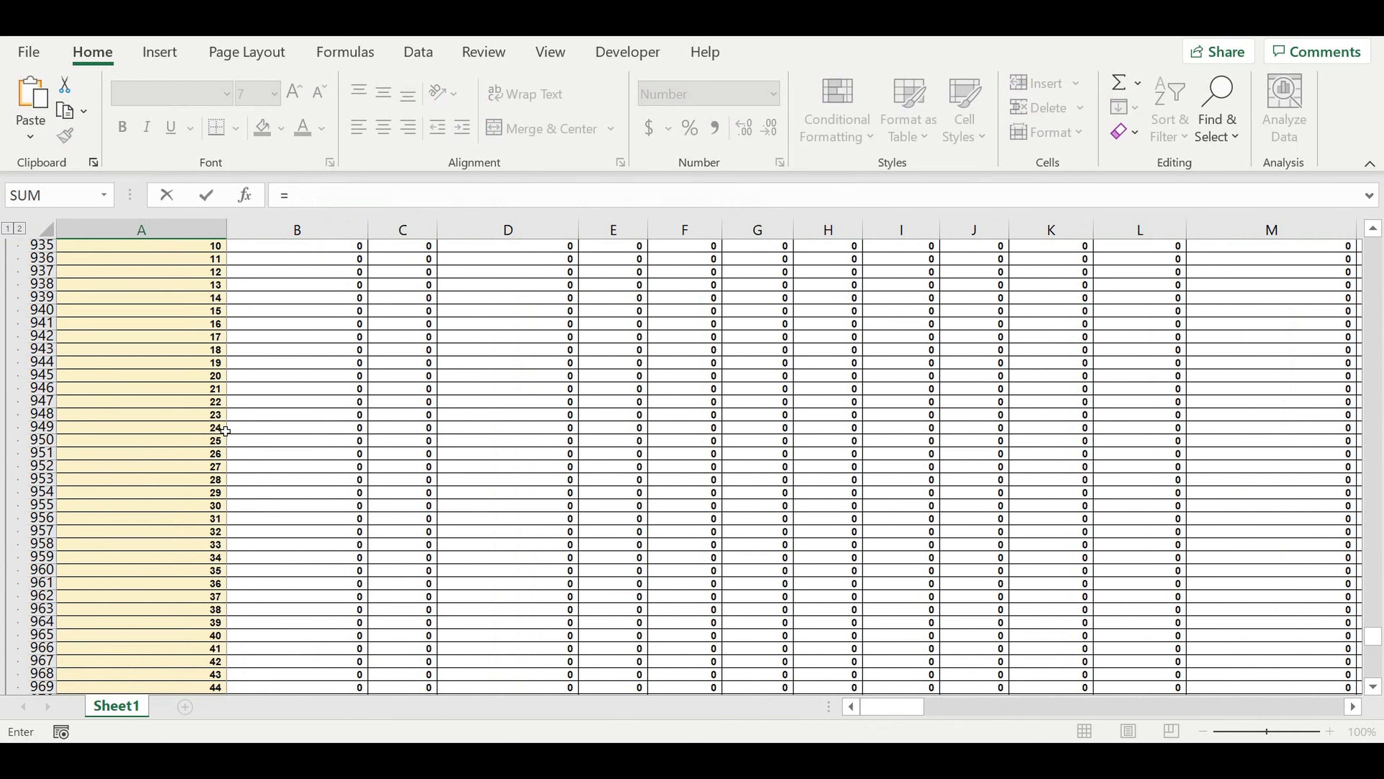
pyautogui.click(120, 443)
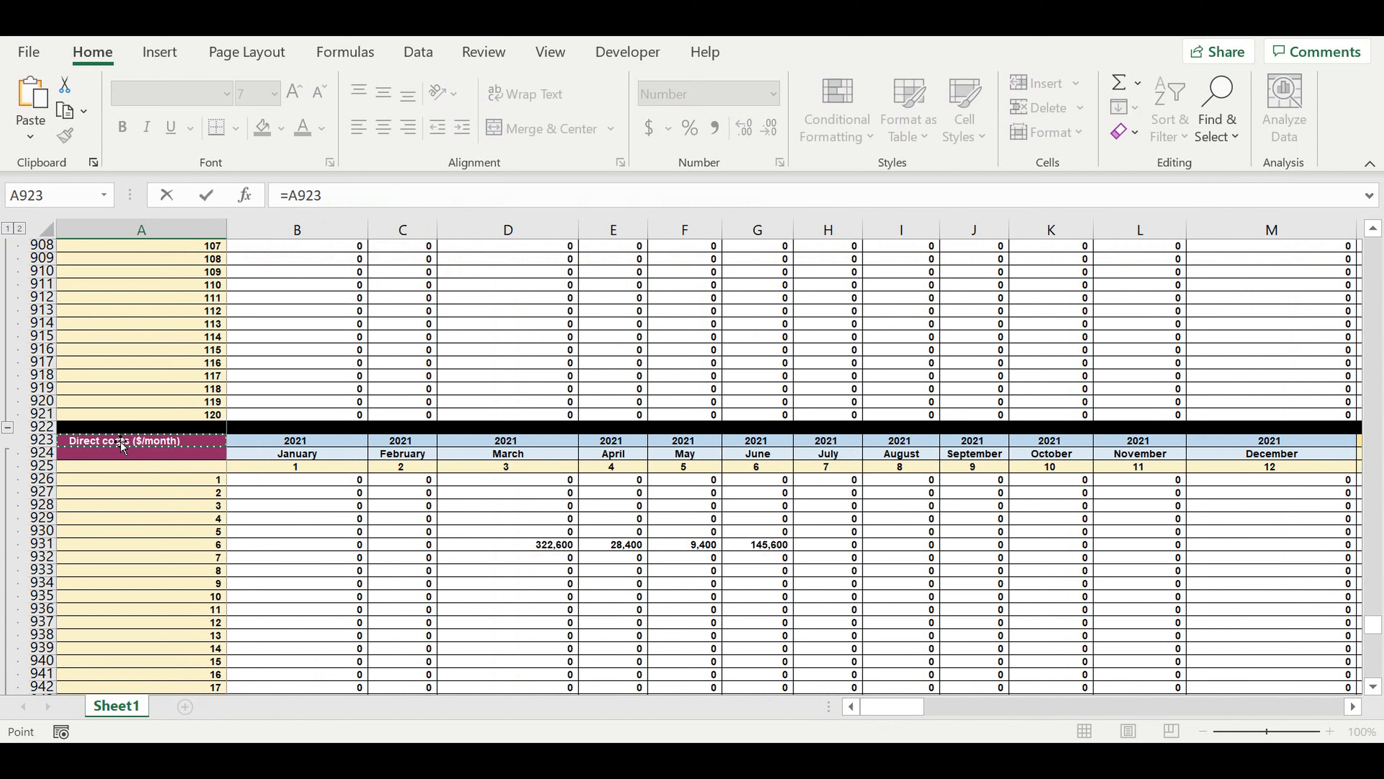
pyautogui.press('Return')
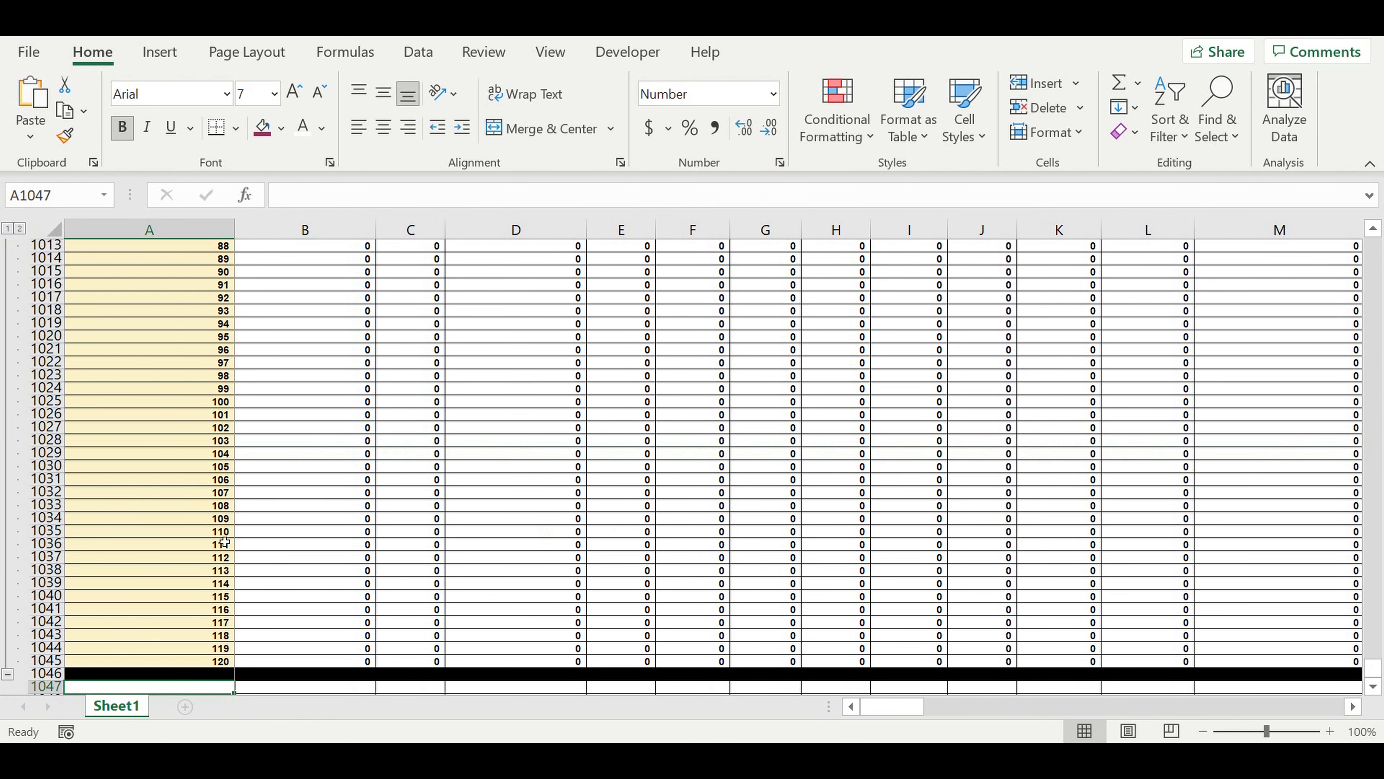
# Give row 1046 a white font and a red fill from the standard colours.
pyautogui.scroll(-3, 225, 542)
pyautogui.click(48, 557)
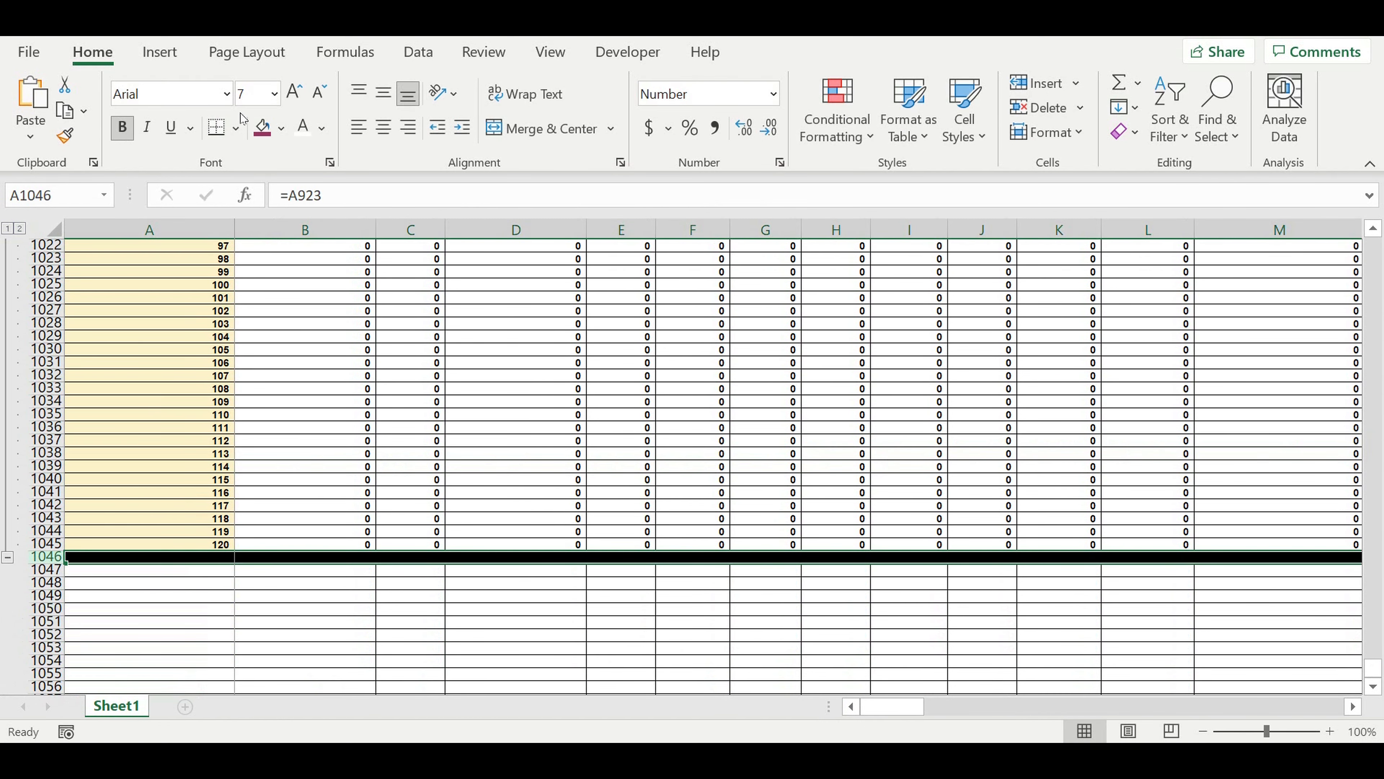
pyautogui.click(303, 126)
pyautogui.click(281, 128)
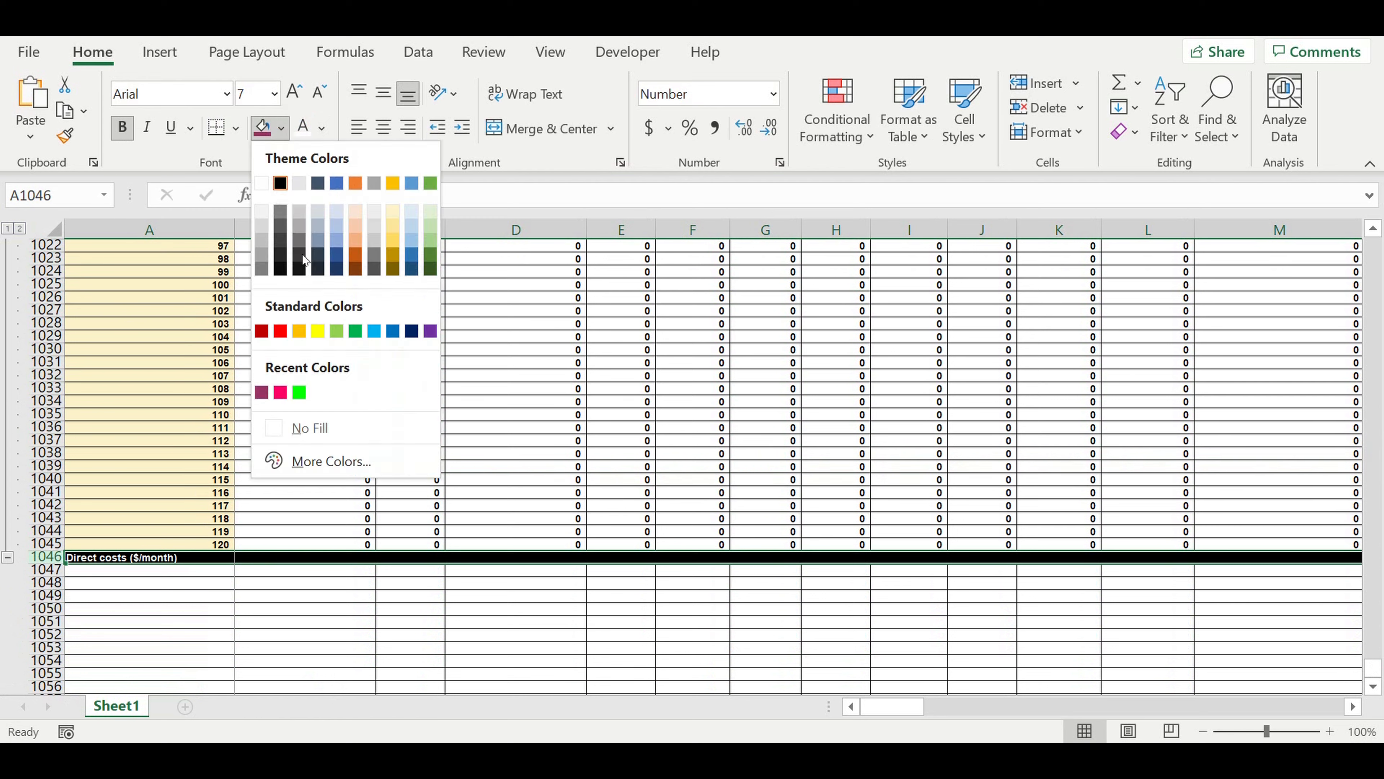
pyautogui.click(280, 330)
pyautogui.click(225, 621)
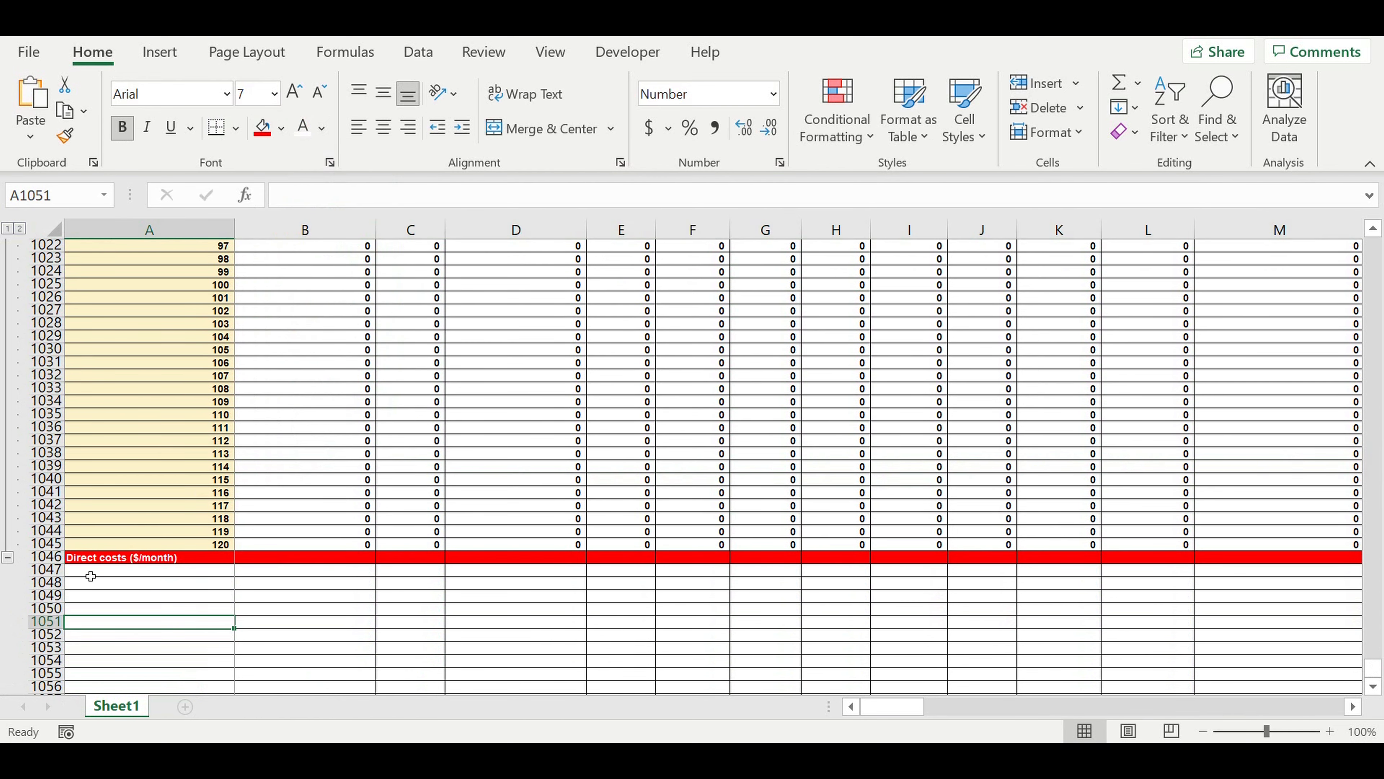
# Fill row 1047 with black as a separator under the total row.
pyautogui.click(47, 569)
pyautogui.click(282, 129)
pyautogui.click(284, 180)
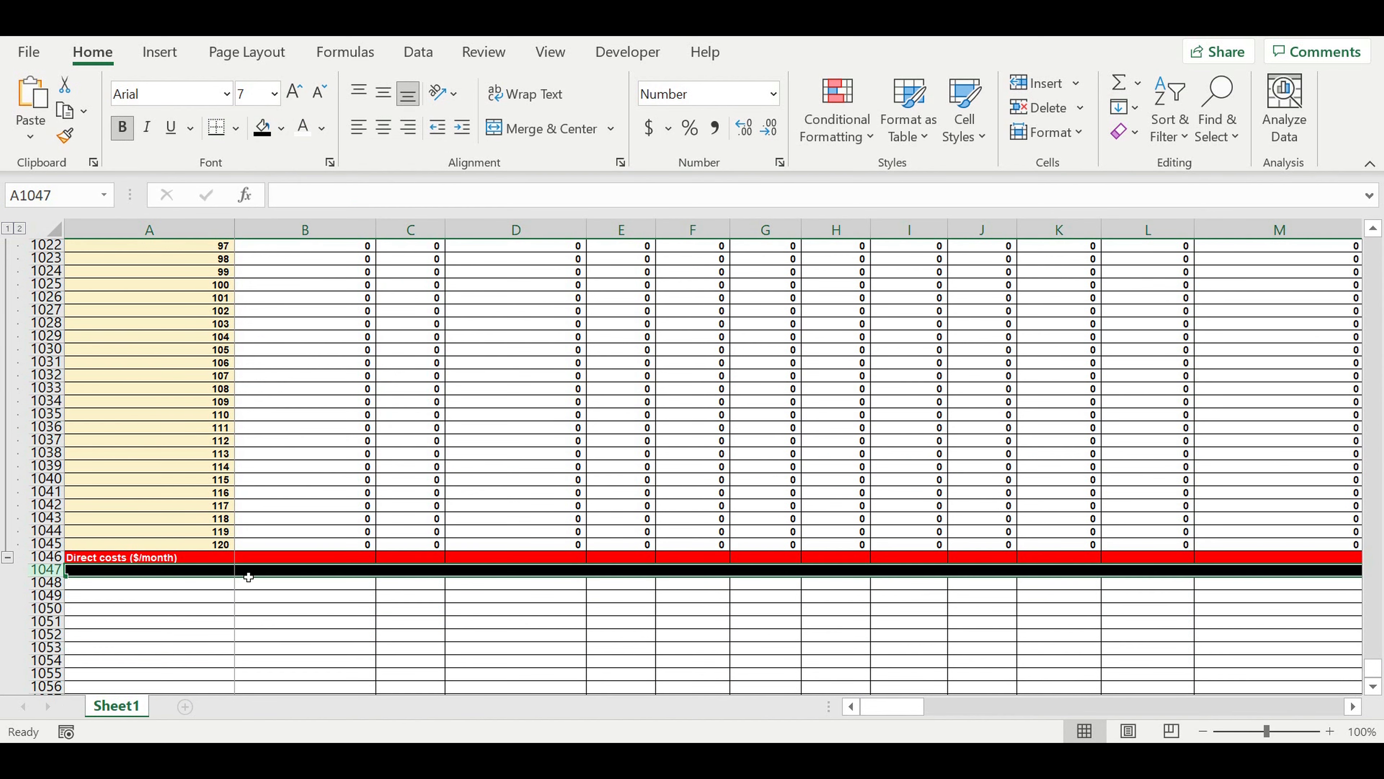
pyautogui.click(263, 612)
# Total the month's direct costs in B1046 with =SUM(B926:B1045).
pyautogui.click(327, 549)
pyautogui.click(335, 552)
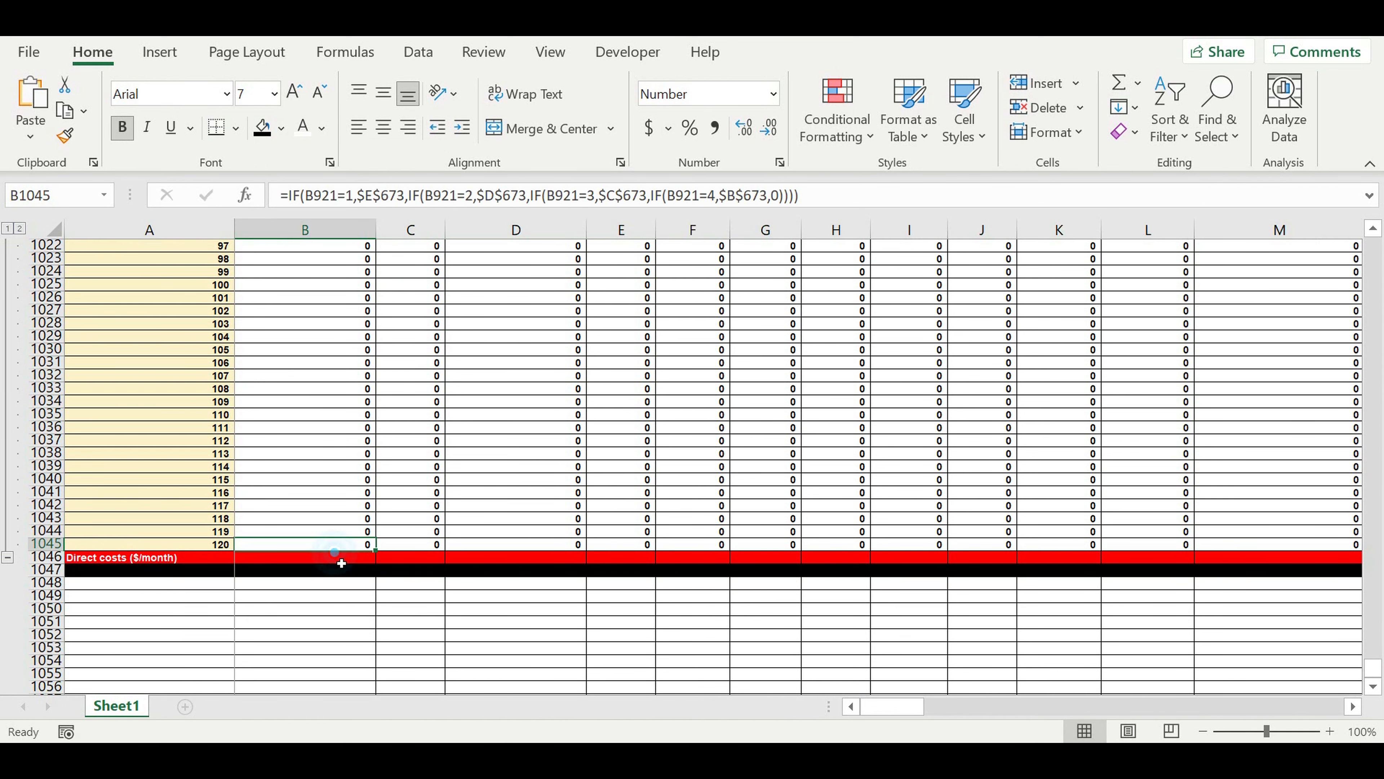
pyautogui.click(342, 563)
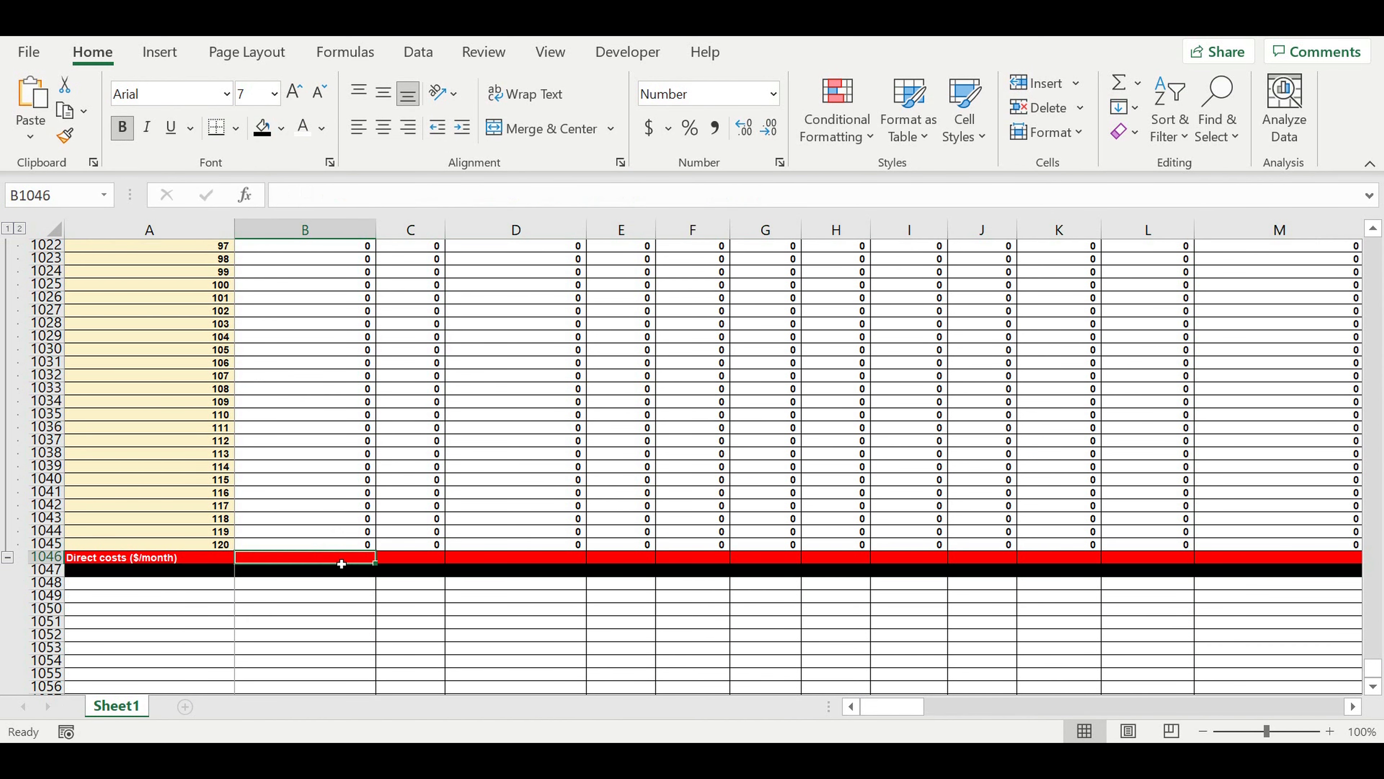
pyautogui.click(1119, 83)
pyautogui.scroll(15, 474, 479)
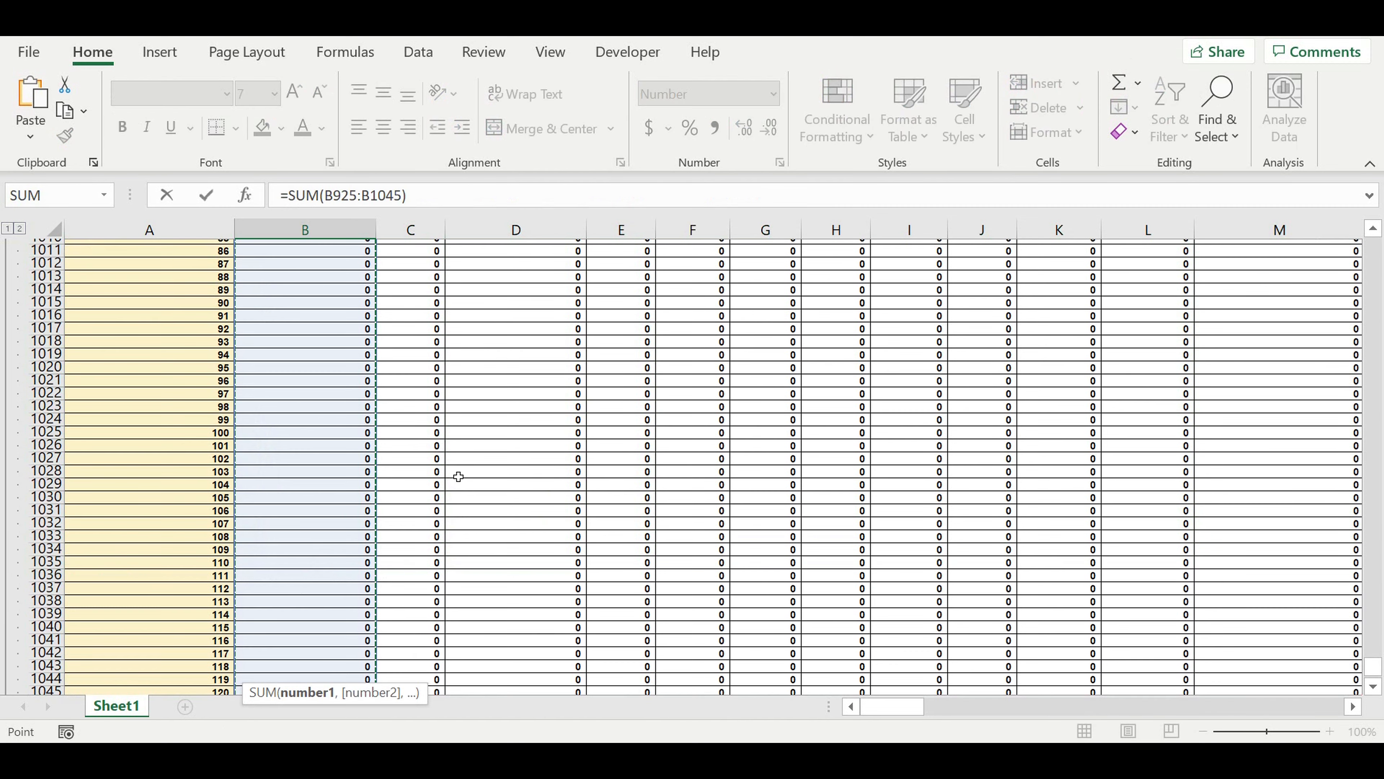
pyautogui.scroll(20, 458, 475)
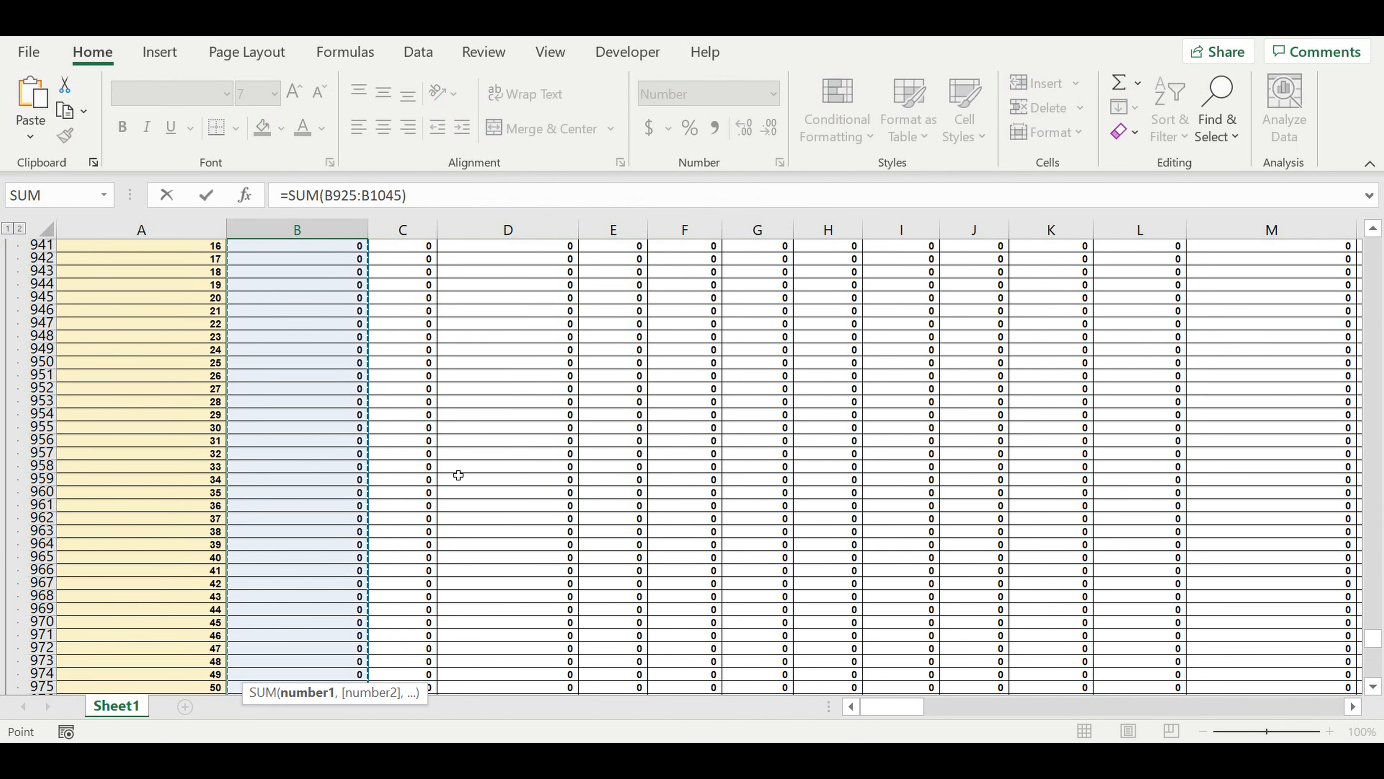
pyautogui.moveTo(376, 353); pyautogui.dragTo(376, 366)
pyautogui.press('Return')
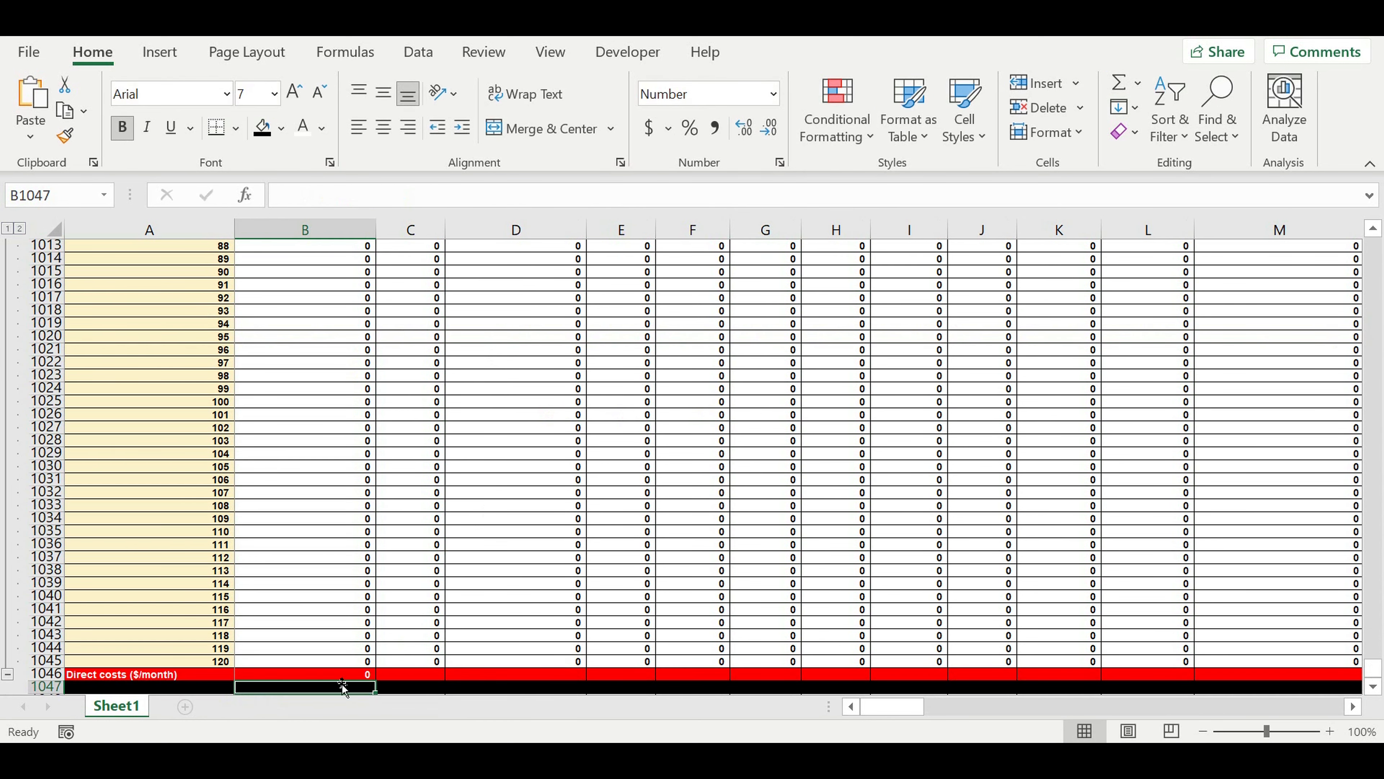
# Copy the total formula from B1046 across the Direct costs ($/month) row to column DQ.
pyautogui.click(332, 678)
pyautogui.moveTo(375, 677); pyautogui.dragTo(1136, 609)
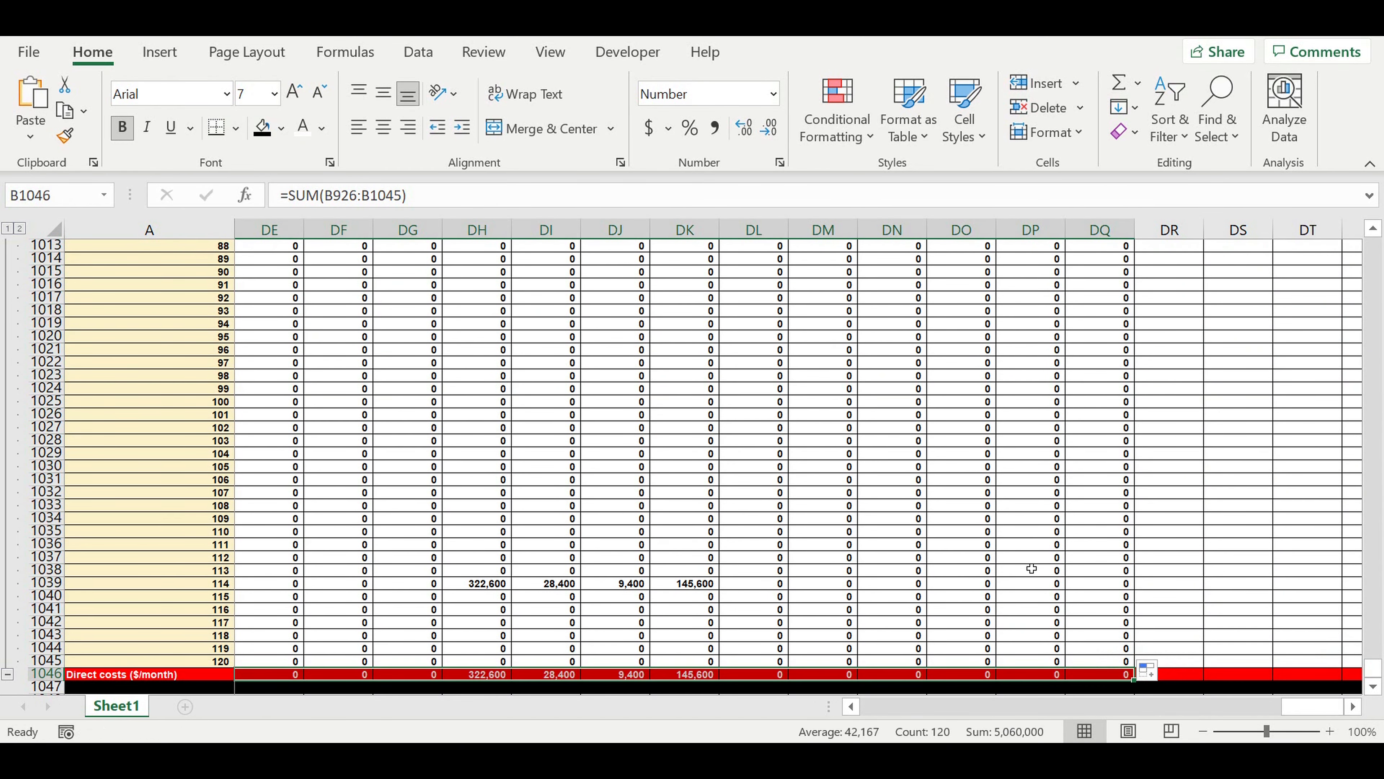
pyautogui.click(1030, 558)
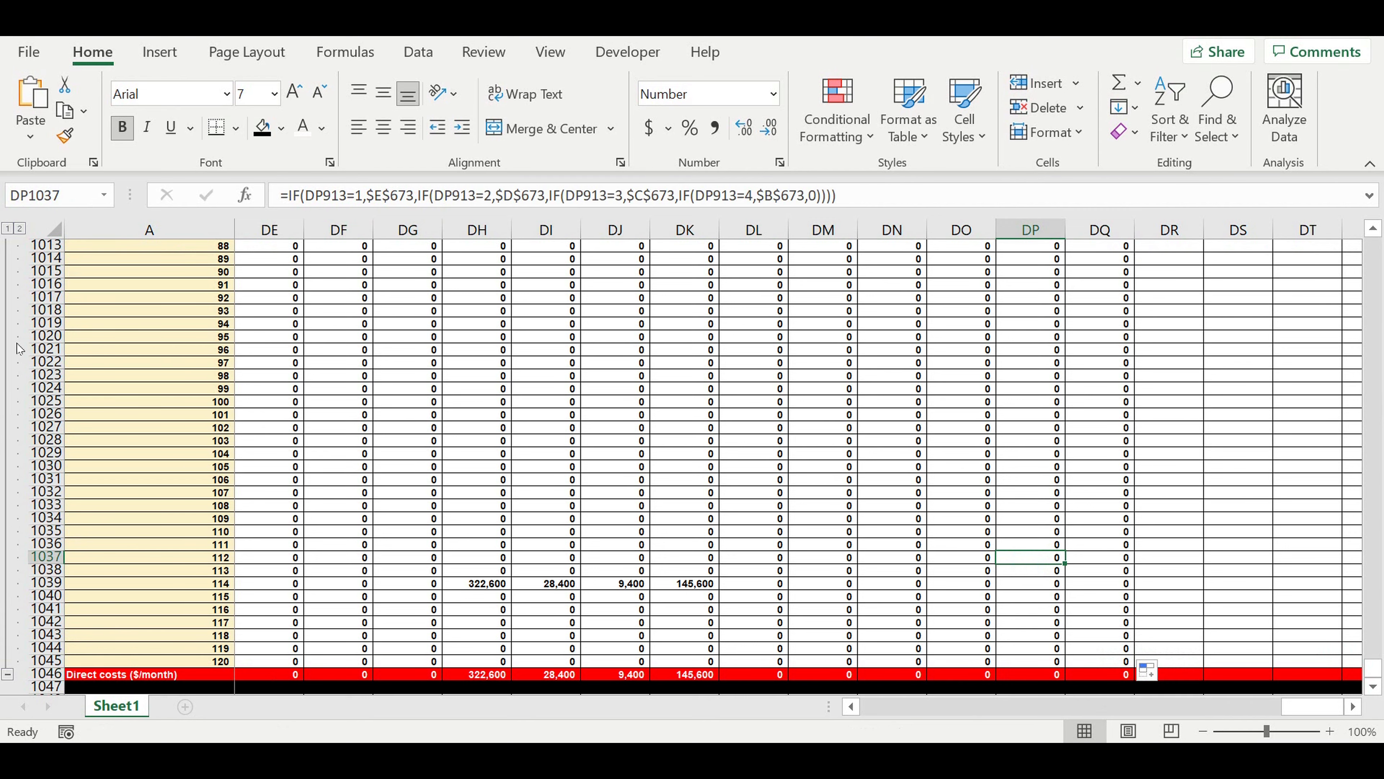
pyautogui.moveTo(1298, 710); pyautogui.dragTo(774, 722)
pyautogui.click(490, 494)
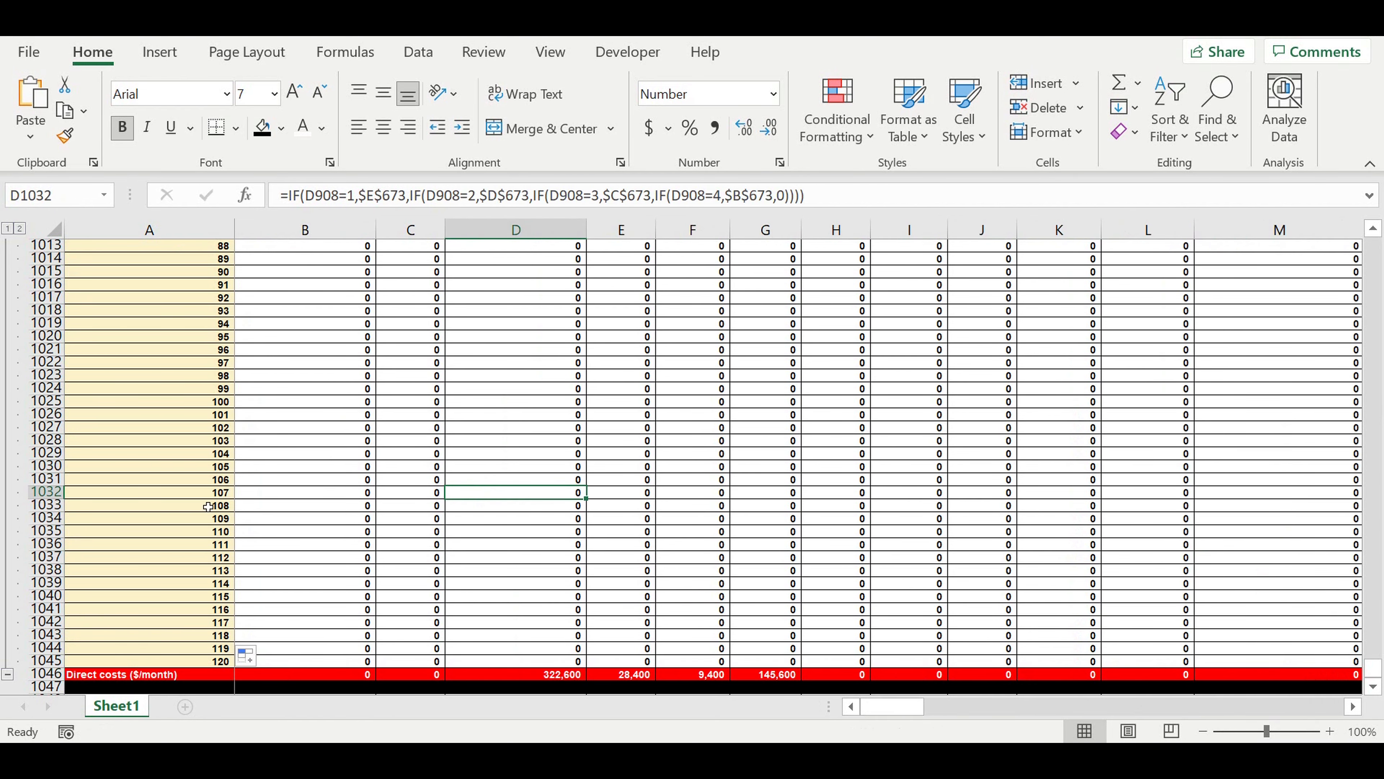
# Collapse all row groups in the sheet to the first outline level.
pyautogui.click(8, 229)
pyautogui.scroll(4, 283, 429)
pyautogui.scroll(3, 283, 429)
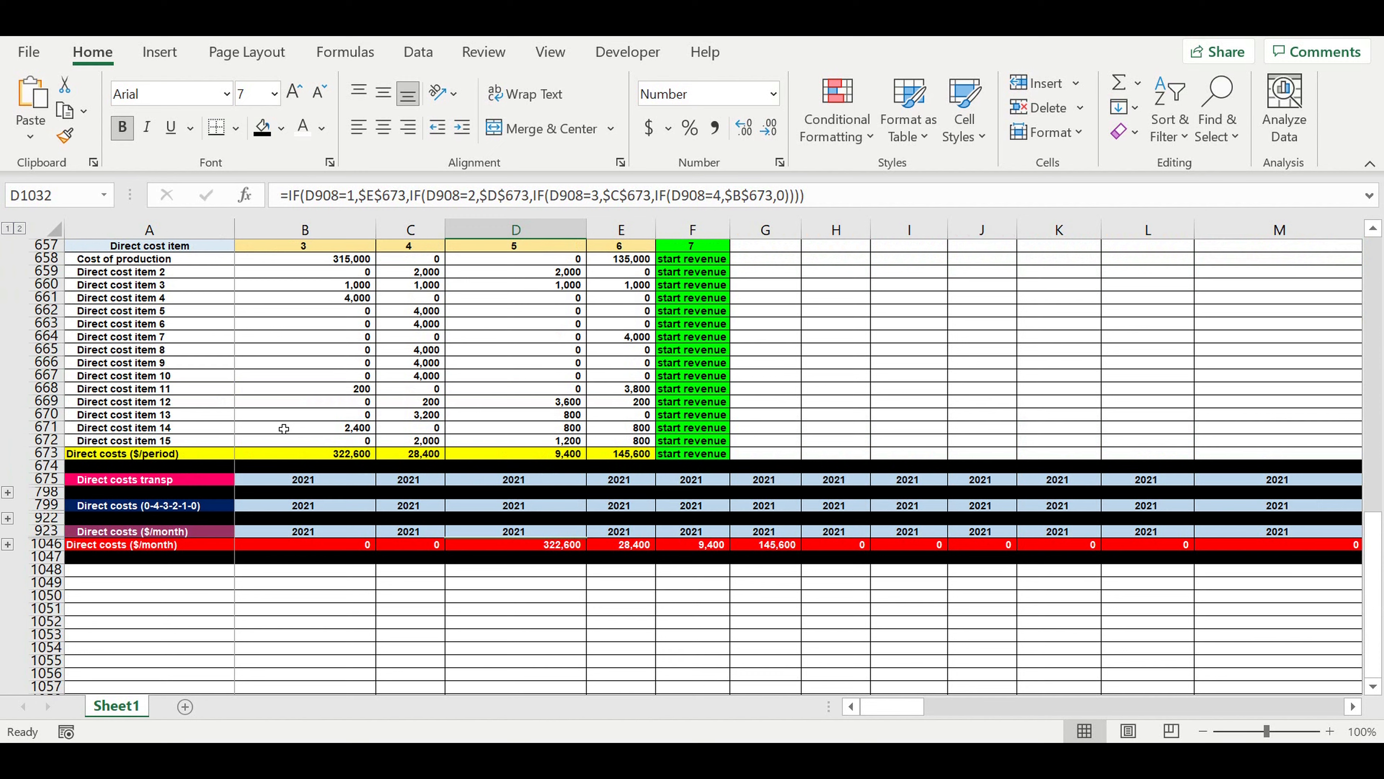
# Group rows 656 to 672 of the Direct costs ($/period) block and collapse the group.
pyautogui.click(322, 339)
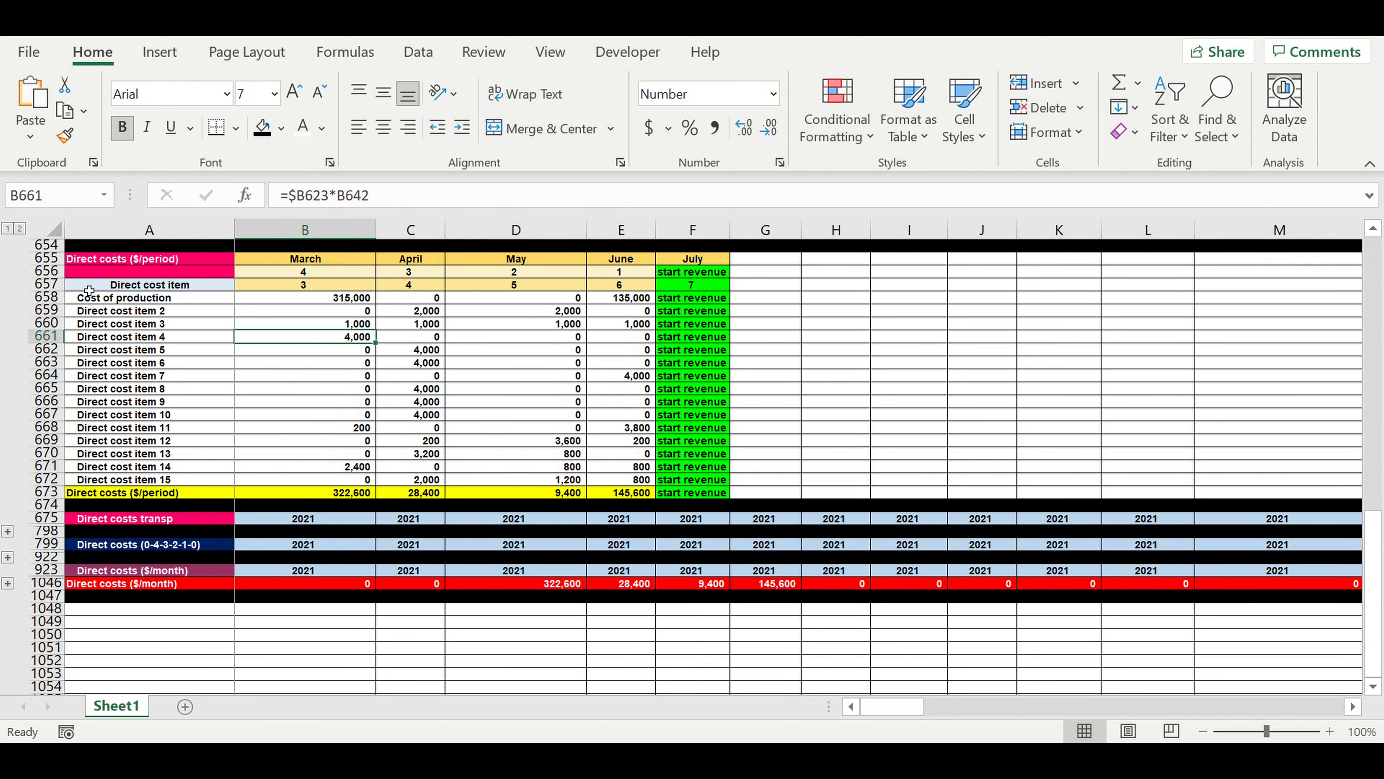
pyautogui.moveTo(46, 271); pyautogui.dragTo(32, 480)
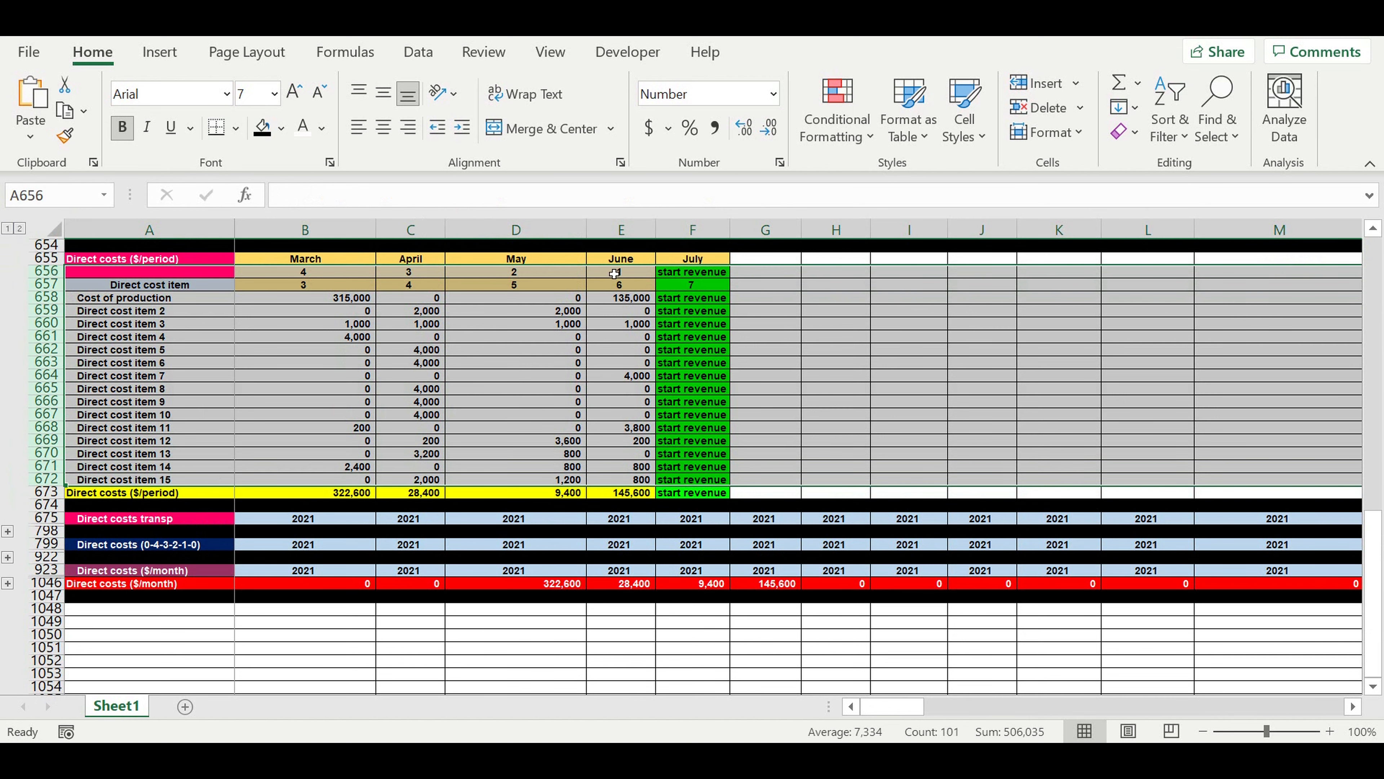
pyautogui.click(418, 51)
pyautogui.click(1299, 118)
pyautogui.click(1148, 199)
pyautogui.click(1143, 238)
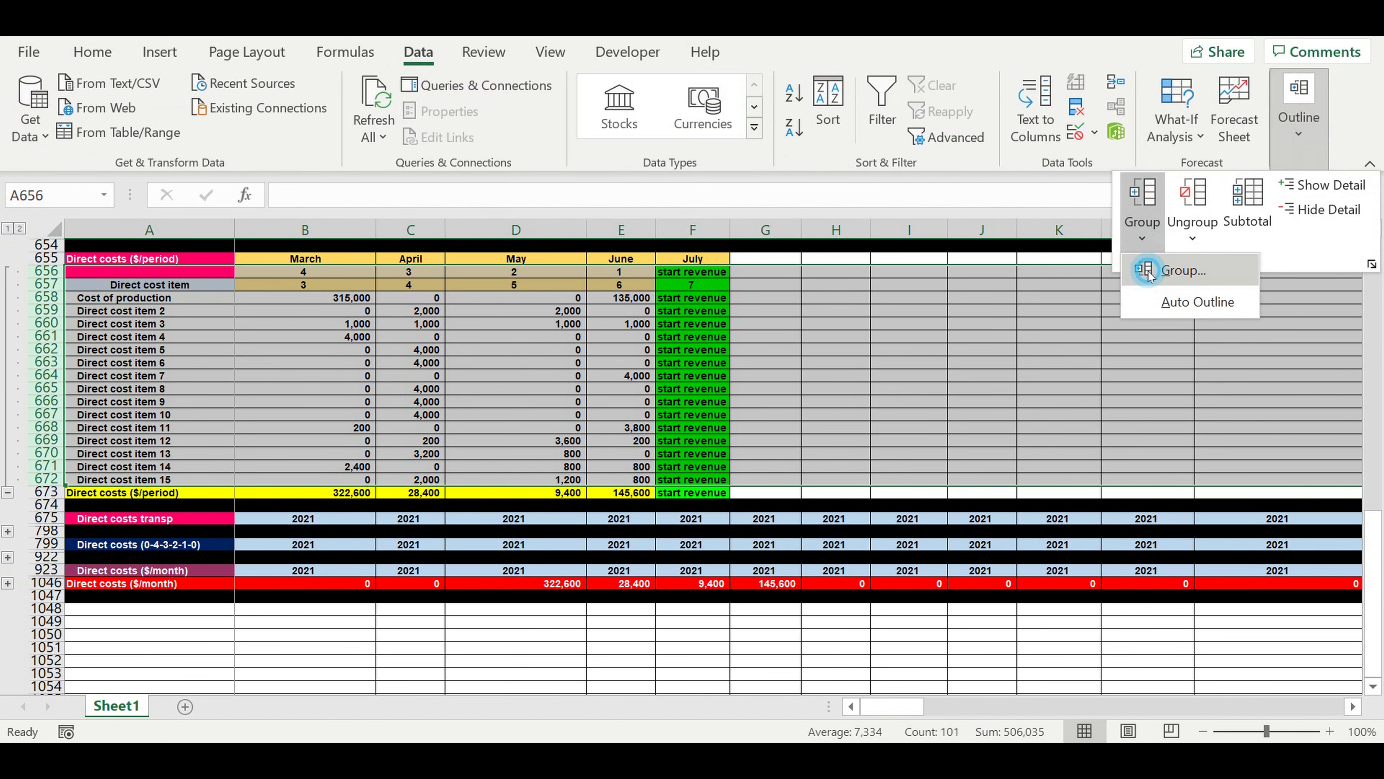
pyautogui.click(1166, 269)
pyautogui.click(264, 341)
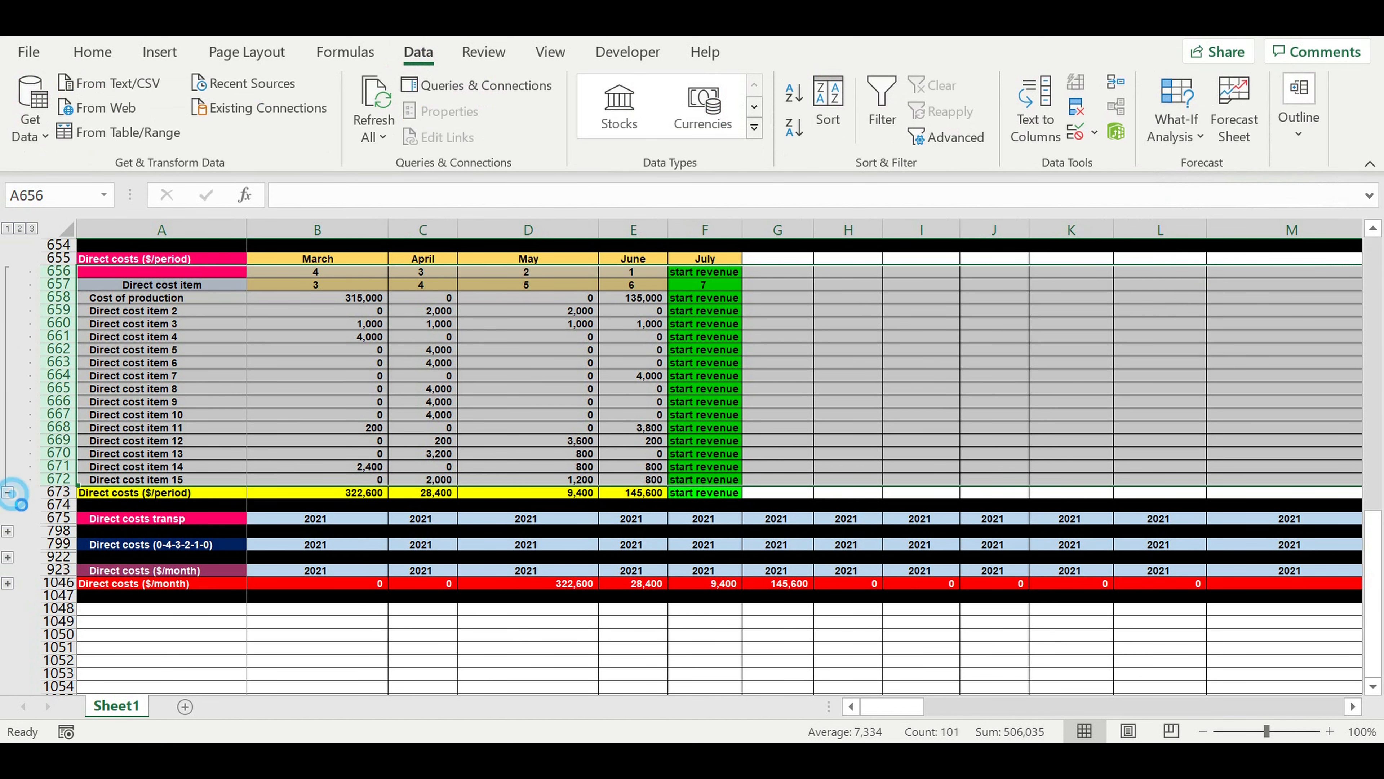
pyautogui.click(8, 492)
pyautogui.click(373, 519)
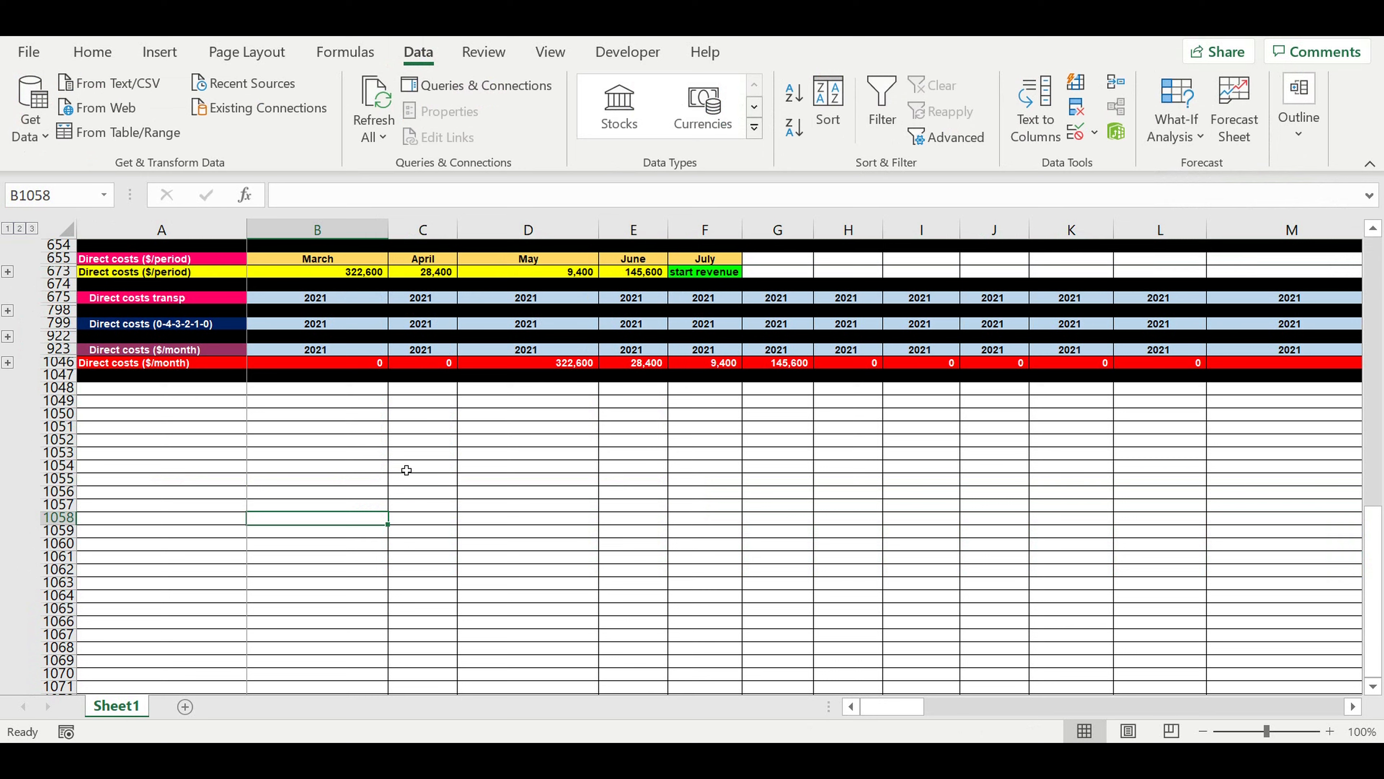
# Compare the monthly collection revenue in row 616 with the direct costs in row 1046 for both the first and following collections.
pyautogui.click(407, 470)
pyautogui.scroll(6, 414, 470)
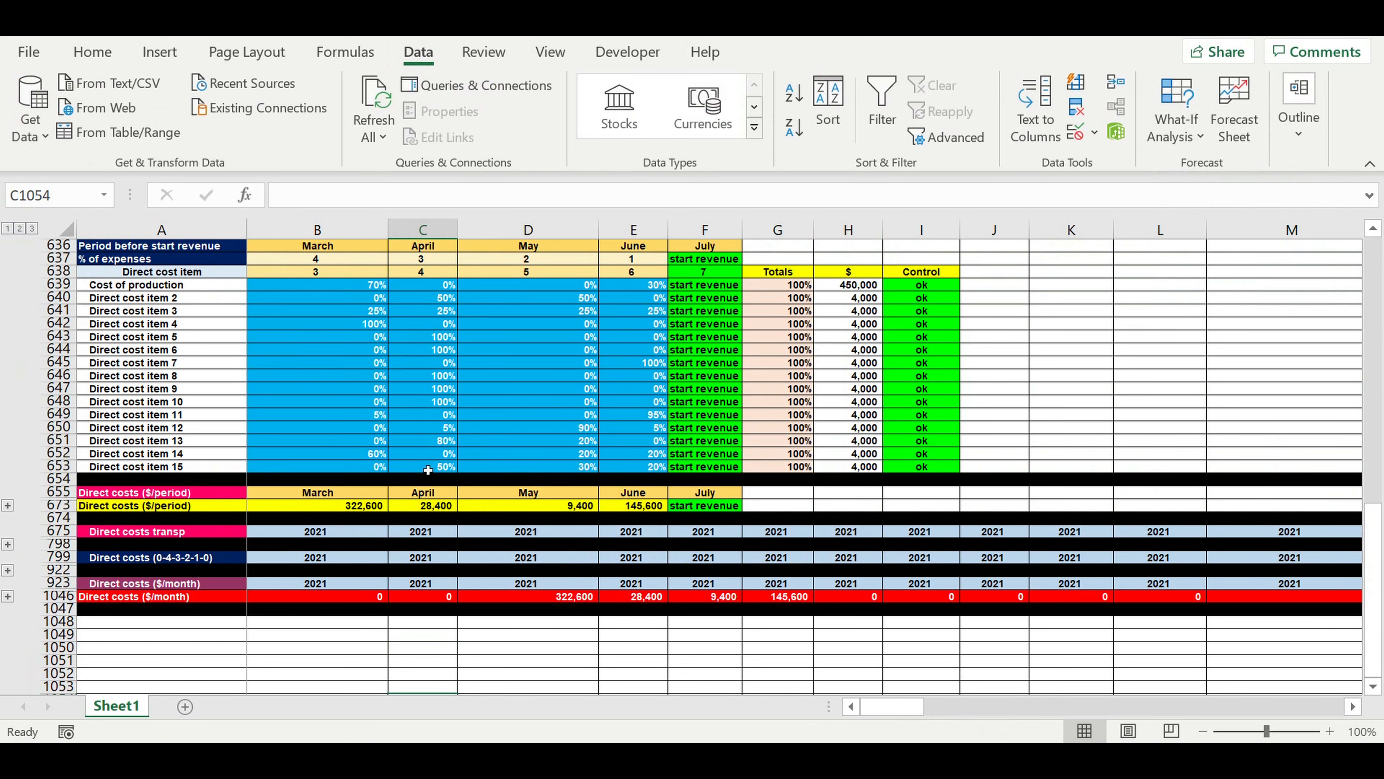
pyautogui.scroll(4, 460, 467)
pyautogui.scroll(5, 461, 458)
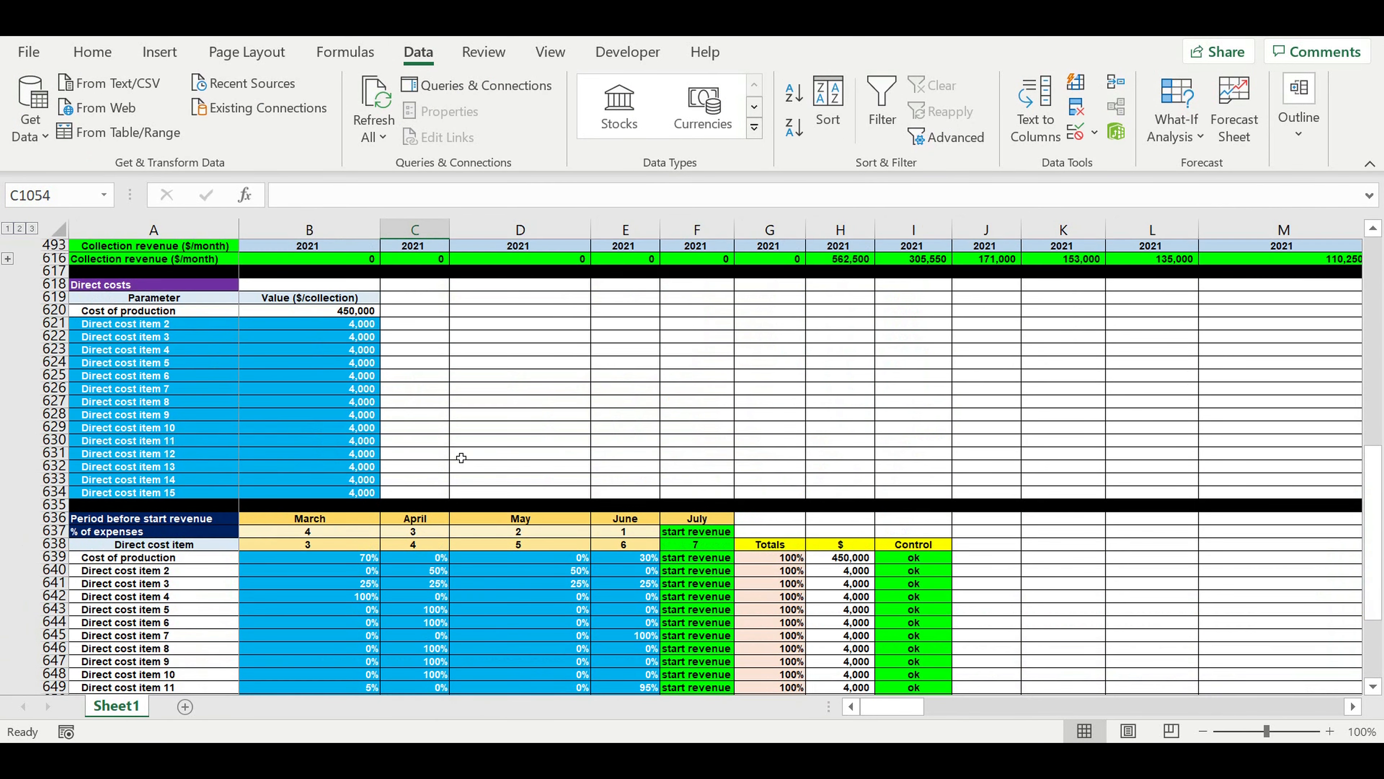
pyautogui.moveTo(852, 351); pyautogui.dragTo(1346, 352)
pyautogui.scroll(-2, 1112, 581)
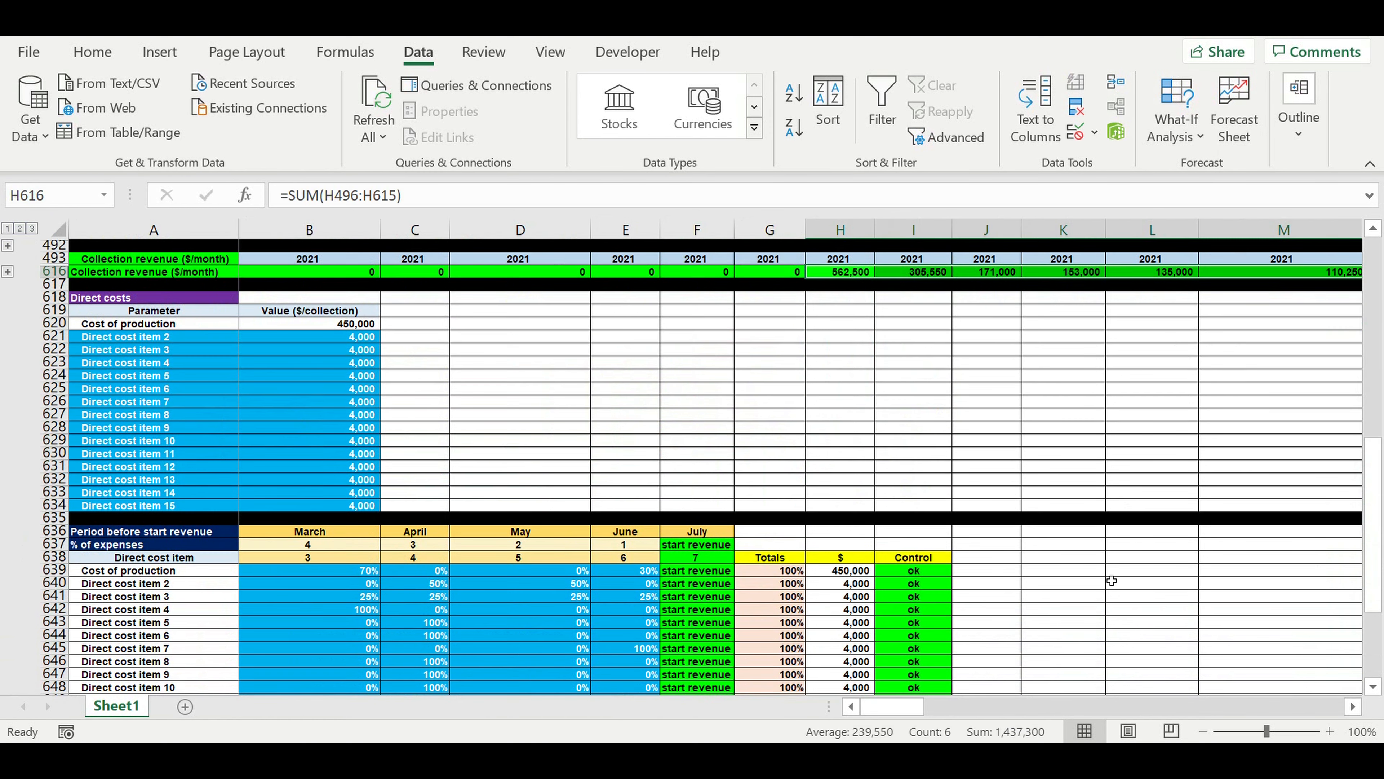
pyautogui.scroll(-10, 1112, 581)
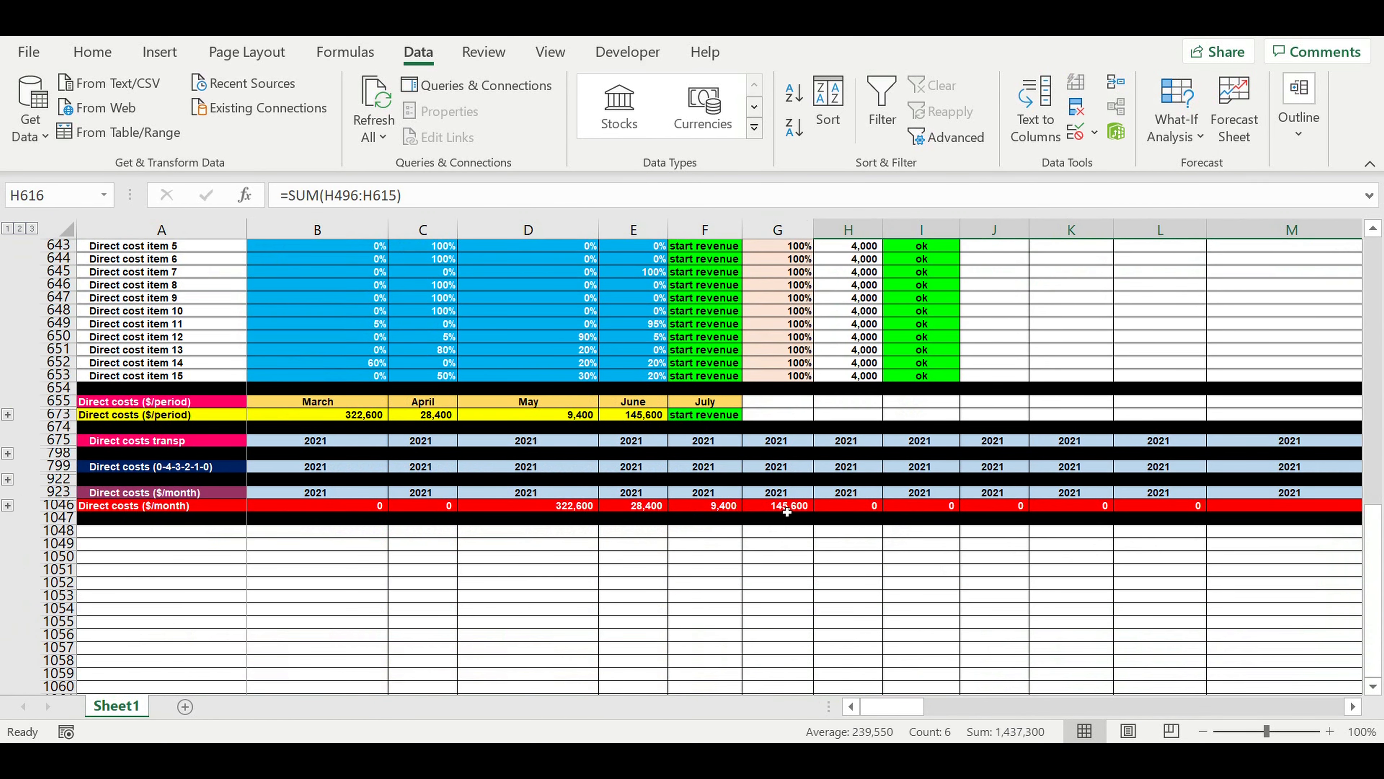
pyautogui.moveTo(786, 512); pyautogui.dragTo(563, 512)
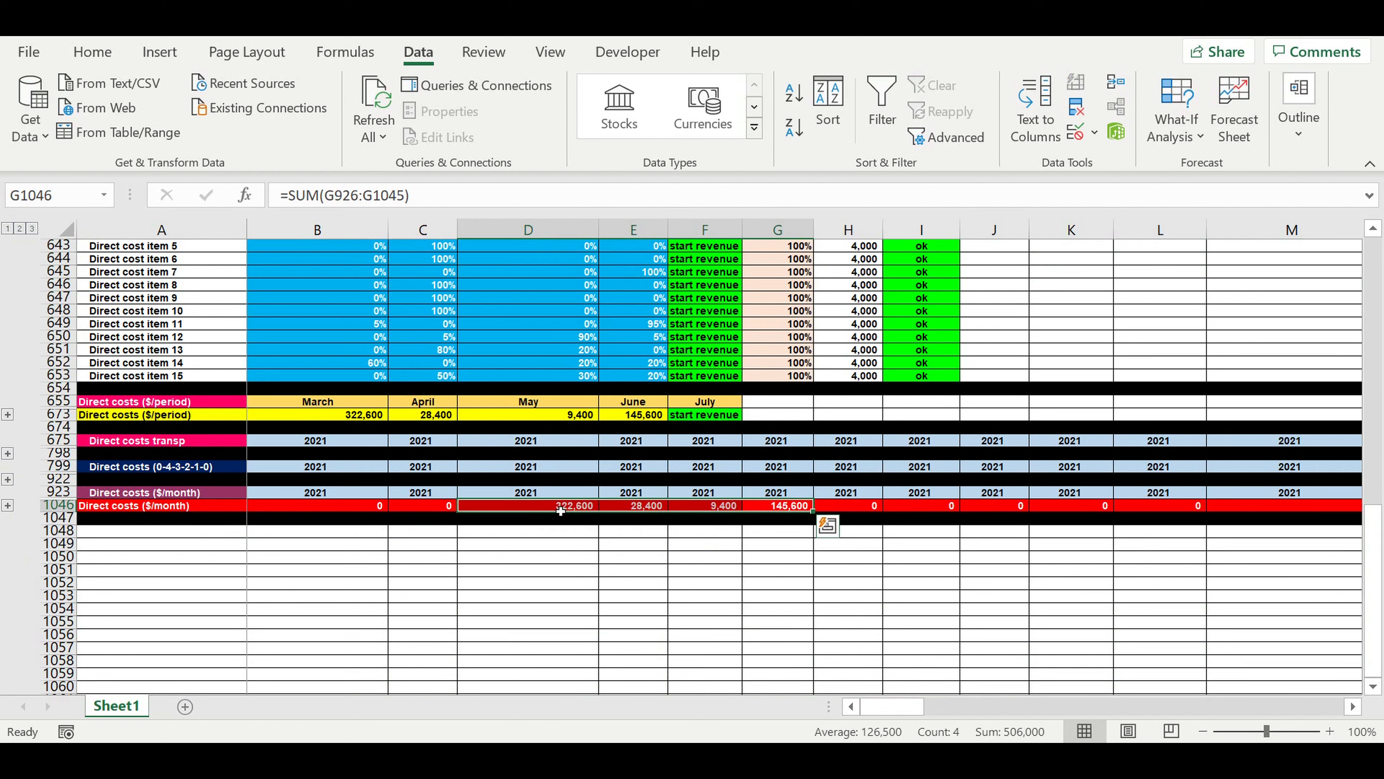
pyautogui.moveTo(905, 708); pyautogui.dragTo(928, 716)
pyautogui.moveTo(995, 508); pyautogui.dragTo(1202, 510)
pyautogui.moveTo(915, 708); pyautogui.dragTo(892, 708)
pyautogui.click(498, 598)
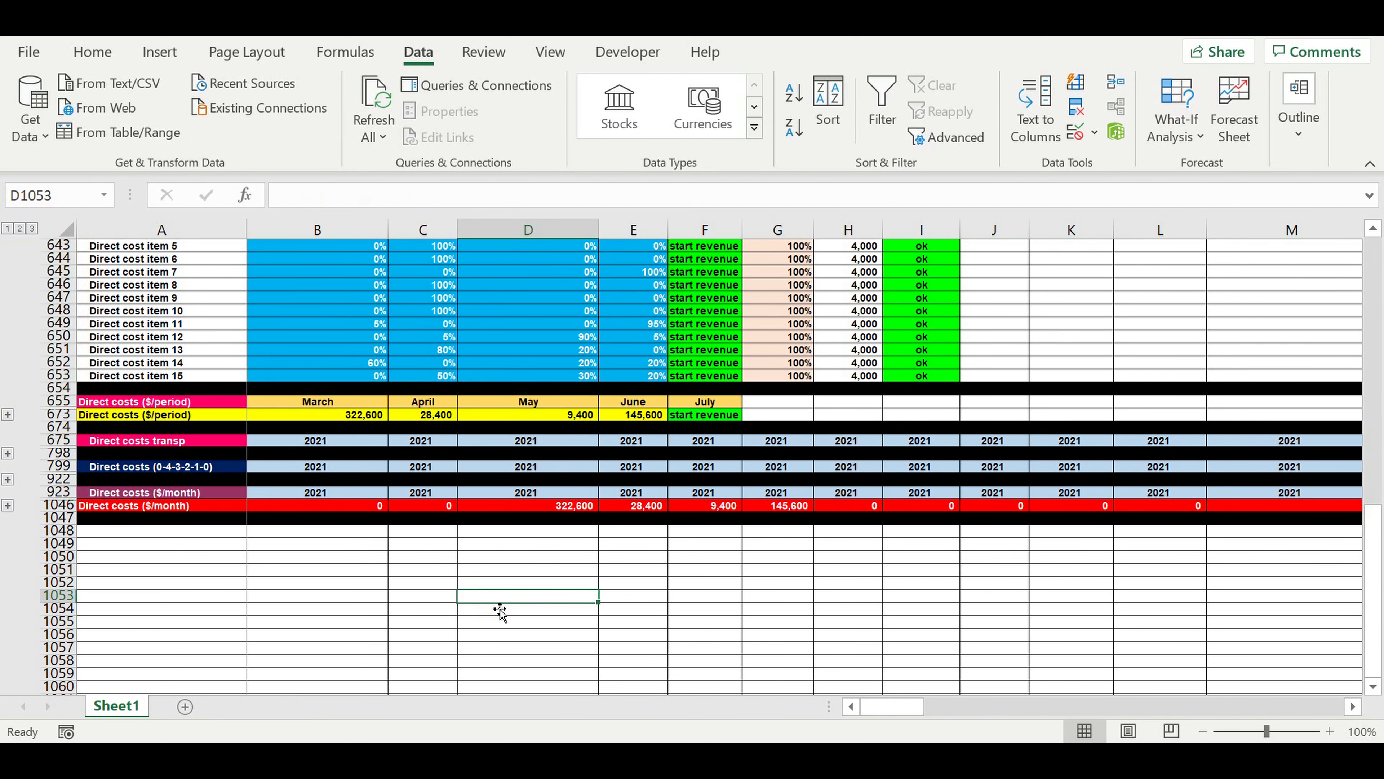
# Change the SPRING-SUMMER COLLECTION start month in B14 to August.
pyautogui.scroll(13, 534, 526)
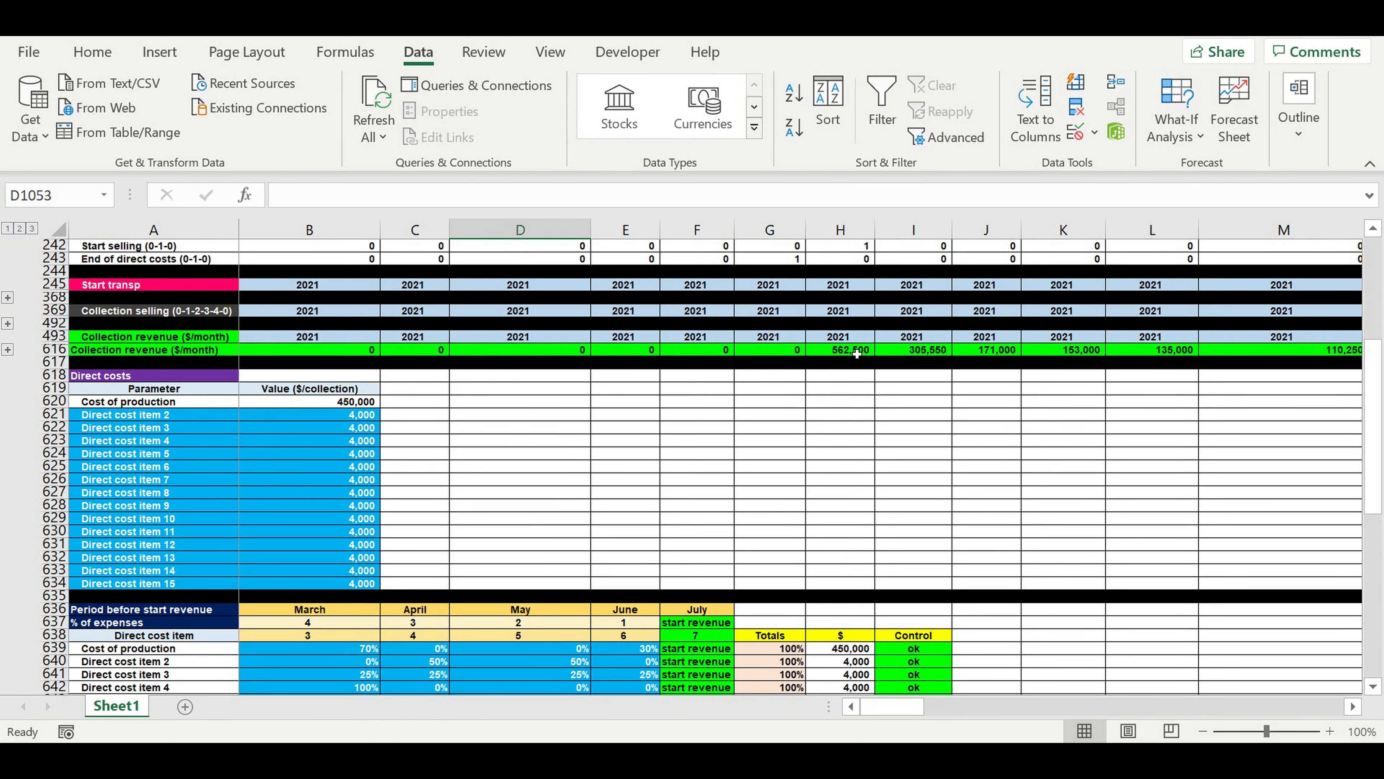
pyautogui.click(857, 354)
pyautogui.scroll(4, 867, 354)
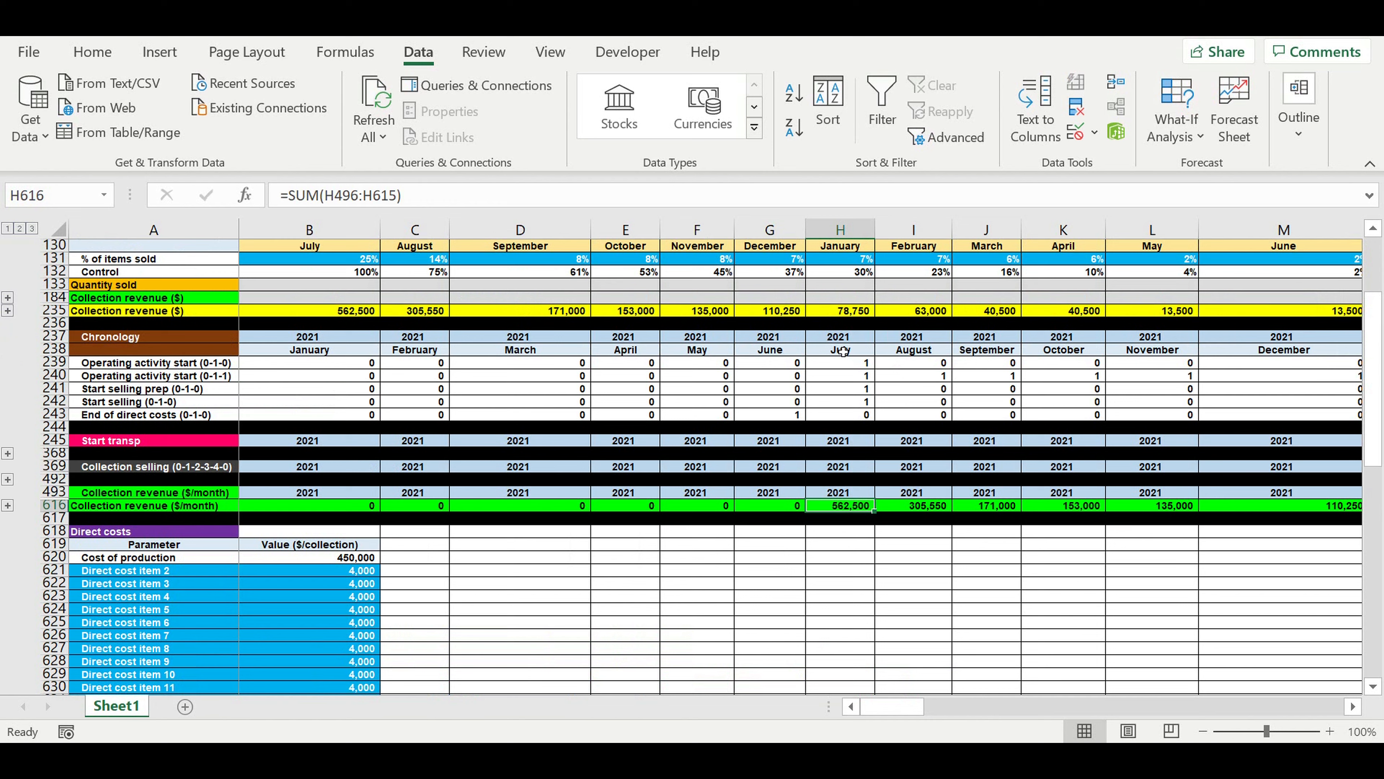
pyautogui.click(913, 350)
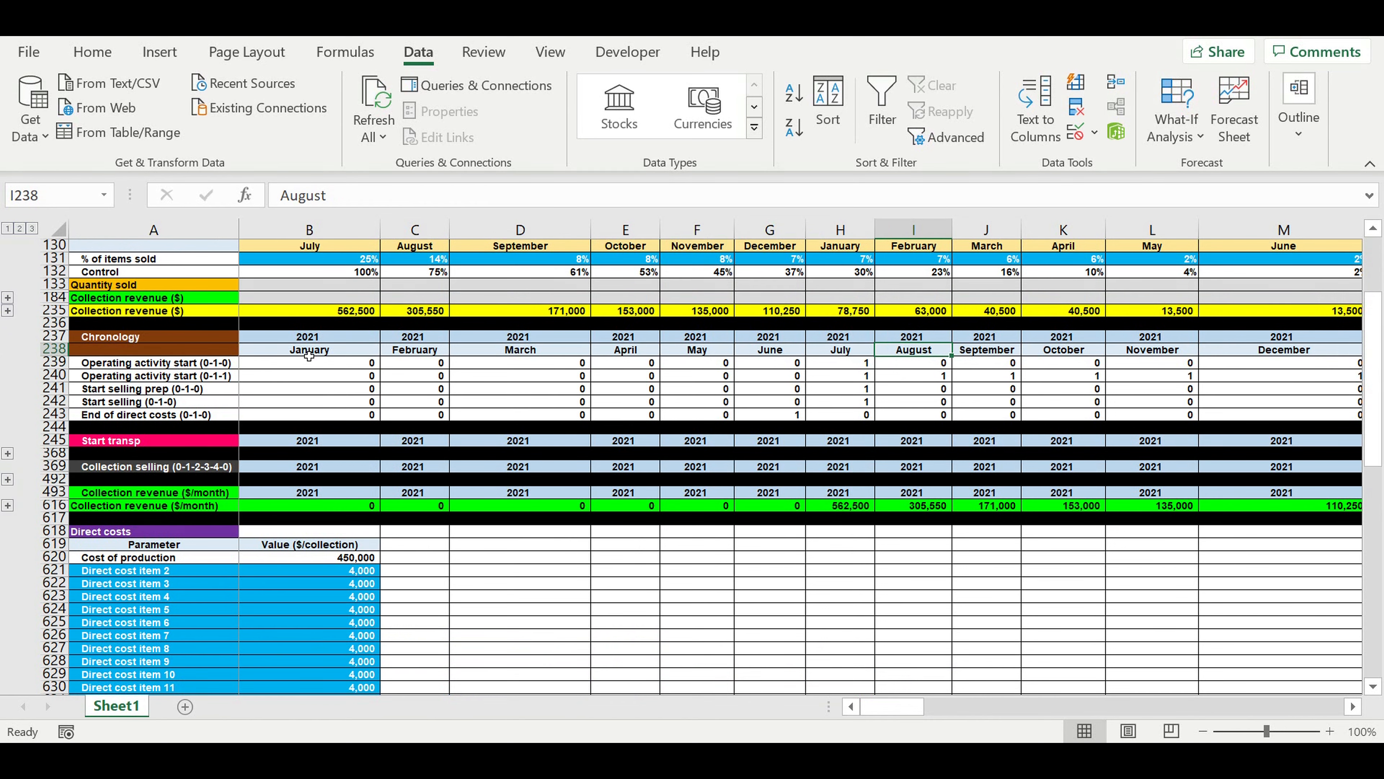
pyautogui.scroll(20, 309, 356)
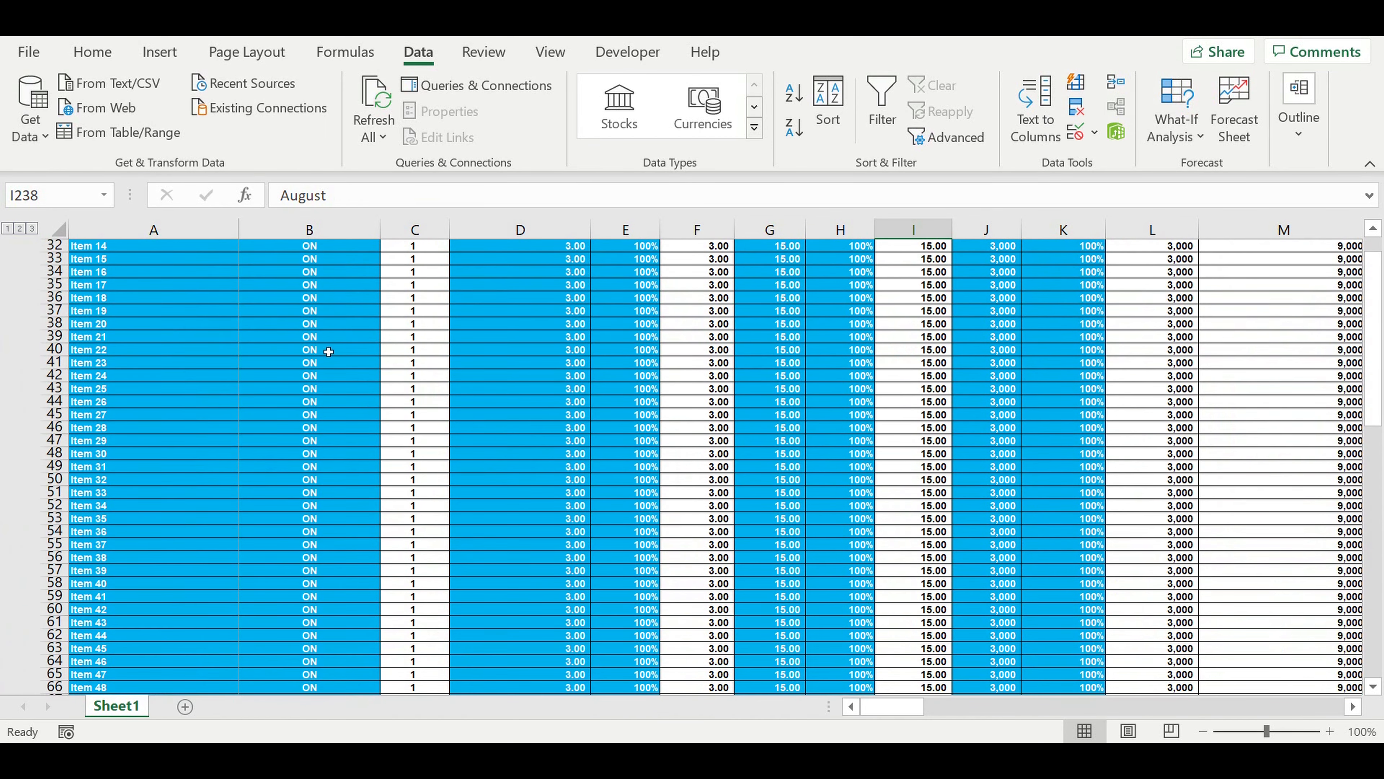
pyautogui.scroll(10, 329, 352)
pyautogui.click(376, 418)
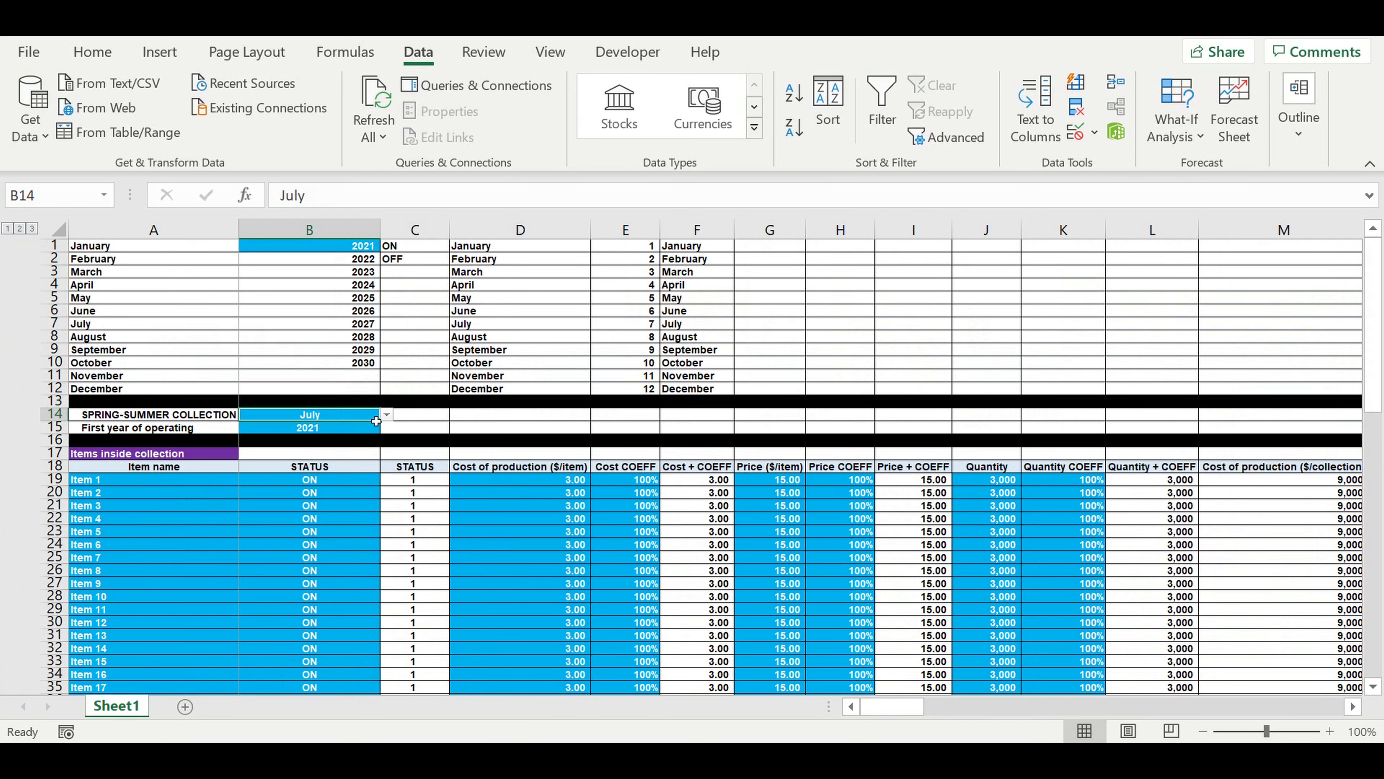
pyautogui.click(386, 415)
pyautogui.click(270, 472)
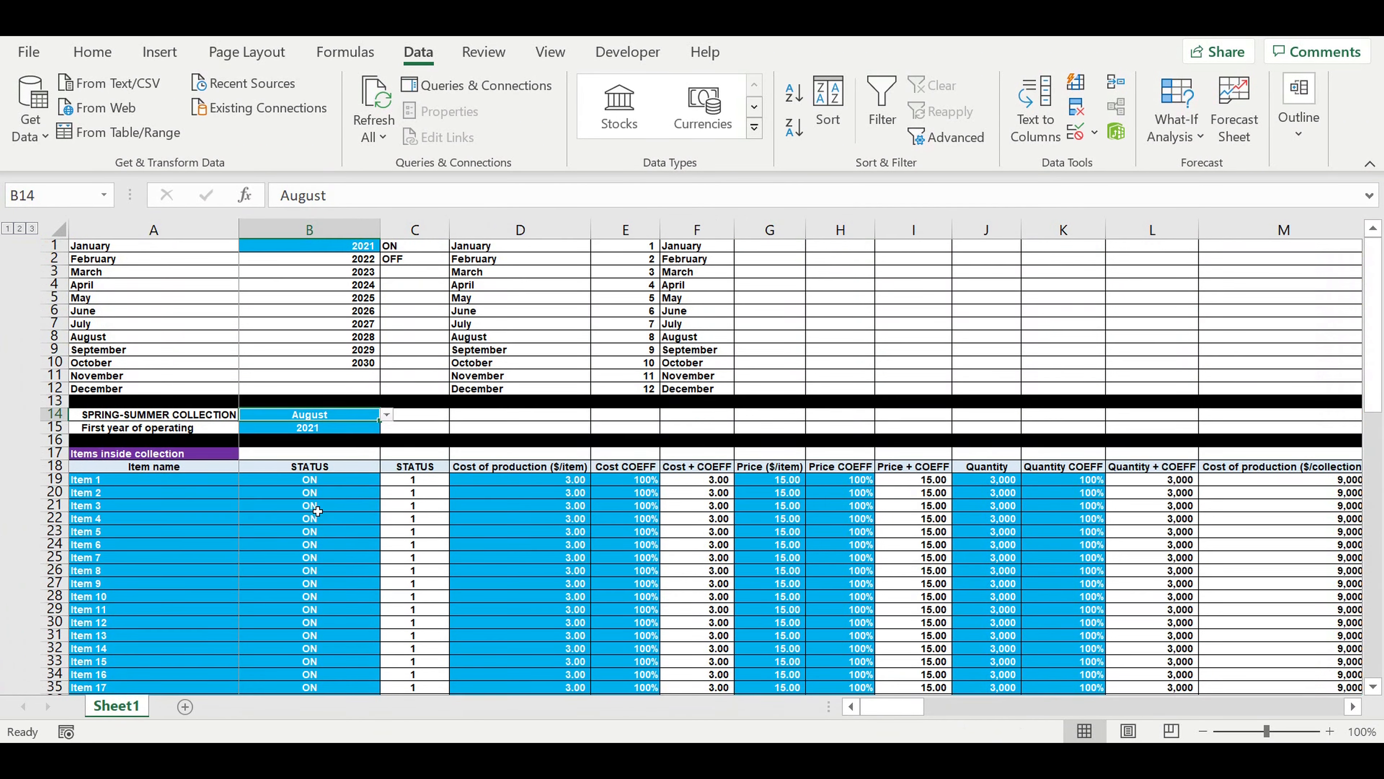
pyautogui.click(318, 509)
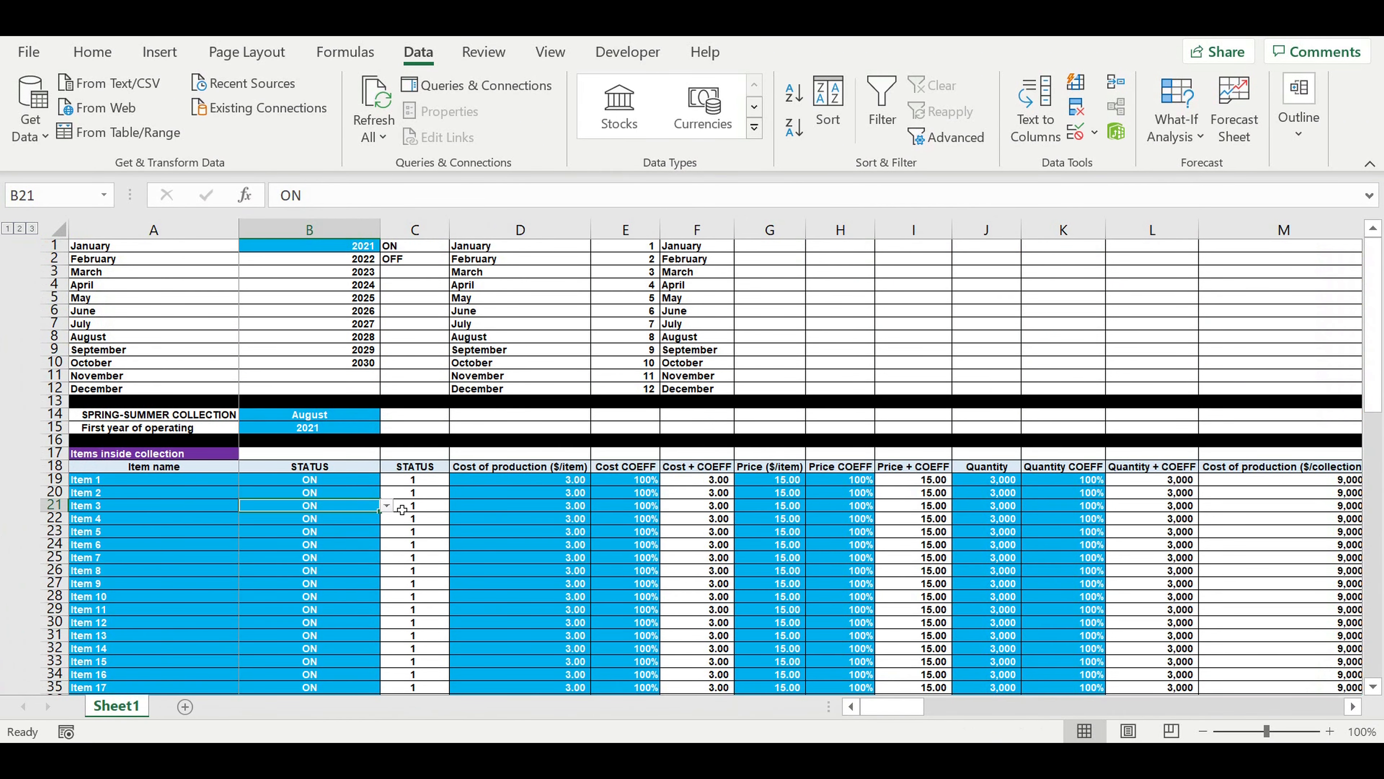
# Check the August 2021 column from Chronology to Collection revenue and the preceding direct costs in E1046:H1046.
pyautogui.scroll(-5, 402, 509)
pyautogui.scroll(-9, 402, 505)
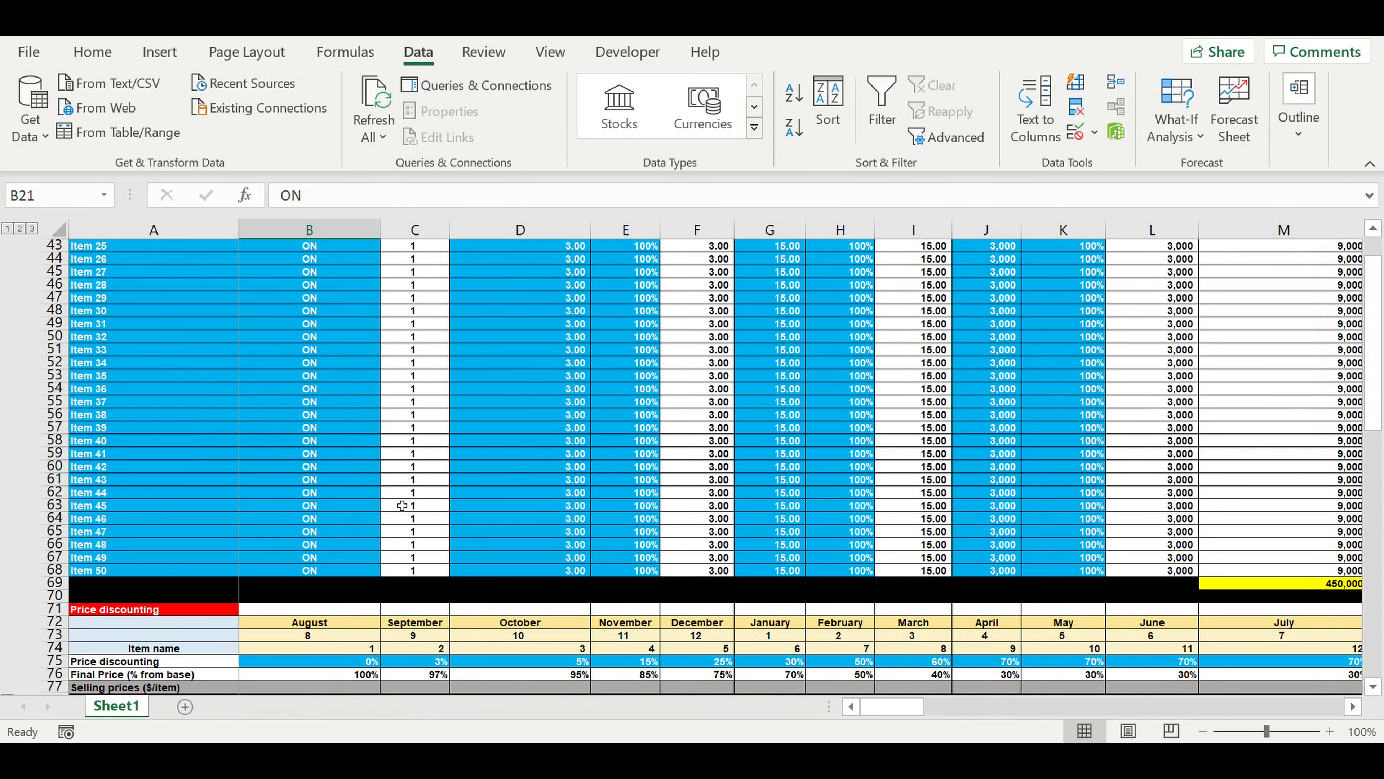
pyautogui.scroll(-9, 402, 505)
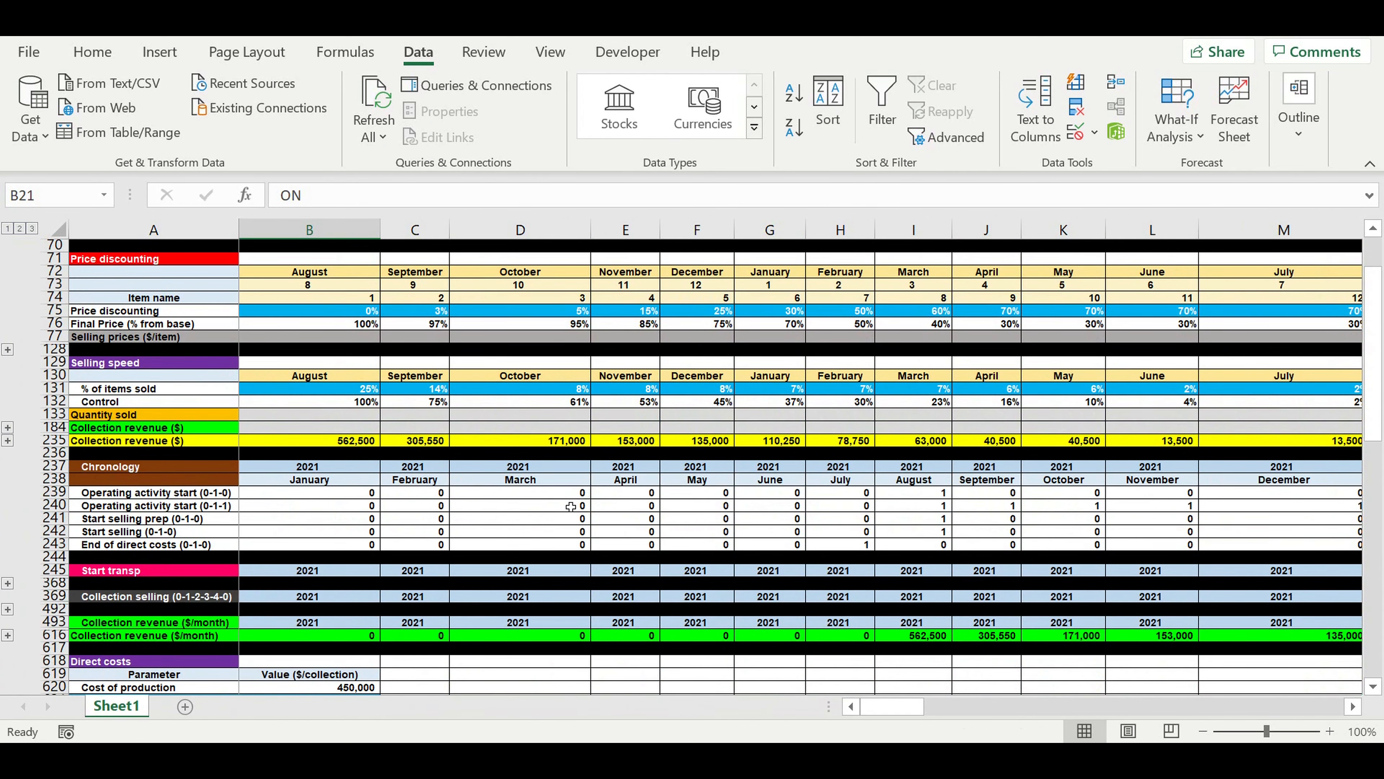
pyautogui.moveTo(919, 471); pyautogui.dragTo(937, 639)
pyautogui.moveTo(910, 709); pyautogui.dragTo(914, 710)
pyautogui.scroll(-4, 772, 627)
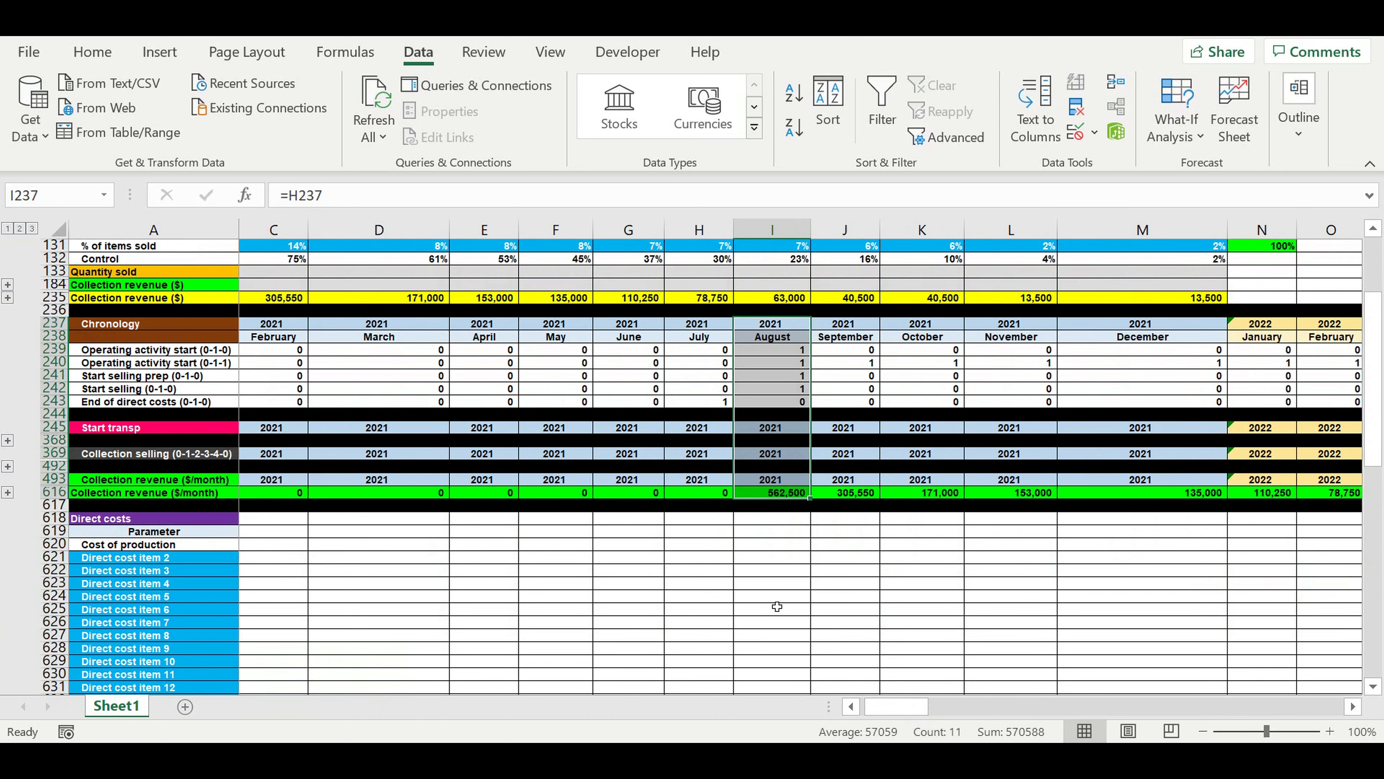
pyautogui.scroll(-4, 777, 608)
pyautogui.scroll(-6, 806, 578)
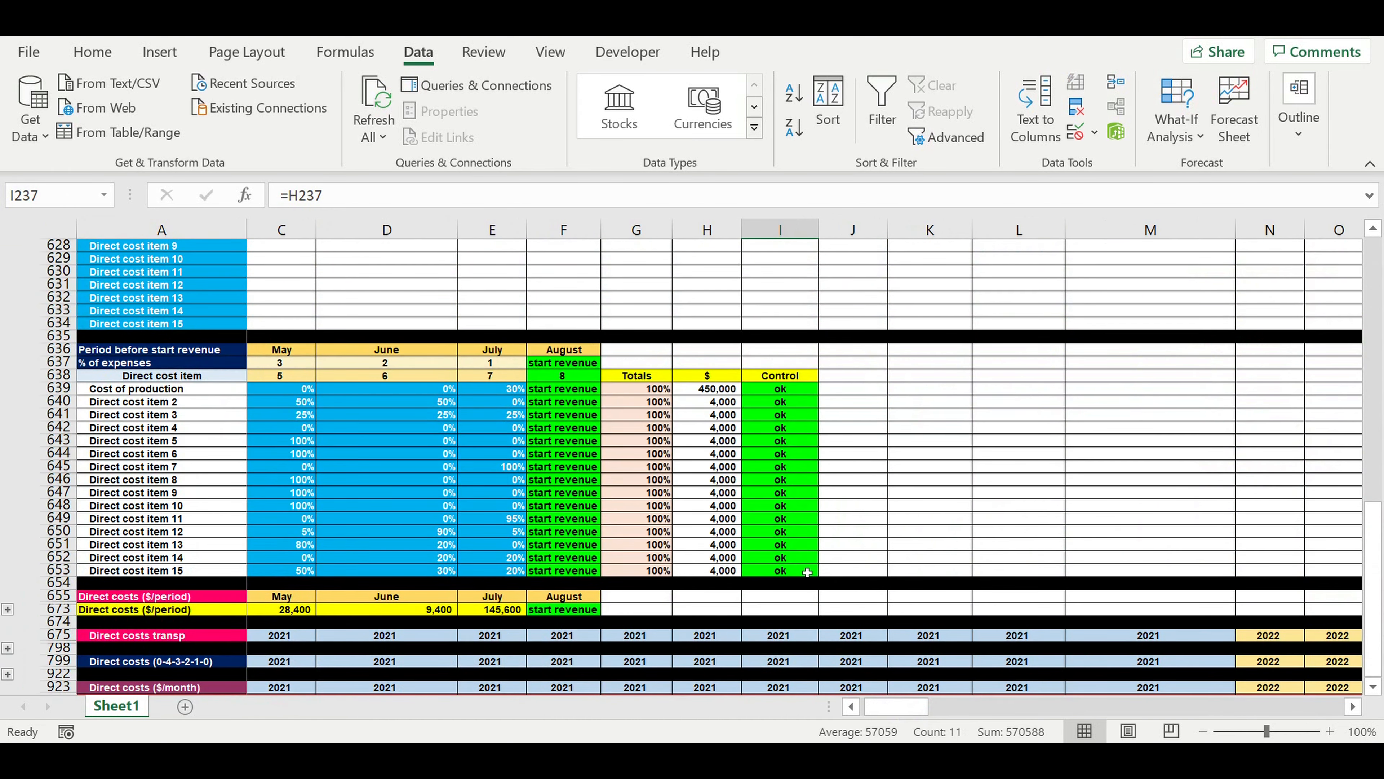
pyautogui.scroll(-7, 807, 573)
pyautogui.scroll(-2, 809, 567)
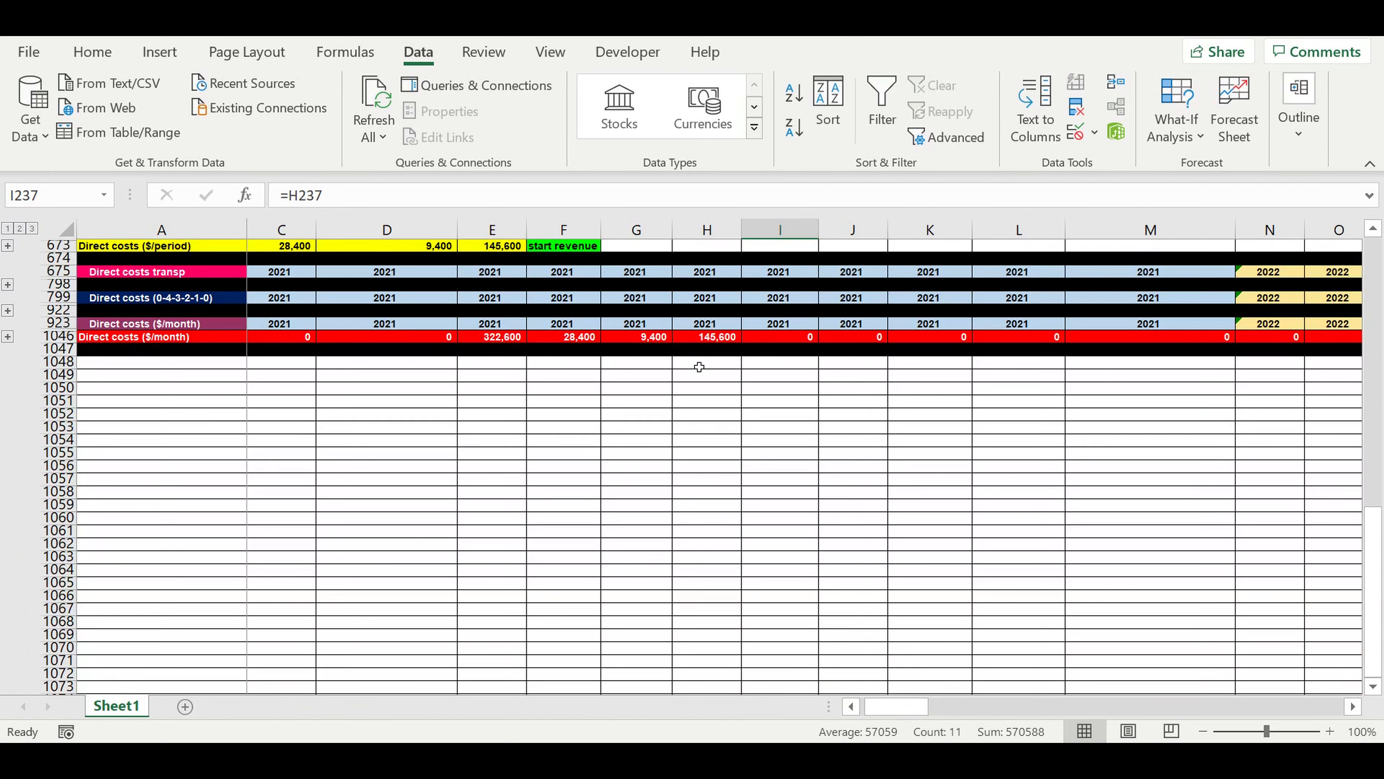
pyautogui.click(707, 339)
pyautogui.moveTo(708, 347); pyautogui.dragTo(498, 341)
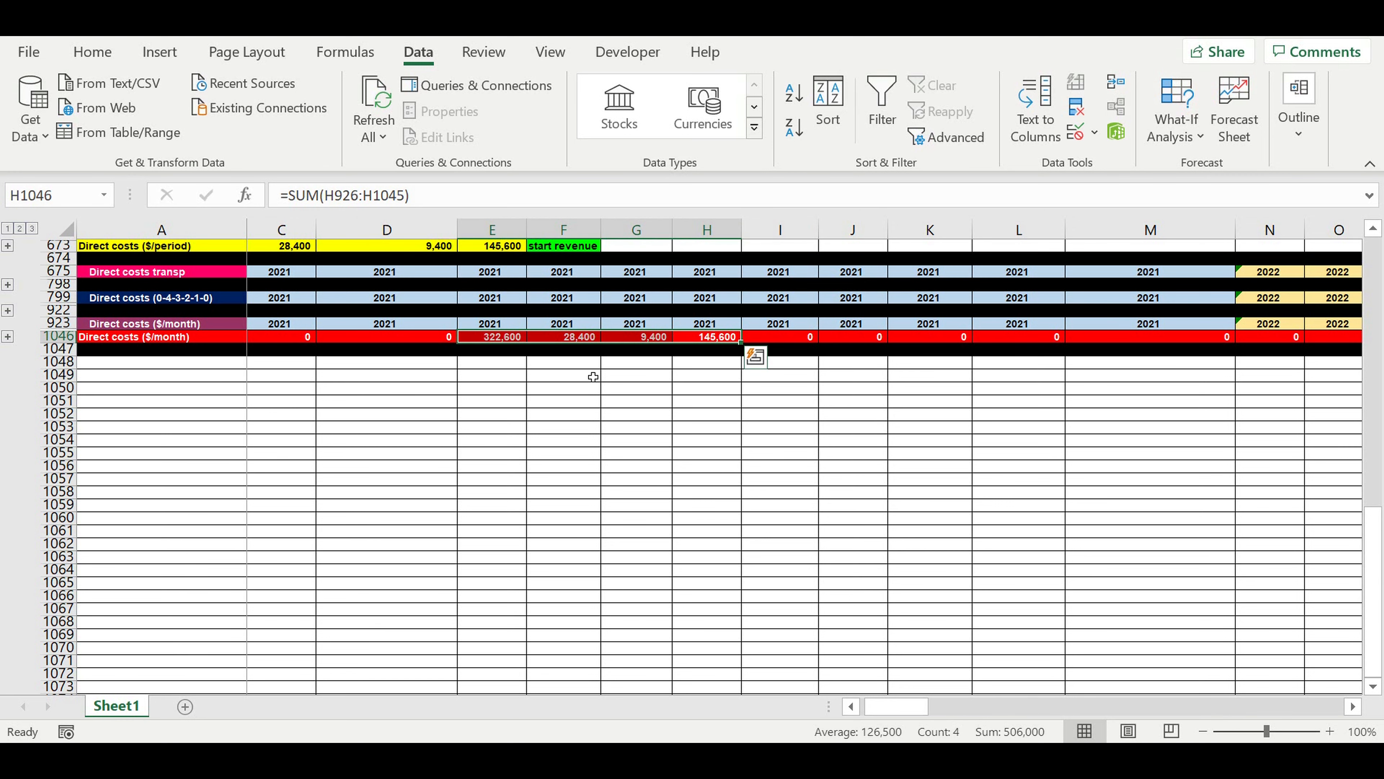
# Trace column H from the Direct costs ($/month) row up to its Chronology month and review the direct cost blocks below.
pyautogui.scroll(2, 616, 373)
pyautogui.click(707, 229)
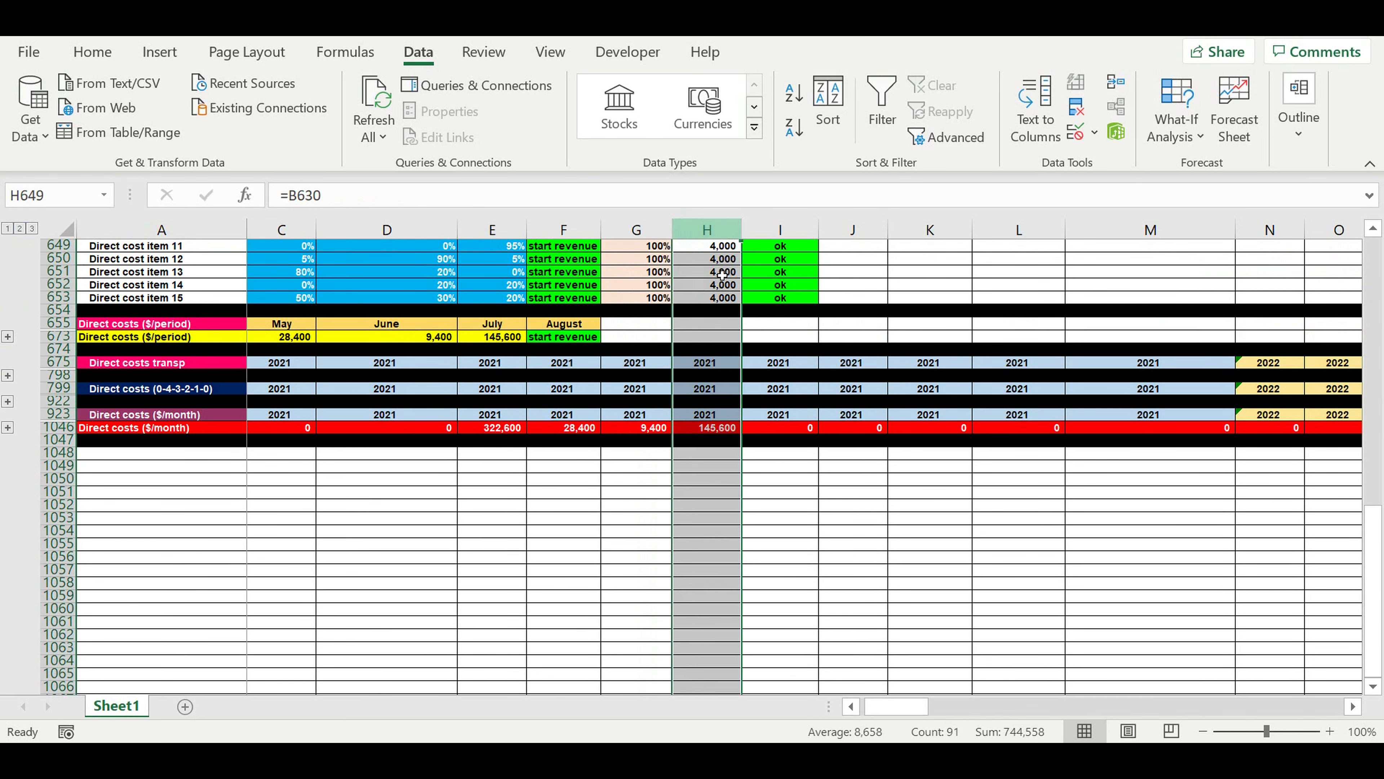
pyautogui.scroll(10, 750, 326)
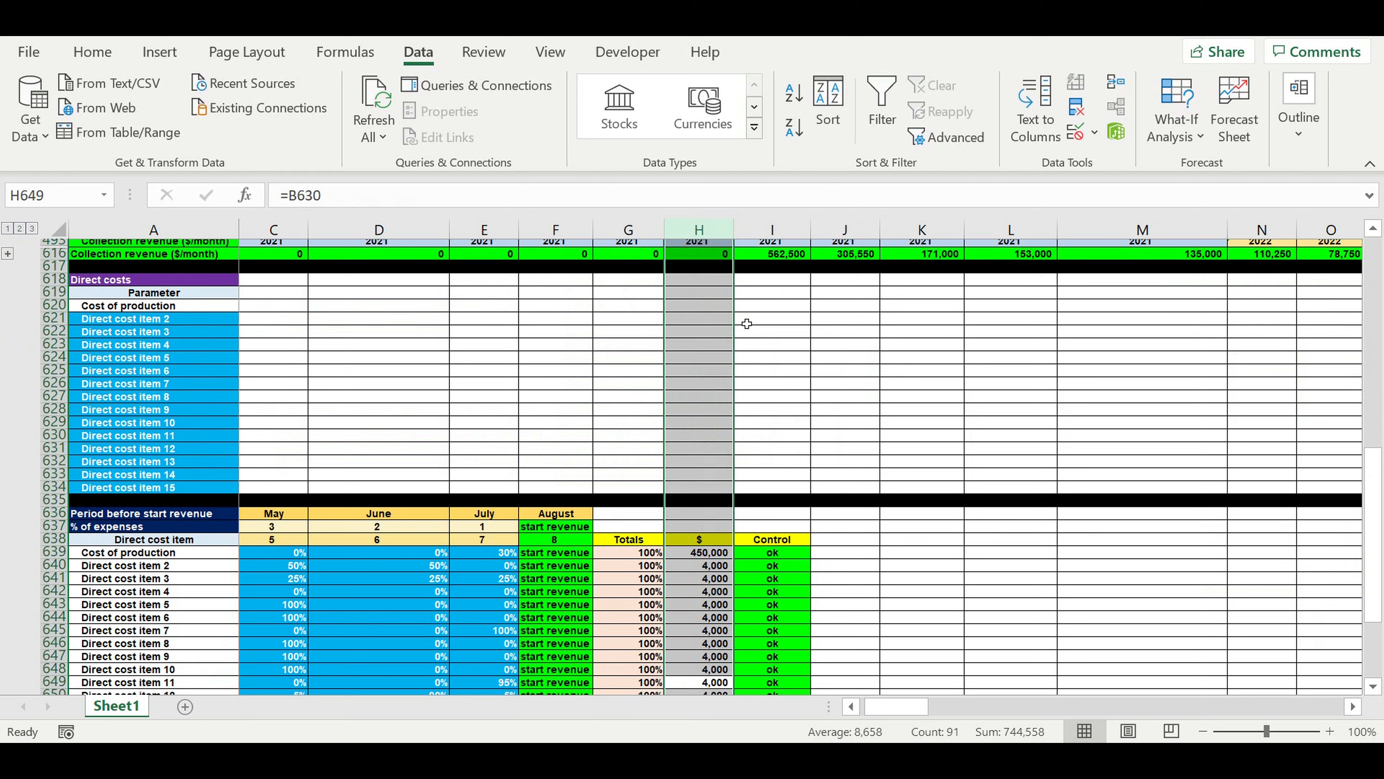
pyautogui.scroll(6, 746, 324)
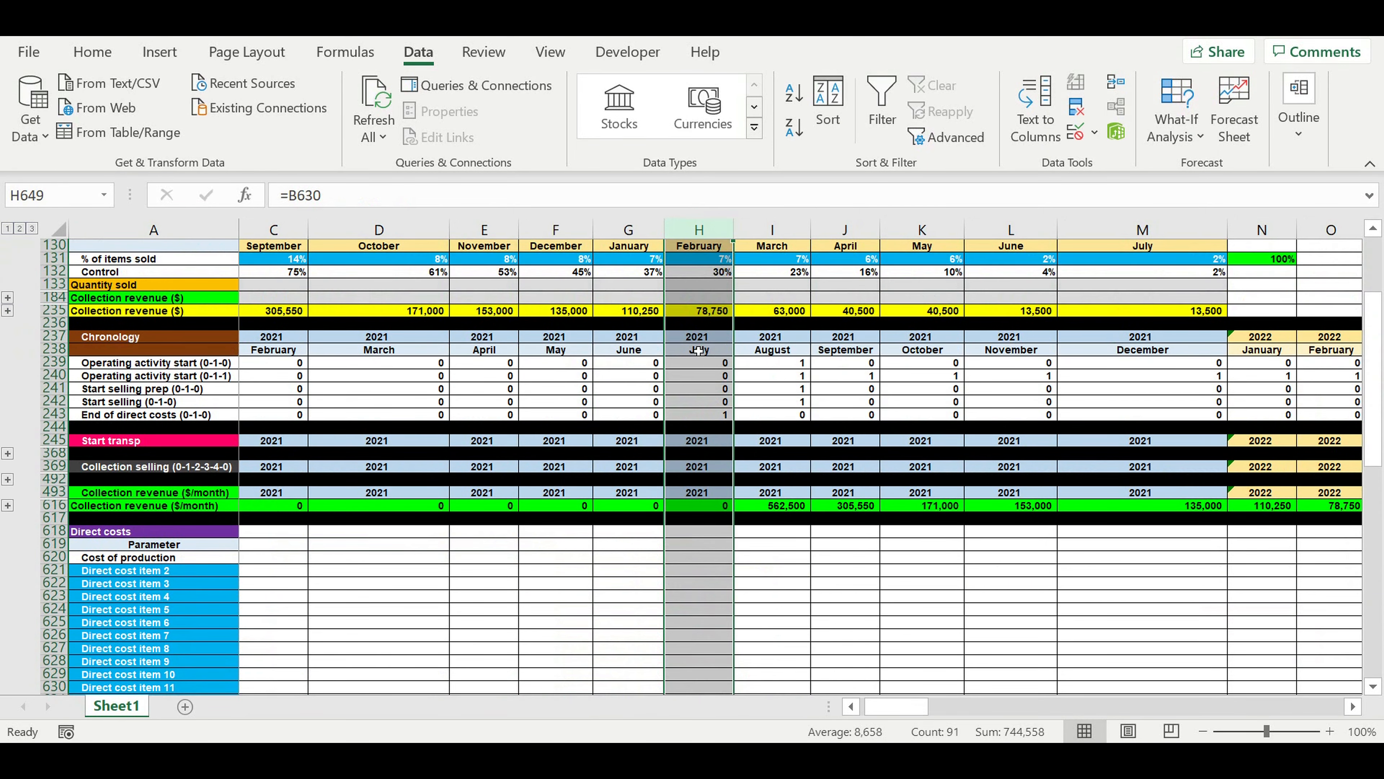
pyautogui.moveTo(700, 355); pyautogui.dragTo(702, 343)
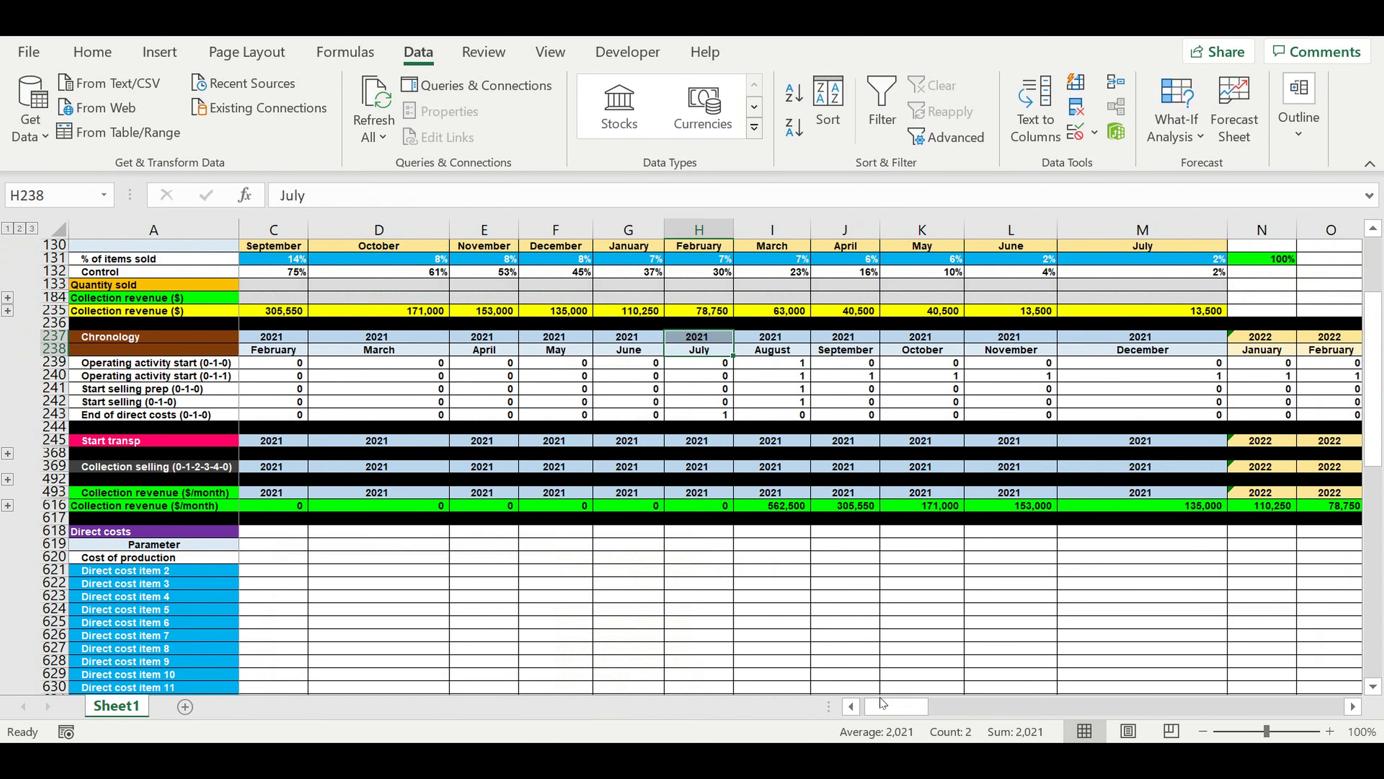
pyautogui.moveTo(878, 708); pyautogui.dragTo(872, 707)
pyautogui.scroll(-3, 644, 577)
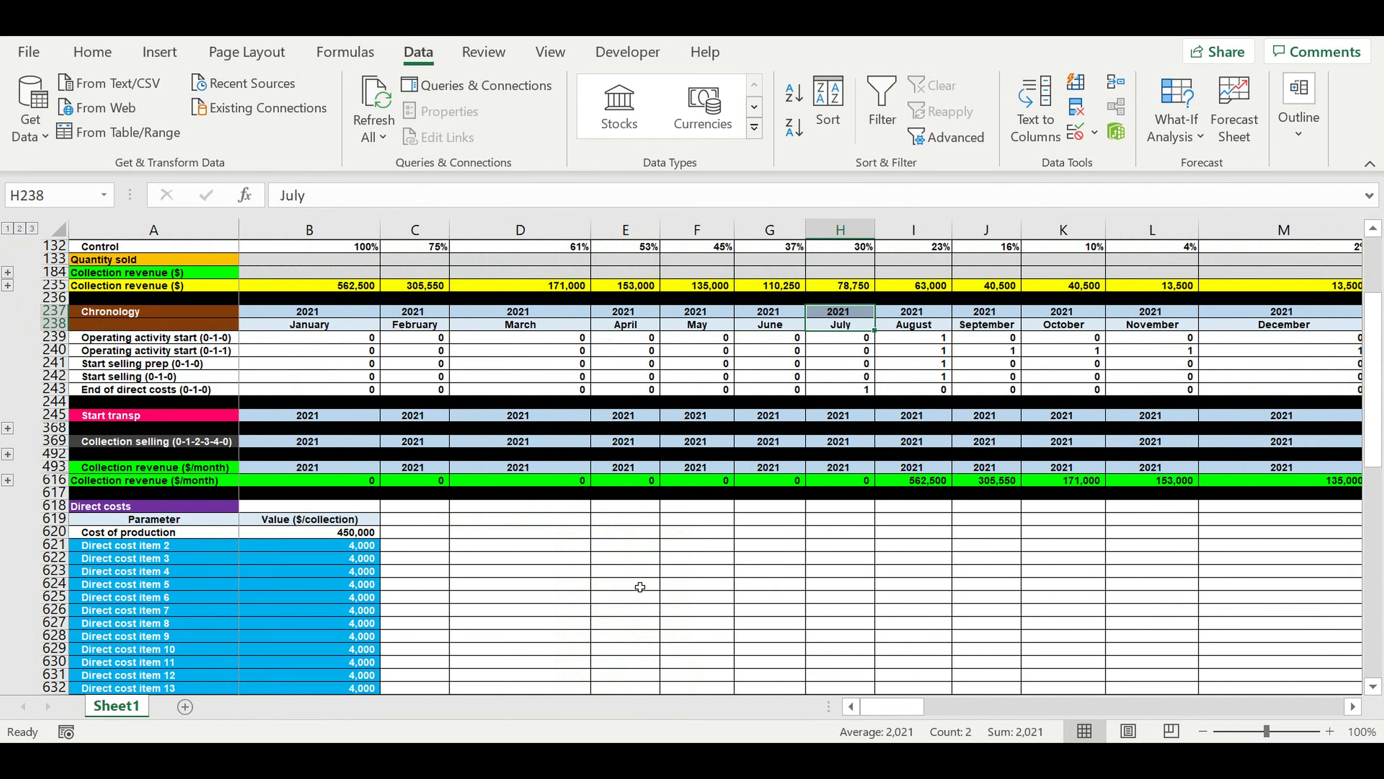
pyautogui.scroll(-3, 644, 578)
pyautogui.scroll(-13, 676, 575)
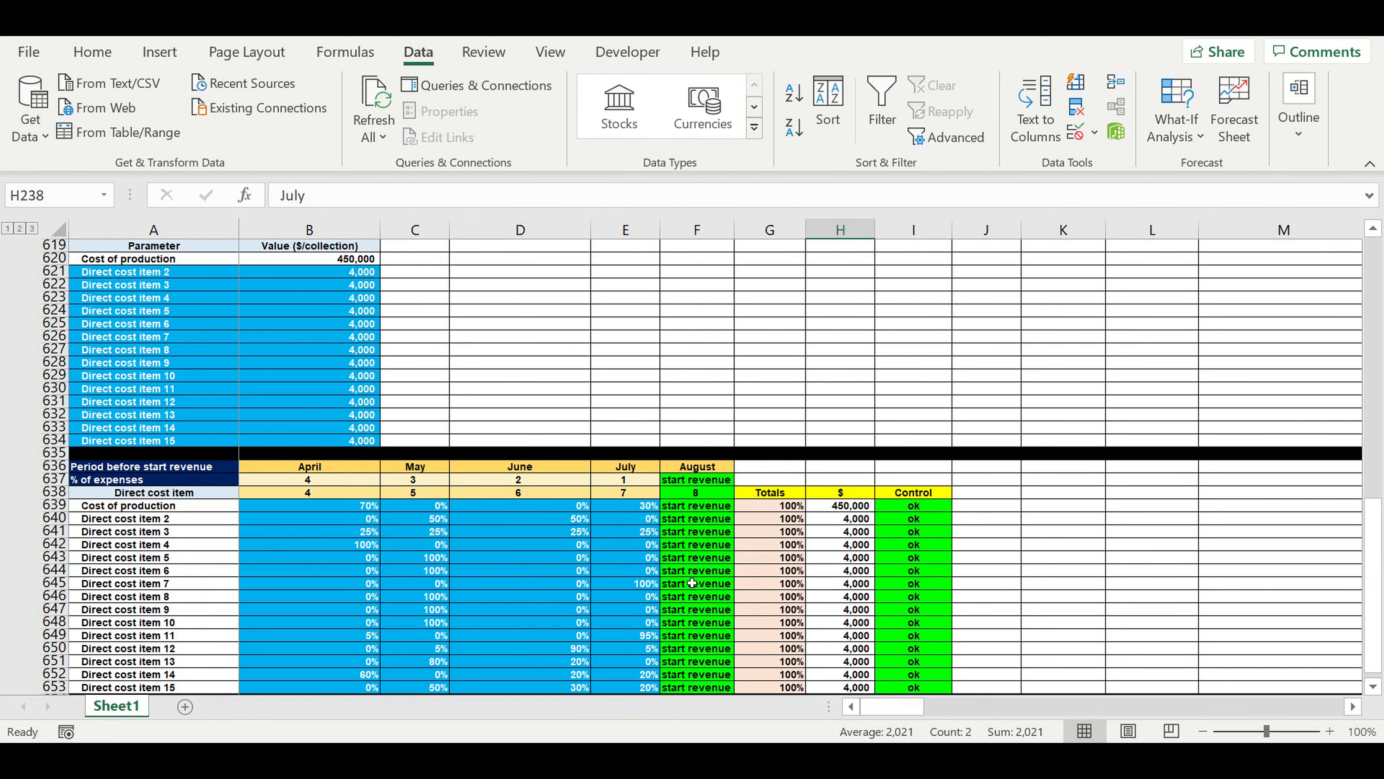
pyautogui.scroll(-1, 708, 578)
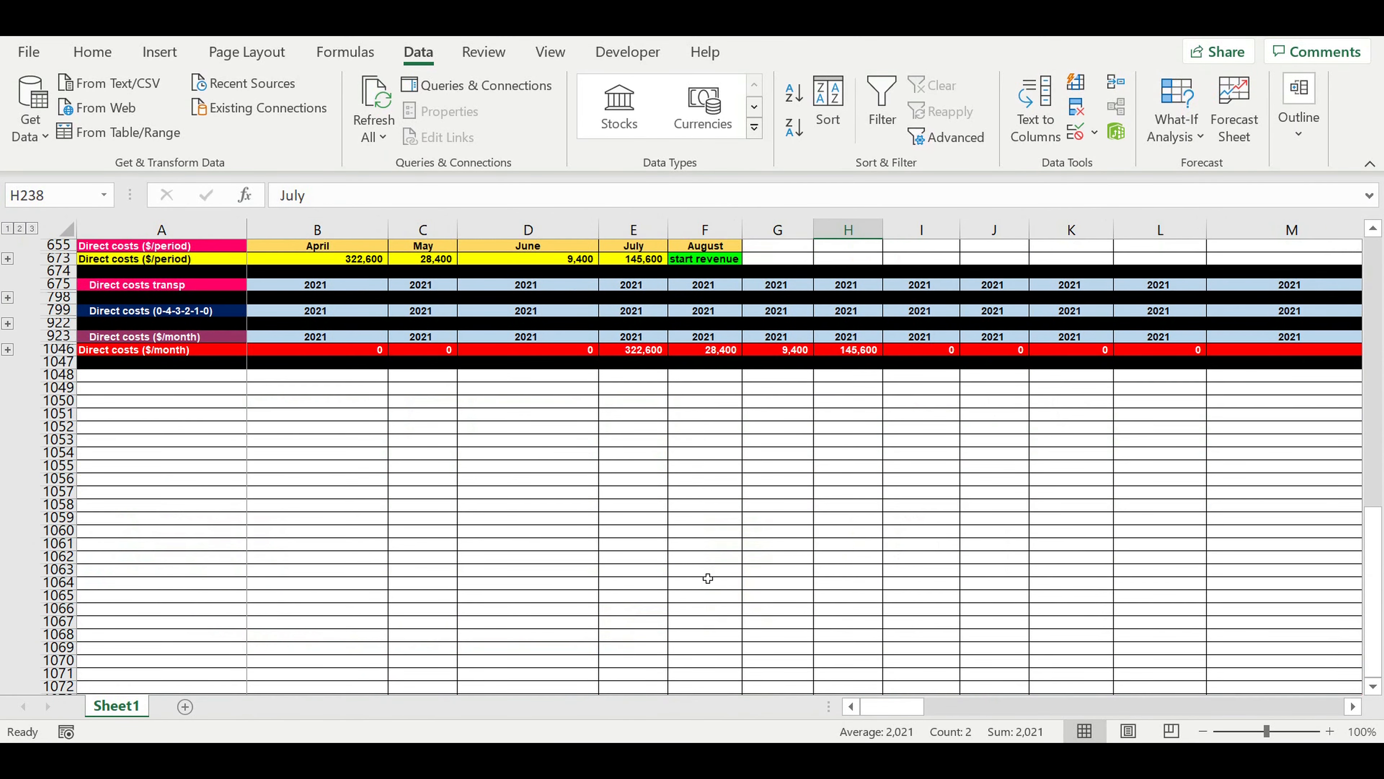
pyautogui.click(347, 482)
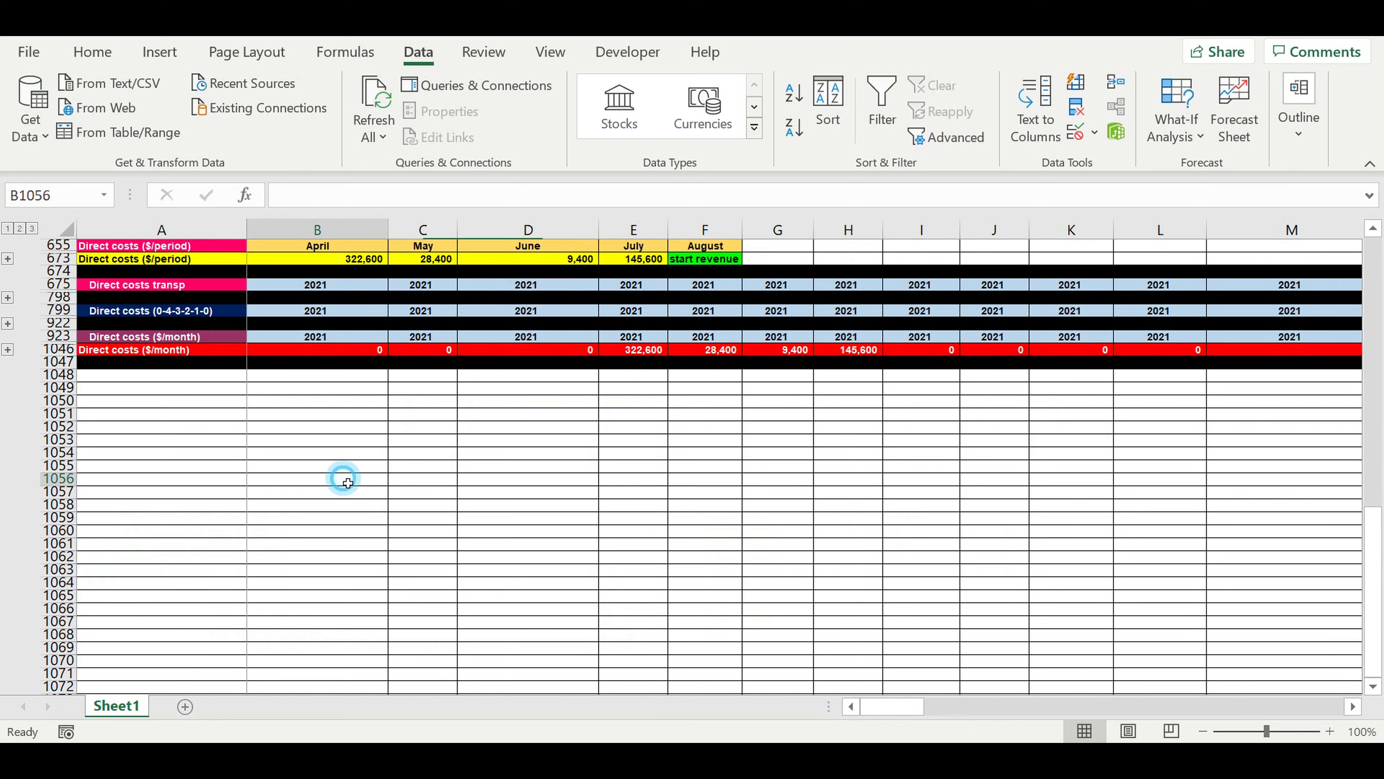